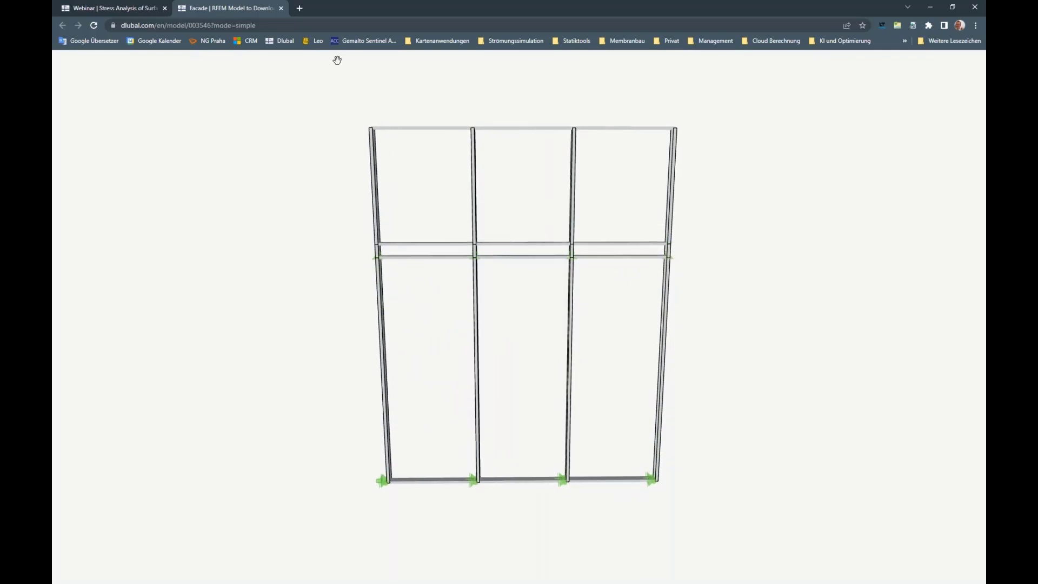
- Leave the Facade preview, view the Console model in the online 3D viewer, and return to the webinar page
{"action": "left_click", "coordinate": [281, 8]}
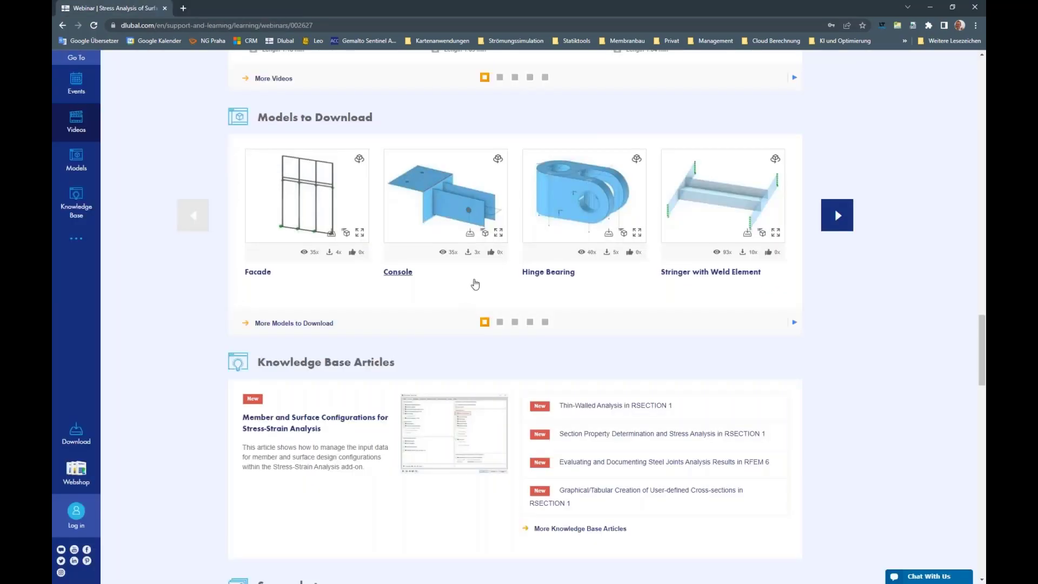
{"action": "mouse_move", "coordinate": [485, 233]}
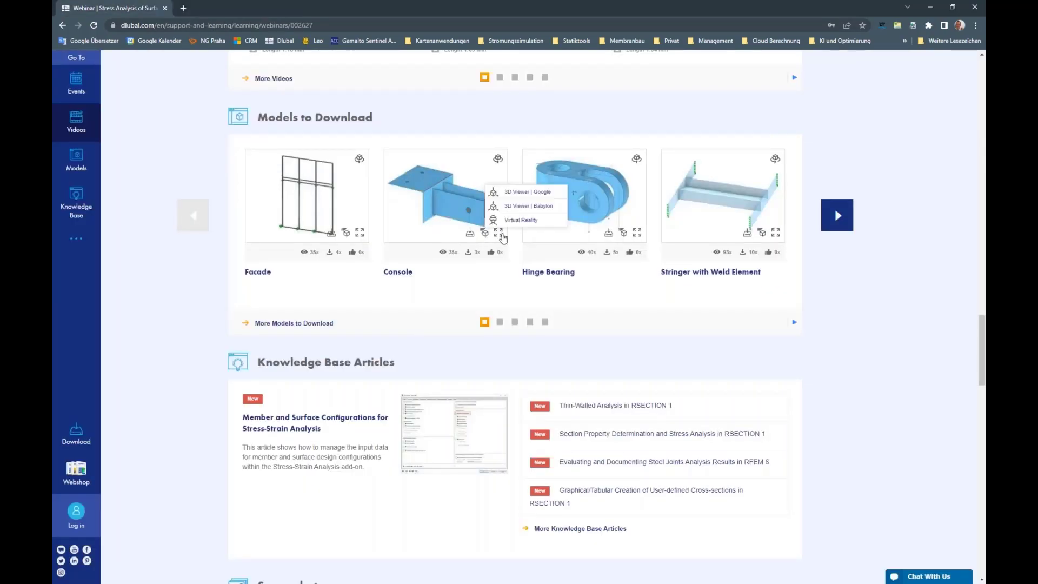
{"action": "left_click", "coordinate": [519, 208]}
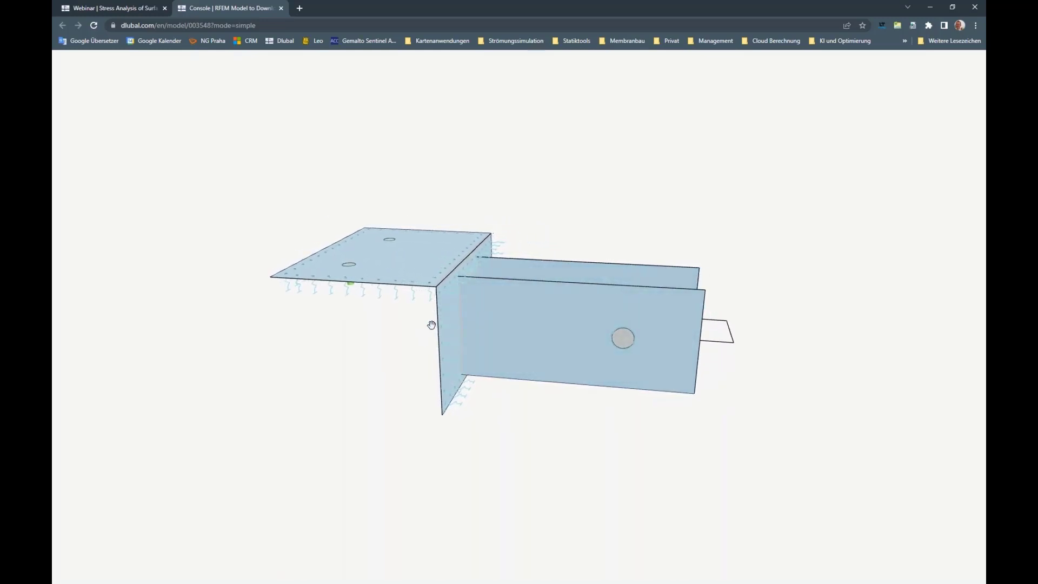
{"action": "left_click", "coordinate": [281, 8]}
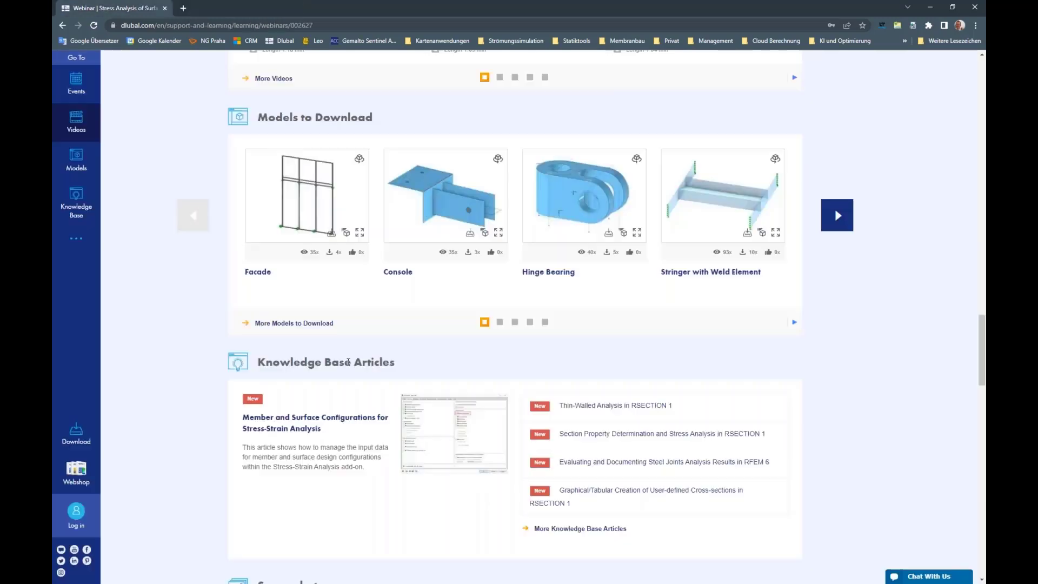
- View the Hinge Bearing model in the online 3D viewer, and close its preview
{"action": "left_click", "coordinate": [625, 232]}
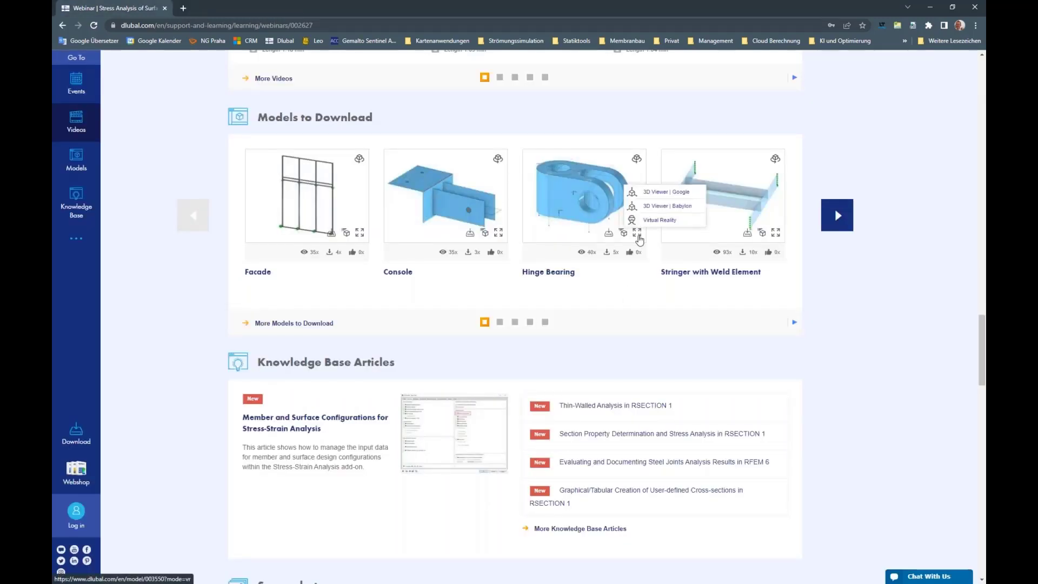
{"action": "left_click", "coordinate": [668, 194]}
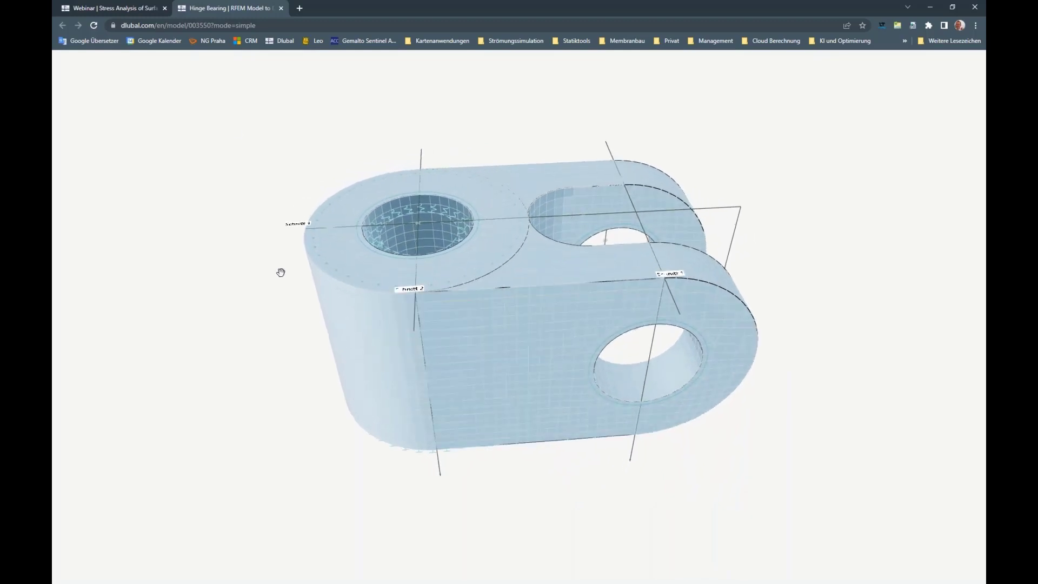
{"action": "left_click", "coordinate": [280, 8]}
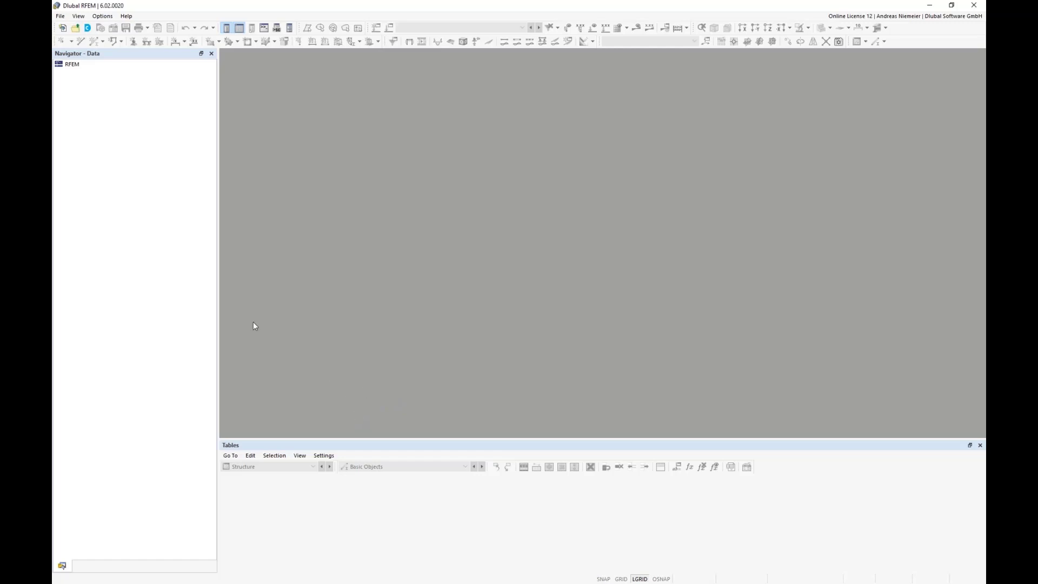
- Switch to AutoCAD and review the layer list of the Fassade v2 drawing
{"action": "key", "text": "alt+Tab"}
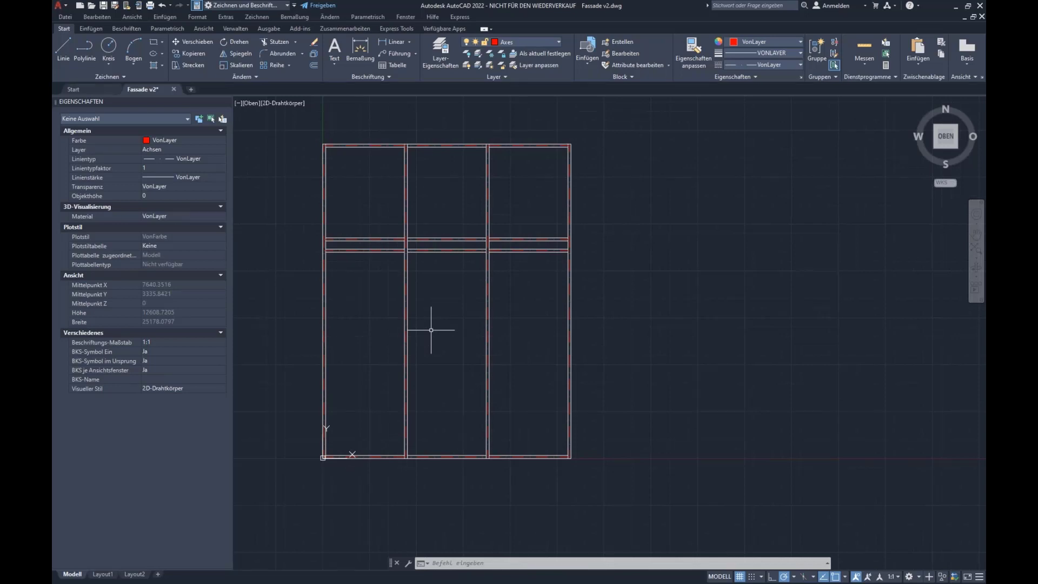
{"action": "left_click", "coordinate": [528, 41]}
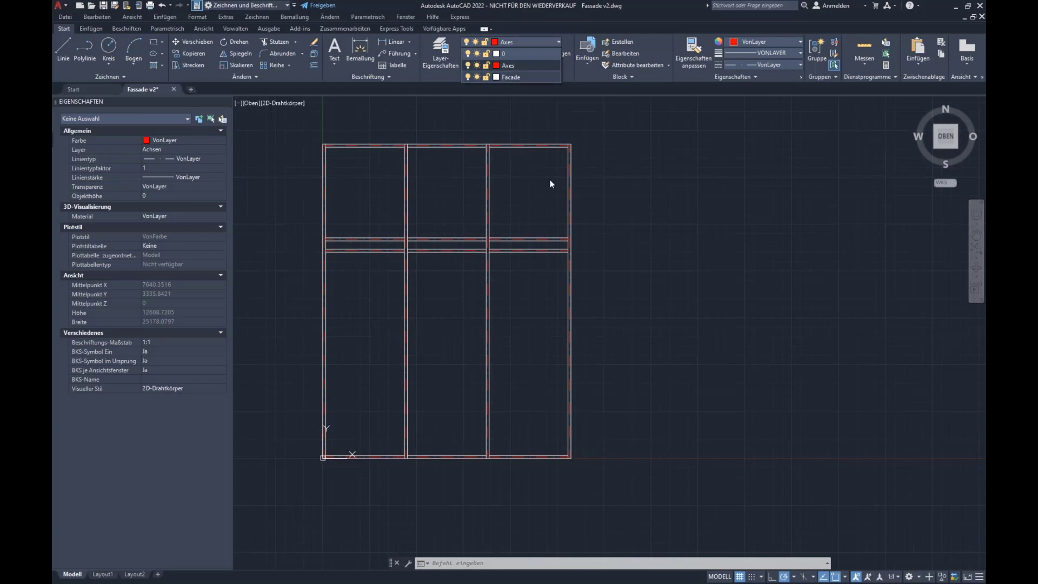
{"action": "left_click", "coordinate": [653, 174]}
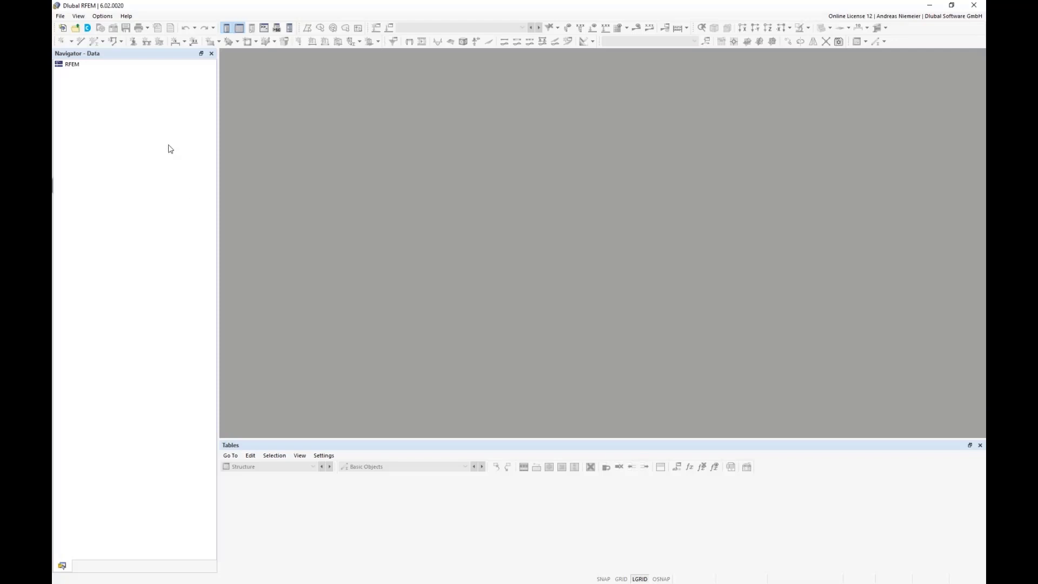
- Begin an AutoCAD import in RFEM, mapping Y to Z and Z to Y and mirroring the Z coordinate
{"action": "left_click", "coordinate": [60, 16]}
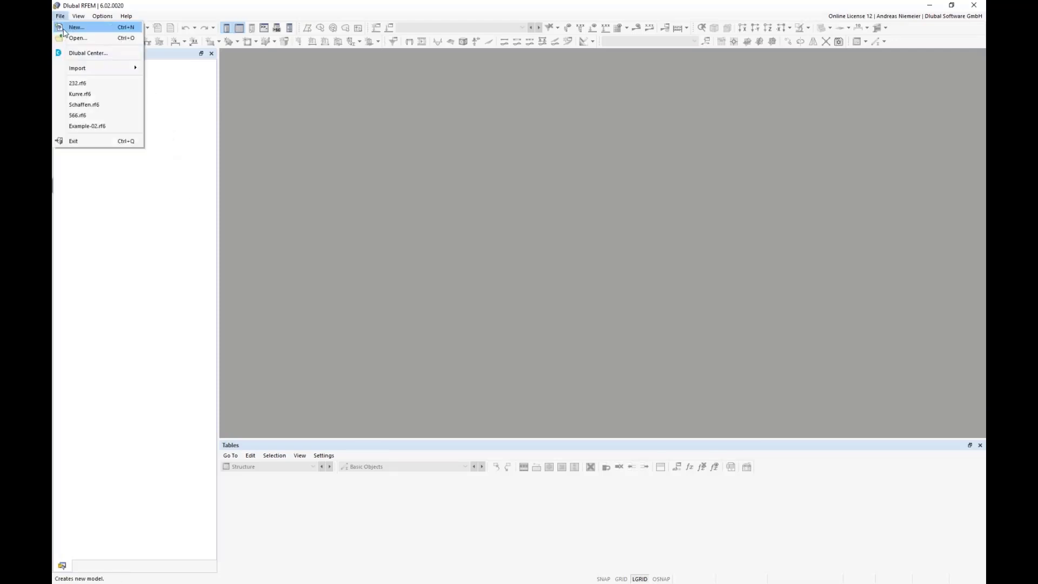
{"action": "mouse_move", "coordinate": [93, 68]}
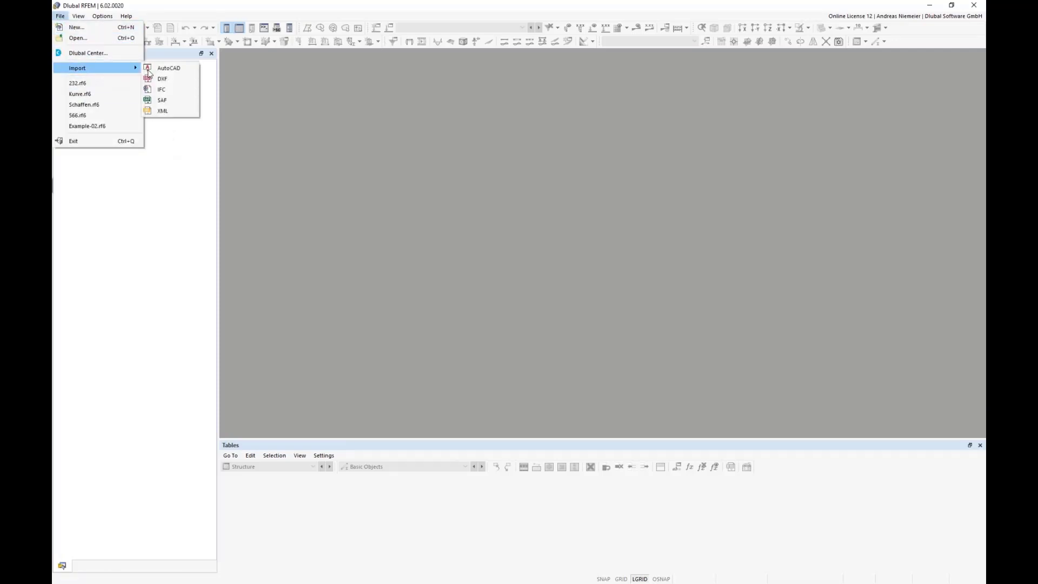
{"action": "left_click", "coordinate": [164, 69]}
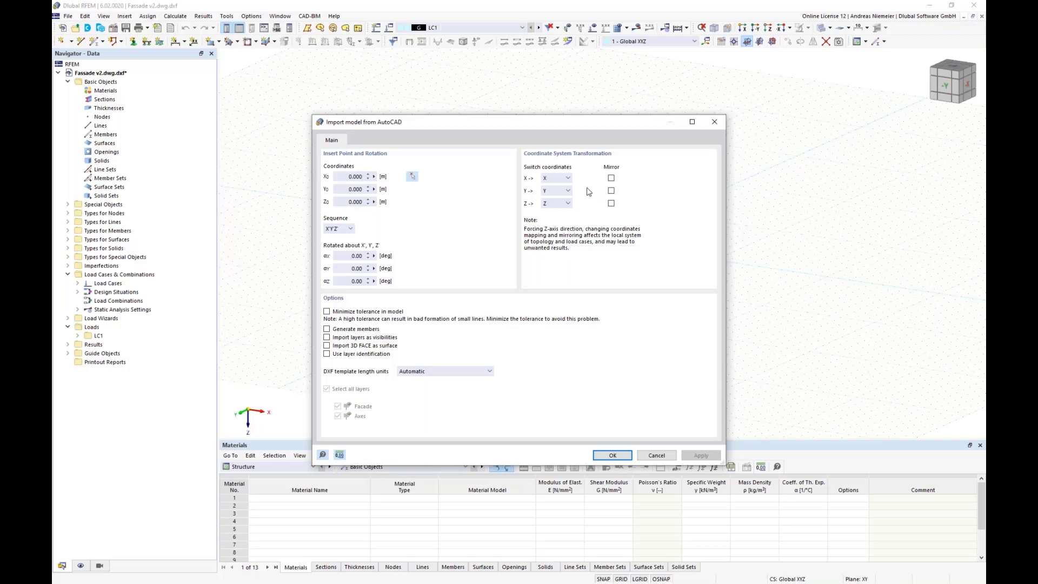
{"action": "left_click", "coordinate": [554, 192]}
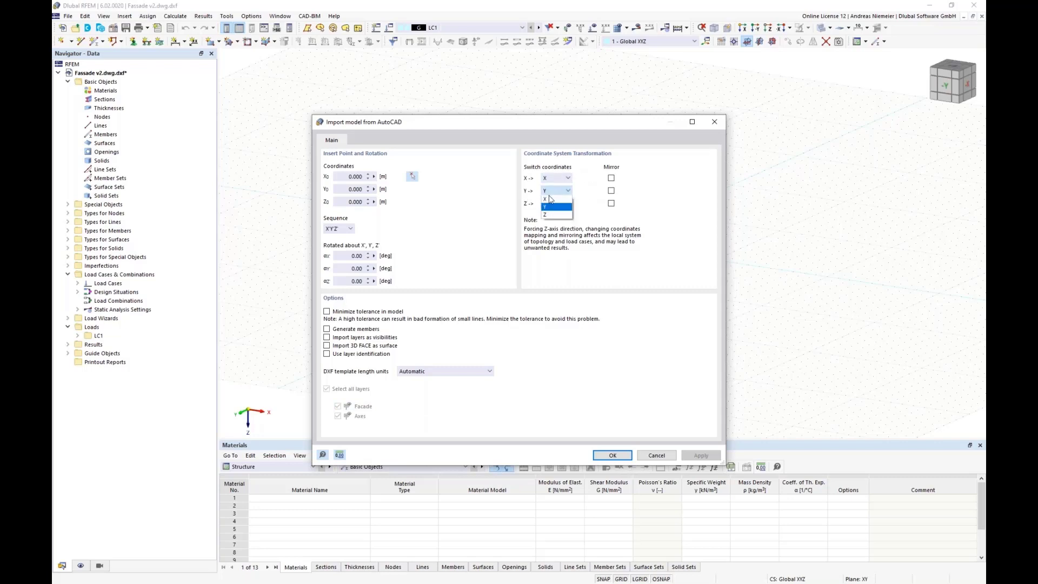
{"action": "left_click", "coordinate": [553, 215]}
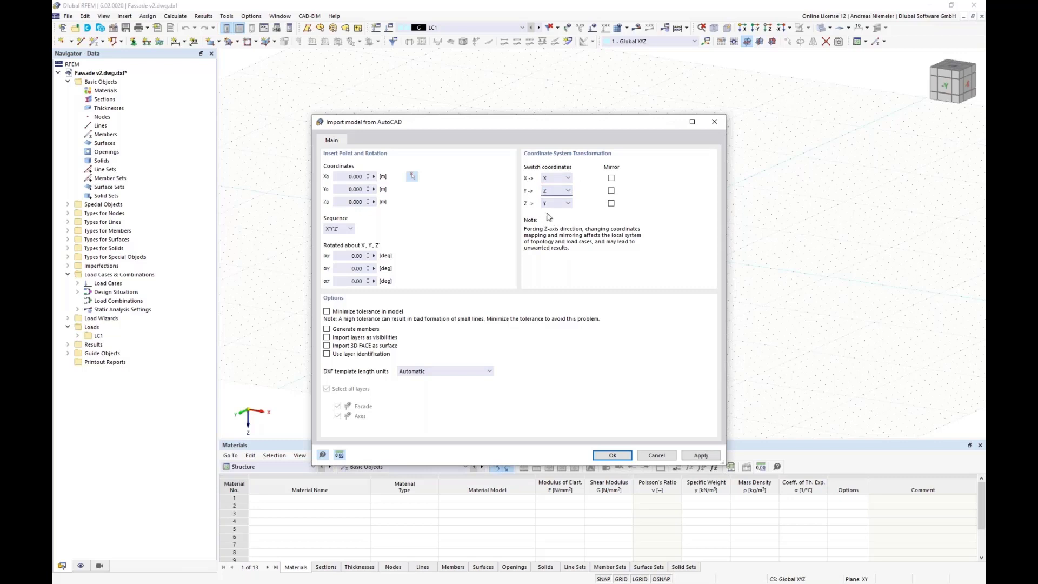
{"action": "left_click", "coordinate": [611, 204]}
- Enable importing layers as visibilities and complete the import with the default conversion table
{"action": "left_click", "coordinate": [327, 338]}
{"action": "left_click", "coordinate": [608, 455]}
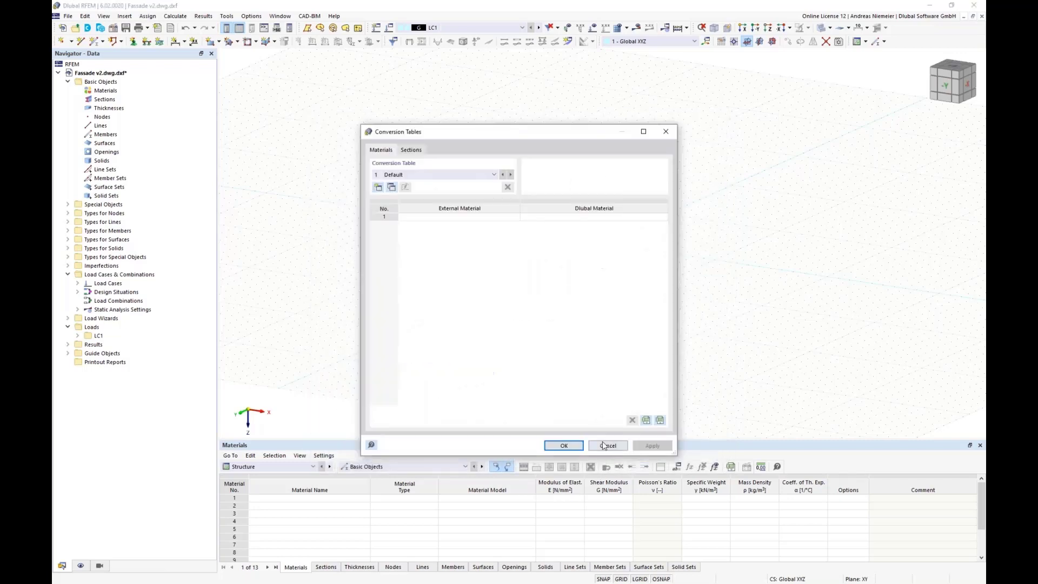
{"action": "left_click", "coordinate": [579, 448]}
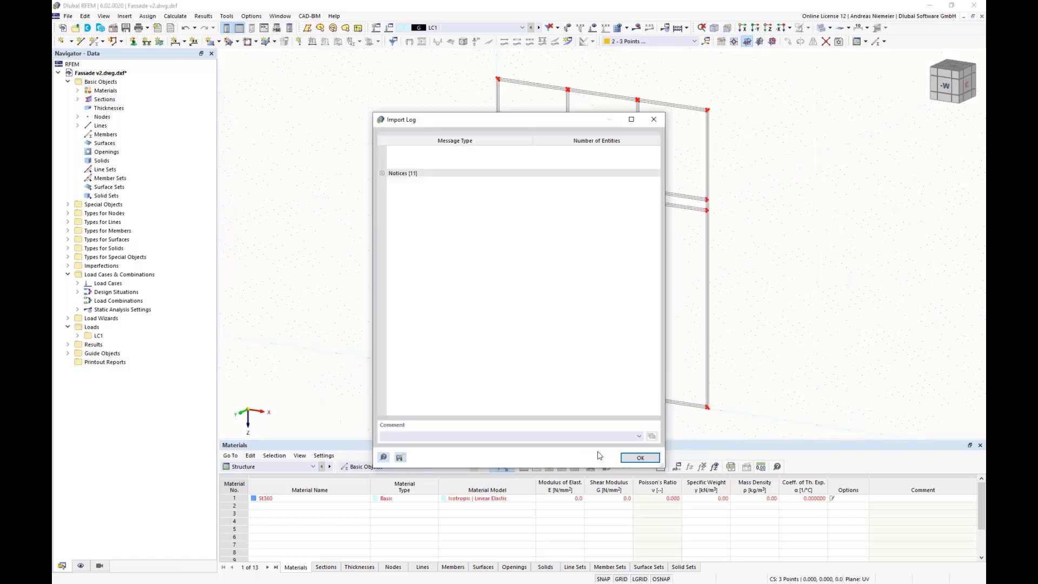
{"action": "left_click", "coordinate": [634, 459]}
- Isolate the objects of the imported Facade layer through the user-defined visibilities
{"action": "scroll", "coordinate": [588, 257], "scroll_direction": "down", "scroll_amount": 1}
{"action": "middle_click_drag", "start_coordinate": [588, 256], "coordinate": [517, 254]}
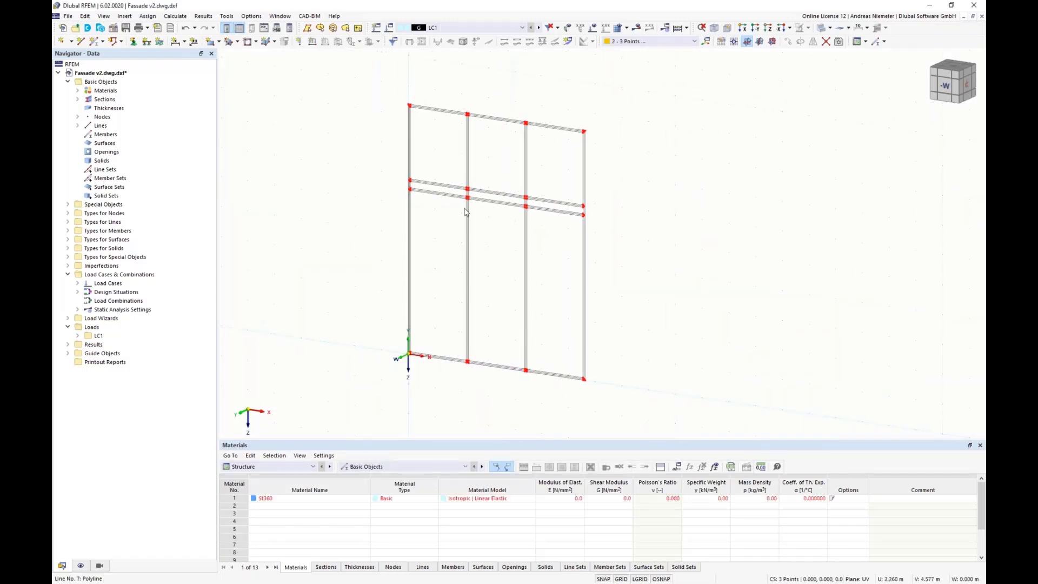
{"action": "scroll", "coordinate": [403, 173], "scroll_direction": "up", "scroll_amount": 5}
{"action": "scroll", "coordinate": [392, 180], "scroll_direction": "up", "scroll_amount": 3}
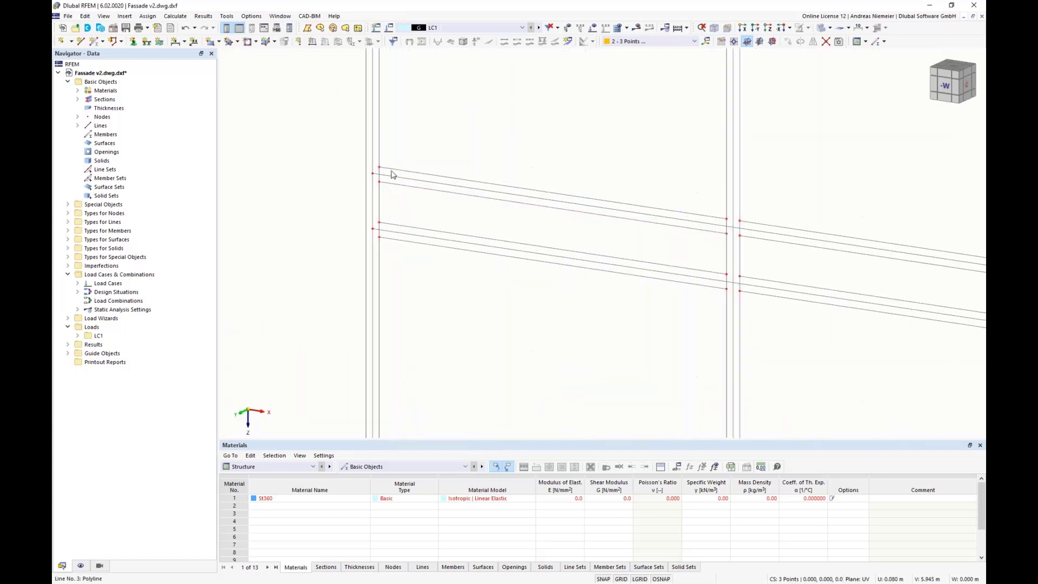
{"action": "left_click", "coordinate": [99, 566]}
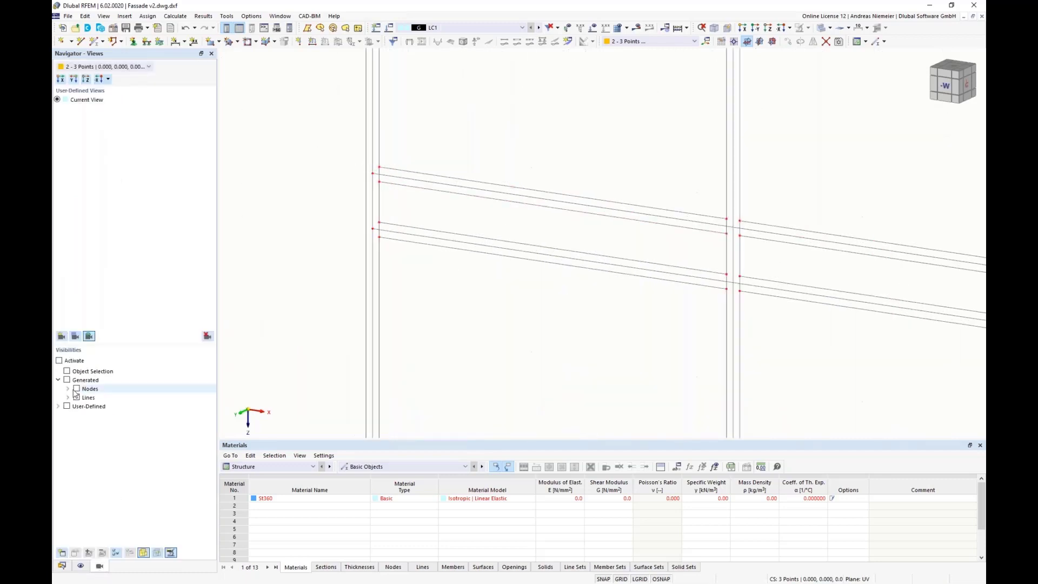
{"action": "left_click", "coordinate": [57, 406]}
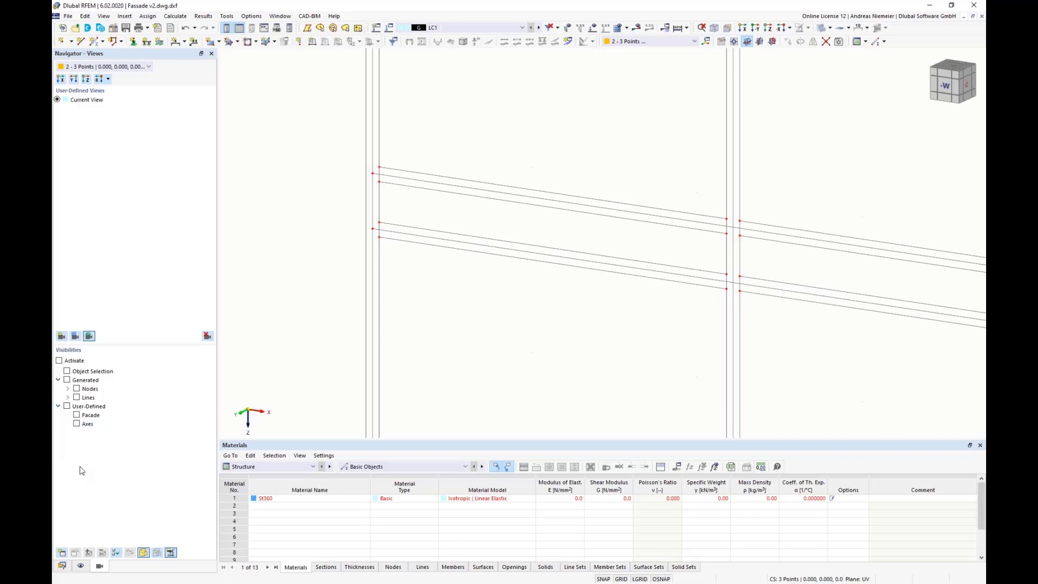
{"action": "left_click", "coordinate": [78, 416]}
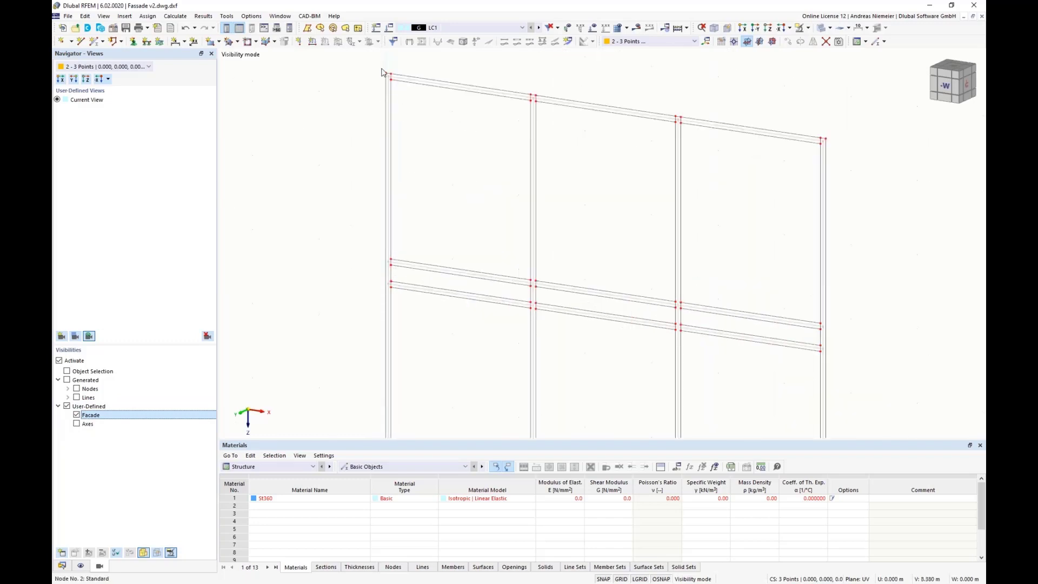
{"action": "scroll", "coordinate": [386, 69], "scroll_direction": "up", "scroll_amount": 2}
{"action": "right_click", "coordinate": [429, 122]}
{"action": "left_click", "coordinate": [466, 266]}
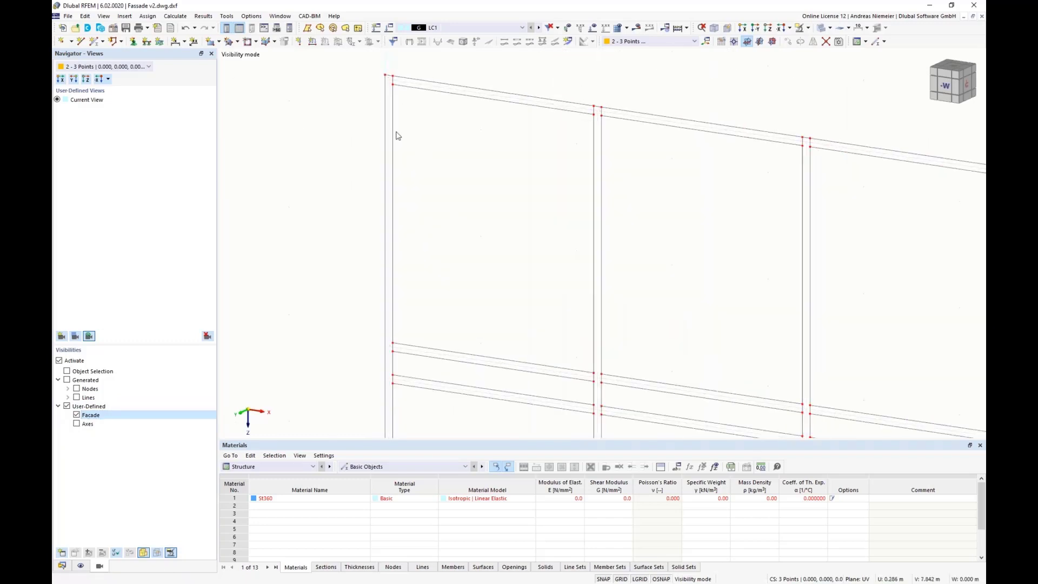
- Display only the Axes layer for comparison, and restore the Facade layer as the only visible one
{"action": "left_click", "coordinate": [76, 424]}
{"action": "left_click", "coordinate": [77, 415]}
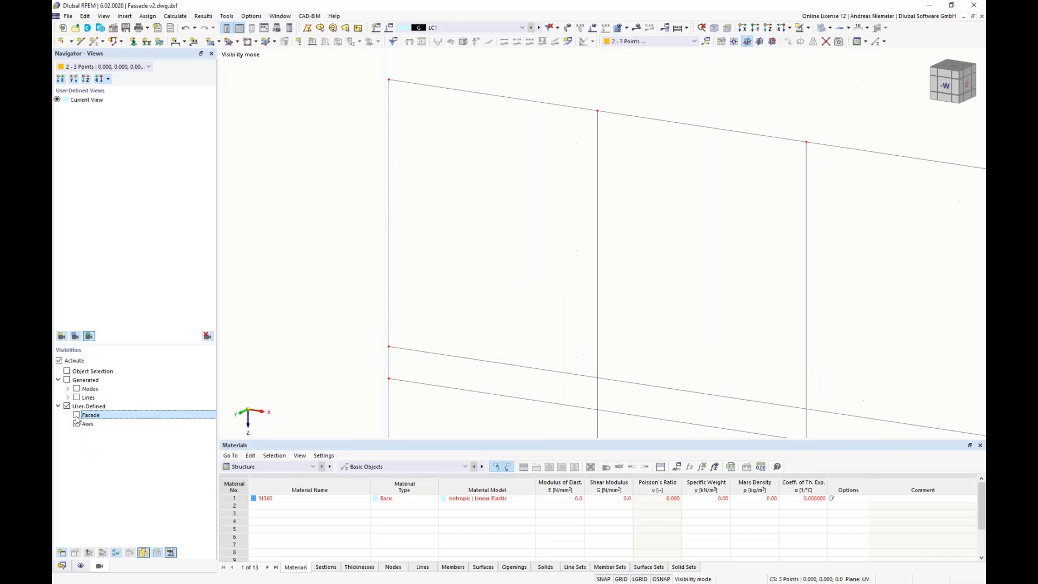
{"action": "left_click", "coordinate": [77, 424]}
{"action": "left_click", "coordinate": [77, 415]}
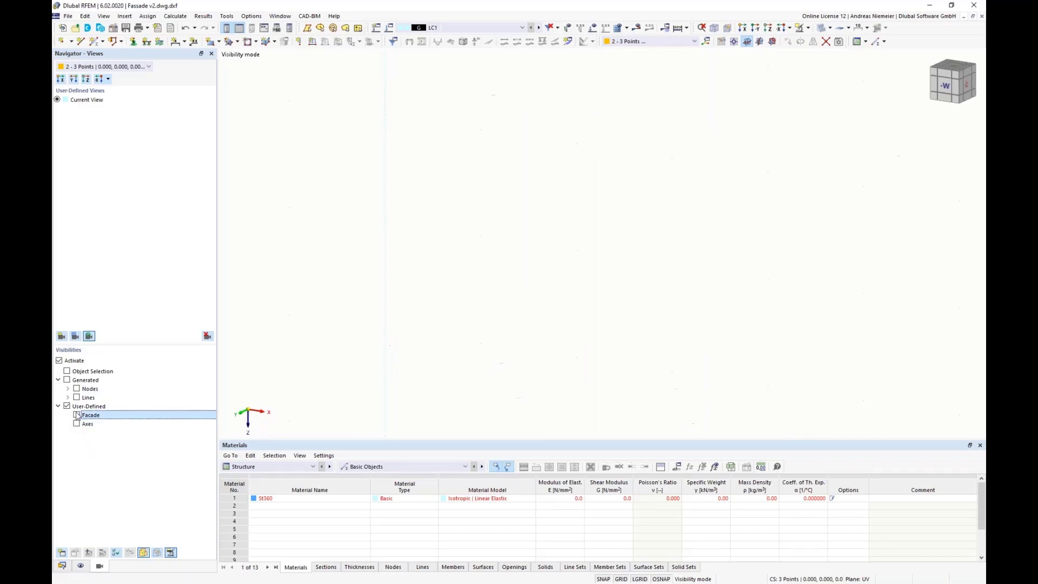
- Delete all lines of the Facade layer and deactivate the visibility filter
{"action": "scroll", "coordinate": [362, 118], "scroll_direction": "down", "scroll_amount": 5}
{"action": "left_click_drag", "start_coordinate": [326, 89], "coordinate": [656, 323]}
{"action": "key", "text": "Delete"}
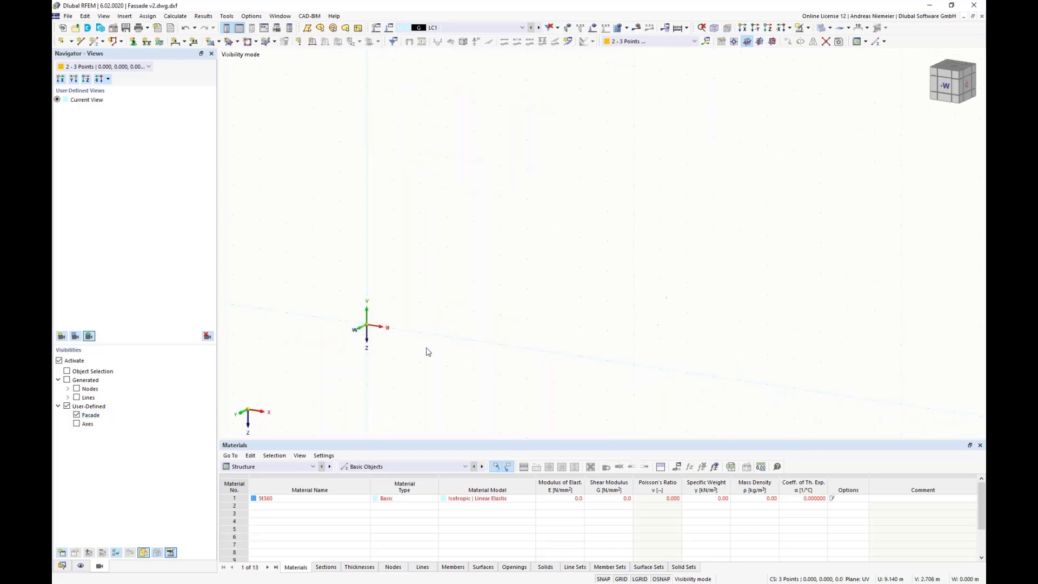
{"action": "left_click", "coordinate": [60, 361]}
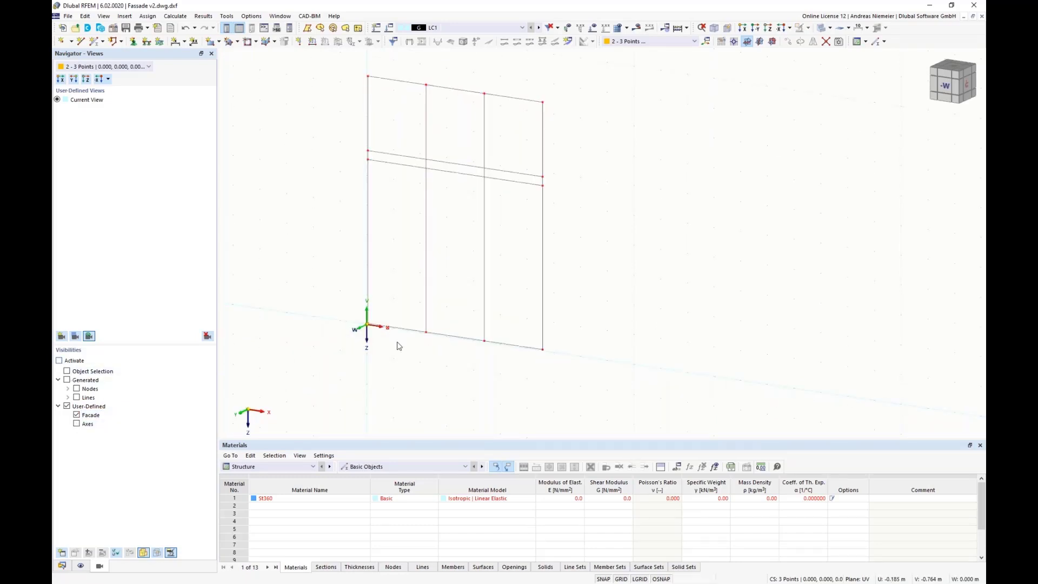
- Connect all crossing axis lines of the facade grid so that they share nodes at their intersections
{"action": "middle_click_drag", "start_coordinate": [343, 195], "coordinate": [371, 241]}
{"action": "scroll", "coordinate": [398, 324], "scroll_direction": "up", "scroll_amount": 4}
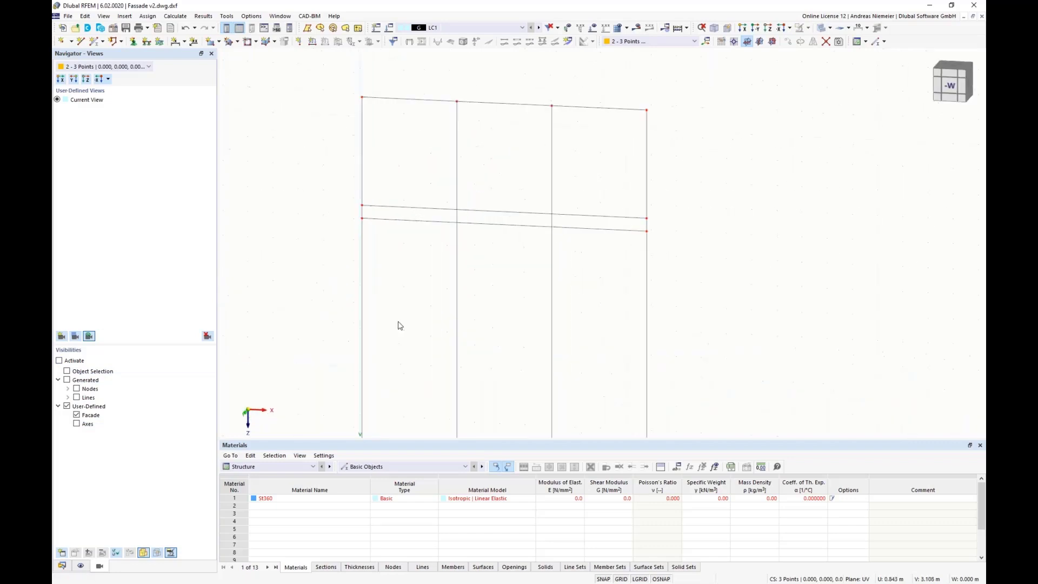
{"action": "middle_click_drag", "start_coordinate": [411, 290], "coordinate": [430, 266]}
{"action": "scroll", "coordinate": [430, 266], "scroll_direction": "down", "scroll_amount": 1}
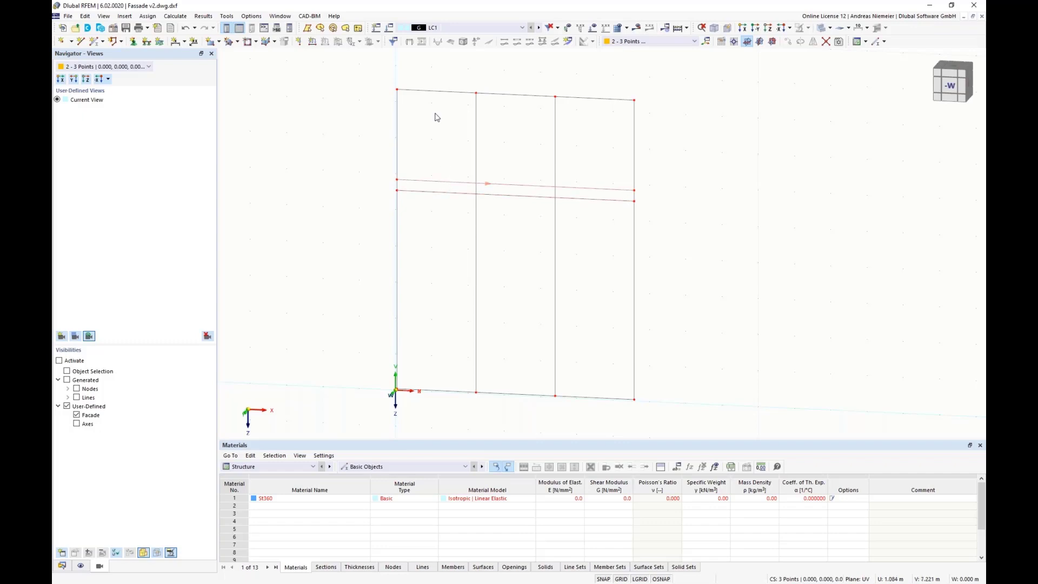
{"action": "left_click", "coordinate": [410, 183]}
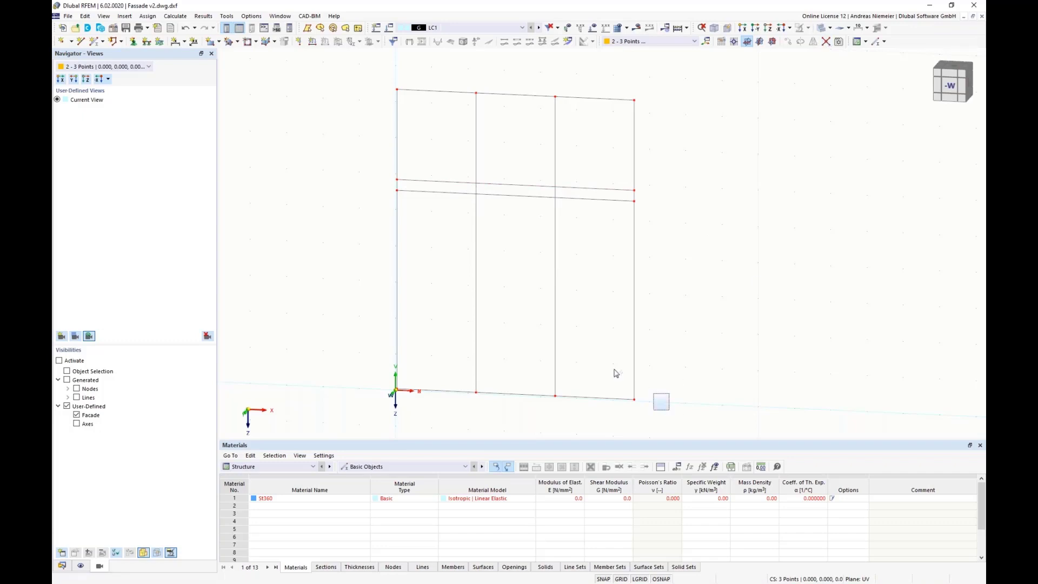
{"action": "left_click_drag", "start_coordinate": [616, 373], "coordinate": [372, 79]}
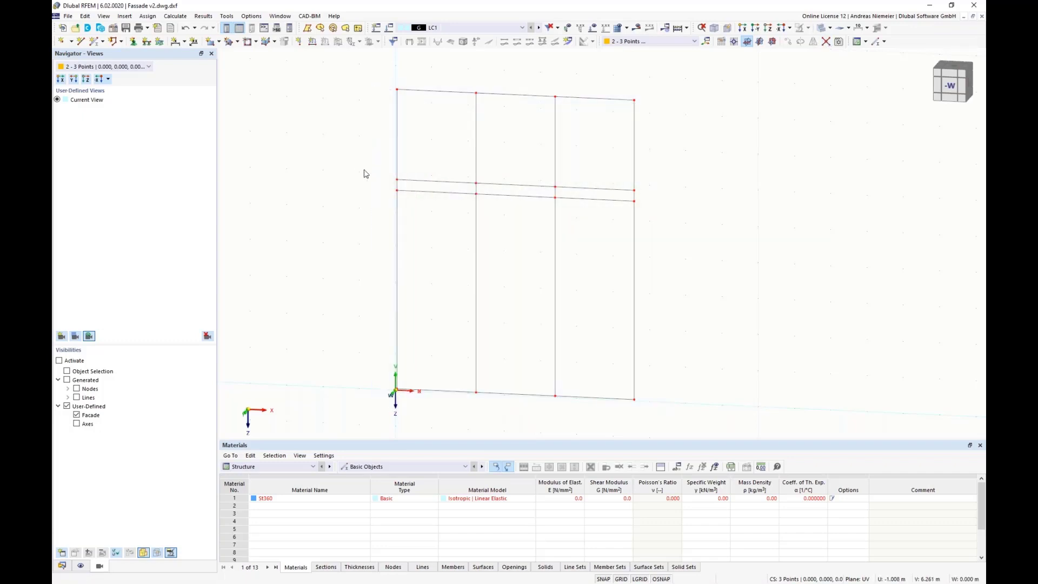
{"action": "left_click", "coordinate": [462, 184]}
- Enlarge the tables area and review the imported material and section entries
{"action": "left_click_drag", "start_coordinate": [297, 445], "coordinate": [296, 402]}
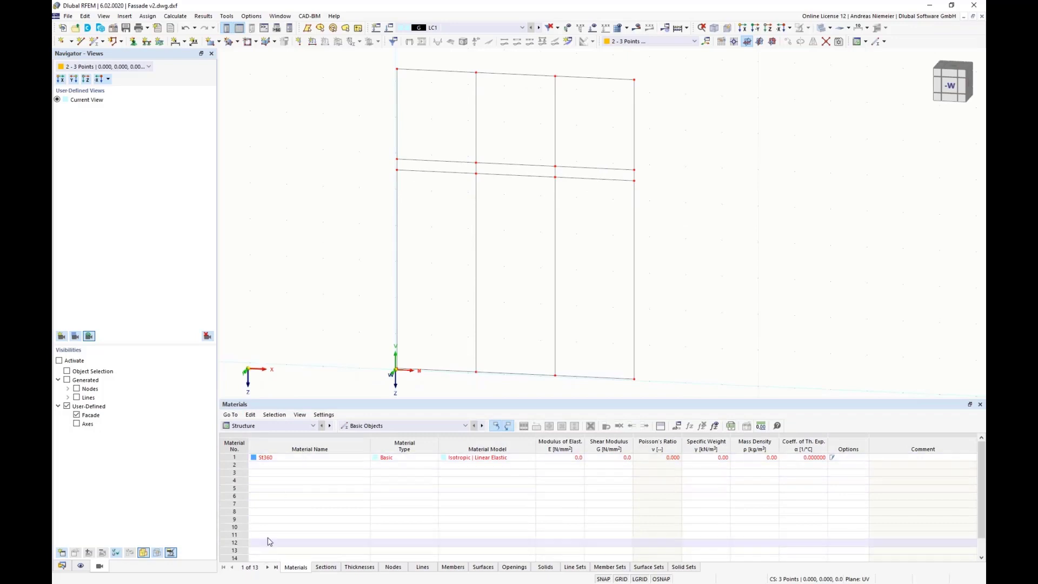
{"action": "left_click", "coordinate": [273, 458]}
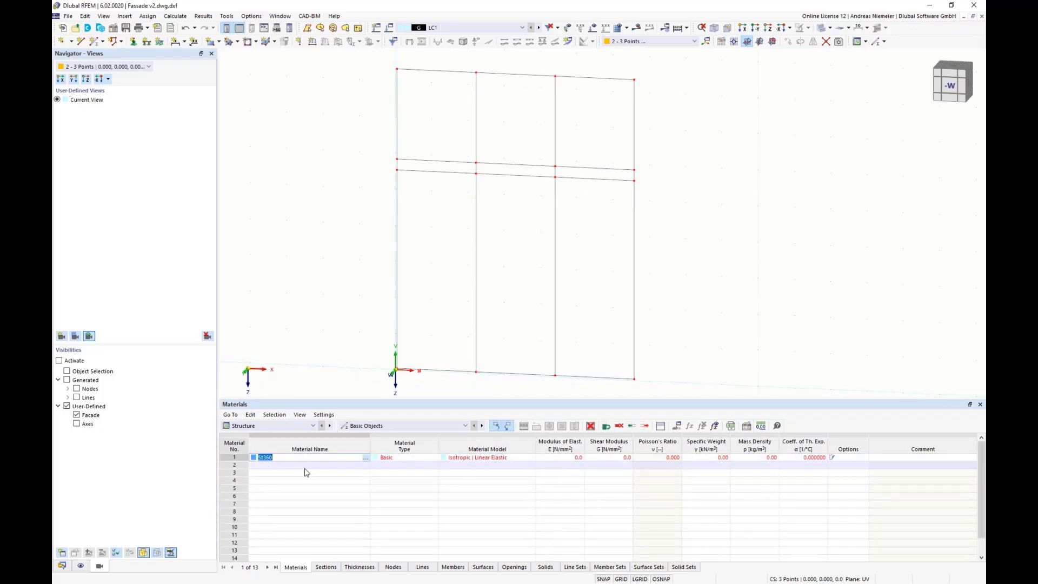
{"action": "left_click", "coordinate": [326, 568]}
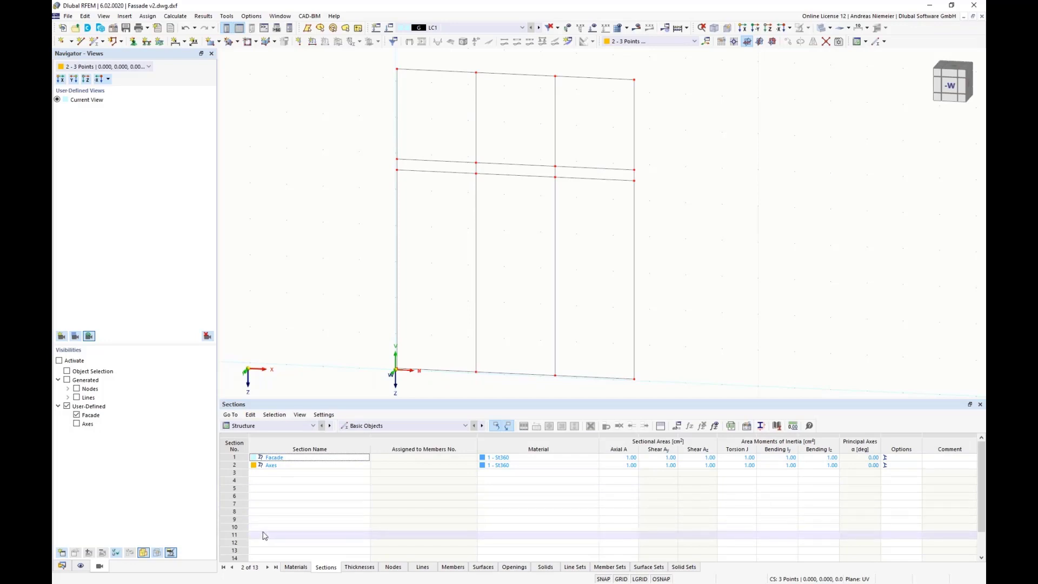
{"action": "left_click", "coordinate": [296, 568]}
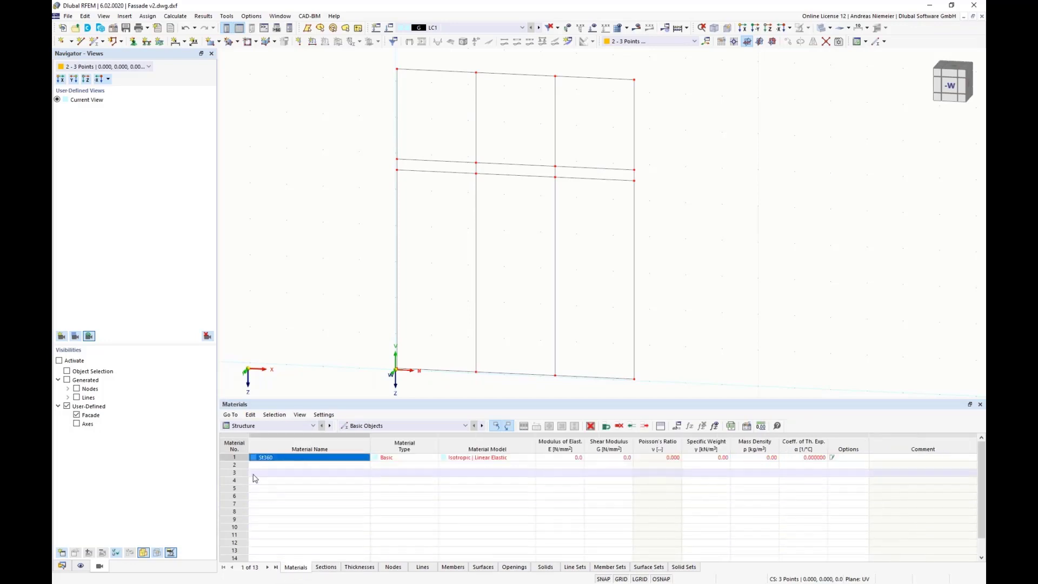
- Delete the imported material and define aluminum EN AW-6060 (ET,EP,ER/B) T6 from the library as material 1, searching for 6060
{"action": "left_click", "coordinate": [246, 459]}
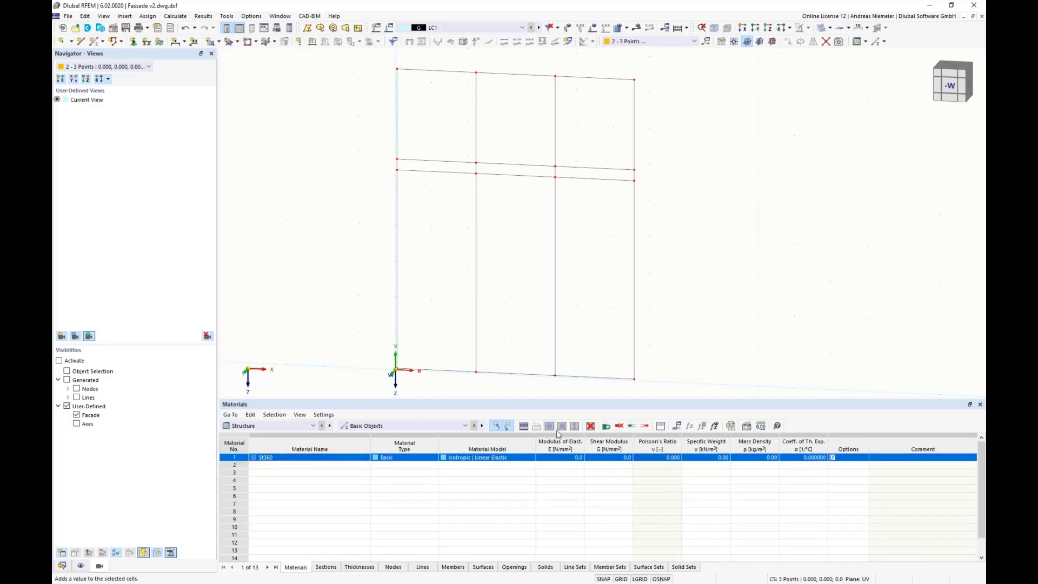
{"action": "left_click", "coordinate": [591, 425]}
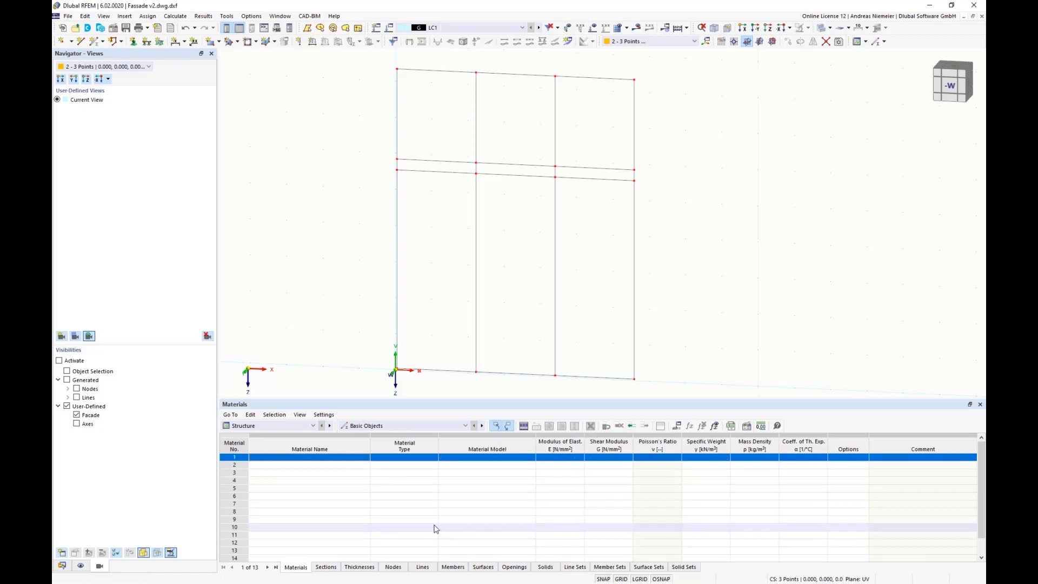
{"action": "left_click", "coordinate": [242, 459]}
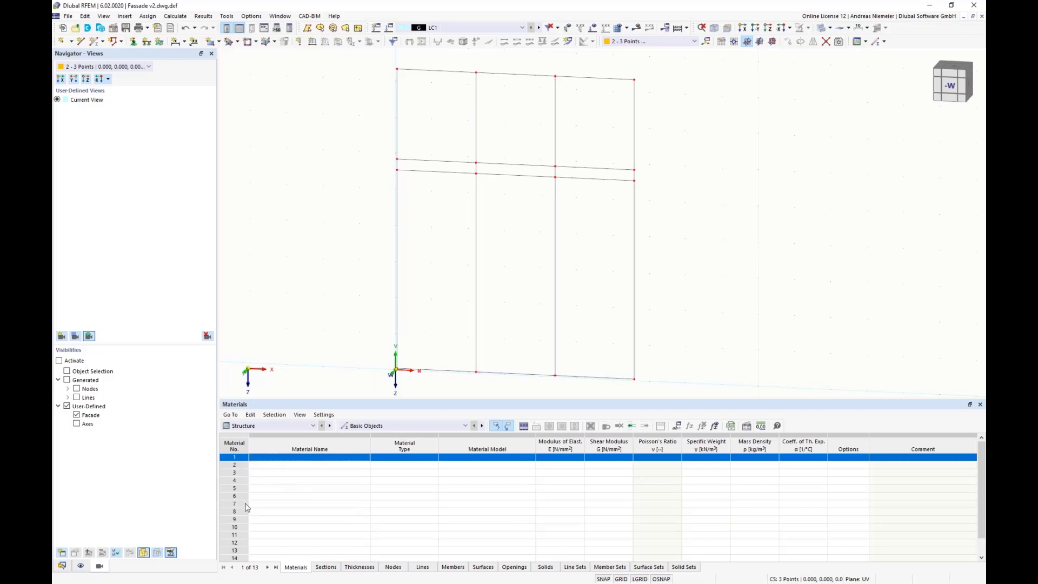
{"action": "double_click", "coordinate": [224, 460]}
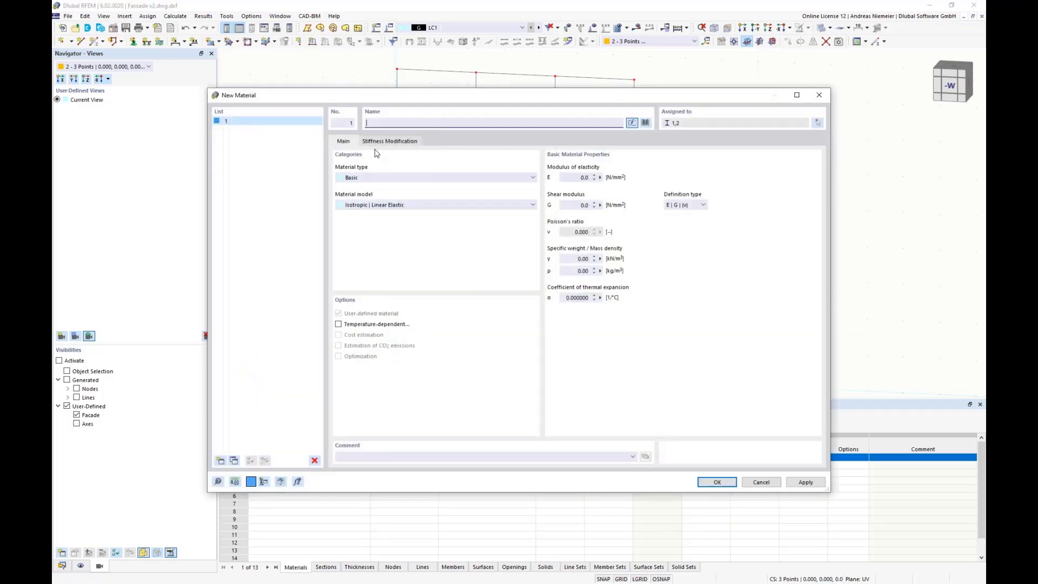
{"action": "left_click", "coordinate": [645, 123]}
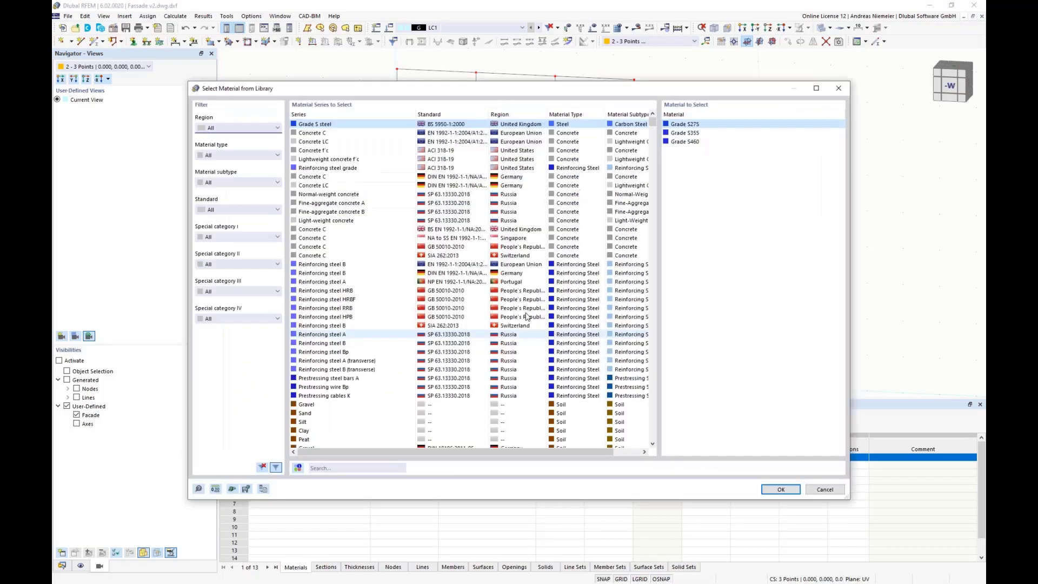
{"action": "left_click", "coordinate": [314, 469]}
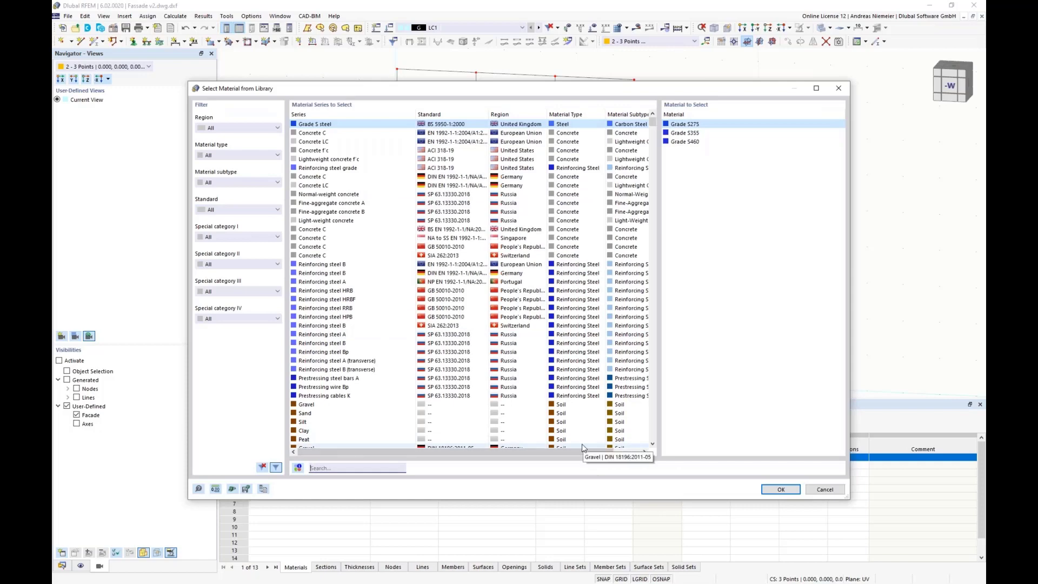
{"action": "type", "text": "6060"}
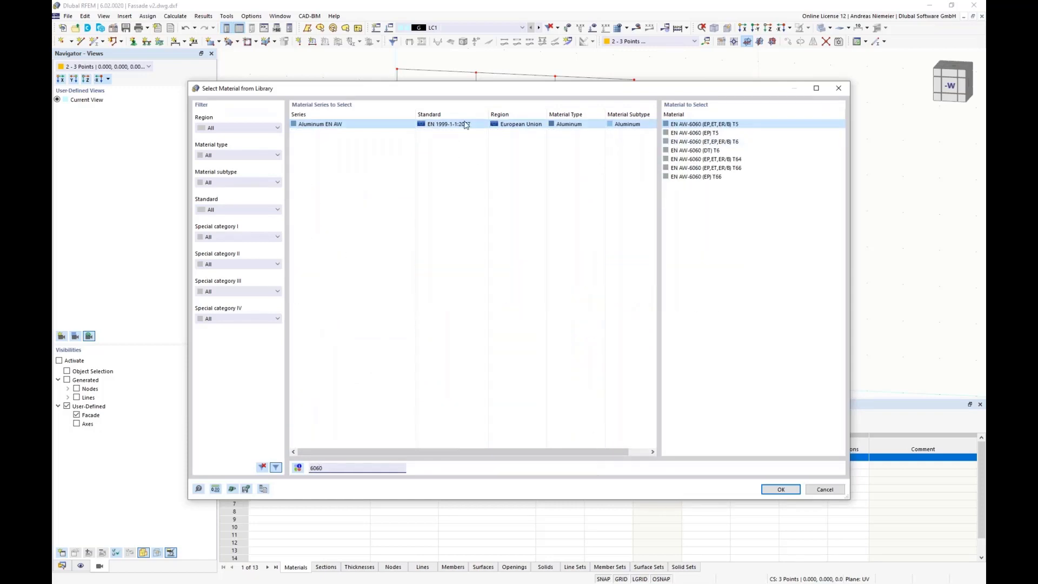
{"action": "left_click", "coordinate": [705, 142]}
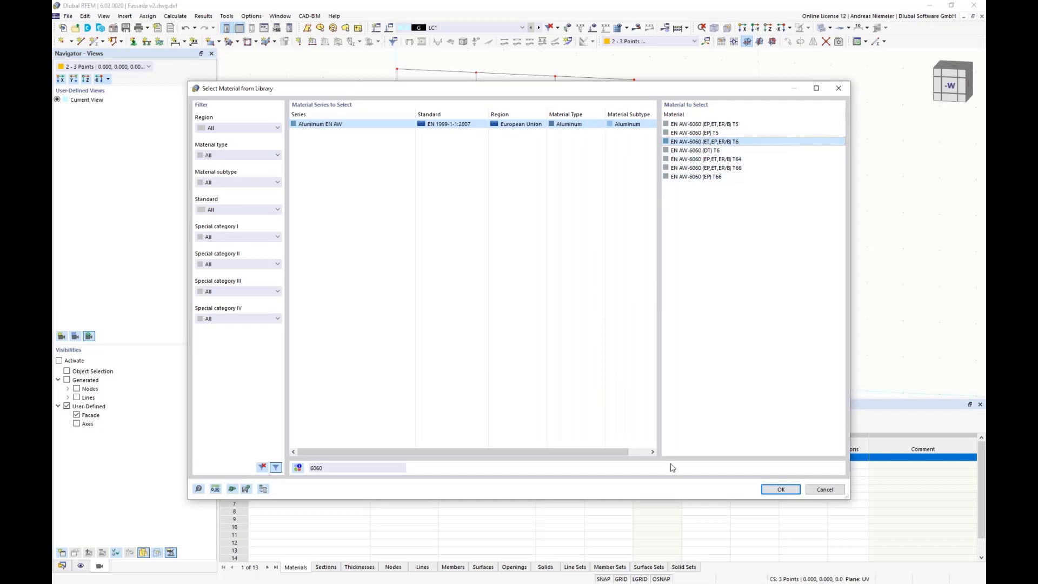
{"action": "left_click", "coordinate": [781, 489]}
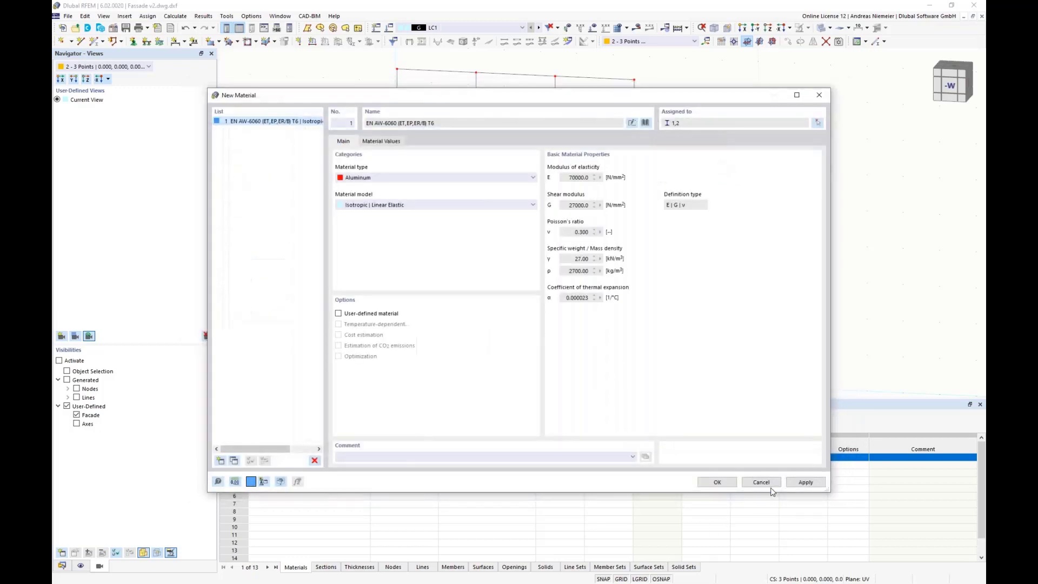
{"action": "left_click", "coordinate": [717, 482]}
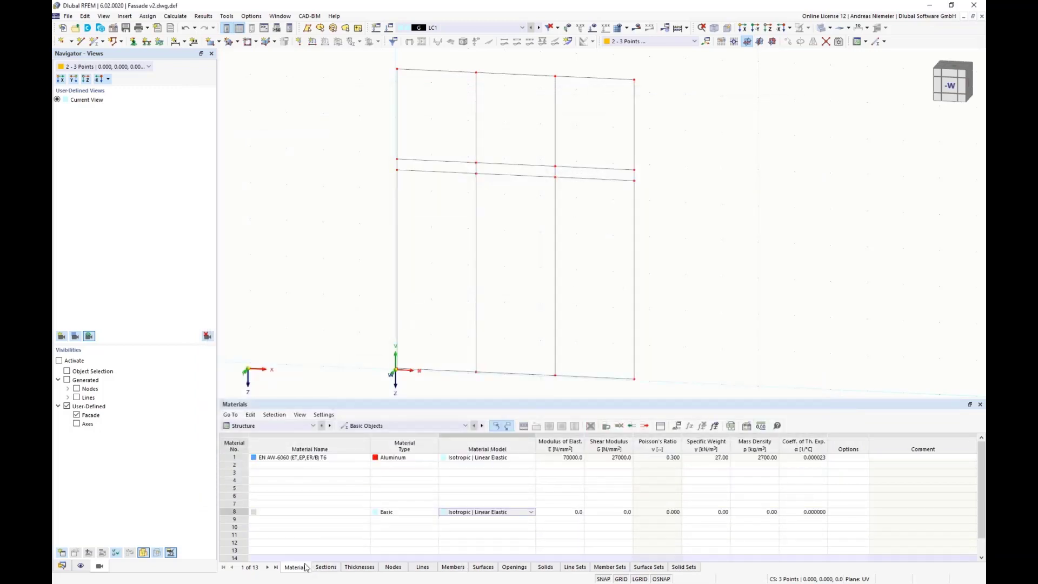
- Delete both imported sections, Facade and Axes
{"action": "left_click", "coordinate": [325, 571]}
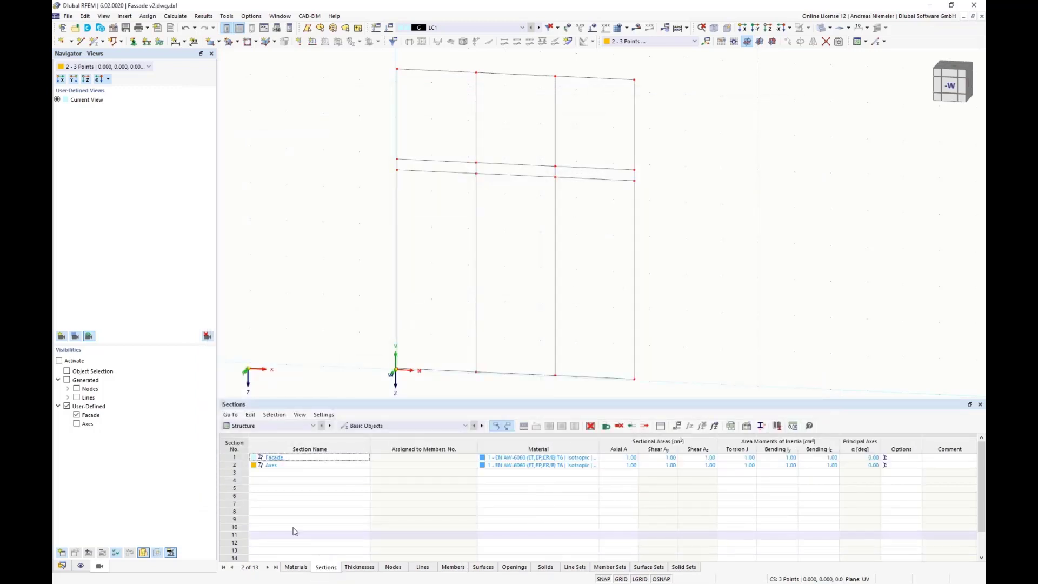
{"action": "left_click_drag", "start_coordinate": [233, 458], "coordinate": [233, 466]}
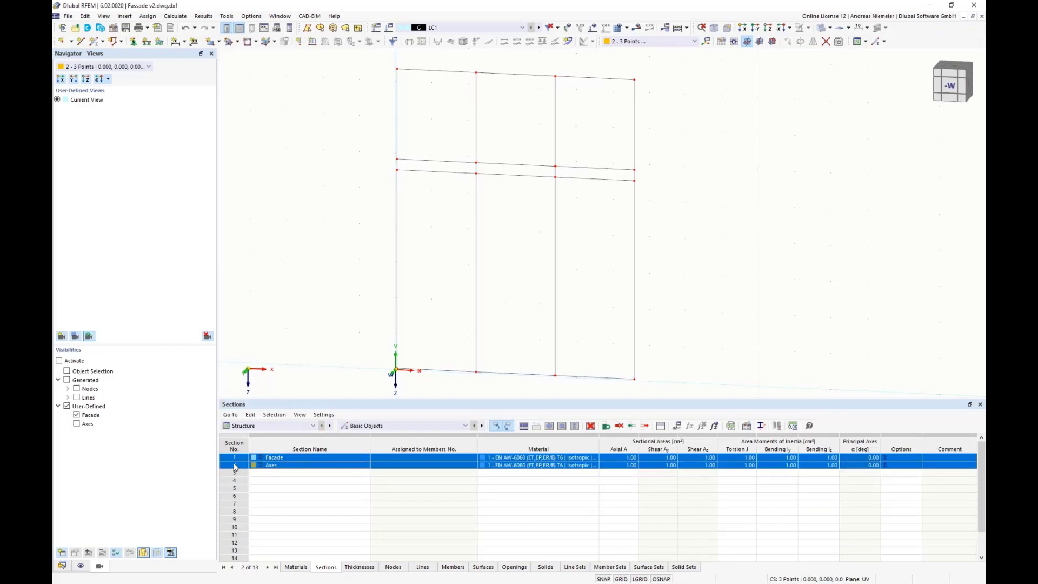
{"action": "left_click", "coordinate": [590, 425]}
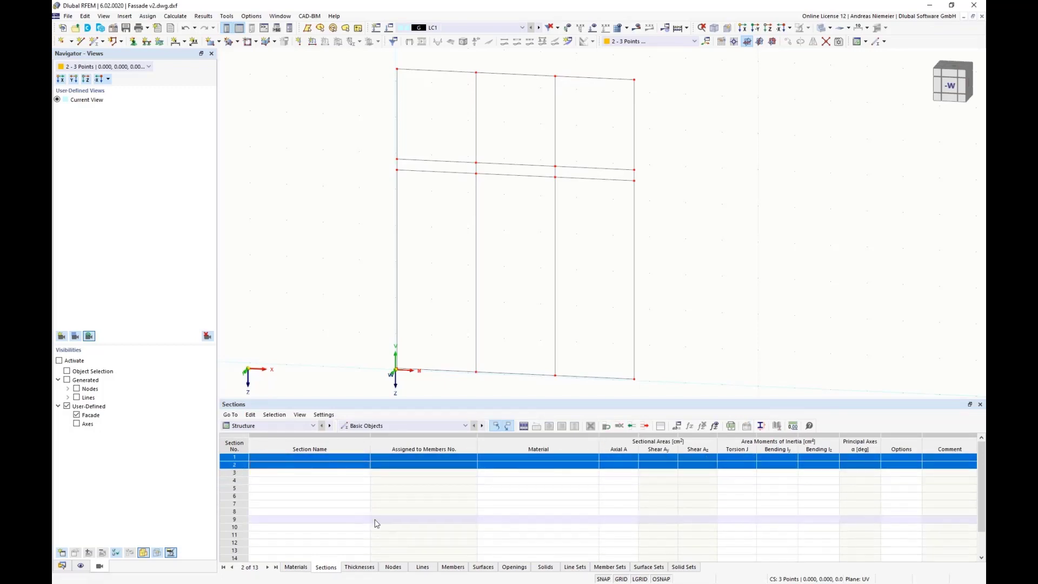
- Start a new section 1 and choose the thin-walled unsymmetric rectangular hollow section from the library
{"action": "left_click", "coordinate": [422, 519]}
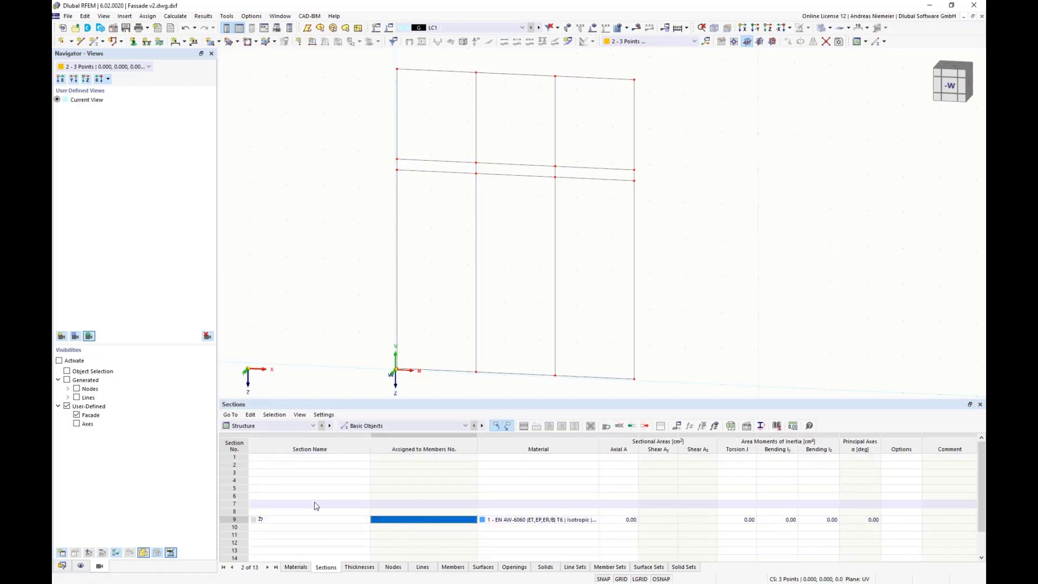
{"action": "left_click", "coordinate": [310, 451]}
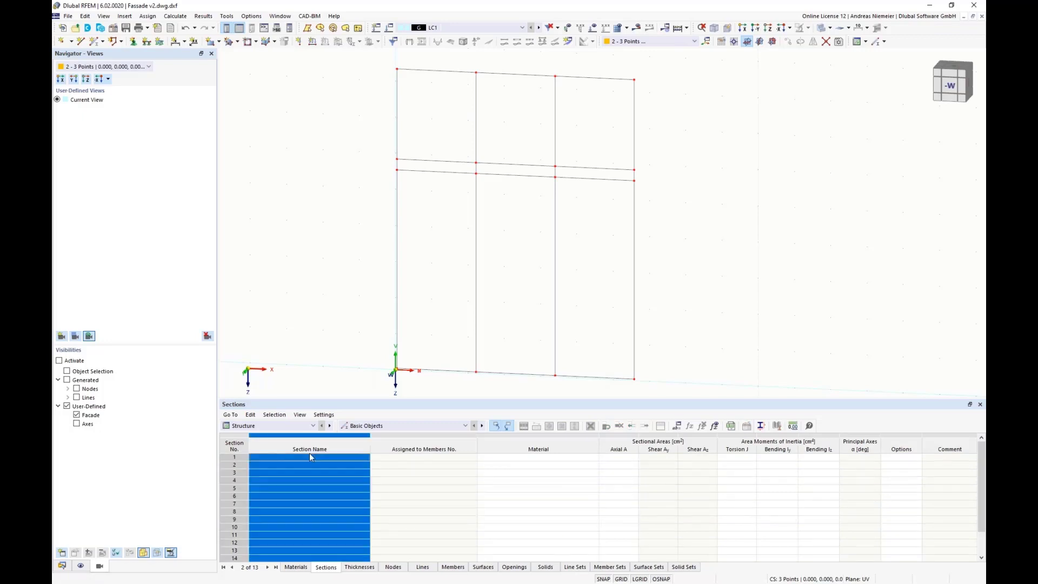
{"action": "left_click", "coordinate": [277, 458]}
{"action": "double_click", "coordinate": [242, 461]}
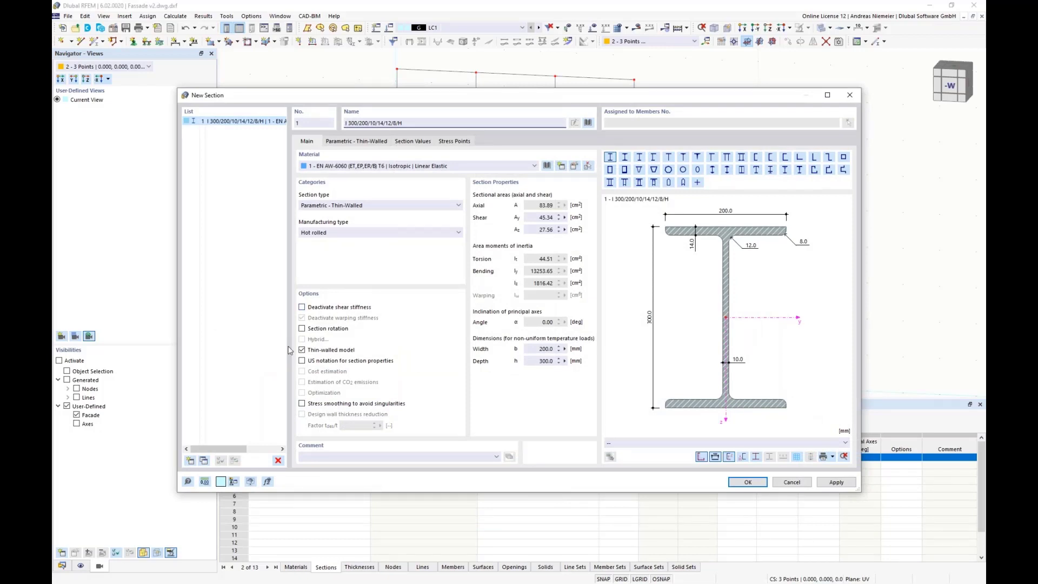
{"action": "left_click", "coordinate": [588, 122]}
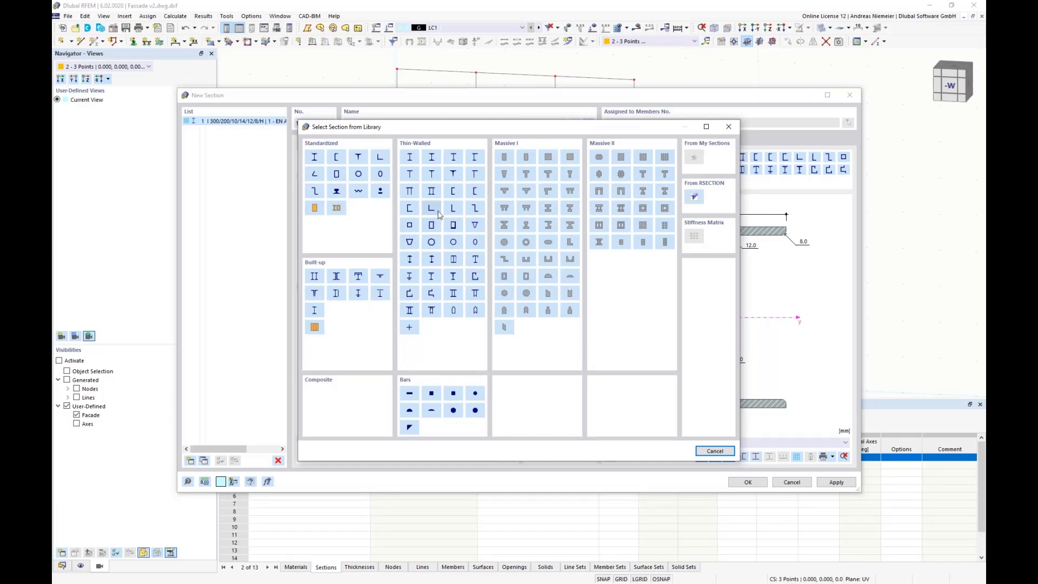
{"action": "double_click", "coordinate": [453, 225]}
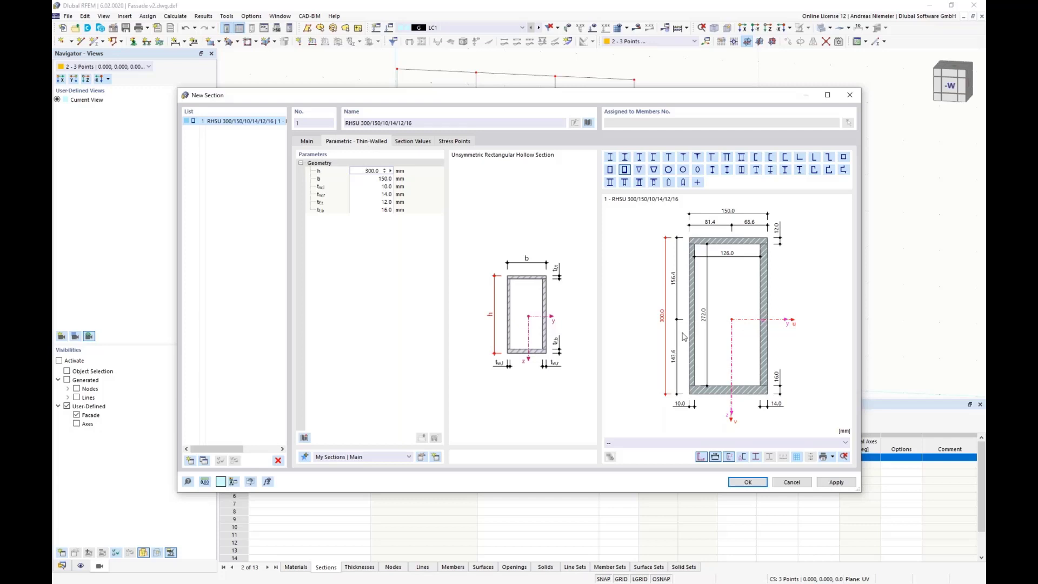
- Set the hollow section's height to 200 mm, width to 60 mm, both web thicknesses to 3 mm and both flange thicknesses to 5 mm
{"action": "left_click", "coordinate": [386, 179]}
{"action": "type", "text": "60"}
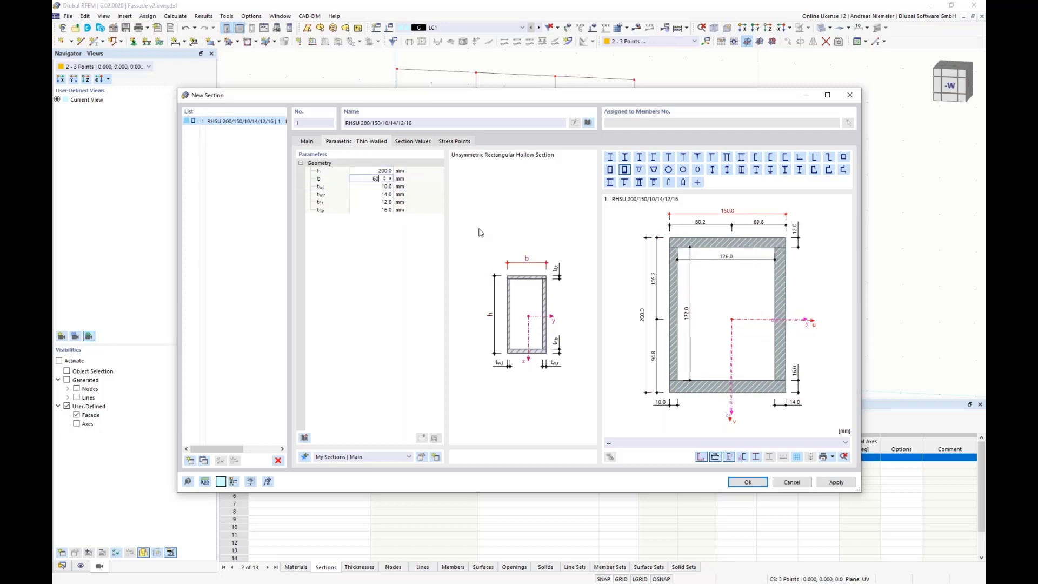
{"action": "key", "text": "Tab"}
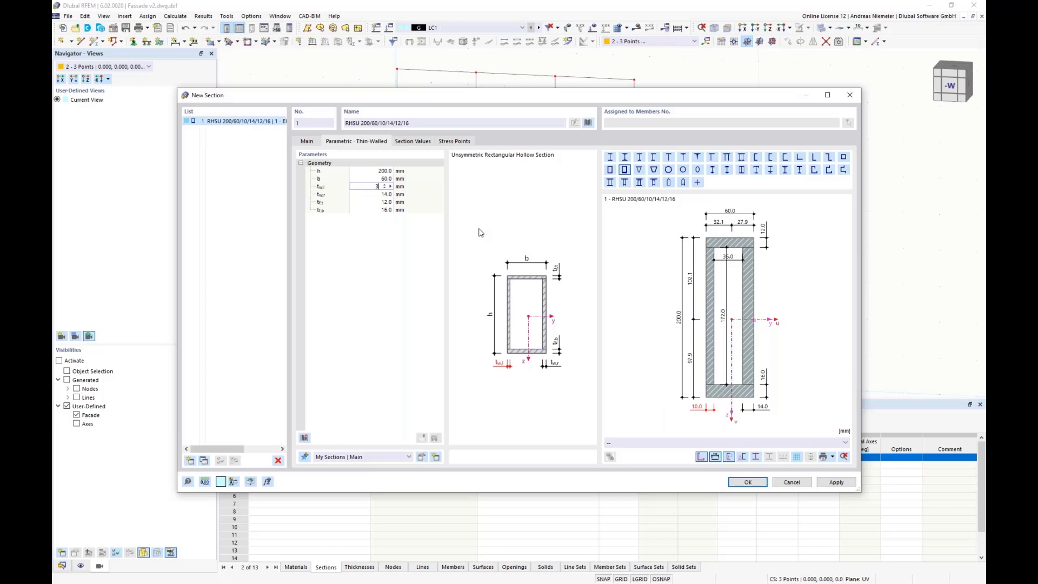
{"action": "type", "text": "3"}
{"action": "key", "text": "Tab"}
{"action": "key", "text": "Tab"}
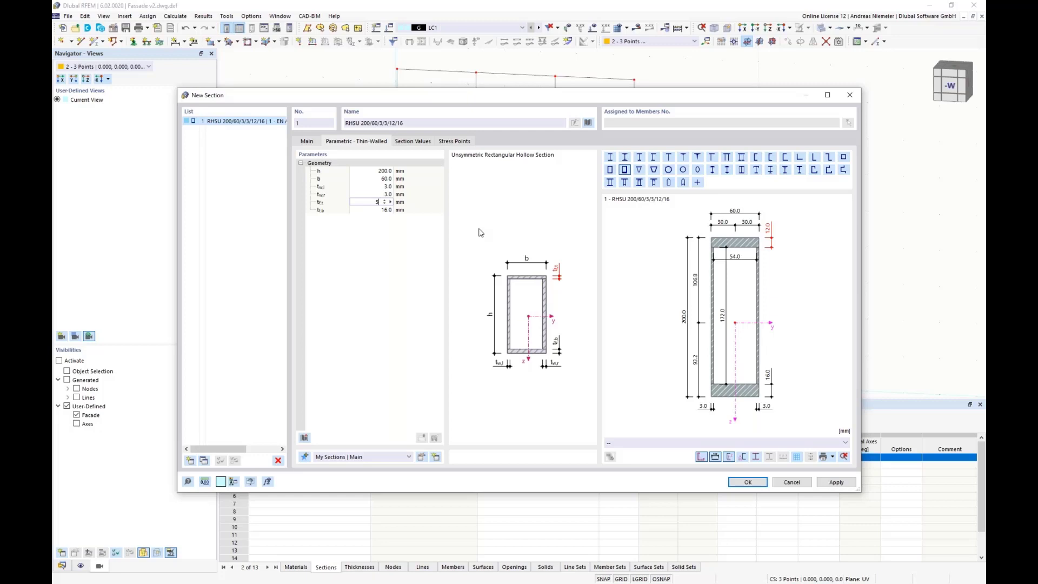
{"action": "key", "text": "Tab"}
{"action": "key", "text": "Return"}
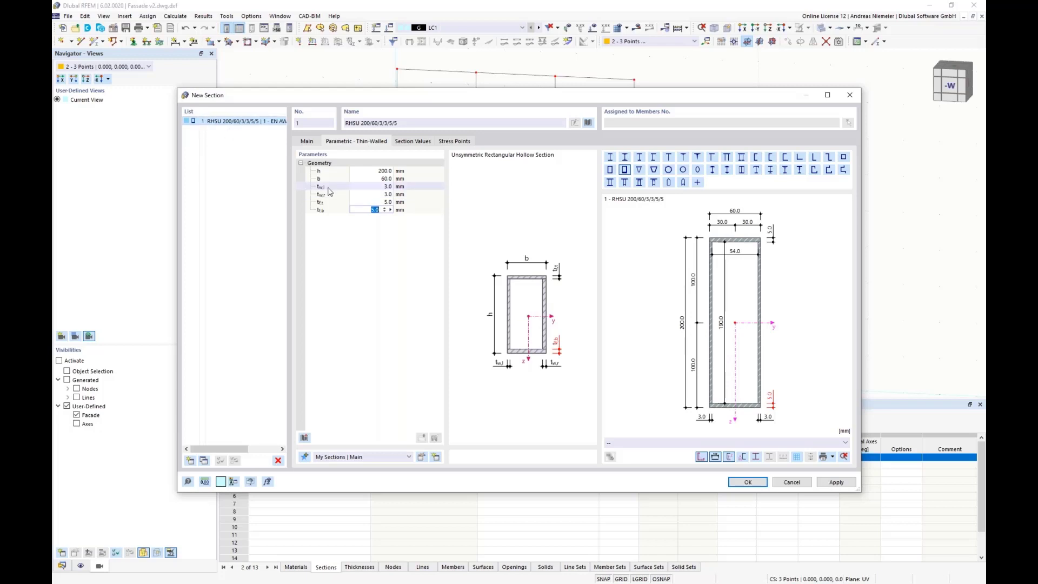
- Copy the hollow section as section 2, set its height to 180 mm, and save both sections
{"action": "left_click", "coordinate": [223, 122]}
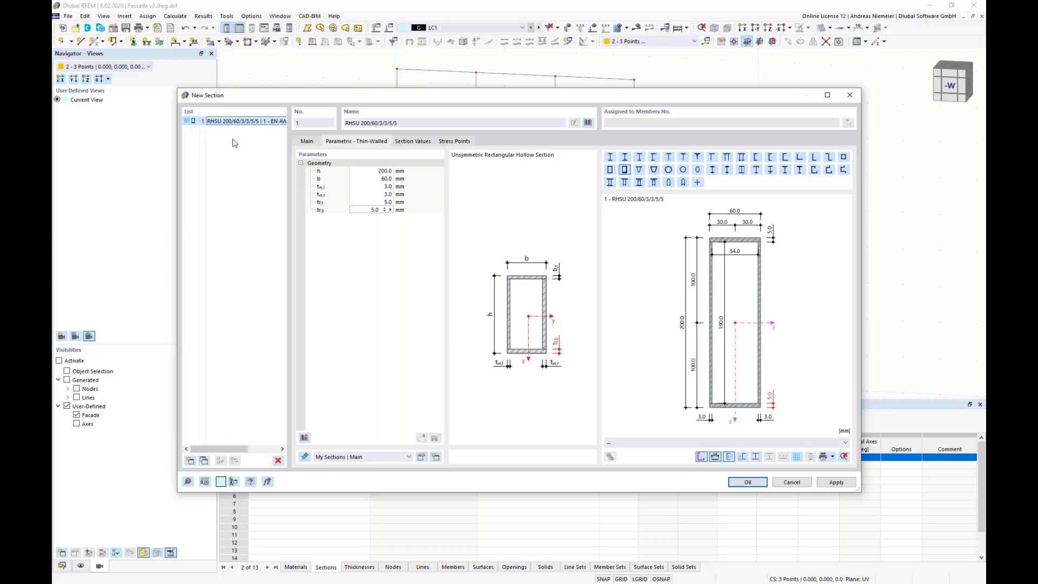
{"action": "left_click", "coordinate": [204, 461]}
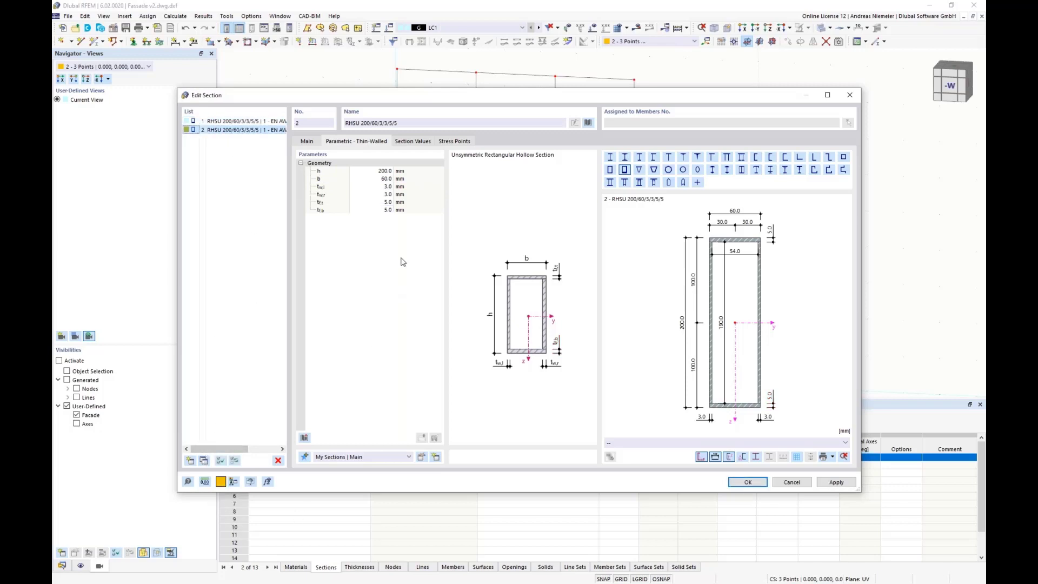
{"action": "left_click", "coordinate": [381, 171]}
{"action": "type", "text": "180"}
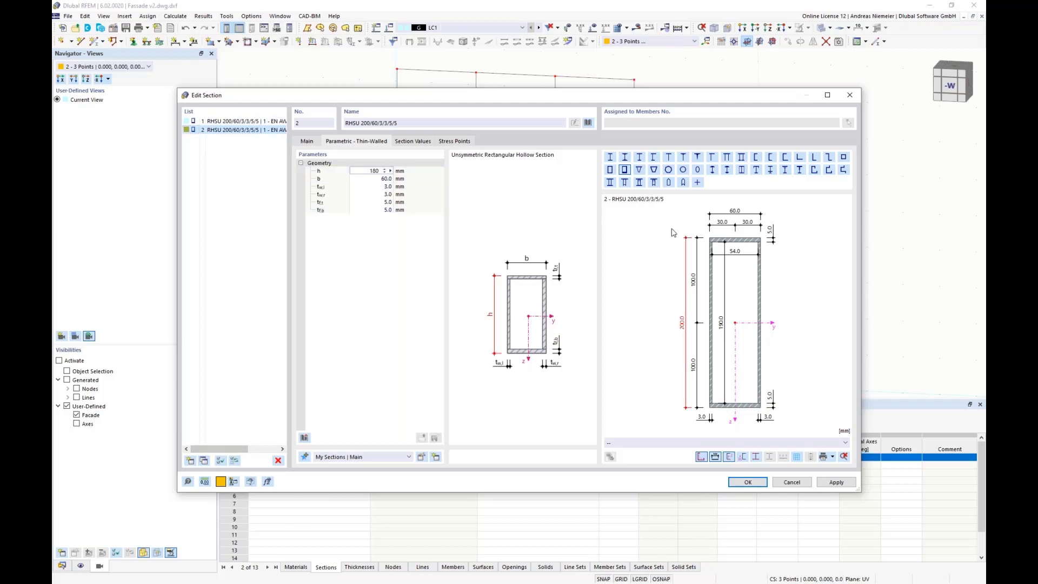
{"action": "key", "text": "Return"}
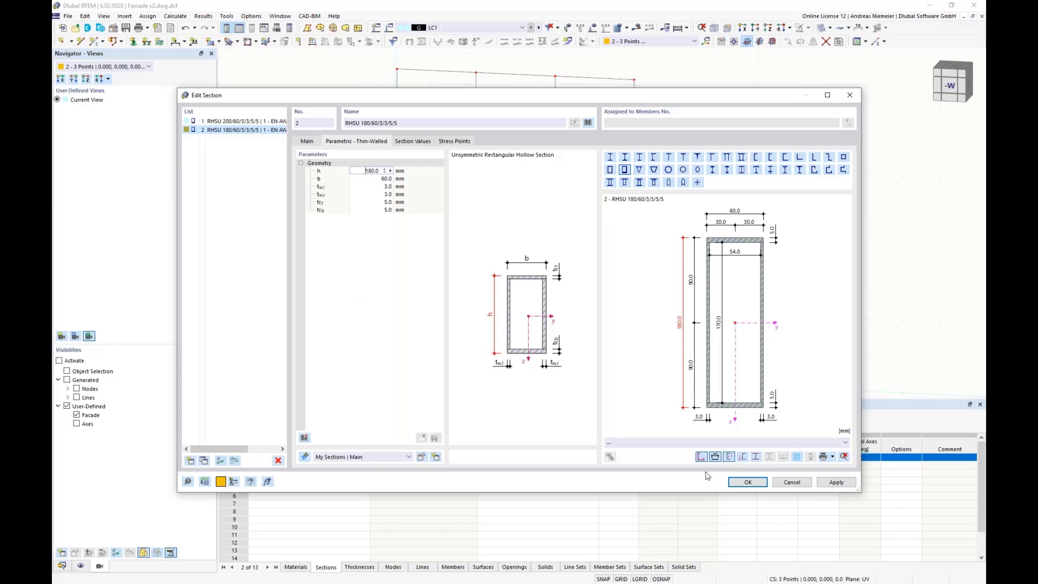
{"action": "left_click", "coordinate": [747, 483]}
{"action": "left_click", "coordinate": [296, 489]}
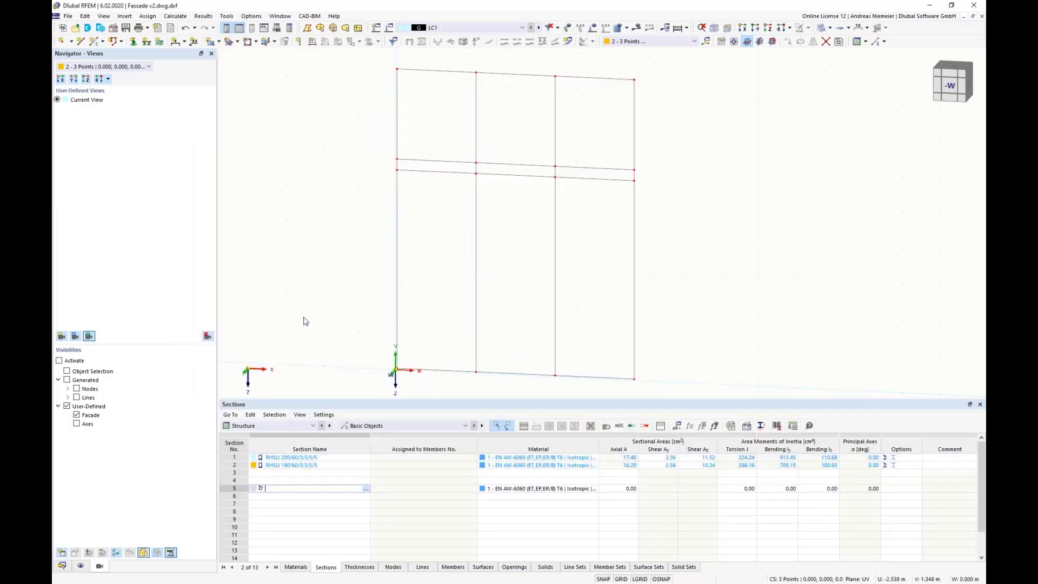
- Create beam members with section 1 (RHSU 200/60/3/3/5/5) on all vertical facade lines
{"action": "scroll", "coordinate": [310, 193], "scroll_direction": "down", "scroll_amount": 2}
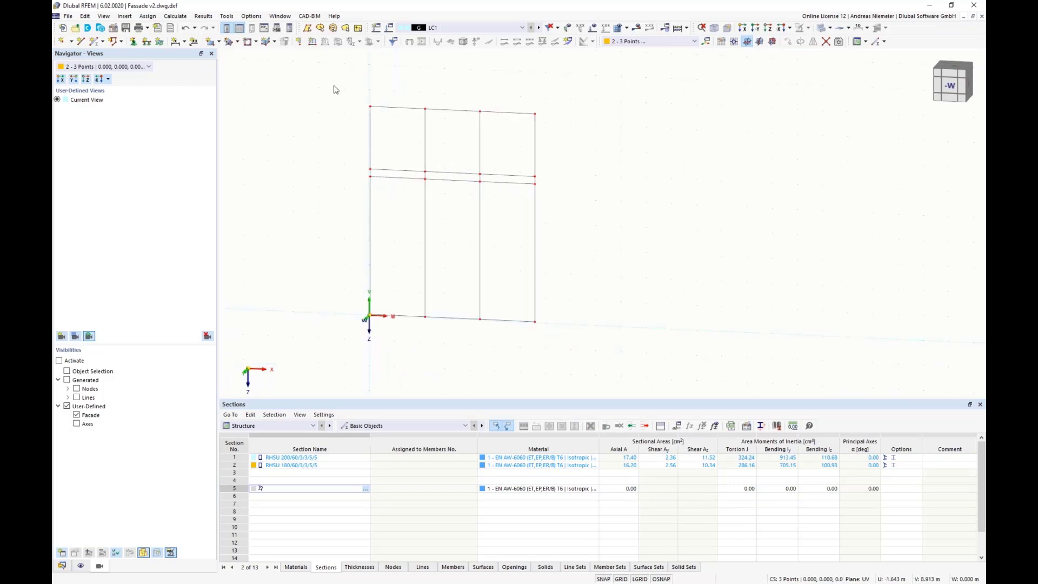
{"action": "left_click_drag", "start_coordinate": [344, 77], "coordinate": [394, 353]}
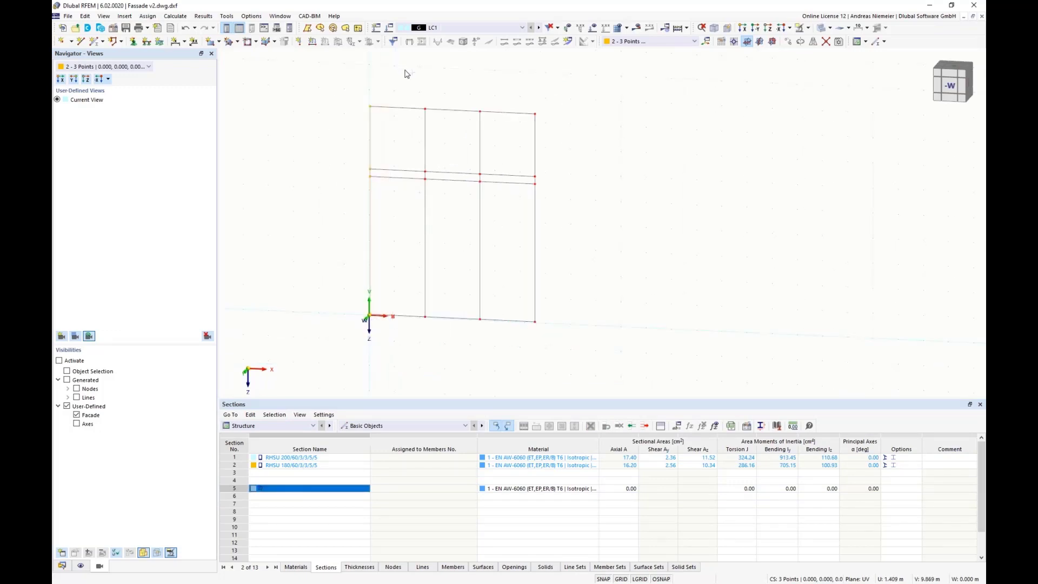
{"action": "left_click_drag", "start_coordinate": [404, 68], "coordinate": [449, 365]}
{"action": "left_click_drag", "start_coordinate": [472, 84], "coordinate": [523, 385]}
{"action": "left_click_drag", "start_coordinate": [510, 86], "coordinate": [573, 365]}
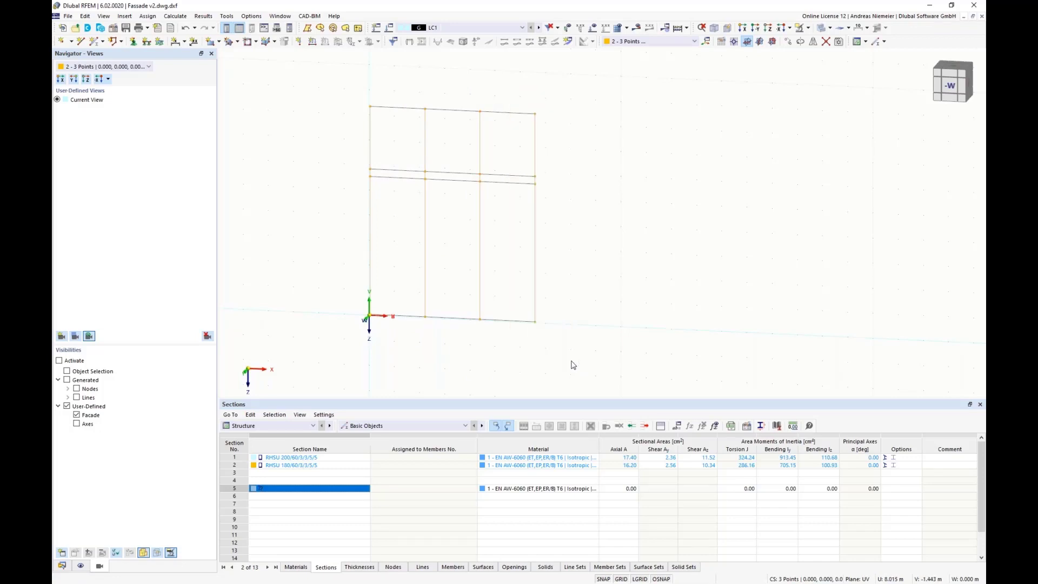
{"action": "scroll", "coordinate": [362, 134], "scroll_direction": "up", "scroll_amount": 2}
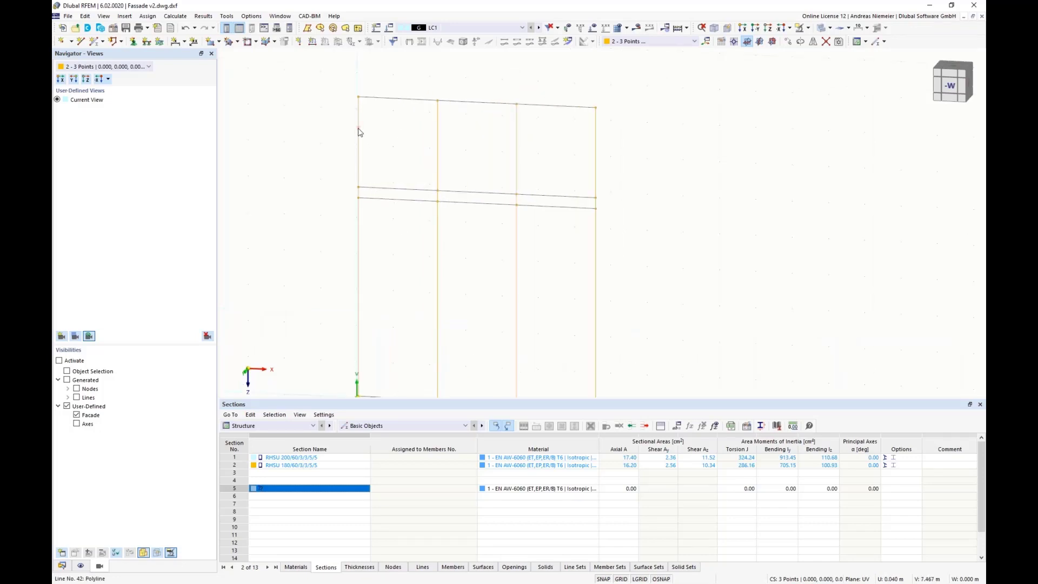
{"action": "right_click", "coordinate": [359, 132]}
{"action": "mouse_move", "coordinate": [541, 161]}
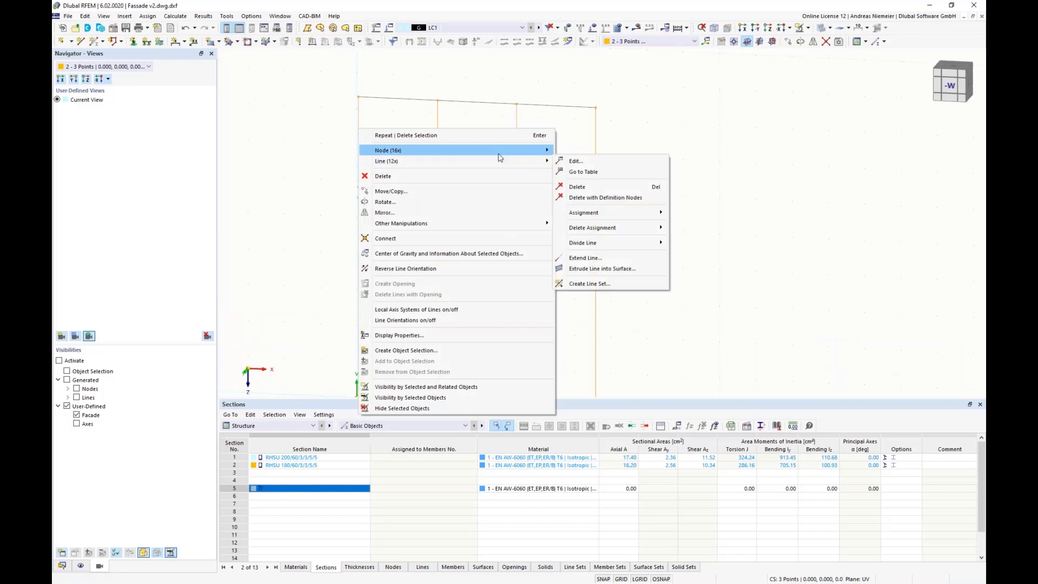
{"action": "left_click", "coordinate": [575, 162]}
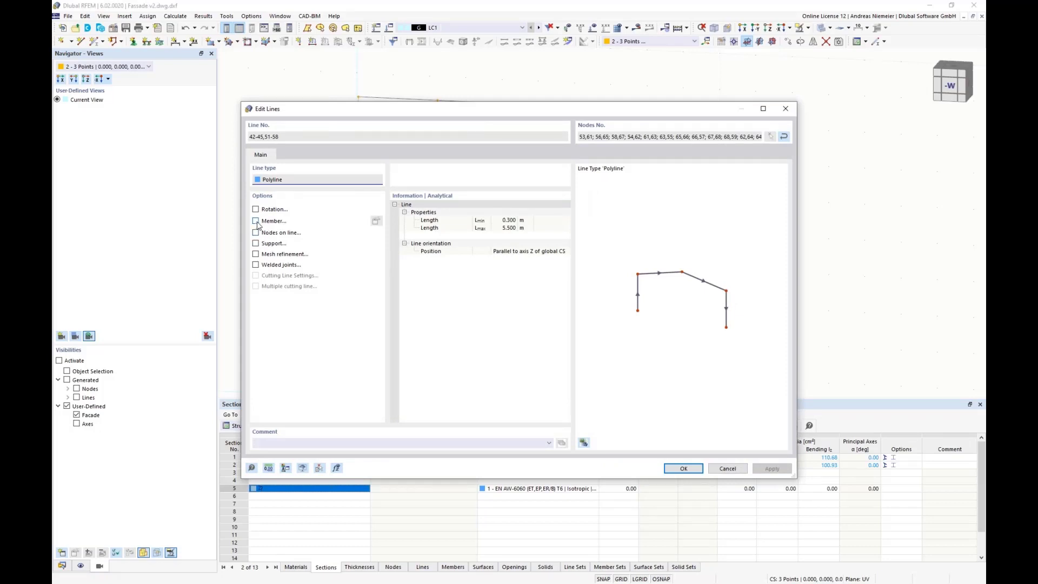
{"action": "left_click", "coordinate": [257, 223]}
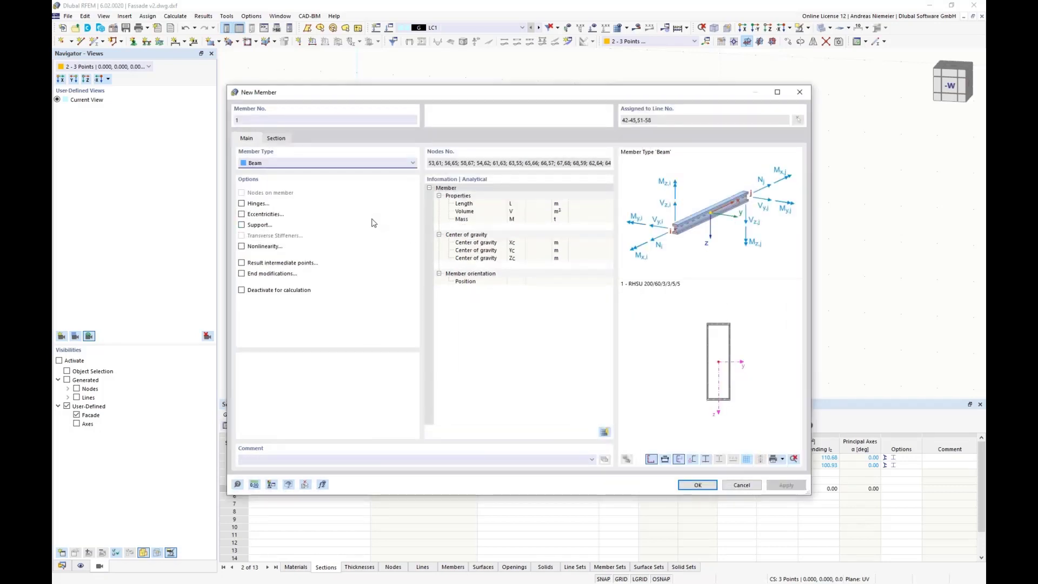
{"action": "left_click", "coordinate": [262, 165]}
{"action": "left_click", "coordinate": [261, 172]}
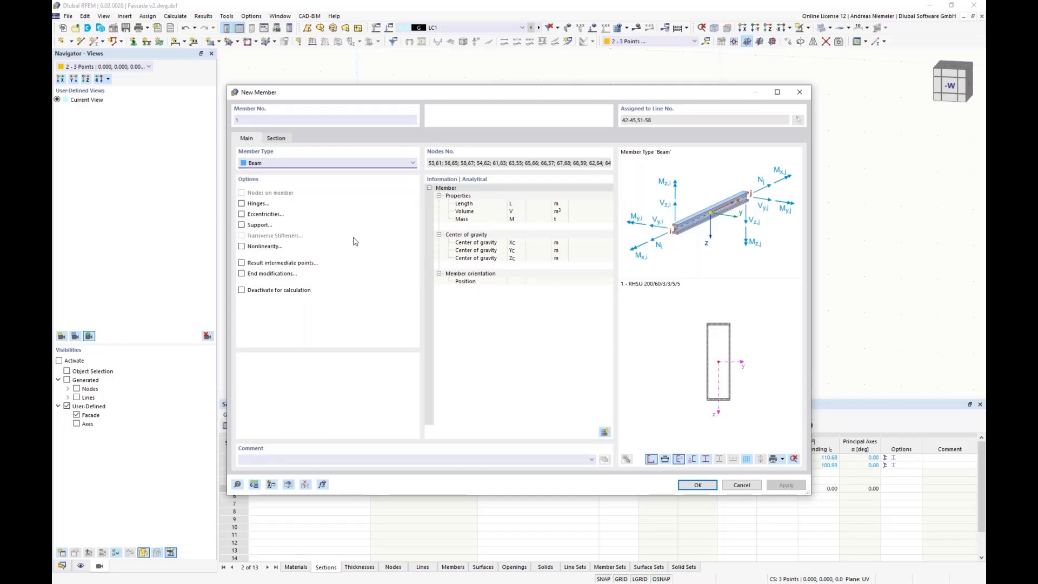
{"action": "left_click", "coordinate": [278, 138]}
{"action": "left_click", "coordinate": [302, 378]}
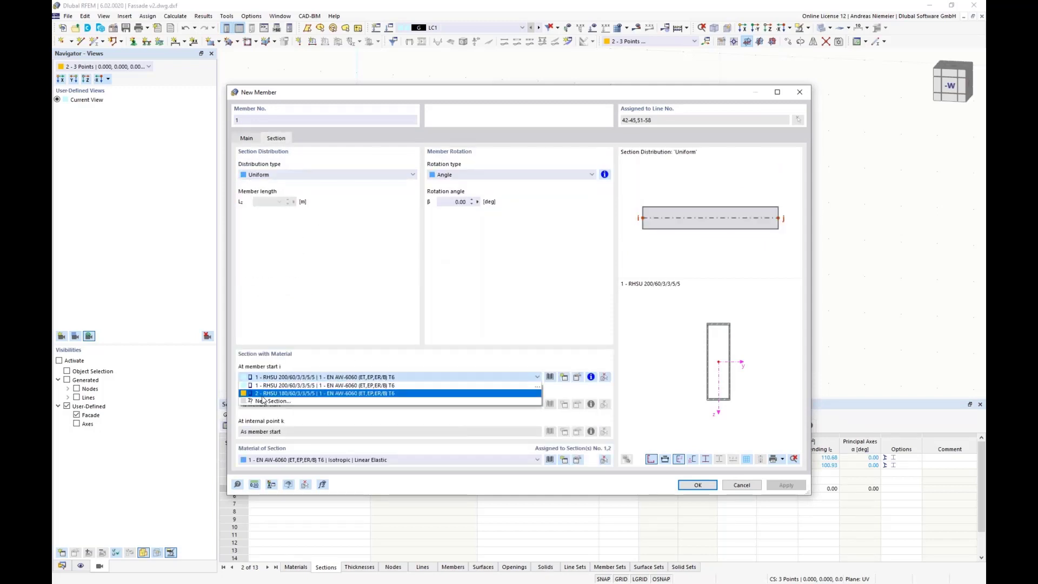
{"action": "left_click", "coordinate": [283, 388]}
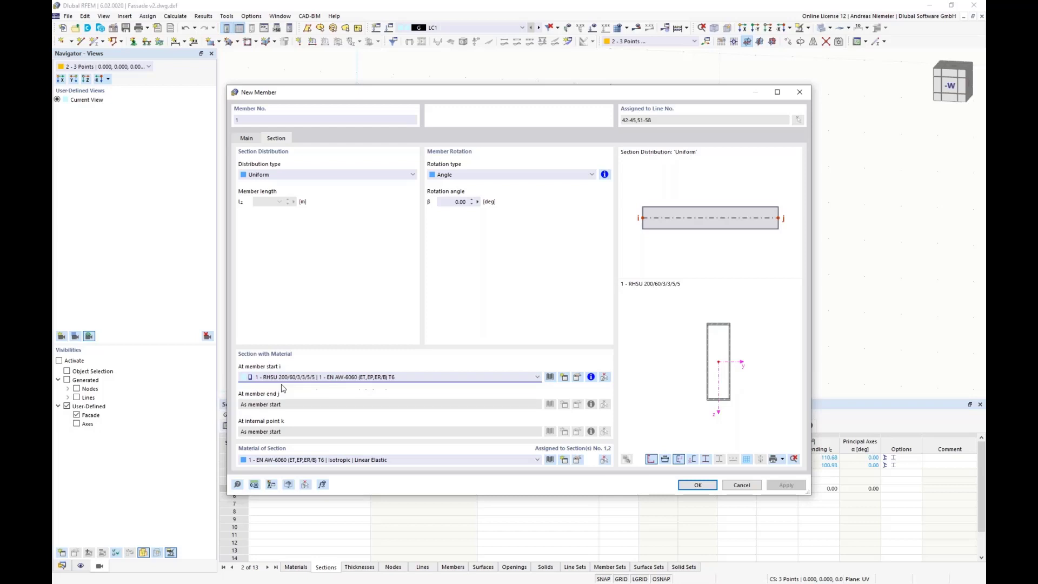
{"action": "left_click", "coordinate": [697, 485]}
{"action": "left_click", "coordinate": [683, 469]}
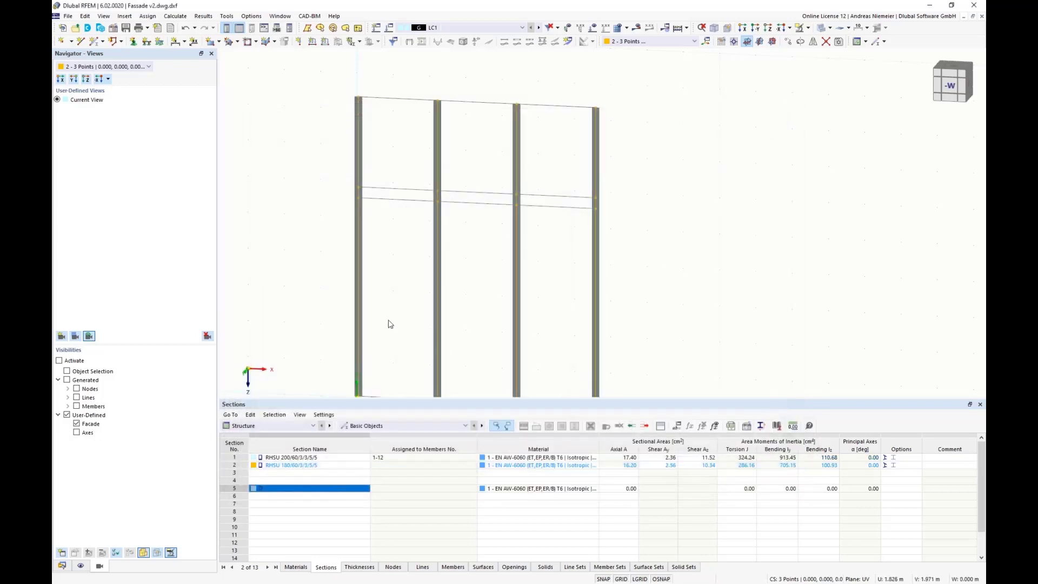
- Create beam members with section 2 (RHSU 180/60/3/3/5/5) on all horizontal facade lines
{"action": "scroll", "coordinate": [490, 340], "scroll_direction": "down", "scroll_amount": 2}
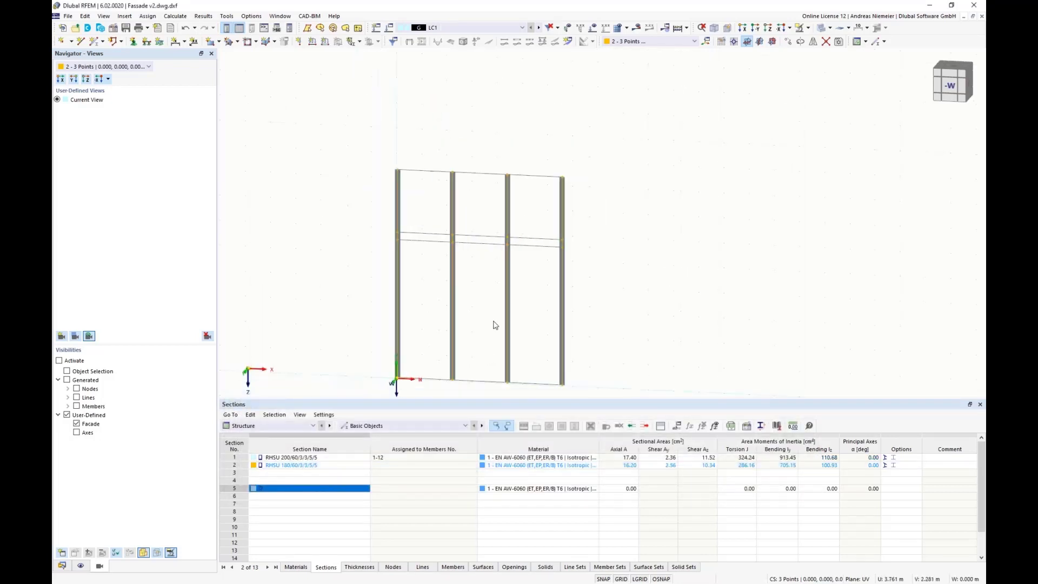
{"action": "middle_click_drag", "start_coordinate": [505, 314], "coordinate": [533, 274]}
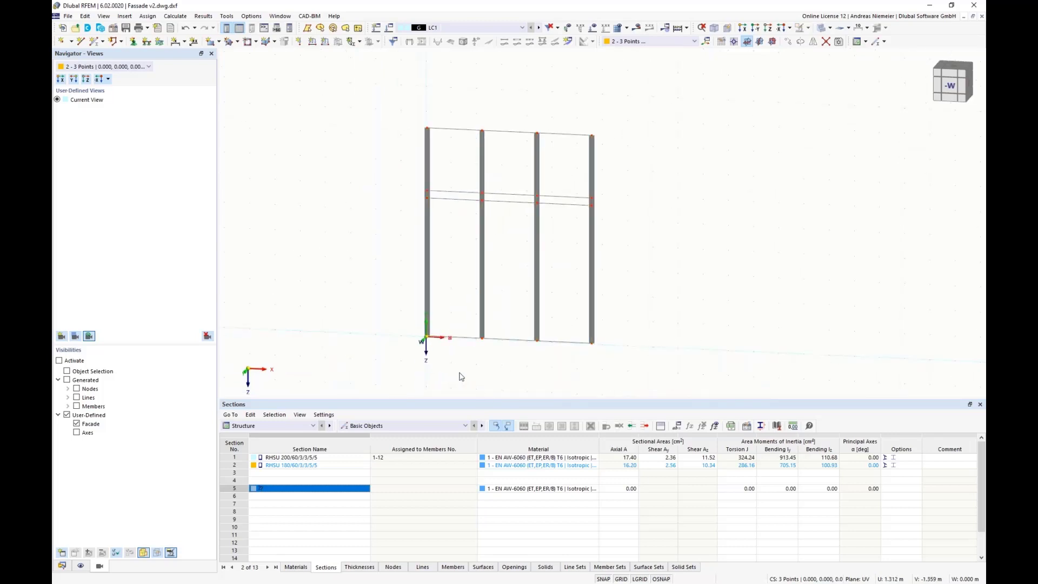
{"action": "left_click_drag", "start_coordinate": [462, 369], "coordinate": [444, 115]}
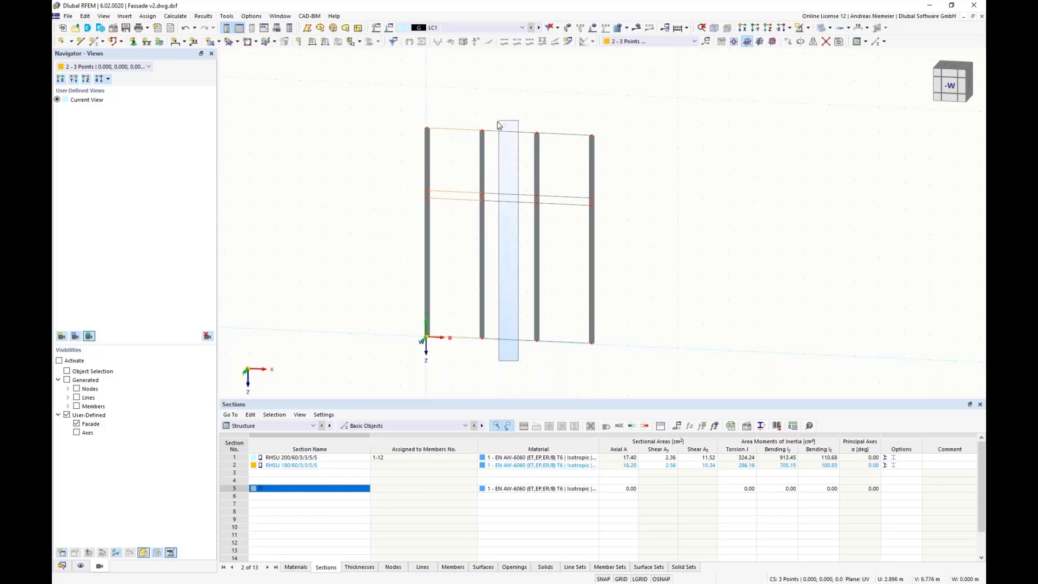
{"action": "right_click", "coordinate": [563, 139]}
{"action": "left_click", "coordinate": [586, 156]}
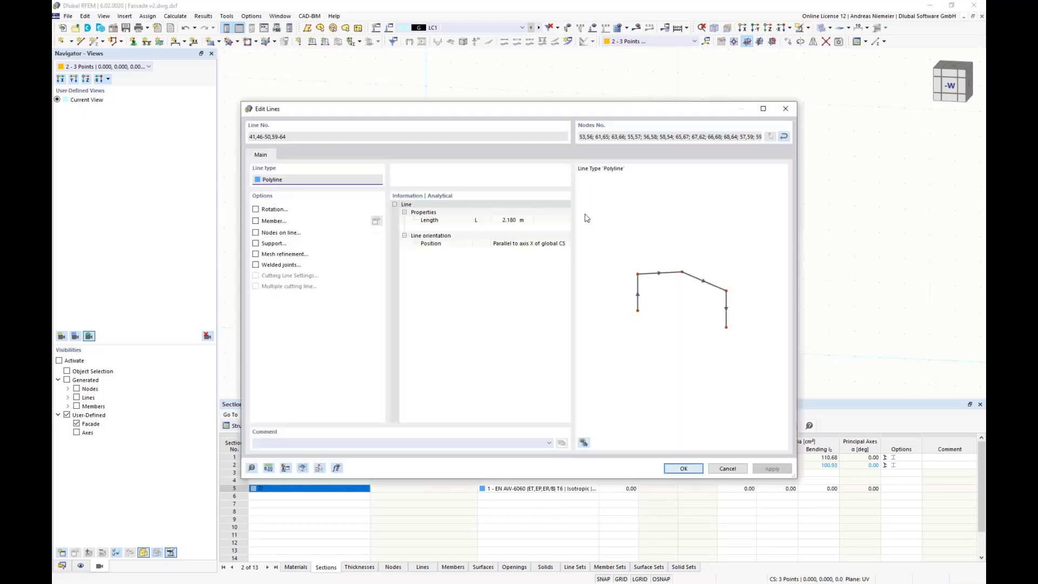
{"action": "left_click", "coordinate": [256, 222]}
{"action": "left_click", "coordinate": [286, 142]}
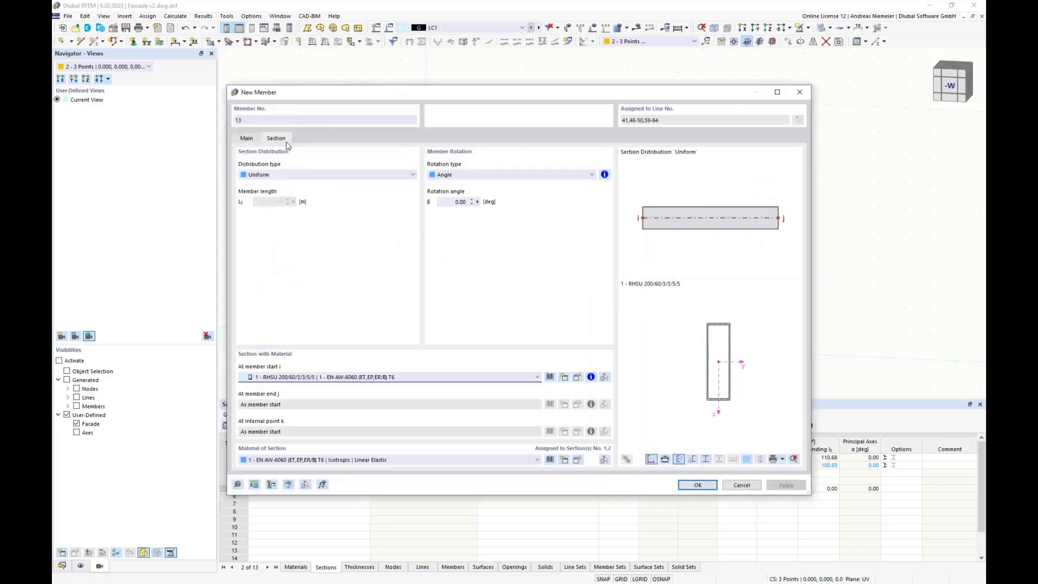
{"action": "left_click", "coordinate": [316, 378]}
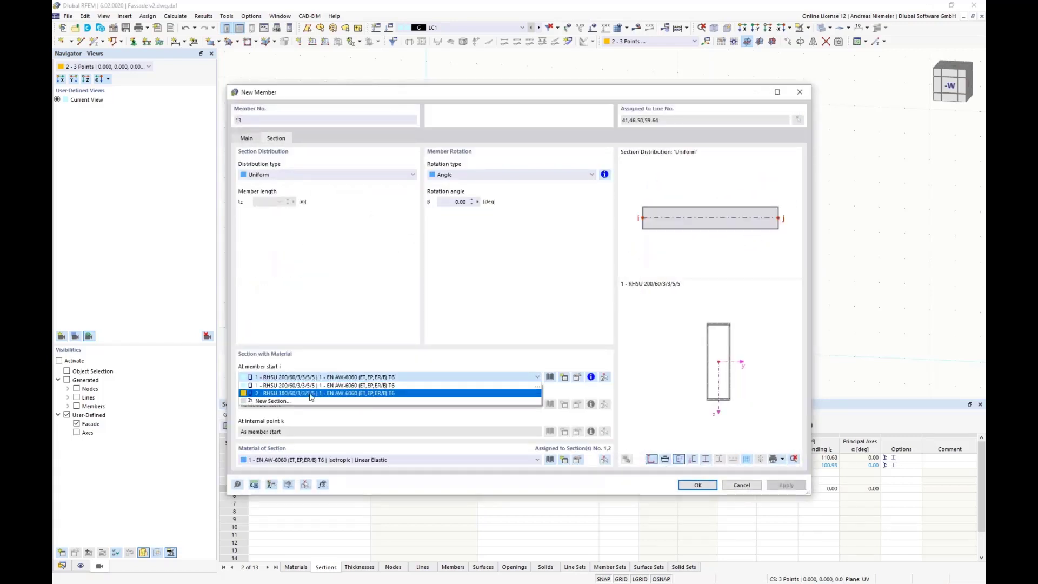
{"action": "left_click", "coordinate": [313, 394]}
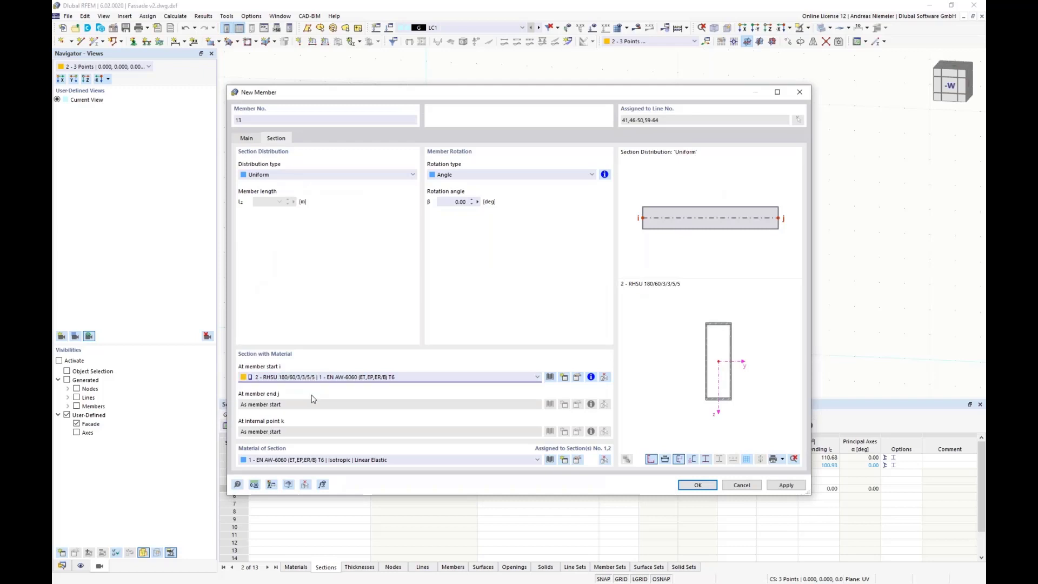
{"action": "left_click", "coordinate": [697, 490]}
{"action": "left_click", "coordinate": [687, 471]}
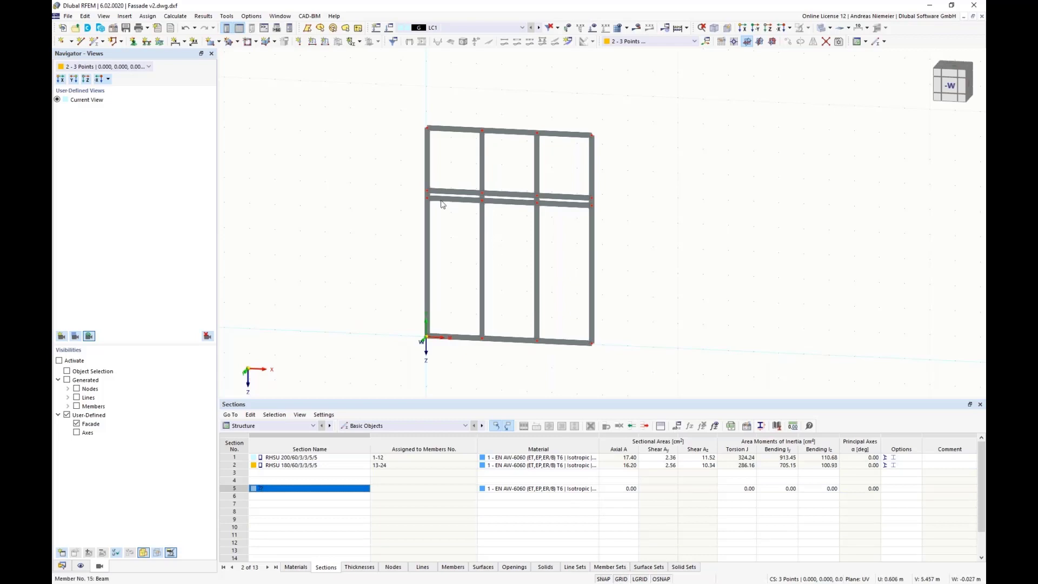
- Activate section rotation for both hollow sections together and set the rotation angle to 90 degrees
{"action": "scroll", "coordinate": [439, 173], "scroll_direction": "up", "scroll_amount": 5}
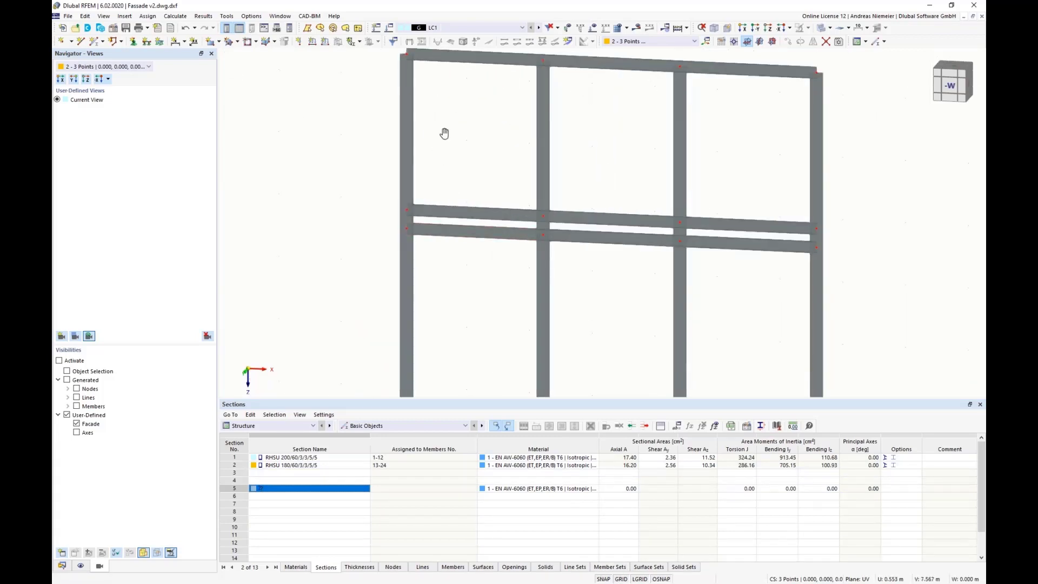
{"action": "scroll", "coordinate": [443, 132], "scroll_direction": "up", "scroll_amount": 5}
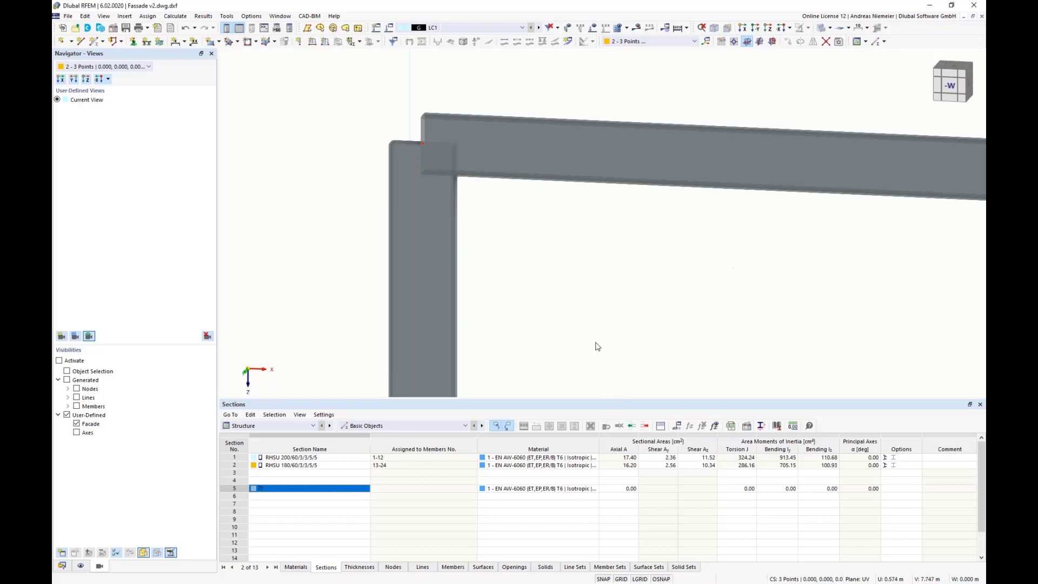
{"action": "double_click", "coordinate": [241, 461]}
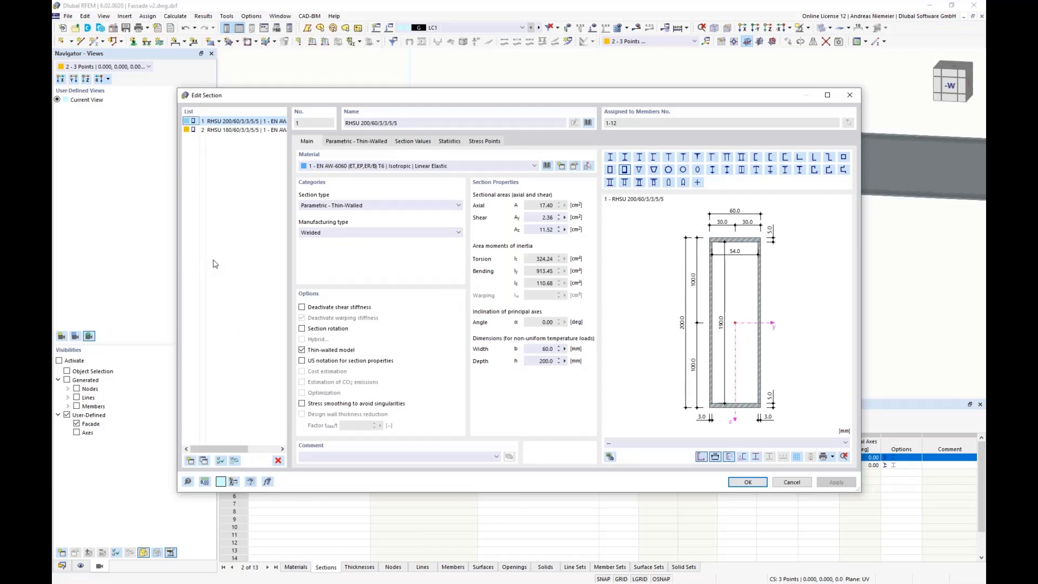
{"action": "left_click", "coordinate": [217, 131], "text": "shift"}
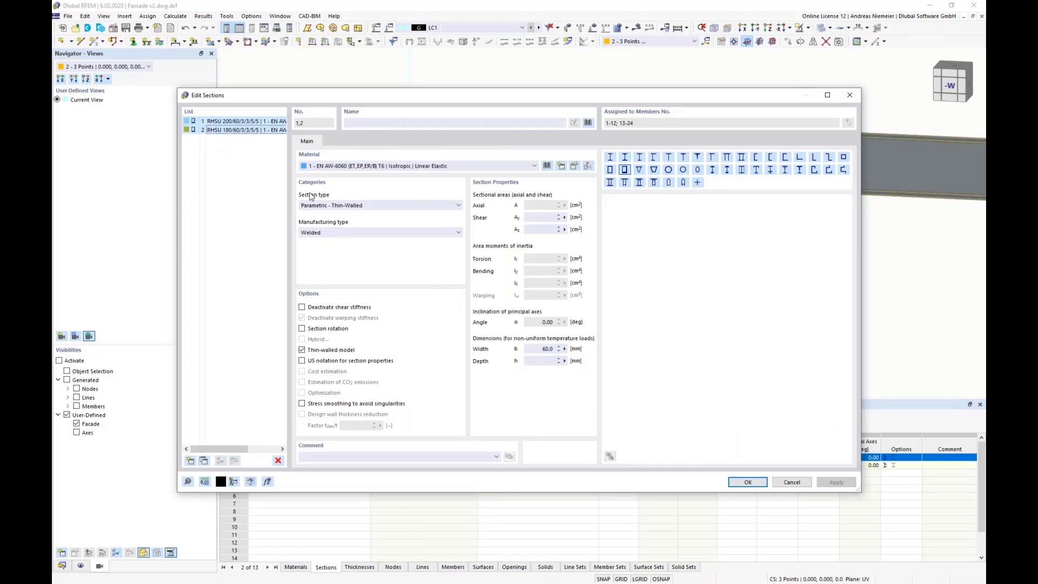
{"action": "left_click", "coordinate": [302, 328]}
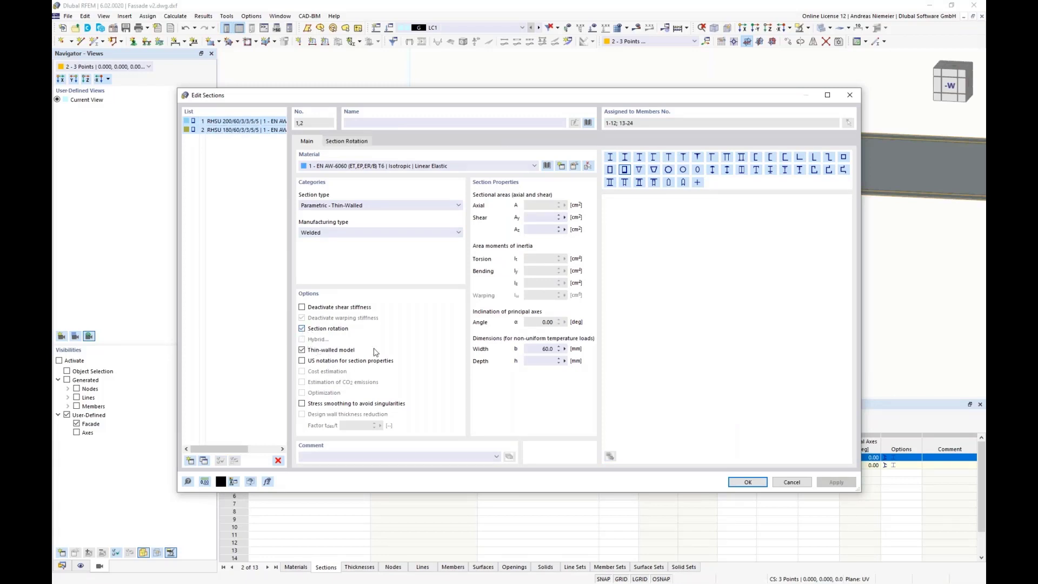
{"action": "left_click", "coordinate": [346, 141]}
{"action": "type", "text": "90"}
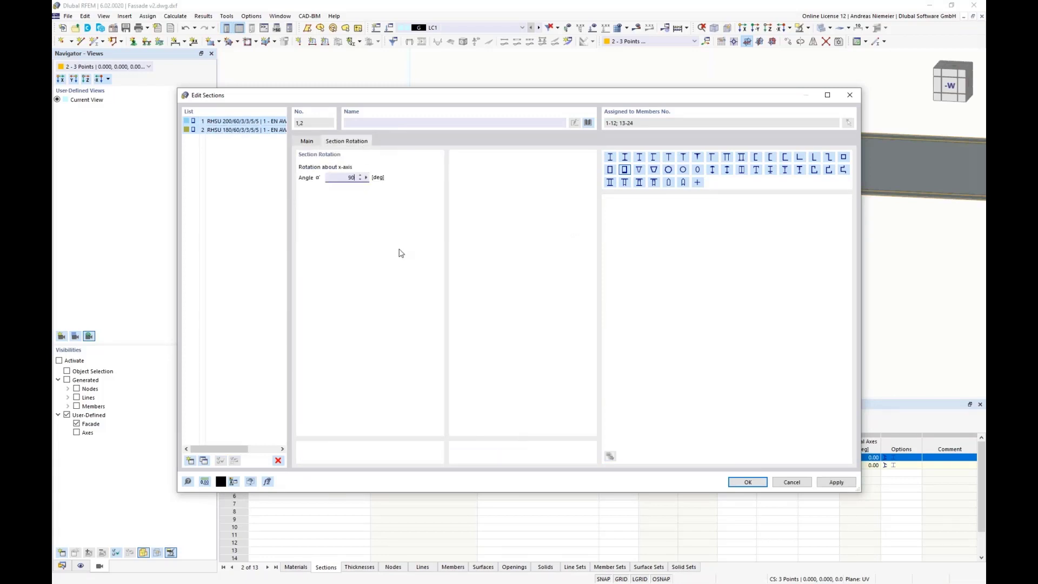
{"action": "left_click", "coordinate": [744, 482]}
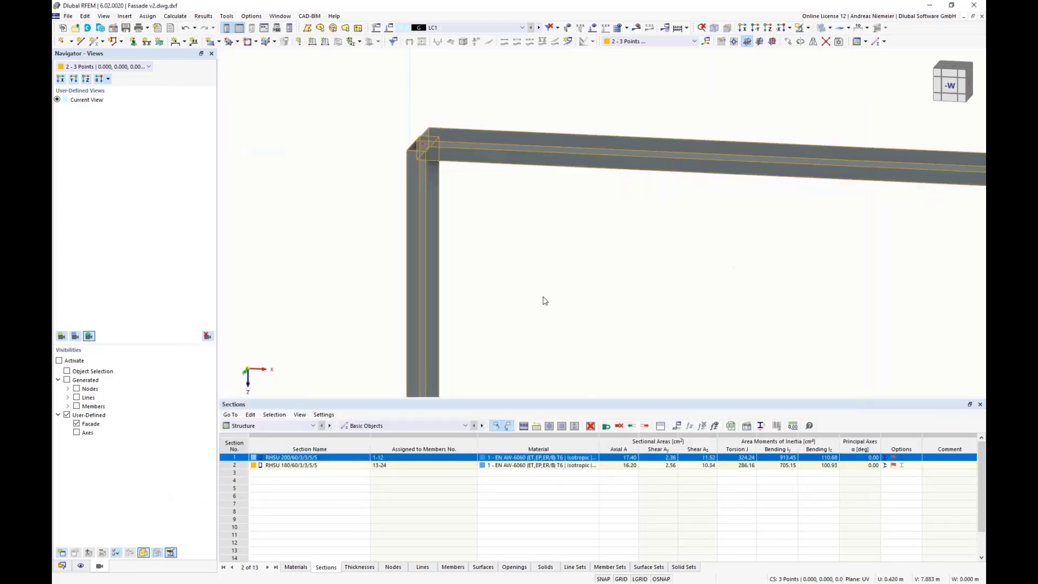
- Switch the display of the whole facade frame from solid rendered members to a line model
{"action": "scroll", "coordinate": [392, 149], "scroll_direction": "down", "scroll_amount": 5}
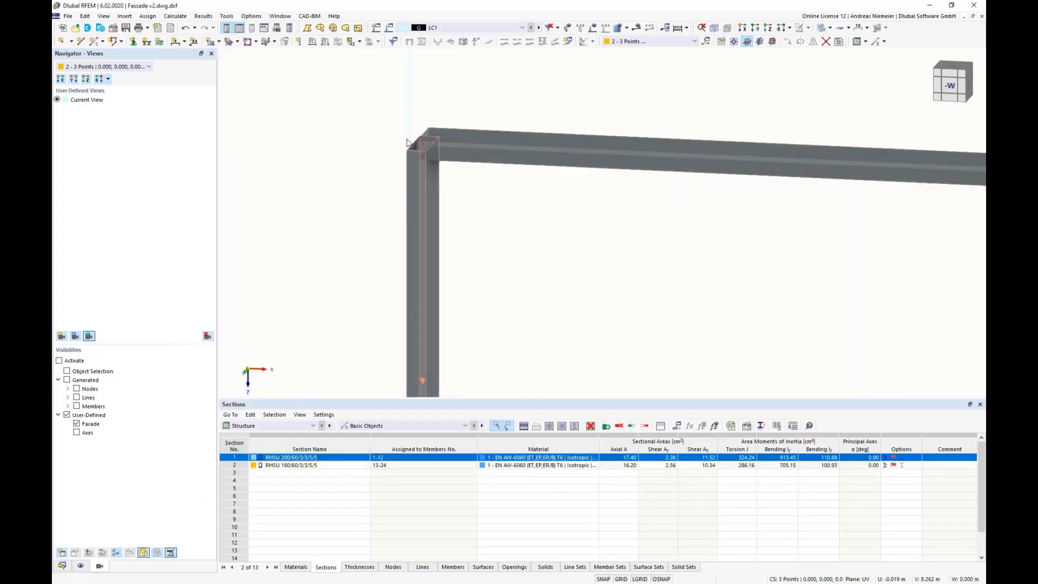
{"action": "middle_click_drag", "start_coordinate": [455, 260], "coordinate": [373, 144]}
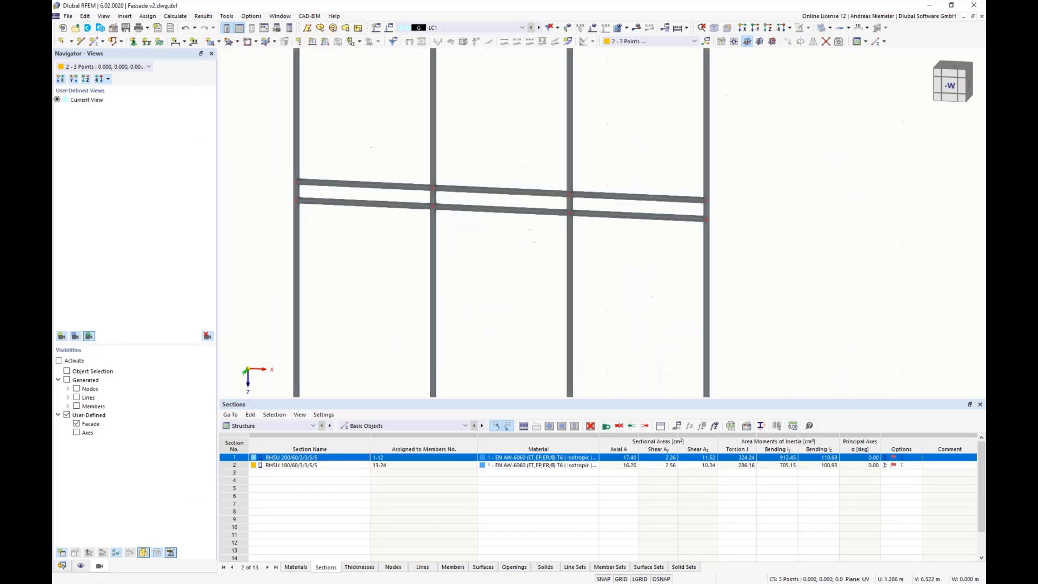
{"action": "scroll", "coordinate": [384, 268], "scroll_direction": "down", "scroll_amount": 3}
{"action": "scroll", "coordinate": [384, 270], "scroll_direction": "up", "scroll_amount": 1}
{"action": "middle_click_drag", "start_coordinate": [383, 272], "coordinate": [405, 254]}
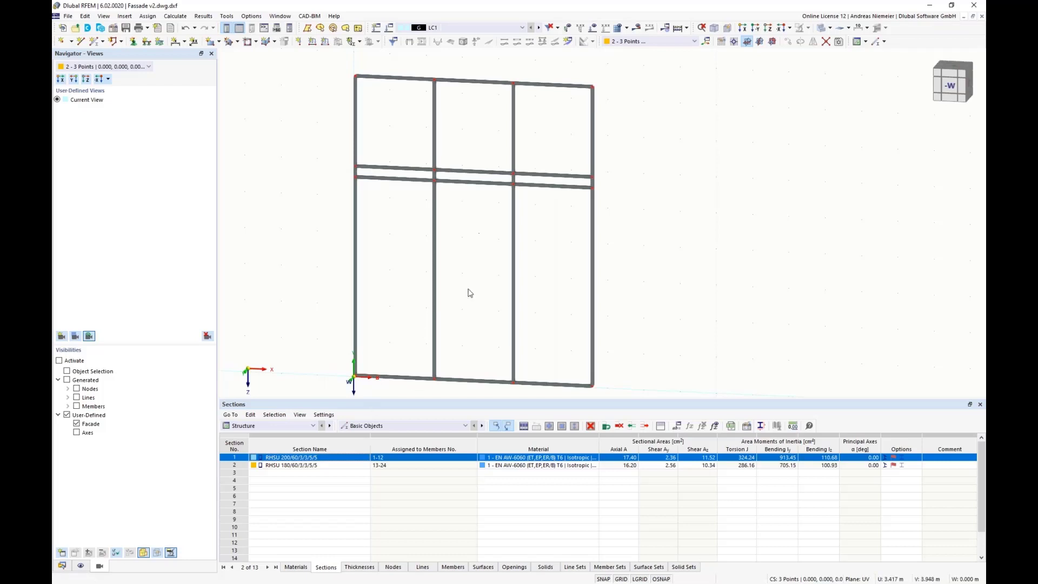
{"action": "left_click", "coordinate": [434, 373]}
{"action": "left_click", "coordinate": [823, 29]}
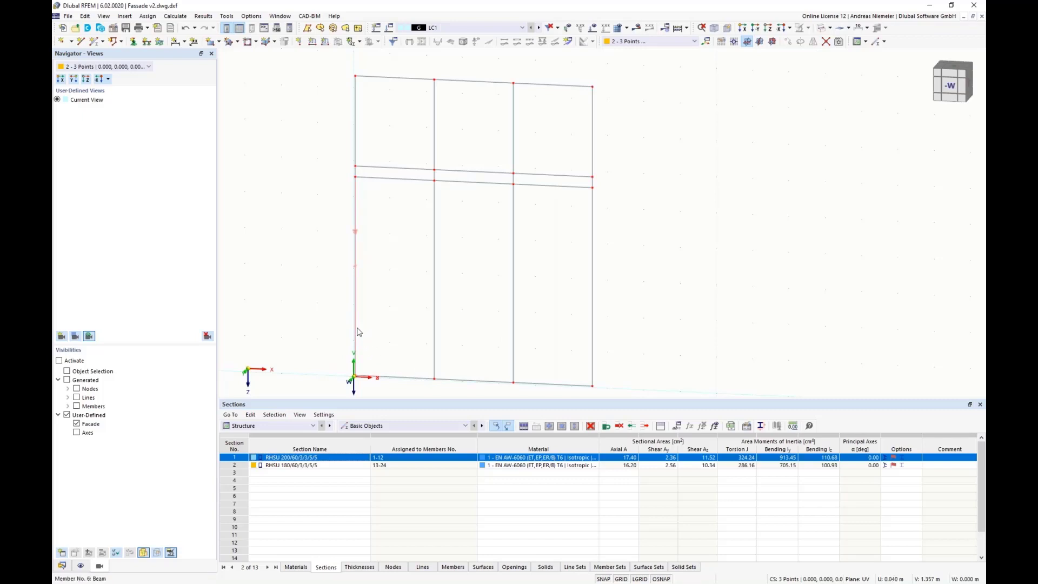
- Examine the beam members of the leftmost vertical around its joints with the two middle horizontals
{"action": "scroll", "coordinate": [371, 186], "scroll_direction": "up", "scroll_amount": 2}
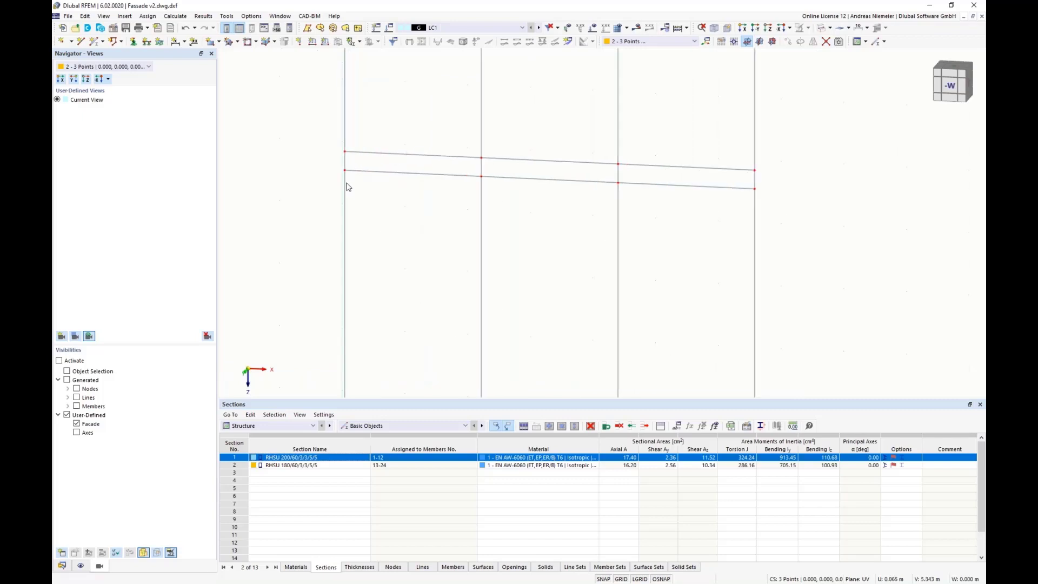
{"action": "scroll", "coordinate": [347, 187], "scroll_direction": "down", "scroll_amount": 2}
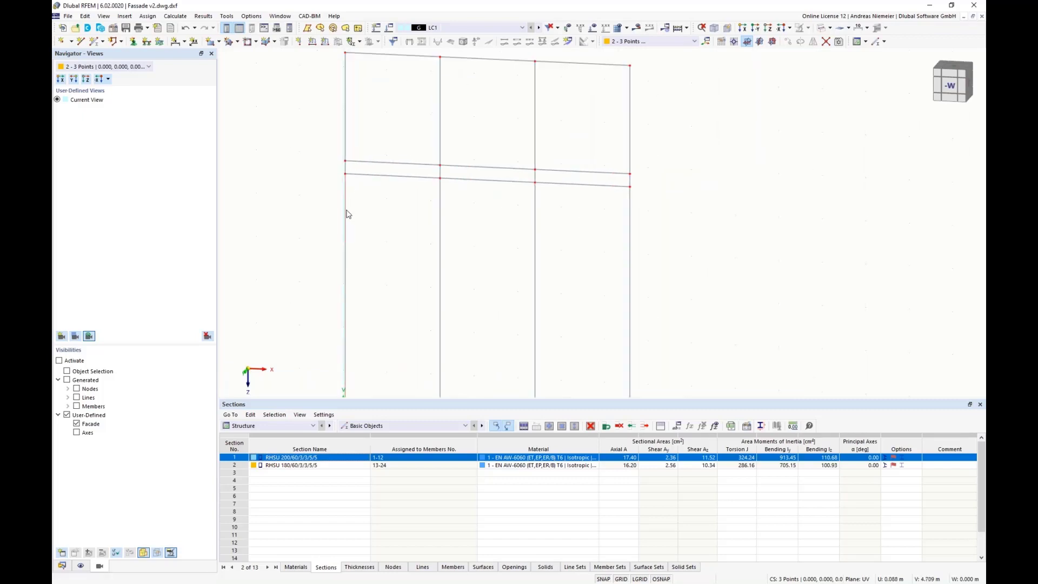
{"action": "scroll", "coordinate": [374, 189], "scroll_direction": "down", "scroll_amount": 3}
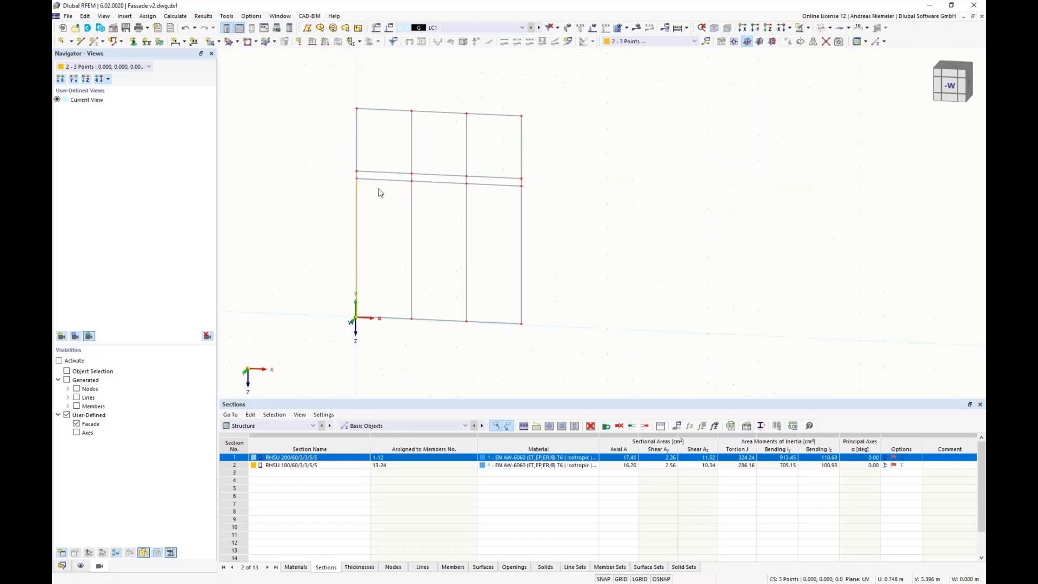
{"action": "scroll", "coordinate": [365, 186], "scroll_direction": "up", "scroll_amount": 3}
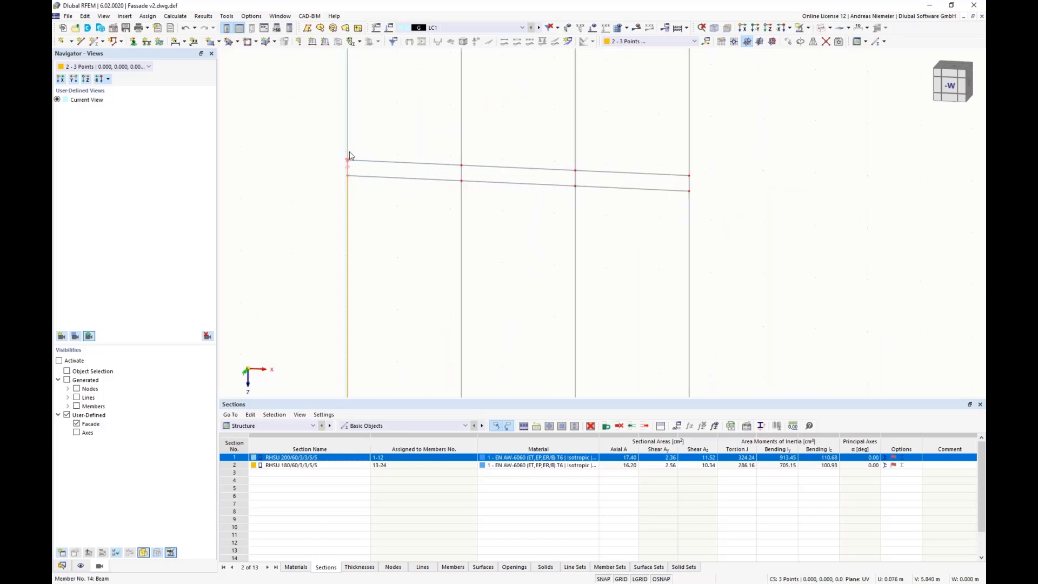
{"action": "scroll", "coordinate": [373, 222], "scroll_direction": "down", "scroll_amount": 1}
{"action": "scroll", "coordinate": [377, 232], "scroll_direction": "down", "scroll_amount": 2}
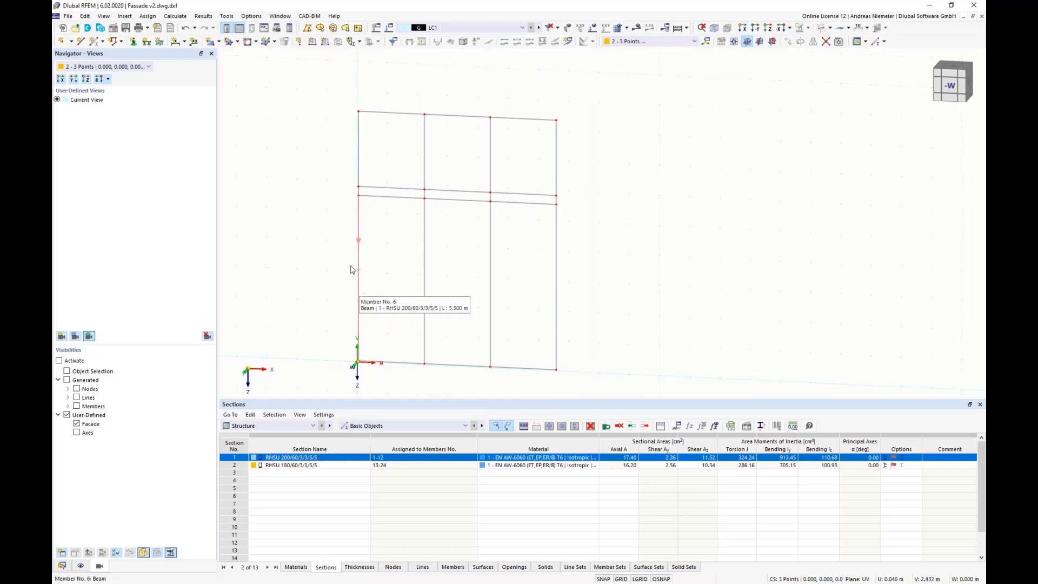
- Create a continuous member set from the stacked beam members of each of the four facade mullions
{"action": "left_click_drag", "start_coordinate": [327, 83], "coordinate": [376, 389]}
{"action": "left_click_drag", "start_coordinate": [439, 212], "coordinate": [454, 399]}
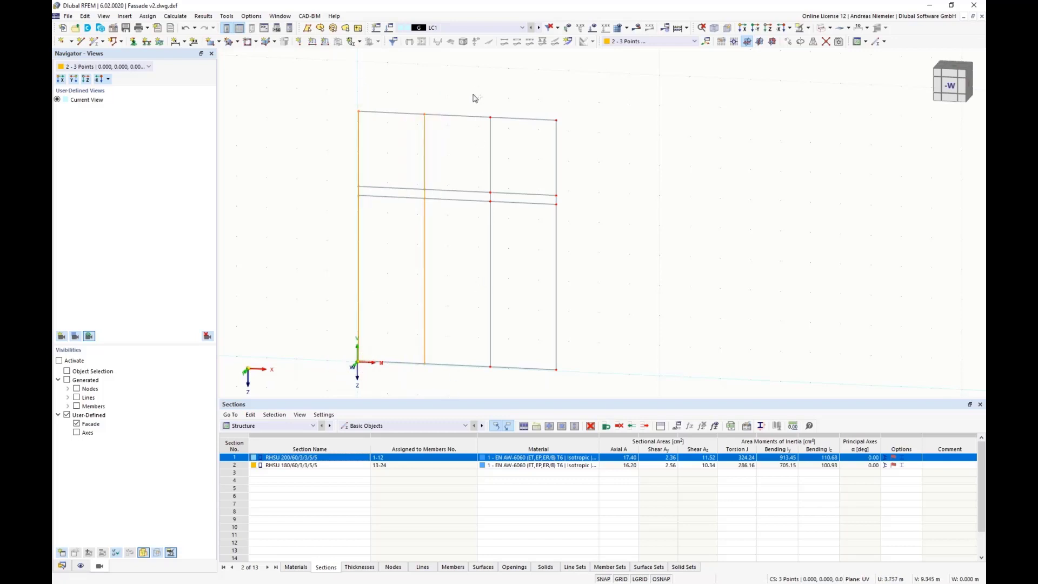
{"action": "left_click_drag", "start_coordinate": [472, 88], "coordinate": [506, 386]}
{"action": "left_click_drag", "start_coordinate": [539, 93], "coordinate": [588, 387]}
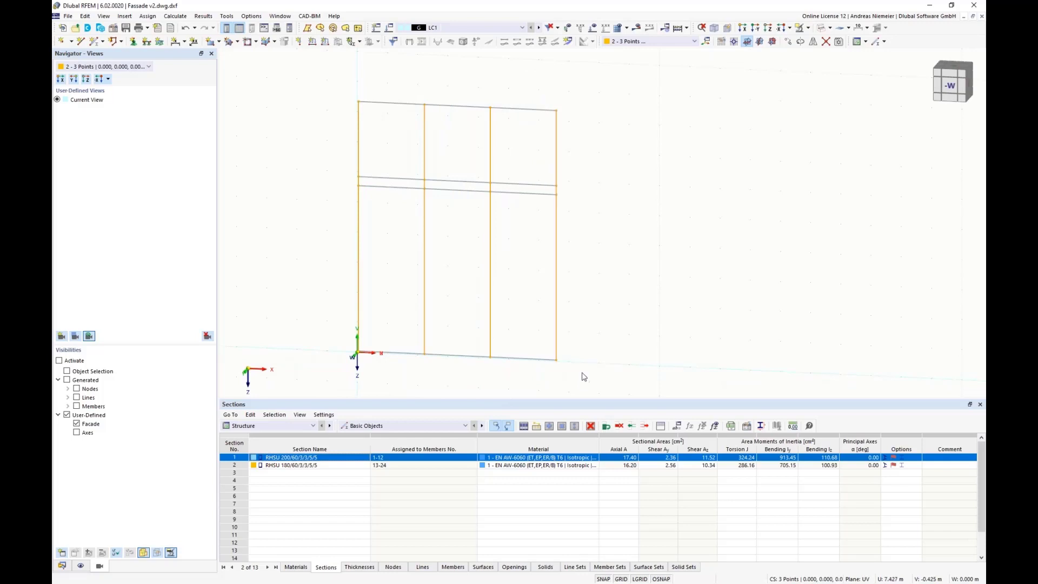
{"action": "right_click", "coordinate": [558, 334]}
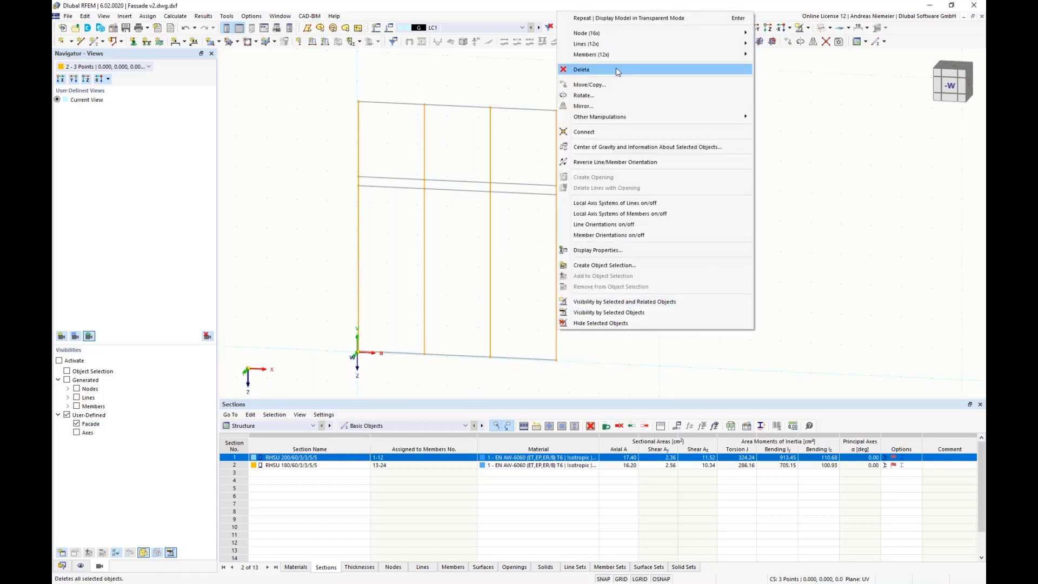
{"action": "mouse_move", "coordinate": [725, 58]}
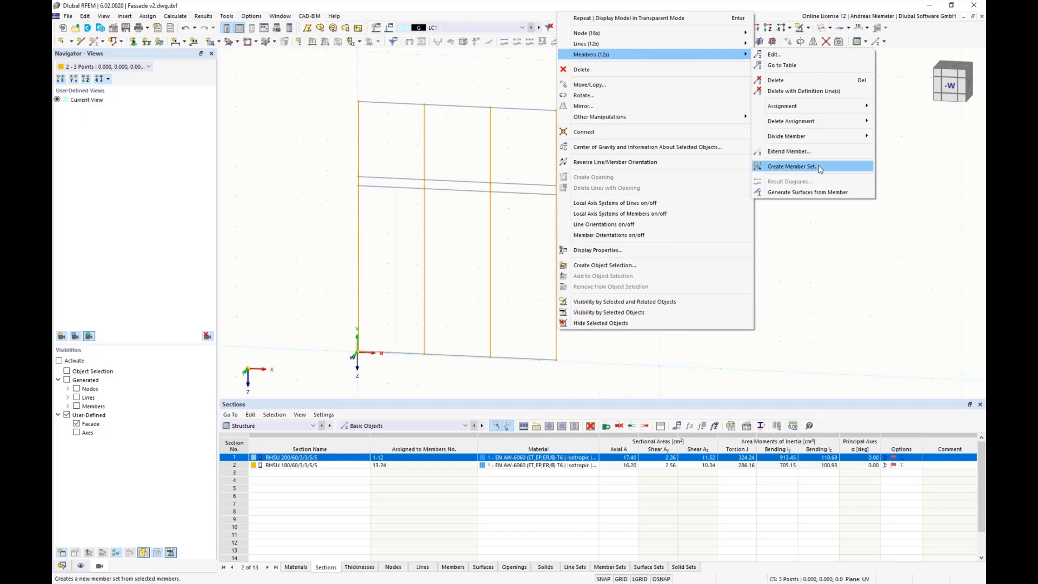
{"action": "left_click", "coordinate": [791, 167]}
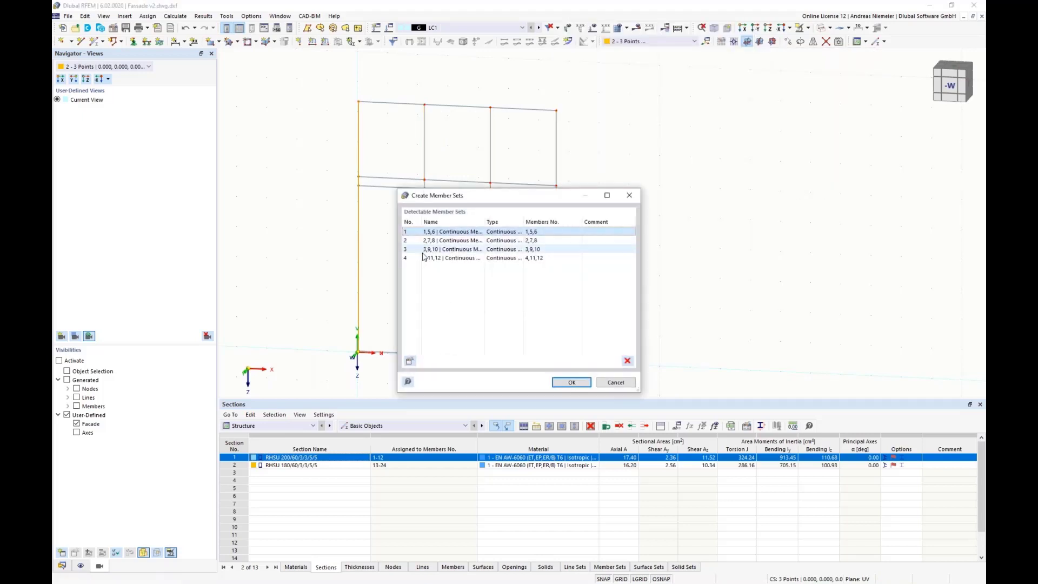
{"action": "left_click", "coordinate": [565, 383]}
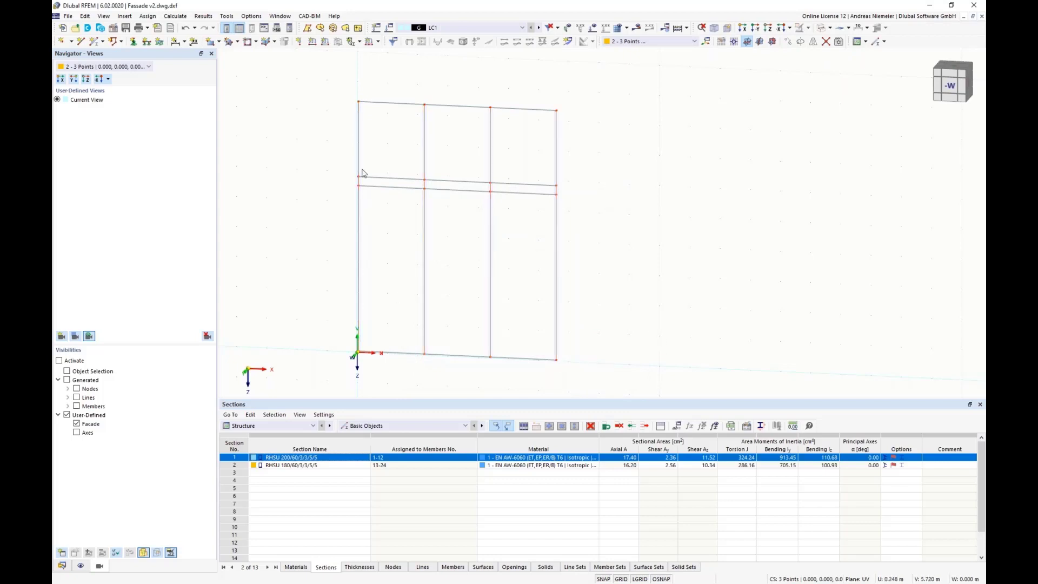
- Activate Member Representatives and Member Set Representatives in the model's base data settings
{"action": "scroll", "coordinate": [359, 169], "scroll_direction": "up", "scroll_amount": 4}
{"action": "scroll", "coordinate": [424, 285], "scroll_direction": "down", "scroll_amount": 3}
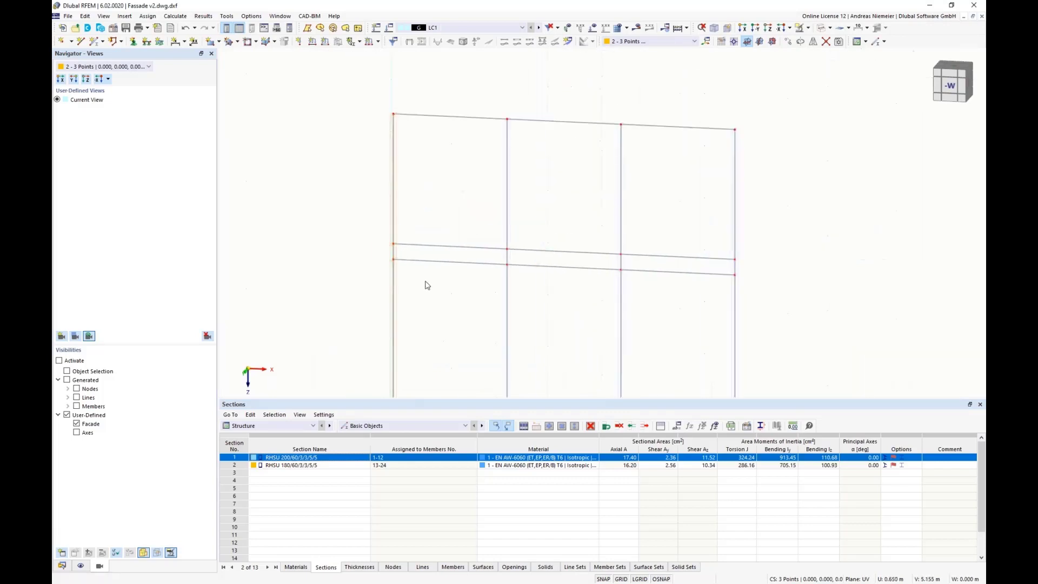
{"action": "middle_click_drag", "start_coordinate": [424, 285], "coordinate": [451, 190]}
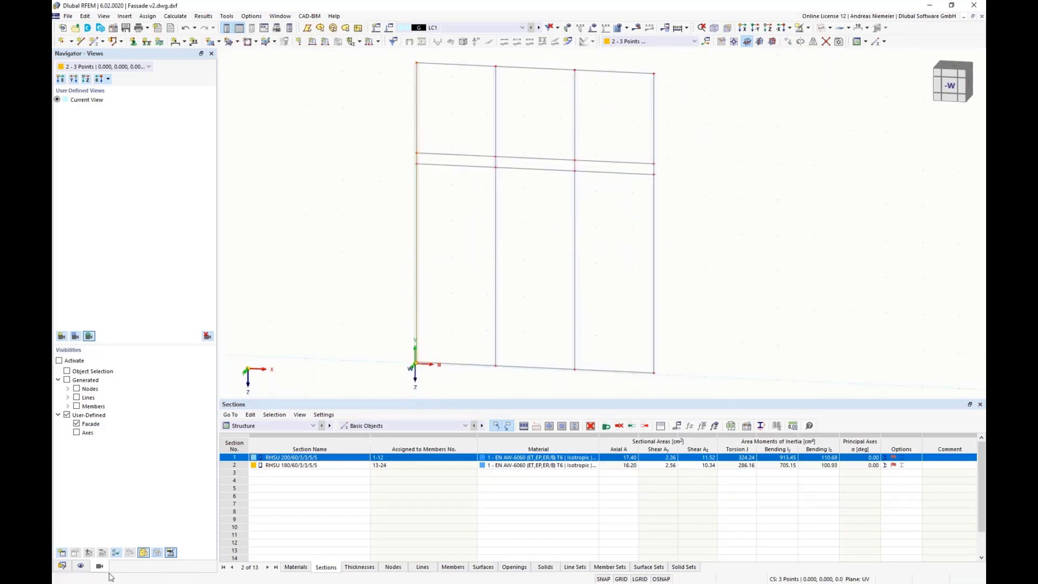
{"action": "left_click", "coordinate": [63, 566]}
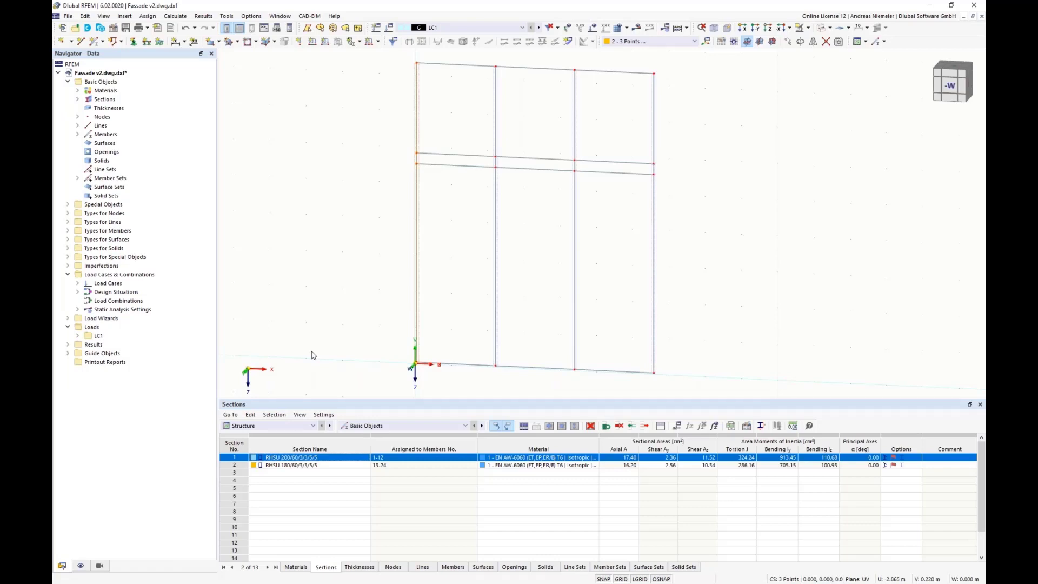
{"action": "left_click", "coordinate": [108, 73]}
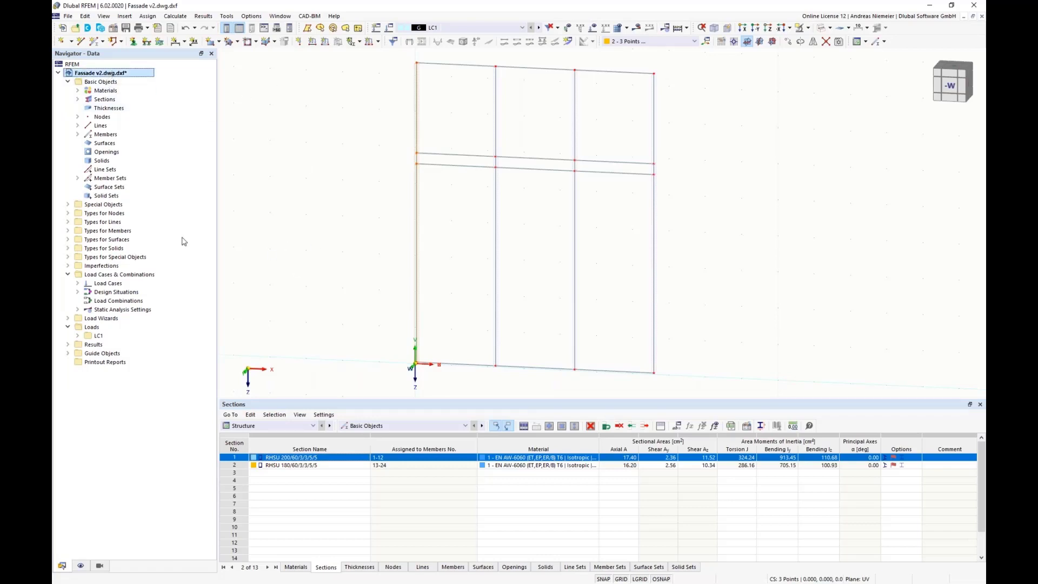
{"action": "right_click", "coordinate": [116, 73]}
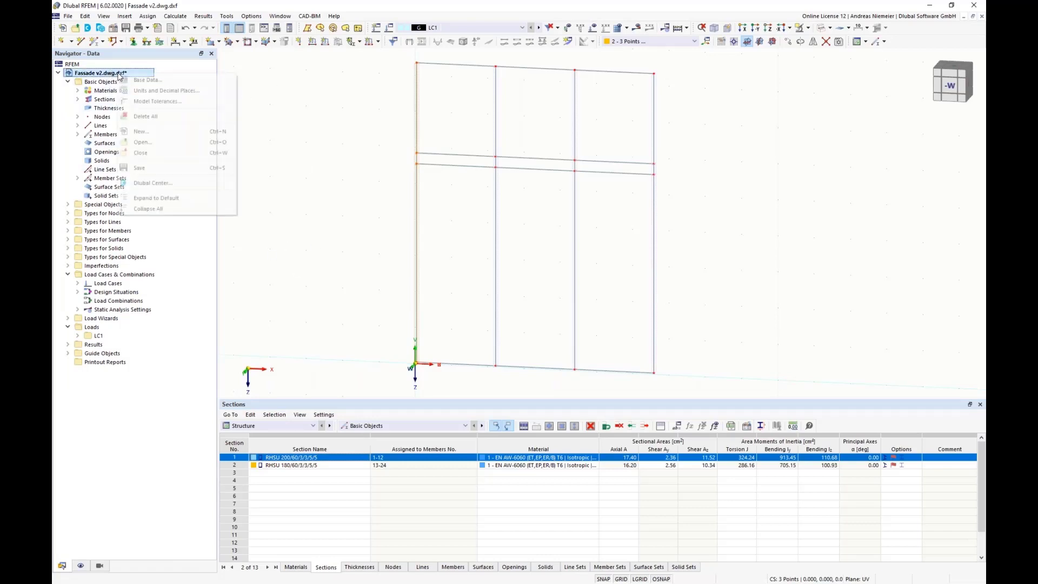
{"action": "left_click", "coordinate": [128, 79]}
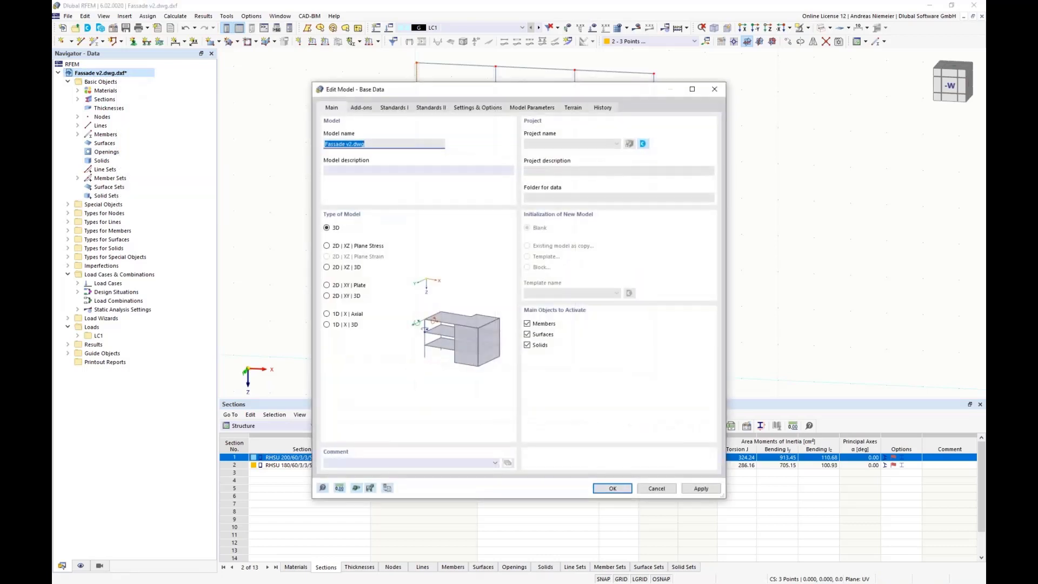
{"action": "left_click", "coordinate": [480, 108]}
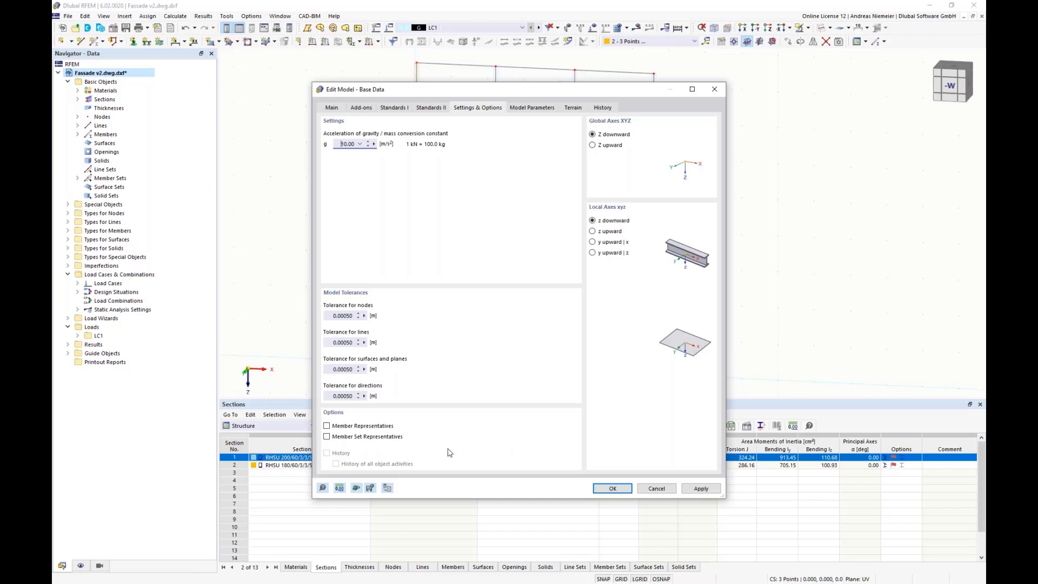
{"action": "left_click", "coordinate": [350, 427]}
{"action": "left_click", "coordinate": [349, 440]}
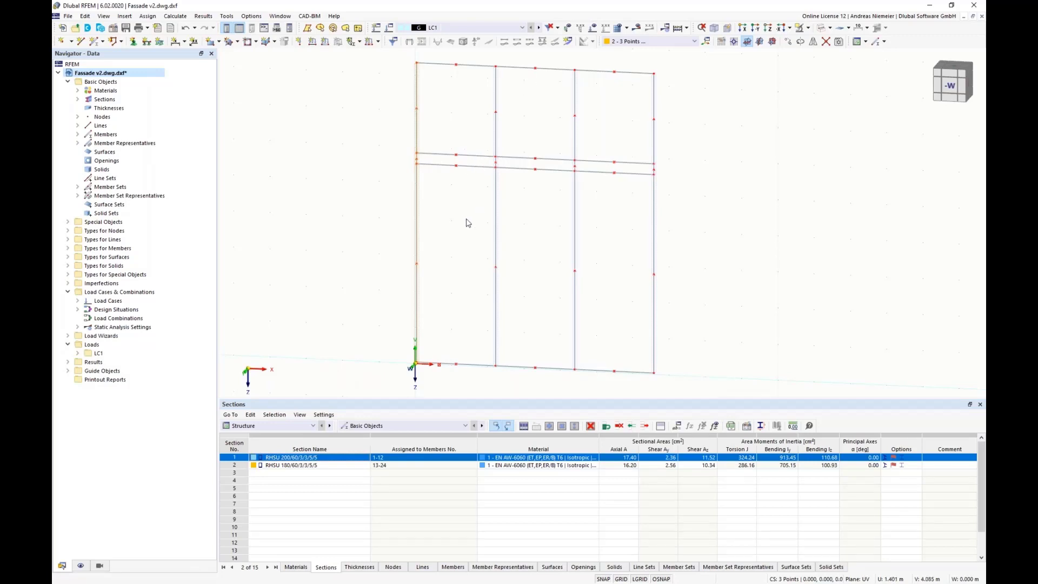
- Examine which transoms and mullions are grouped under the member representative and the member set representative, and compare with the member list
{"action": "left_click", "coordinate": [77, 143]}
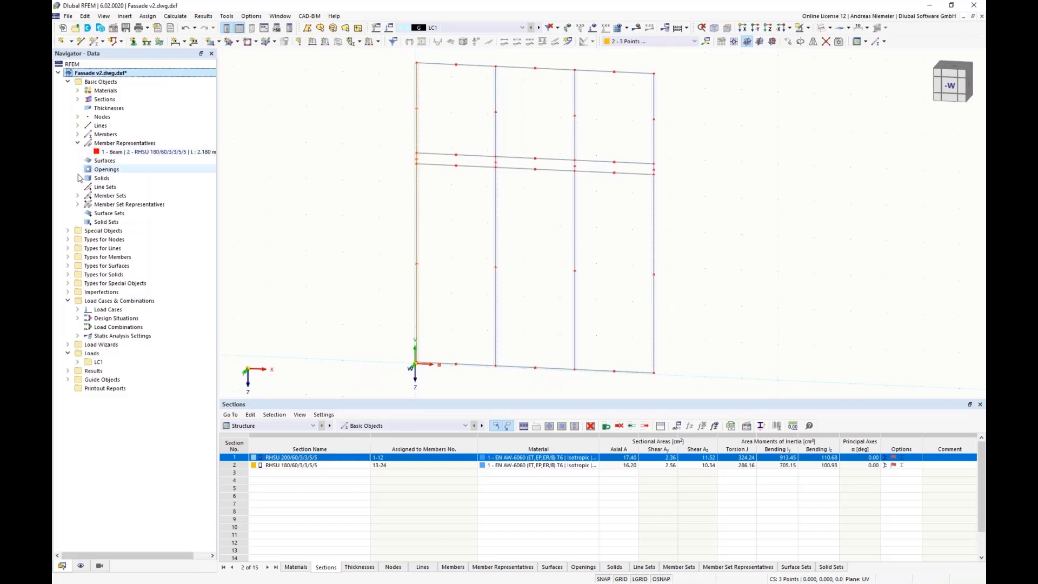
{"action": "left_click", "coordinate": [78, 205]}
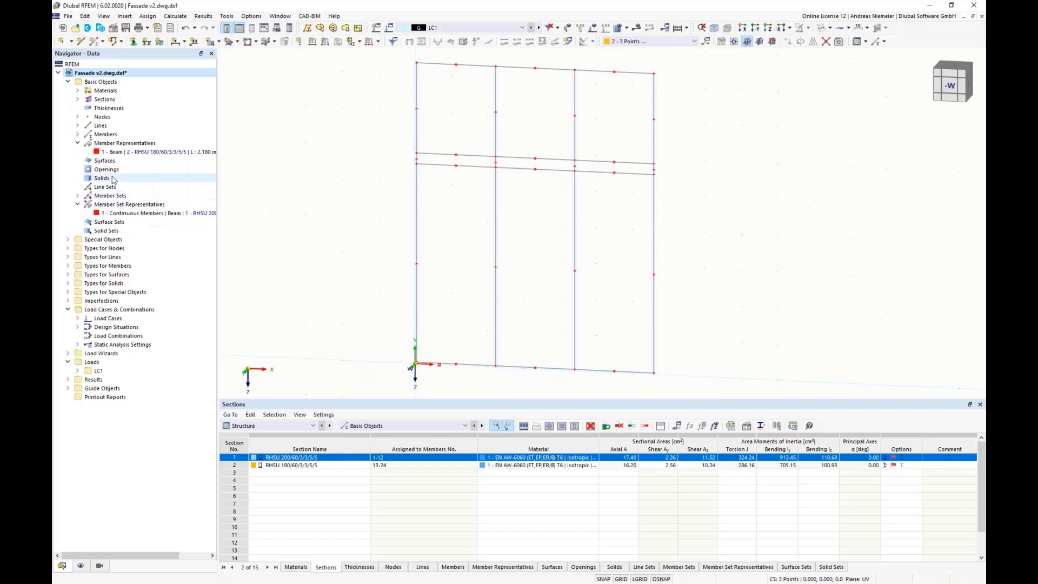
{"action": "left_click", "coordinate": [126, 152]}
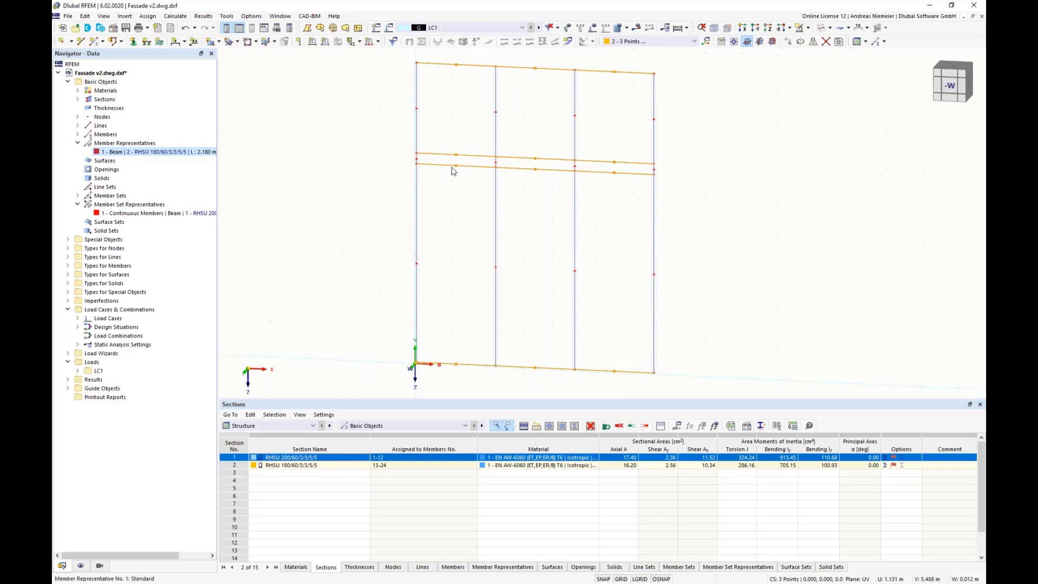
{"action": "left_click", "coordinate": [111, 215]}
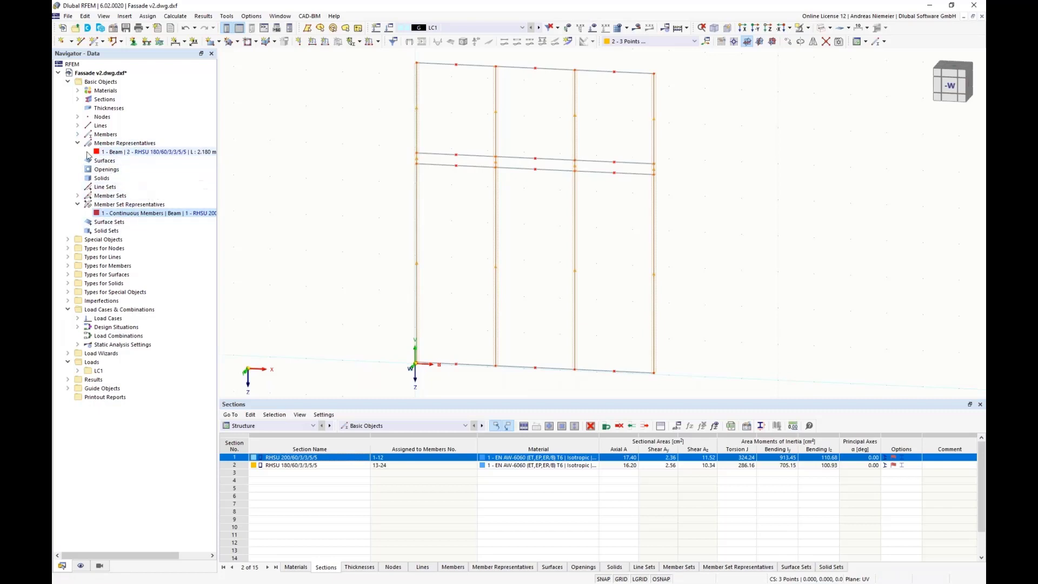
{"action": "left_click", "coordinate": [77, 134]}
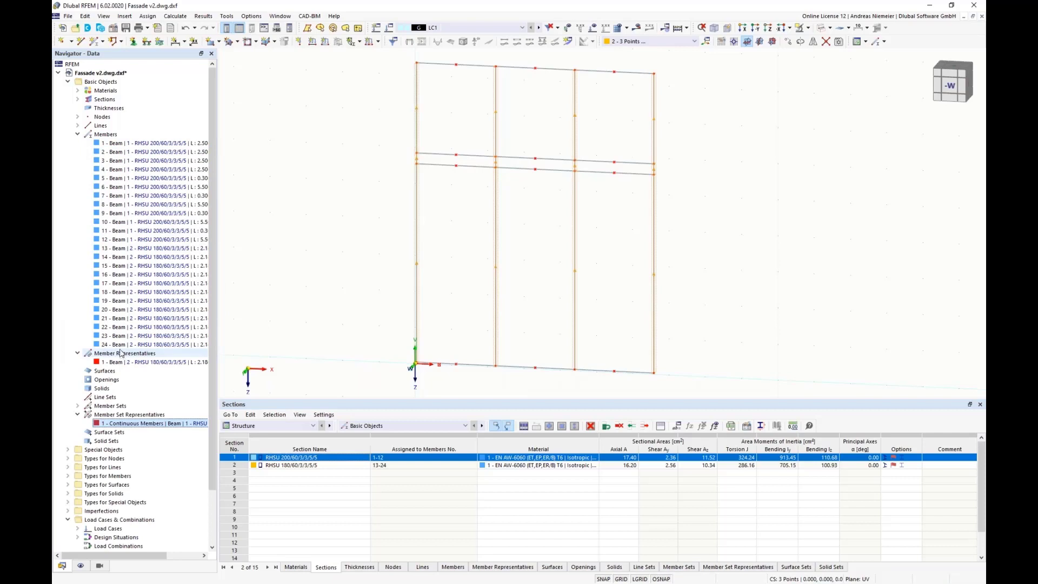
{"action": "left_click", "coordinate": [78, 134]}
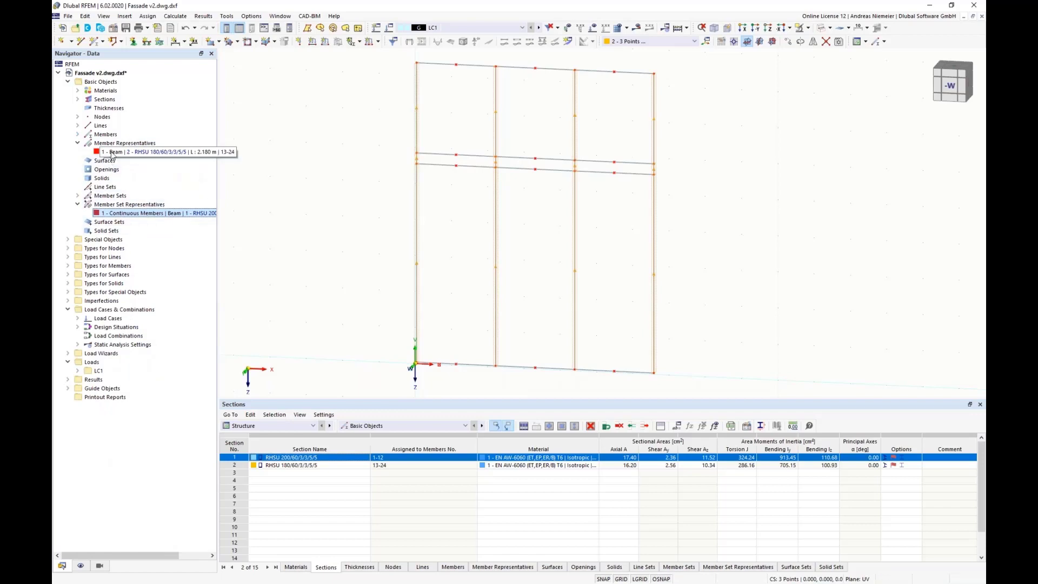
- Enable hinges for all transom members (13-24) belonging to the RHSU 180/60/3/3/5/5 member representative
{"action": "left_click", "coordinate": [141, 152]}
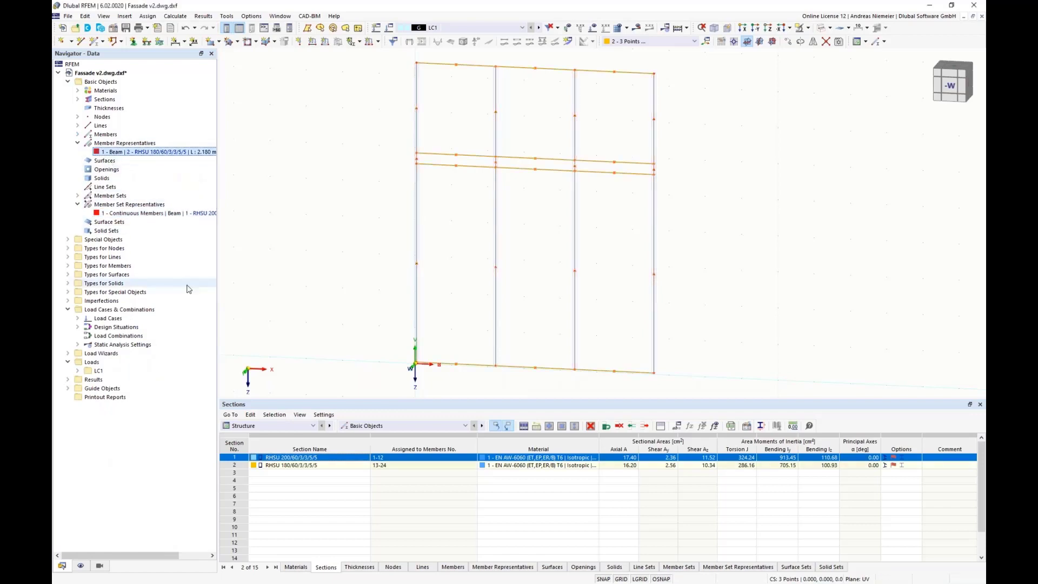
{"action": "right_click", "coordinate": [472, 170]}
{"action": "mouse_move", "coordinate": [545, 202]}
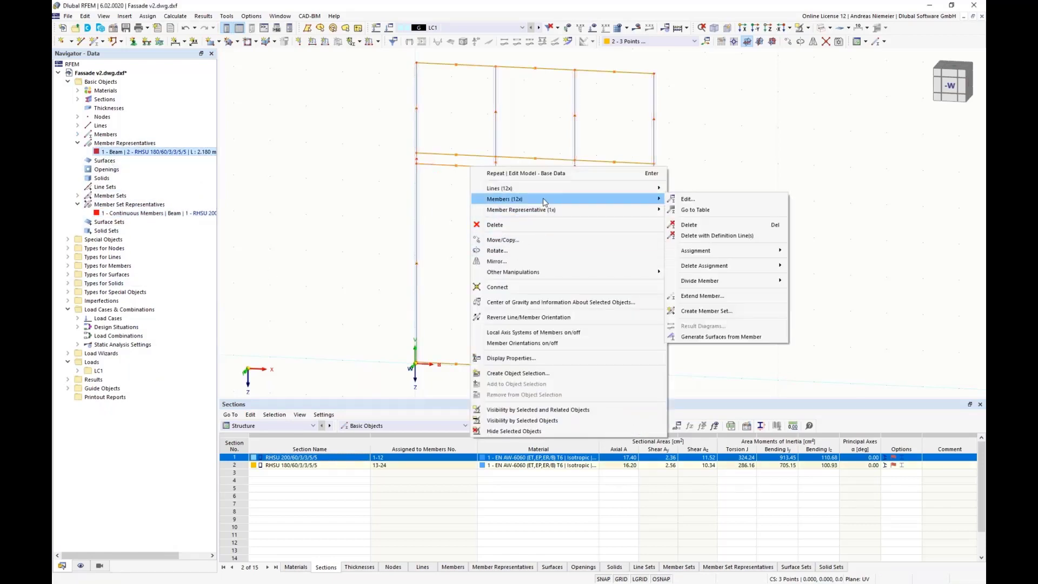
{"action": "left_click", "coordinate": [686, 200]}
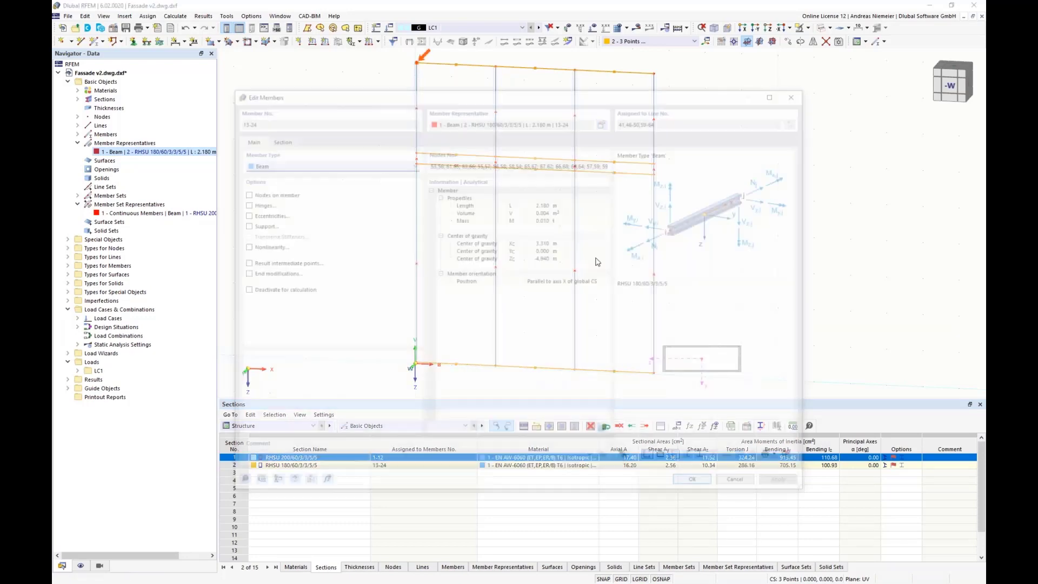
{"action": "left_click", "coordinate": [243, 204]}
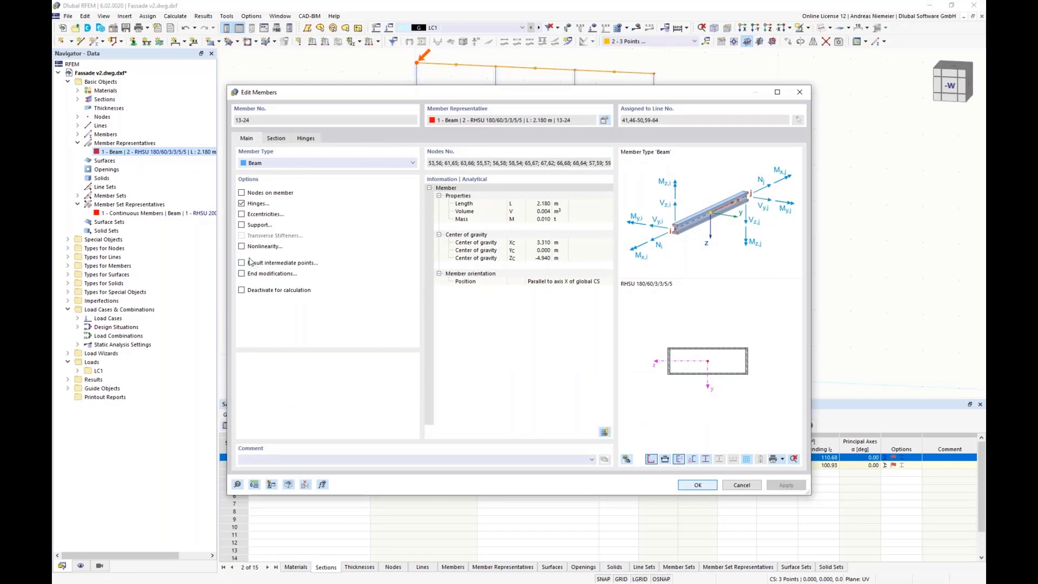
- Create a local xyz member hinge with rotations φy and φz released and assign it to start i and end j of the transoms
{"action": "left_click", "coordinate": [313, 139]}
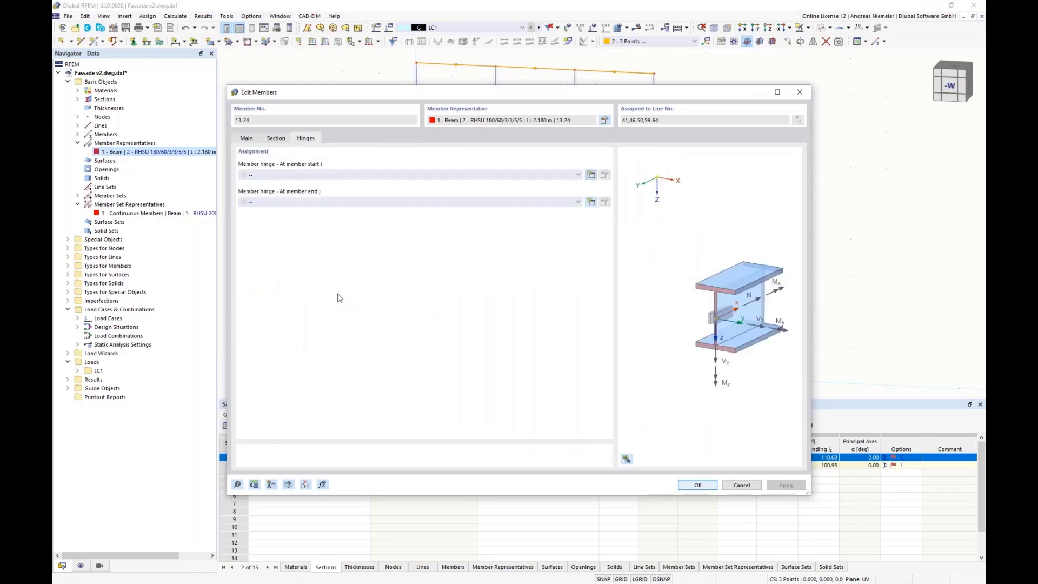
{"action": "left_click", "coordinate": [591, 174]}
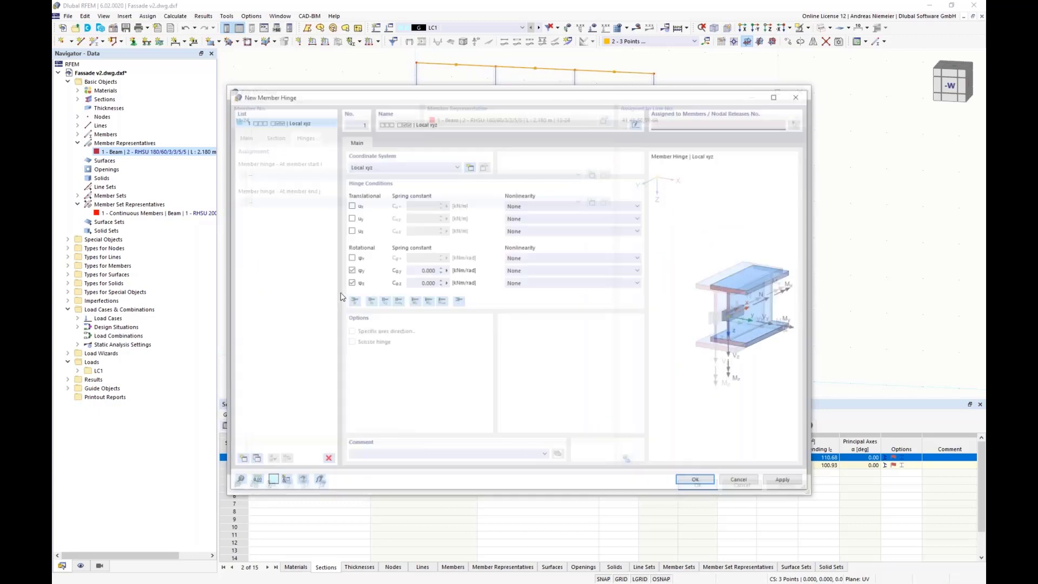
{"action": "left_click", "coordinate": [697, 483]}
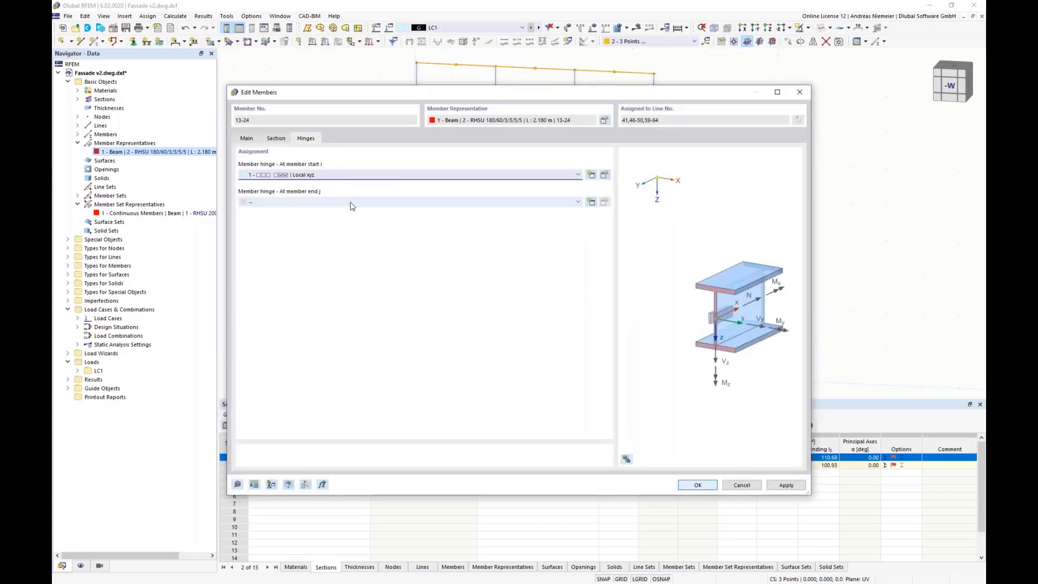
{"action": "left_click", "coordinate": [351, 202]}
{"action": "left_click", "coordinate": [341, 219]}
{"action": "left_click", "coordinate": [697, 484]}
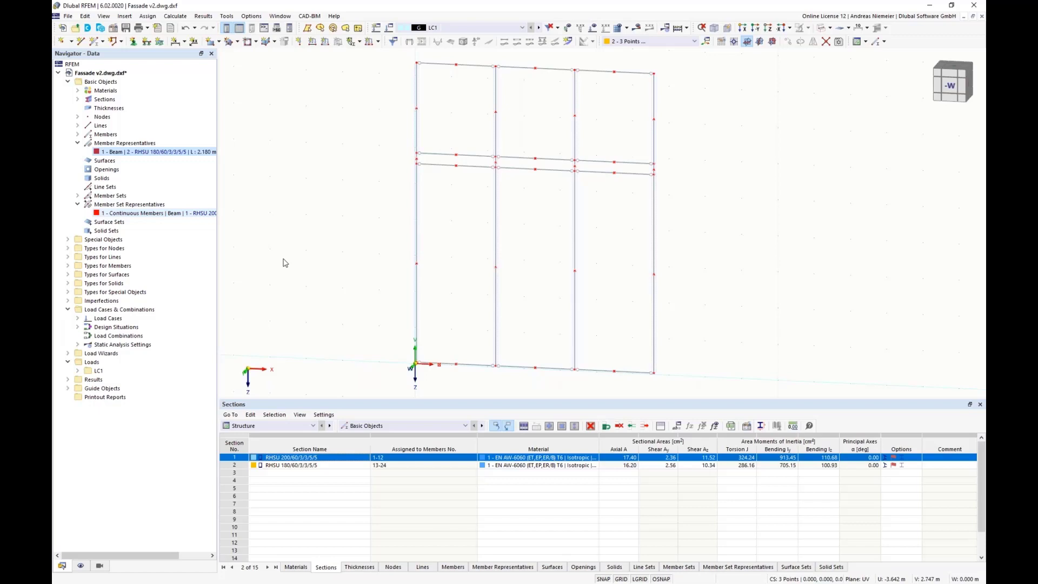
- Name load case LC1 "Self-Weight" in the load cases table
{"action": "left_click", "coordinate": [266, 427]}
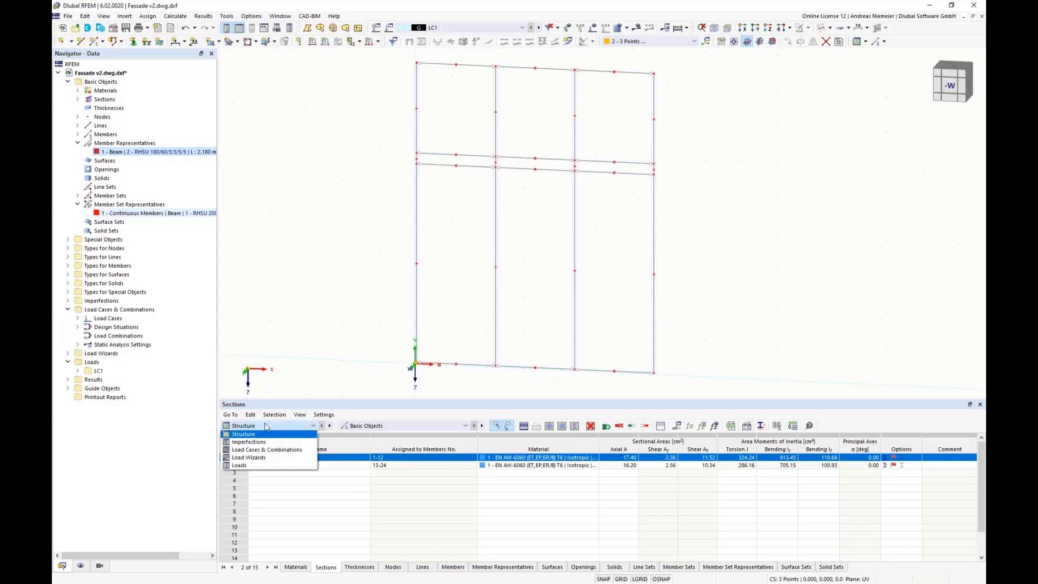
{"action": "left_click", "coordinate": [267, 449]}
{"action": "left_click", "coordinate": [290, 488]}
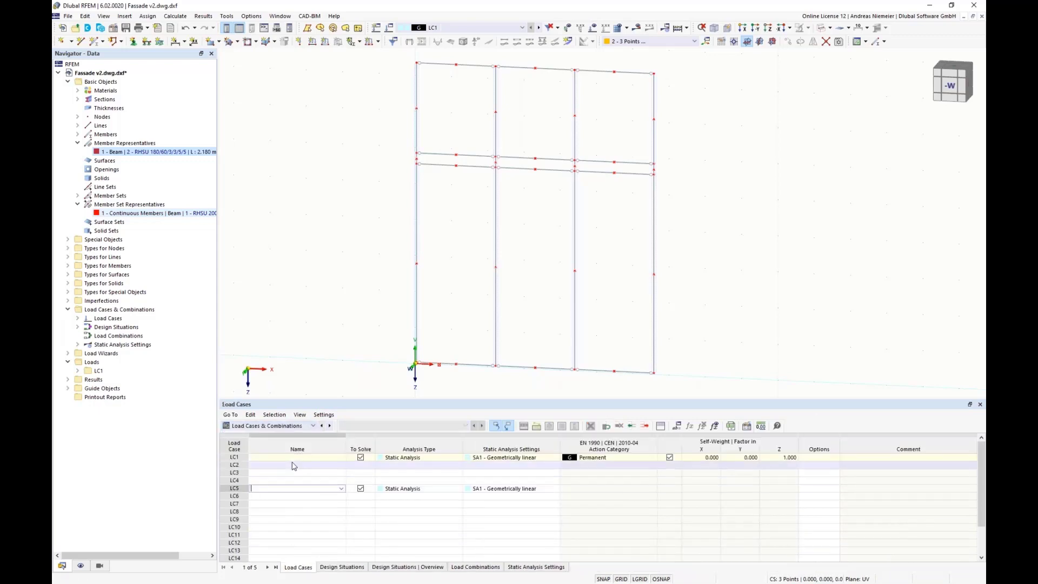
{"action": "left_click", "coordinate": [292, 464]}
{"action": "left_click", "coordinate": [300, 458]}
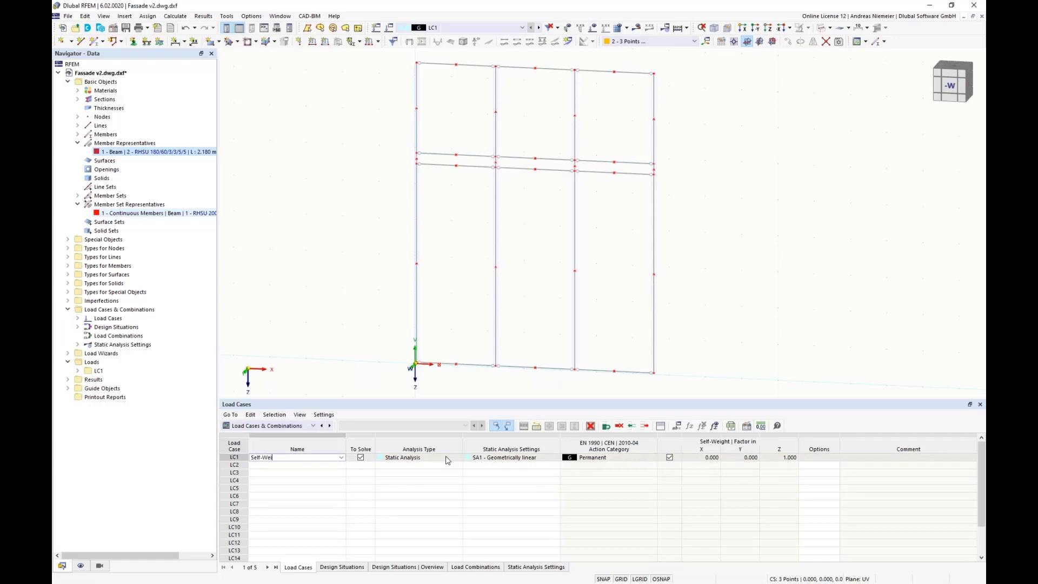
{"action": "left_click", "coordinate": [303, 528]}
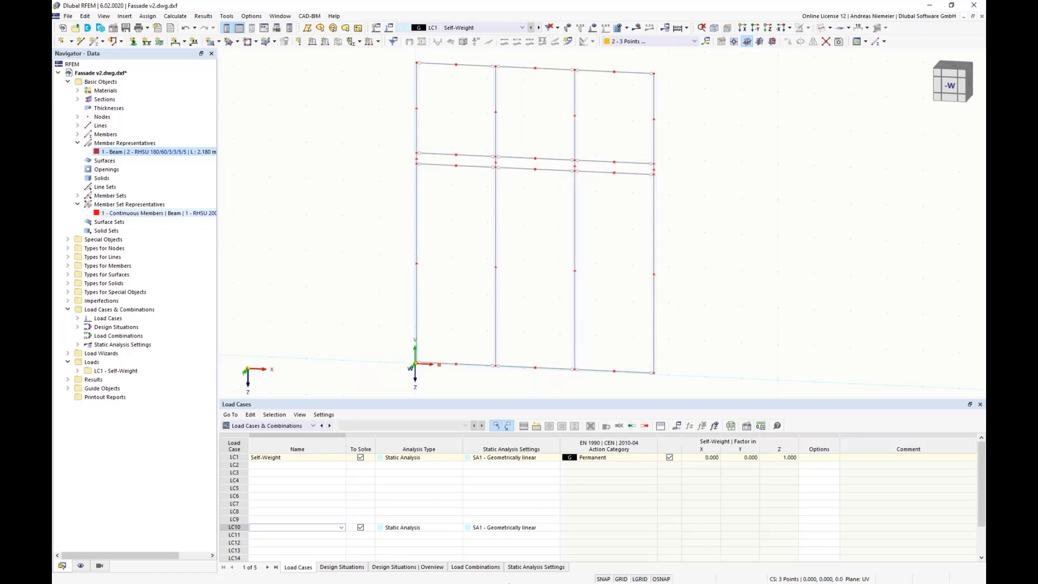
{"action": "scroll", "coordinate": [660, 229], "scroll_direction": "down", "scroll_amount": 2}
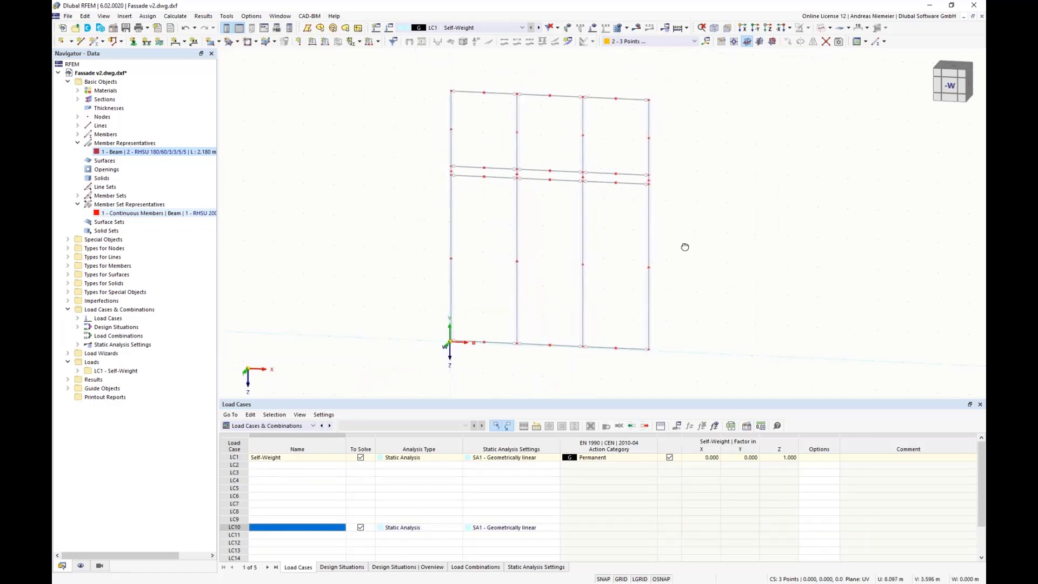
{"action": "middle_click_drag", "start_coordinate": [685, 247], "coordinate": [624, 223], "text": "ctrl"}
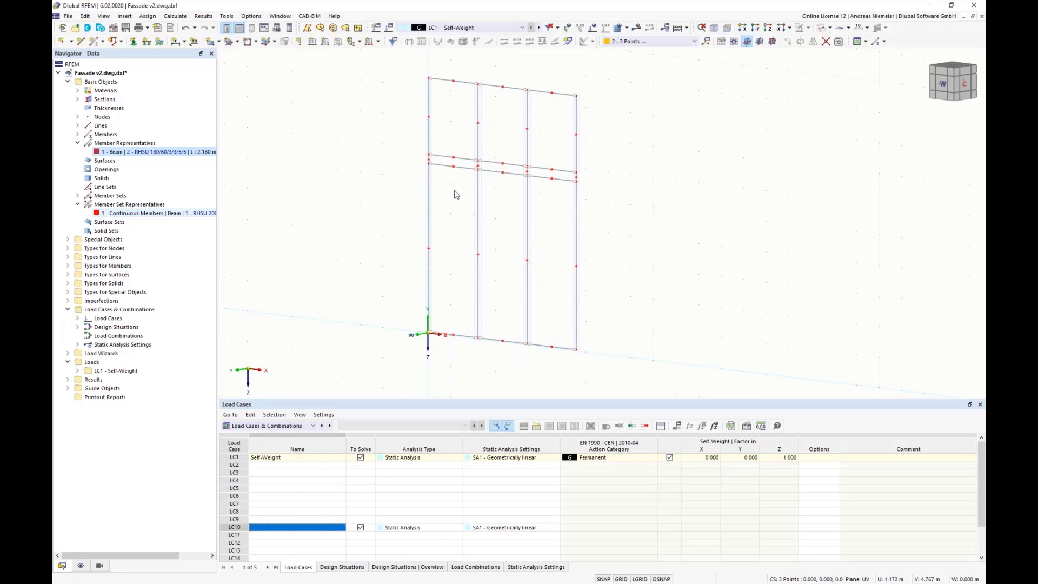
{"action": "scroll", "coordinate": [453, 344], "scroll_direction": "up", "scroll_amount": 3}
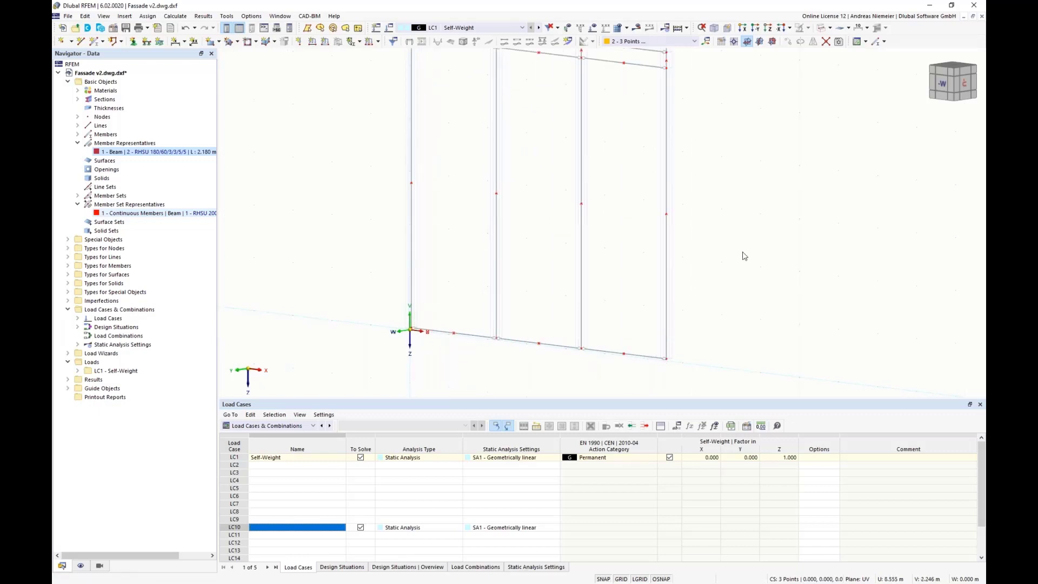
- Display the member axis systems x, y, z and examine the local axis directions of the transoms and mullions
{"action": "scroll", "coordinate": [768, 238], "scroll_direction": "down", "scroll_amount": 1}
{"action": "scroll", "coordinate": [703, 281], "scroll_direction": "down", "scroll_amount": 3}
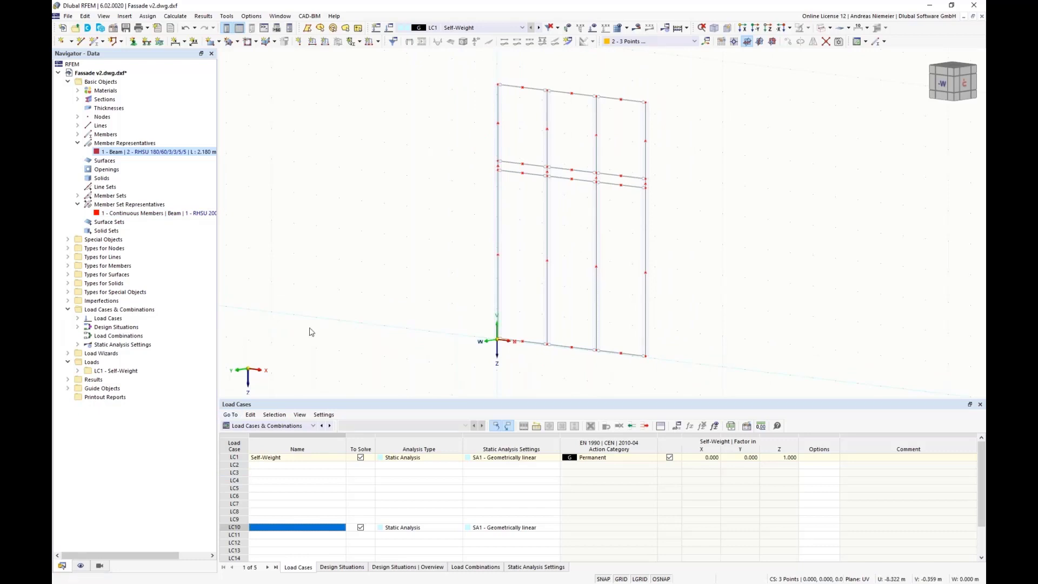
{"action": "left_click", "coordinate": [81, 567]}
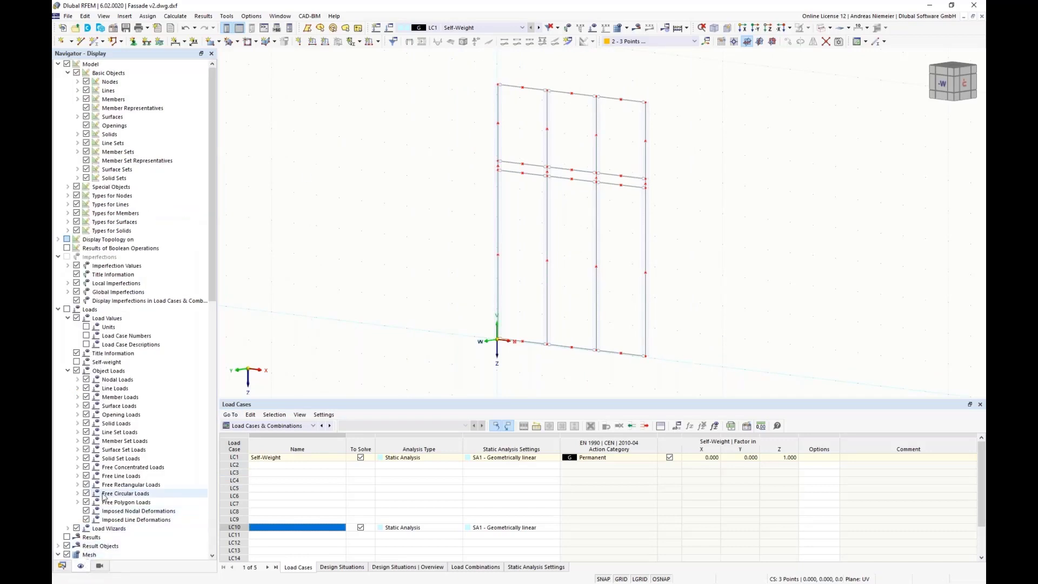
{"action": "left_click", "coordinate": [77, 100]}
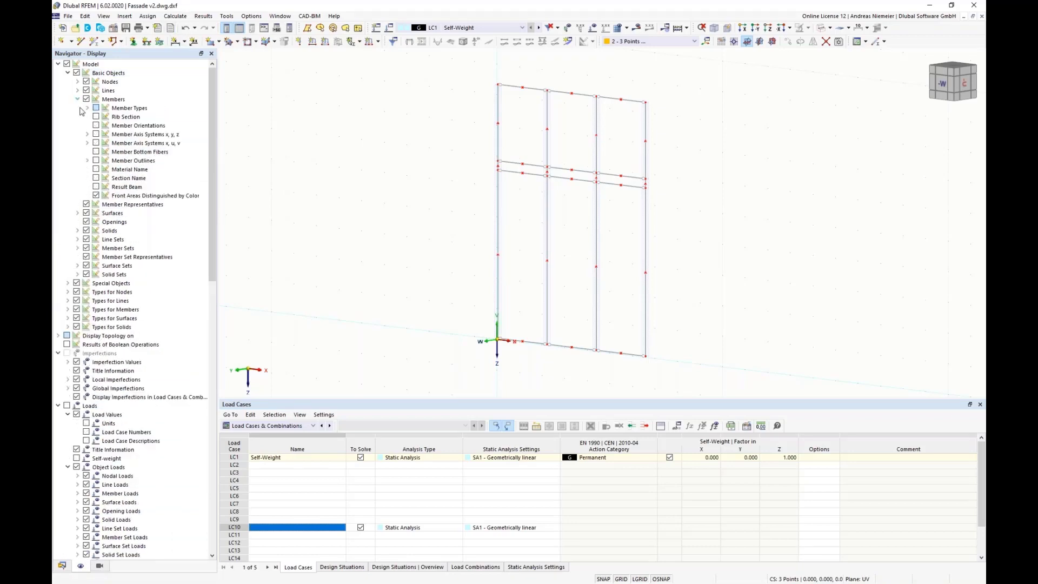
{"action": "left_click", "coordinate": [96, 134]}
{"action": "middle_click_drag", "start_coordinate": [366, 297], "coordinate": [311, 276]}
{"action": "scroll", "coordinate": [468, 333], "scroll_direction": "up", "scroll_amount": 4}
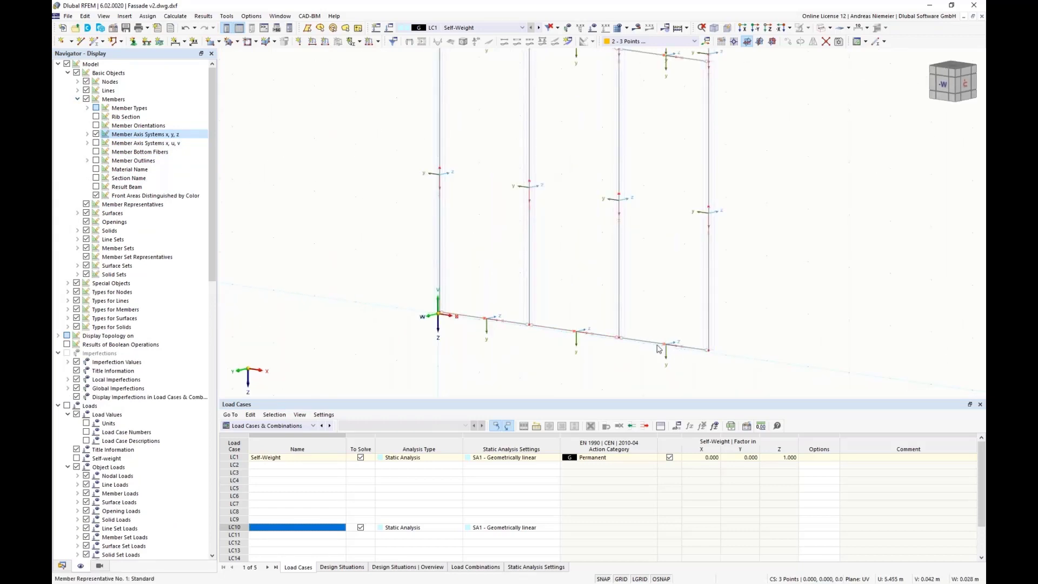
{"action": "scroll", "coordinate": [403, 345], "scroll_direction": "down", "scroll_amount": 2}
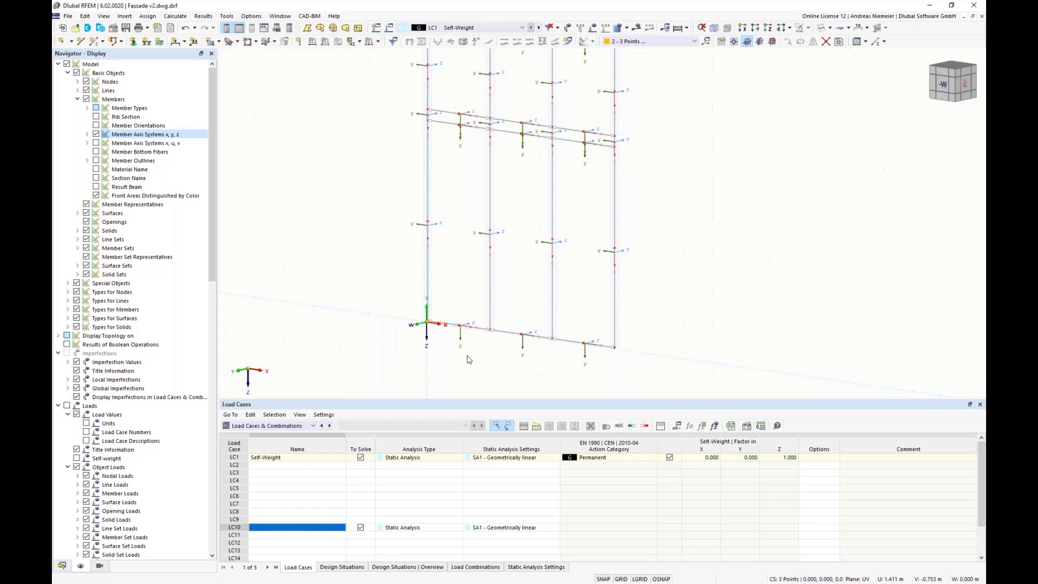
{"action": "scroll", "coordinate": [468, 359], "scroll_direction": "down", "scroll_amount": 1}
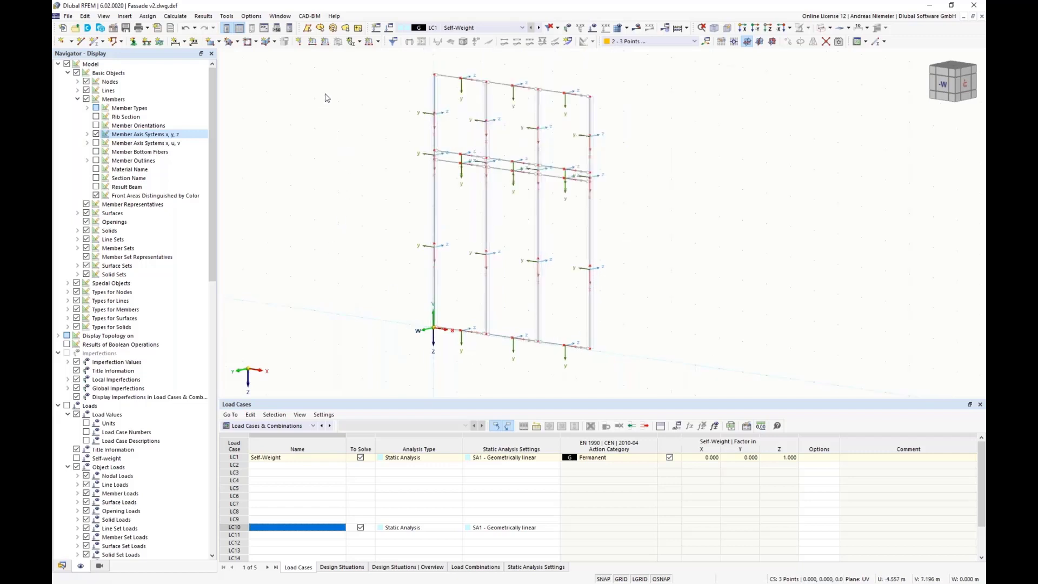
- Start a member load in LC1 with the Concentrated - n × distribution, a magnitude of 3.75 kN and 2 loads
{"action": "left_click", "coordinate": [326, 43]}
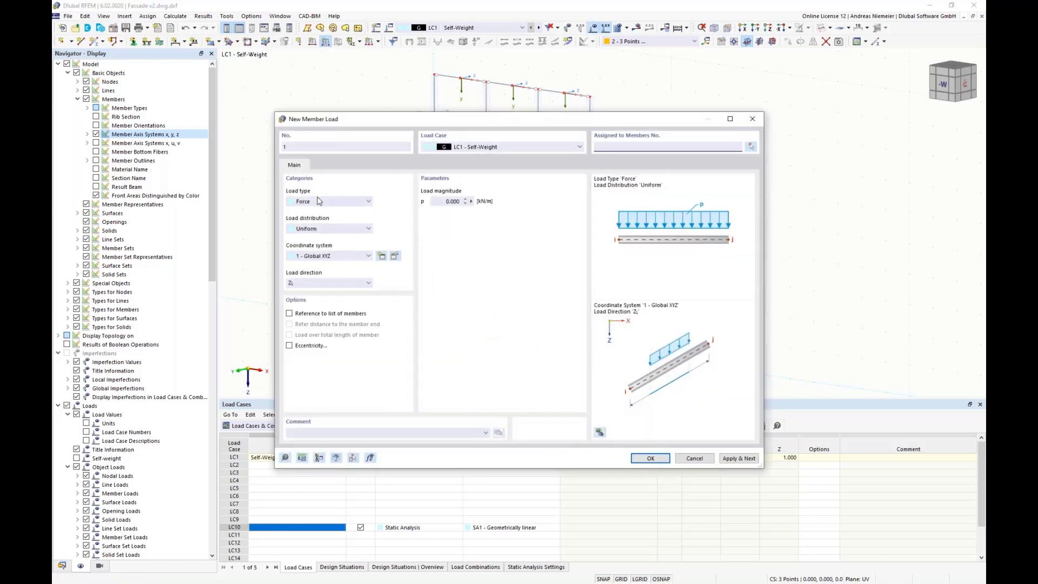
{"action": "left_click", "coordinate": [320, 230]}
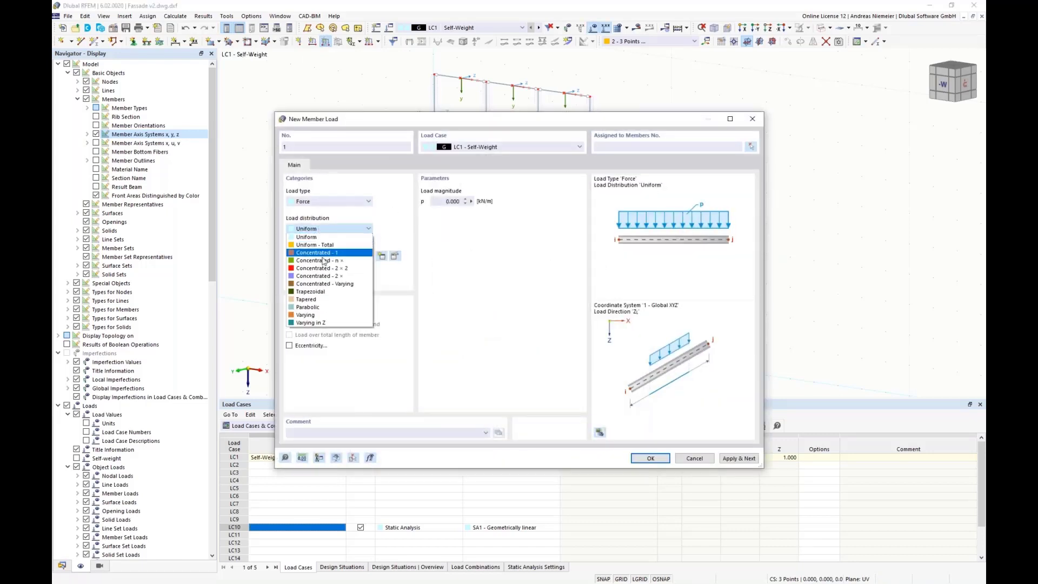
{"action": "left_click", "coordinate": [325, 264]}
{"action": "left_click", "coordinate": [457, 201]}
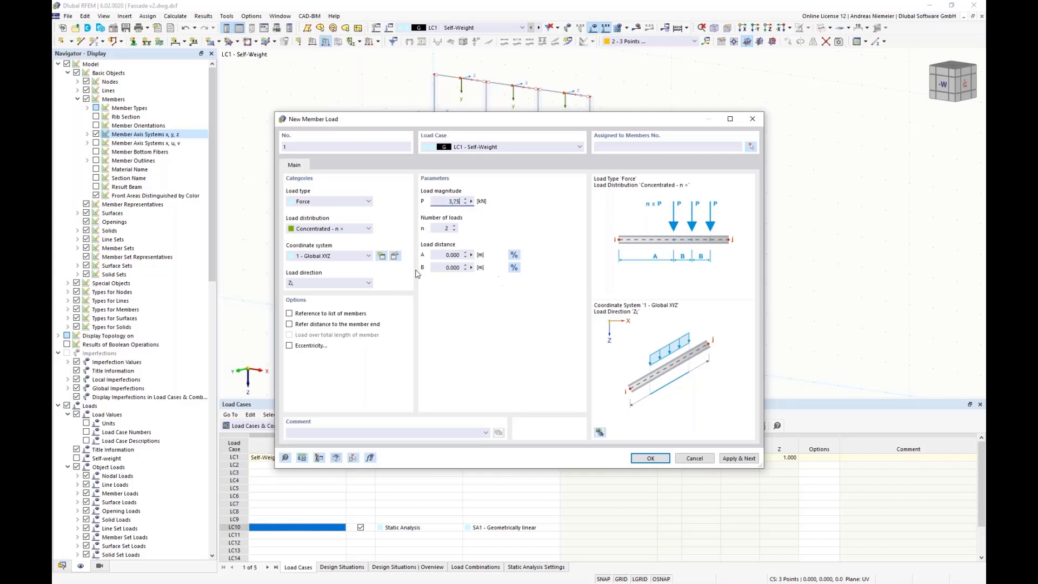
{"action": "left_click", "coordinate": [436, 231]}
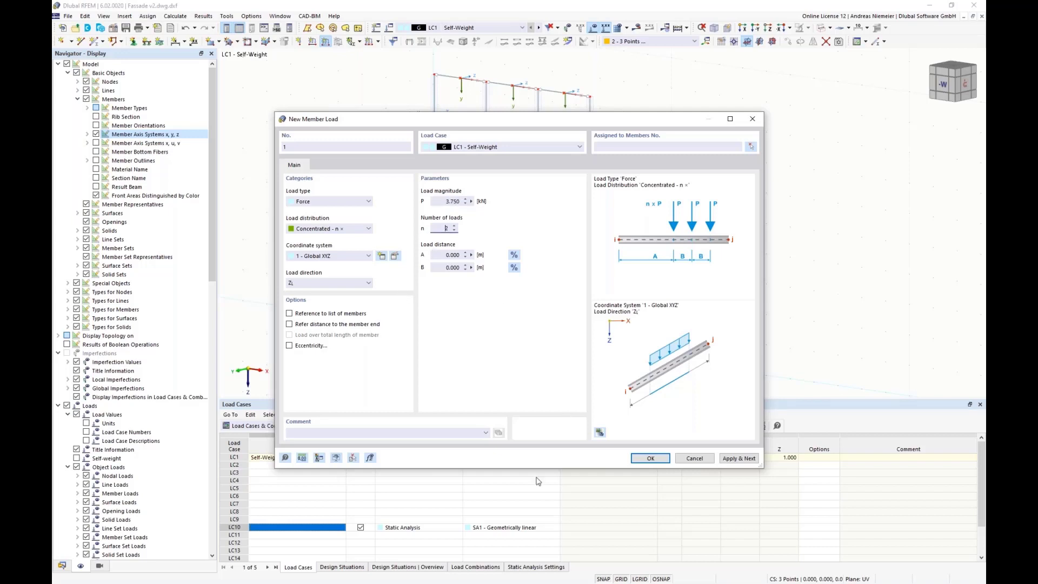
- Define the load distances relatively, with A at 10% and B at 80% of the member length
{"action": "left_click", "coordinate": [514, 254]}
{"action": "left_click", "coordinate": [514, 267]}
{"action": "type", "text": "10"}
{"action": "key", "text": "Tab"}
{"action": "type", "text": "80"}
- Enable eccentricity for the member load and enter its z offset at the member start, referenced to the center of gravity
{"action": "left_click", "coordinate": [290, 346]}
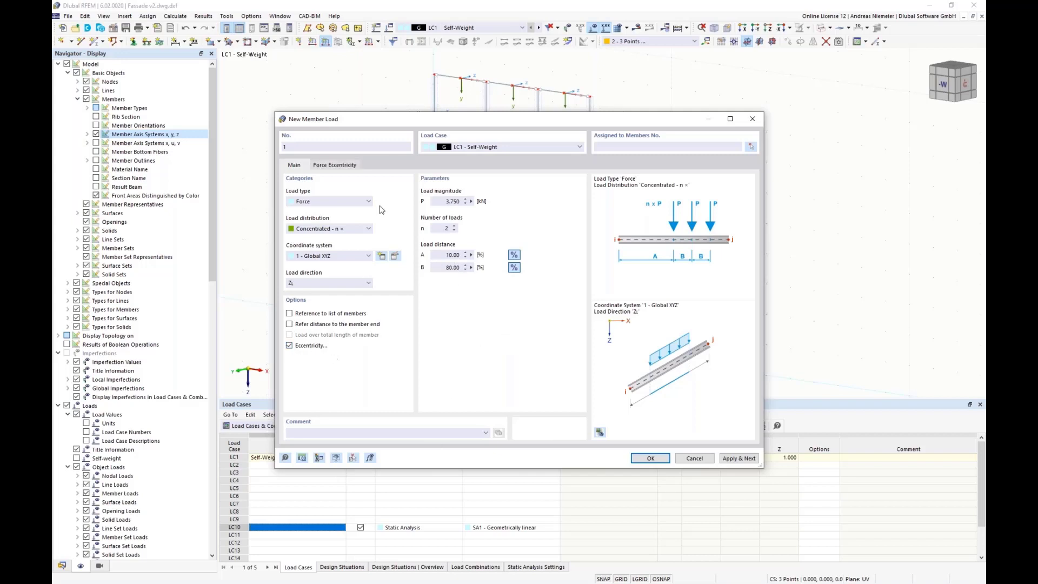
{"action": "left_click", "coordinate": [343, 167]}
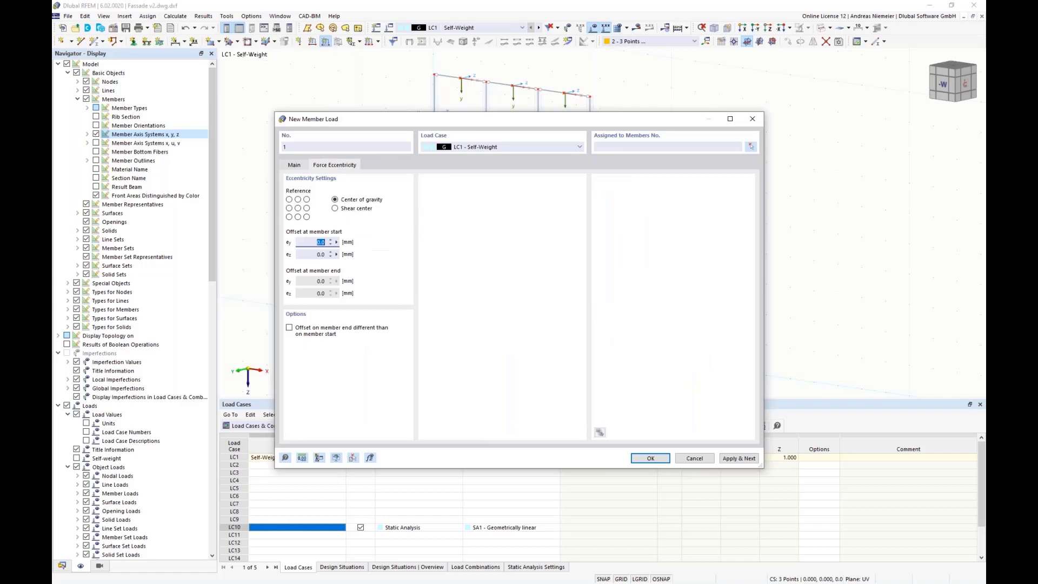
{"action": "left_click", "coordinate": [304, 254]}
- Assign the 3.75 kN member load to the three bottom transoms
{"action": "left_click", "coordinate": [654, 457]}
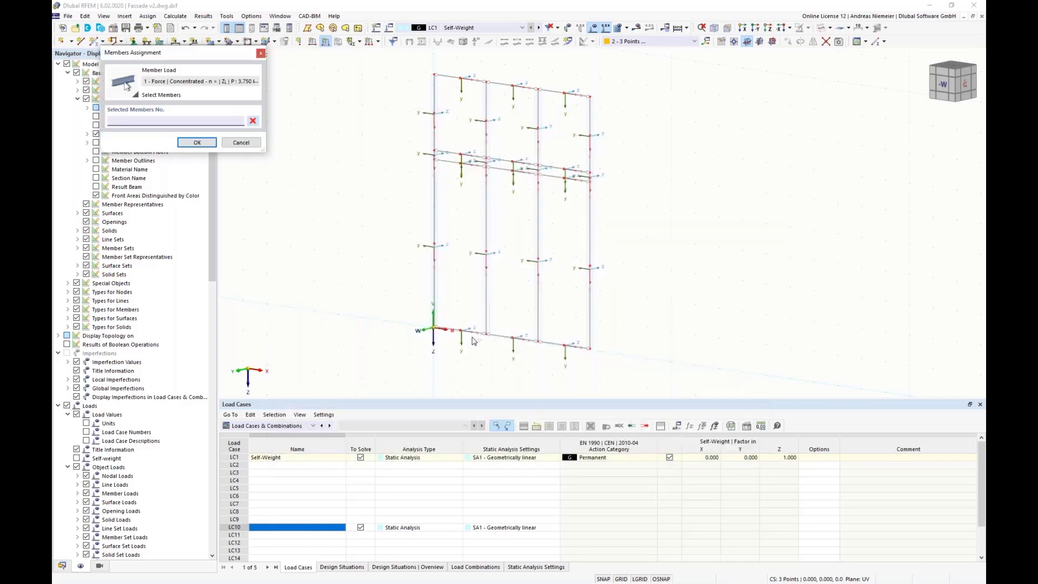
{"action": "left_click", "coordinate": [472, 333]}
{"action": "left_click", "coordinate": [503, 336]}
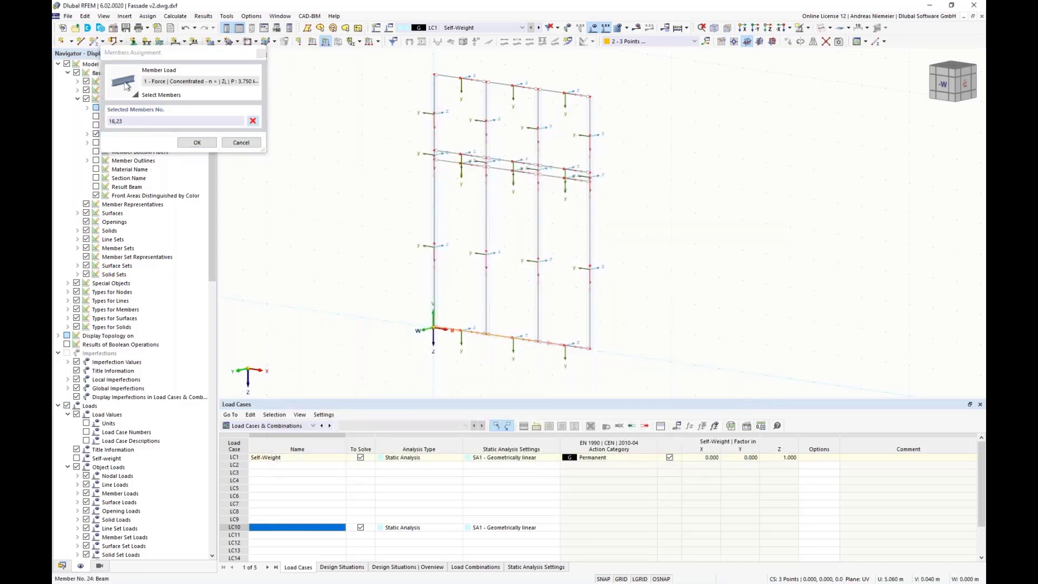
{"action": "left_click", "coordinate": [202, 142]}
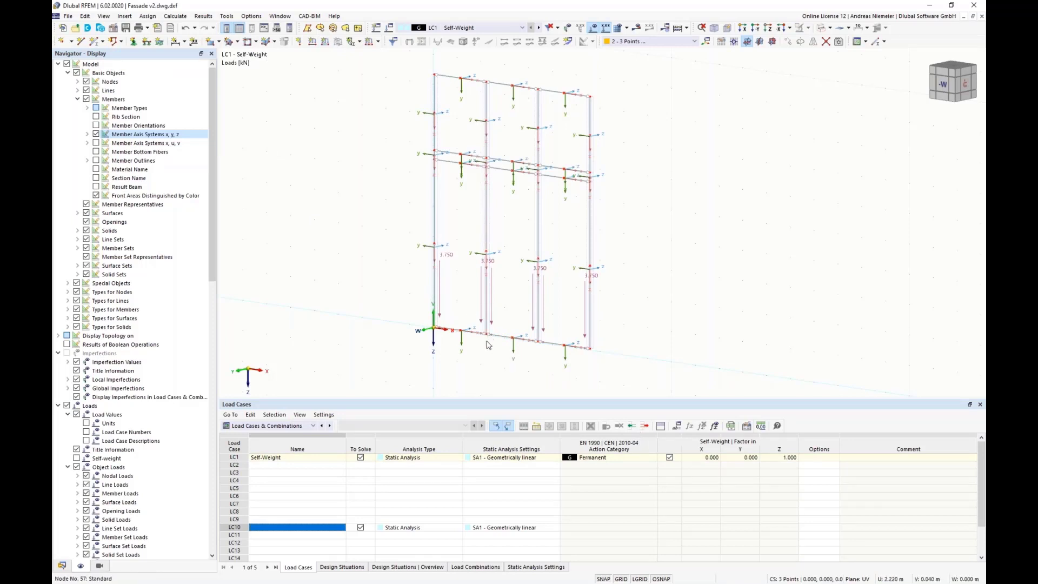
- Start a second member load in LC1, copy the settings from an existing 3.75 kN load and set its magnitude to 0.2 kN
{"action": "scroll", "coordinate": [488, 345], "scroll_direction": "up", "scroll_amount": 3}
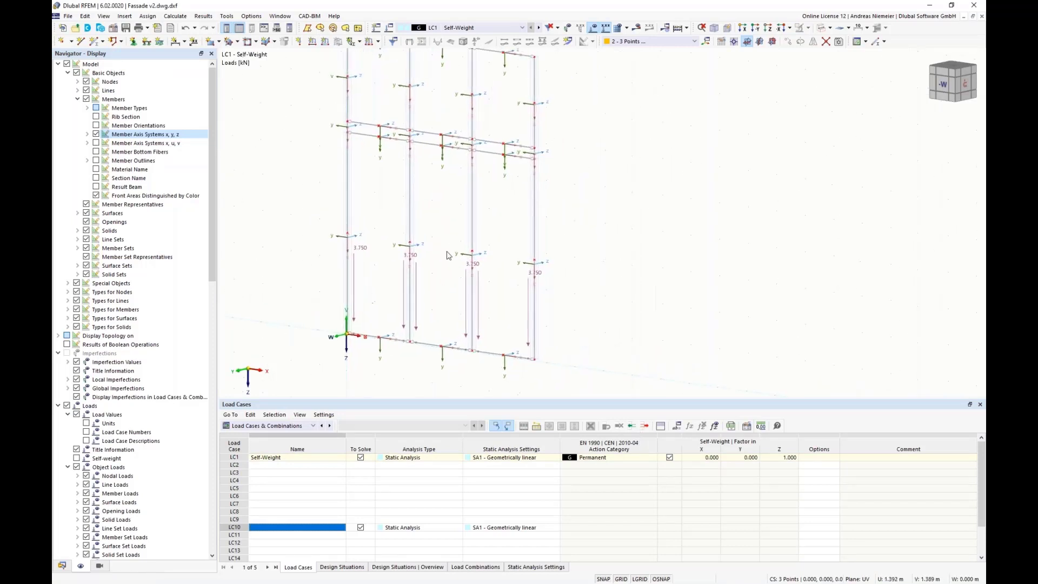
{"action": "left_click", "coordinate": [326, 42]}
{"action": "left_click_drag", "start_coordinate": [489, 123], "coordinate": [758, 122]}
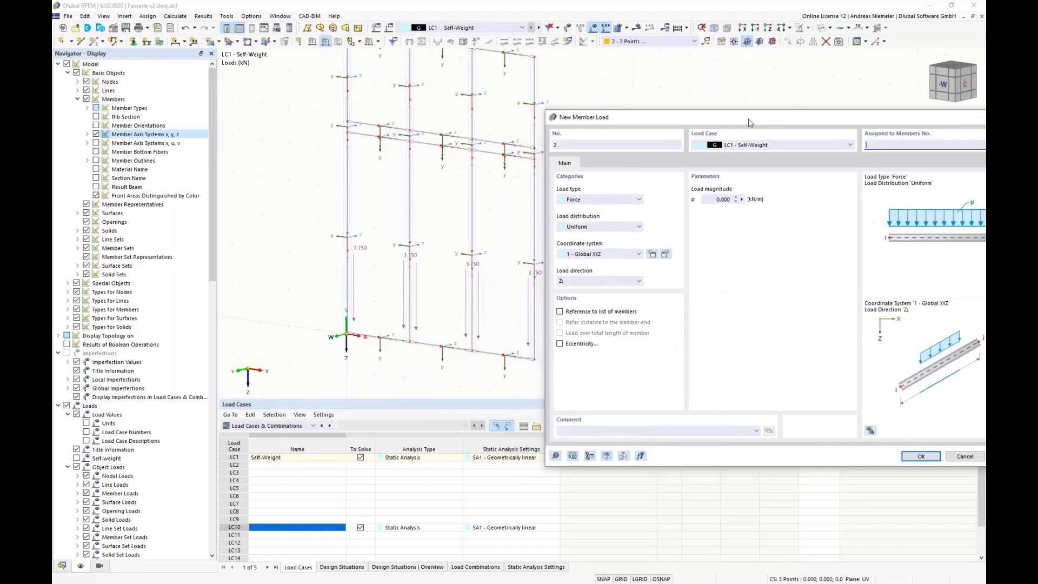
{"action": "left_click", "coordinate": [606, 457]}
{"action": "left_click", "coordinate": [478, 307]}
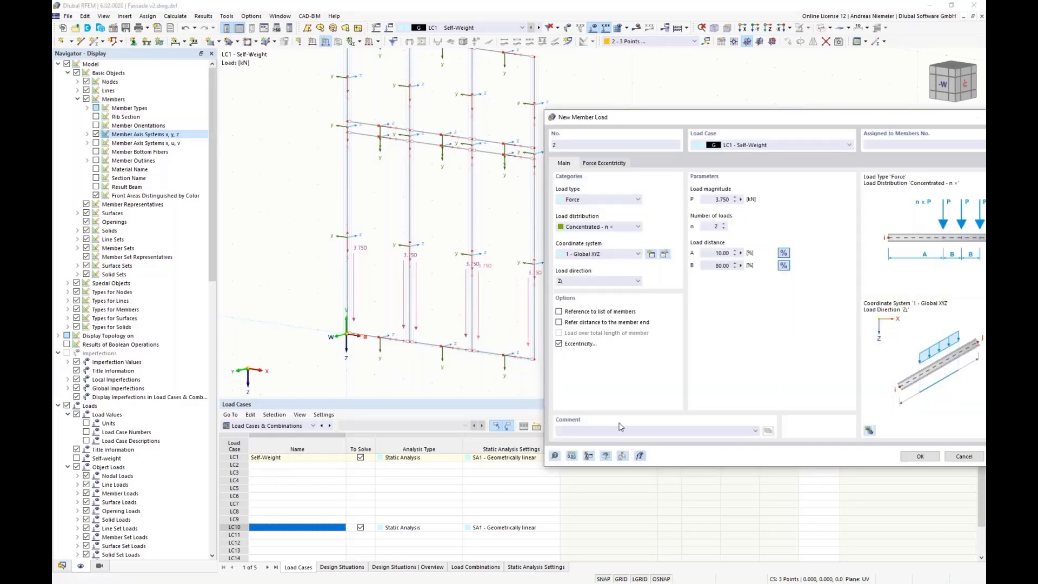
{"action": "left_click_drag", "start_coordinate": [713, 198], "coordinate": [755, 196]}
{"action": "type", "text": "0,2"}
{"action": "left_click_drag", "start_coordinate": [917, 117], "coordinate": [871, 121]}
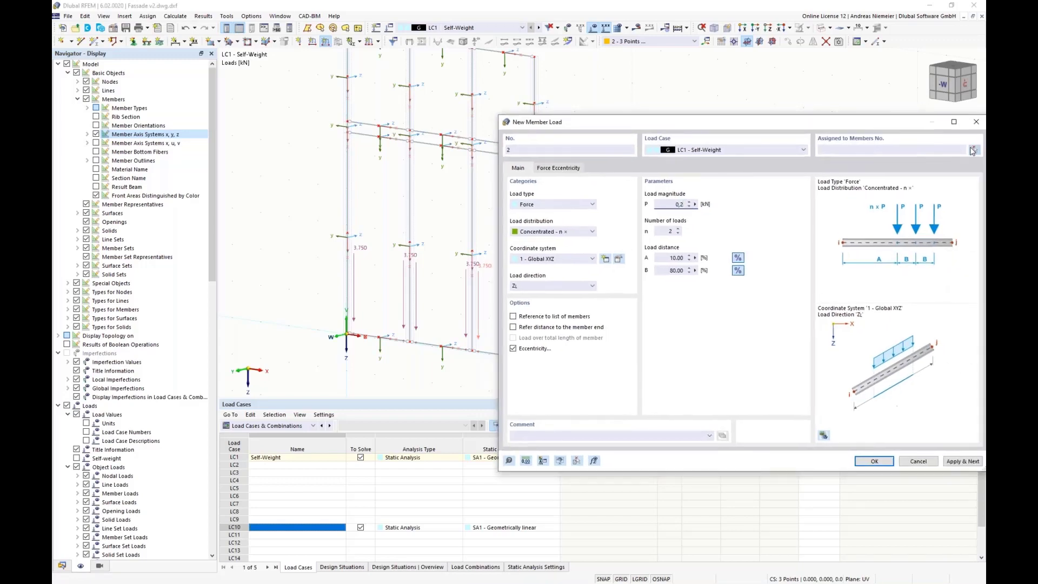
- Assign the 0.2 kN load to the lower row of middle transoms (15, 21, 22) and apply it
{"action": "left_click", "coordinate": [974, 151]}
{"action": "left_click", "coordinate": [397, 139]}
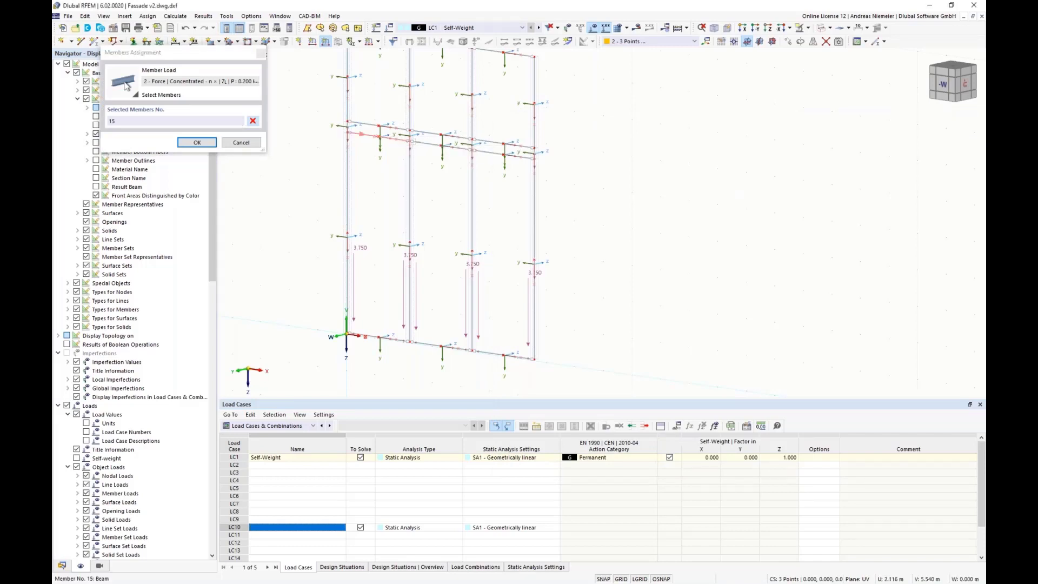
{"action": "left_click", "coordinate": [198, 142]}
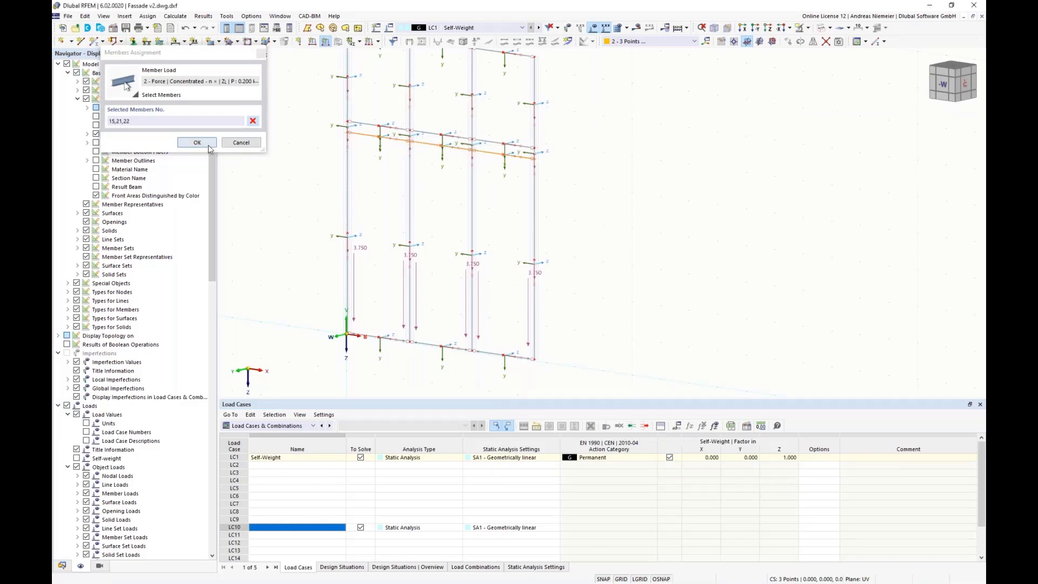
{"action": "left_click", "coordinate": [965, 461]}
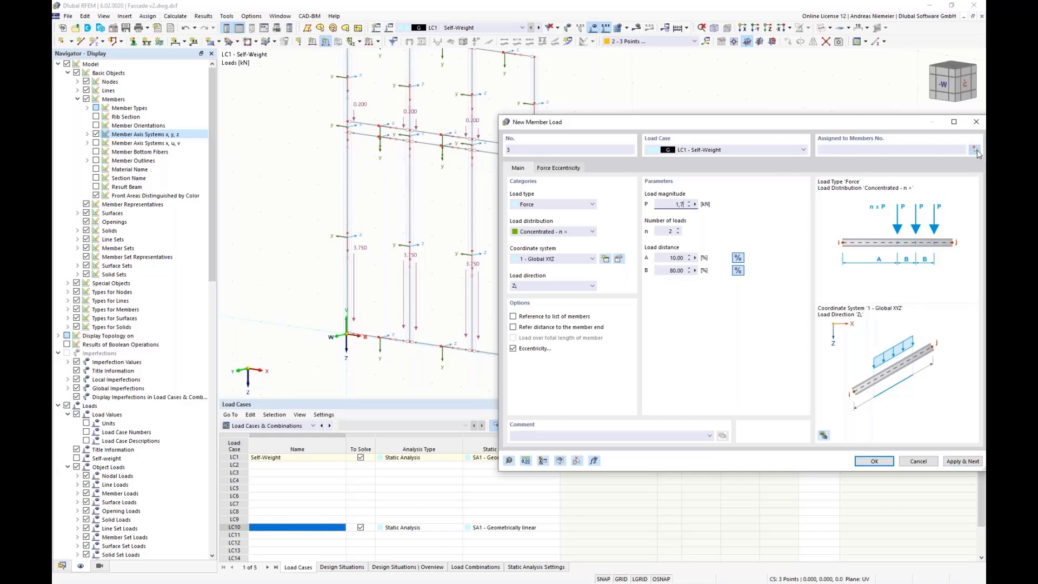
- Create a third member load of 1.7 kN in LC1 on the upper row of middle transoms (14, 19, 20)
{"action": "left_click", "coordinate": [977, 152]}
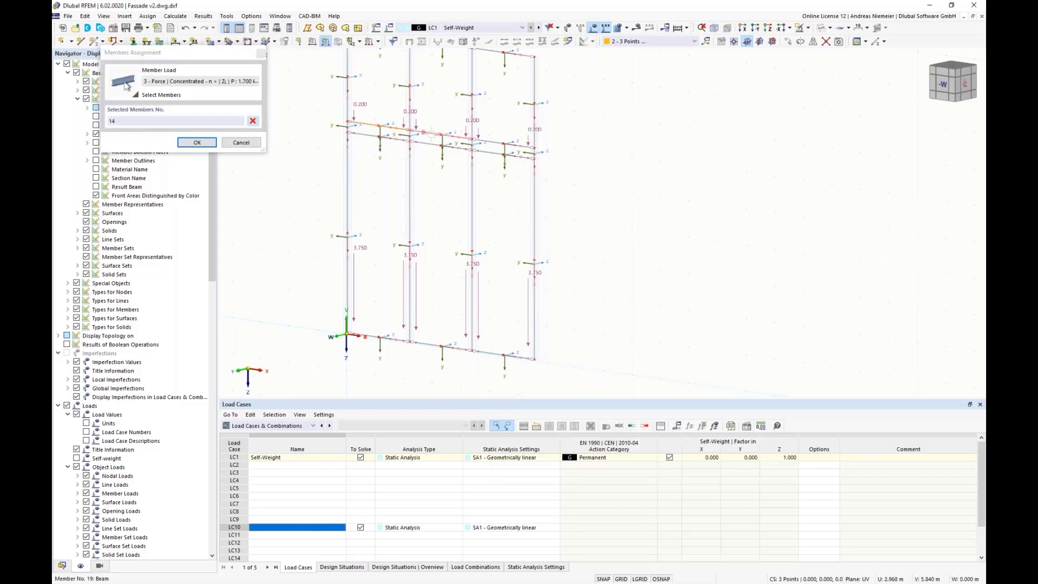
{"action": "left_click", "coordinate": [197, 142]}
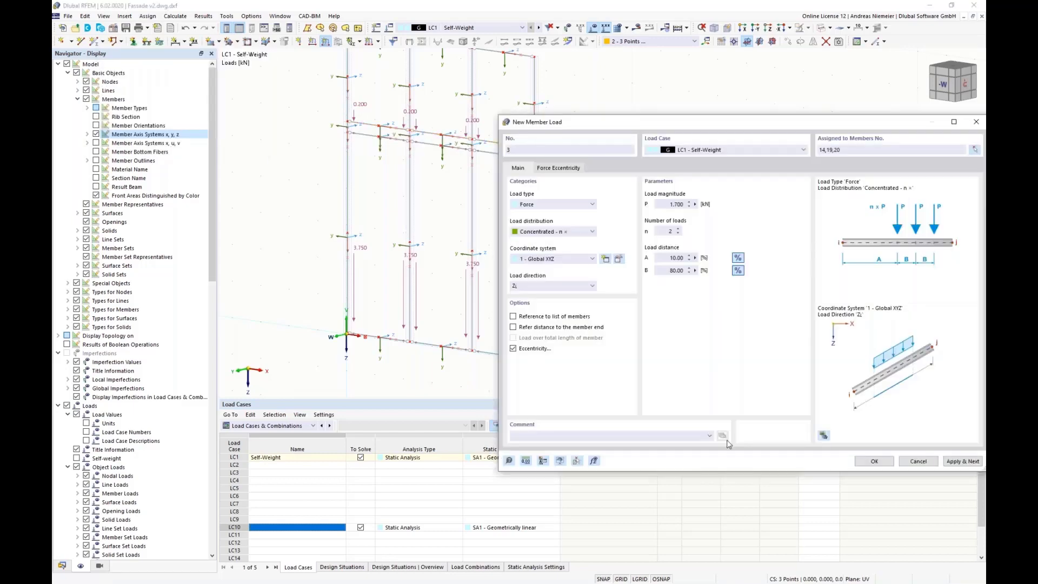
{"action": "left_click", "coordinate": [874, 461]}
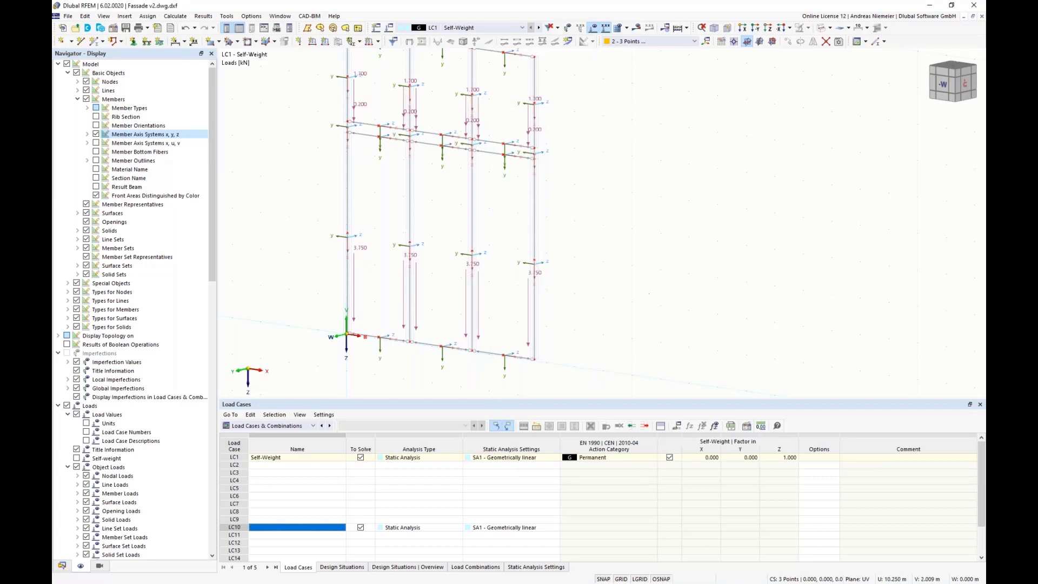
- Hide the member axis systems x, y, z in the model view
{"action": "scroll", "coordinate": [637, 306], "scroll_direction": "down", "scroll_amount": 2}
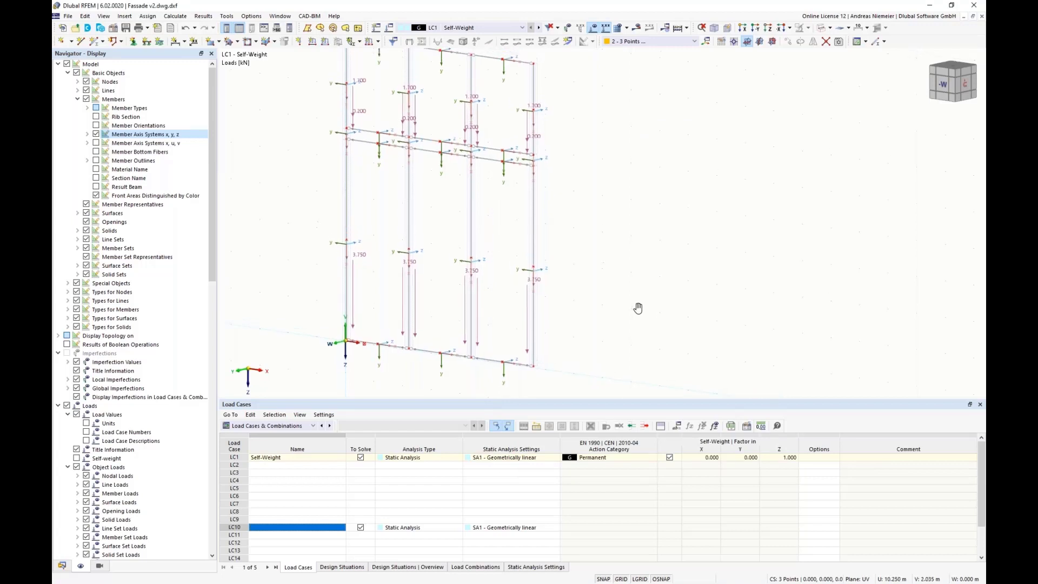
{"action": "left_click", "coordinate": [96, 134]}
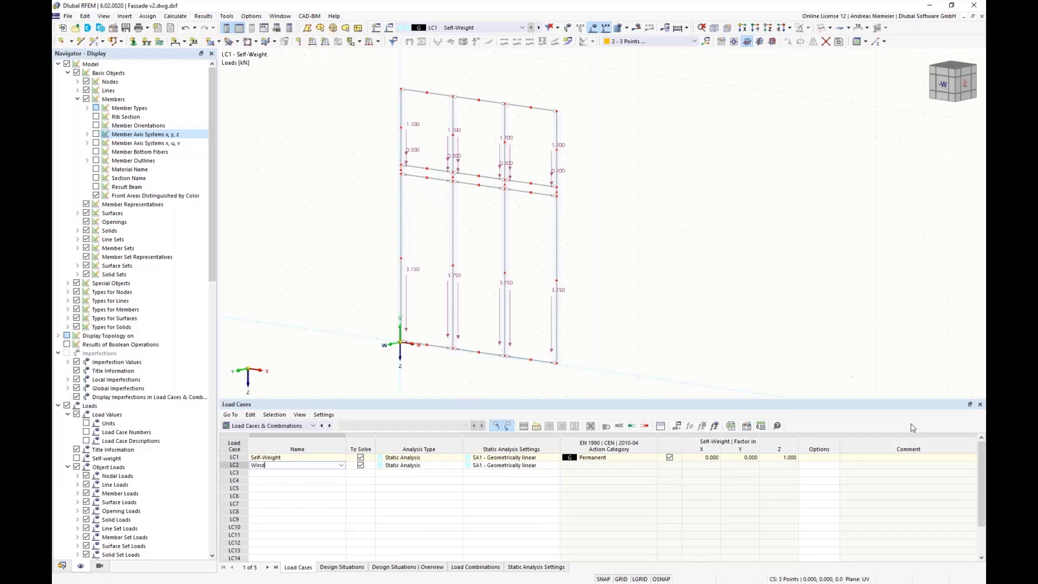
- Add load case LC2 named "Wind" and set its action category to Wind
{"action": "key", "text": "Tab"}
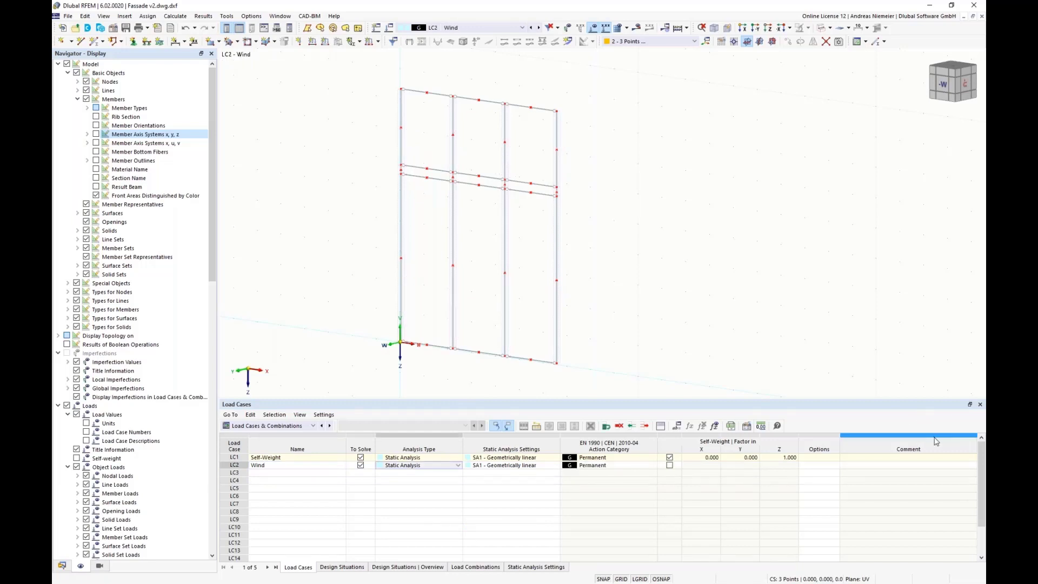
{"action": "left_click", "coordinate": [655, 469]}
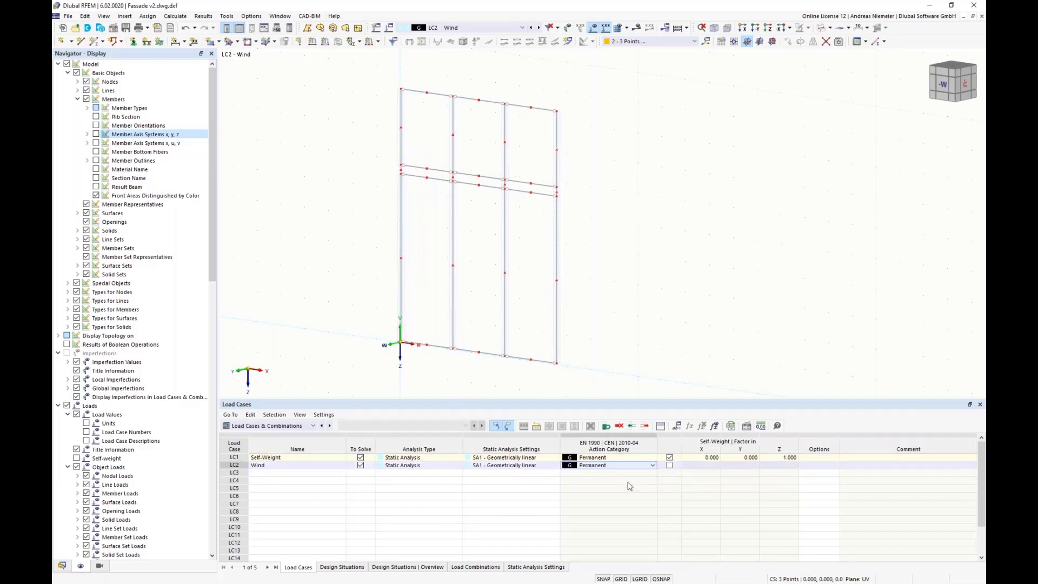
{"action": "double_click", "coordinate": [570, 466]}
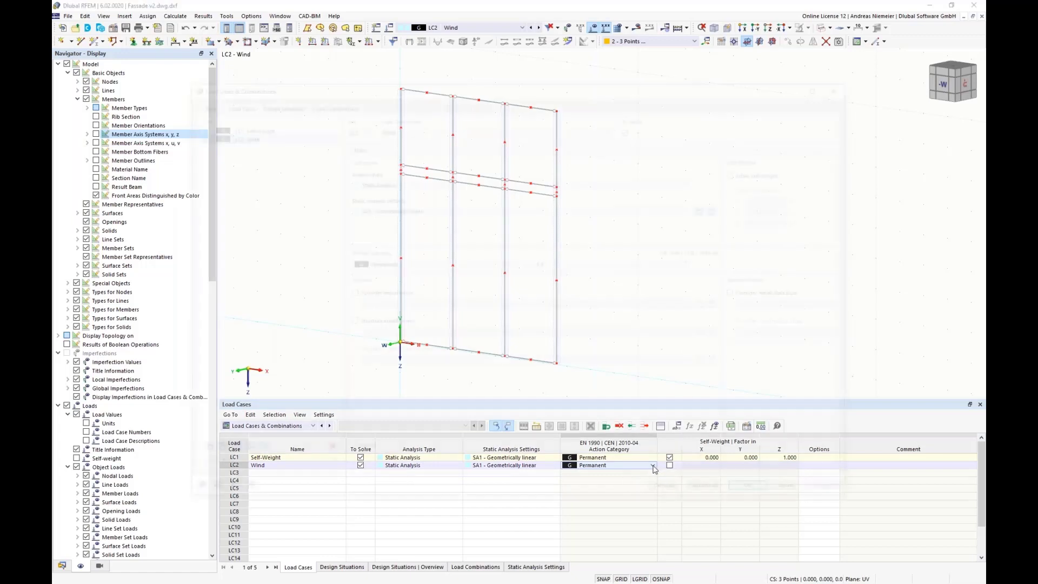
{"action": "left_click", "coordinate": [441, 265]}
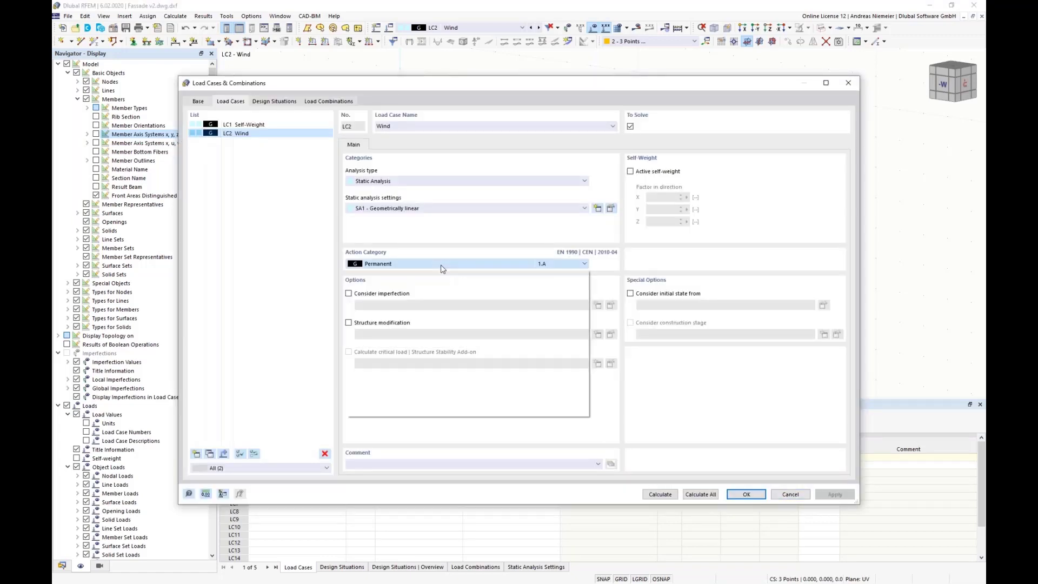
{"action": "left_click", "coordinate": [459, 382]}
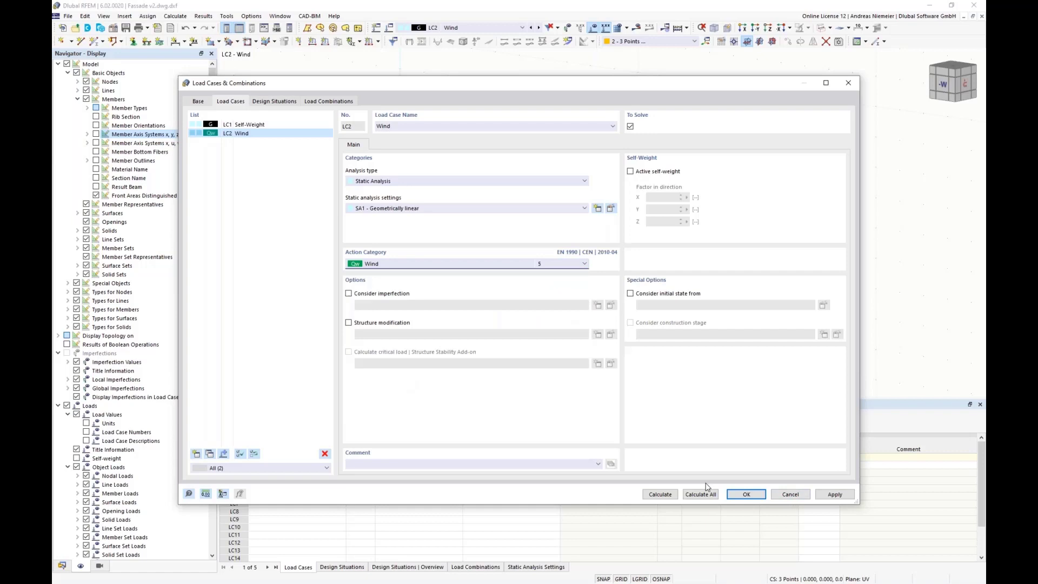
{"action": "left_click", "coordinate": [746, 494]}
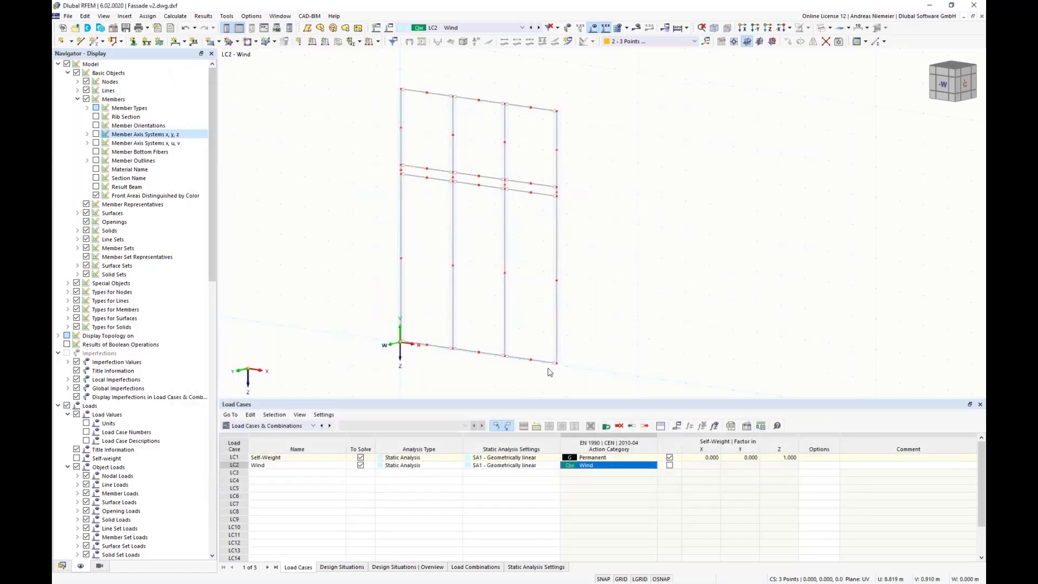
- Start a member-loads-from-area-load wizard for LC2 Wind with a uniform 0.70 kN/m² load, global in Y on the true area
{"action": "left_click", "coordinate": [61, 566]}
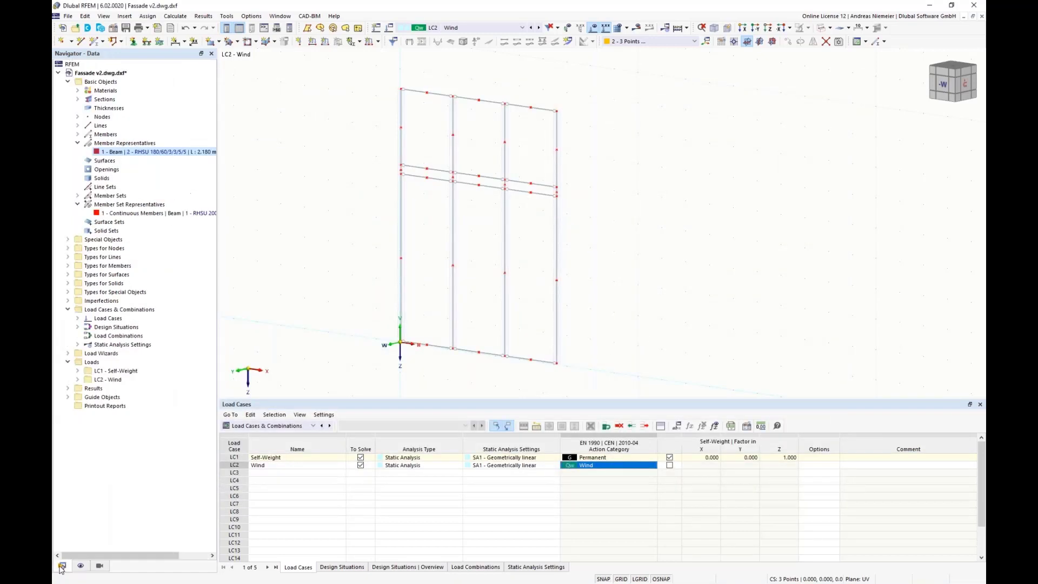
{"action": "left_click", "coordinate": [67, 353]}
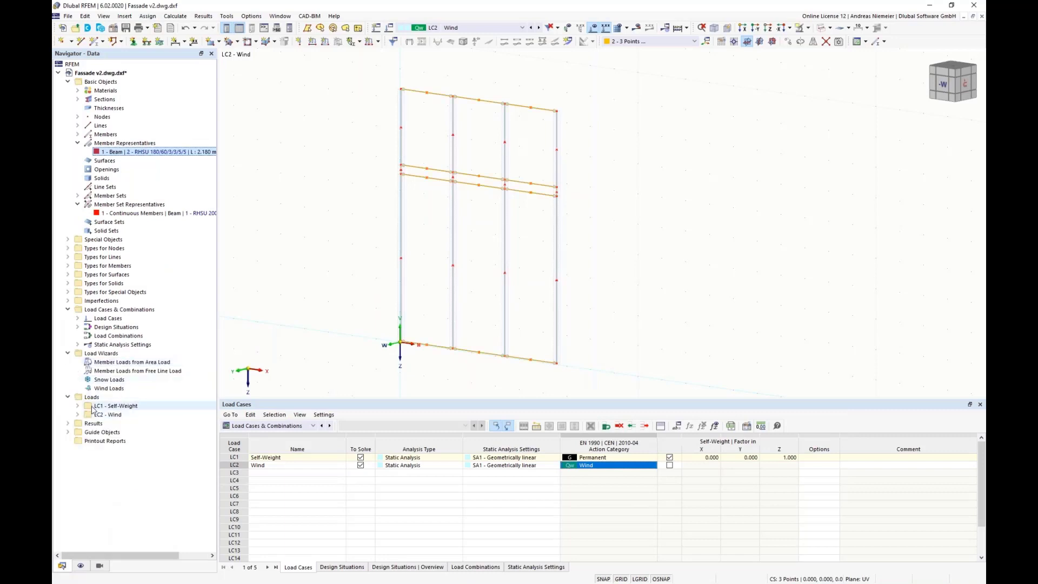
{"action": "left_click", "coordinate": [131, 363]}
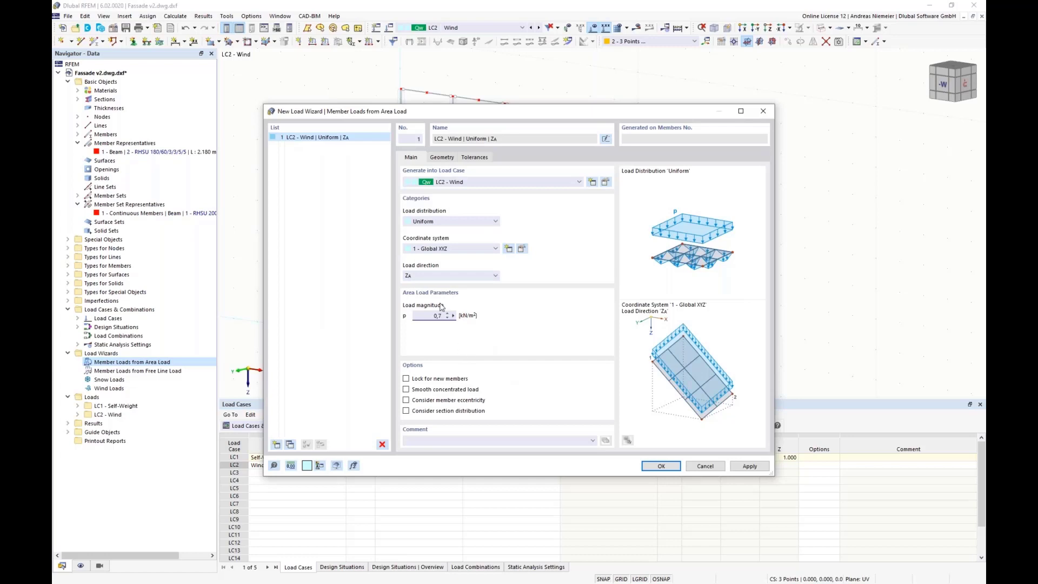
{"action": "left_click", "coordinate": [438, 277]}
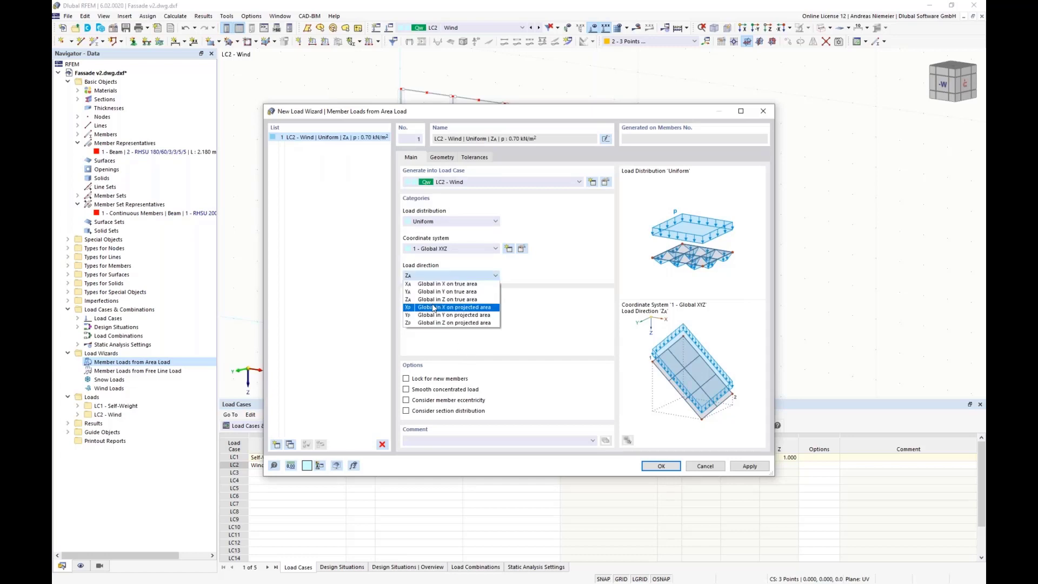
{"action": "left_click", "coordinate": [437, 293]}
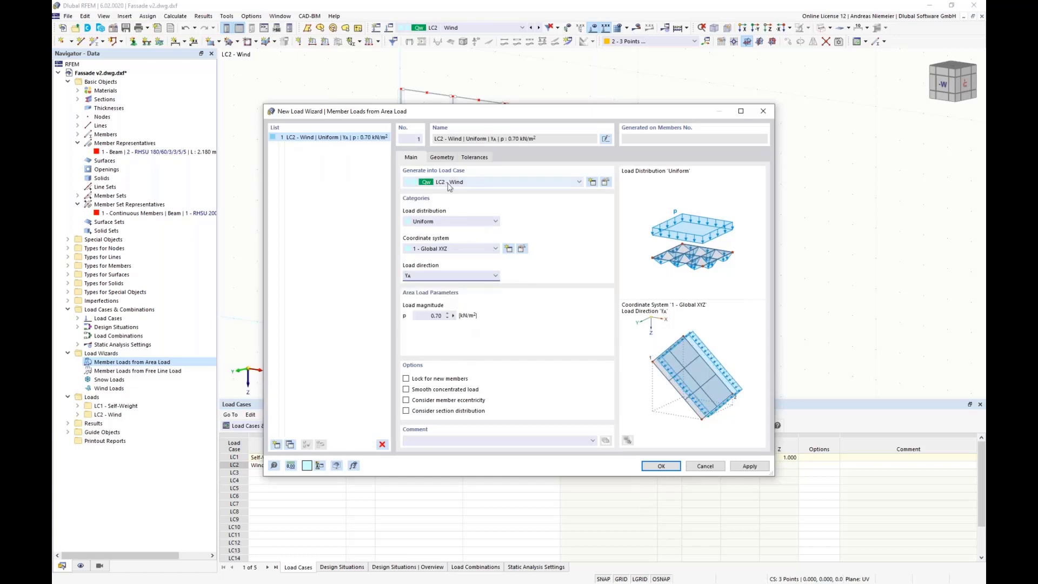
- Assign all nine facade cells as the wind area load's boundary planes and generate the loads
{"action": "left_click", "coordinate": [442, 158]}
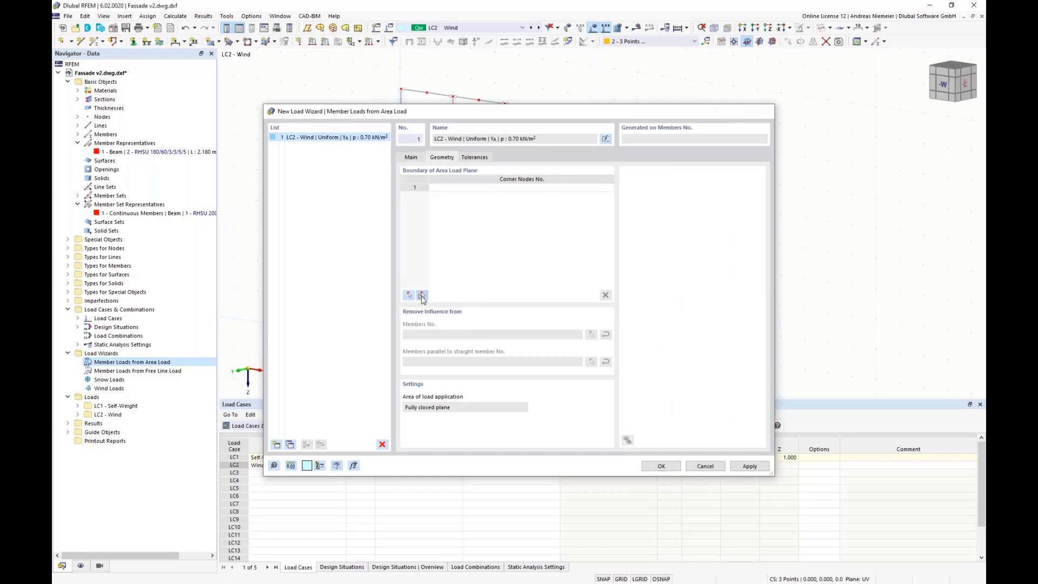
{"action": "left_click", "coordinate": [422, 295]}
{"action": "left_click_drag", "start_coordinate": [666, 348], "coordinate": [371, 92]}
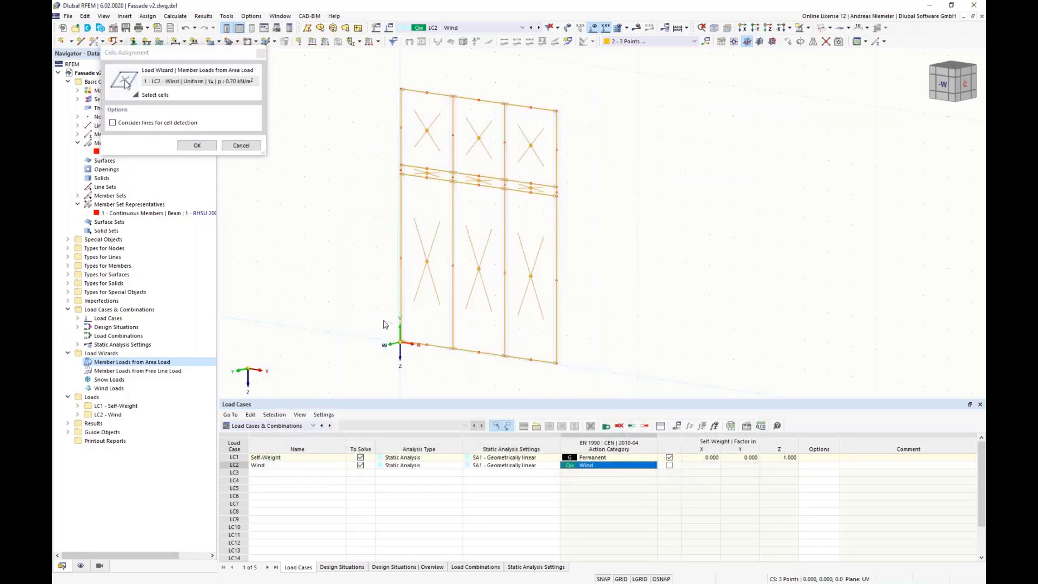
{"action": "left_click", "coordinate": [198, 145]}
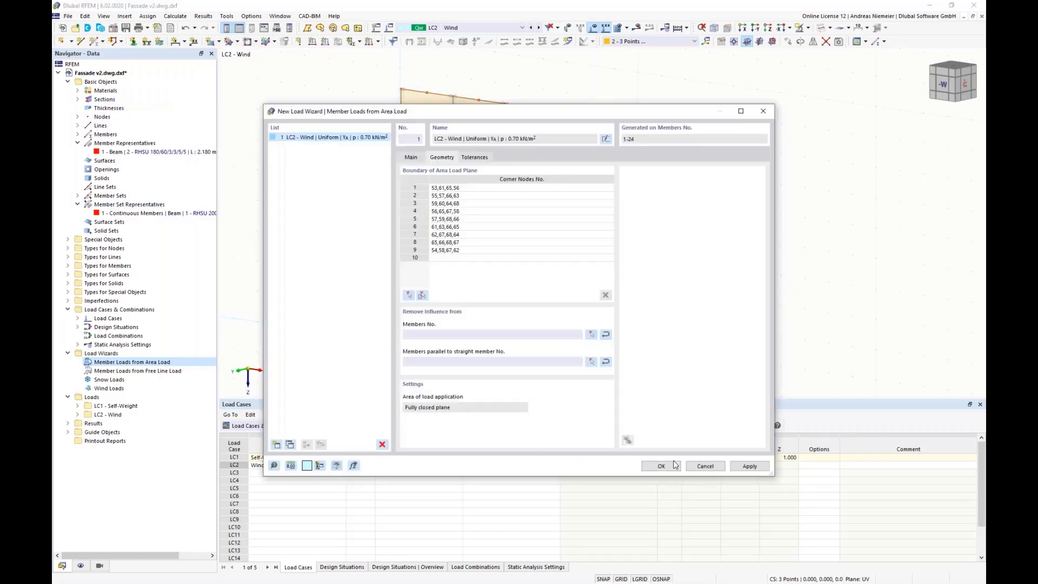
{"action": "left_click", "coordinate": [676, 464]}
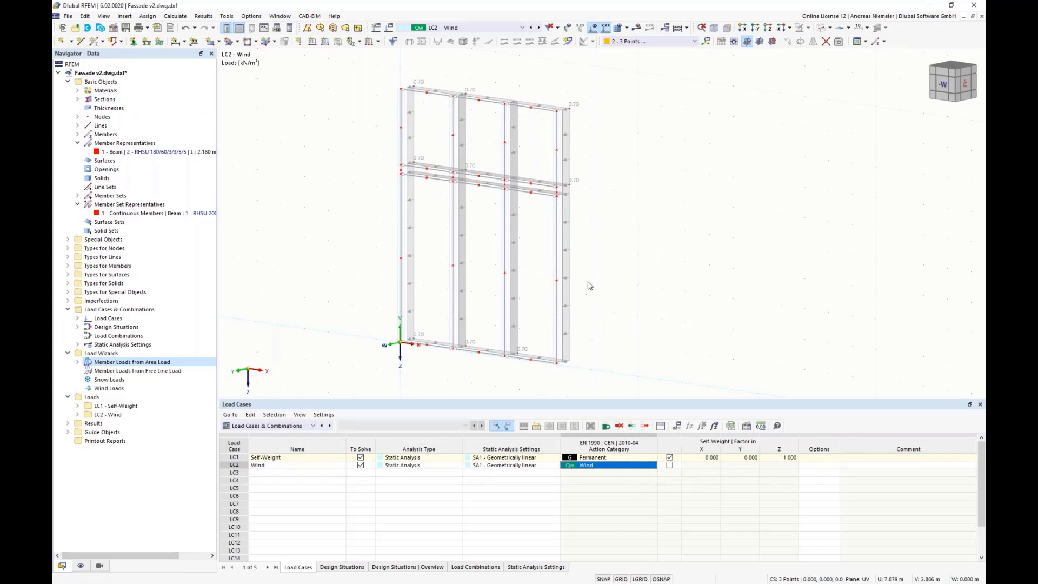
- Display the generated wind member loads separately to inspect their distribution, and return to the area load display
{"action": "right_click", "coordinate": [570, 306]}
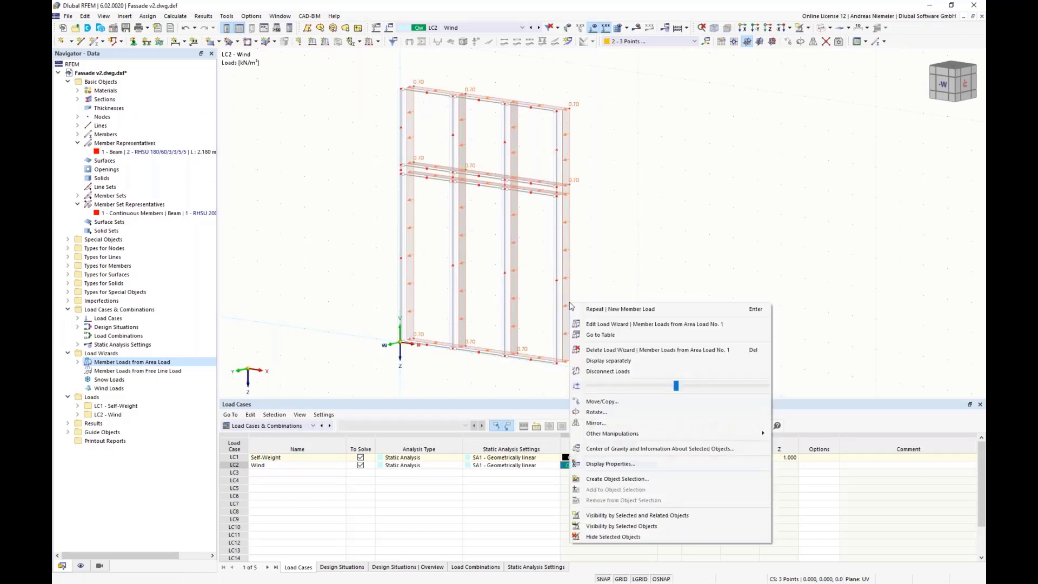
{"action": "left_click", "coordinate": [609, 362]}
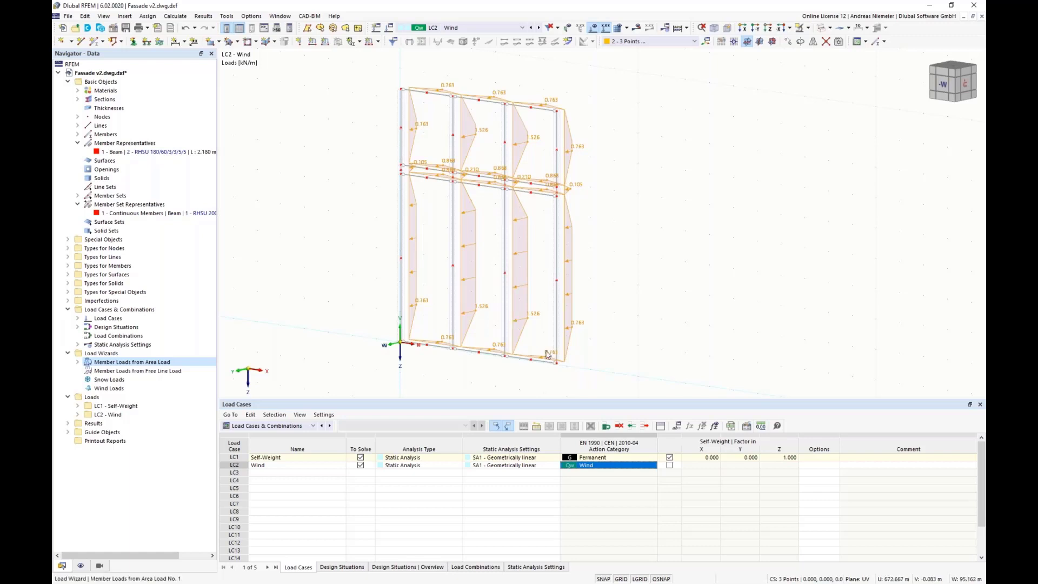
{"action": "right_click", "coordinate": [572, 335]}
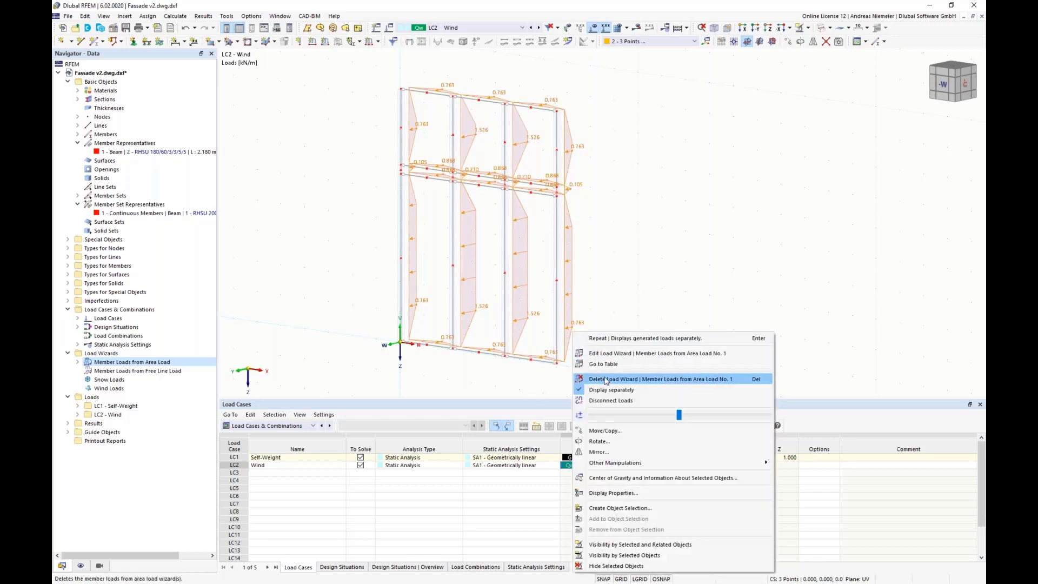
{"action": "left_click", "coordinate": [622, 379]}
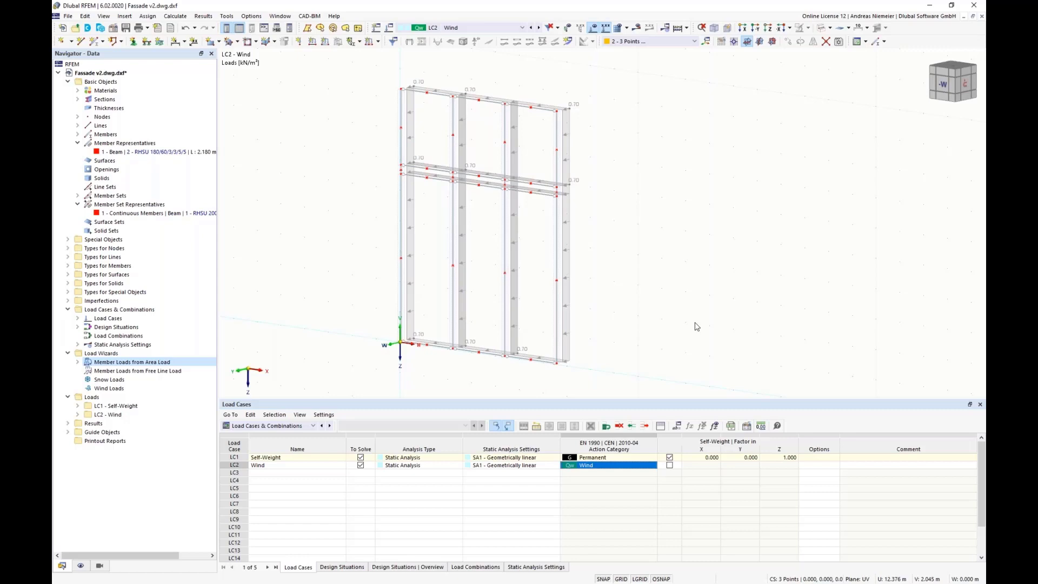
- Hide the loads in the model view and make 1 - Global XYZ the active coordinate system
{"action": "left_click", "coordinate": [593, 27]}
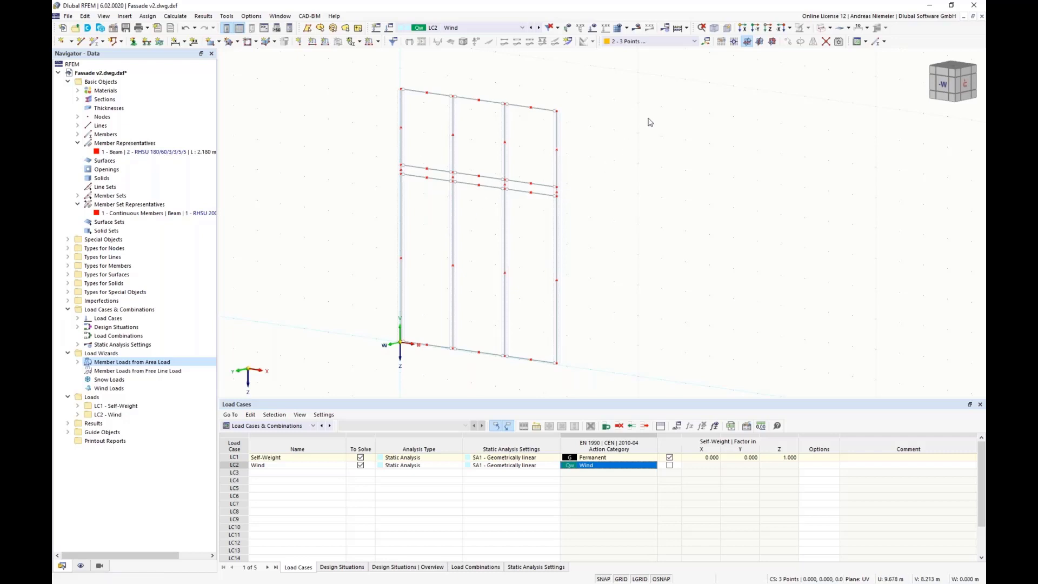
{"action": "left_click", "coordinate": [948, 93]}
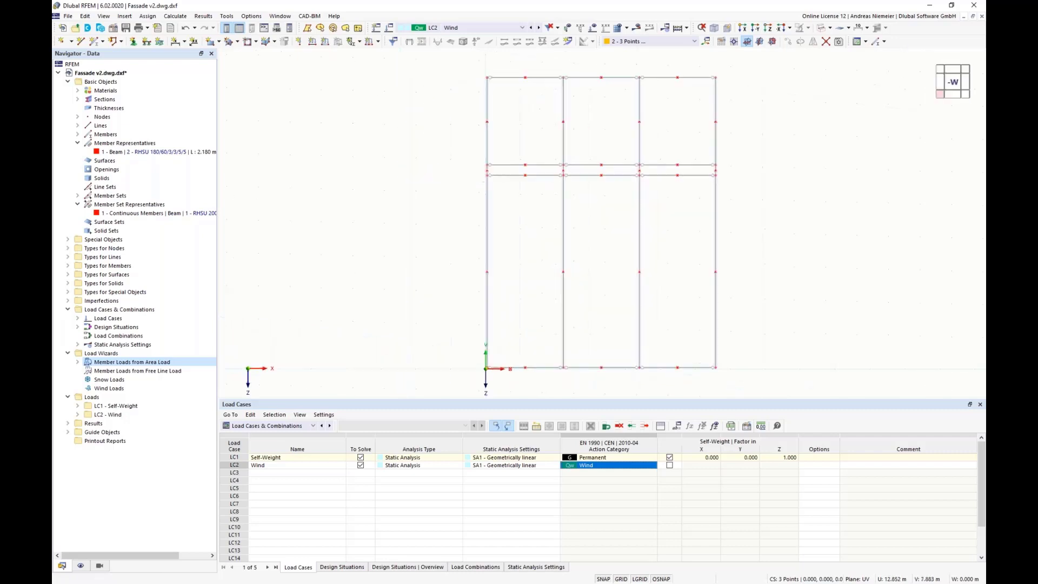
{"action": "left_click", "coordinate": [649, 42]}
{"action": "left_click", "coordinate": [646, 50]}
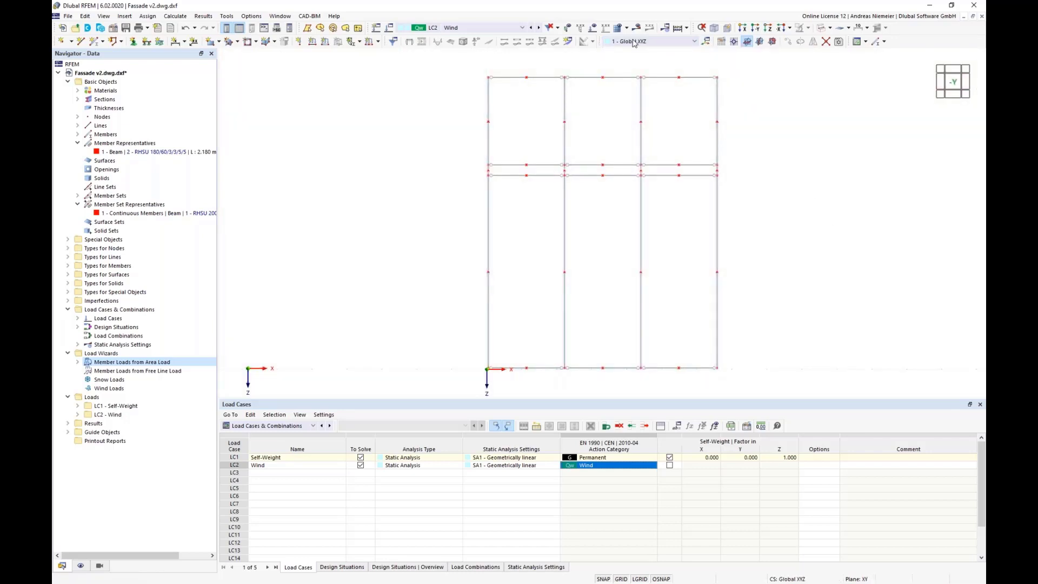
- Divide the four short mullion members between the two middle transom rows (5, 7, 9, 11) using one intermediate node each
{"action": "scroll", "coordinate": [544, 211], "scroll_direction": "up", "scroll_amount": 4}
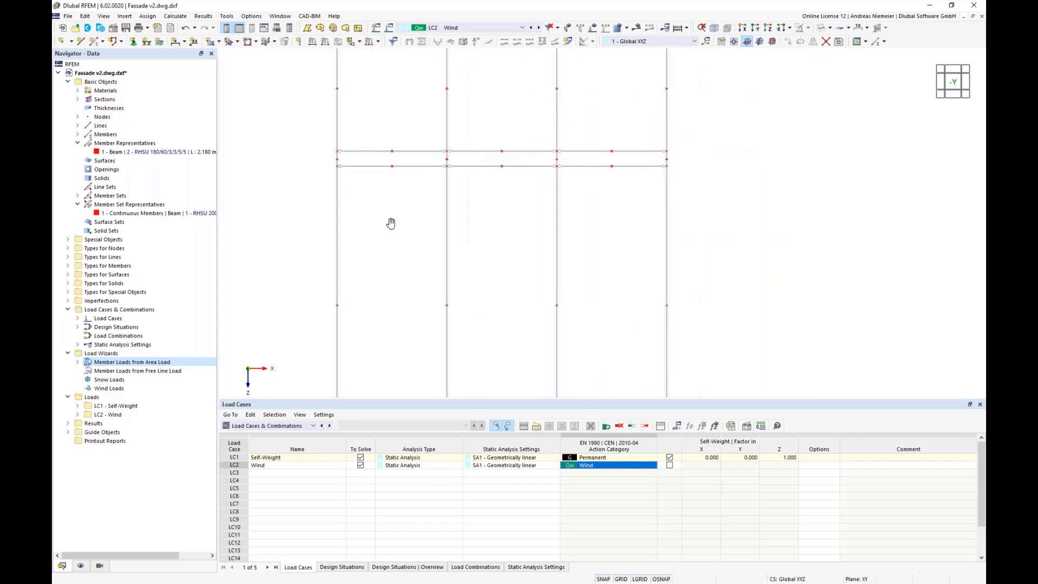
{"action": "scroll", "coordinate": [335, 168], "scroll_direction": "up", "scroll_amount": 3}
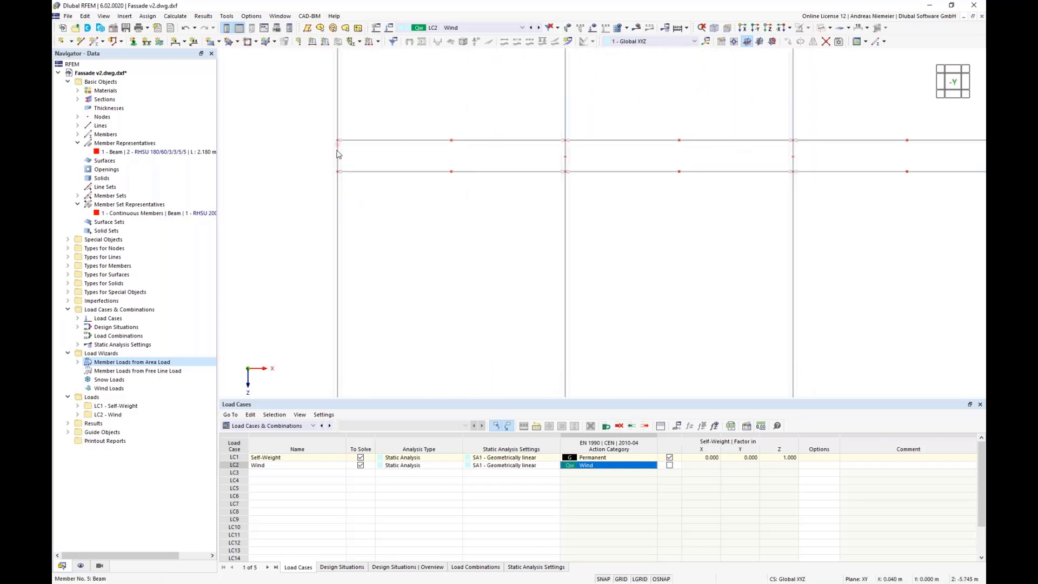
{"action": "left_click", "coordinate": [338, 157]}
{"action": "left_click", "coordinate": [565, 156], "text": "ctrl"}
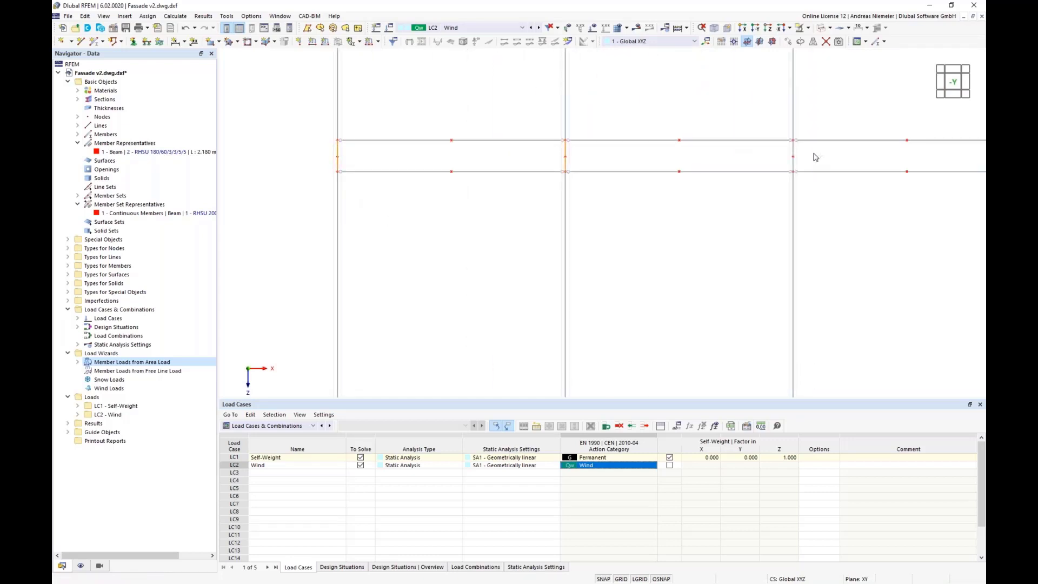
{"action": "left_click", "coordinate": [794, 151], "text": "ctrl"}
{"action": "scroll", "coordinate": [703, 176], "scroll_direction": "up", "scroll_amount": 1}
{"action": "middle_click_drag", "start_coordinate": [702, 178], "coordinate": [369, 217]}
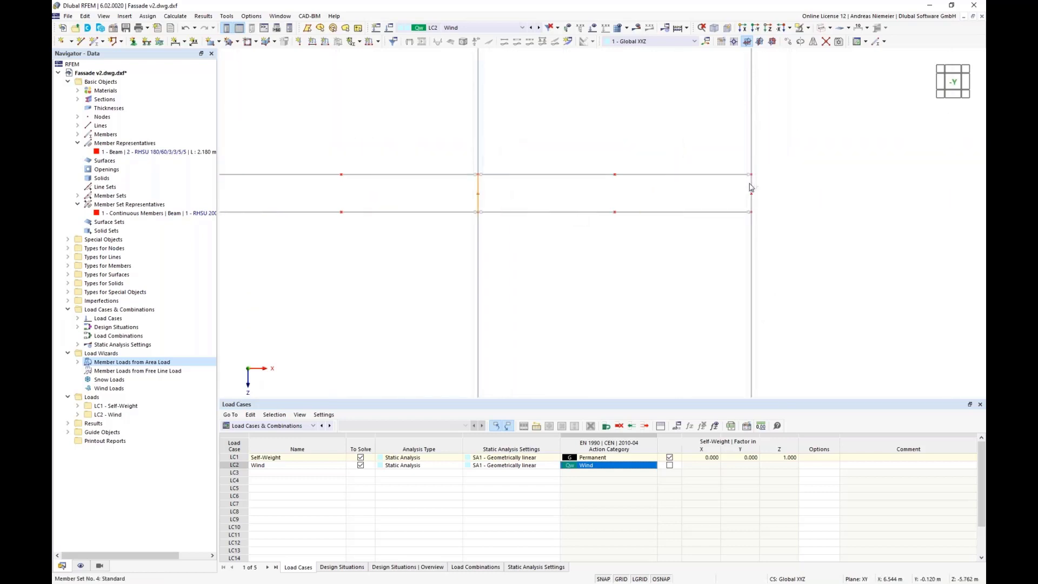
{"action": "right_click", "coordinate": [753, 187]}
{"action": "mouse_move", "coordinate": [796, 219]}
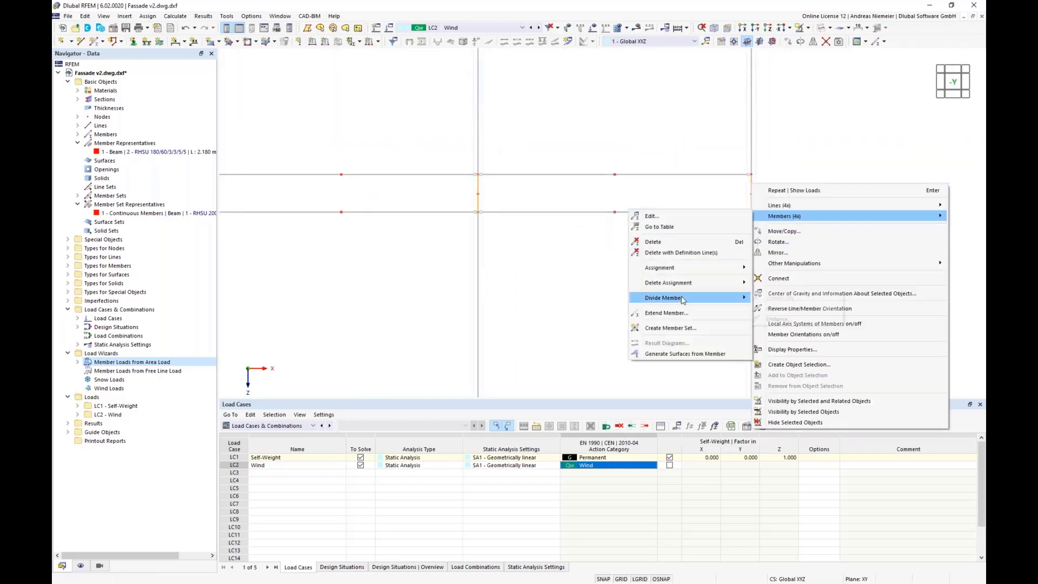
{"action": "mouse_move", "coordinate": [684, 299]}
{"action": "left_click", "coordinate": [779, 311]}
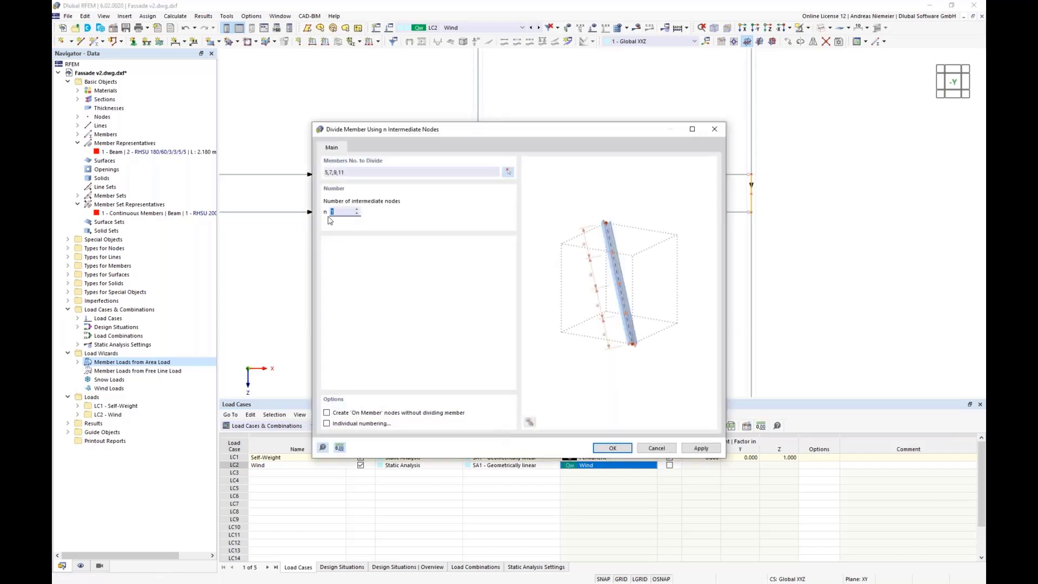
{"action": "left_click", "coordinate": [608, 449]}
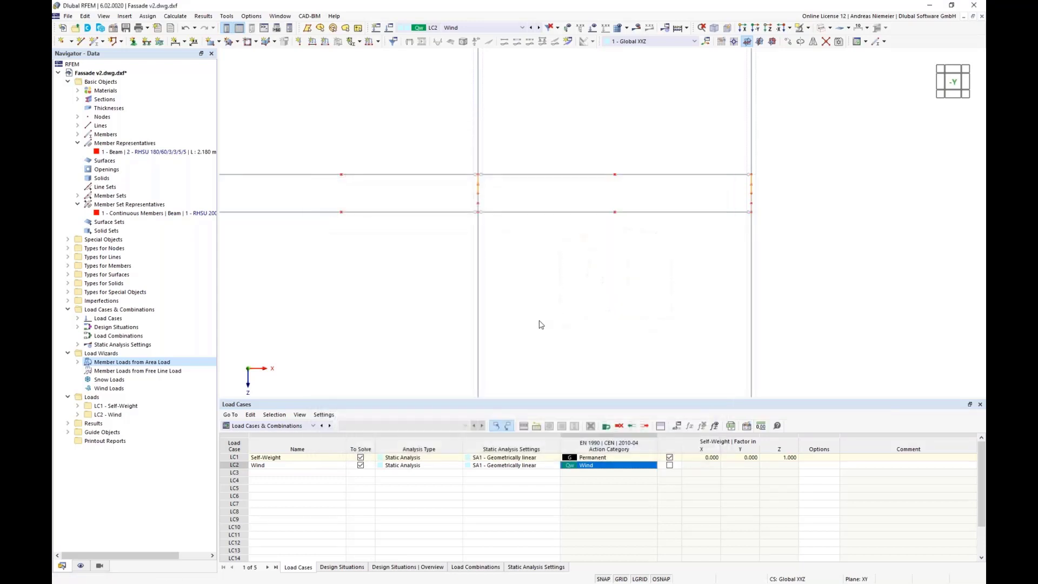
- Assign nodal support type 1 to the four intermediate nodes between the two middle transom rows
{"action": "scroll", "coordinate": [503, 243], "scroll_direction": "down", "scroll_amount": 2}
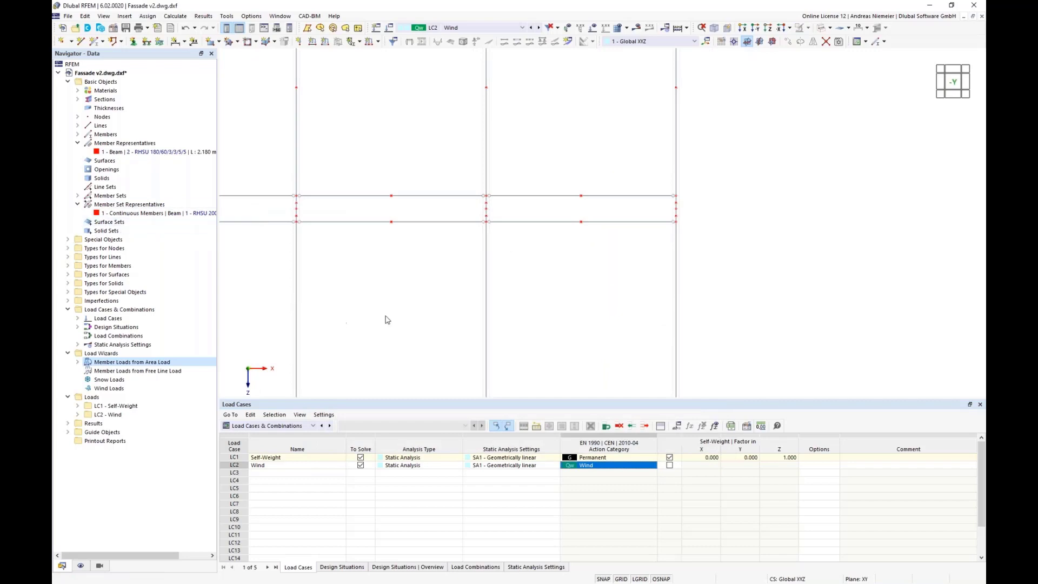
{"action": "middle_click_drag", "start_coordinate": [394, 311], "coordinate": [577, 302]}
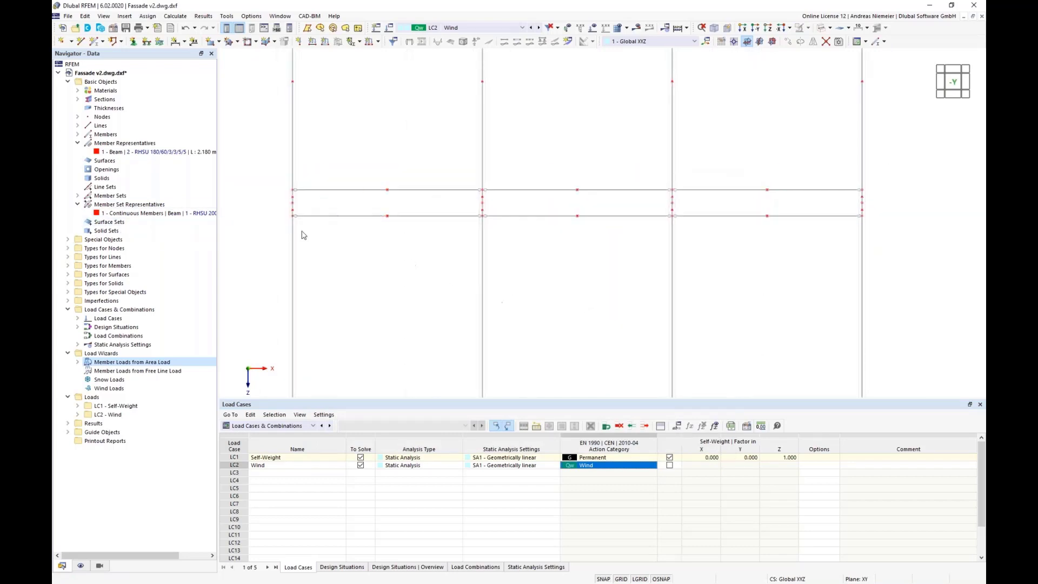
{"action": "scroll", "coordinate": [355, 143], "scroll_direction": "down", "scroll_amount": 4}
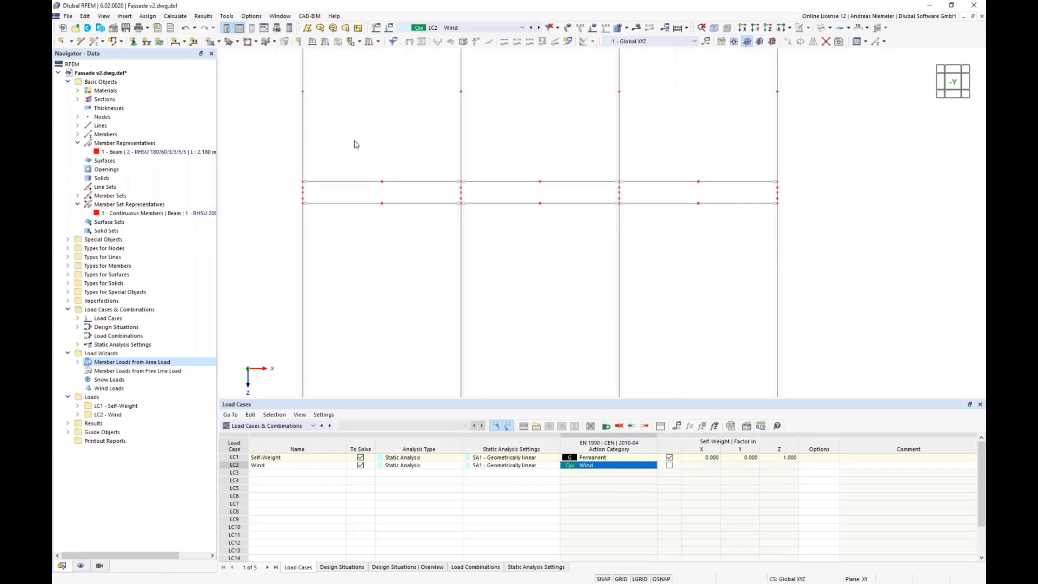
{"action": "scroll", "coordinate": [378, 171], "scroll_direction": "up", "scroll_amount": 5}
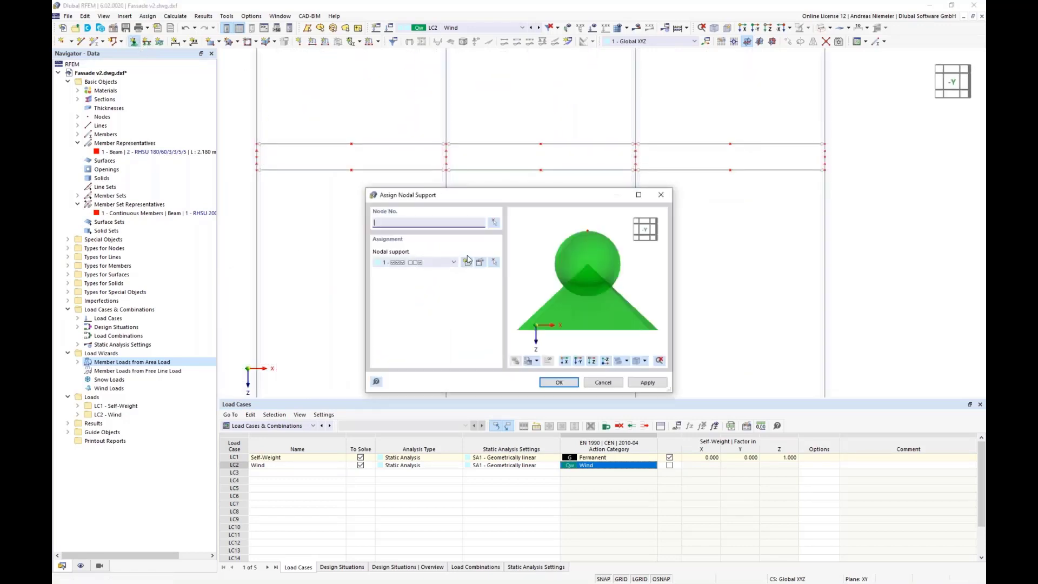
{"action": "left_click", "coordinate": [495, 223]}
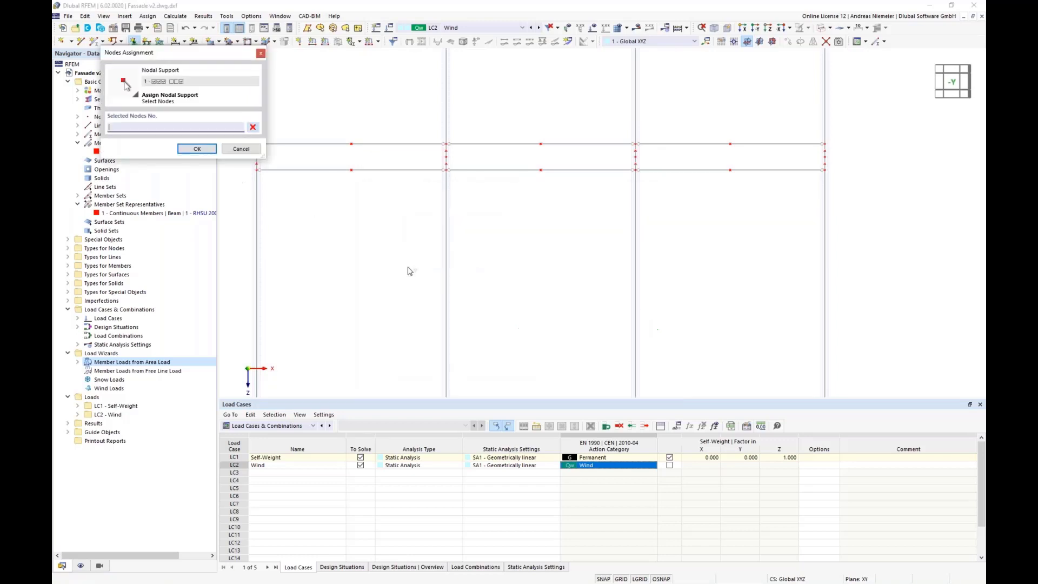
{"action": "scroll", "coordinate": [447, 264], "scroll_direction": "down", "scroll_amount": 2}
{"action": "scroll", "coordinate": [306, 191], "scroll_direction": "up", "scroll_amount": 1}
{"action": "left_click_drag", "start_coordinate": [303, 186], "coordinate": [819, 196]}
{"action": "left_click", "coordinate": [197, 148]}
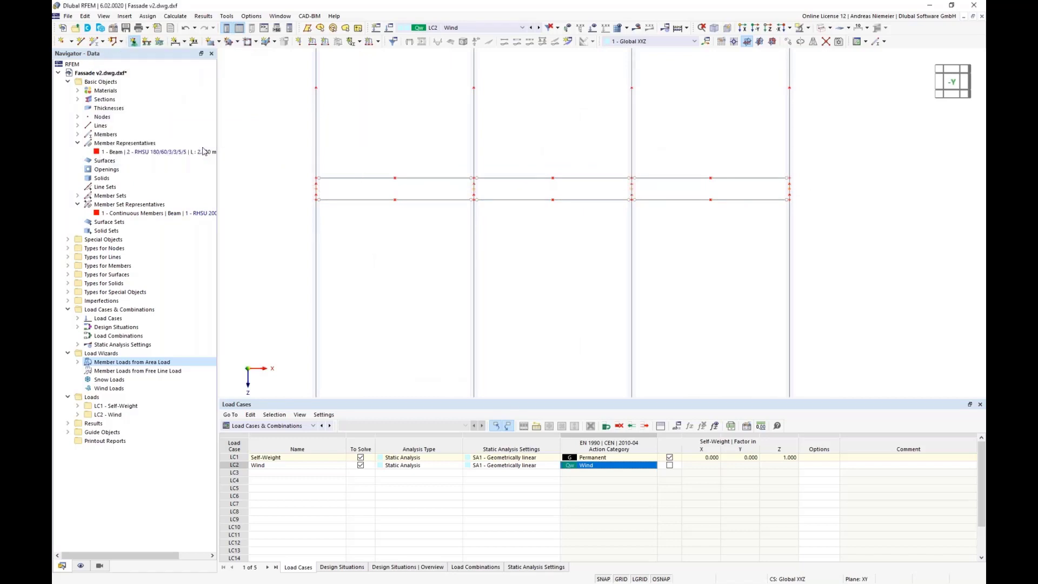
{"action": "left_click", "coordinate": [560, 383]}
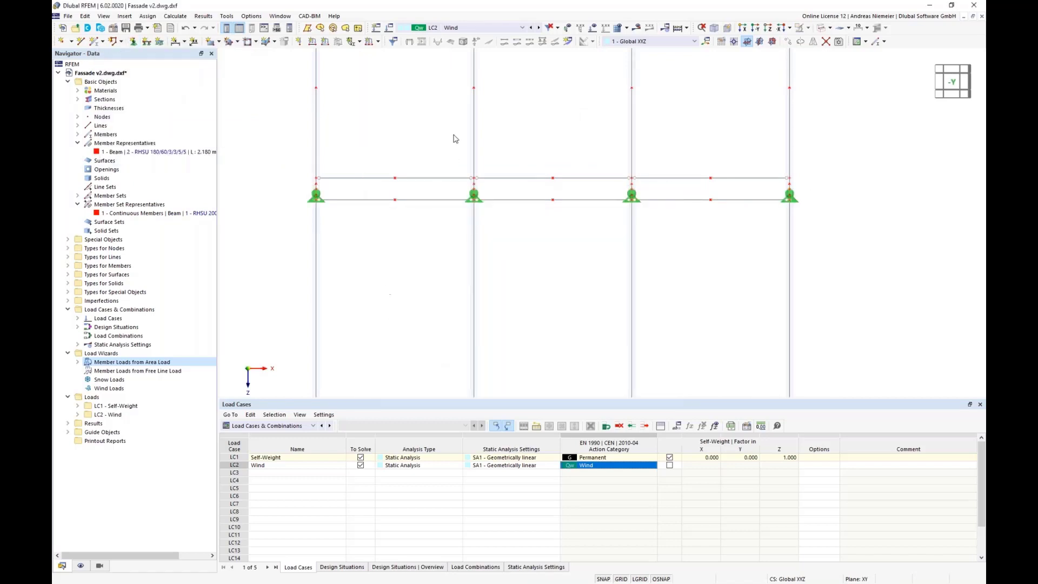
- Create a new nodal support type in Global XYZ with uX, uY and φZ fixed and the vertical translation uZ released
{"action": "scroll", "coordinate": [455, 139], "scroll_direction": "down", "scroll_amount": 2}
{"action": "scroll", "coordinate": [521, 276], "scroll_direction": "down", "scroll_amount": 1}
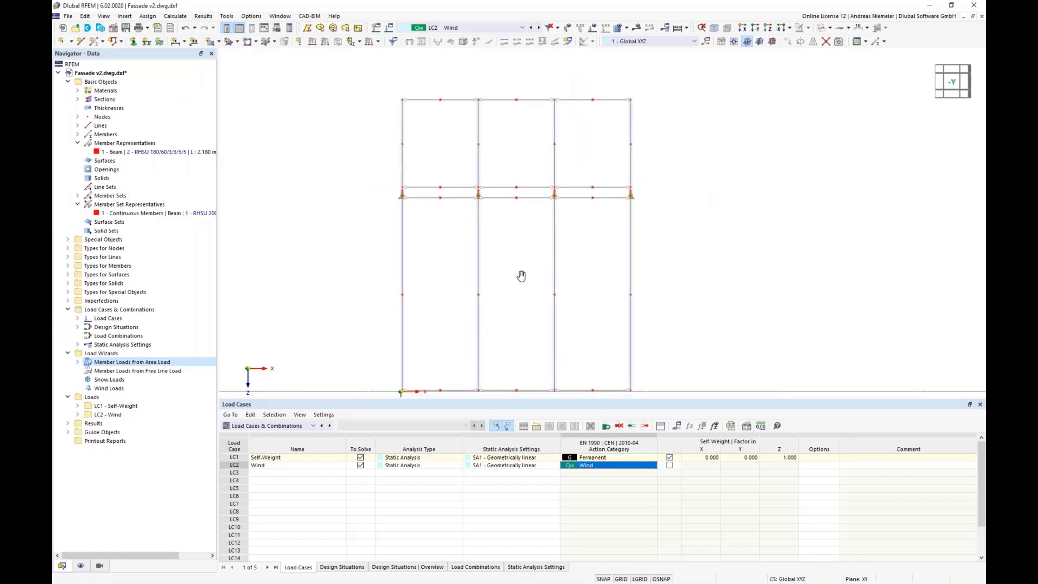
{"action": "middle_click_drag", "start_coordinate": [521, 276], "coordinate": [492, 226]}
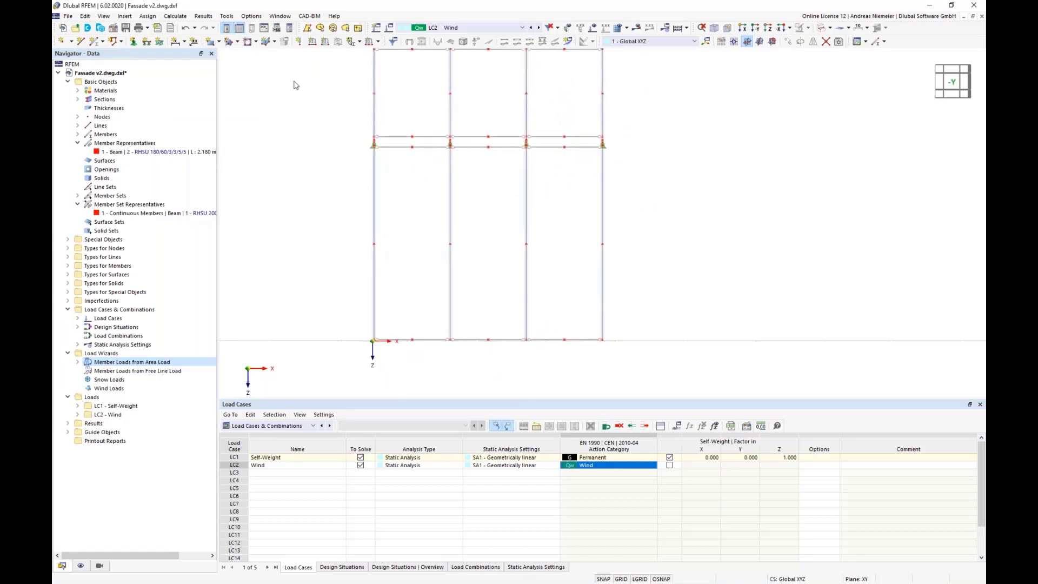
{"action": "left_click", "coordinate": [134, 43]}
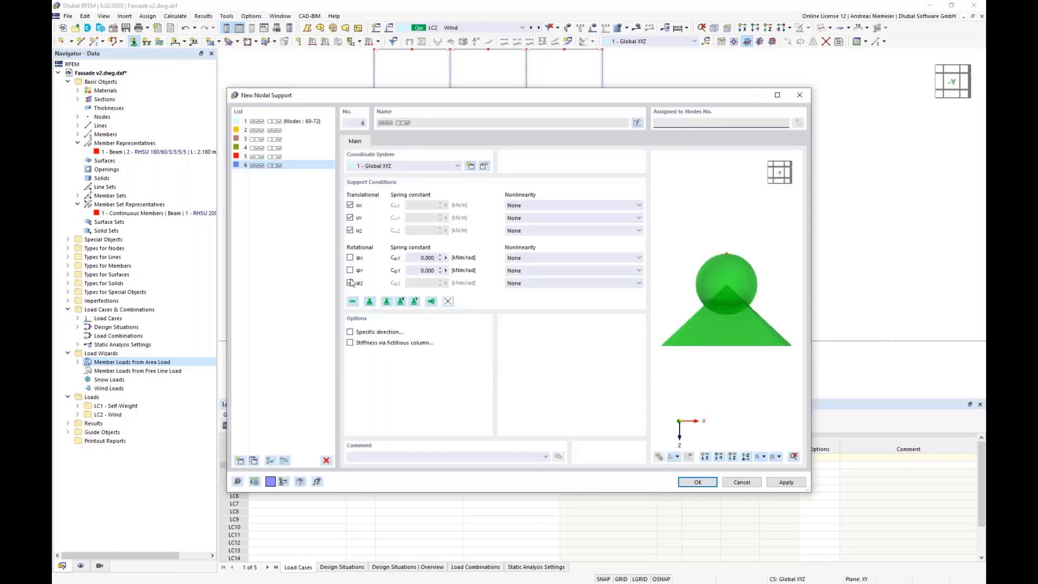
{"action": "left_click", "coordinate": [351, 232]}
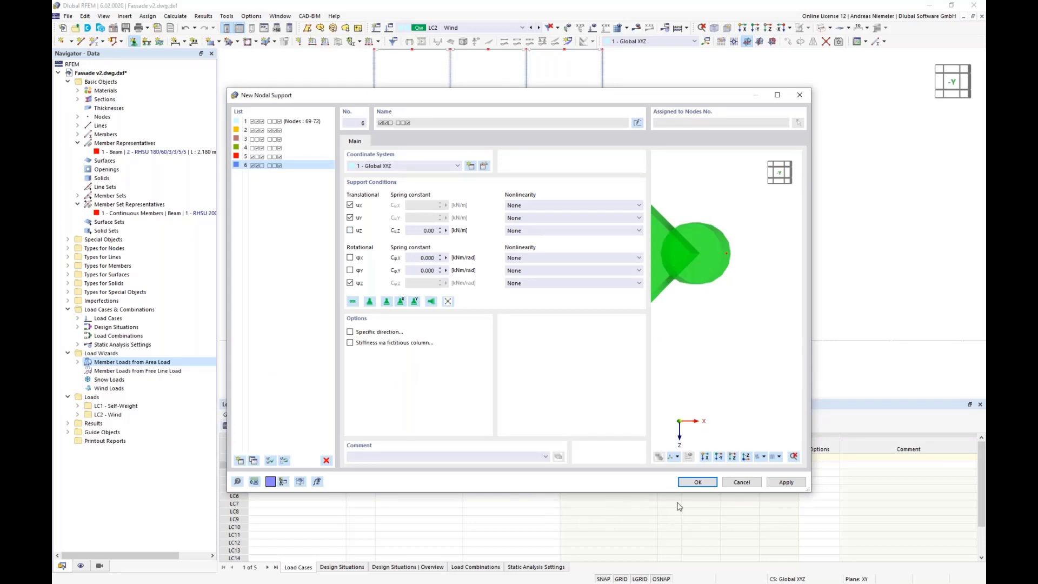
{"action": "left_click", "coordinate": [697, 482]}
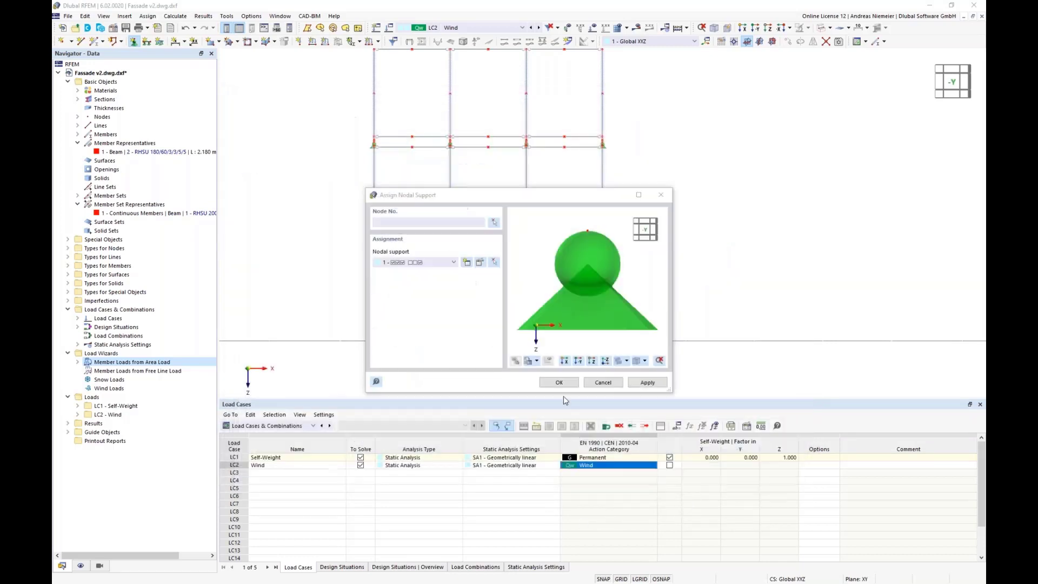
- Assign the new nodal support type to the four base nodes of the mullions
{"action": "left_click", "coordinate": [559, 382]}
{"action": "left_click_drag", "start_coordinate": [347, 324], "coordinate": [717, 353]}
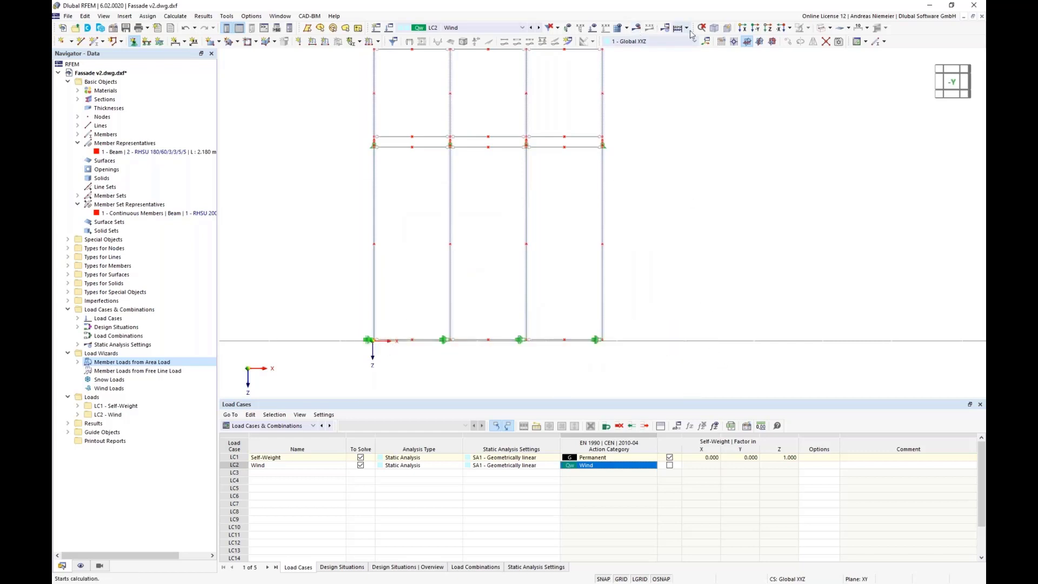
{"action": "left_click", "coordinate": [714, 28]}
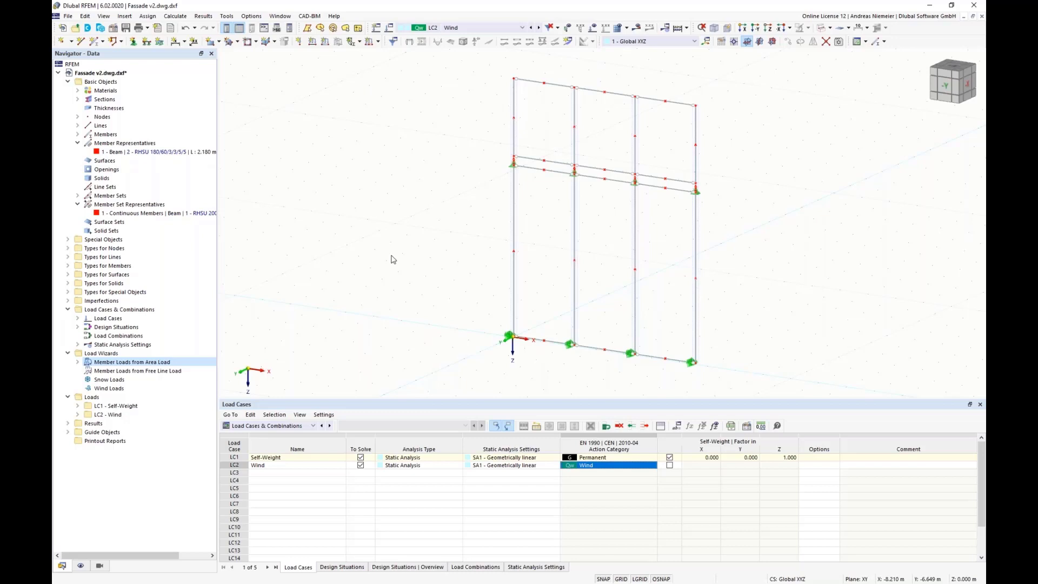
- Activate the combination wizard and delete the SLS characteristic, frequent and quasi-permanent design situations, DS2 to DS4
{"action": "left_click", "coordinate": [389, 27]}
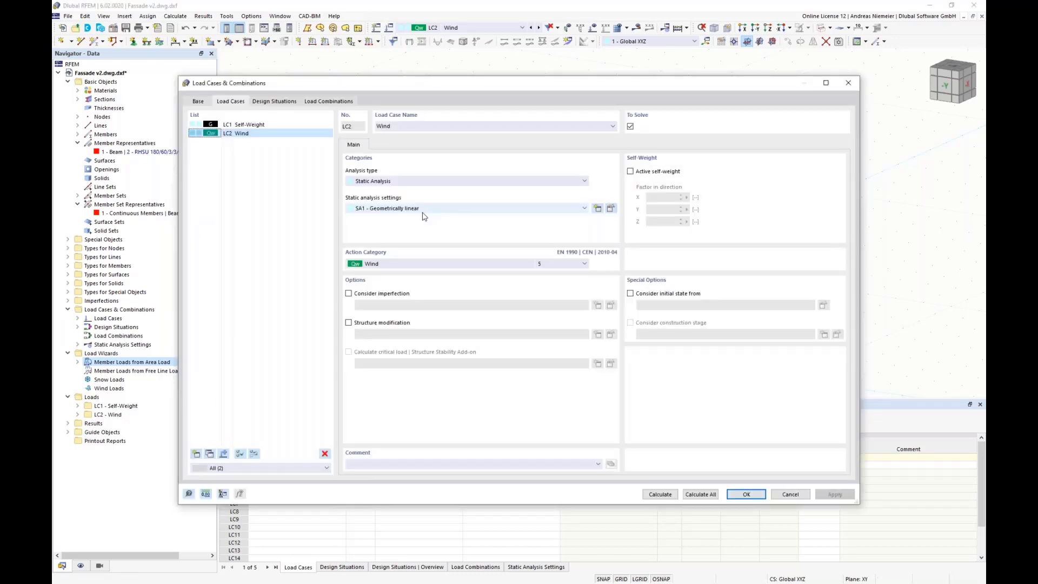
{"action": "left_click", "coordinate": [198, 101]}
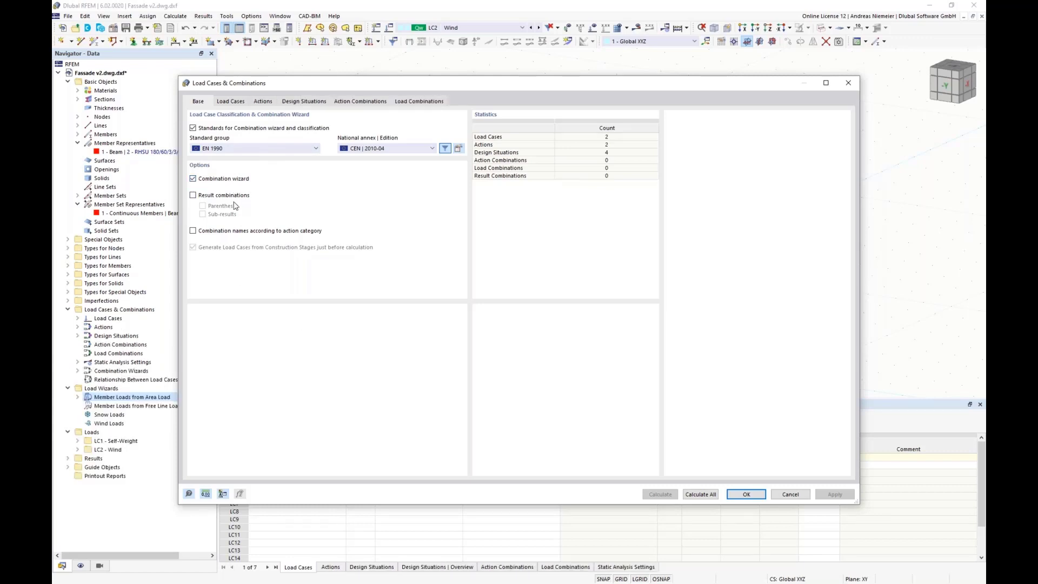
{"action": "left_click", "coordinate": [304, 102]}
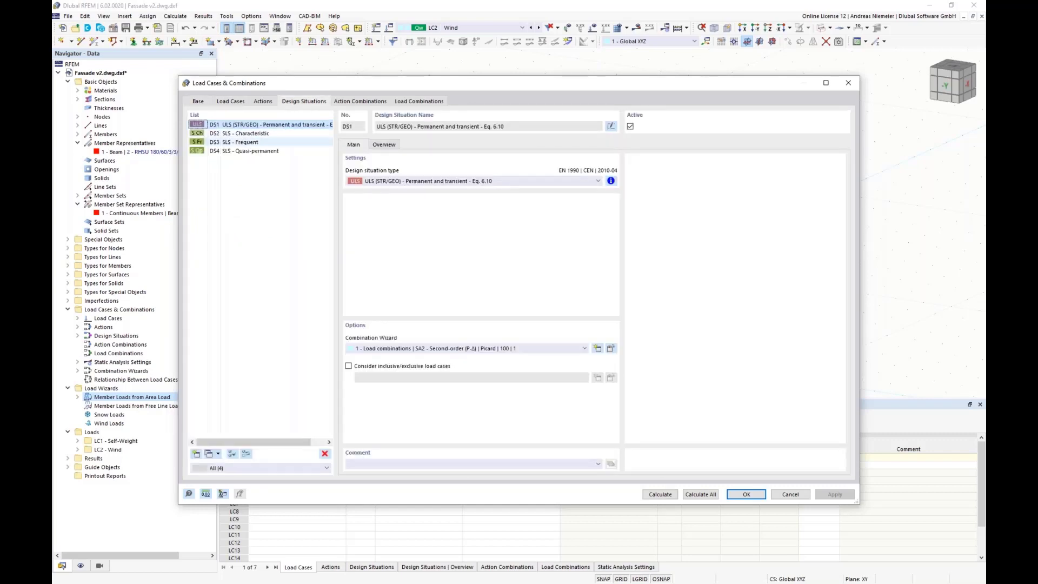
{"action": "left_click", "coordinate": [214, 135]}
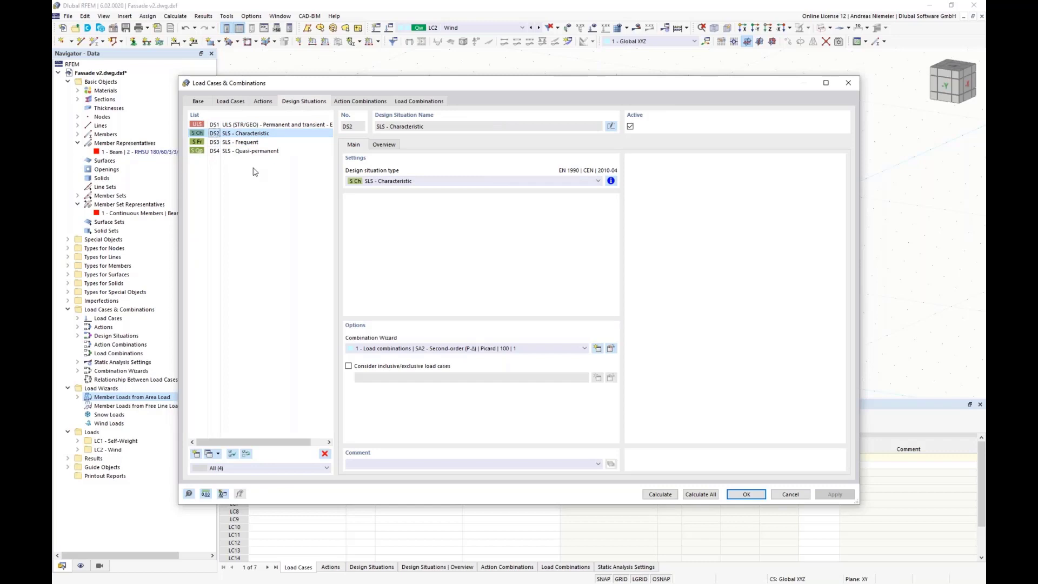
{"action": "left_click", "coordinate": [246, 151], "text": "shift"}
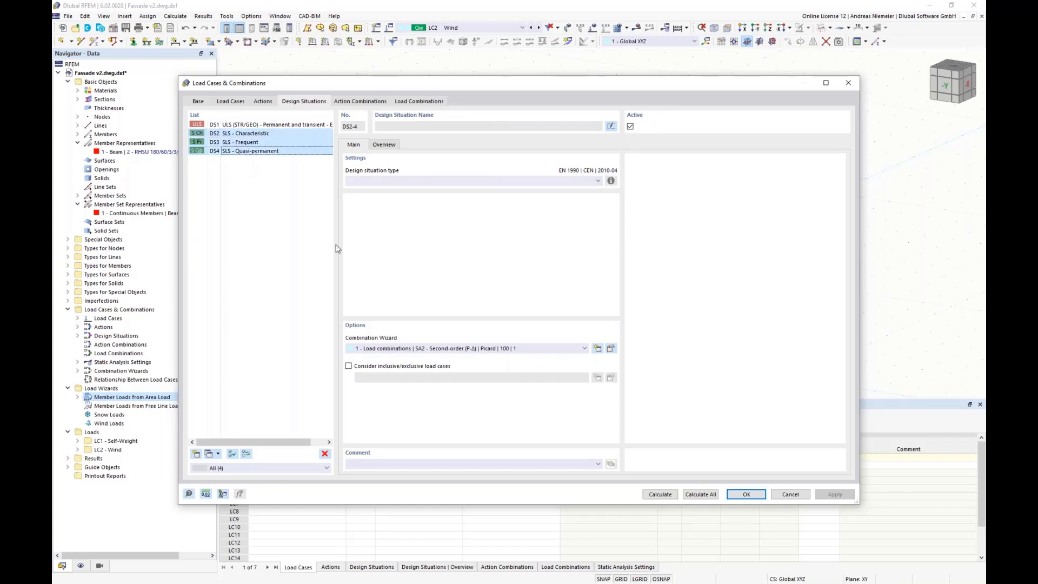
{"action": "key", "text": "Delete"}
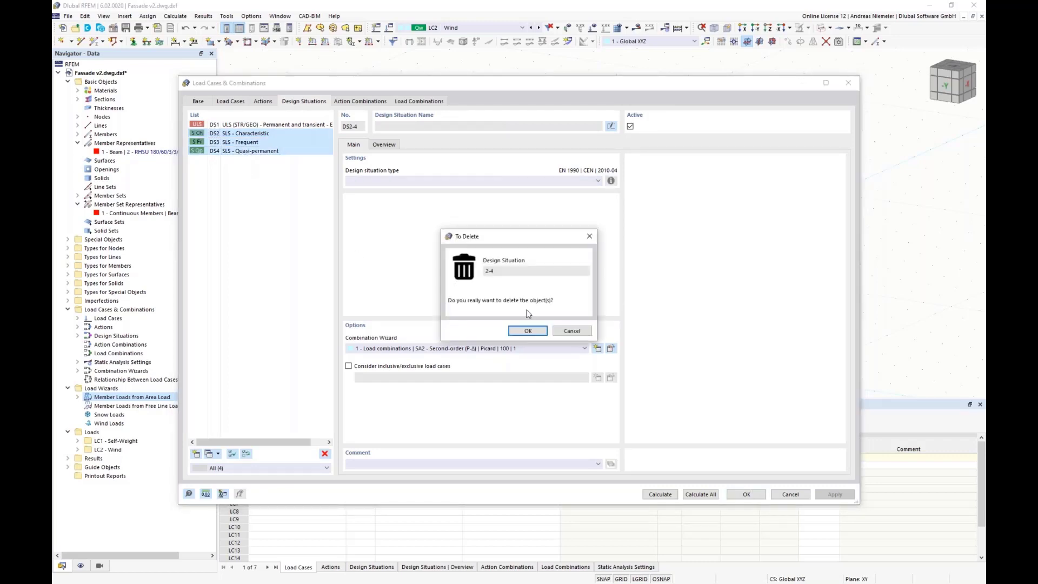
{"action": "left_click", "coordinate": [528, 331]}
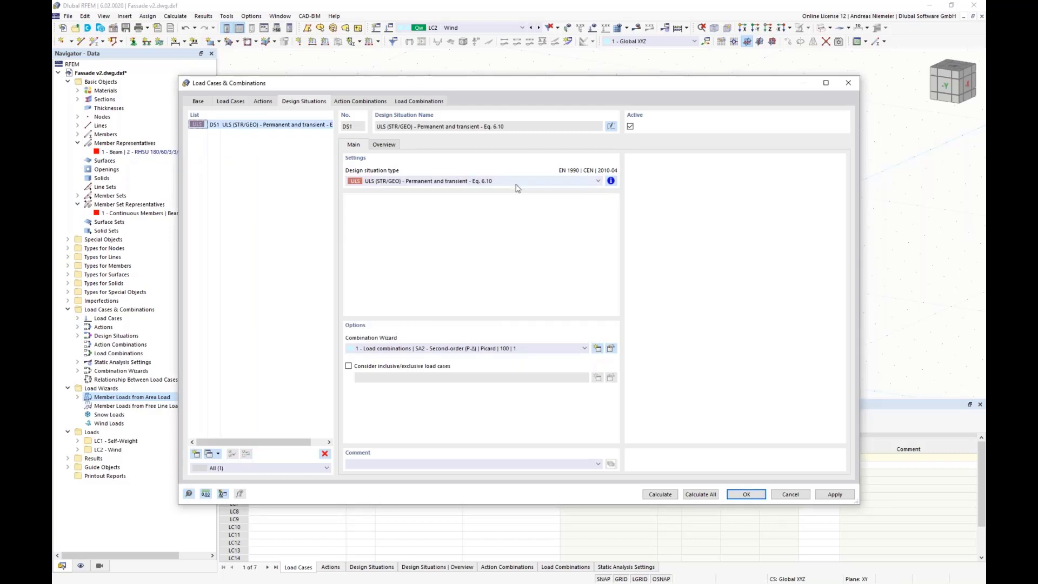
- Check the combination rule of the ULS (STR/GEO) Eq. 6.10 design situation and generate its load combinations
{"action": "left_click", "coordinate": [611, 180]}
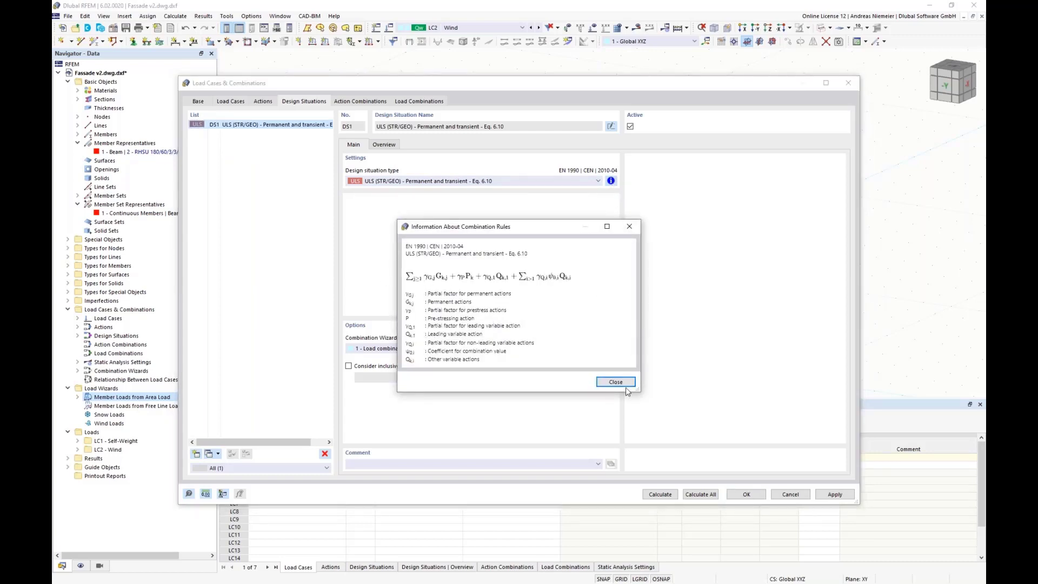
{"action": "left_click", "coordinate": [629, 227]}
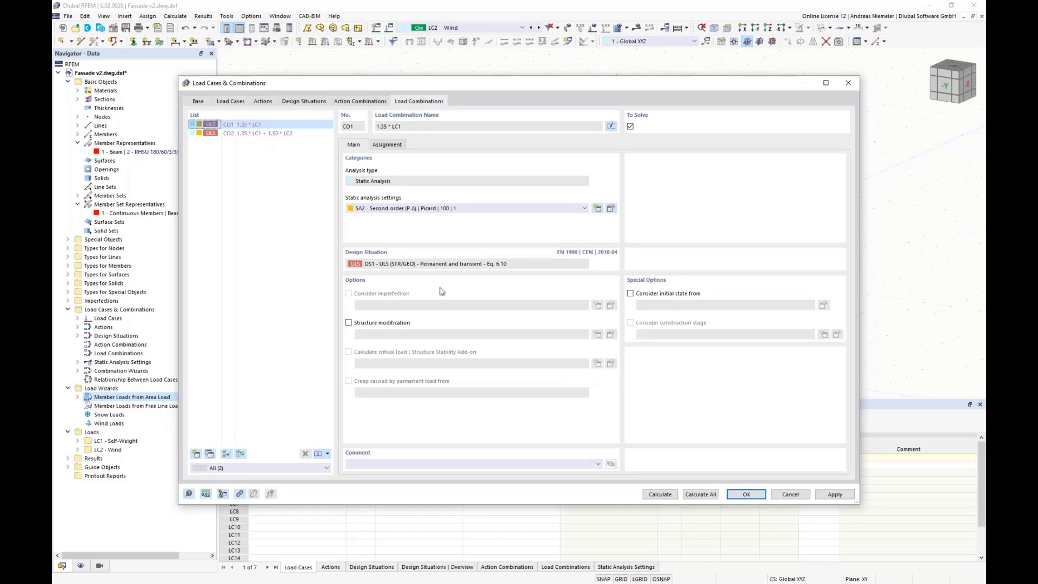
{"action": "left_click", "coordinate": [746, 494]}
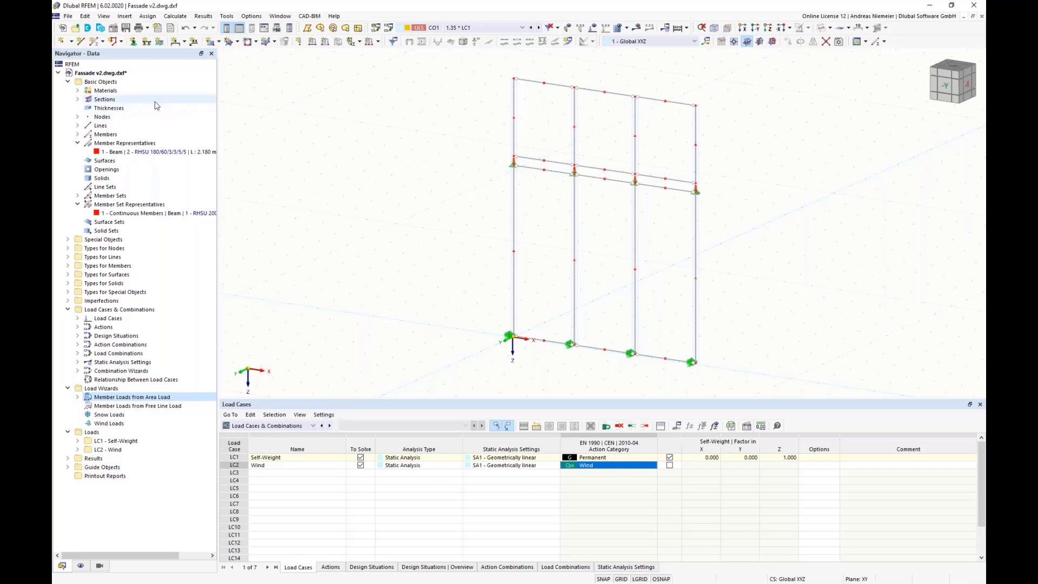
- Activate the Stress-Strain Analysis add-on in the model's base data
{"action": "right_click", "coordinate": [120, 73]}
{"action": "left_click", "coordinate": [140, 80]}
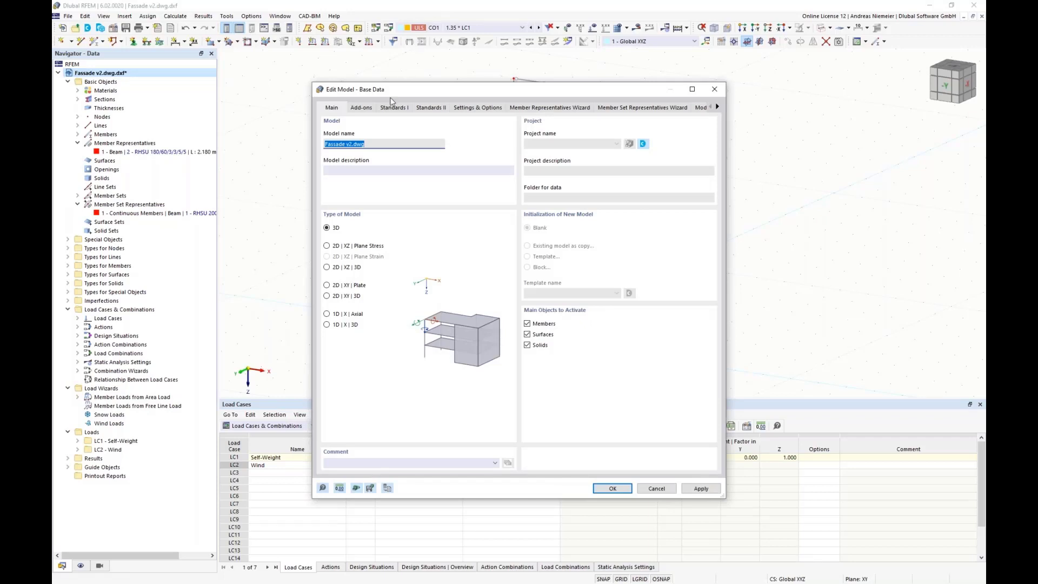
{"action": "left_click", "coordinate": [360, 108]}
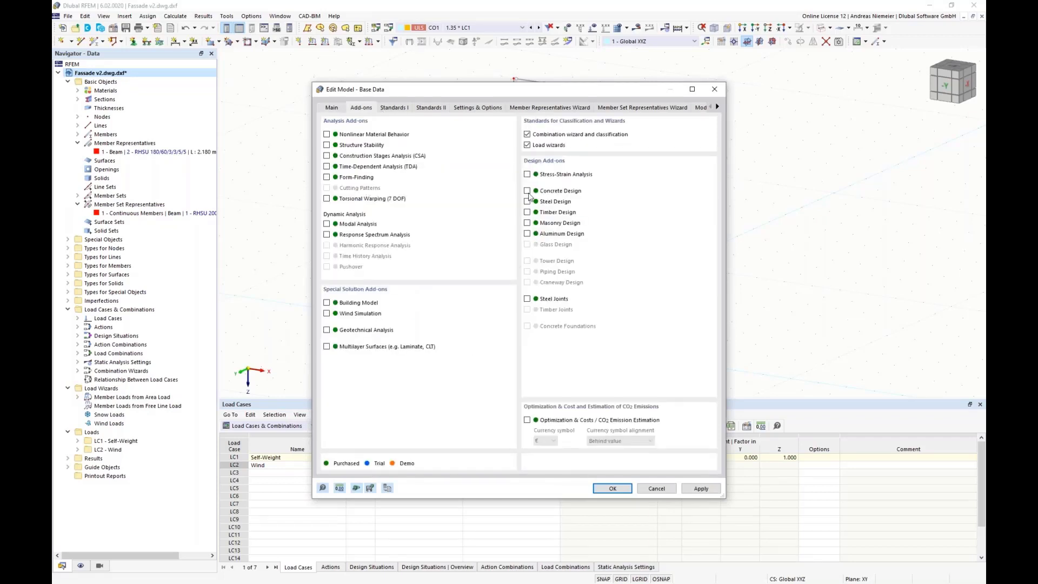
{"action": "left_click", "coordinate": [528, 175]}
{"action": "left_click", "coordinate": [622, 489]}
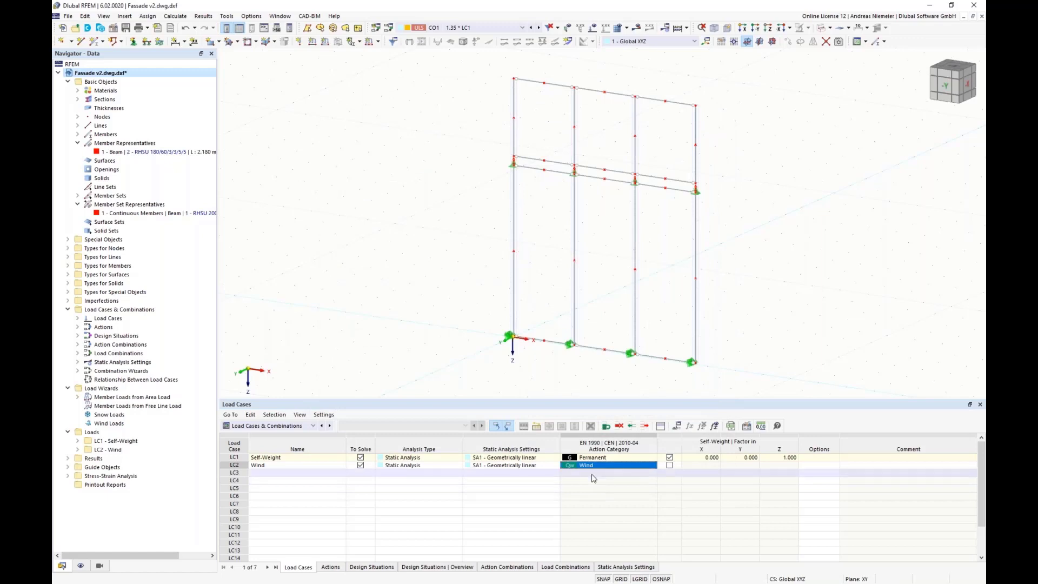
{"action": "left_click", "coordinate": [687, 28]}
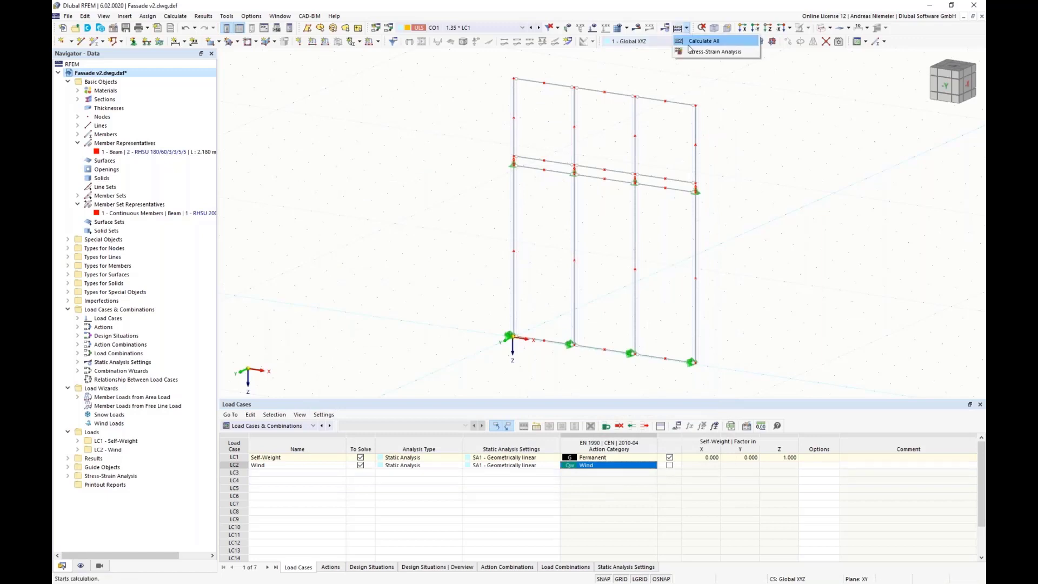
{"action": "left_click", "coordinate": [637, 74]}
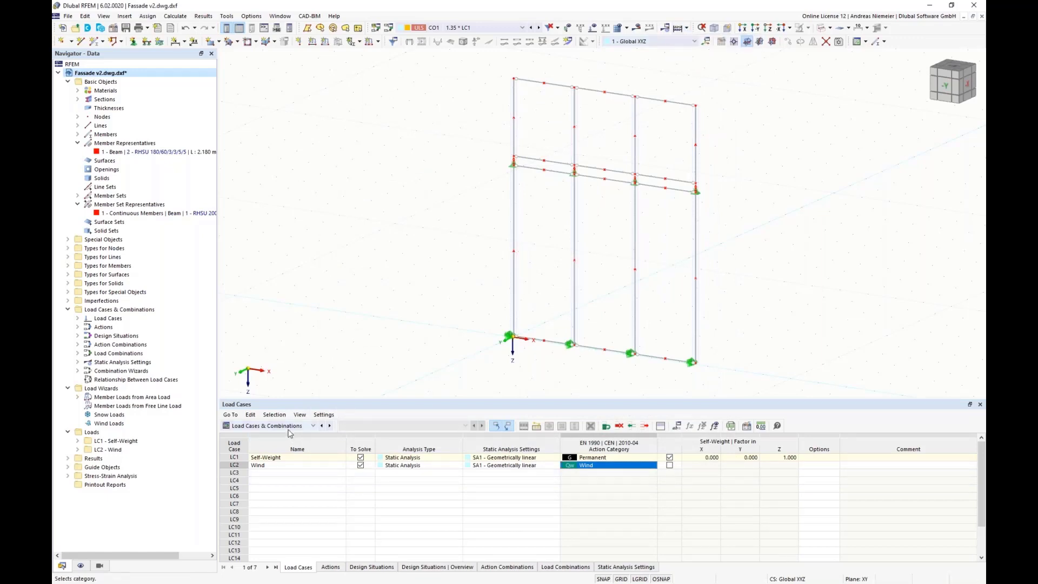
{"action": "left_click", "coordinate": [313, 426]}
{"action": "left_click", "coordinate": [322, 345]}
{"action": "left_click", "coordinate": [67, 310]}
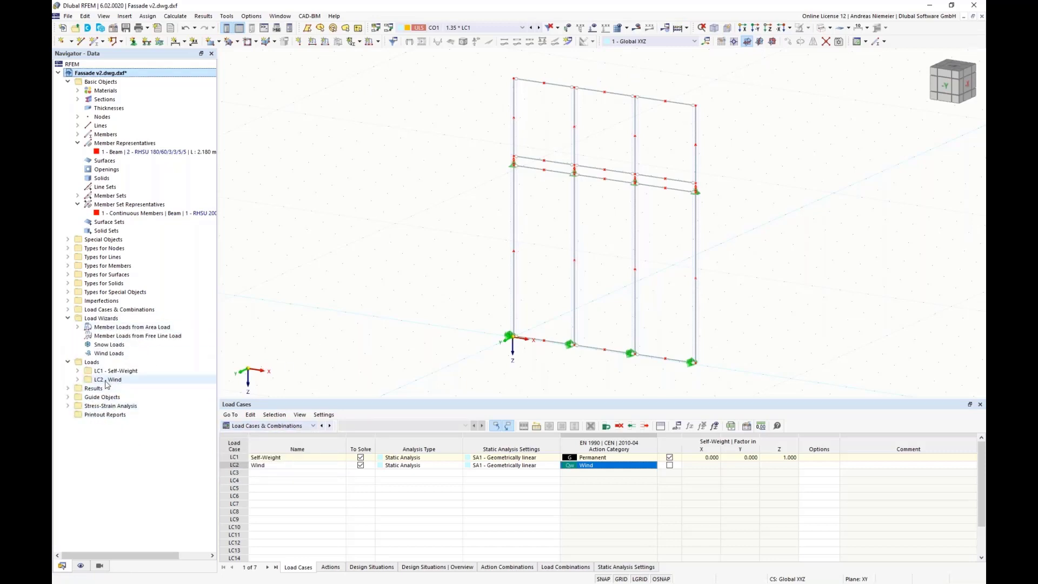
- Review the load combinations assigned to the ULS design situation DS1 and its activation for Stress-Strain Analysis
{"action": "left_click", "coordinate": [388, 28]}
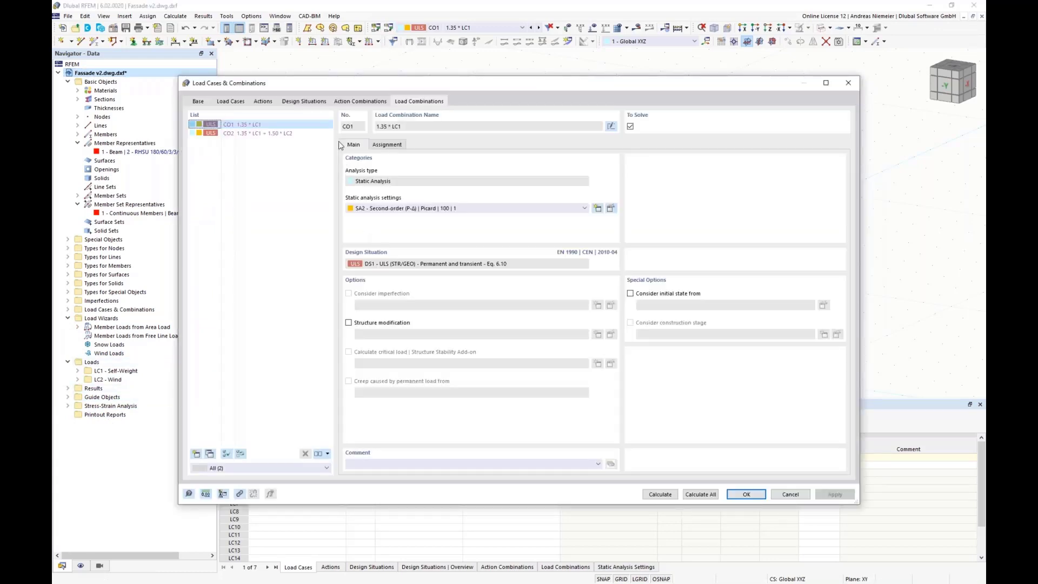
{"action": "left_click", "coordinate": [320, 103]}
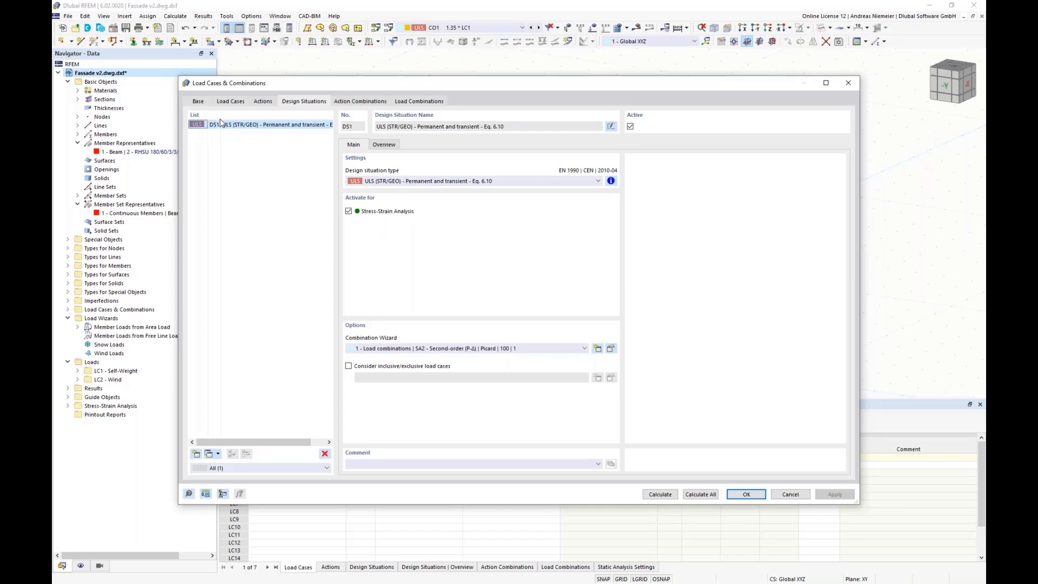
{"action": "left_click", "coordinate": [388, 146]}
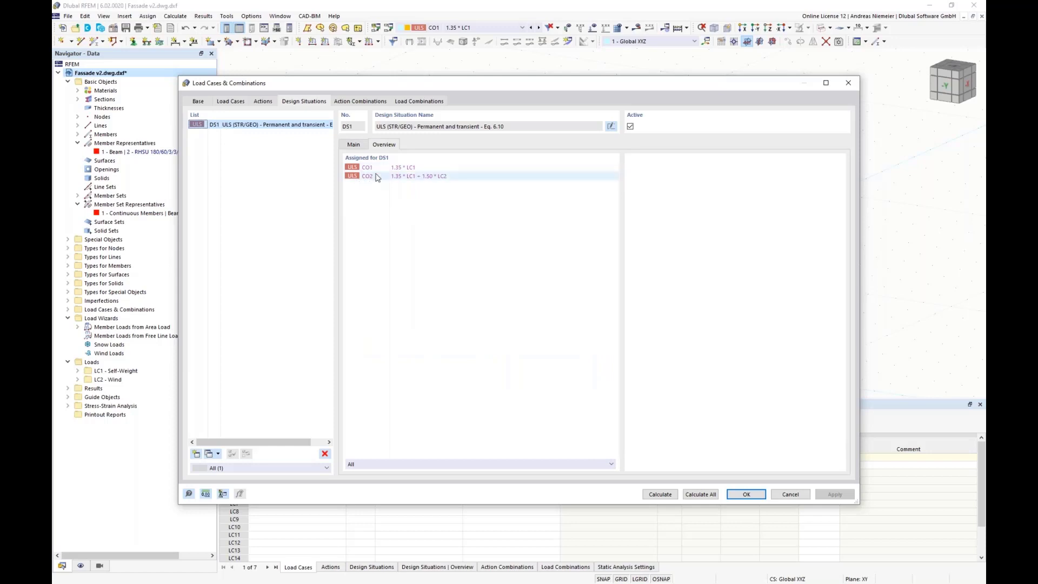
{"action": "left_click", "coordinate": [355, 147]}
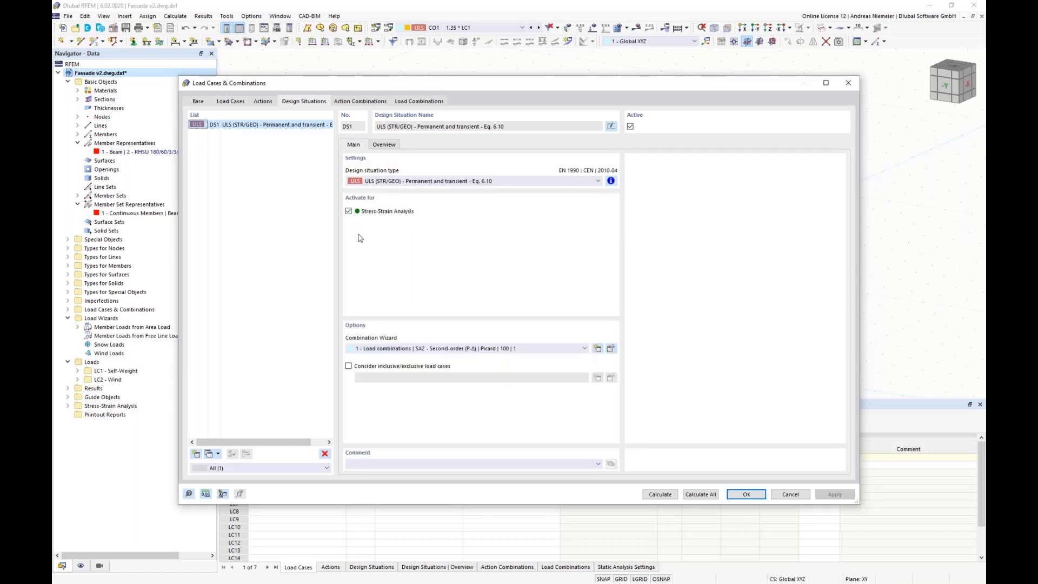
{"action": "left_click", "coordinate": [349, 212]}
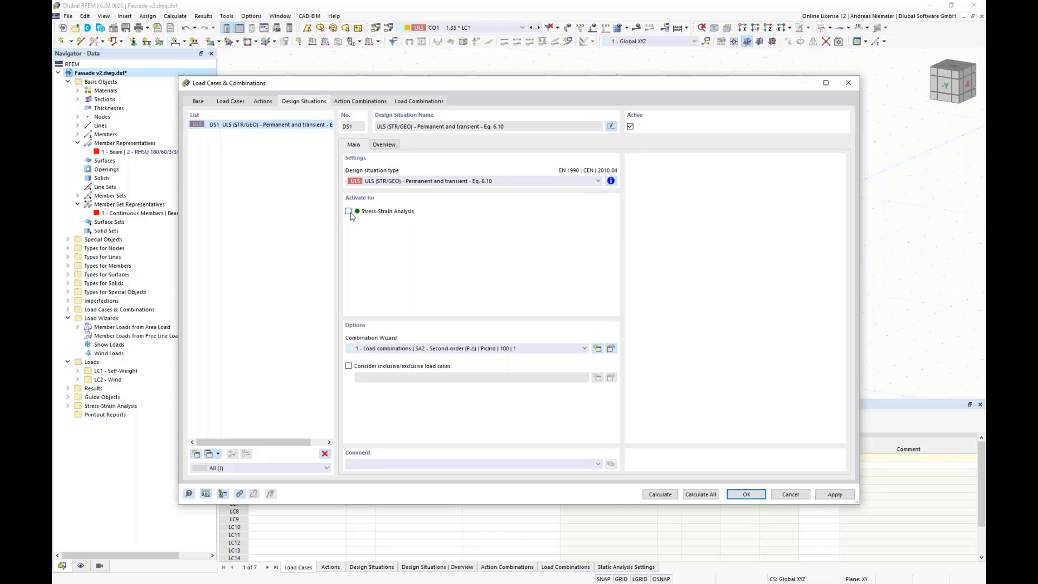
{"action": "left_click", "coordinate": [350, 212]}
- Calculate everything and display the Stress-Strain Analysis results on the facade members
{"action": "left_click", "coordinate": [706, 495]}
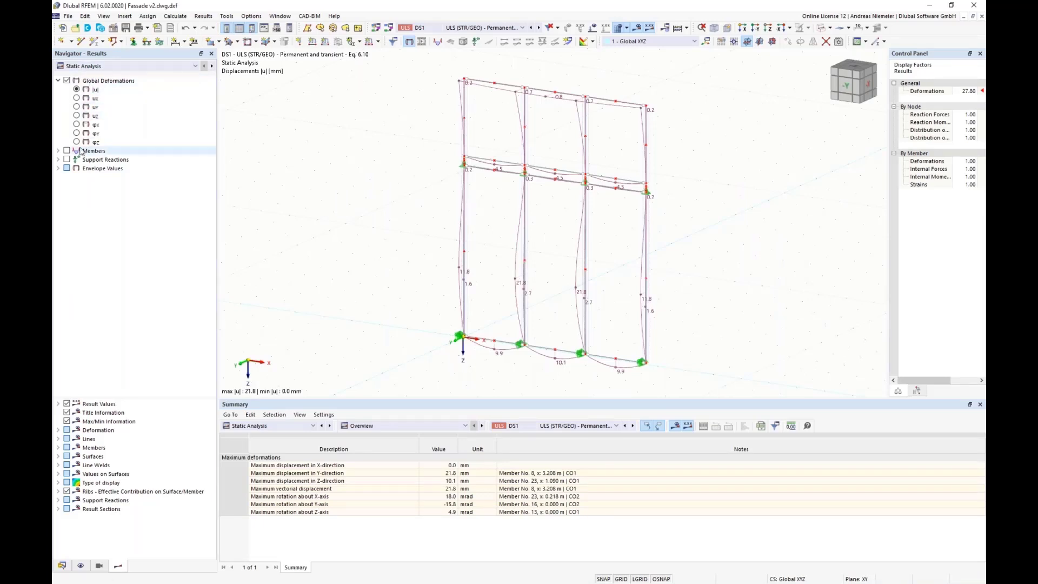
{"action": "left_click", "coordinate": [123, 66]}
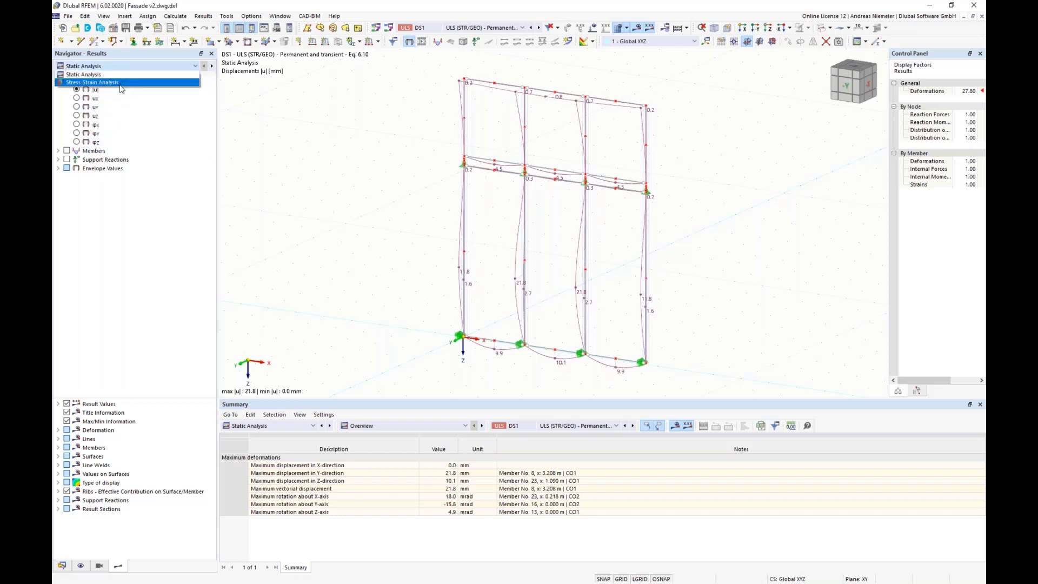
{"action": "left_click", "coordinate": [122, 82]}
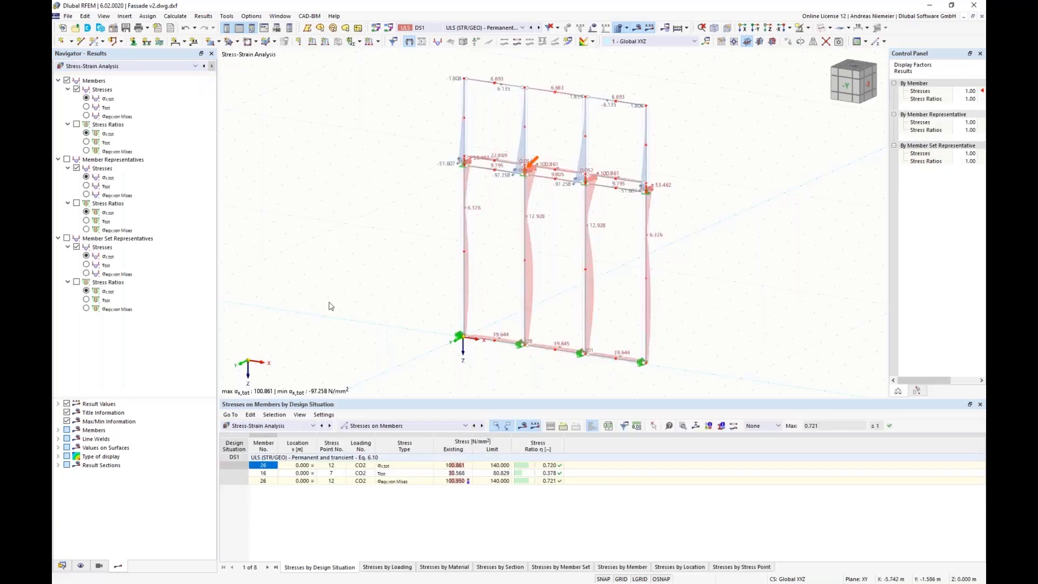
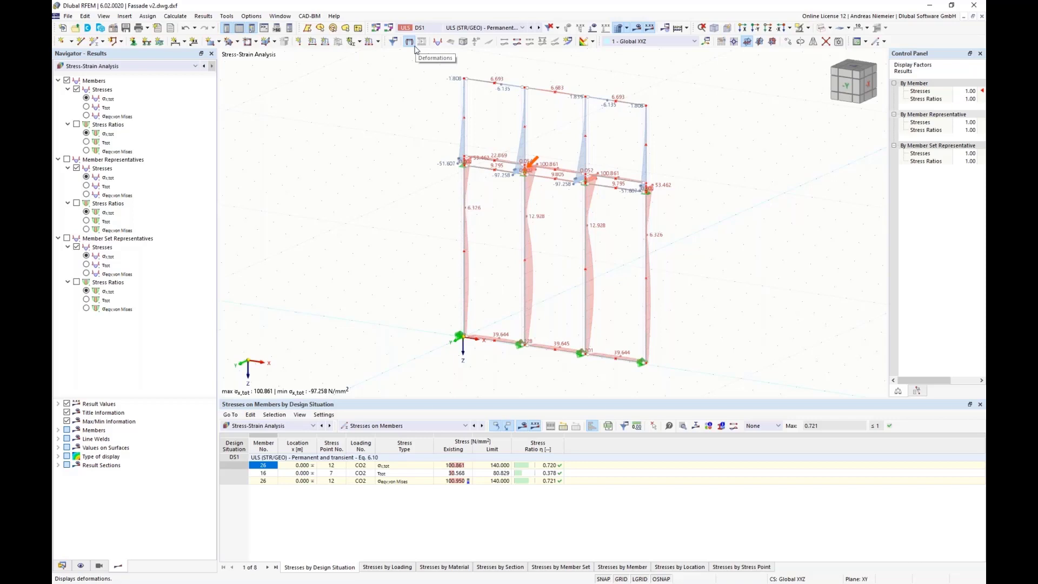
- Examine the stress-strain input data for design situations, objects to analyze for stresses and stress ranges, and materials
{"action": "left_click", "coordinate": [417, 426]}
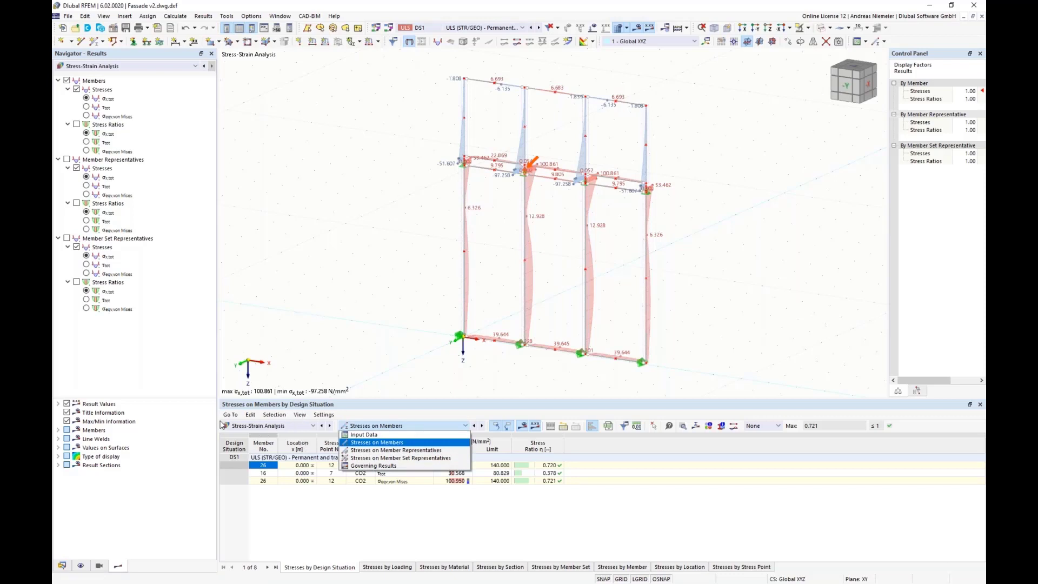
{"action": "left_click", "coordinate": [366, 439]}
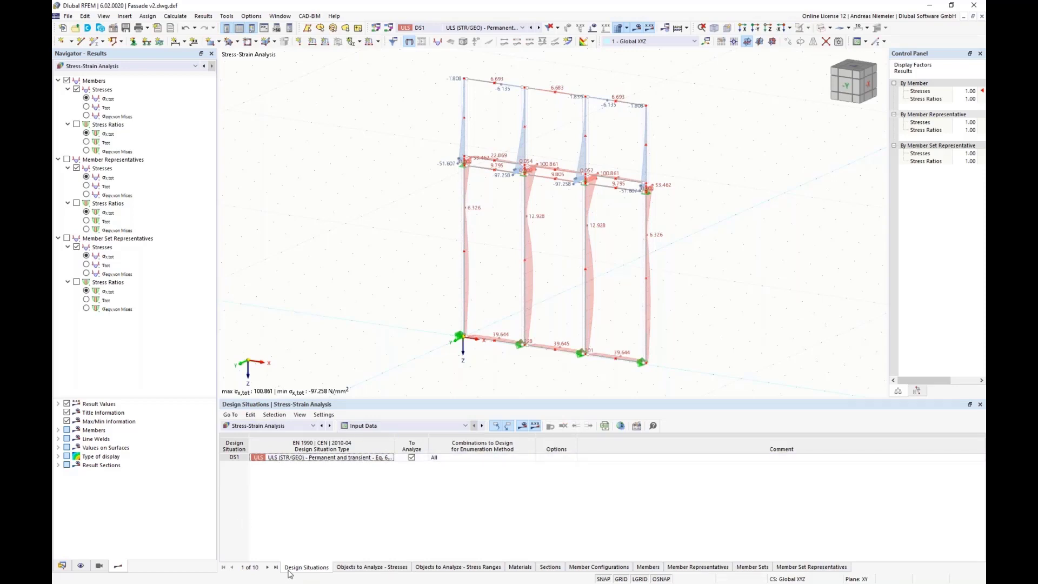
{"action": "left_click", "coordinate": [228, 459]}
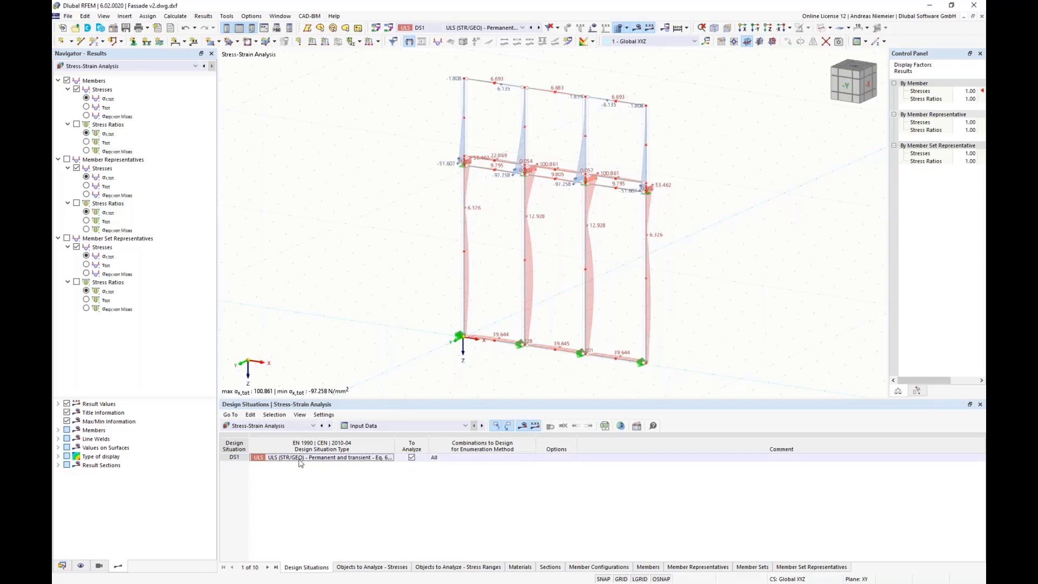
{"action": "left_click", "coordinate": [373, 567]}
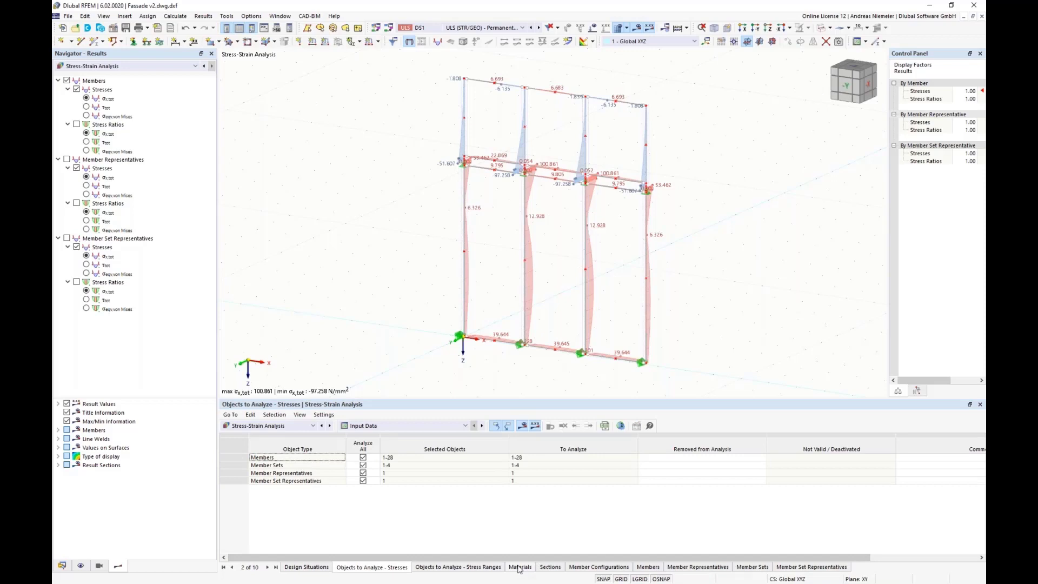
{"action": "left_click", "coordinate": [285, 465]}
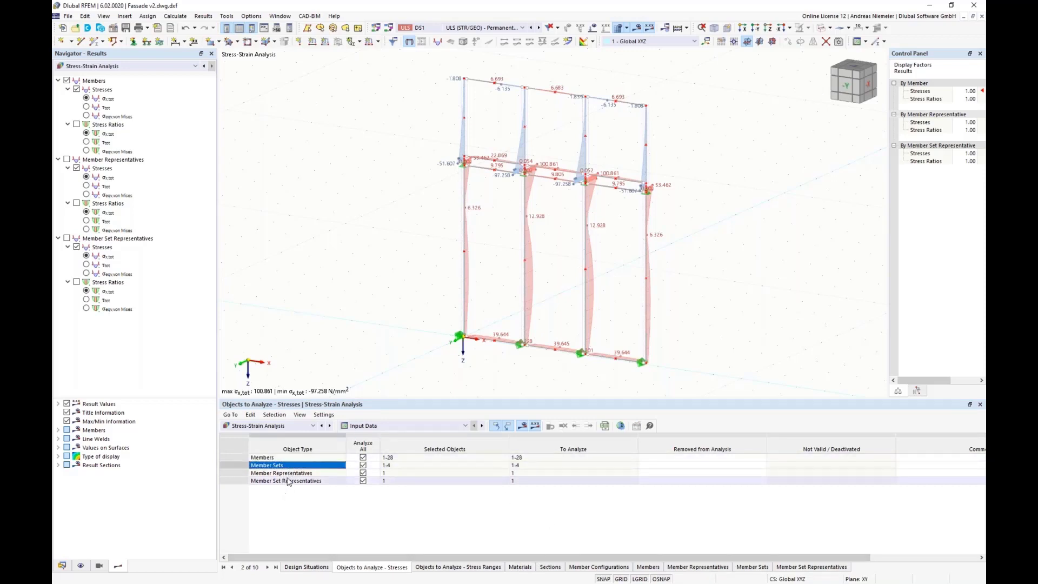
{"action": "left_click", "coordinate": [288, 475]}
{"action": "left_click", "coordinate": [303, 484]}
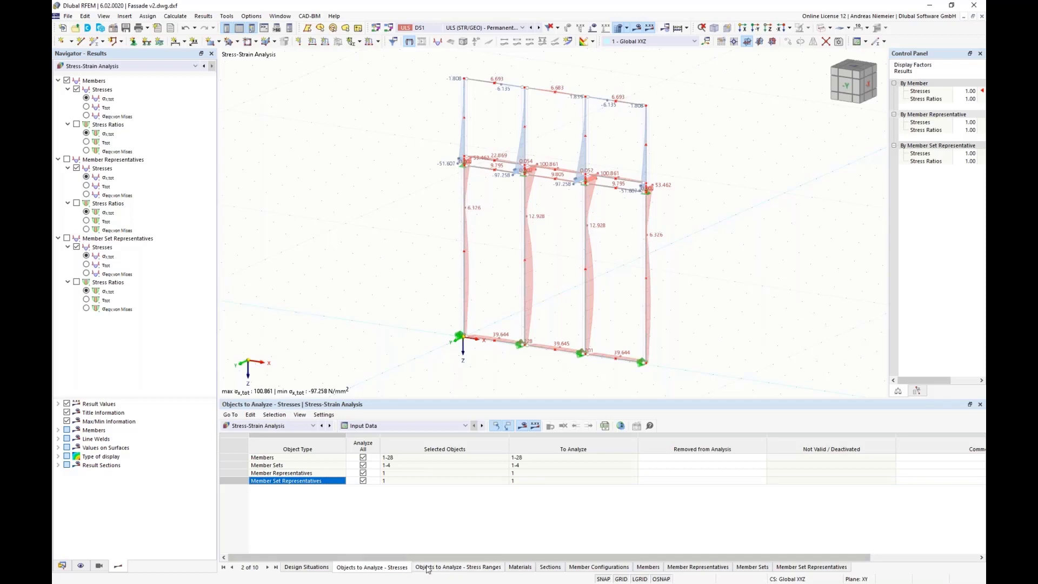
{"action": "left_click", "coordinate": [486, 569]}
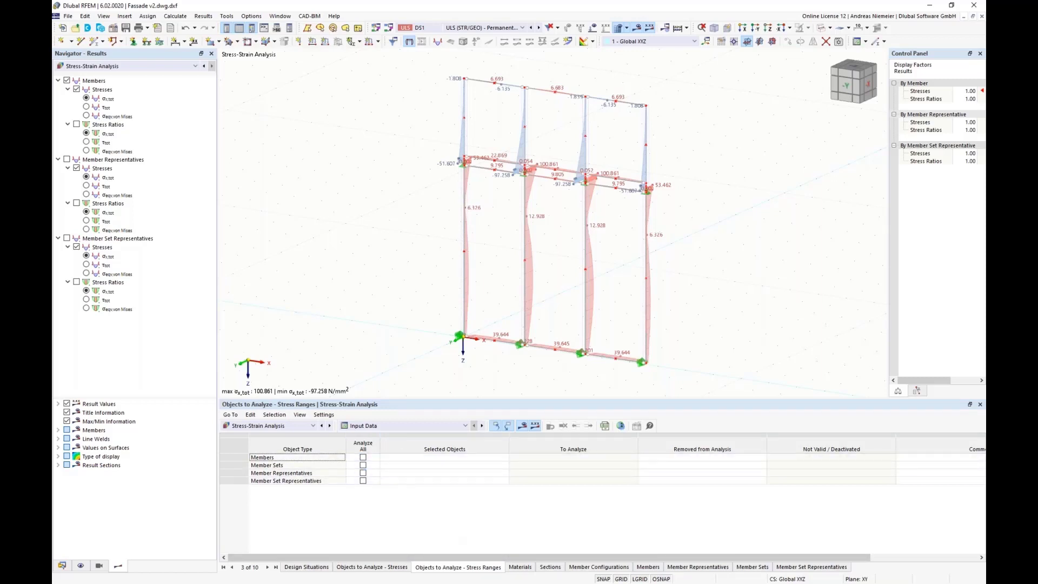
{"action": "left_click", "coordinate": [520, 567]}
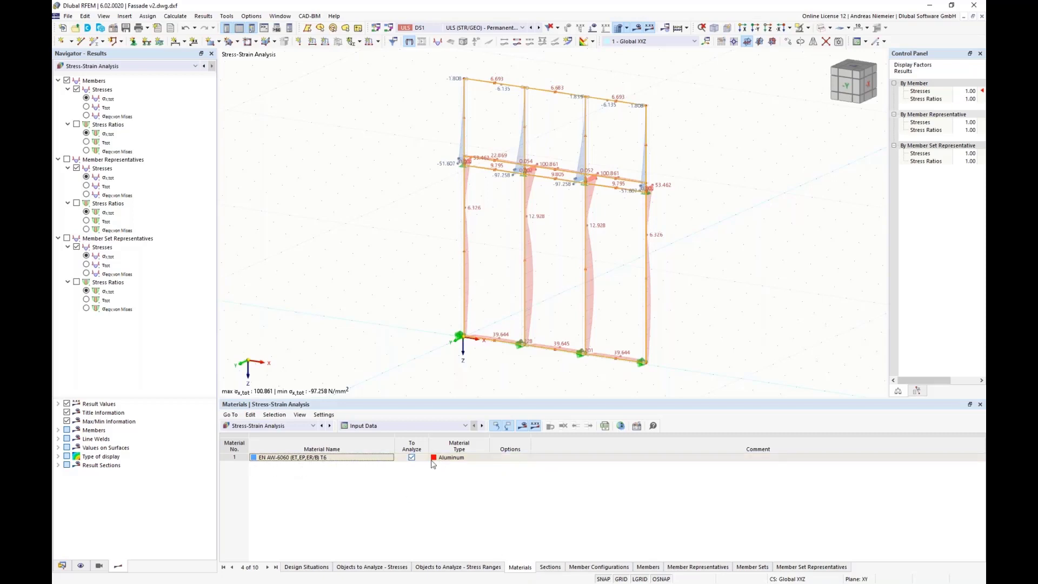
- Review the sections and member configurations in the stress-strain input data, and collapse the Member Representatives and Member Set Representatives results
{"action": "left_click", "coordinate": [551, 568]}
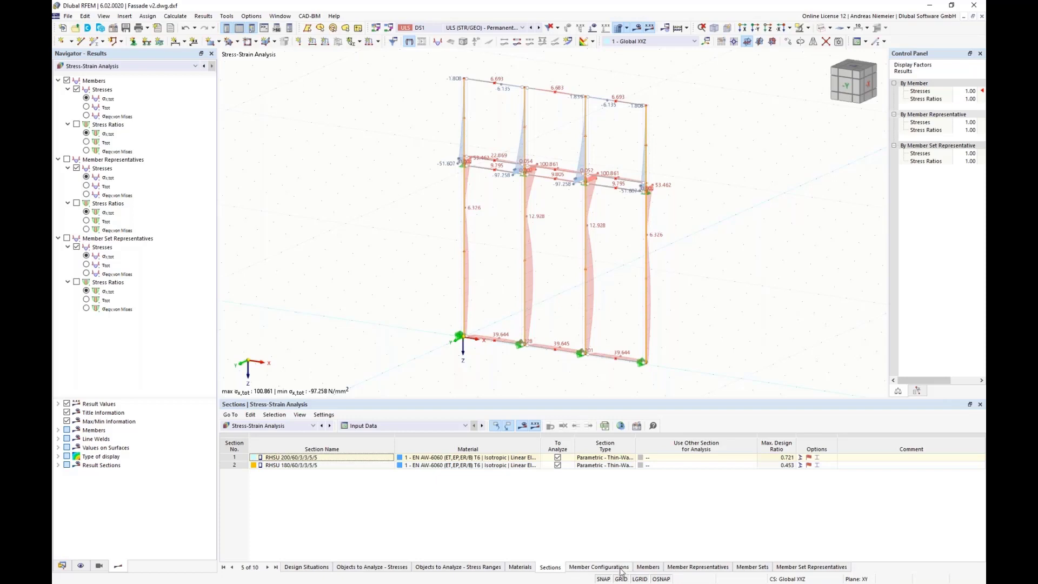
{"action": "left_click", "coordinate": [599, 567]}
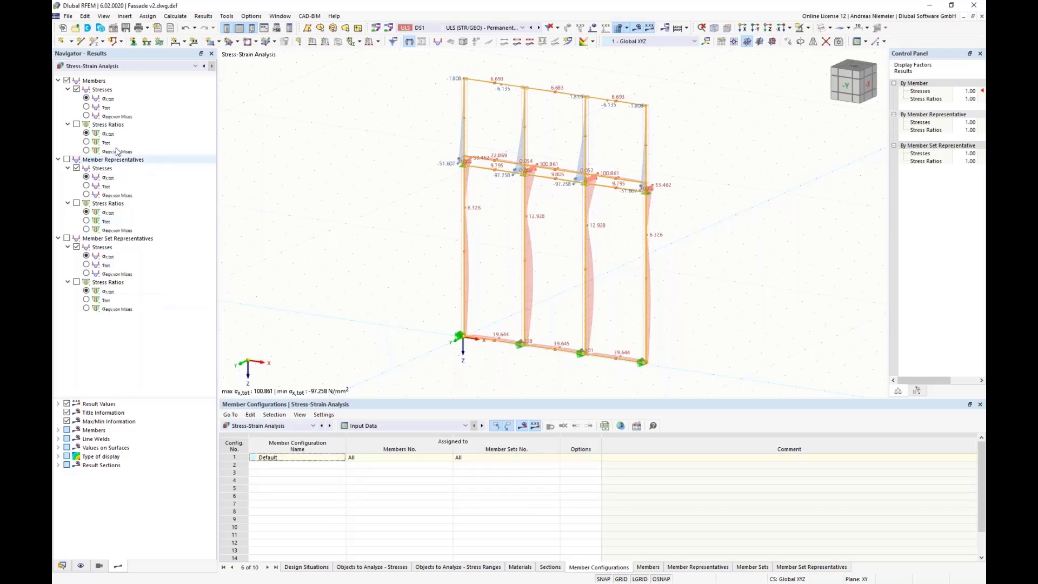
{"action": "left_click", "coordinate": [58, 80]}
{"action": "left_click", "coordinate": [57, 89]}
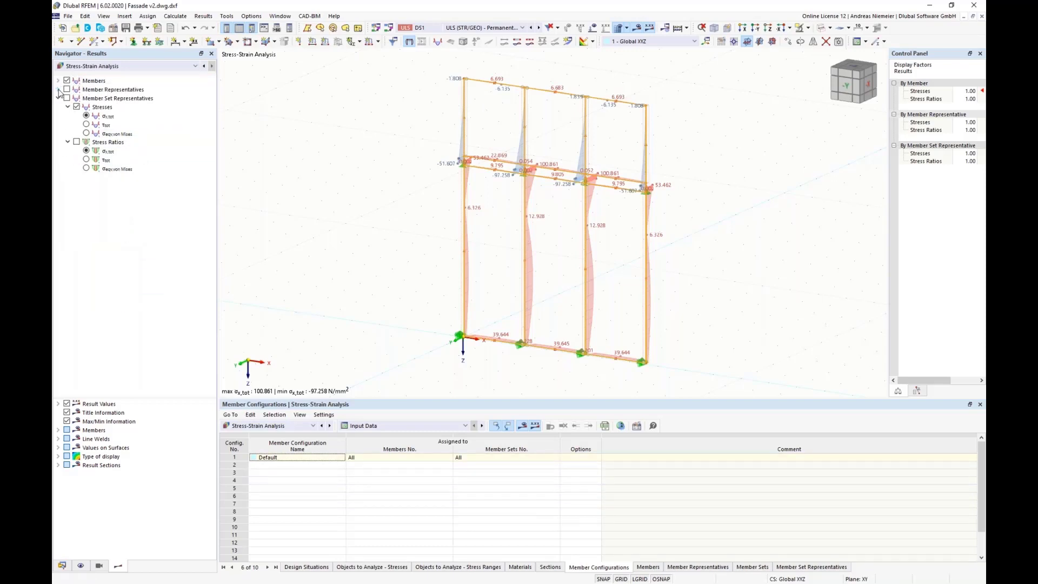
{"action": "left_click", "coordinate": [59, 98]}
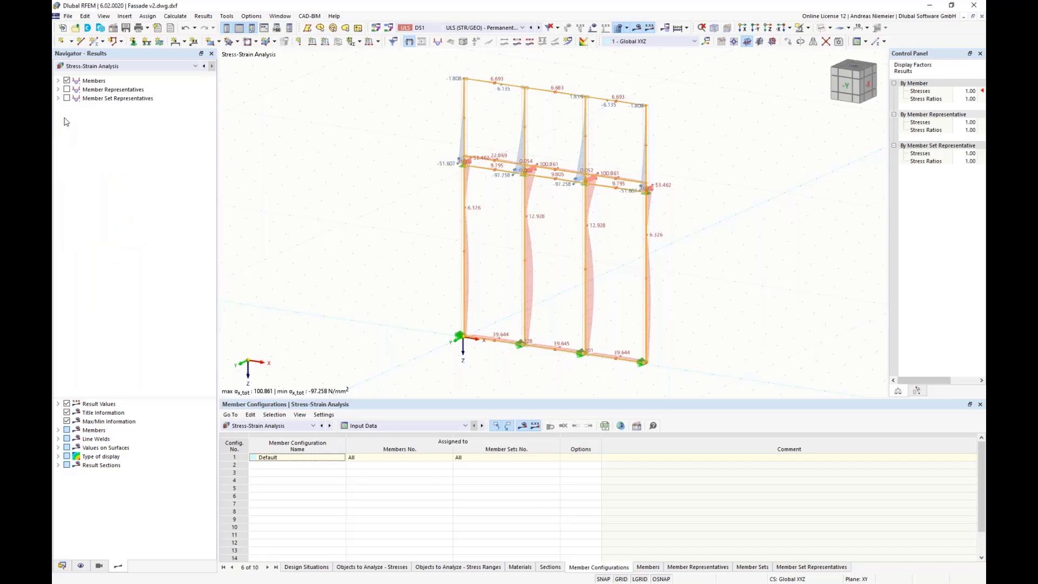
{"action": "left_click", "coordinate": [58, 81]}
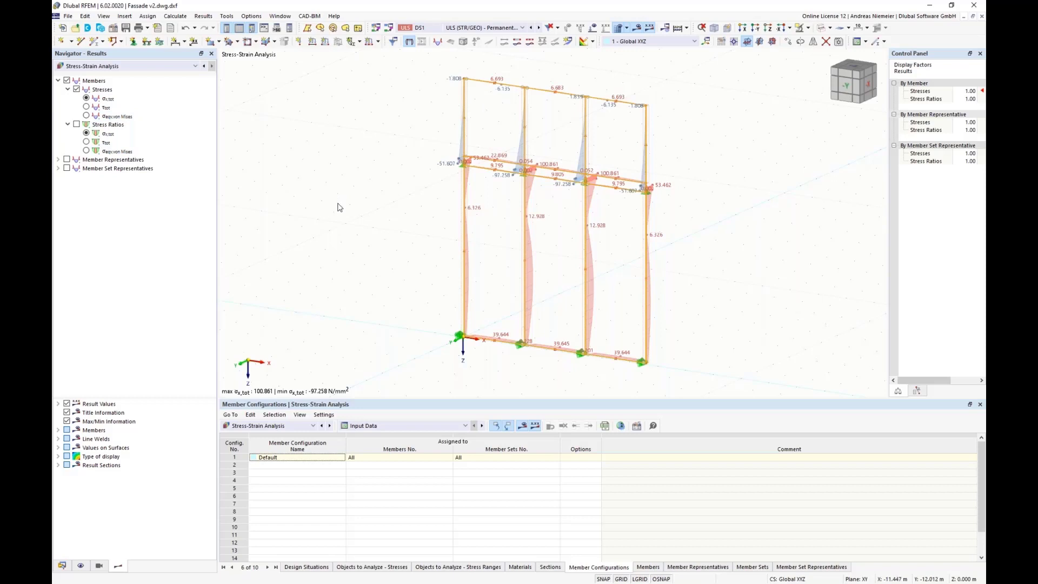
- In the Default member configuration, exclude total normal stress σx,tot and total shear stress τtot, leaving only the von Mises equivalent stress to calculate
{"action": "left_click", "coordinate": [520, 457]}
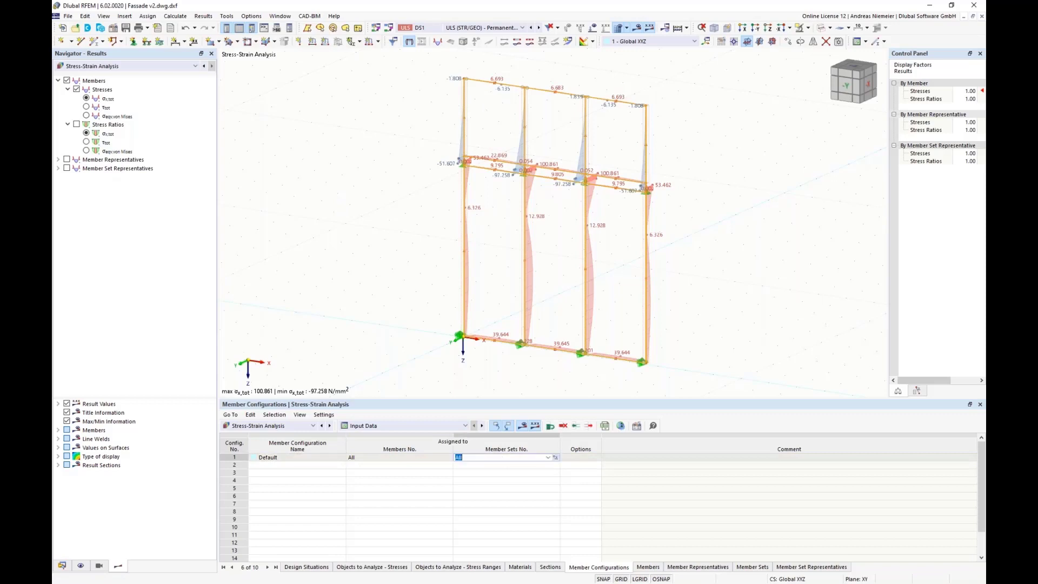
{"action": "left_click", "coordinate": [637, 427]}
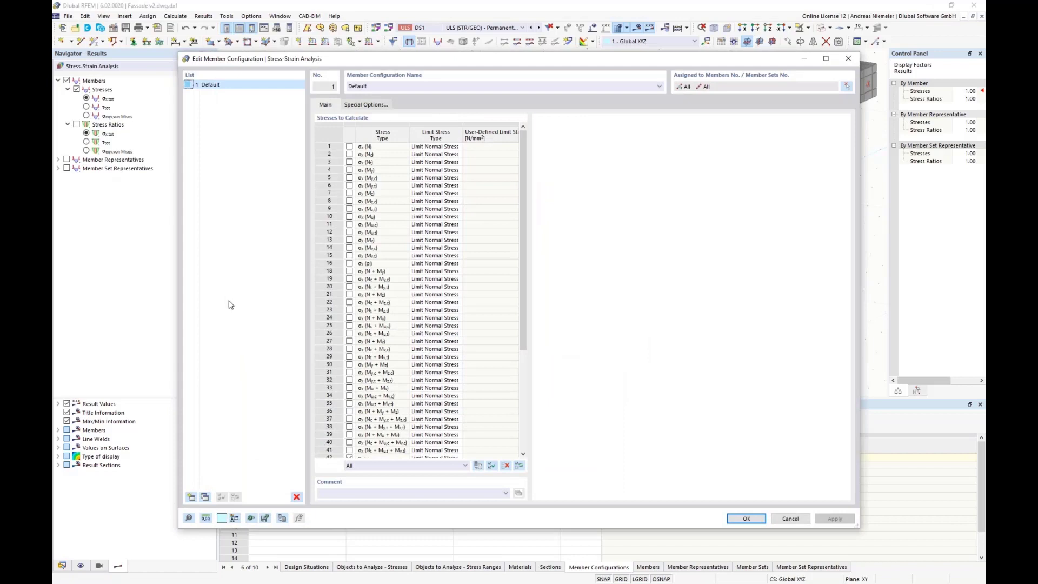
{"action": "scroll", "coordinate": [372, 334], "scroll_direction": "down", "scroll_amount": 6}
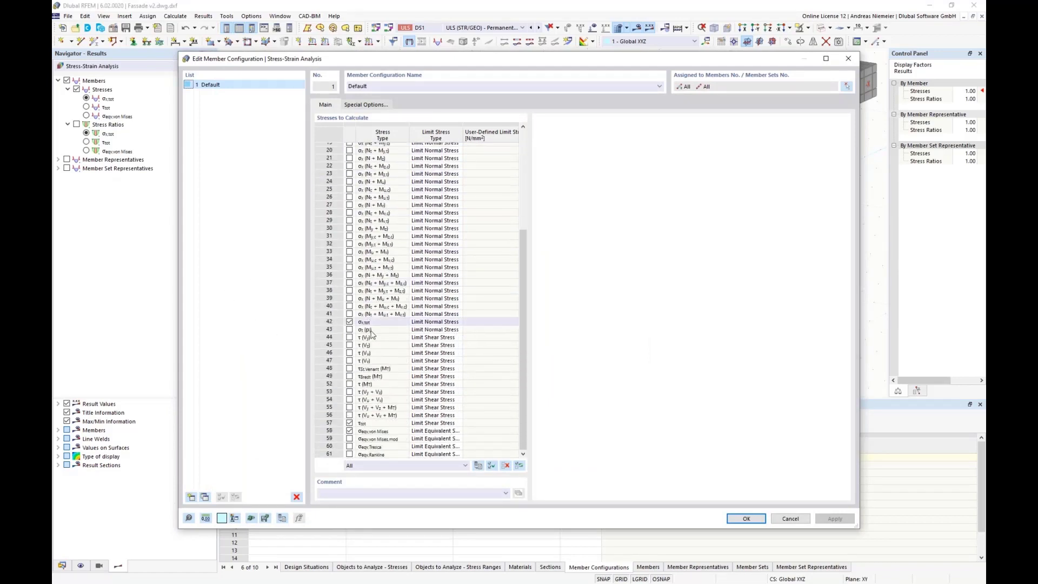
{"action": "scroll", "coordinate": [372, 334], "scroll_direction": "up", "scroll_amount": 4}
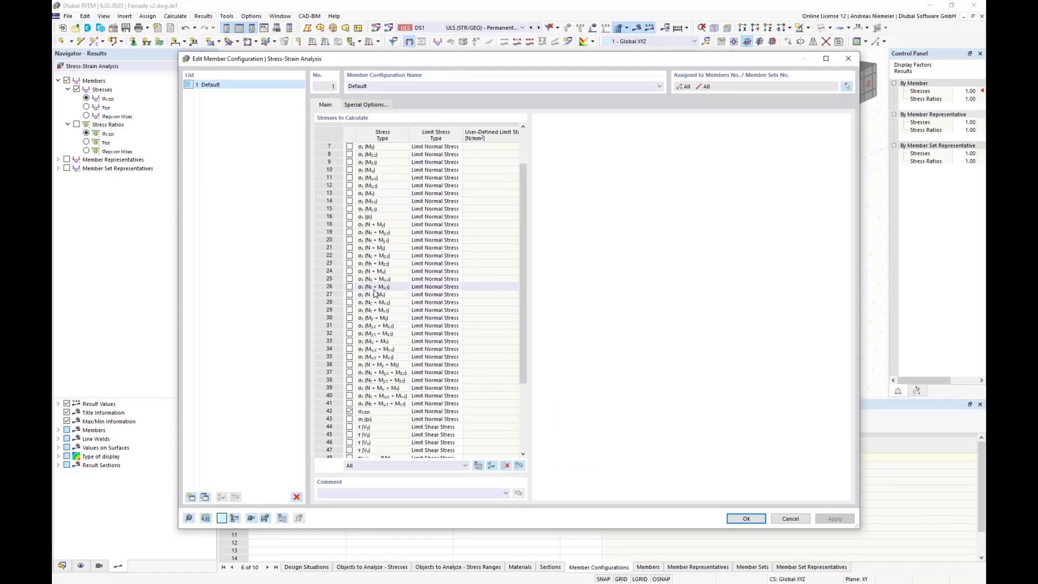
{"action": "scroll", "coordinate": [374, 281], "scroll_direction": "up", "scroll_amount": 2}
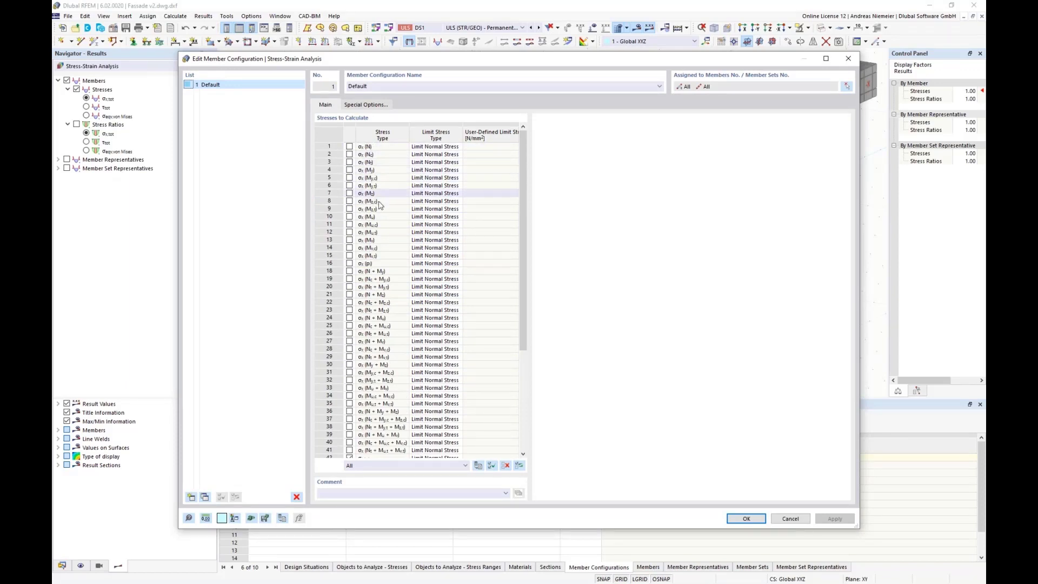
{"action": "scroll", "coordinate": [362, 270], "scroll_direction": "down", "scroll_amount": 6}
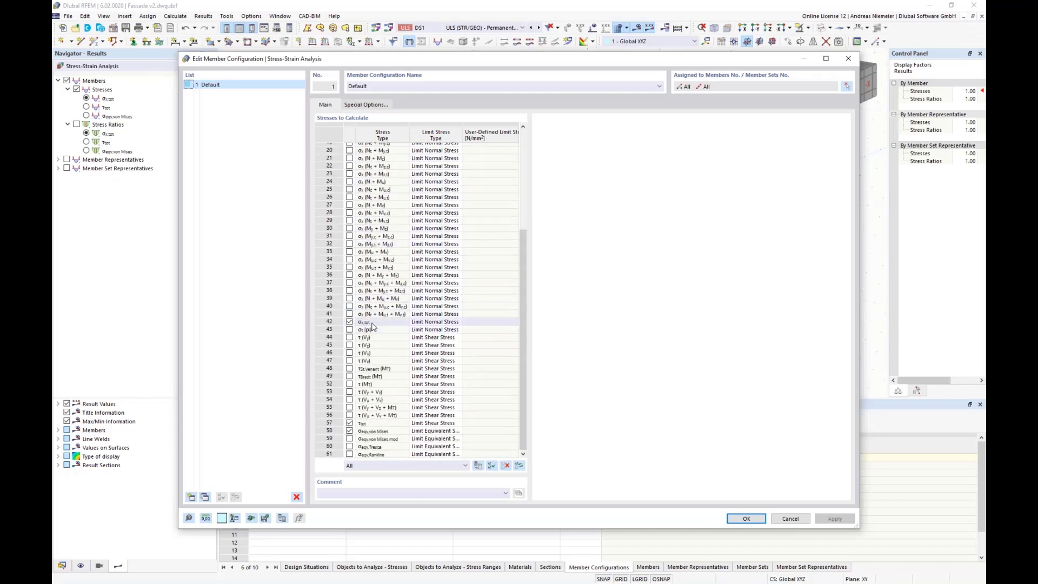
{"action": "left_click", "coordinate": [349, 323]}
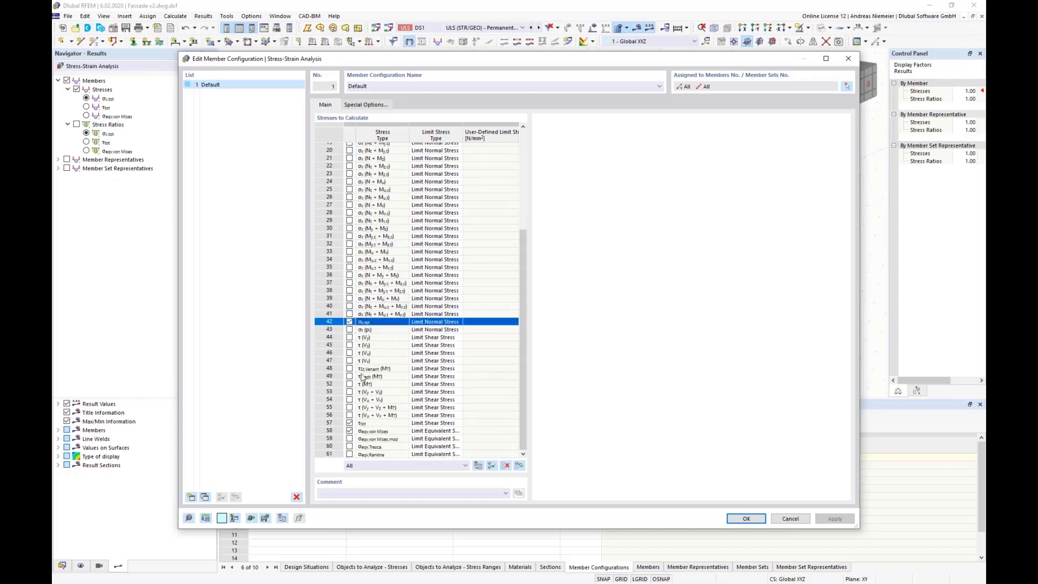
{"action": "left_click", "coordinate": [349, 423]}
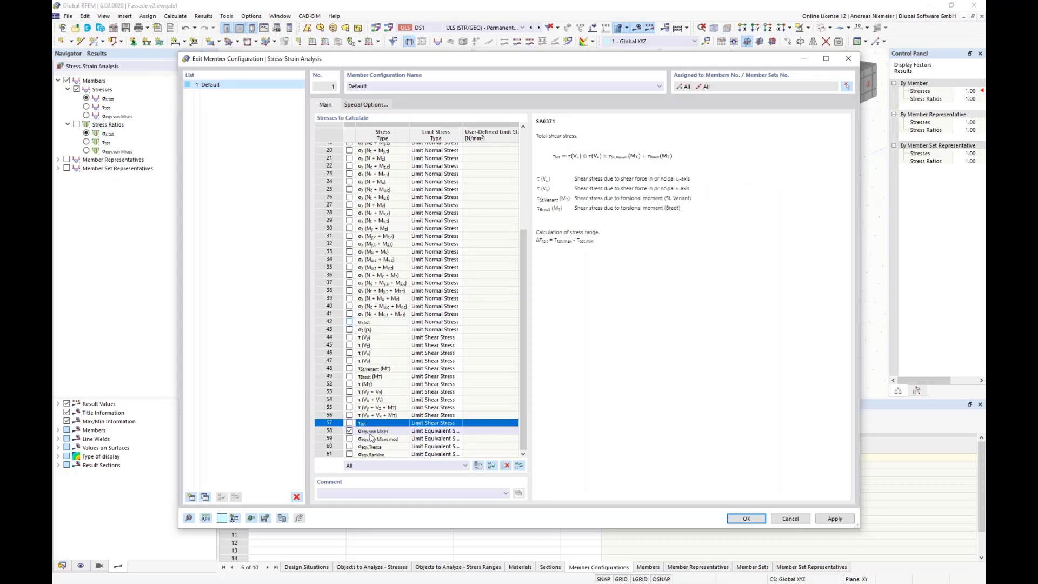
{"action": "left_click", "coordinate": [427, 432]}
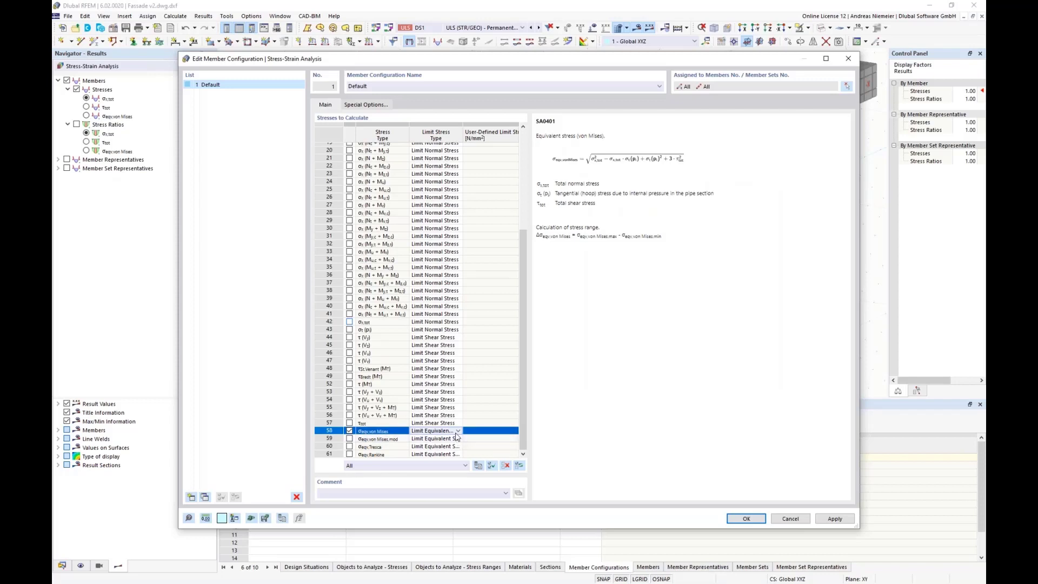
{"action": "left_click", "coordinate": [458, 431]}
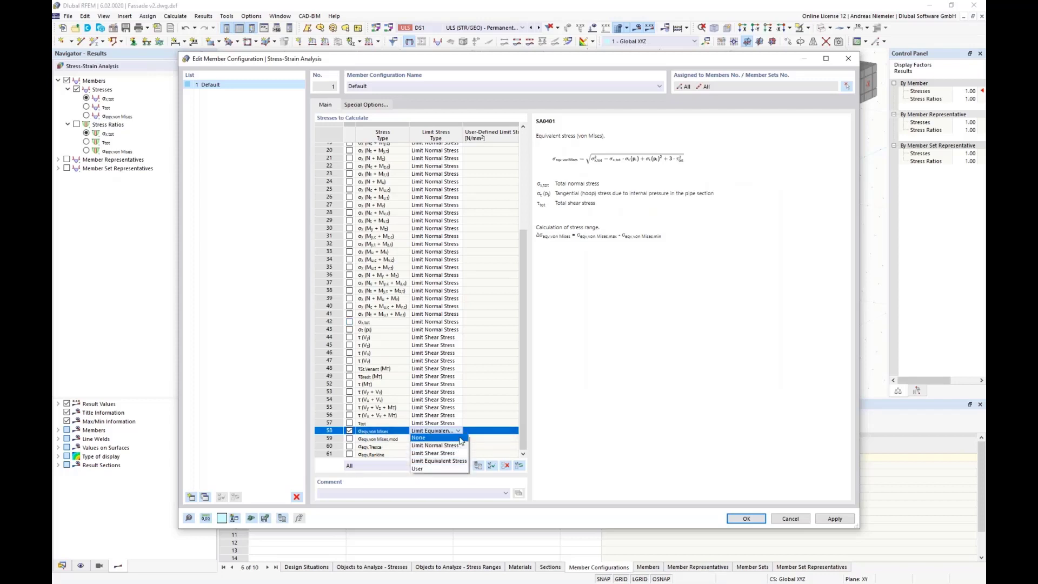
{"action": "left_click", "coordinate": [459, 431]}
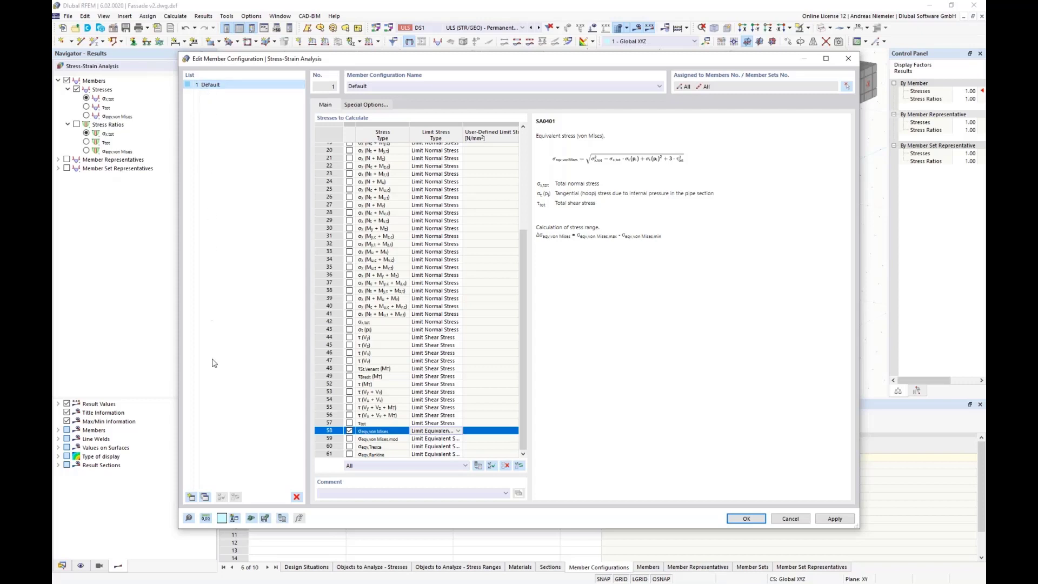
- Rename the Default member configuration as Mises
{"action": "left_click", "coordinate": [388, 90]}
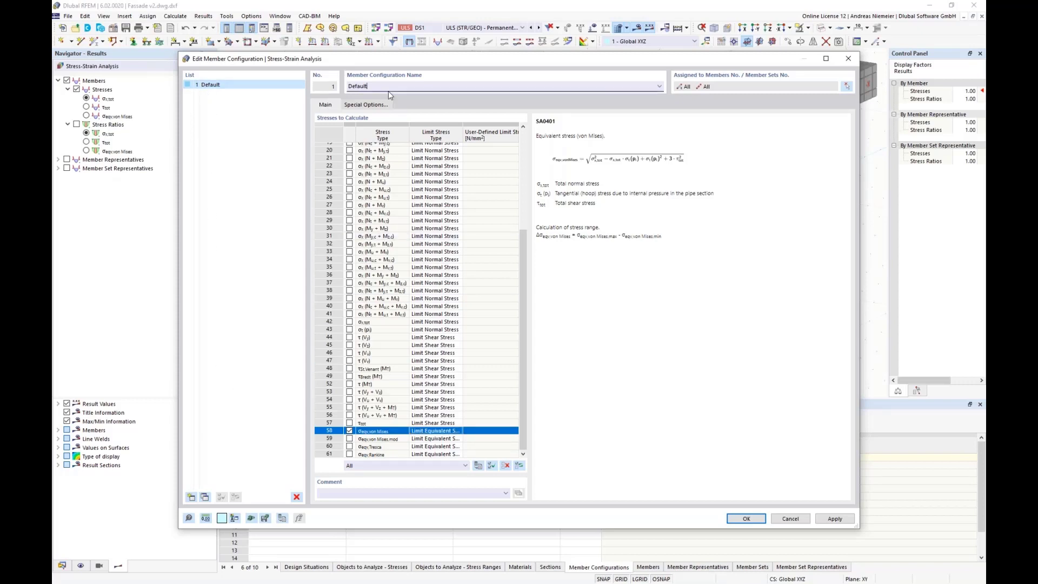
{"action": "key", "text": "BackSpace"}
{"action": "key", "text": "BackSpace"}
{"action": "key", "text": "BackSpace"}
{"action": "key", "text": "BackSpace"}
- Copy the Mises member configuration and name the copy Tresca
{"action": "left_click", "coordinate": [205, 496]}
{"action": "left_click", "coordinate": [377, 91]}
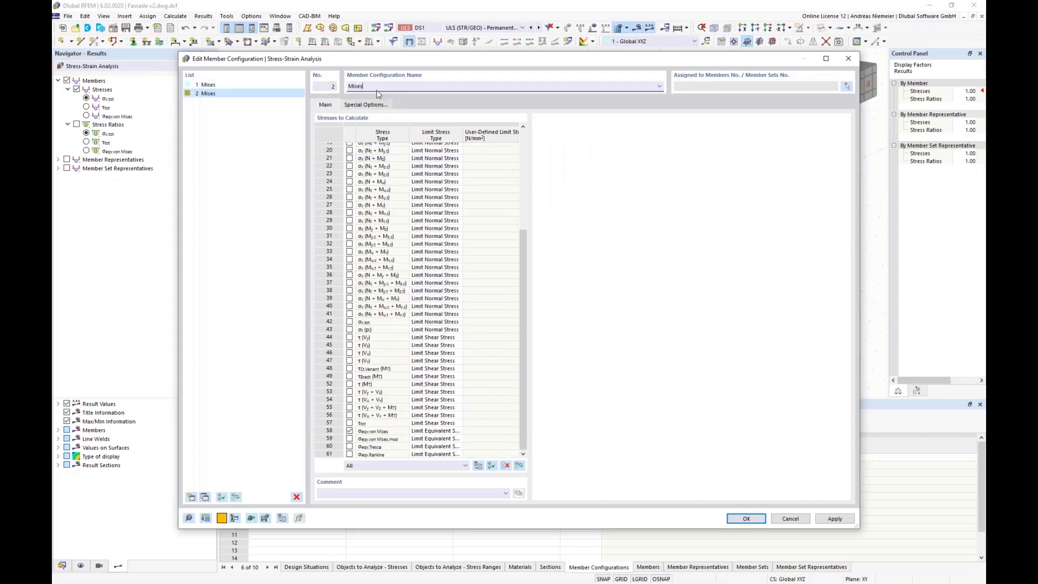
{"action": "key", "text": "shift+Home"}
{"action": "type", "text": "Tr"}
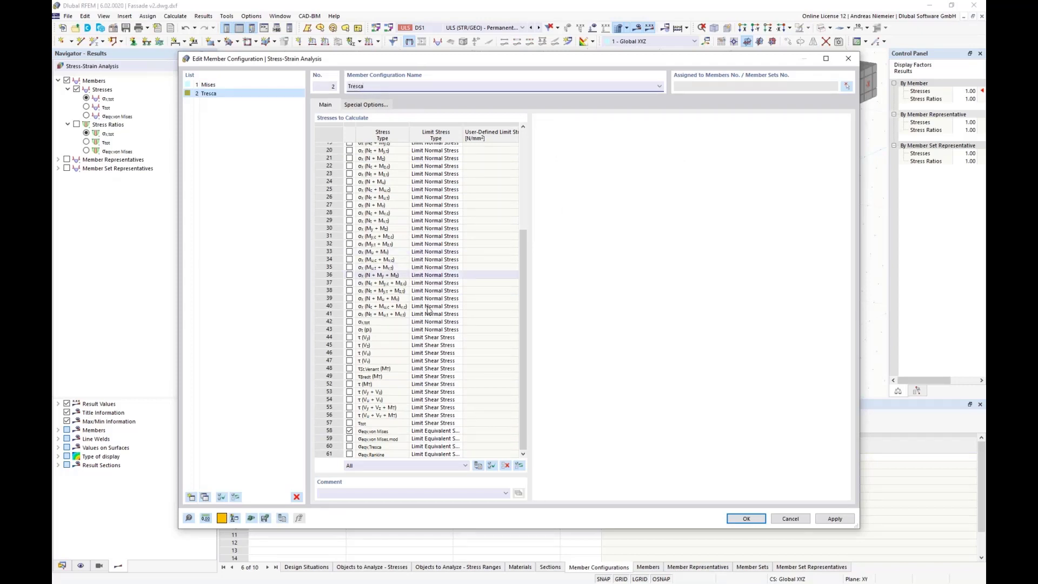
- Replace the von Mises equivalent stress with the Tresca equivalent stress in the Tresca configuration and accept deleting the existing stress-strain results
{"action": "left_click", "coordinate": [349, 431]}
{"action": "left_click", "coordinate": [349, 446]}
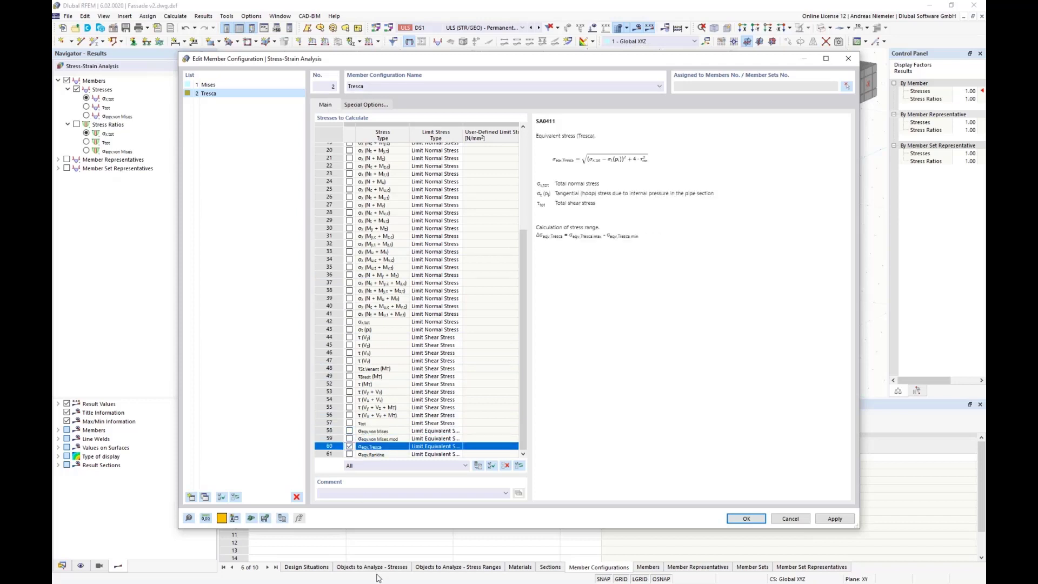
{"action": "left_click", "coordinate": [754, 520]}
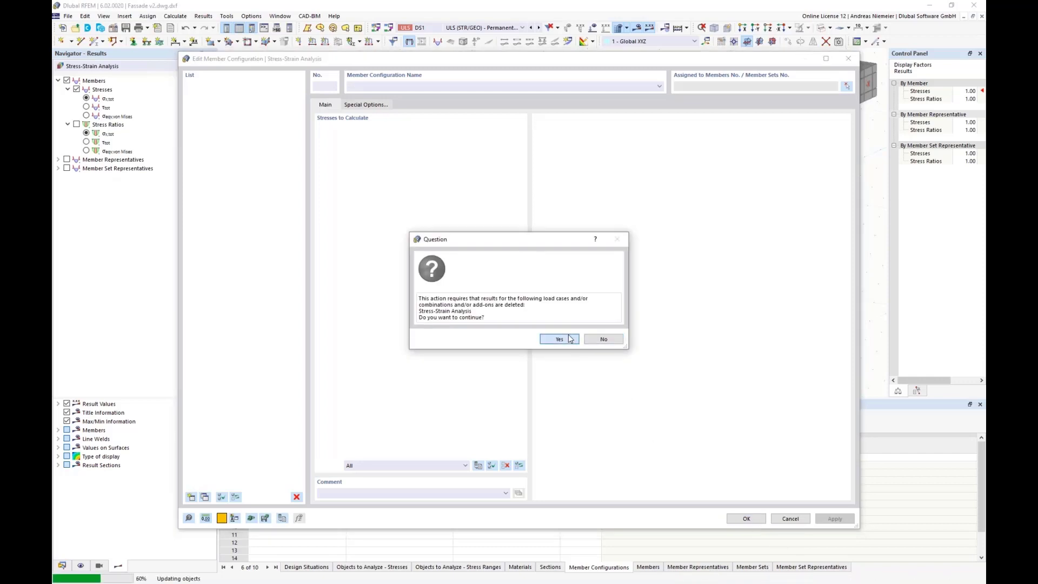
{"action": "left_click", "coordinate": [572, 344]}
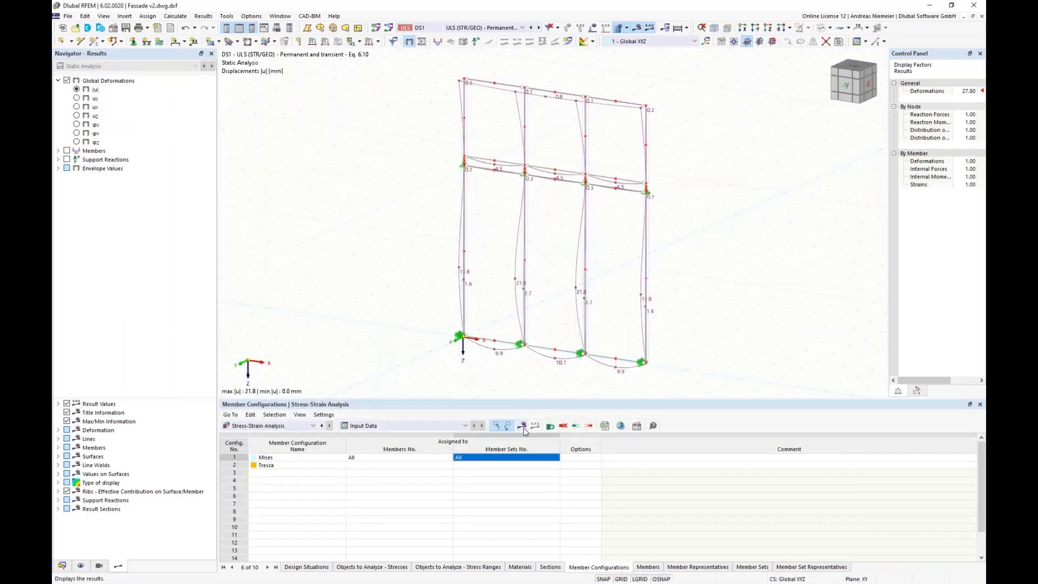
- Assign the four lower vertical facade members, 6,8,10,12, to the Tresca member configuration
{"action": "double_click", "coordinate": [292, 466]}
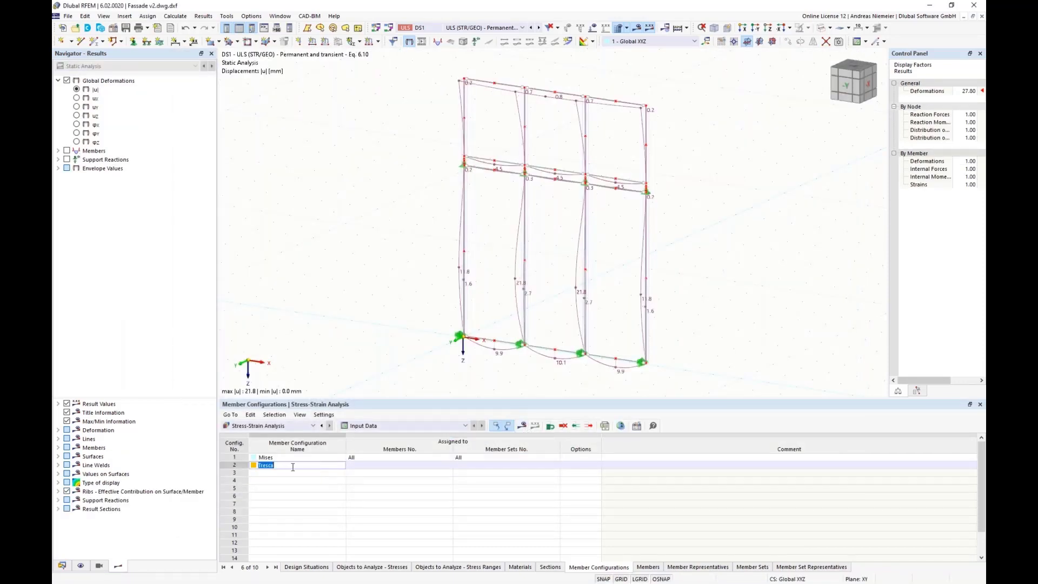
{"action": "left_click", "coordinate": [372, 466]}
{"action": "left_click", "coordinate": [444, 469]}
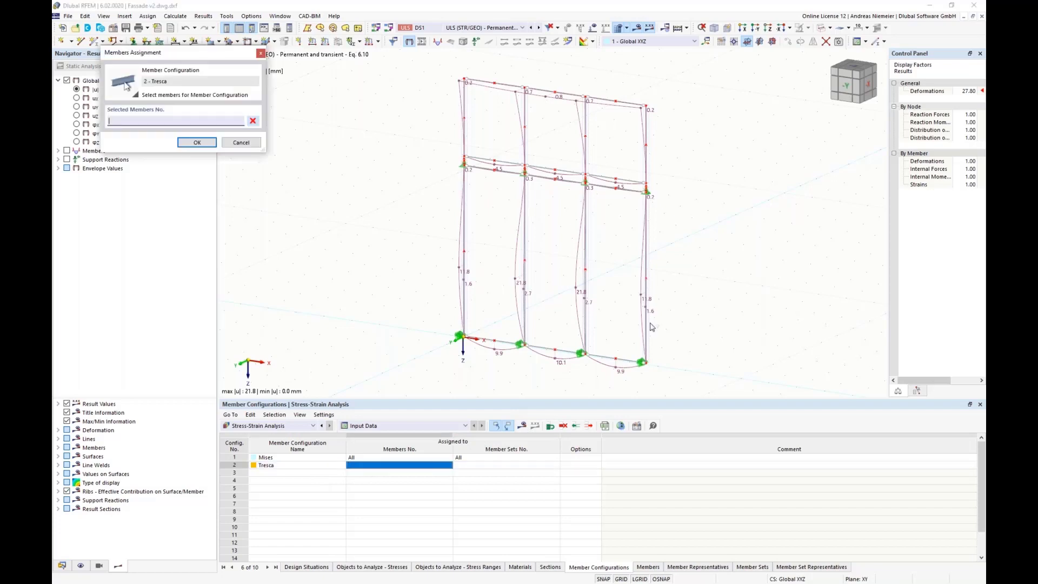
{"action": "left_click_drag", "start_coordinate": [677, 298], "coordinate": [425, 250]}
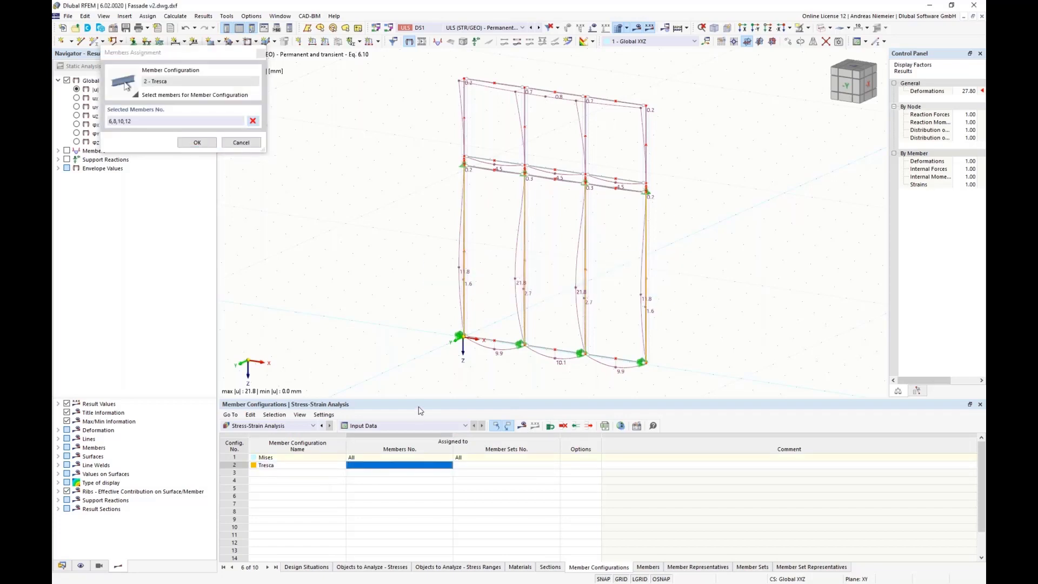
{"action": "left_click", "coordinate": [197, 143]}
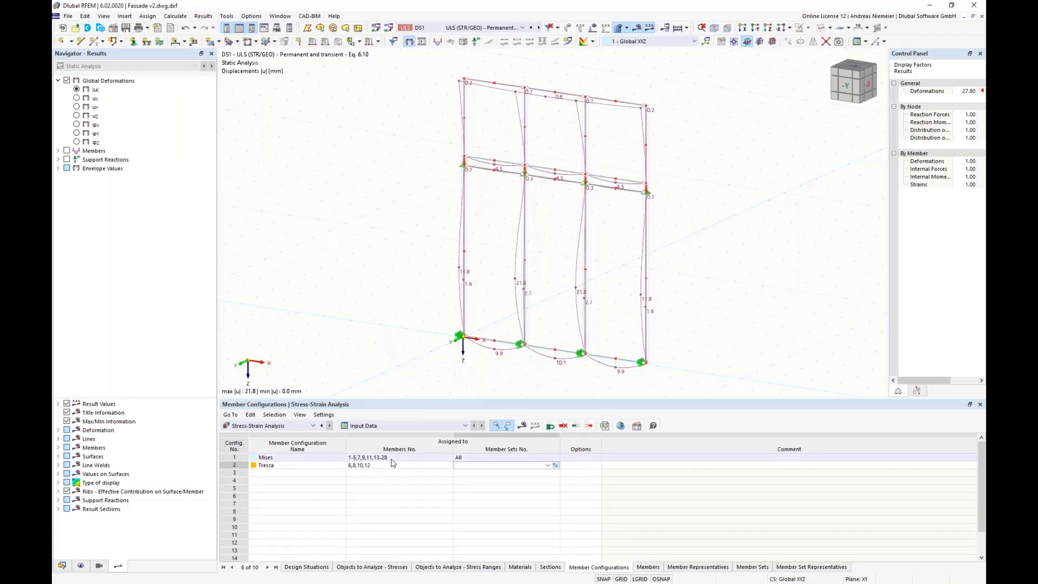
- Check which members are assigned to the Mises and Tresca configurations, including the configuration of member 6
{"action": "left_click", "coordinate": [359, 458]}
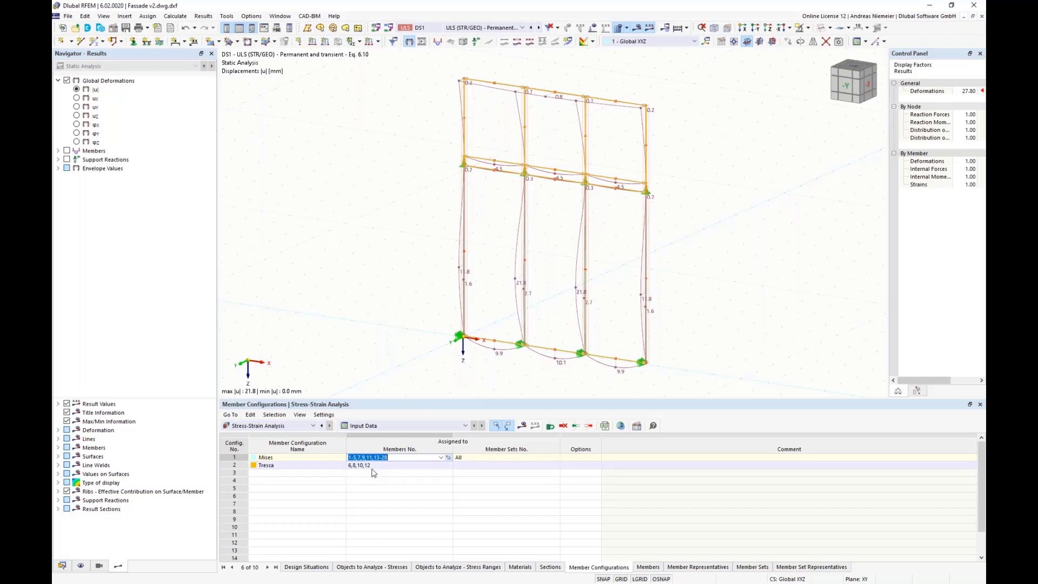
{"action": "key", "text": "Down"}
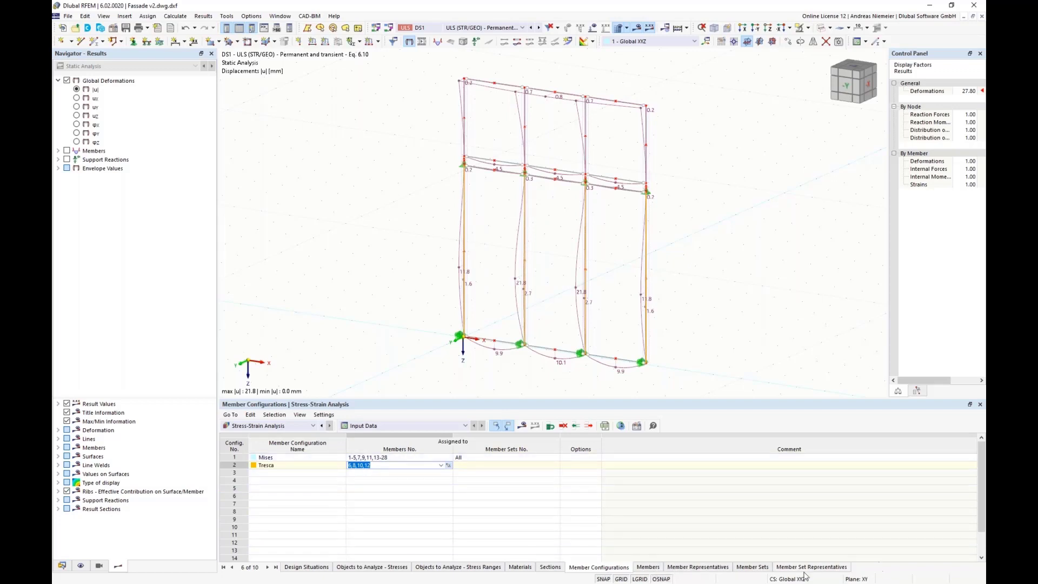
{"action": "left_click", "coordinate": [652, 568]}
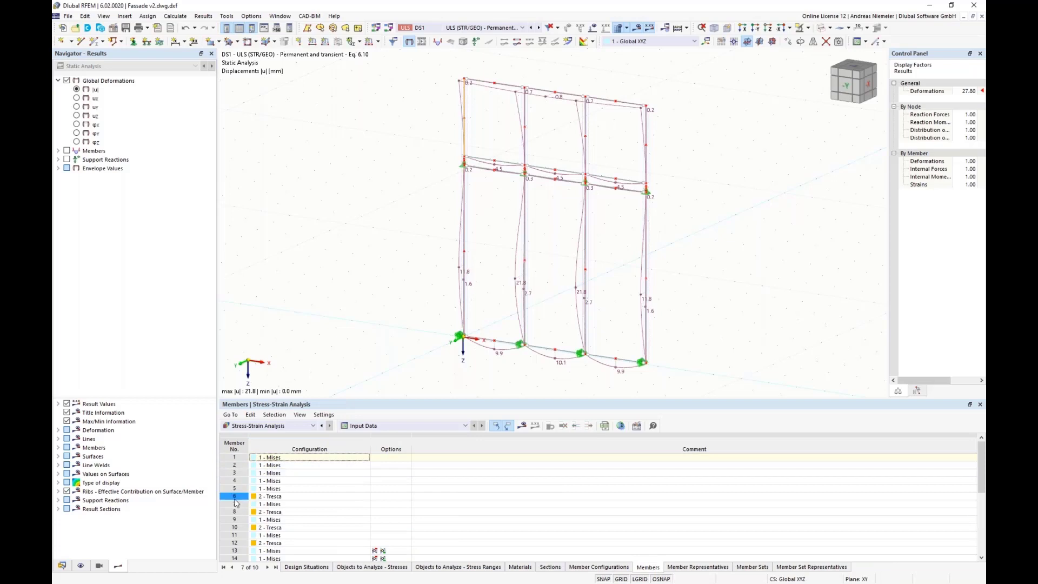
{"action": "left_click", "coordinate": [273, 497]}
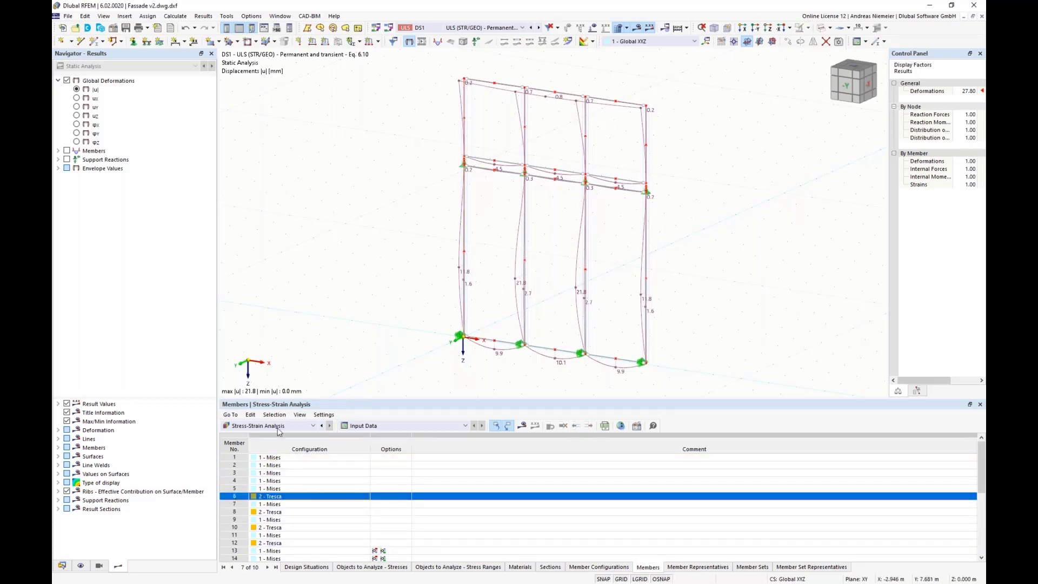
- Calculate the Stress-Strain Analysis and display the von Mises equivalent stresses on the members
{"action": "left_click", "coordinate": [523, 426]}
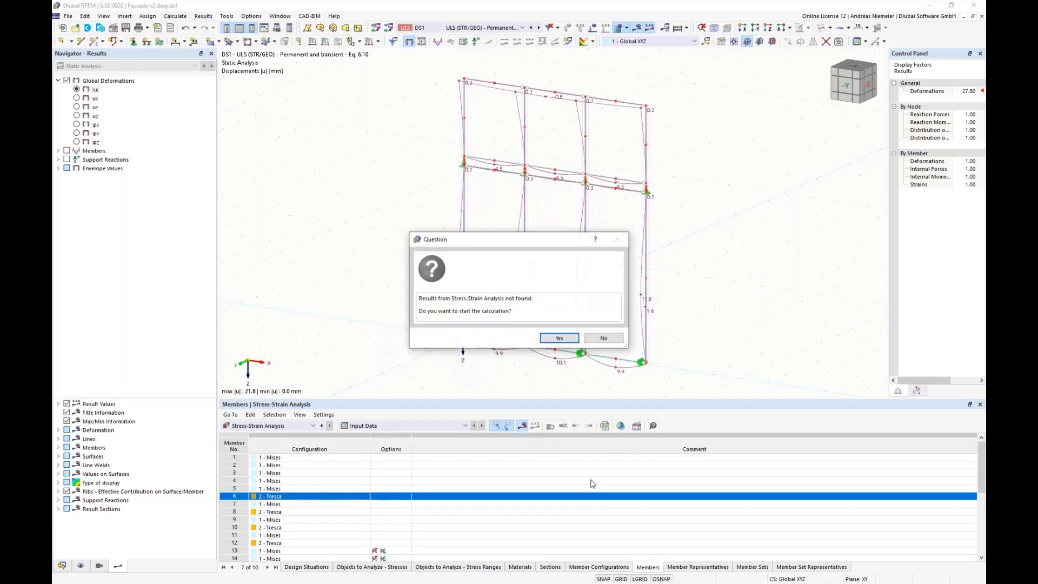
{"action": "left_click", "coordinate": [554, 337]}
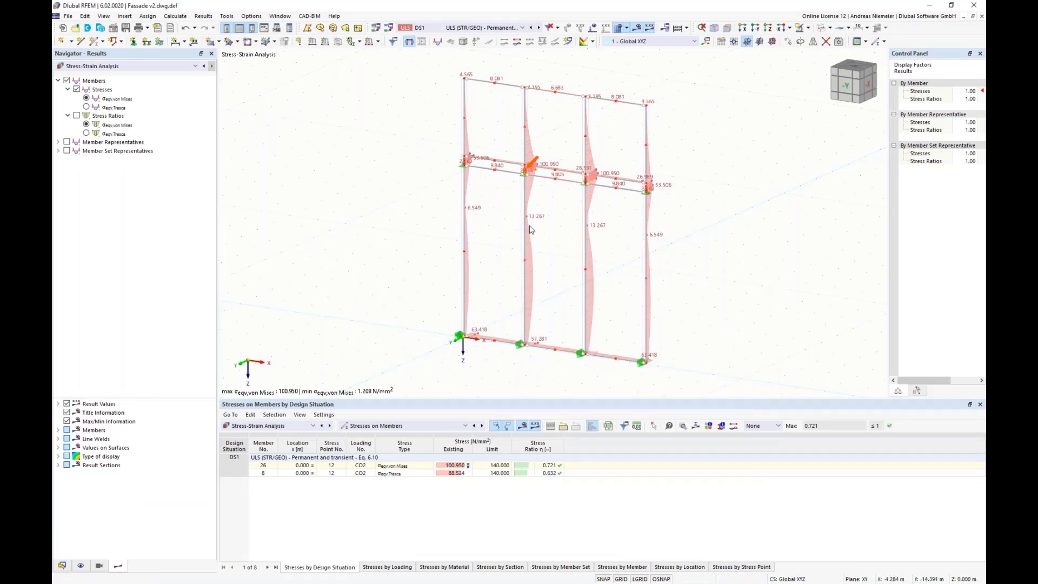
{"action": "left_click", "coordinate": [110, 101]}
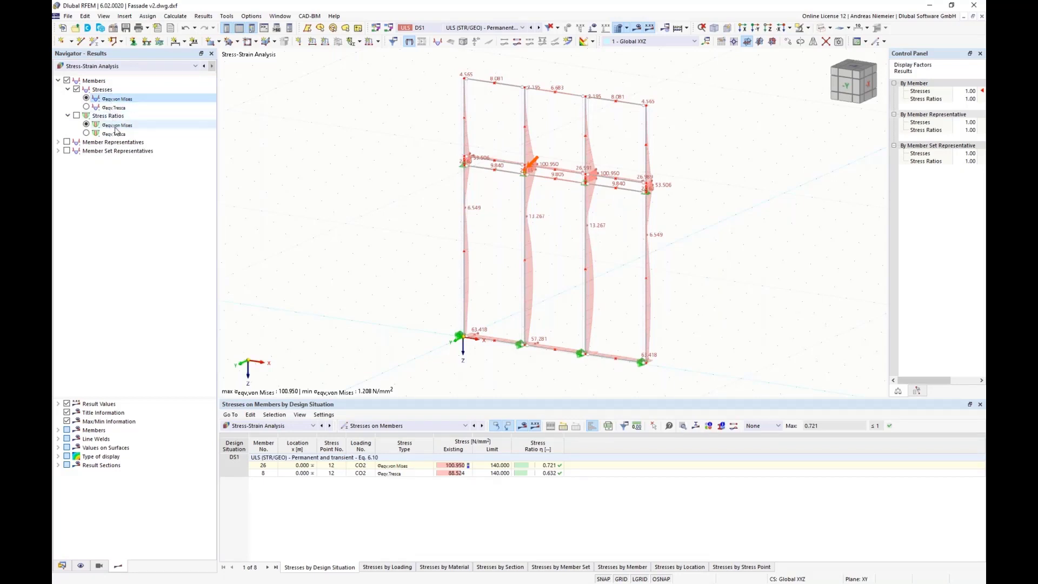
- Display the Tresca equivalent stresses on the members and compare the existing von Mises and Tresca stresses by design situation
{"action": "left_click", "coordinate": [87, 107]}
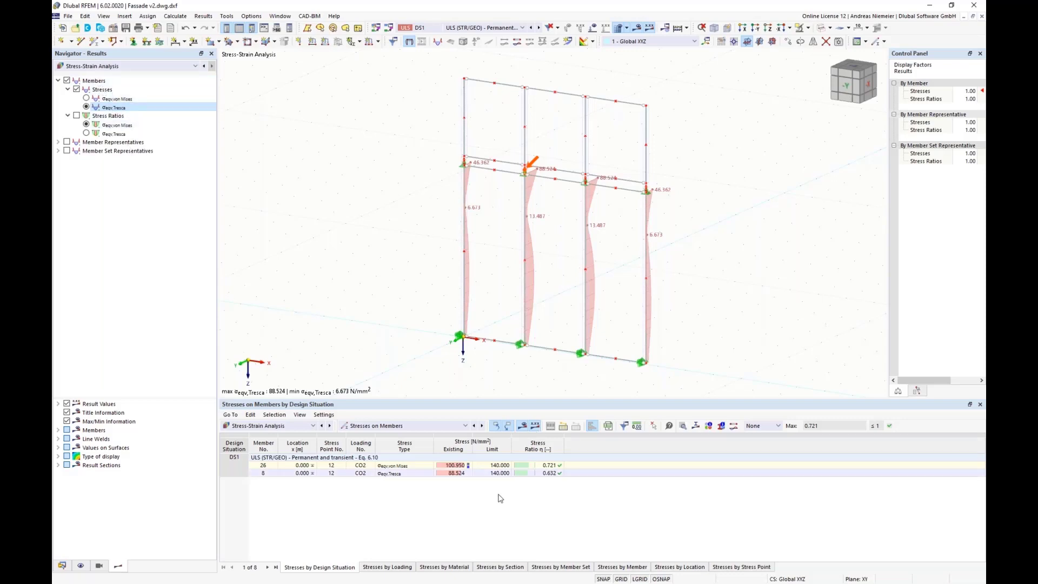
{"action": "left_click", "coordinate": [452, 466]}
{"action": "left_click", "coordinate": [452, 474], "text": "shift"}
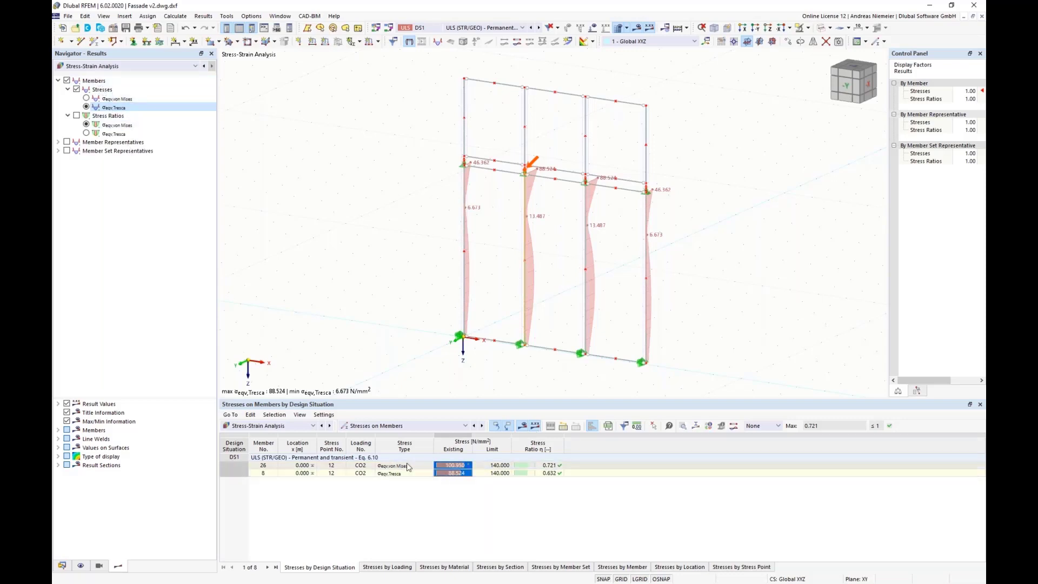
- Display the von Mises stress ratios on the members instead of stresses and compare the von Mises and Tresca ratios by design situation
{"action": "left_click", "coordinate": [77, 115]}
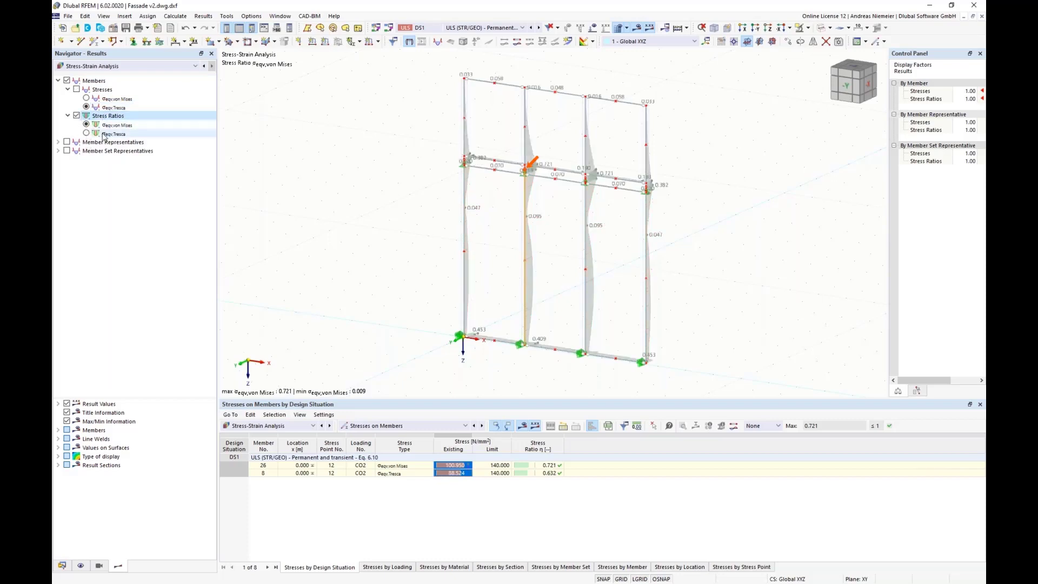
{"action": "left_click", "coordinate": [447, 473]}
{"action": "left_click_drag", "start_coordinate": [536, 465], "coordinate": [538, 473]}
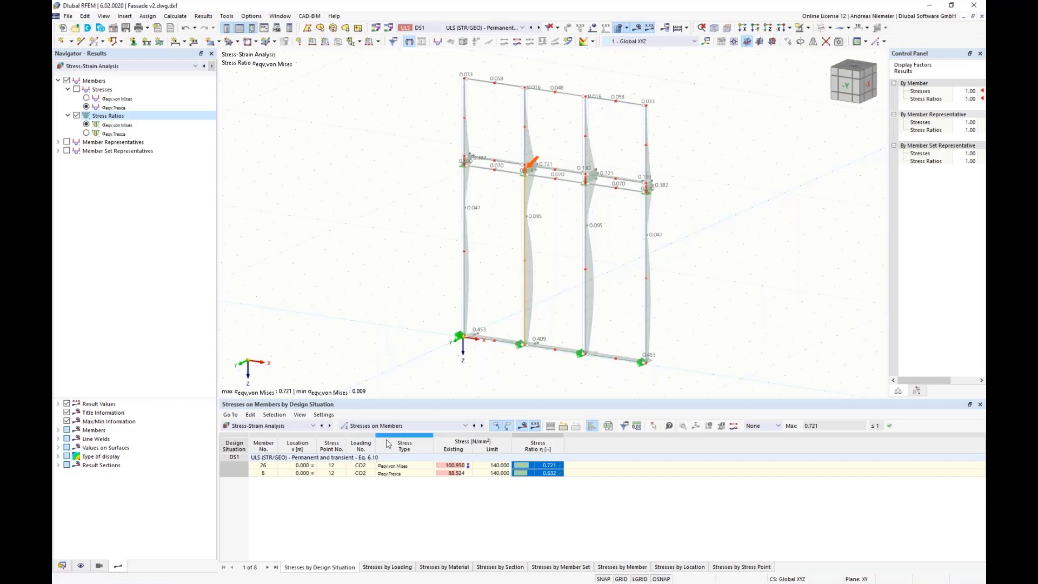
- Examine the stresses on members by loading and locate the von Mises result of member 26 under CO2 in the model
{"action": "left_click", "coordinate": [357, 427]}
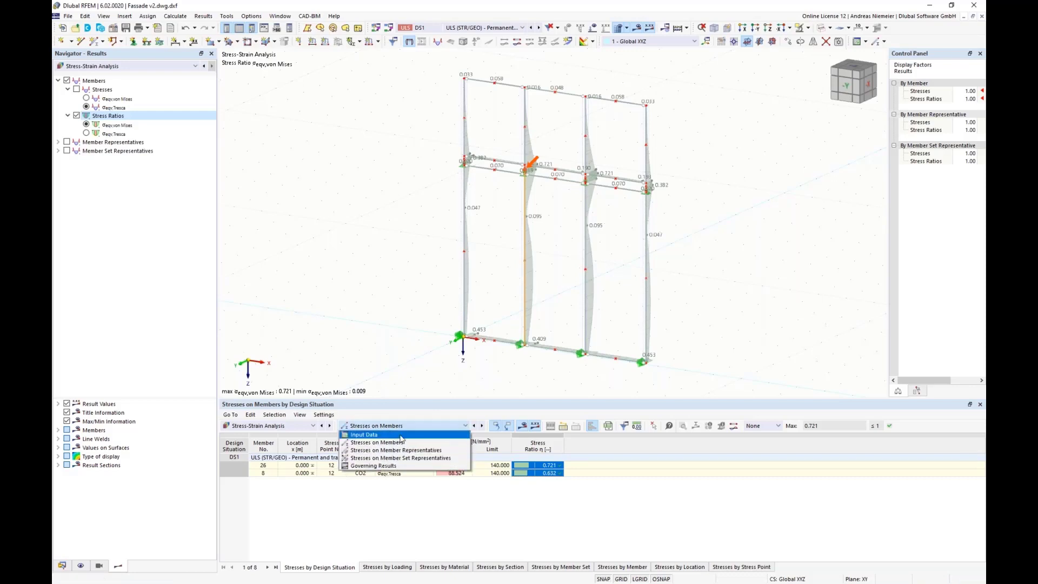
{"action": "left_click", "coordinate": [377, 443]}
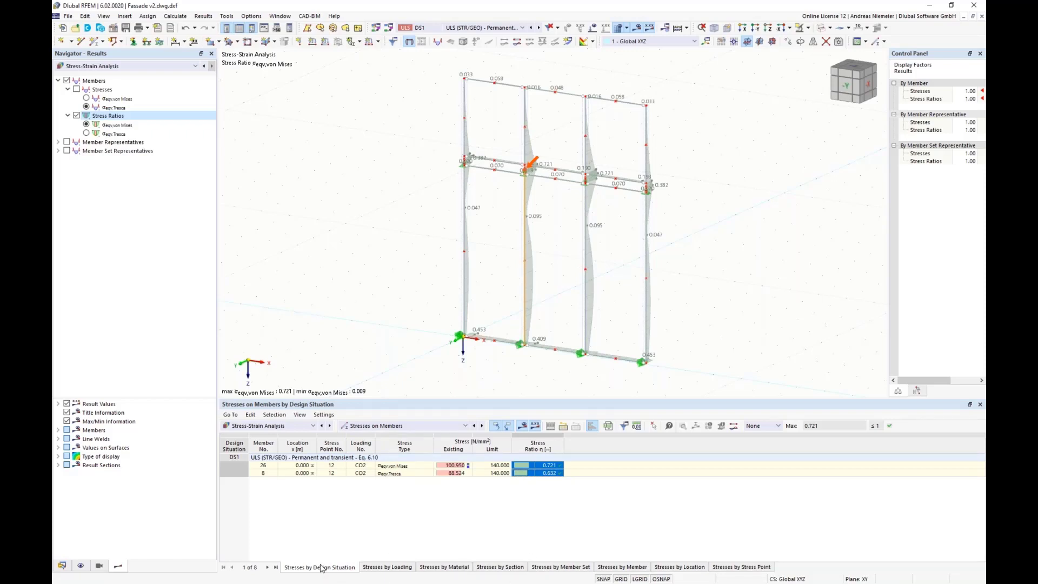
{"action": "left_click", "coordinate": [403, 568]}
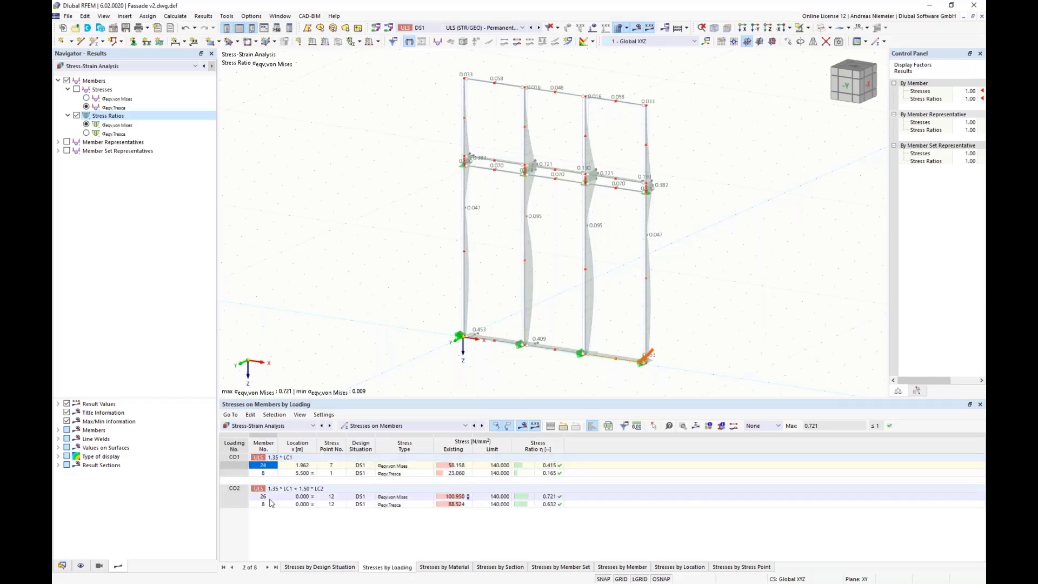
{"action": "left_click", "coordinate": [528, 496]}
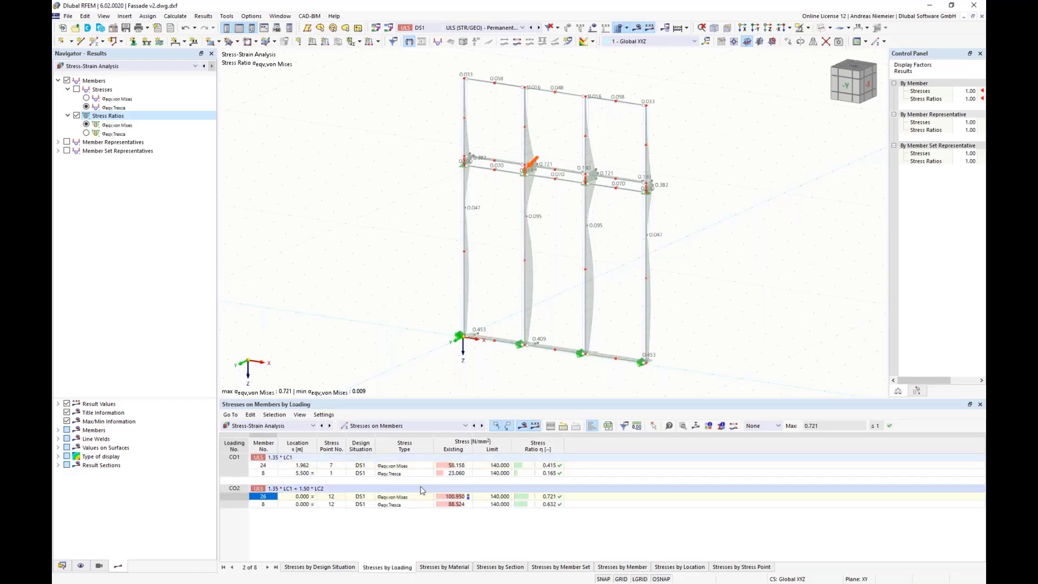
- Review the member stress results grouped by material, by section and by stress point
{"action": "left_click", "coordinate": [443, 566]}
{"action": "left_click", "coordinate": [515, 568]}
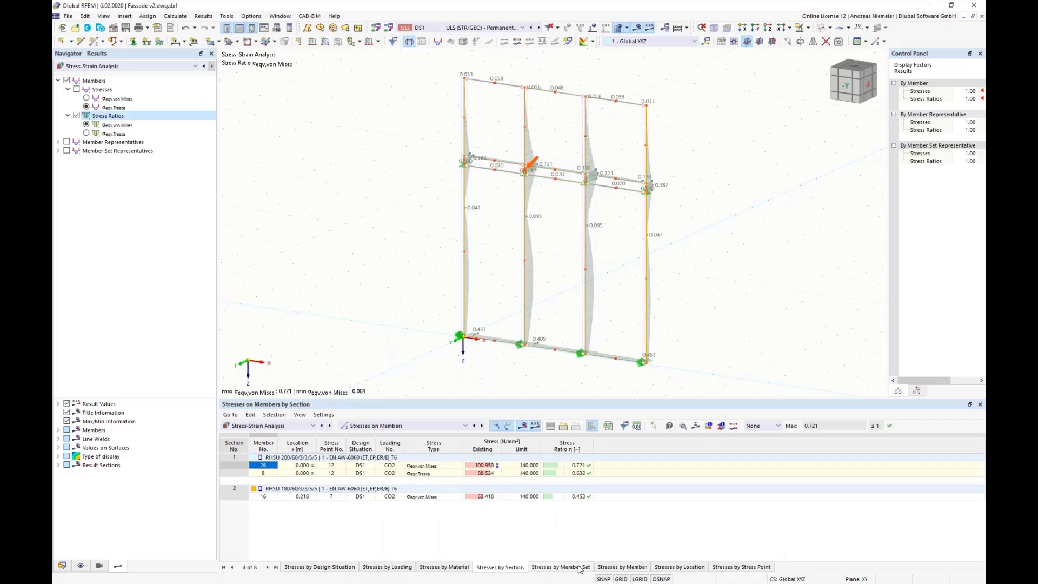
{"action": "left_click", "coordinate": [734, 567]}
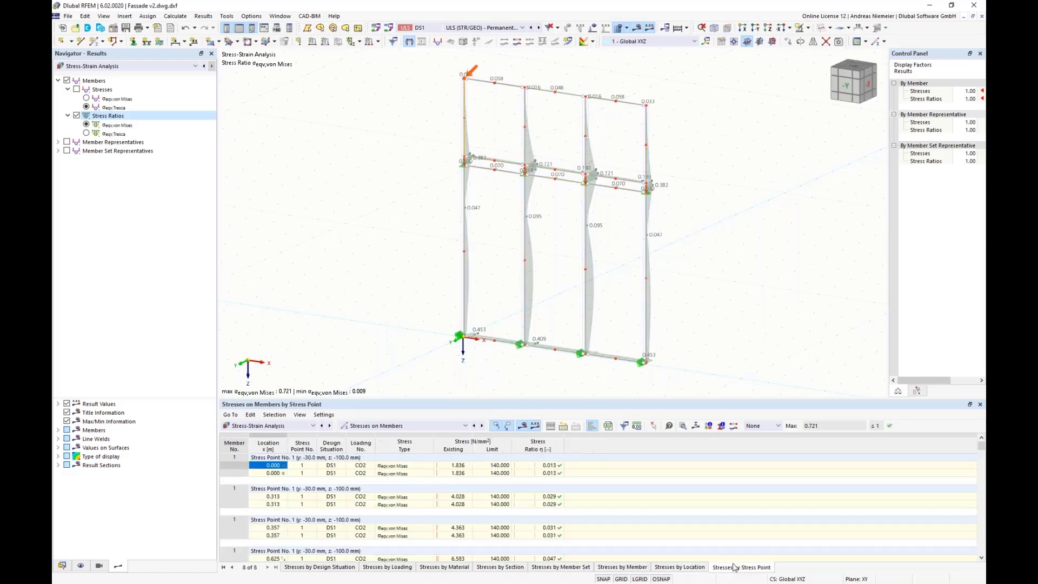
- Examine the stresses by location along member 1, going through the successive x-locations from 0.313 m to follow their position in the model
{"action": "left_click", "coordinate": [680, 567]}
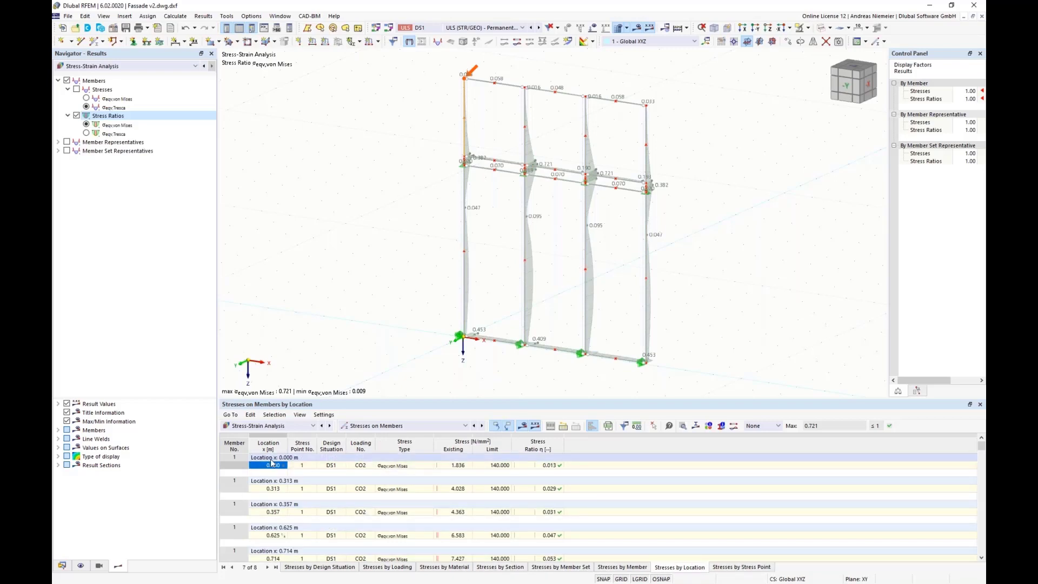
{"action": "left_click", "coordinate": [274, 489]}
{"action": "key", "text": "Down"}
{"action": "key", "text": "Down"}
{"action": "key", "text": "Down"}
{"action": "key", "text": "Down"}
{"action": "key", "text": "Down"}
{"action": "key", "text": "Down"}
{"action": "key", "text": "Down"}
{"action": "key", "text": "Down"}
{"action": "key", "text": "Down"}
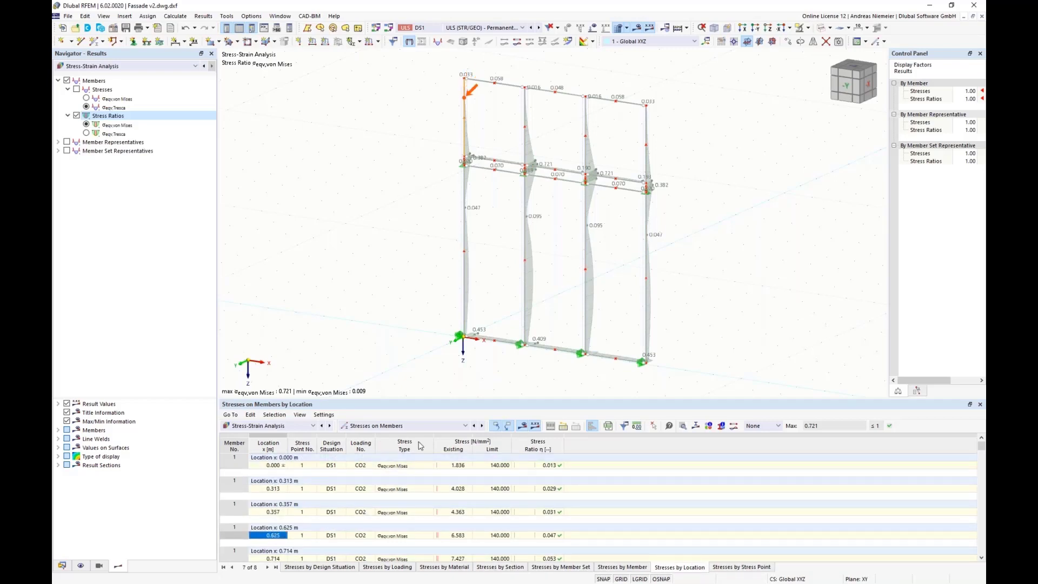
- Go through member 1's stresses by location up to x = 2.500 m and select the stress ratio there
{"action": "key", "text": "Down"}
{"action": "key", "text": "Down"}
{"action": "key", "text": "Down"}
{"action": "key", "text": "Down"}
{"action": "key", "text": "Down"}
{"action": "key", "text": "Down"}
{"action": "key", "text": "Down"}
{"action": "key", "text": "Down"}
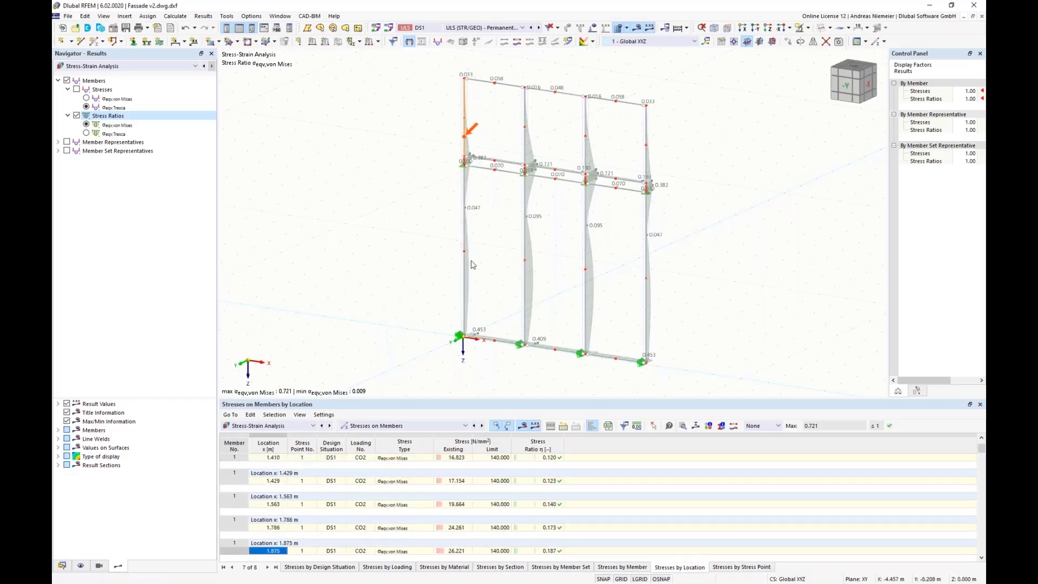
{"action": "key", "text": "Up"}
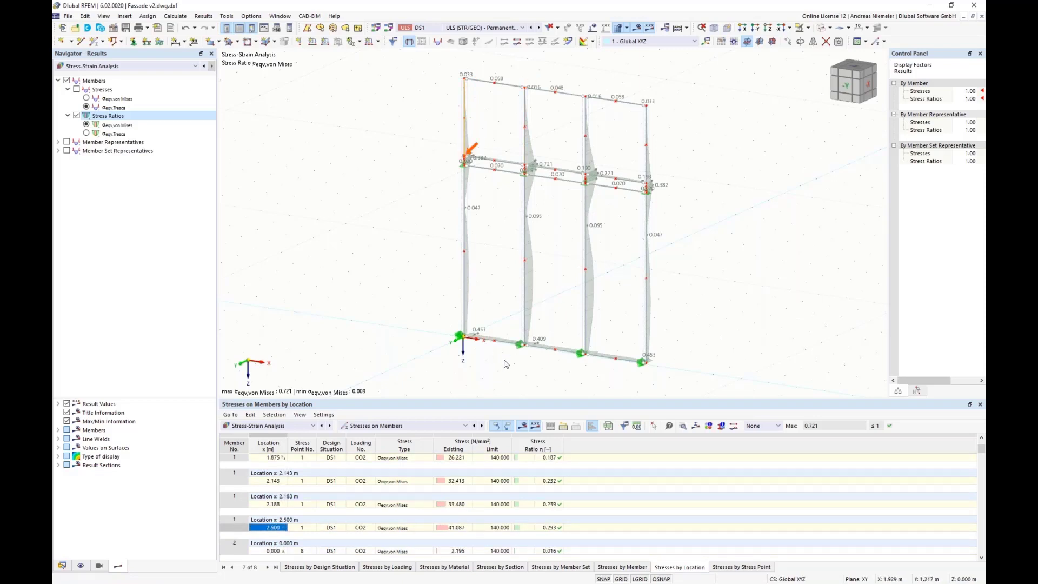
{"action": "left_click", "coordinate": [556, 530]}
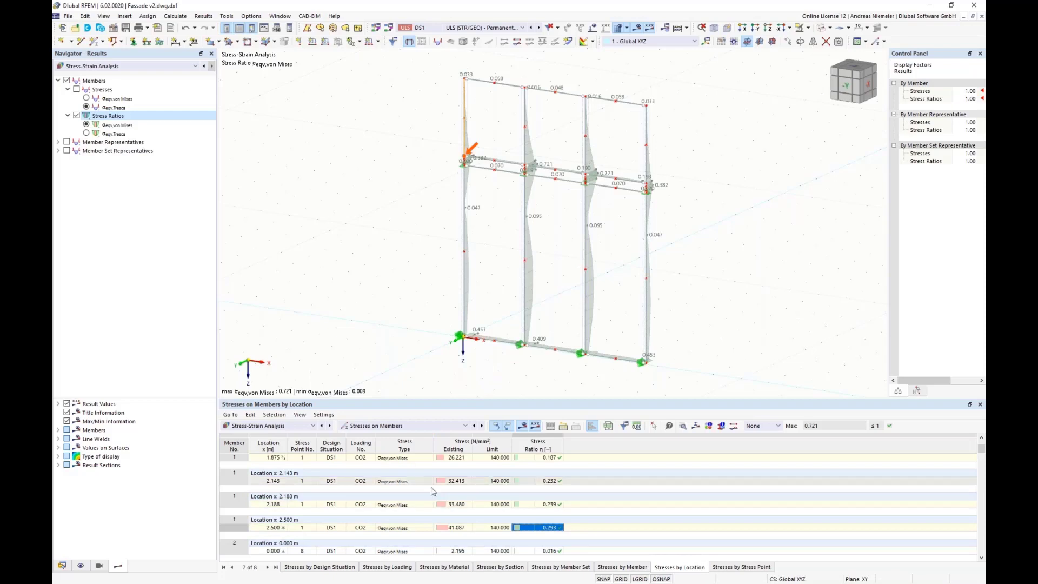
- Open the result details for member 1 at x = 2.500 m and review its material properties, section properties and design internal forces
{"action": "left_click", "coordinate": [683, 425]}
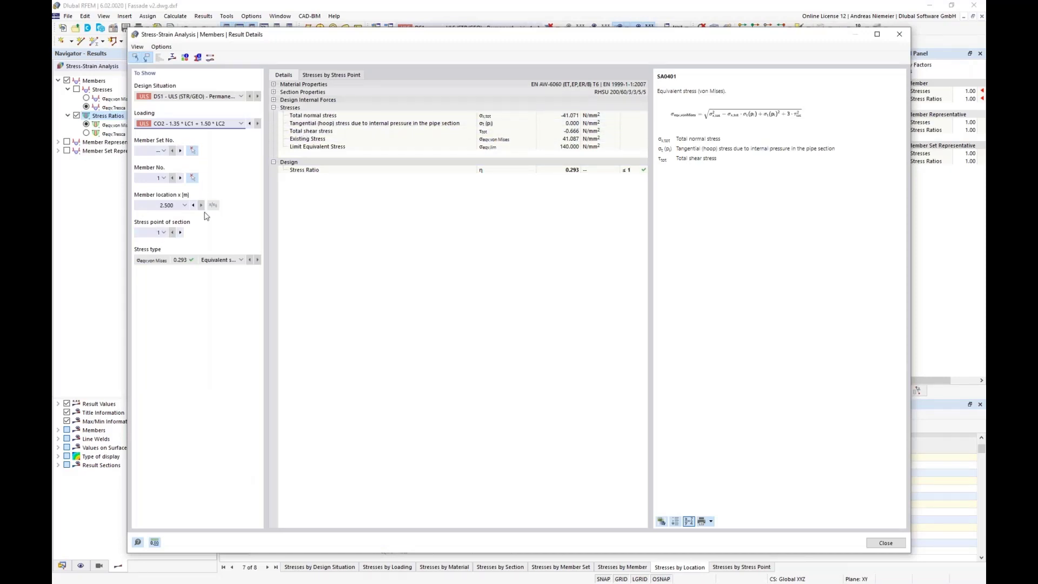
{"action": "left_click", "coordinate": [274, 84]}
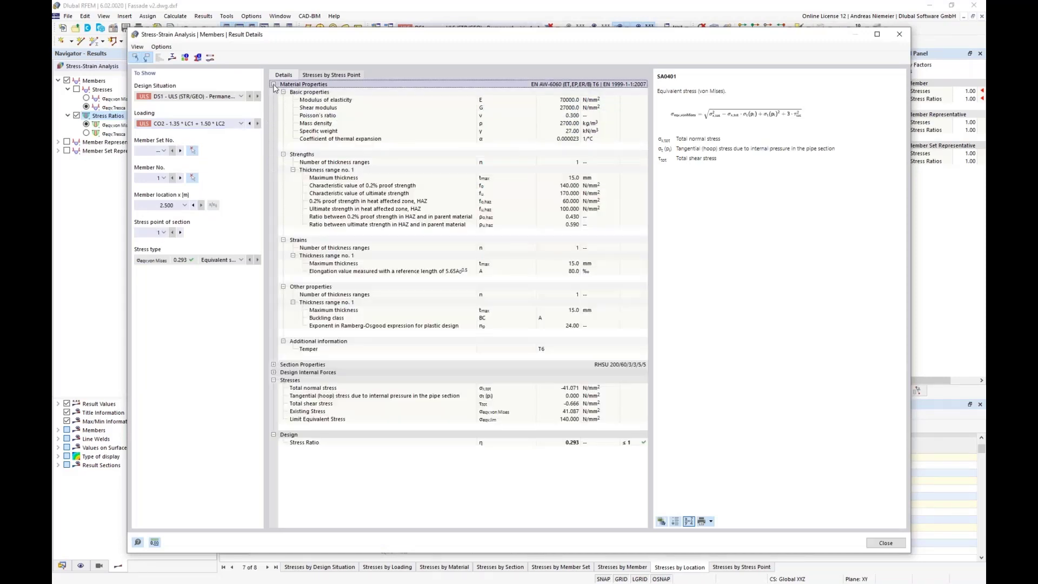
{"action": "left_click", "coordinate": [274, 84]}
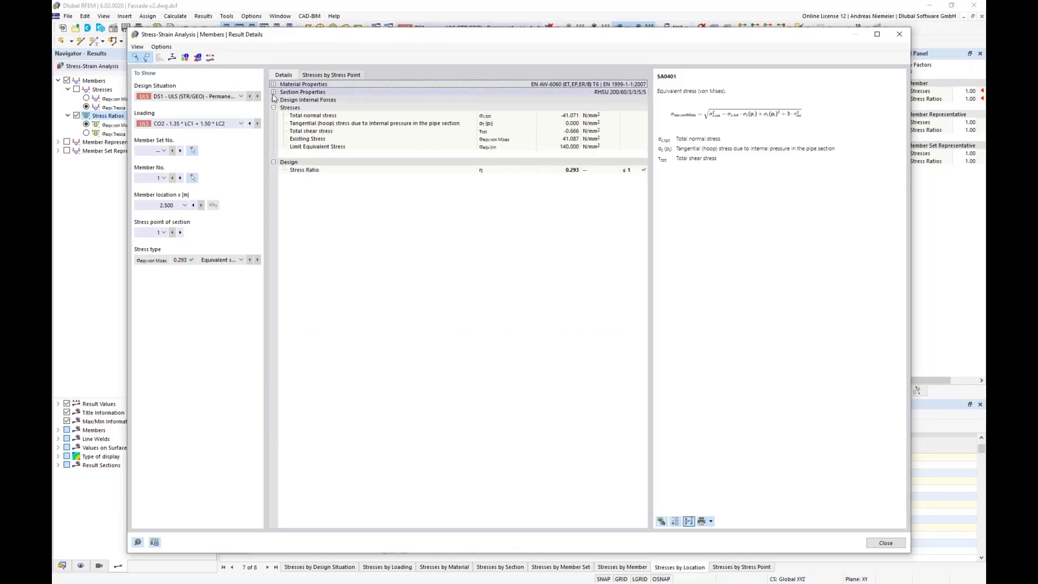
{"action": "left_click", "coordinate": [274, 92]}
{"action": "left_click", "coordinate": [273, 92]}
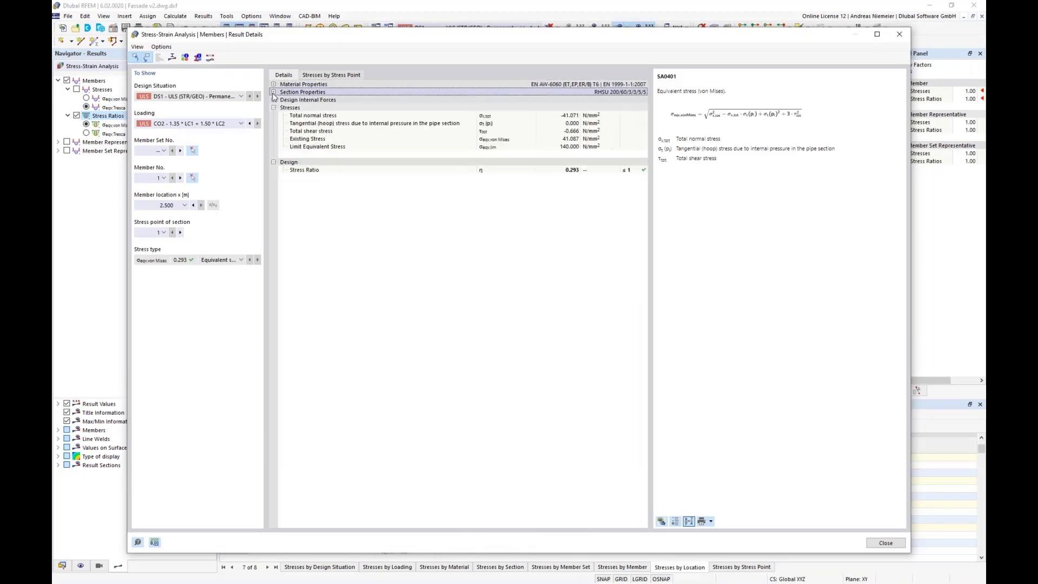
{"action": "left_click", "coordinate": [273, 100]}
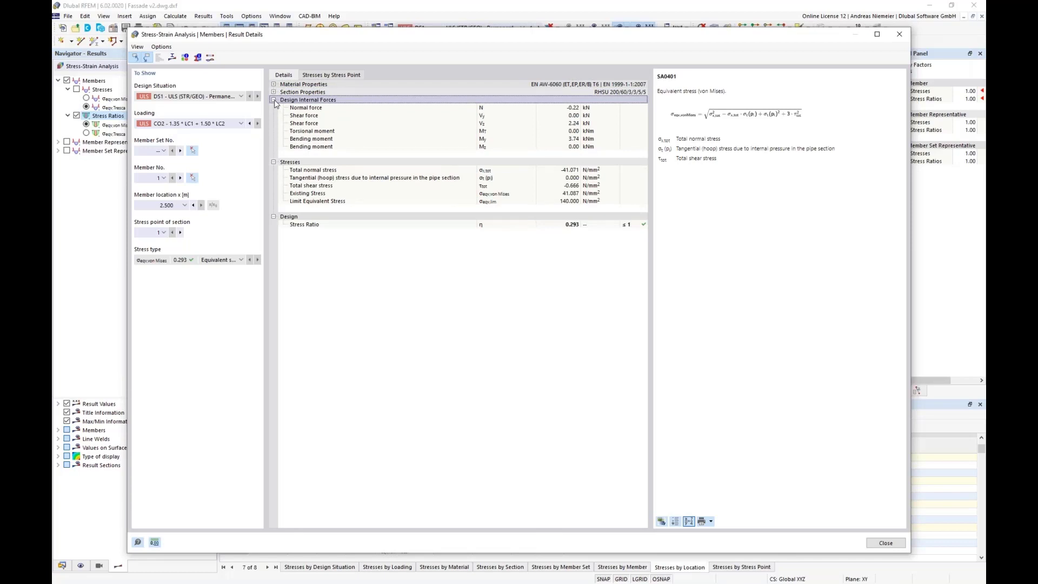
{"action": "left_click", "coordinate": [273, 100]}
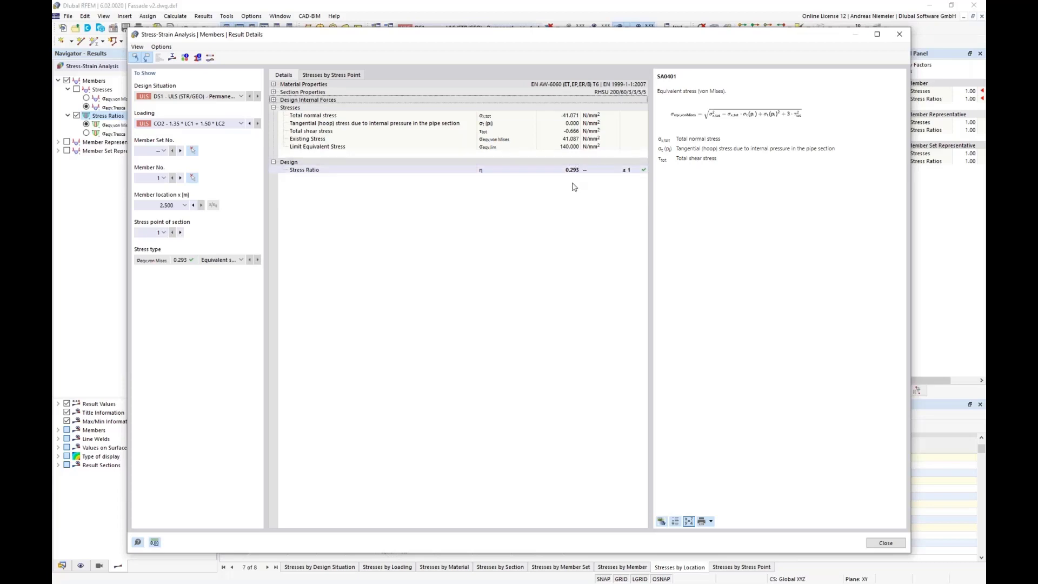
- Open the stress diagram in the section and switch it to display the stress ratio
{"action": "left_click", "coordinate": [172, 57]}
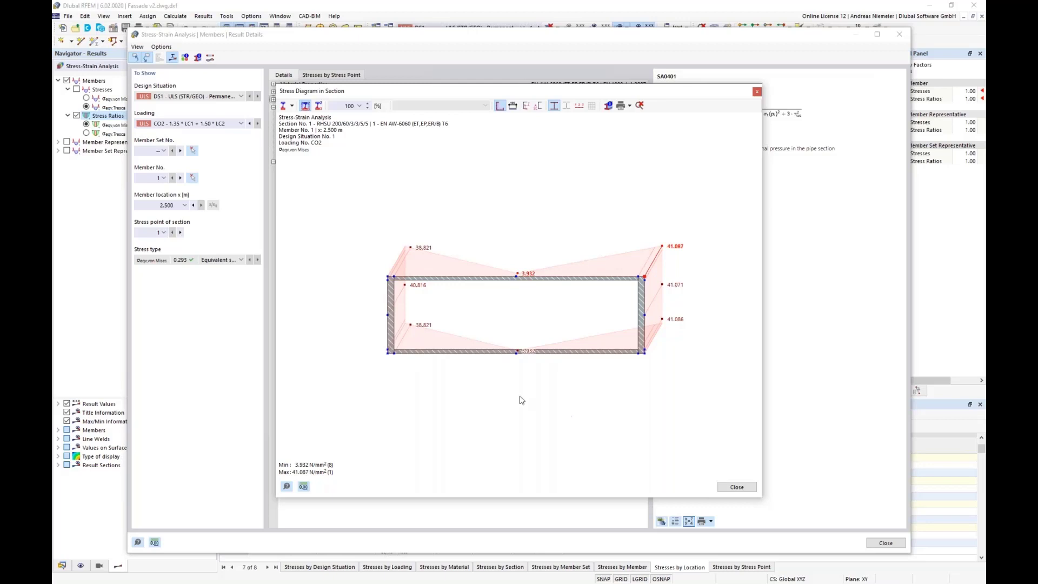
{"action": "left_click", "coordinate": [292, 106]}
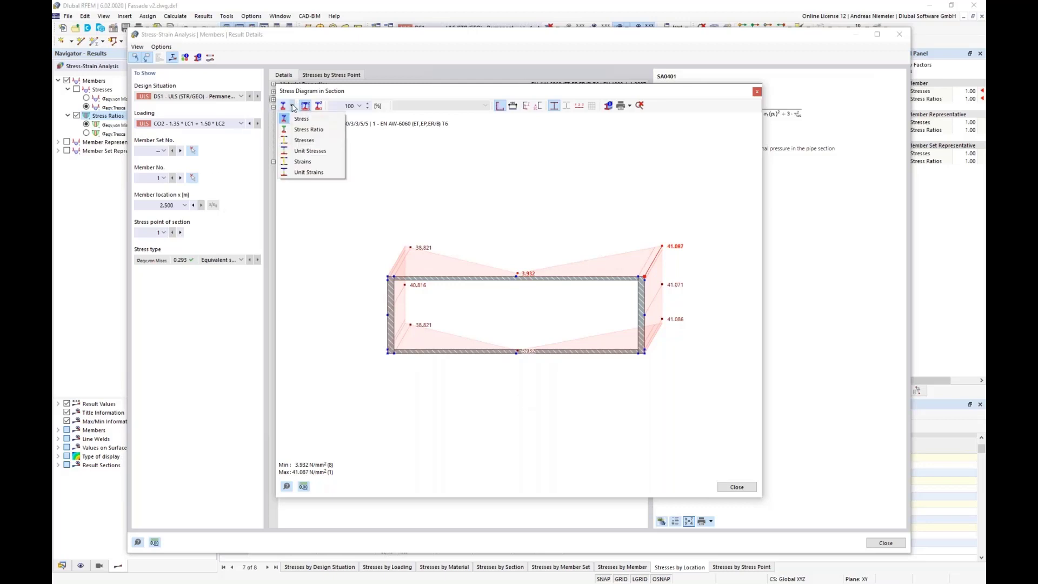
{"action": "left_click", "coordinate": [309, 129]}
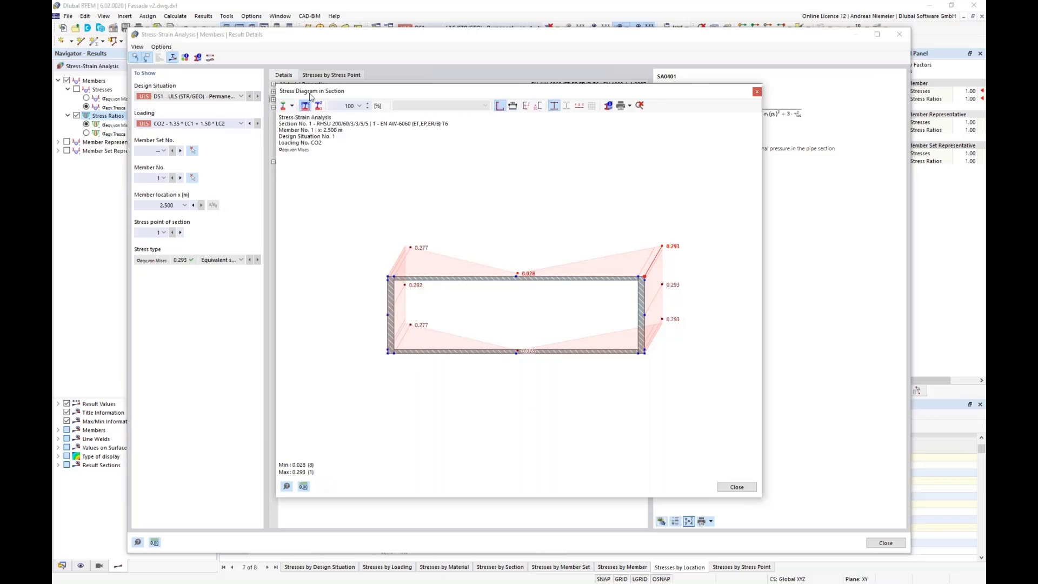
- View the section's normal stresses due to axial force, My bending moment, and normal stress with minimum bending moment, and close both result windows
{"action": "left_click", "coordinate": [292, 106]}
{"action": "left_click", "coordinate": [306, 145]}
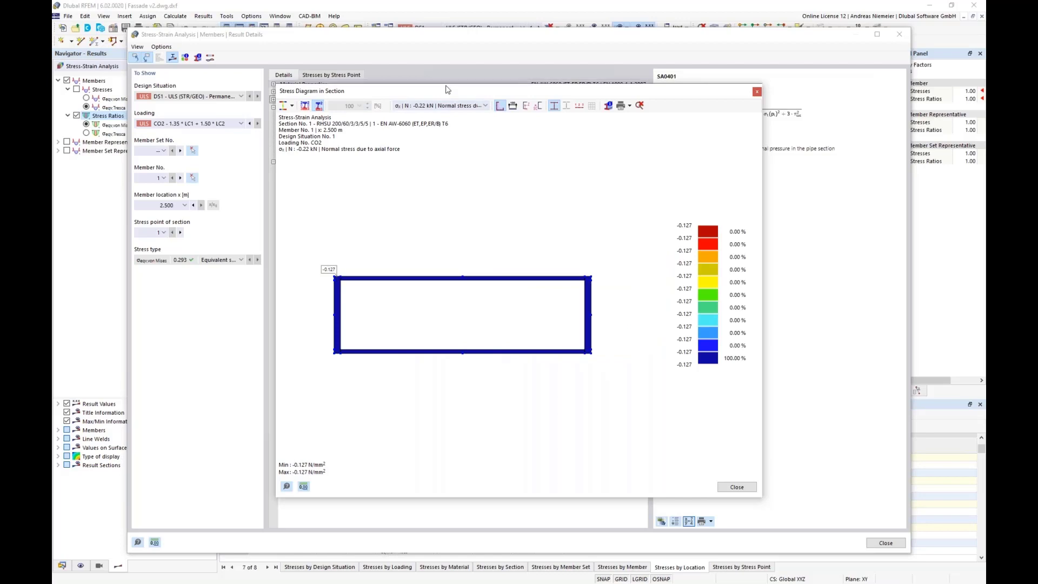
{"action": "left_click", "coordinate": [446, 106]}
{"action": "left_click", "coordinate": [447, 130]}
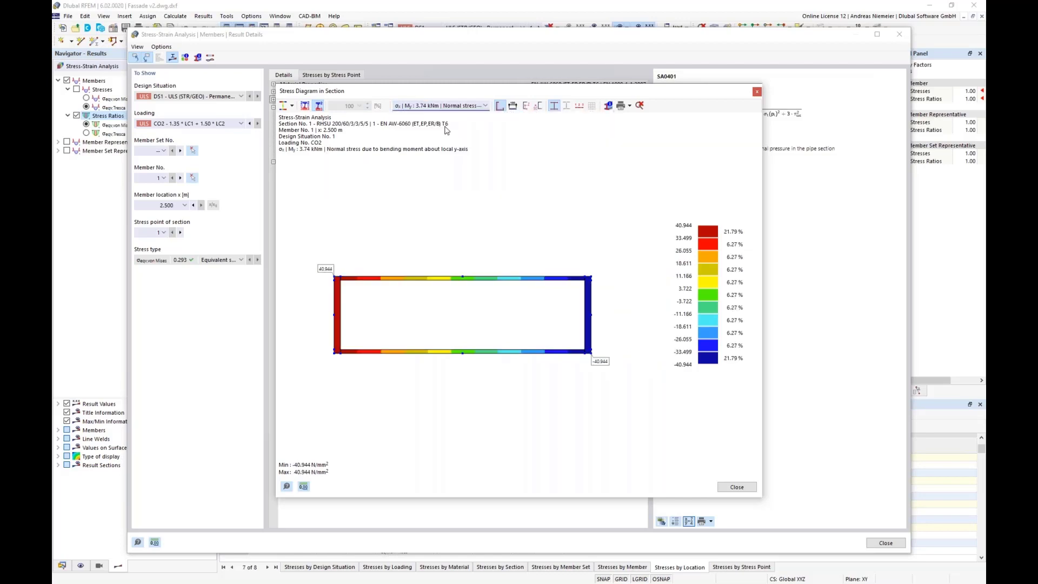
{"action": "left_click", "coordinate": [452, 107]}
{"action": "left_click", "coordinate": [450, 161]}
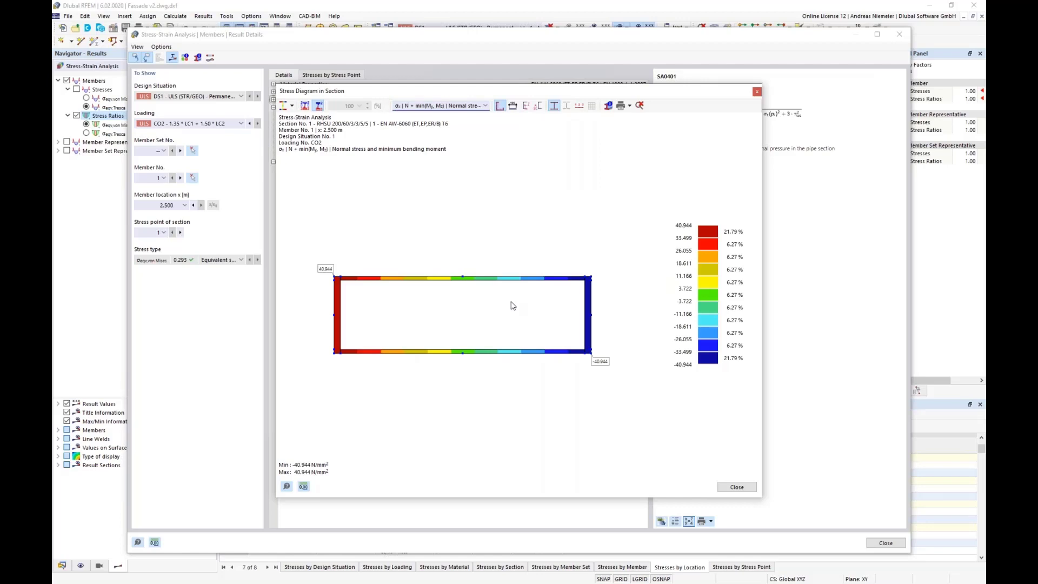
{"action": "left_click", "coordinate": [757, 92]}
{"action": "left_click", "coordinate": [900, 34]}
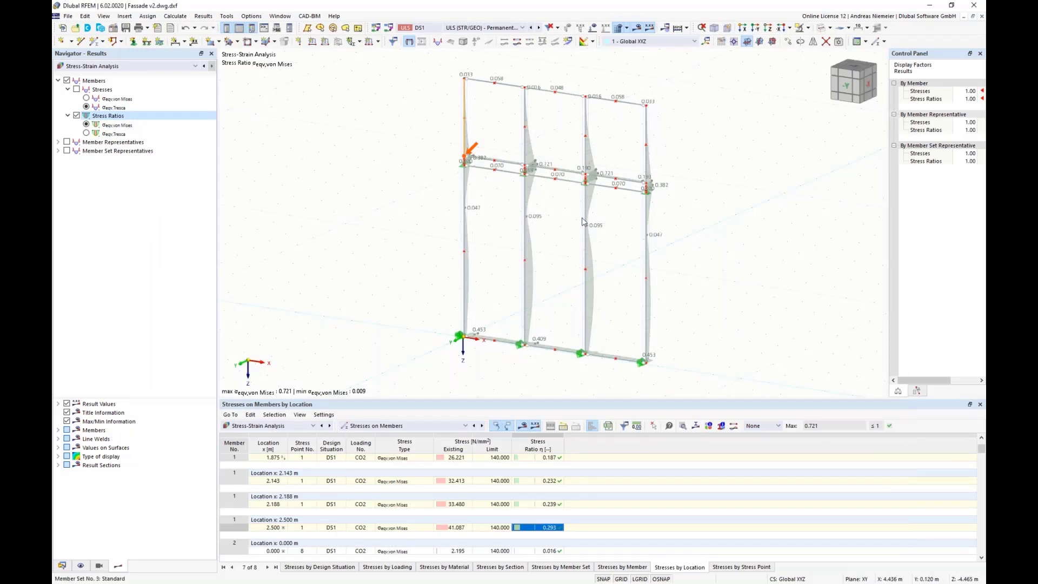
- Enlarge the results table and browse the stresses on members by location
{"action": "left_click_drag", "start_coordinate": [423, 396], "coordinate": [423, 285]}
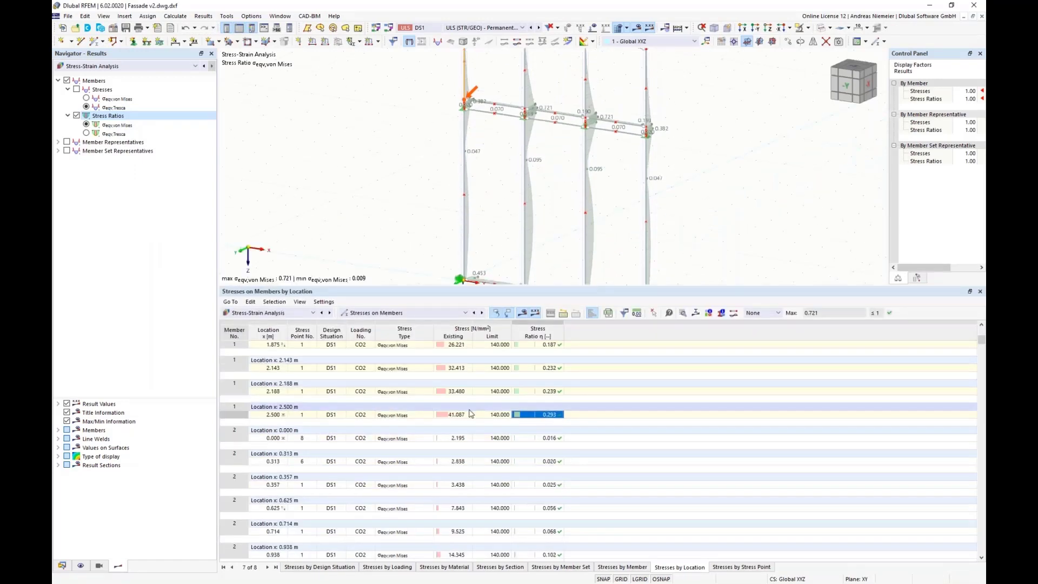
{"action": "scroll", "coordinate": [471, 429], "scroll_direction": "down", "scroll_amount": 4}
{"action": "scroll", "coordinate": [470, 429], "scroll_direction": "up", "scroll_amount": 5}
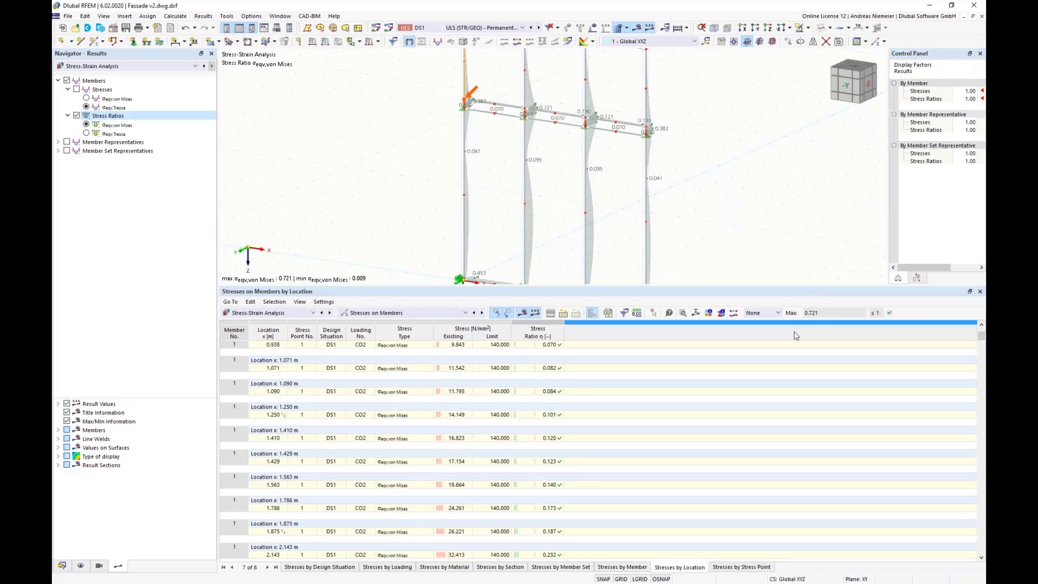
- Display the stresses on member representatives and inspect the location of the listed stress ratio in the model
{"action": "left_click", "coordinate": [431, 315]}
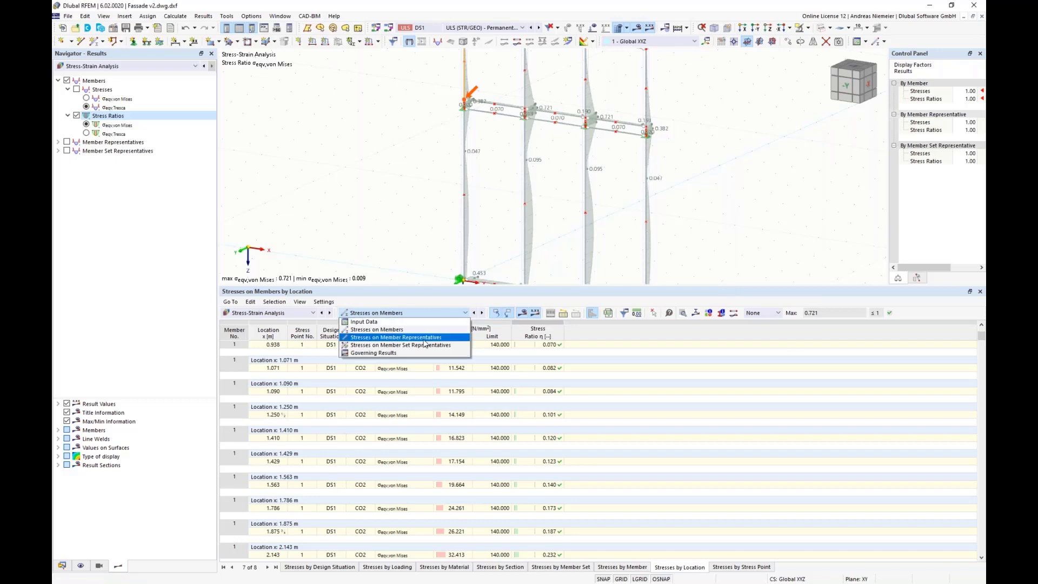
{"action": "left_click", "coordinate": [424, 338]}
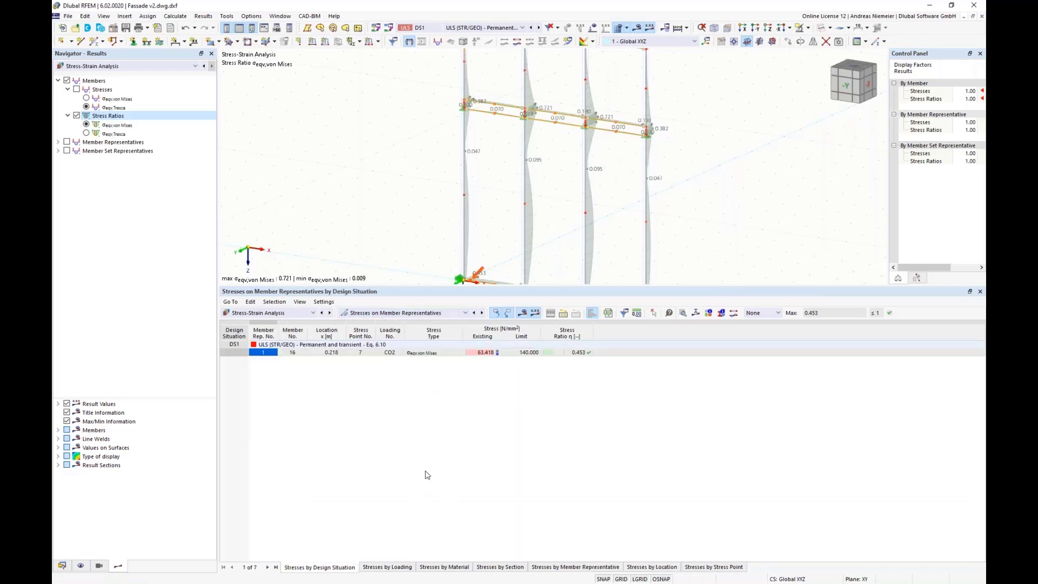
{"action": "left_click", "coordinate": [295, 353]}
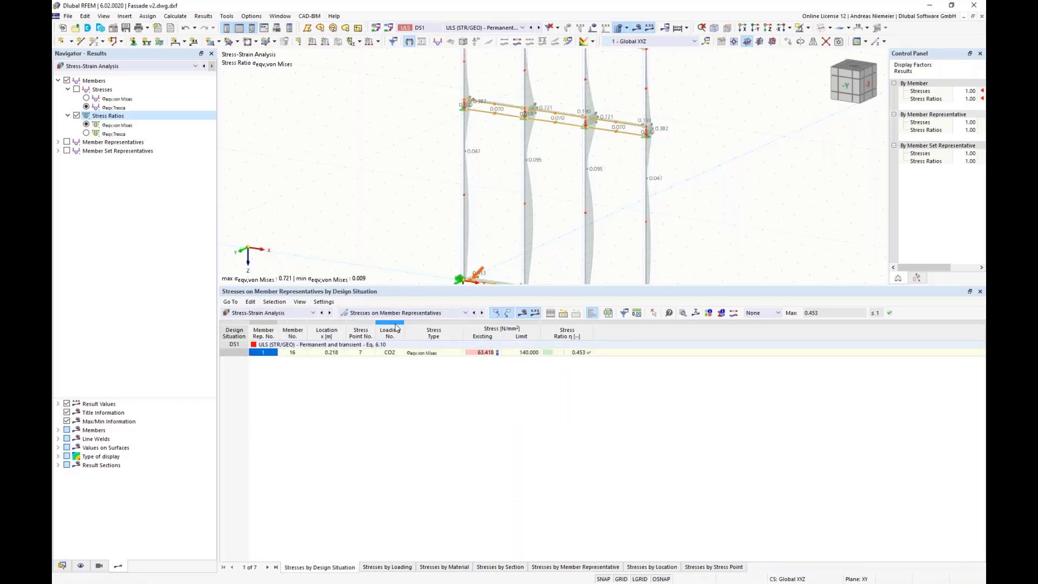
{"action": "left_click", "coordinate": [567, 352]}
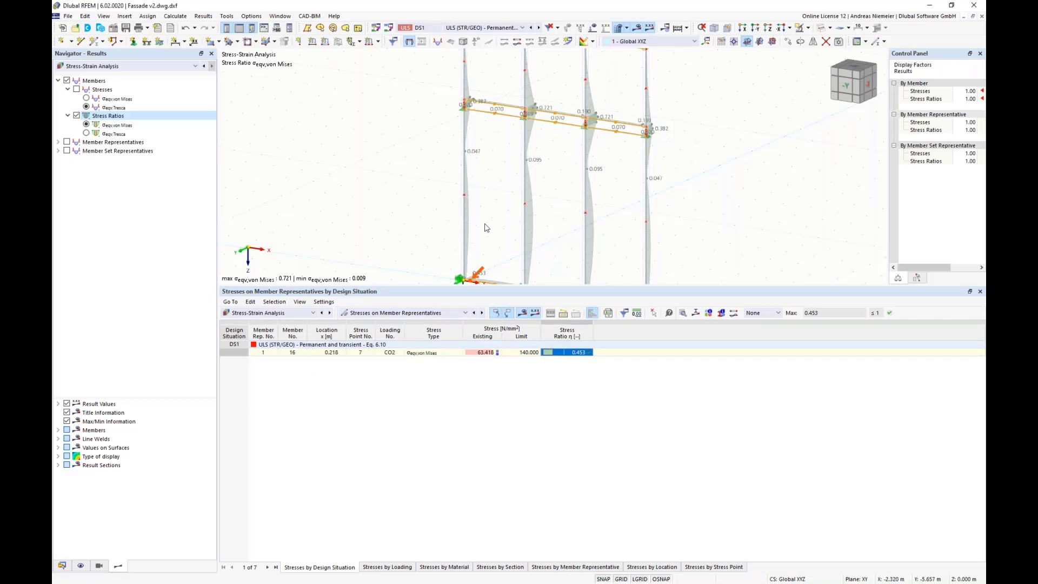
{"action": "scroll", "coordinate": [357, 232], "scroll_direction": "up", "scroll_amount": 1}
{"action": "middle_click_drag", "start_coordinate": [385, 222], "coordinate": [406, 159]}
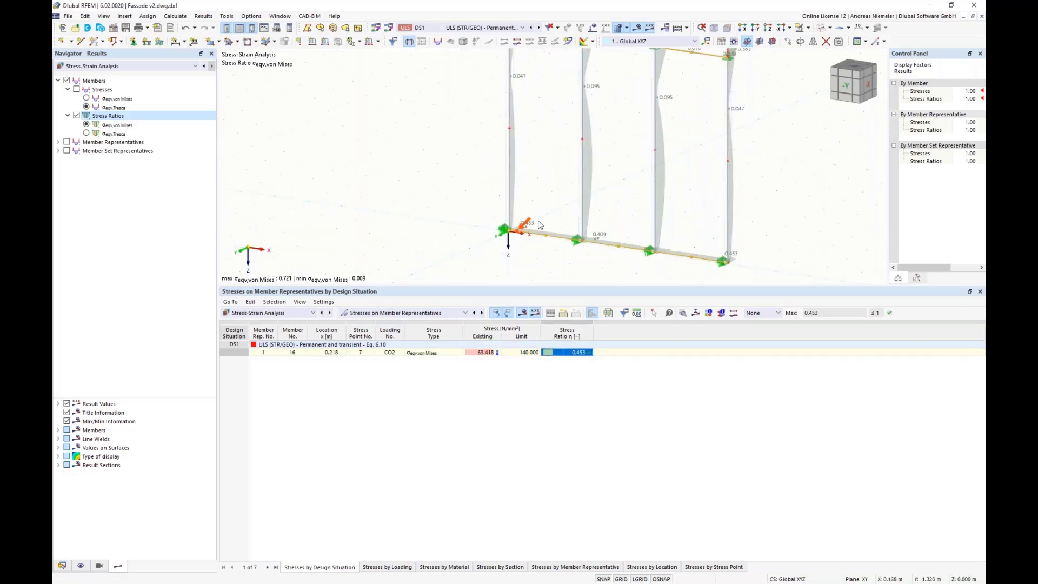
{"action": "scroll", "coordinate": [552, 204], "scroll_direction": "down", "scroll_amount": 3}
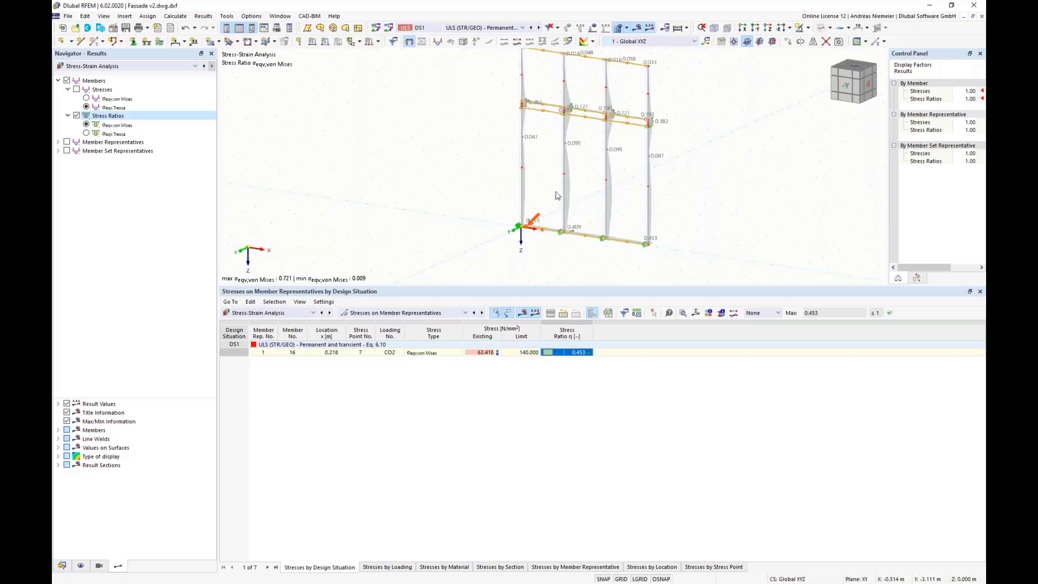
- Display the stresses on member set representatives and reduce the height of the results table
{"action": "left_click", "coordinate": [405, 314]}
{"action": "left_click", "coordinate": [410, 345]}
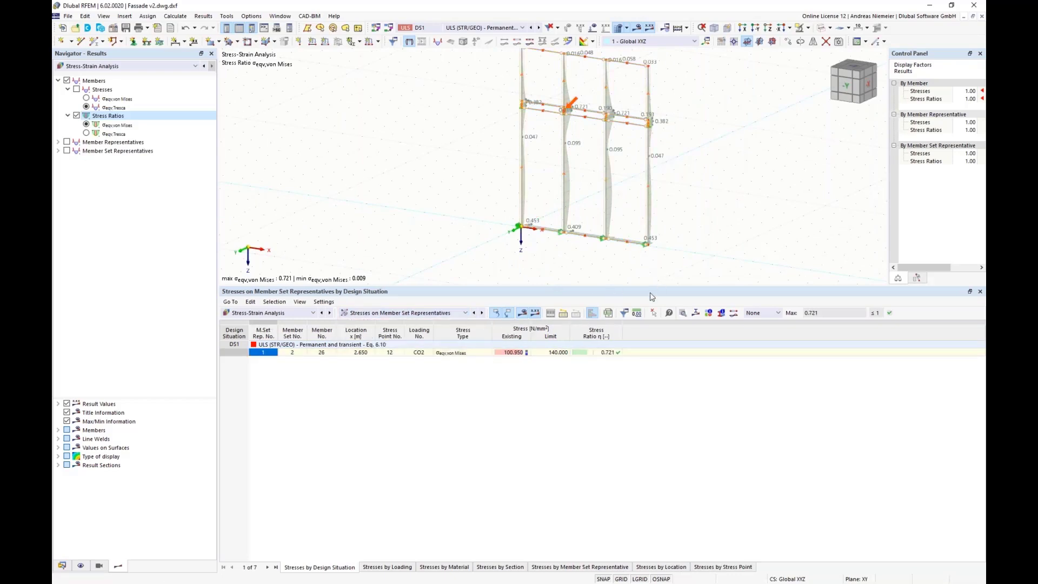
{"action": "left_click_drag", "start_coordinate": [457, 287], "coordinate": [457, 321]}
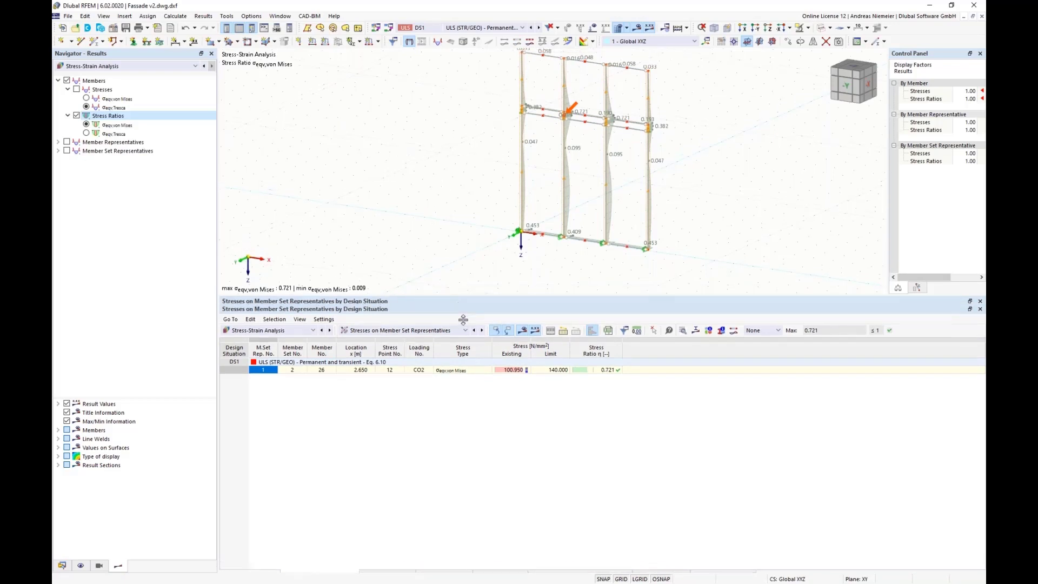
- Hide the member results, show the member representative results in the model, and inspect the stress diagrams on the horizontal members at mid-height
{"action": "left_click", "coordinate": [66, 80]}
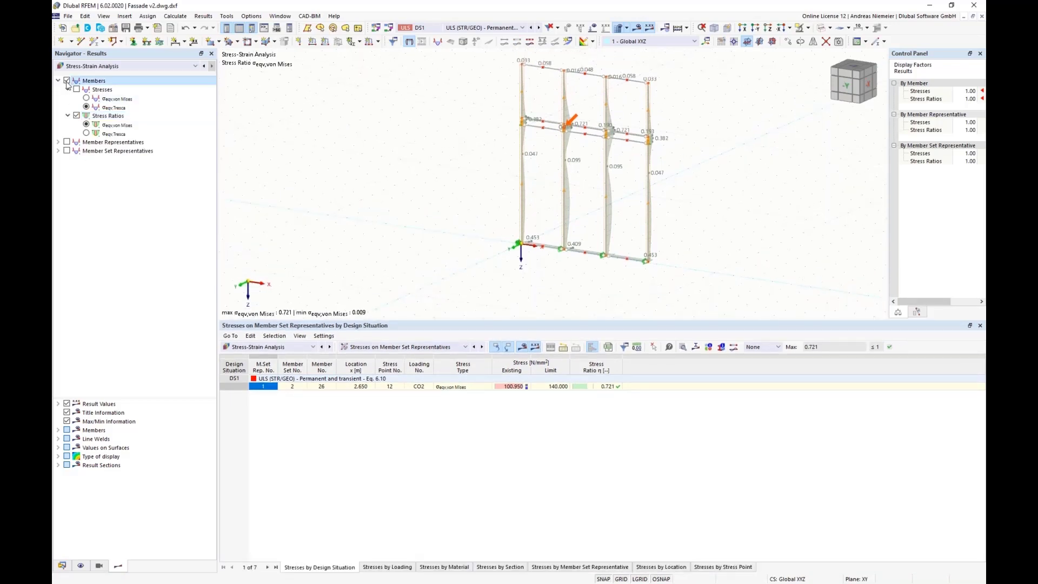
{"action": "left_click", "coordinate": [67, 142]}
{"action": "middle_click_drag", "start_coordinate": [402, 171], "coordinate": [383, 177]}
{"action": "middle_click_drag", "start_coordinate": [382, 178], "coordinate": [402, 177], "text": "ctrl"}
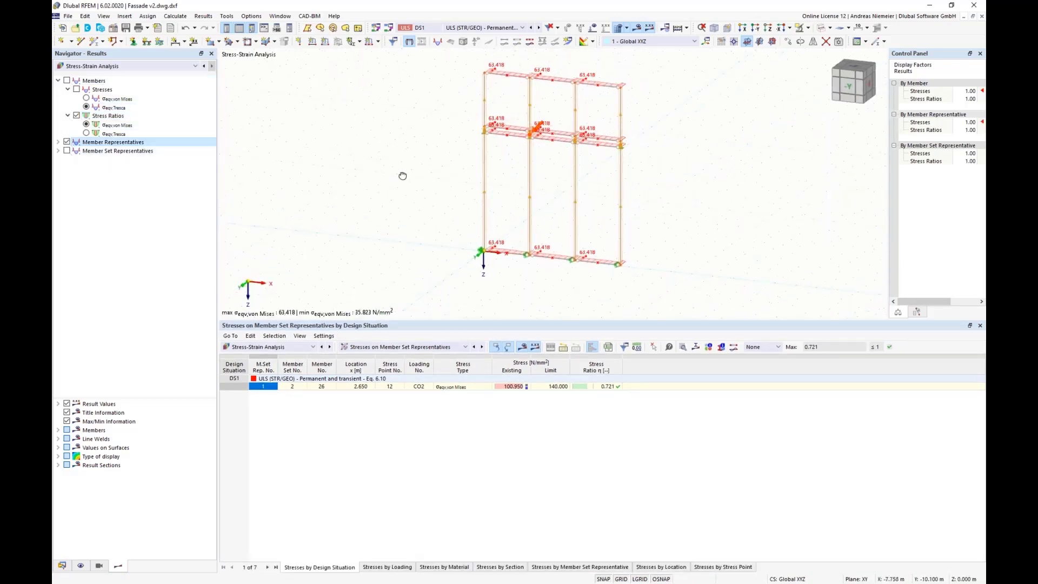
{"action": "scroll", "coordinate": [519, 136], "scroll_direction": "up", "scroll_amount": 2}
{"action": "scroll", "coordinate": [520, 136], "scroll_direction": "up", "scroll_amount": 2}
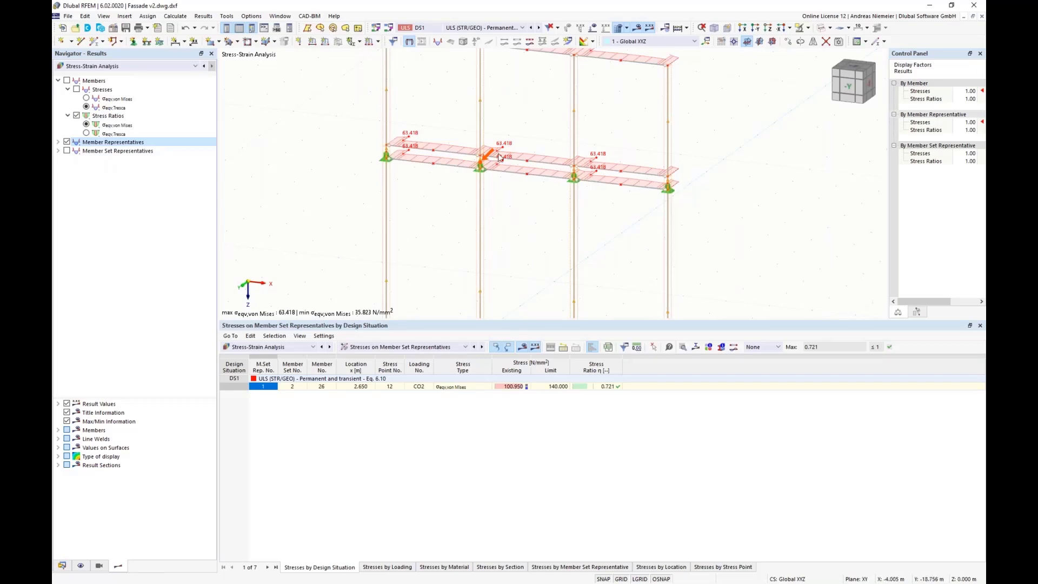
{"action": "scroll", "coordinate": [445, 213], "scroll_direction": "up", "scroll_amount": 2}
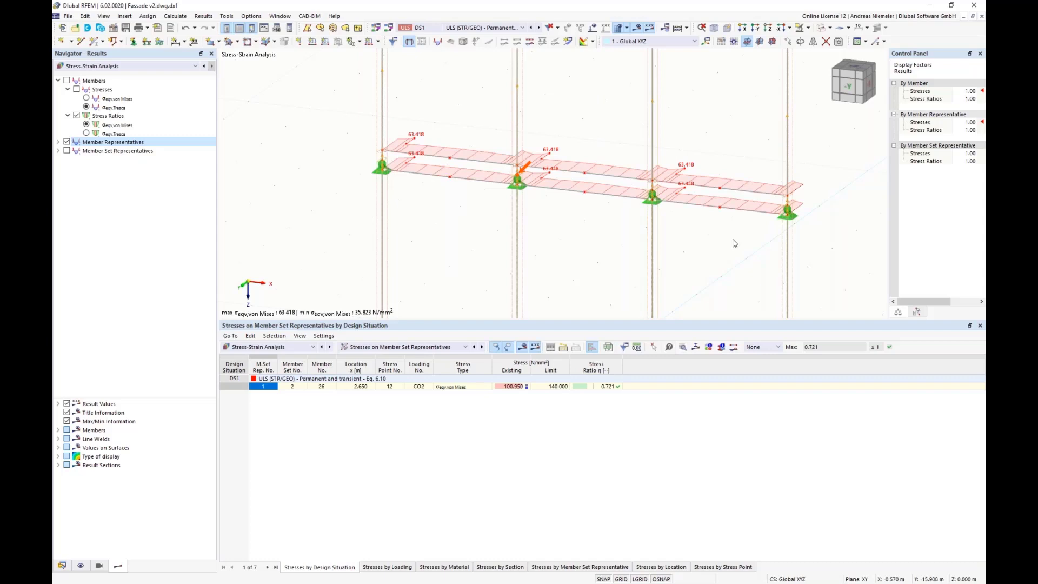
{"action": "scroll", "coordinate": [514, 201], "scroll_direction": "down", "scroll_amount": 6}
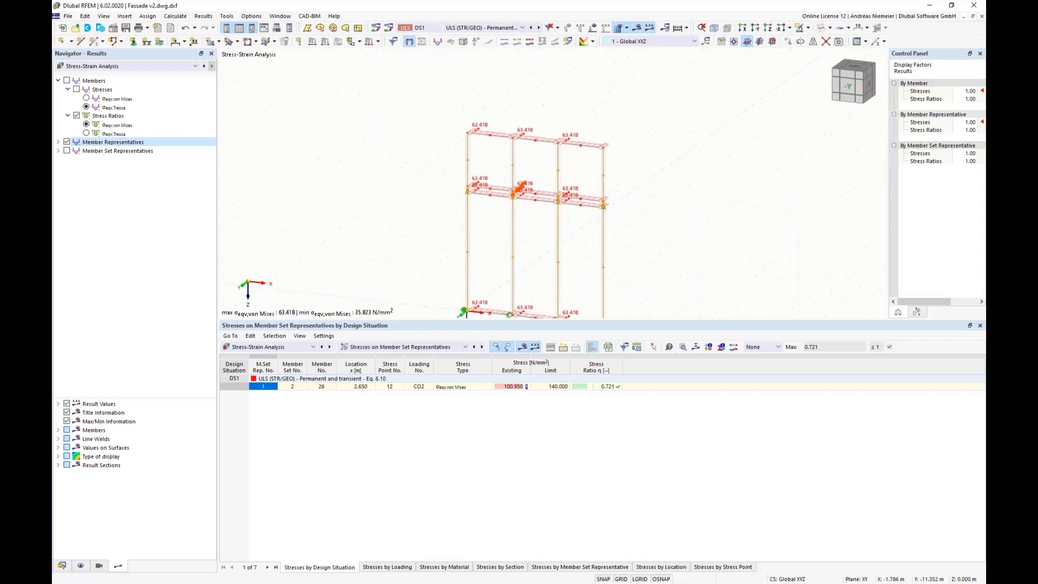
{"action": "mouse_move", "coordinate": [518, 201]}
{"action": "middle_mouse_down"}
{"action": "mouse_move", "coordinate": [519, 180]}
{"action": "mouse_move", "coordinate": [509, 217]}
{"action": "middle_mouse_up"}
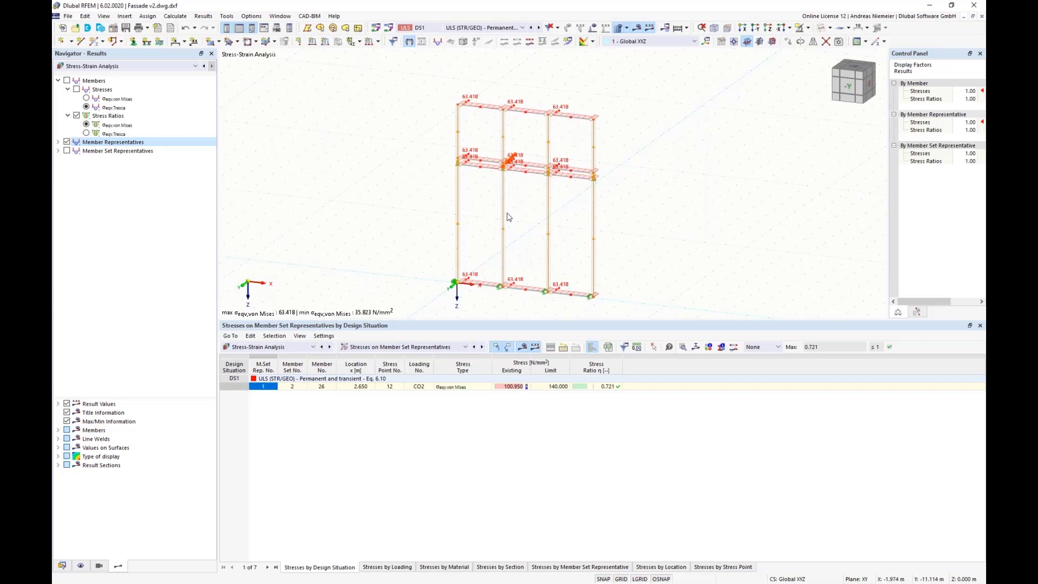
{"action": "scroll", "coordinate": [529, 189], "scroll_direction": "up", "scroll_amount": 3}
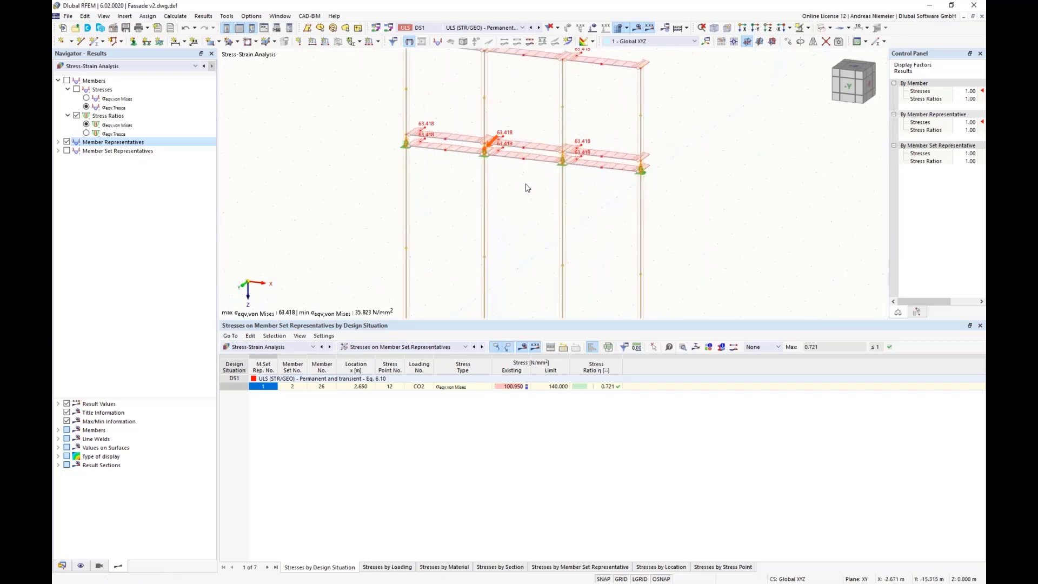
{"action": "scroll", "coordinate": [521, 191], "scroll_direction": "up", "scroll_amount": 1}
{"action": "middle_click_drag", "start_coordinate": [522, 201], "coordinate": [525, 233]}
{"action": "scroll", "coordinate": [485, 179], "scroll_direction": "up", "scroll_amount": 5}
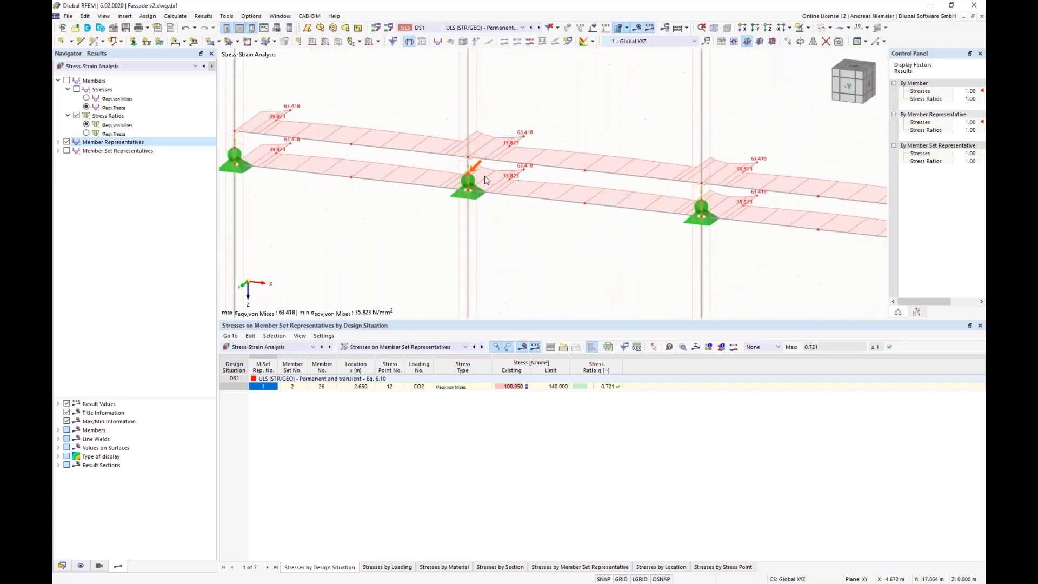
- Switch to the static analysis results, display support reactions without global deformations, and inspect the reaction forces at the mid-height supports
{"action": "left_click", "coordinate": [140, 67]}
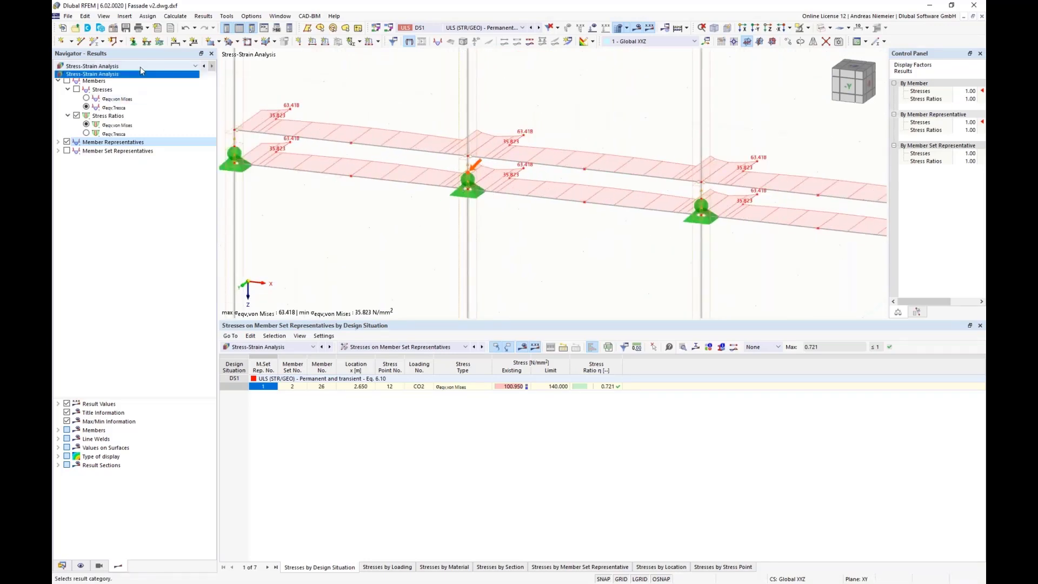
{"action": "left_click", "coordinate": [131, 83]}
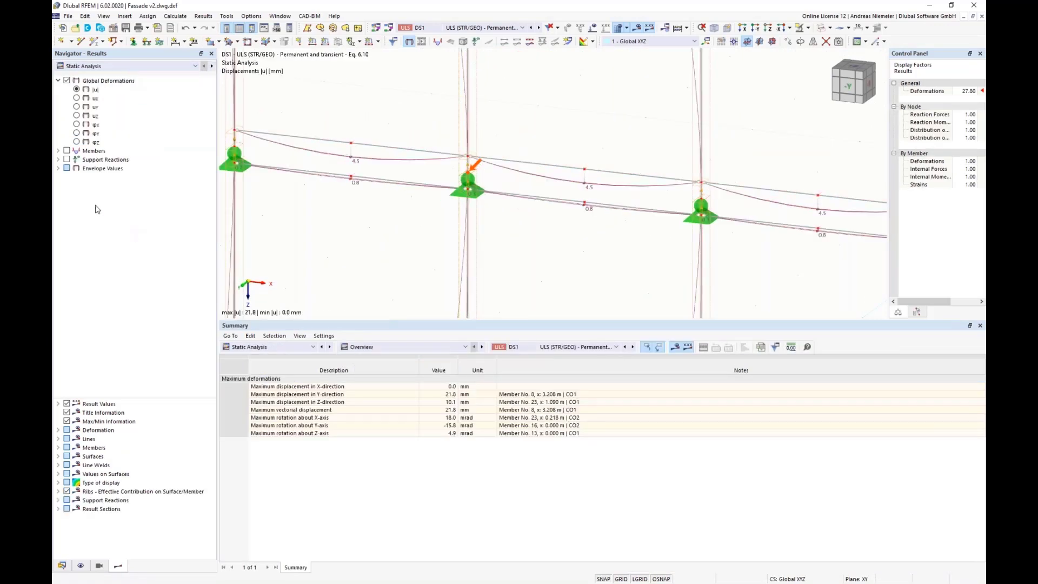
{"action": "left_click", "coordinate": [67, 160]}
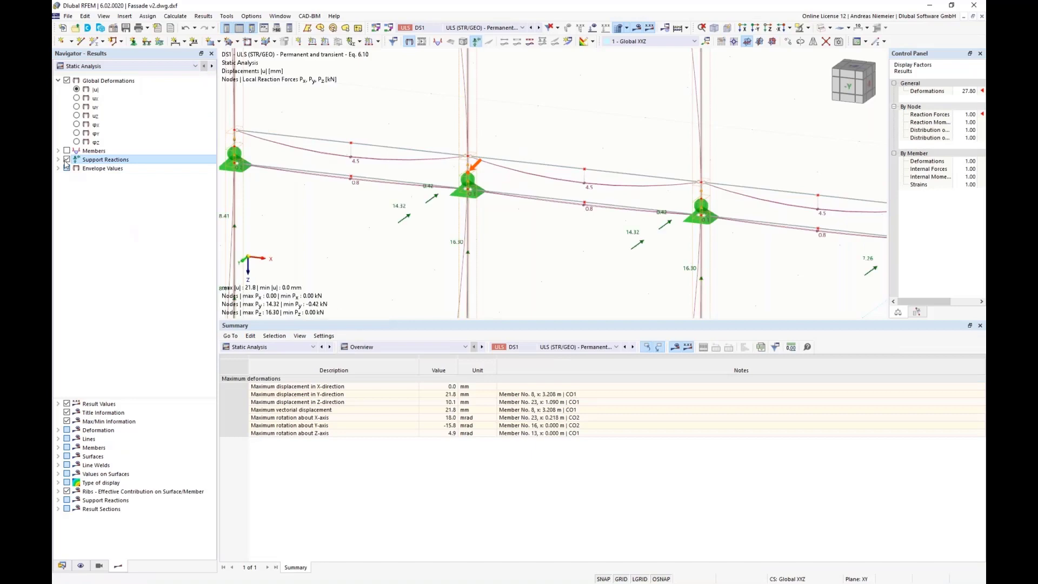
{"action": "left_click", "coordinate": [66, 81]}
{"action": "scroll", "coordinate": [424, 212], "scroll_direction": "down", "scroll_amount": 5}
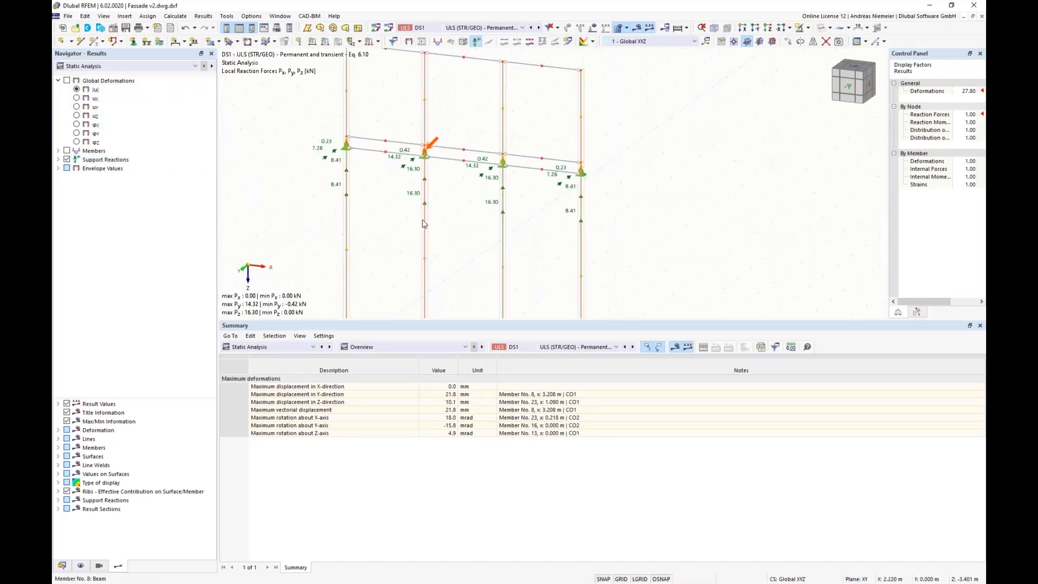
{"action": "scroll", "coordinate": [403, 168], "scroll_direction": "up", "scroll_amount": 2}
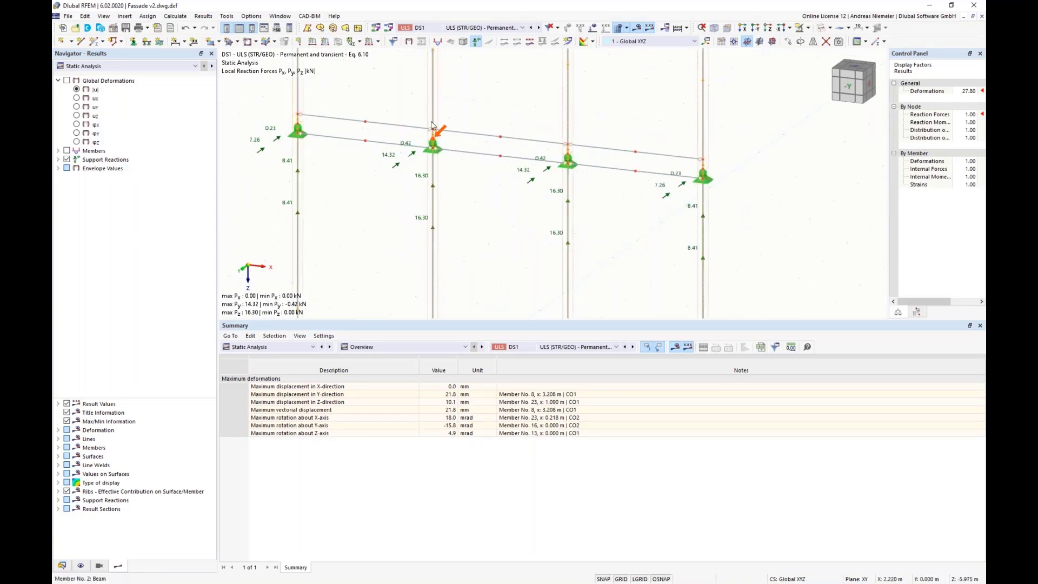
{"action": "scroll", "coordinate": [432, 126], "scroll_direction": "up", "scroll_amount": 2}
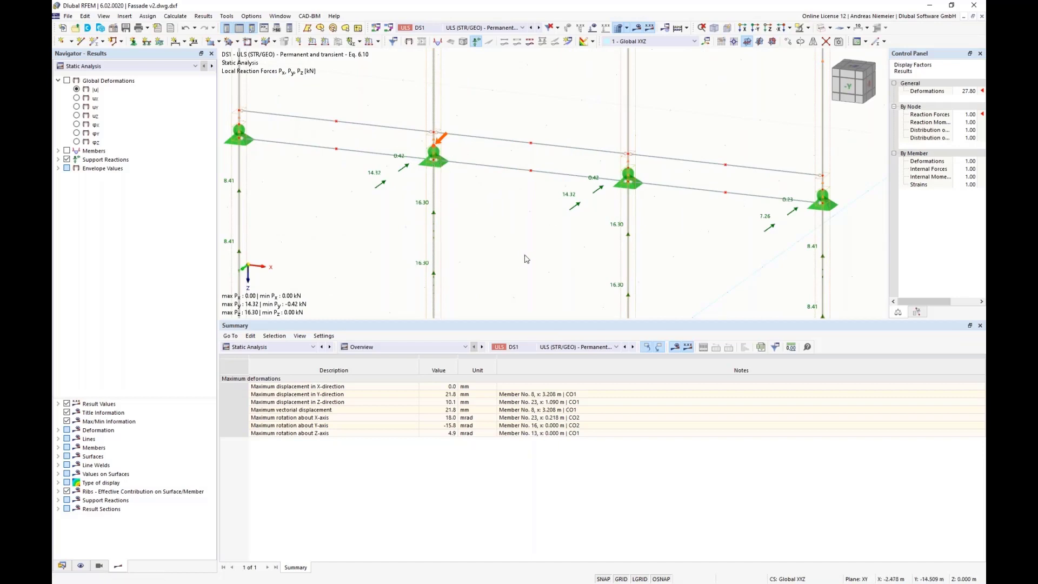
{"action": "scroll", "coordinate": [443, 181], "scroll_direction": "up", "scroll_amount": 3}
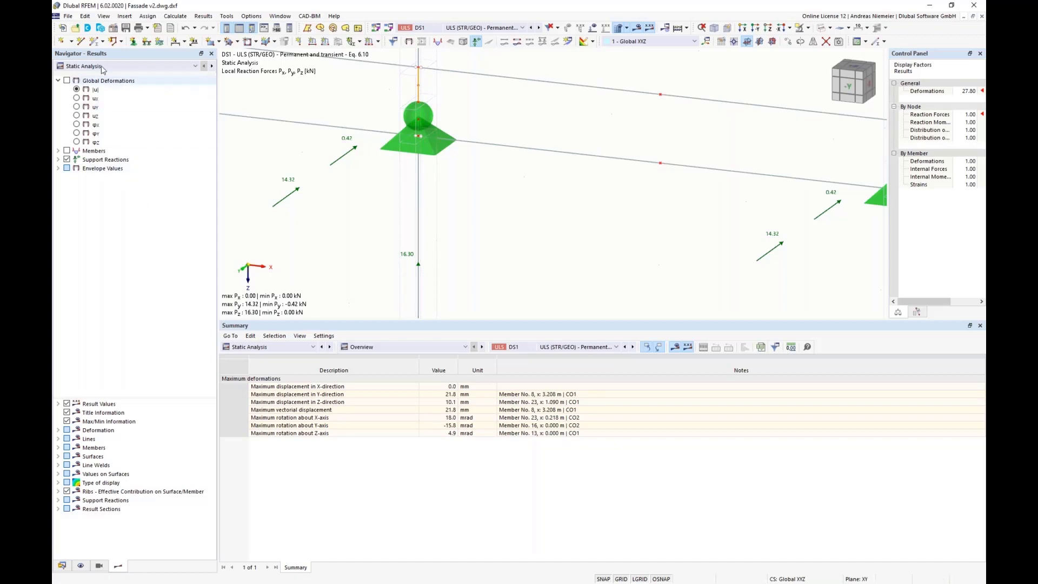
- Create a blank 3D model in the PPO project with the Stress-Strain Analysis add-on activated
{"action": "left_click", "coordinate": [68, 16]}
{"action": "left_click", "coordinate": [83, 28]}
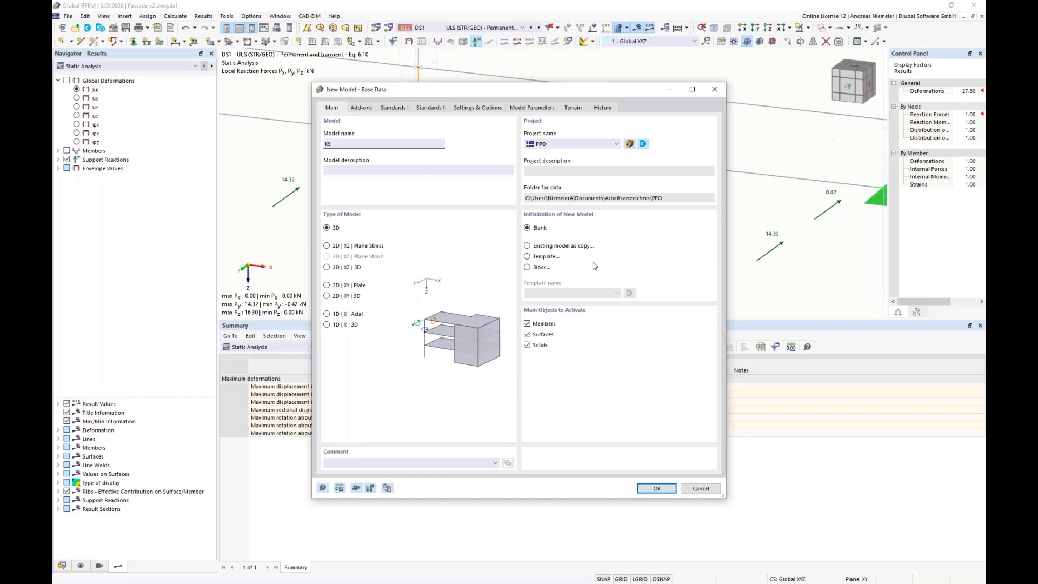
{"action": "left_click", "coordinate": [364, 108]}
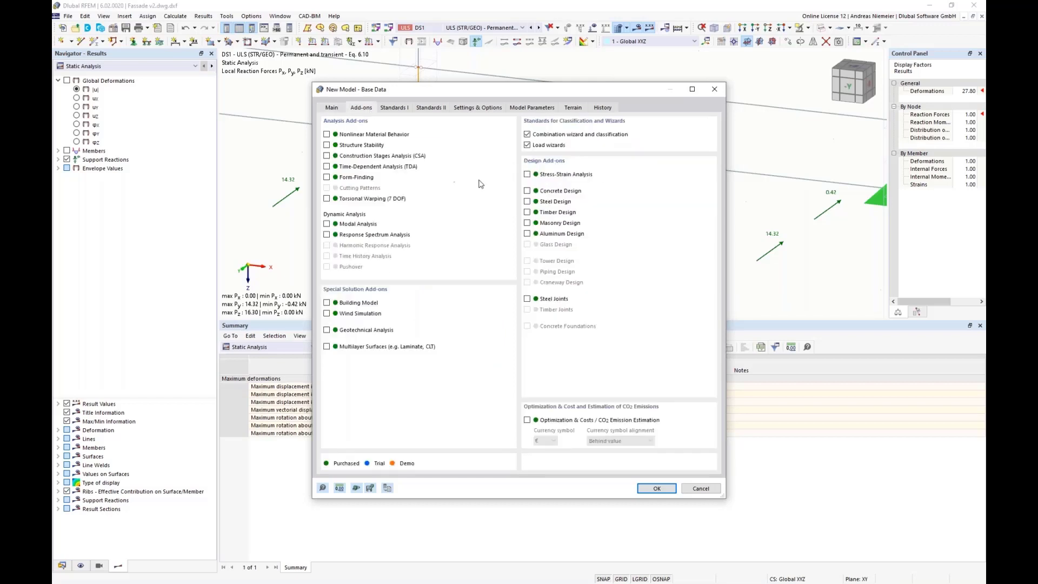
{"action": "left_click", "coordinate": [528, 174]}
{"action": "left_click", "coordinate": [660, 490]}
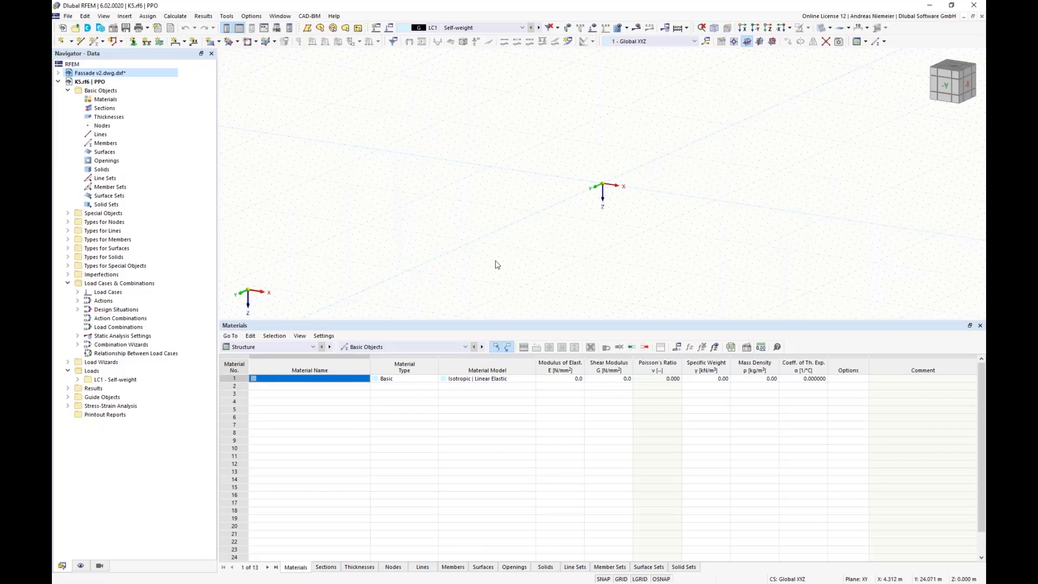
- Paste the copied member into the new model with a zero displacement vector
{"action": "key", "text": "ctrl+v"}
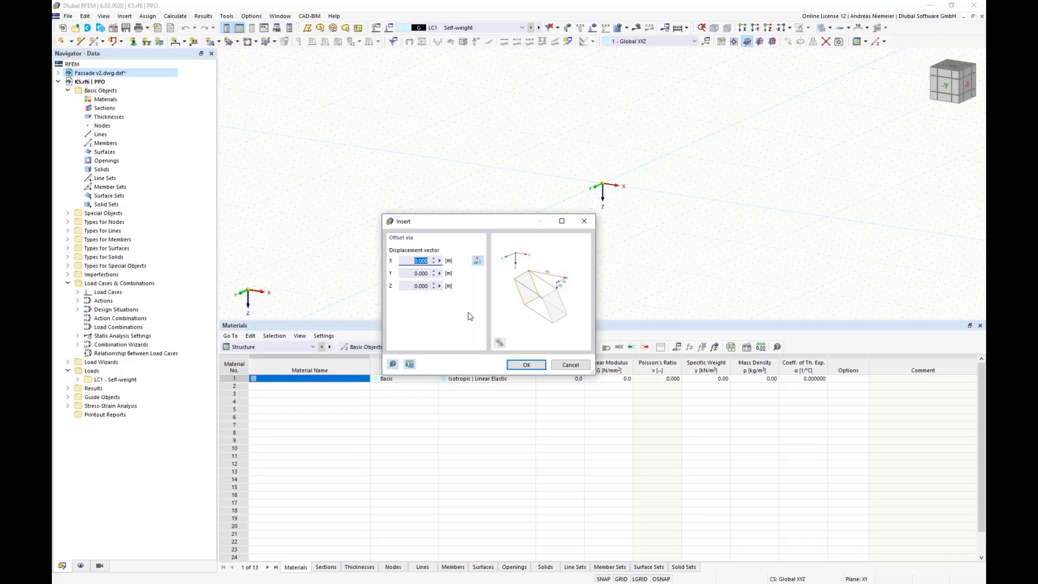
{"action": "left_click", "coordinate": [526, 364]}
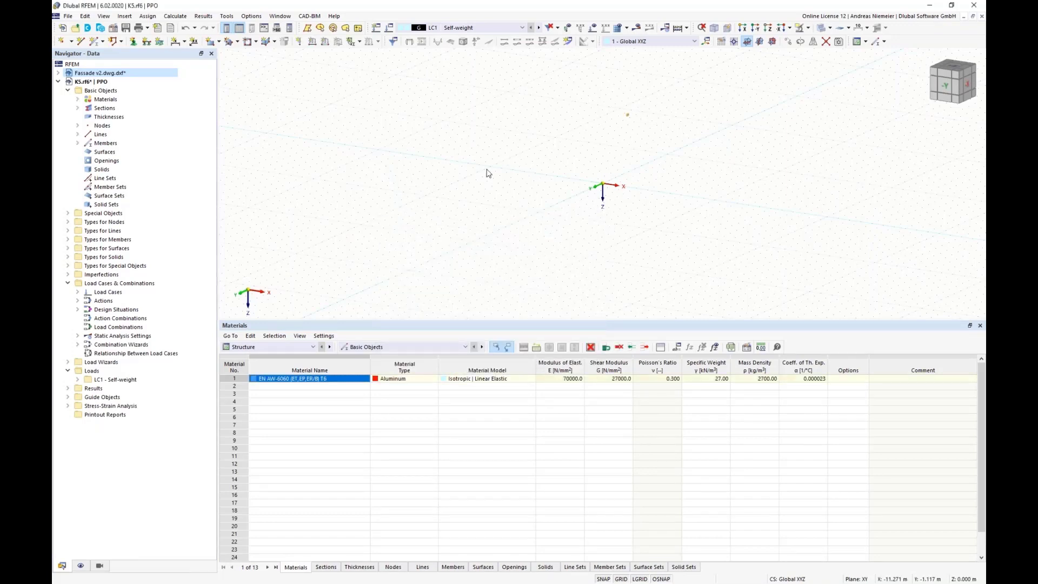
{"action": "scroll", "coordinate": [627, 117], "scroll_direction": "up", "scroll_amount": 5}
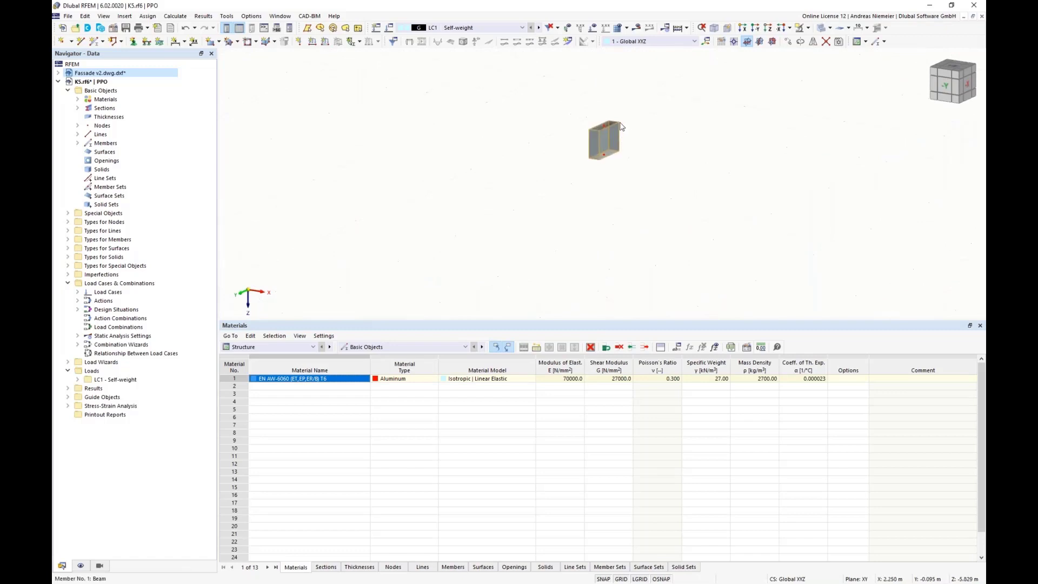
{"action": "scroll", "coordinate": [737, 202], "scroll_direction": "up", "scroll_amount": 5}
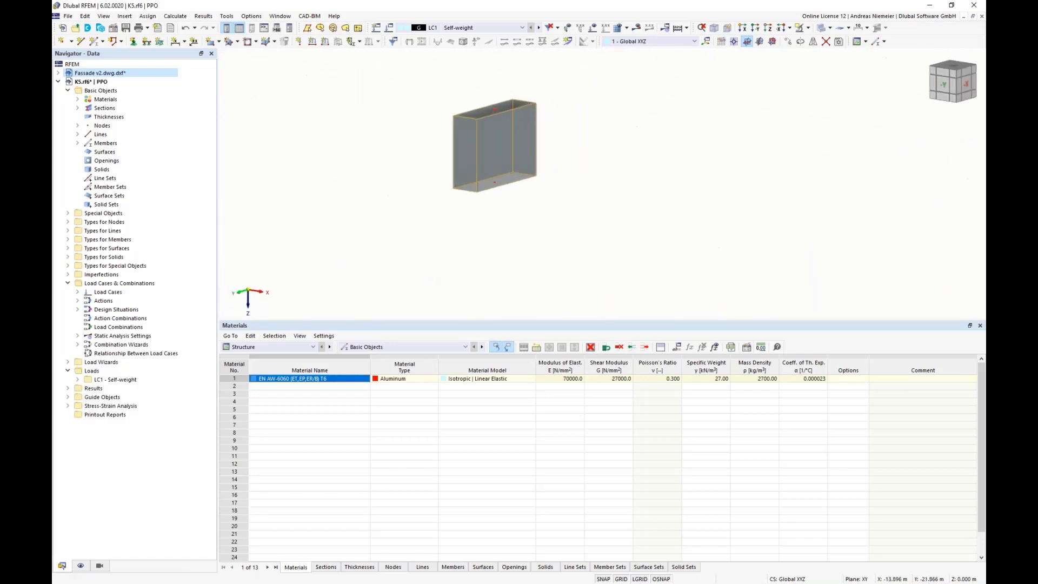
{"action": "middle_click_drag", "start_coordinate": [476, 120], "coordinate": [514, 169]}
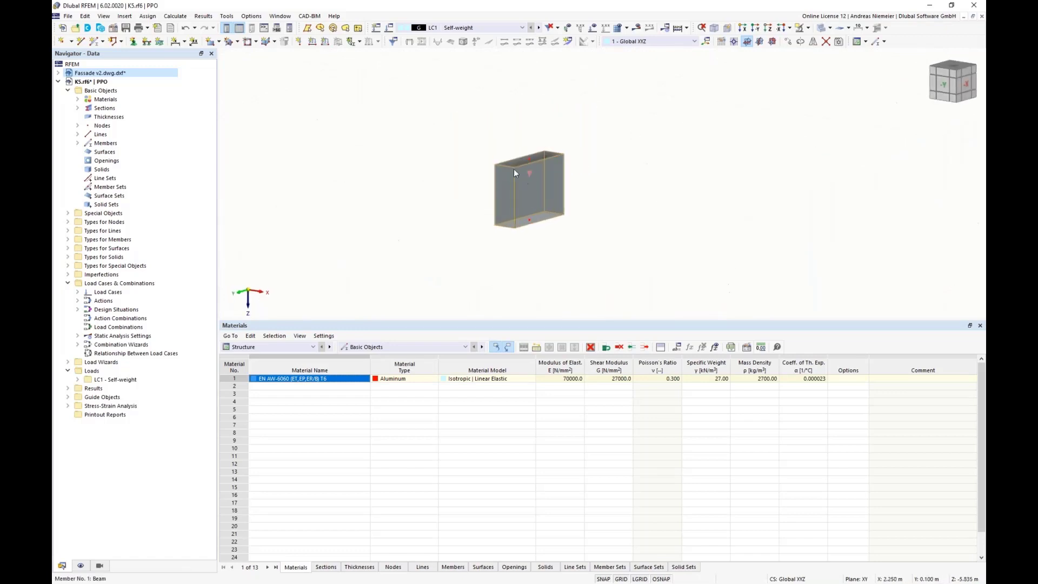
- Display the model in wireframe mode and generate surfaces from the pasted member
{"action": "left_click", "coordinate": [838, 29]}
{"action": "left_click", "coordinate": [844, 40]}
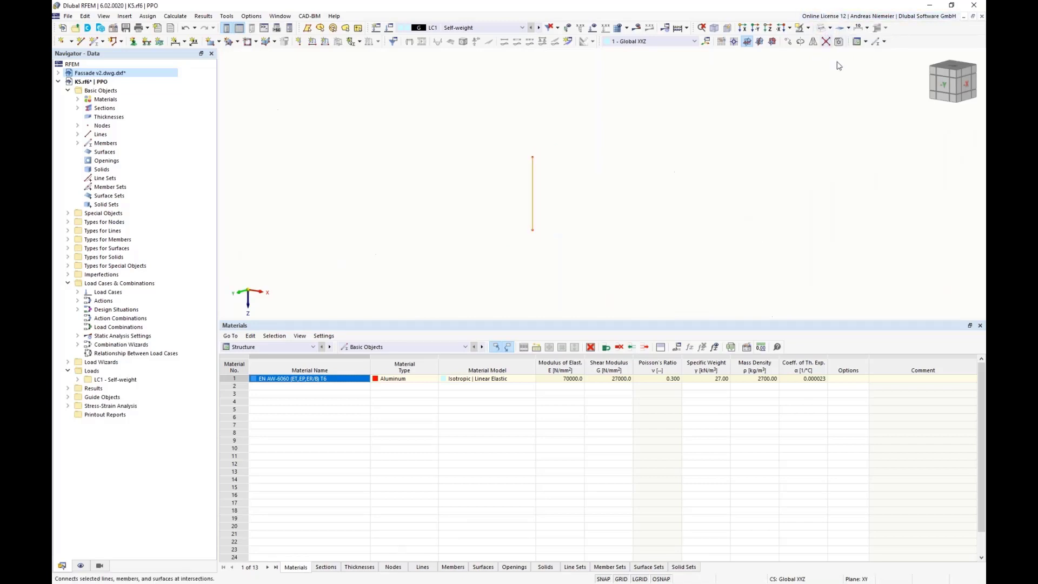
{"action": "left_click", "coordinate": [585, 224]}
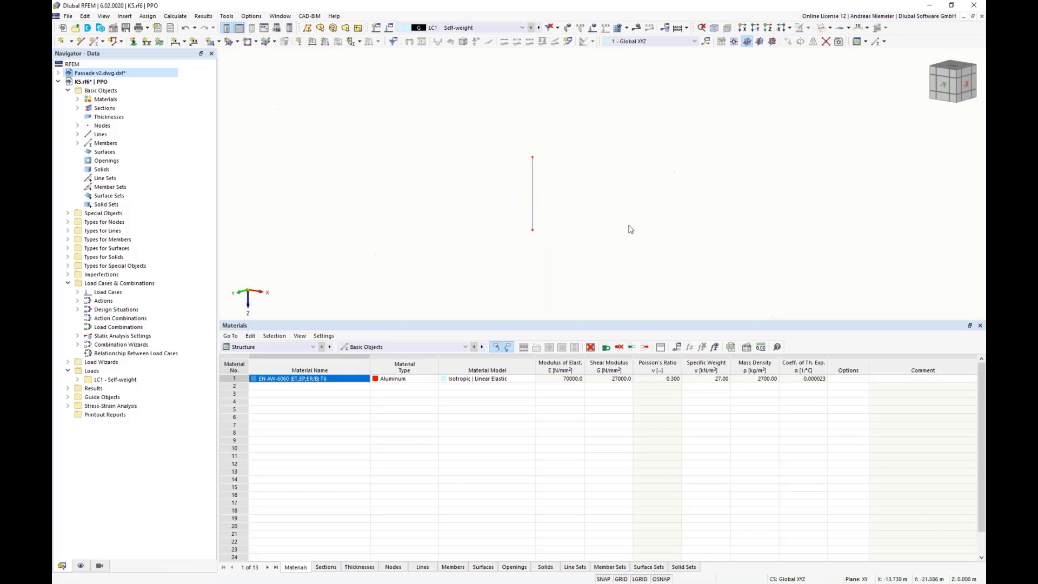
{"action": "right_click", "coordinate": [533, 198]}
{"action": "mouse_move", "coordinate": [683, 229]}
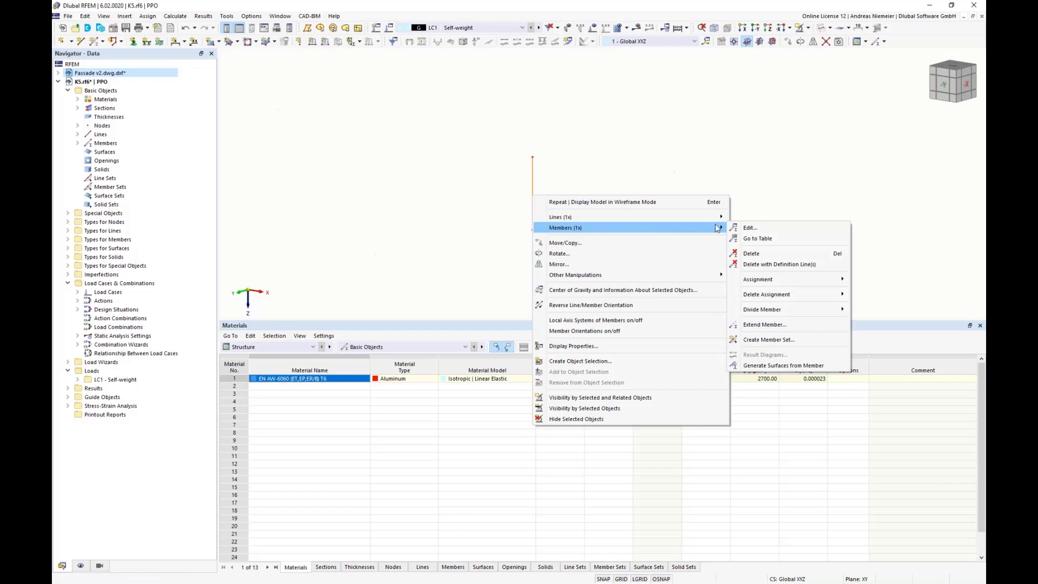
{"action": "left_click", "coordinate": [772, 366]}
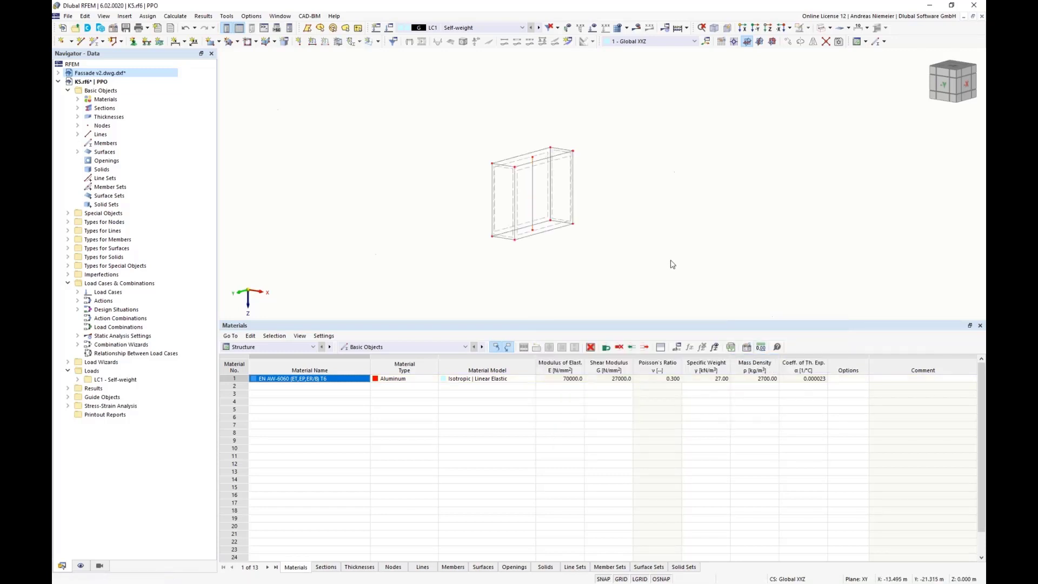
- Delete the member, the generated surfaces and the upper lines, keeping only the bottom rectangular outline
{"action": "scroll", "coordinate": [515, 163], "scroll_direction": "up", "scroll_amount": 2}
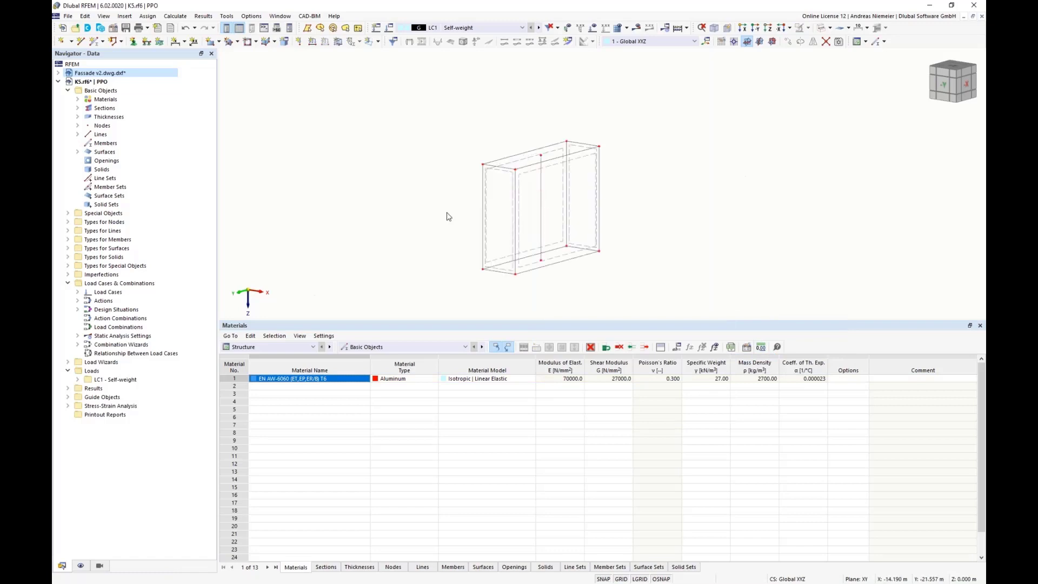
{"action": "mouse_move", "coordinate": [446, 214]}
{"action": "middle_mouse_down", "text": "ctrl"}
{"action": "mouse_move", "coordinate": [615, 213]}
{"action": "mouse_move", "coordinate": [441, 204]}
{"action": "mouse_move", "coordinate": [484, 222]}
{"action": "mouse_move", "coordinate": [433, 205]}
{"action": "middle_mouse_up", "text": "ctrl"}
{"action": "right_click", "coordinate": [432, 205]}
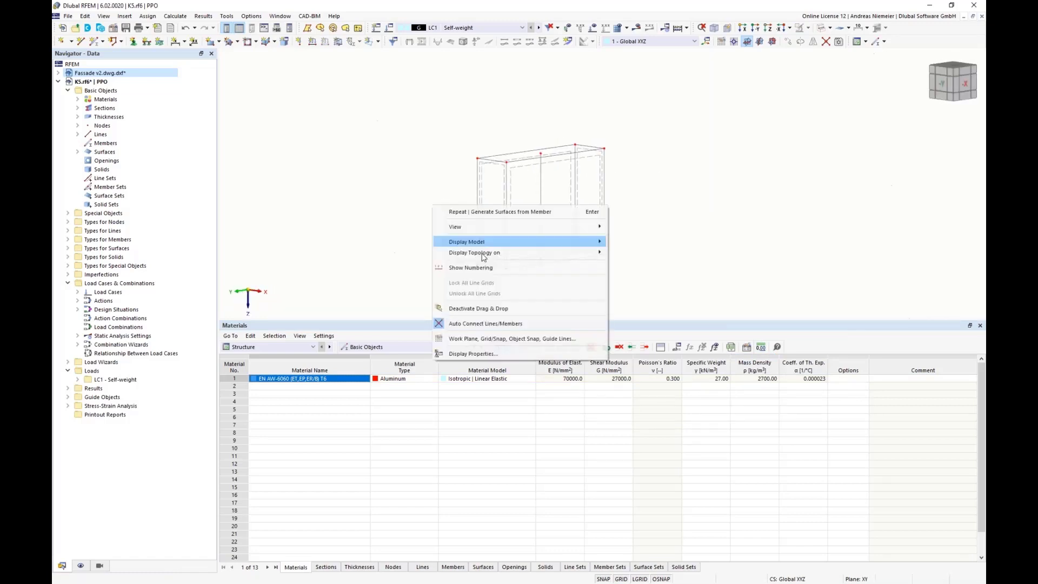
{"action": "left_click", "coordinate": [706, 215]}
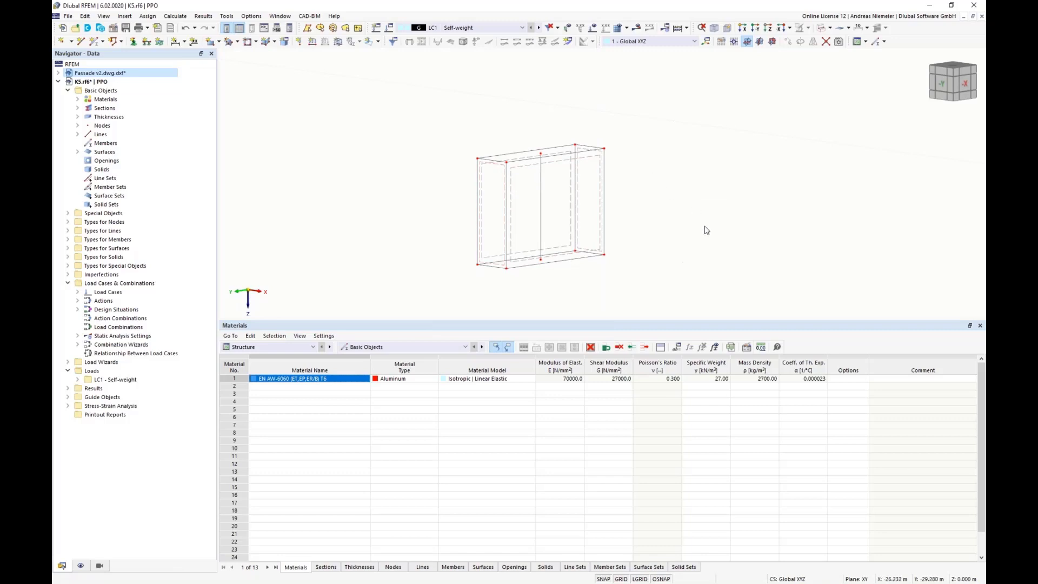
{"action": "left_click_drag", "start_coordinate": [658, 196], "coordinate": [396, 81]}
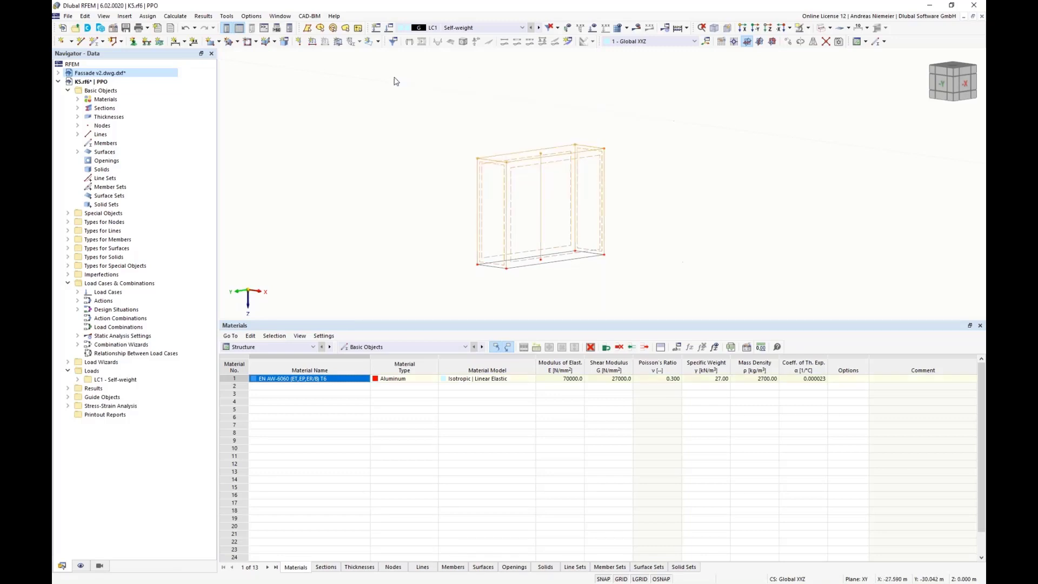
{"action": "key", "text": "Delete"}
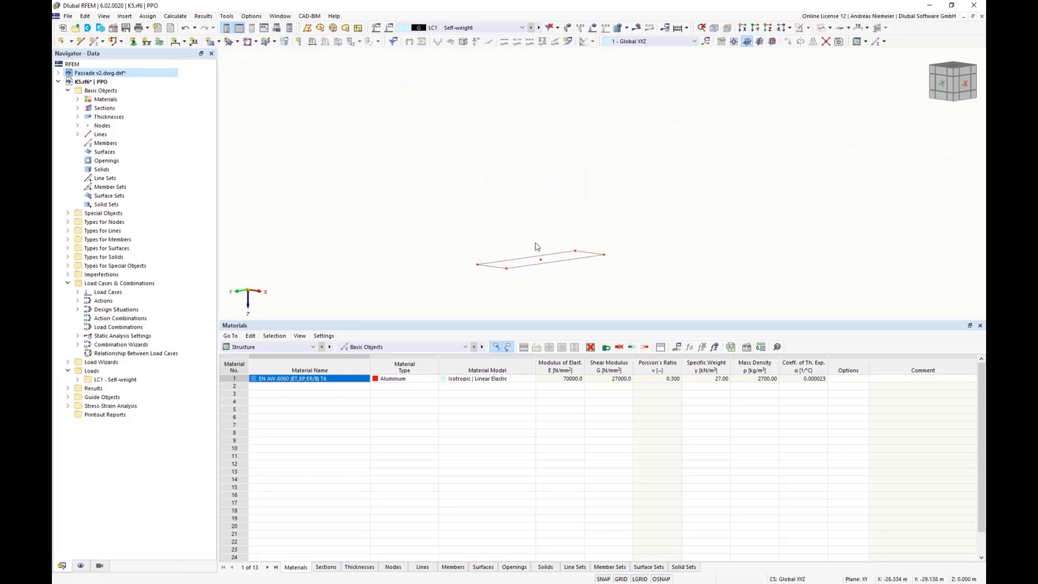
- Show the remaining rectangular outline in the Z-direction view and hide the tables to enlarge the work area
{"action": "left_click", "coordinate": [770, 43]}
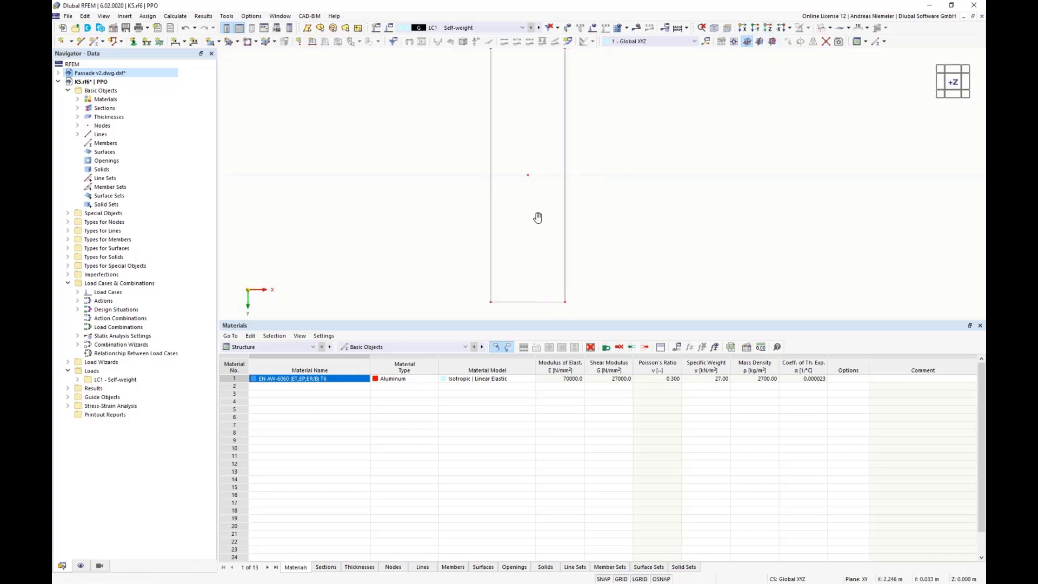
{"action": "left_click", "coordinate": [239, 28]}
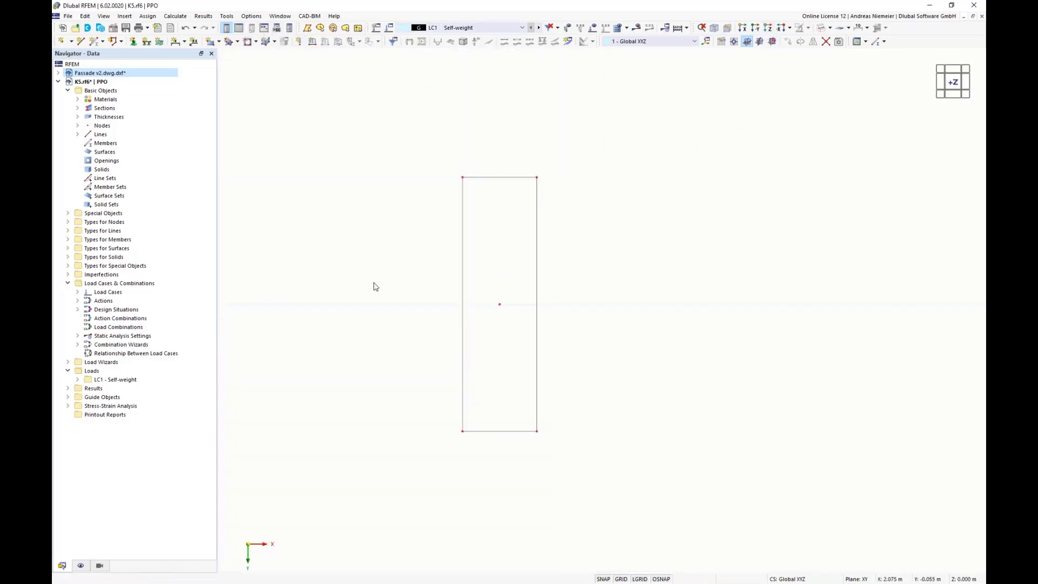
{"action": "scroll", "coordinate": [671, 296], "scroll_direction": "up", "scroll_amount": 1}
{"action": "middle_click_drag", "start_coordinate": [654, 295], "coordinate": [671, 309]}
{"action": "scroll", "coordinate": [668, 306], "scroll_direction": "down", "scroll_amount": 1}
{"action": "scroll", "coordinate": [657, 420], "scroll_direction": "up", "scroll_amount": 1}
{"action": "middle_click_drag", "start_coordinate": [657, 420], "coordinate": [615, 421]}
{"action": "scroll", "coordinate": [603, 419], "scroll_direction": "down", "scroll_amount": 1}
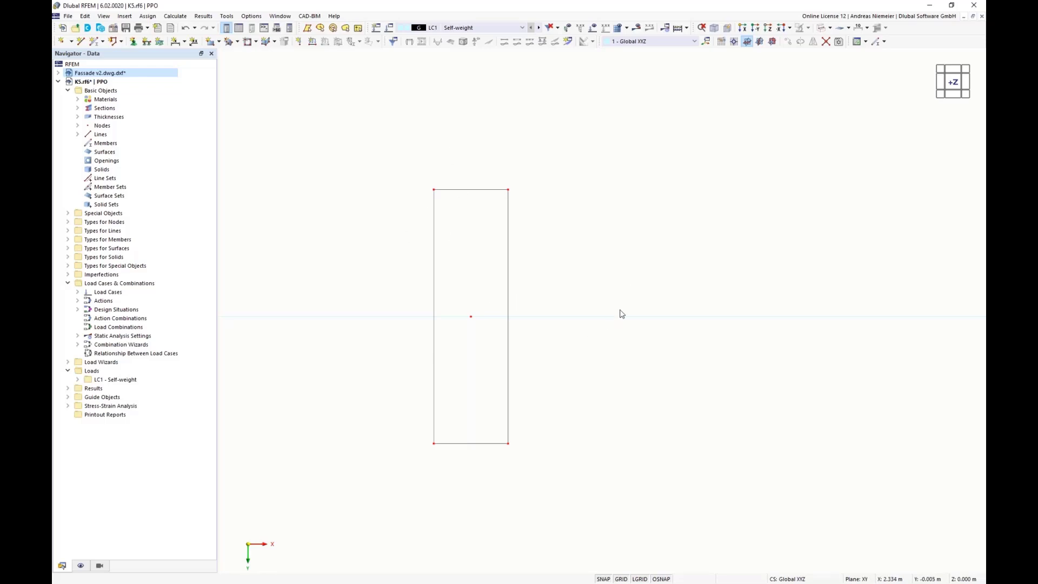
- Set up a one-step copy of the rectangle's right long line and change the model's length unit to mm
{"action": "left_click", "coordinate": [509, 376]}
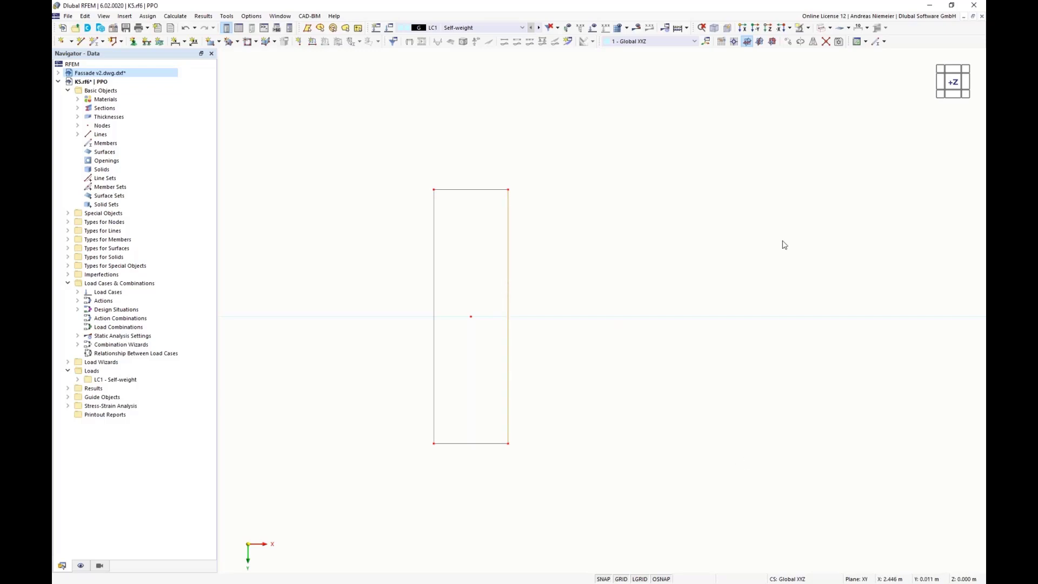
{"action": "left_click", "coordinate": [788, 42]}
{"action": "left_click_drag", "start_coordinate": [533, 167], "coordinate": [750, 192]}
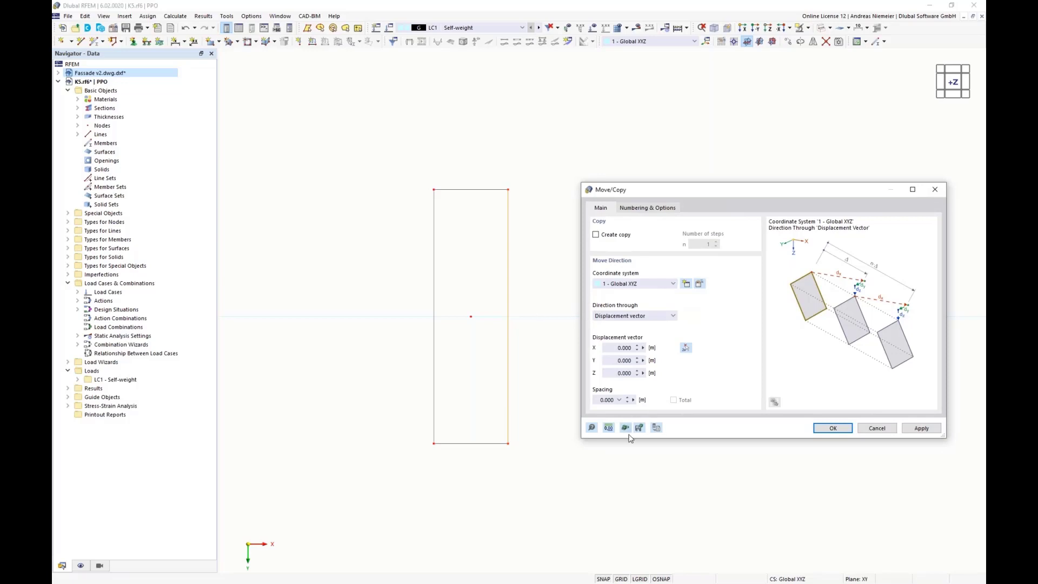
{"action": "left_click", "coordinate": [602, 236]}
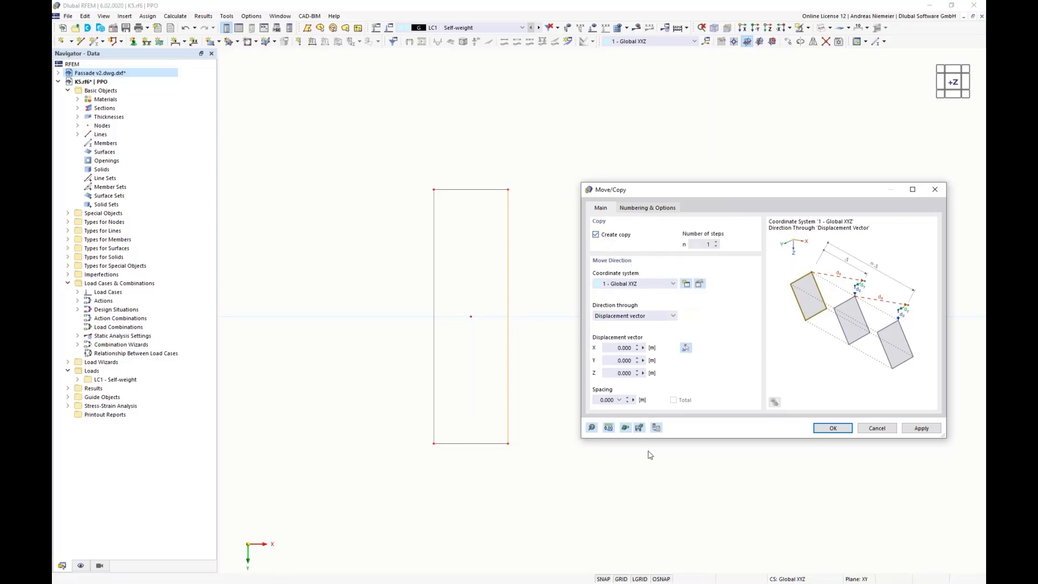
{"action": "left_click", "coordinate": [609, 428]}
{"action": "left_click", "coordinate": [849, 195]}
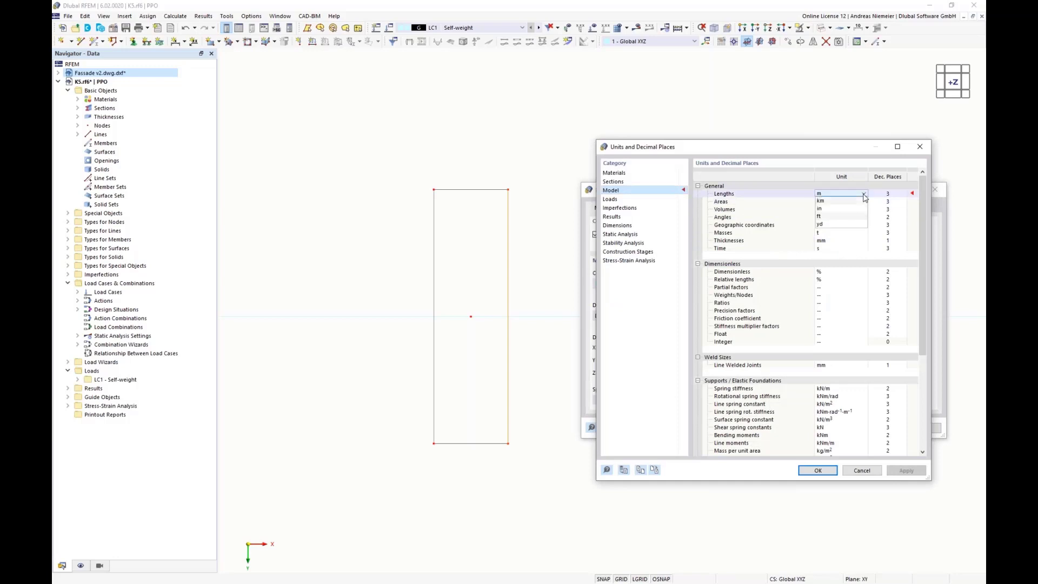
{"action": "left_click", "coordinate": [848, 205]}
{"action": "left_click", "coordinate": [819, 470]}
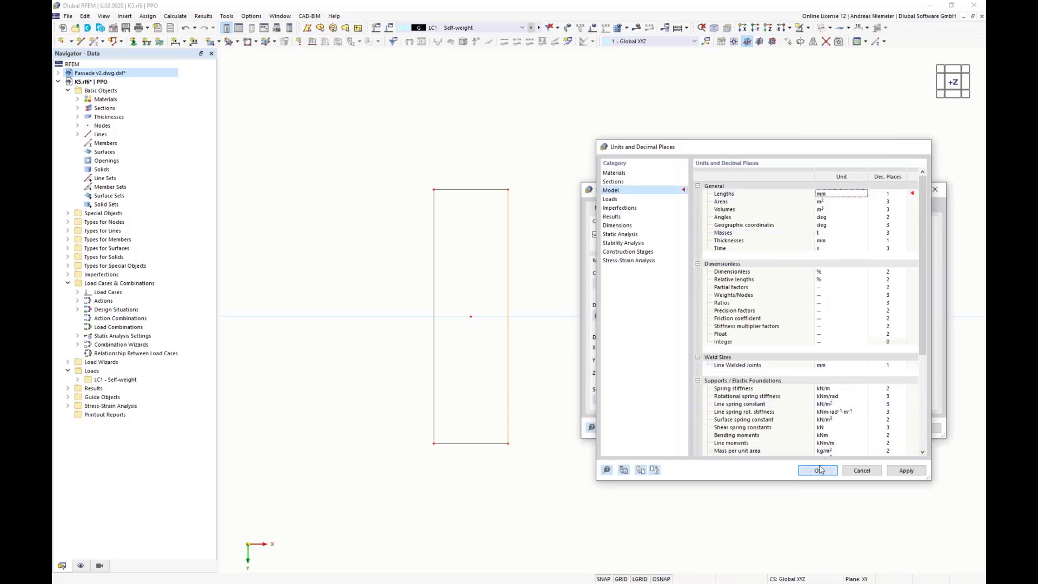
- Copy the right long line outward with an X displacement of 1,5+5 mm, and select the original line
{"action": "left_click", "coordinate": [612, 346]}
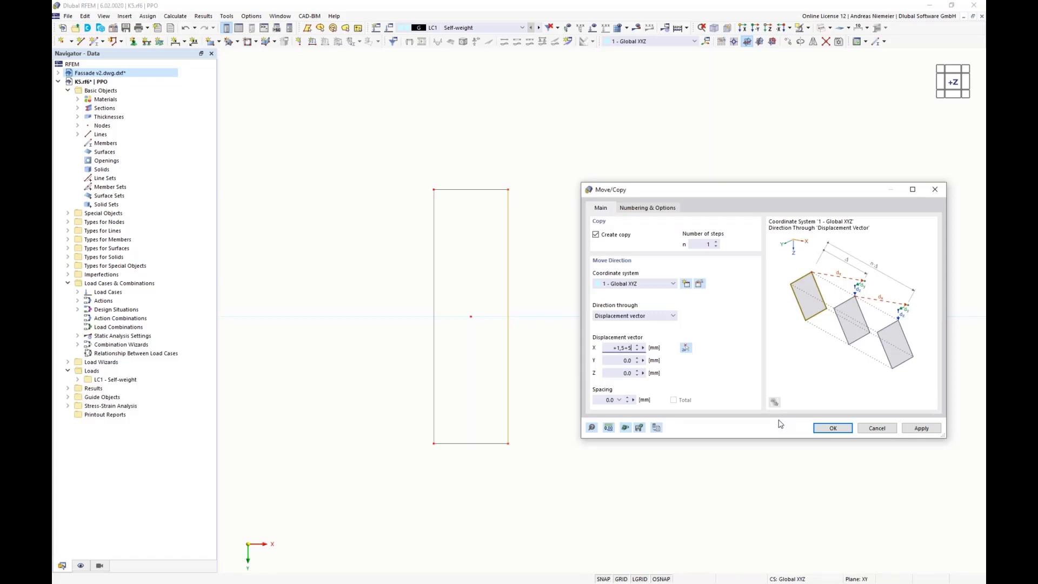
{"action": "left_click", "coordinate": [629, 360]}
{"action": "left_click", "coordinate": [833, 429]}
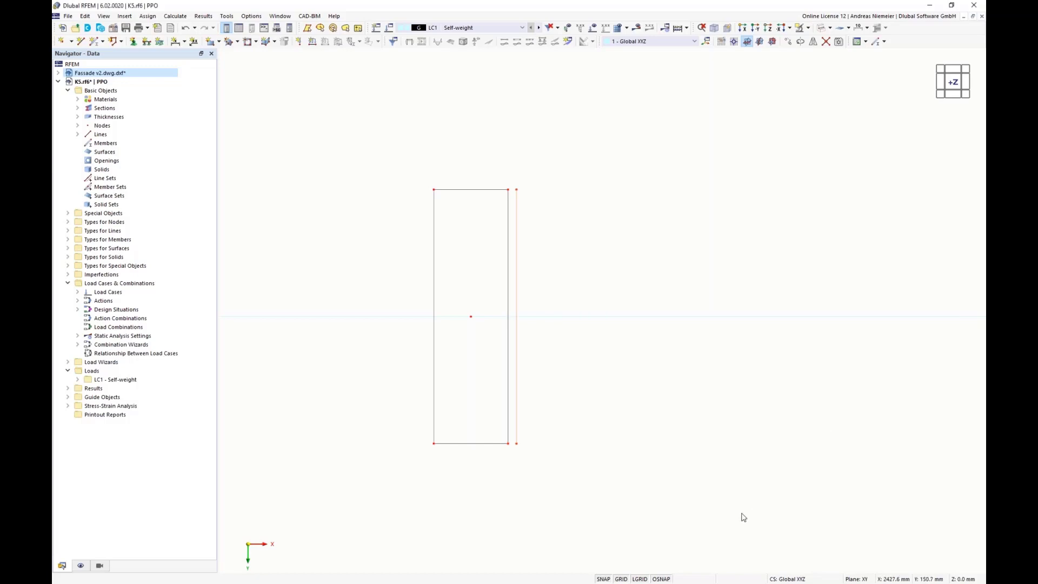
{"action": "left_click", "coordinate": [508, 325]}
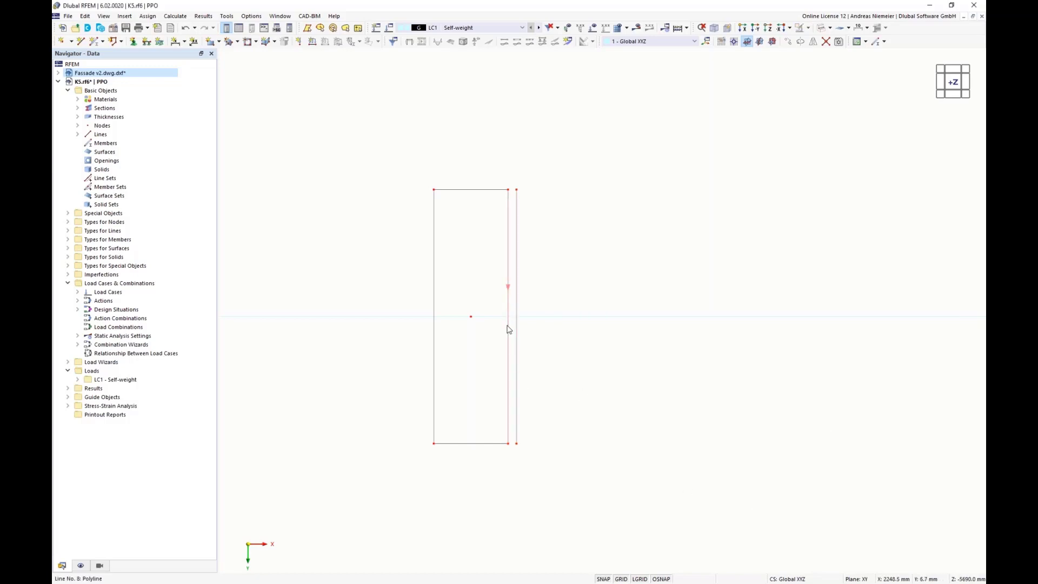
- Copy the outer line to the rectangle's opposite long side and move both outer lines' +Y end nodes by -30 mm in Y
{"action": "left_click_drag", "start_coordinate": [517, 192], "coordinate": [437, 196]}
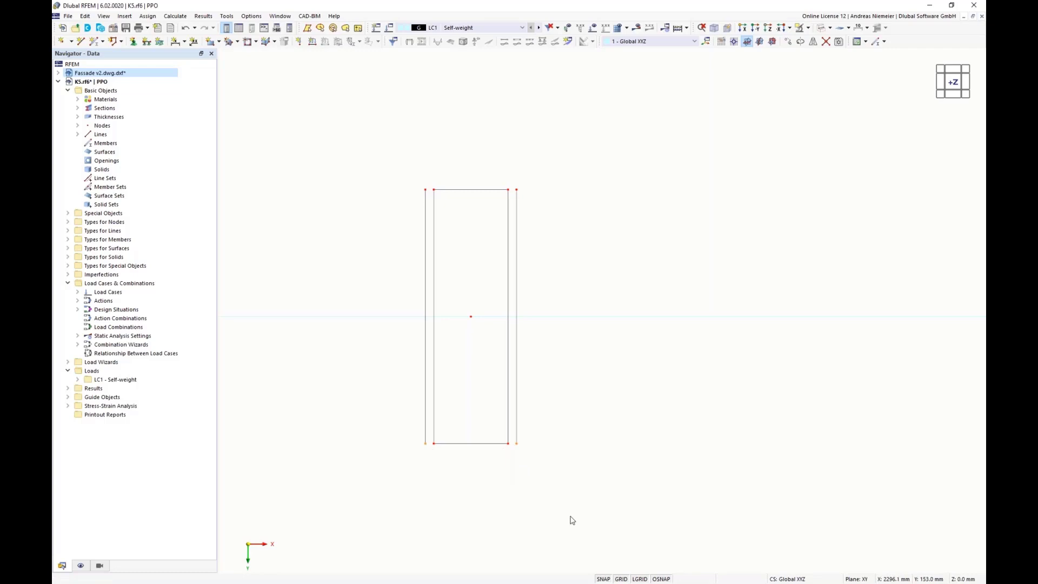
{"action": "left_click", "coordinate": [787, 43]}
{"action": "left_click_drag", "start_coordinate": [607, 165], "coordinate": [863, 178]}
{"action": "left_click", "coordinate": [652, 221]}
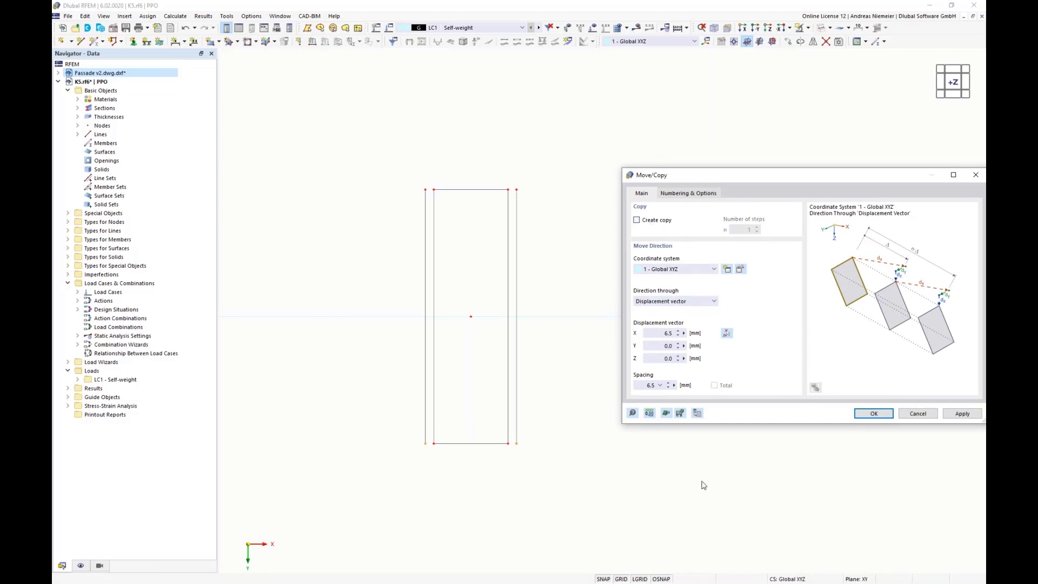
{"action": "left_click", "coordinate": [660, 346]}
{"action": "left_click", "coordinate": [656, 333]}
{"action": "left_click", "coordinate": [883, 413]}
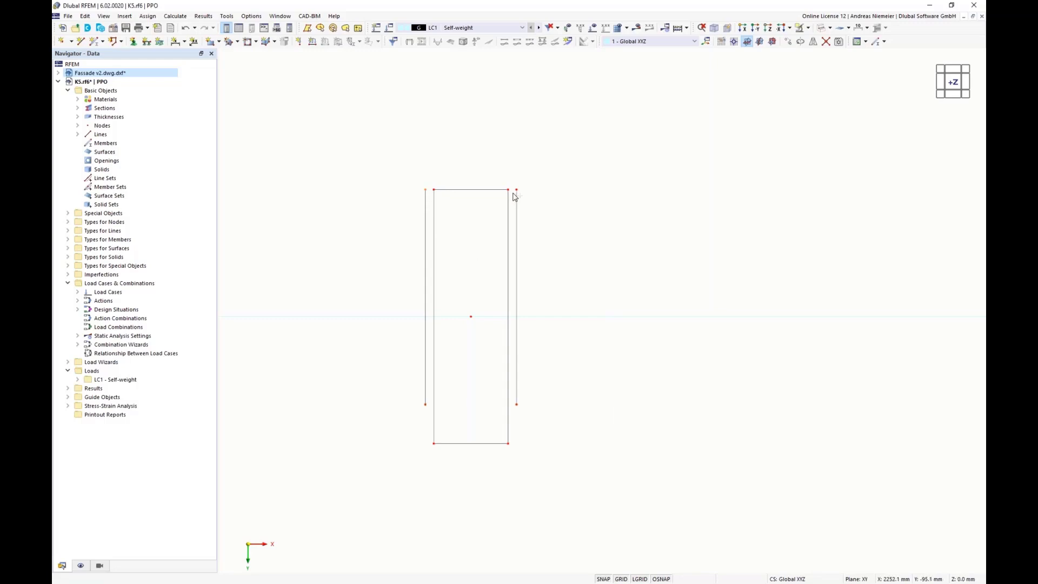
- Move the -Y end nodes of both outer lines by -57.5 mm in Y
{"action": "left_click", "coordinate": [788, 42]}
{"action": "left_click_drag", "start_coordinate": [624, 179], "coordinate": [853, 292]}
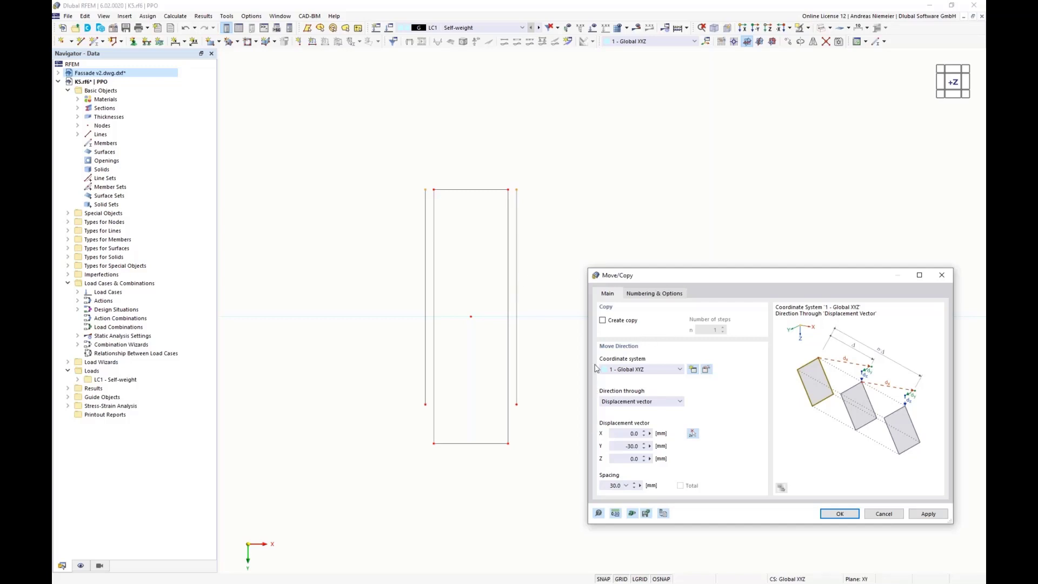
{"action": "left_click_drag", "start_coordinate": [617, 447], "coordinate": [668, 446]}
{"action": "type", "text": "-57.5"}
{"action": "left_click", "coordinate": [842, 514]}
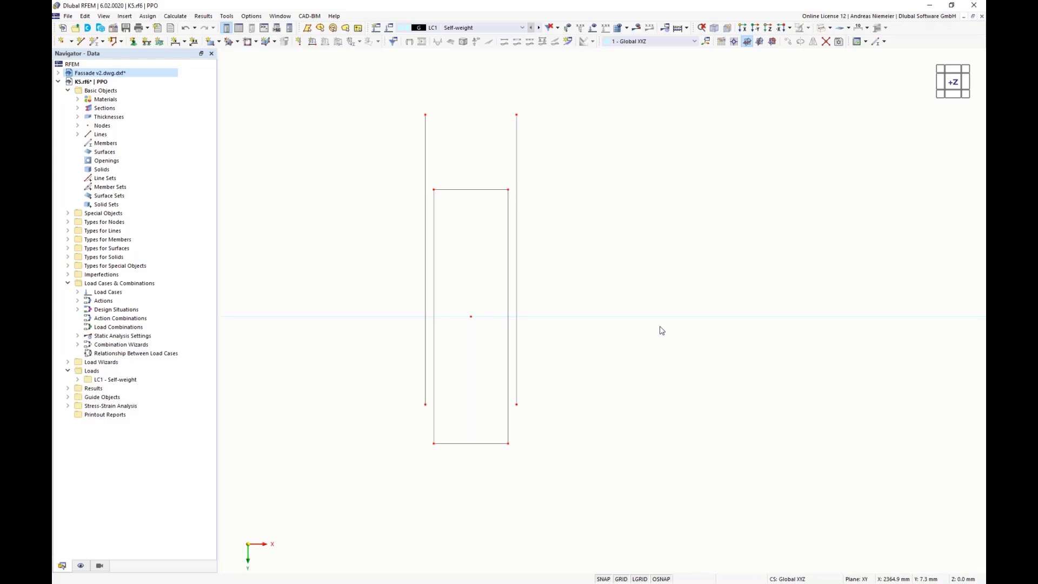
- Show the model in axonometric view and move both outer lines by -50 mm in Z with no Y displacement
{"action": "left_click", "coordinate": [714, 29]}
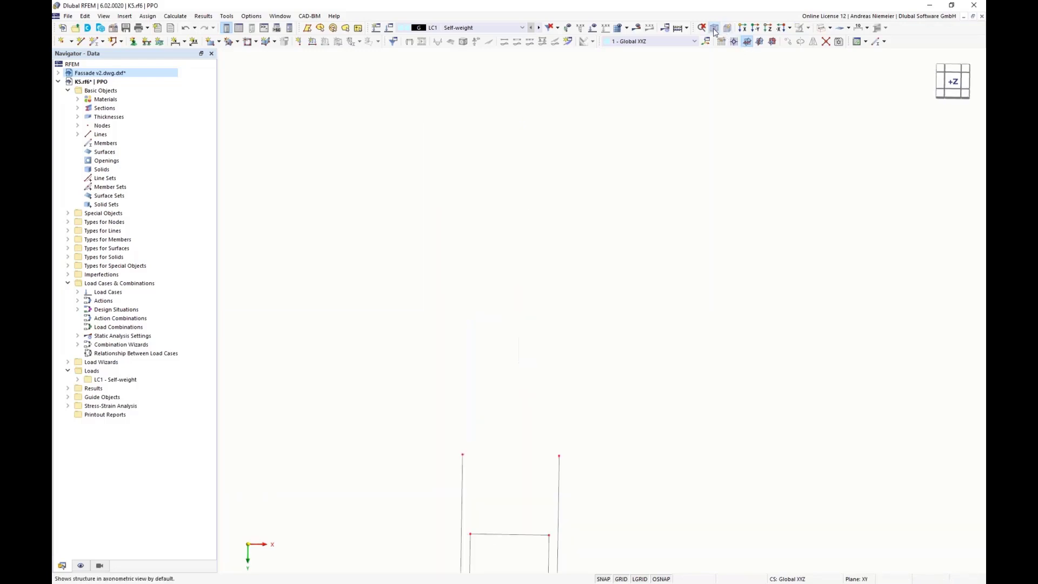
{"action": "scroll", "coordinate": [491, 202], "scroll_direction": "down", "scroll_amount": 3}
{"action": "middle_click_drag", "start_coordinate": [649, 354], "coordinate": [575, 387], "text": "ctrl"}
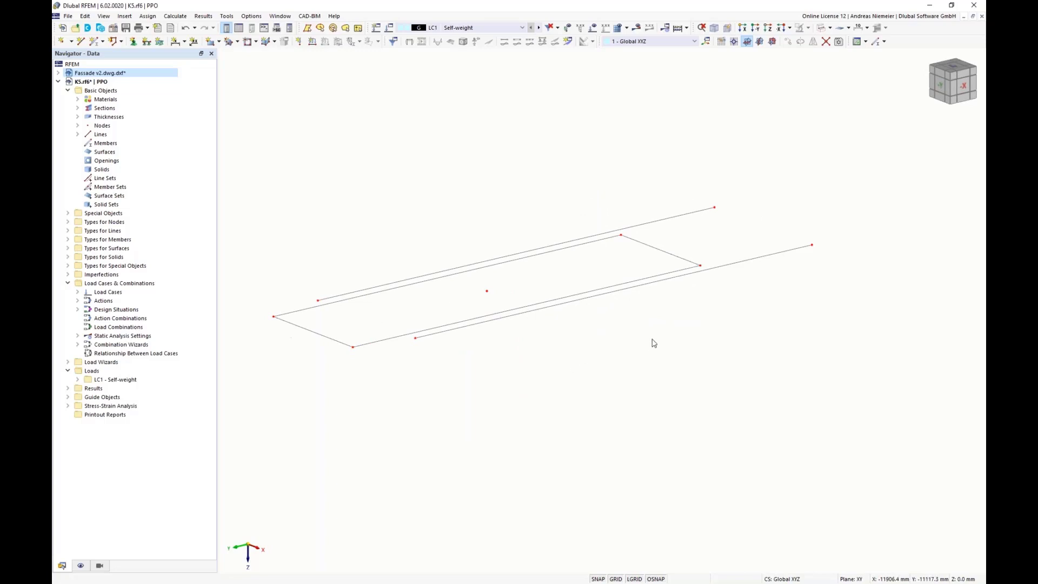
{"action": "left_click", "coordinate": [725, 269]}
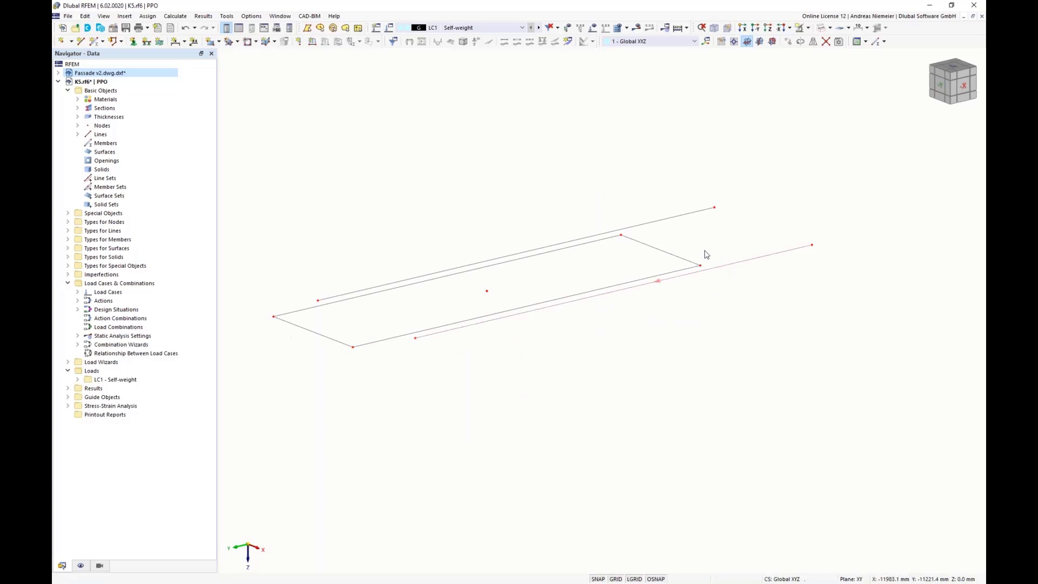
{"action": "left_click", "coordinate": [686, 215], "text": "ctrl"}
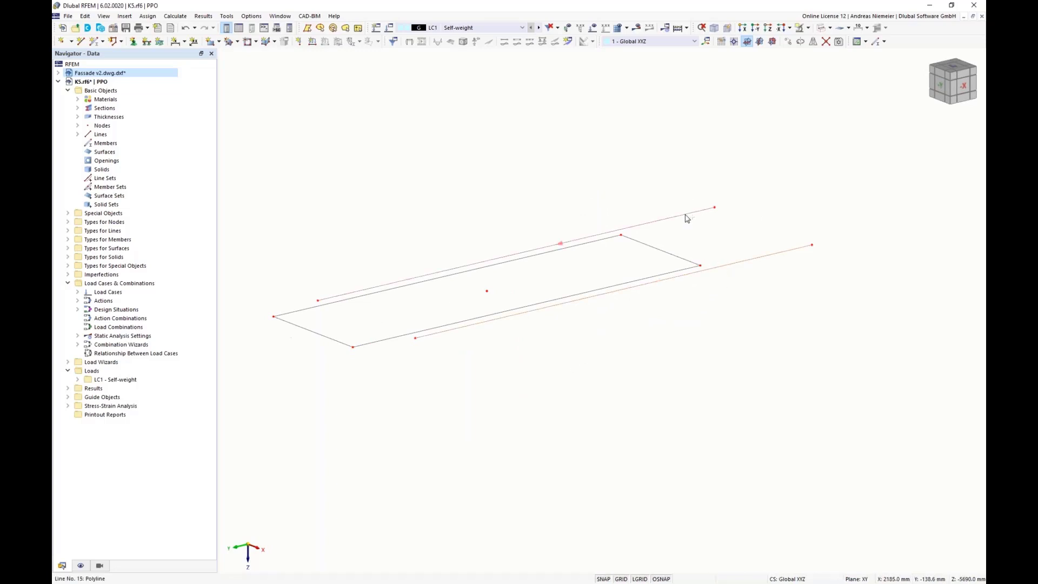
{"action": "left_click", "coordinate": [790, 46]}
{"action": "left_click_drag", "start_coordinate": [591, 164], "coordinate": [825, 325]}
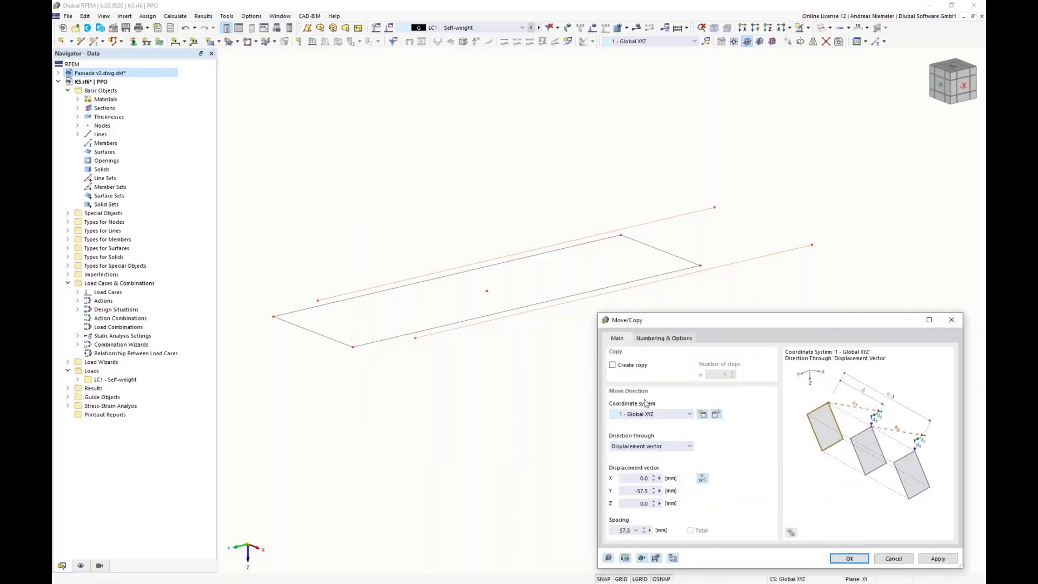
{"action": "left_click_drag", "start_coordinate": [634, 490], "coordinate": [668, 489]}
{"action": "type", "text": "0"}
{"action": "key", "text": "Tab"}
{"action": "type", "text": "-50"}
{"action": "left_click", "coordinate": [851, 559]}
- Copy both outer lines 100 mm in Z with step links connecting lines with surfaces, and display the surfaces transparently
{"action": "left_click", "coordinate": [792, 46]}
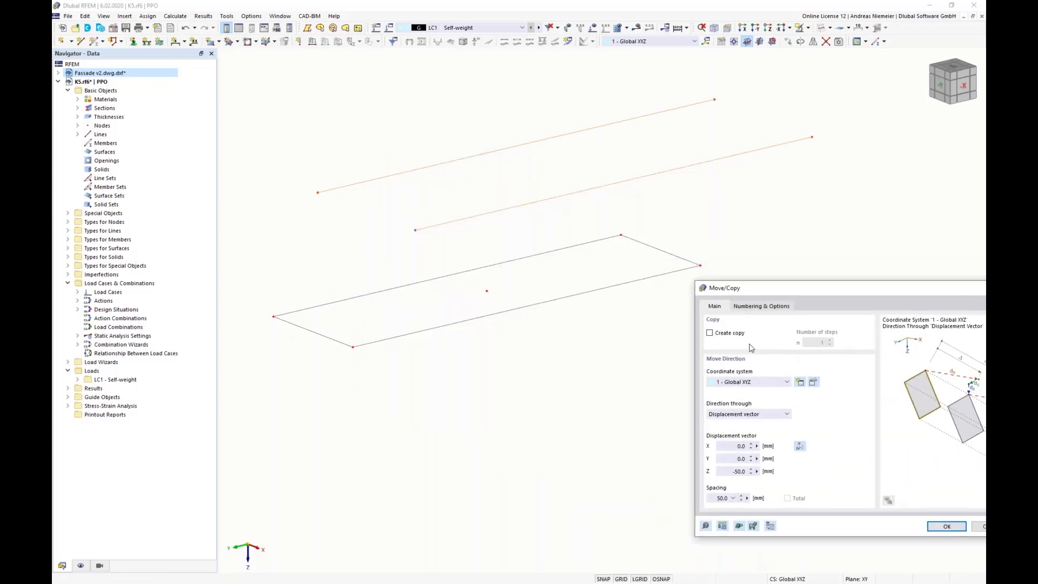
{"action": "left_click", "coordinate": [719, 340]}
{"action": "left_click", "coordinate": [733, 471]}
{"action": "key", "text": "ctrl+a"}
{"action": "type", "text": "1"}
{"action": "left_click", "coordinate": [765, 310]}
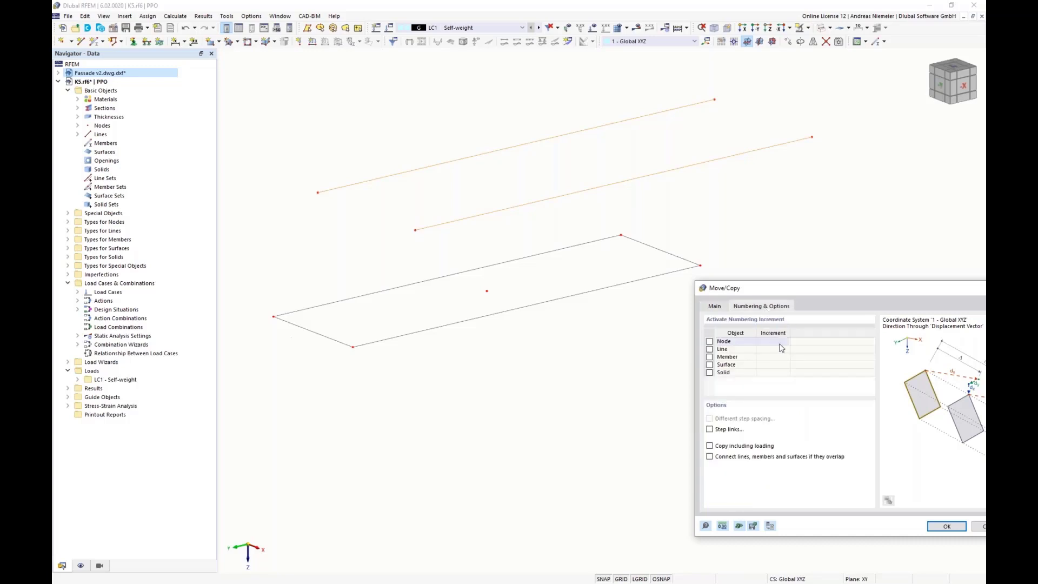
{"action": "left_click", "coordinate": [710, 430]}
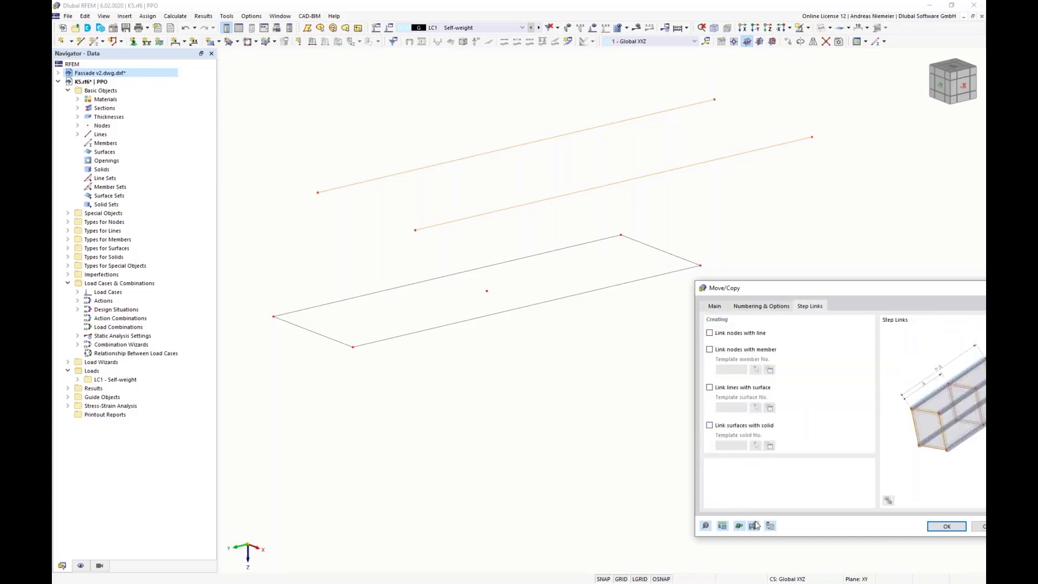
{"action": "left_click", "coordinate": [710, 387]}
{"action": "left_click", "coordinate": [947, 528]}
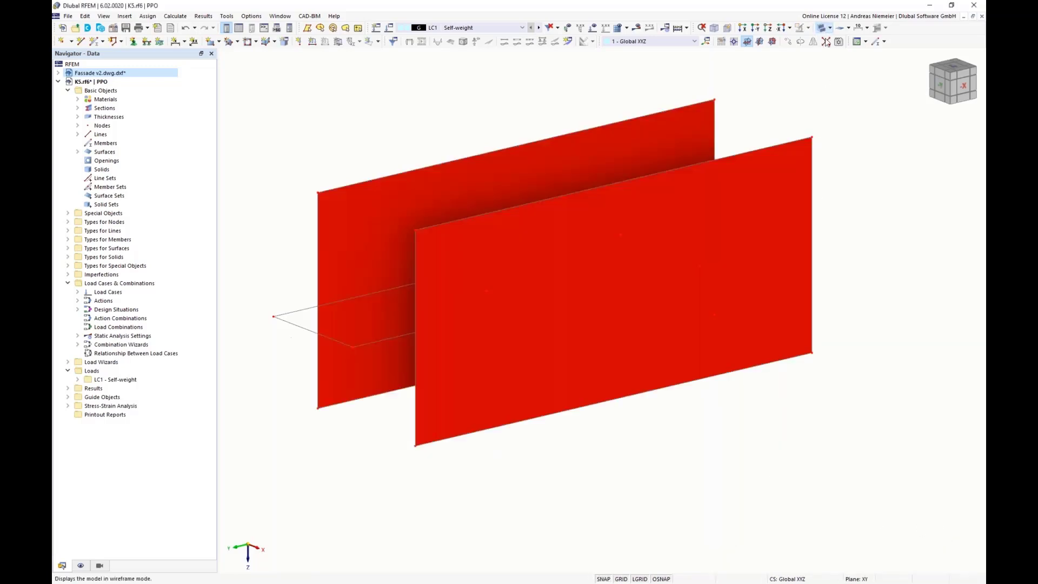
{"action": "left_click", "coordinate": [822, 28]}
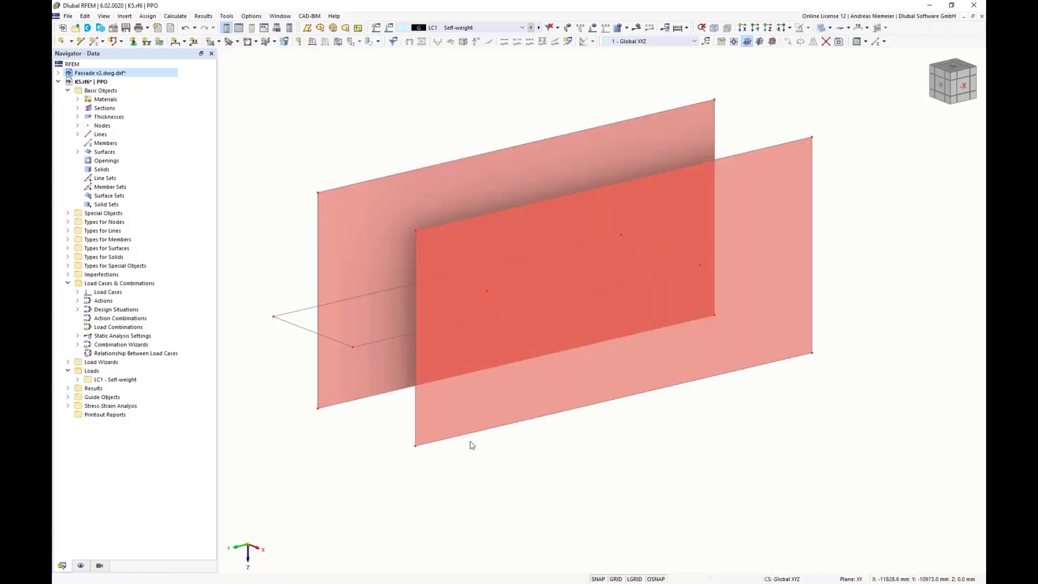
{"action": "scroll", "coordinate": [471, 443], "scroll_direction": "down", "scroll_amount": 1}
{"action": "middle_click_drag", "start_coordinate": [473, 443], "coordinate": [517, 454], "text": "ctrl"}
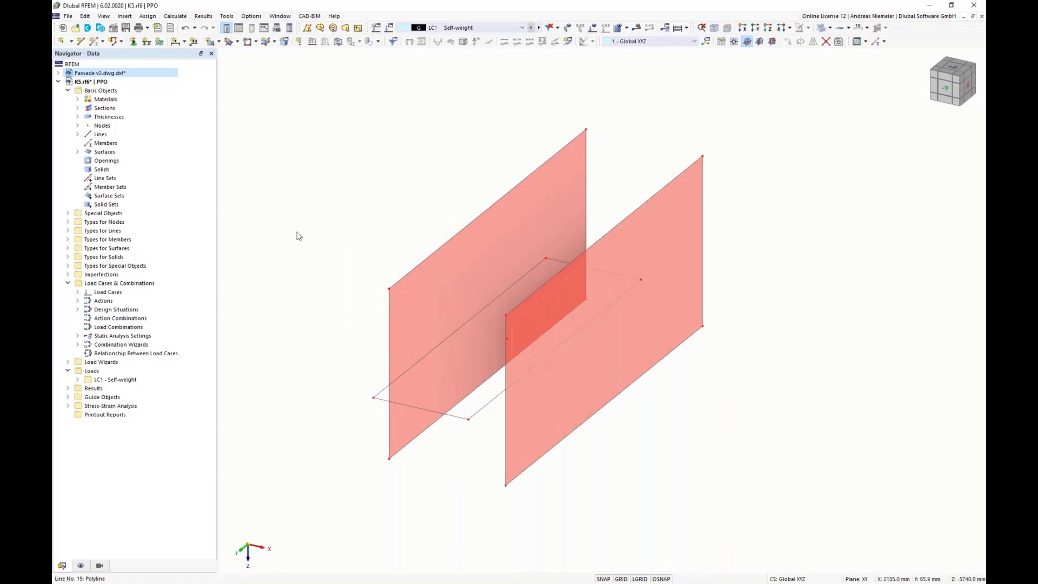
- Create a standard-type node midway between the two surfaces' upper -Y corners and copy it down to their lower corners' level
{"action": "left_click", "coordinate": [71, 41]}
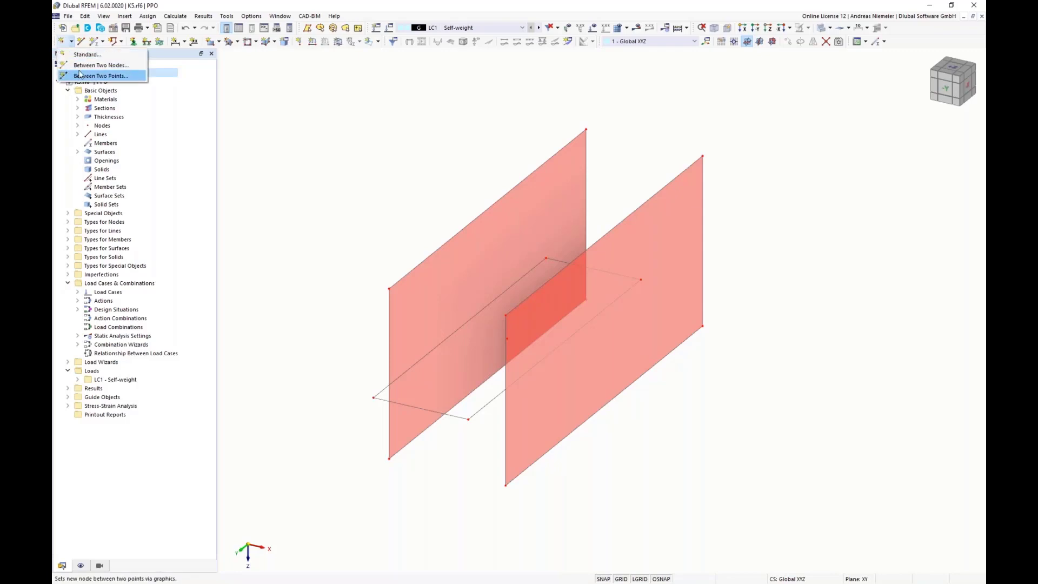
{"action": "left_click", "coordinate": [84, 66]}
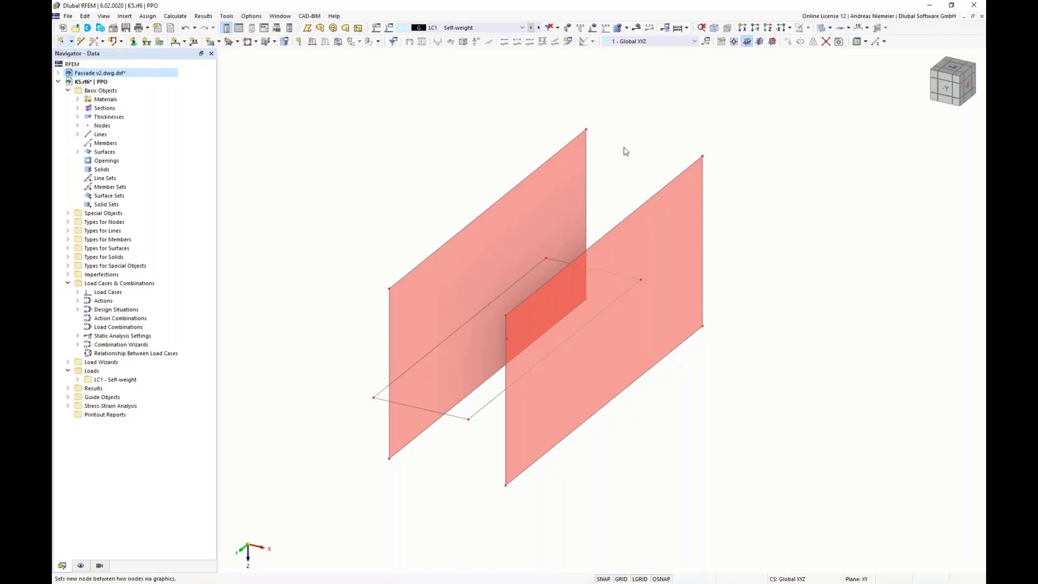
{"action": "left_click", "coordinate": [587, 130]}
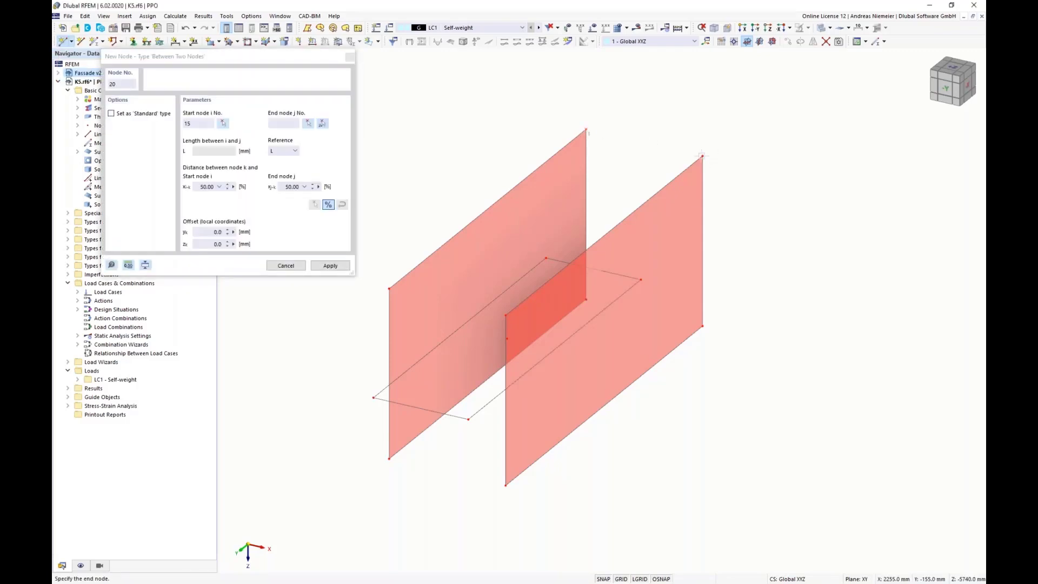
{"action": "left_click", "coordinate": [702, 156]}
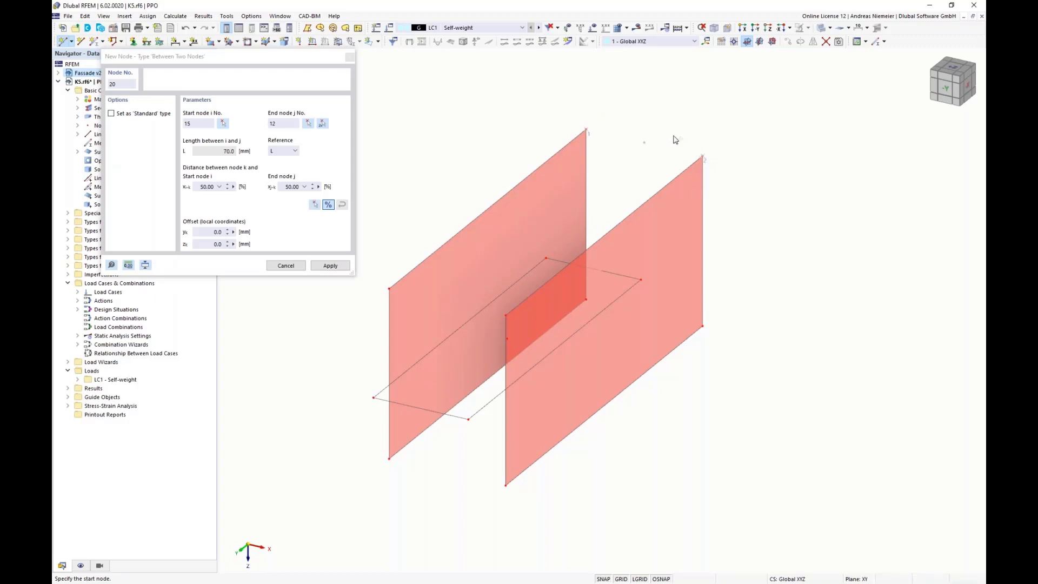
{"action": "left_click", "coordinate": [112, 113]}
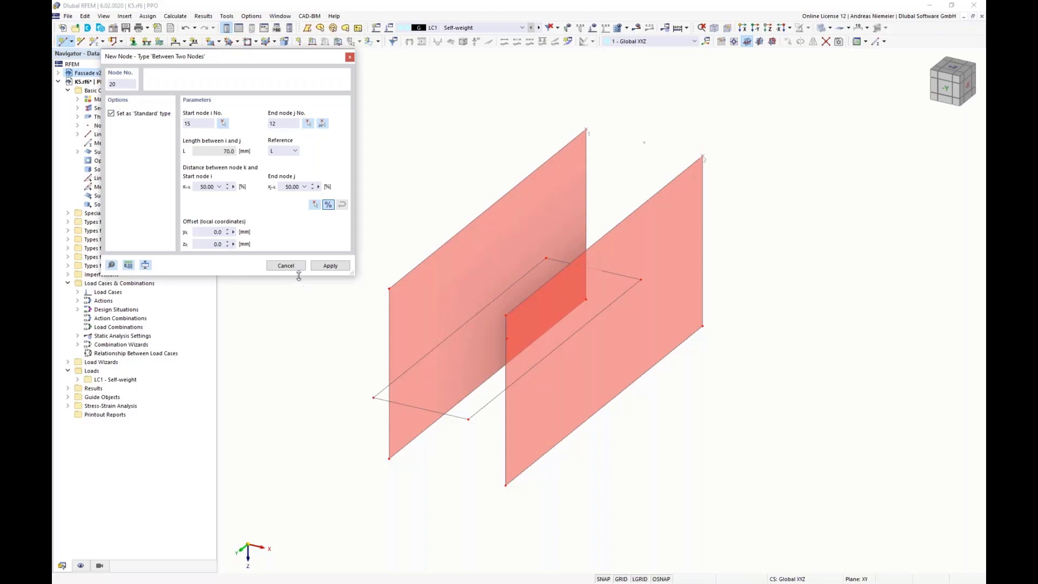
{"action": "left_click", "coordinate": [331, 265]}
{"action": "key", "text": "Escape"}
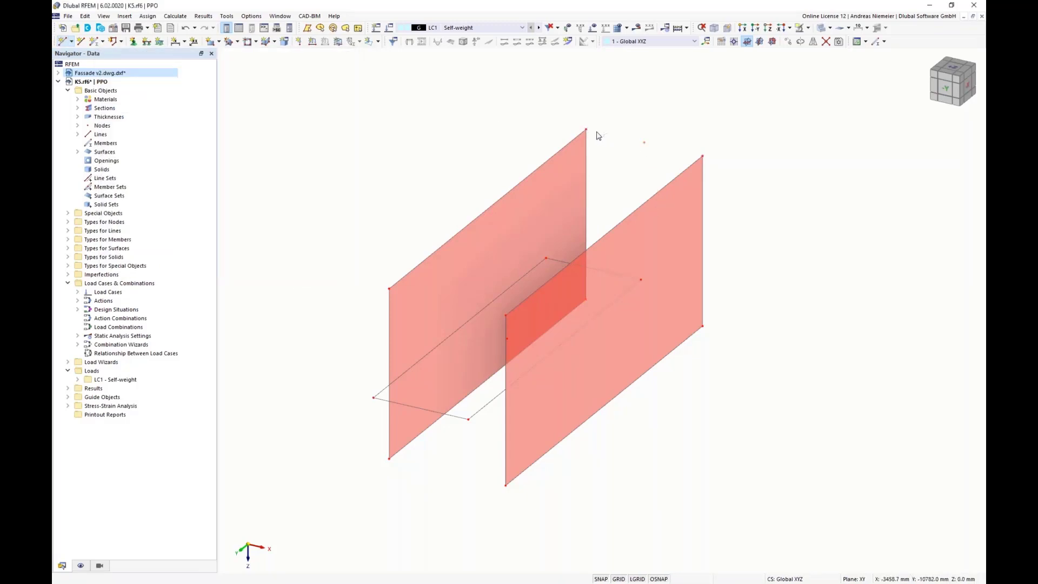
{"action": "left_click_drag", "start_coordinate": [588, 131], "coordinate": [588, 301], "text": "ctrl"}
- Move the upper midpoint node by -10 mm and the lower midpoint node by 10 mm in Z
{"action": "left_click", "coordinate": [788, 41]}
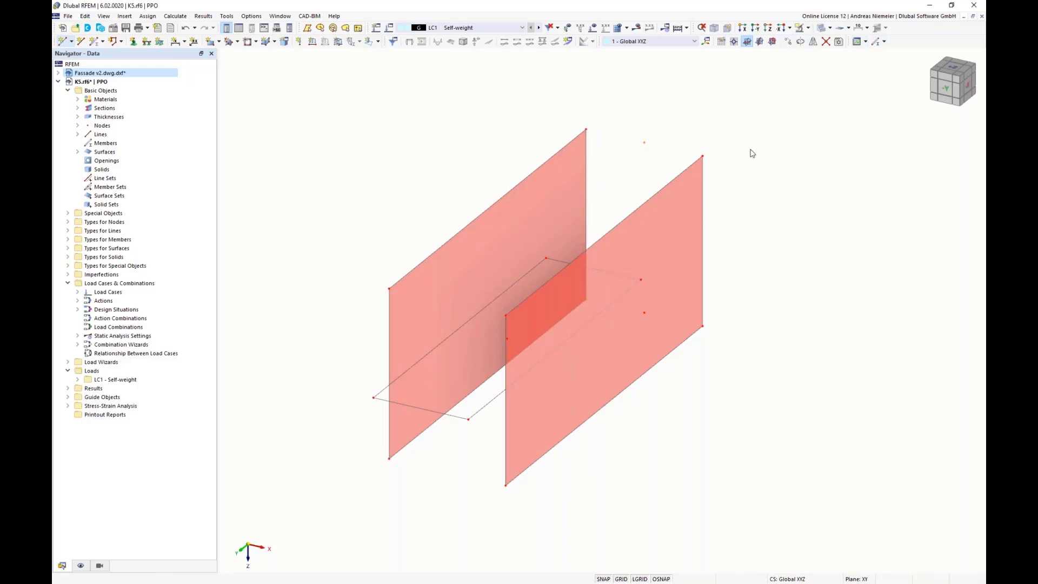
{"action": "left_click", "coordinate": [396, 211]}
{"action": "double_click", "coordinate": [404, 349]}
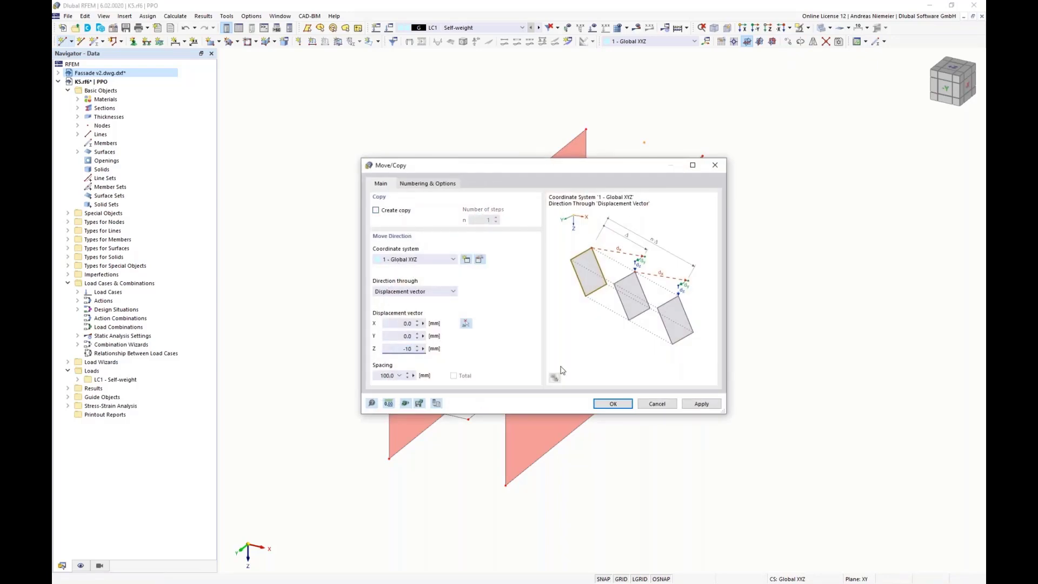
{"action": "left_click_drag", "start_coordinate": [555, 165], "coordinate": [763, 262]}
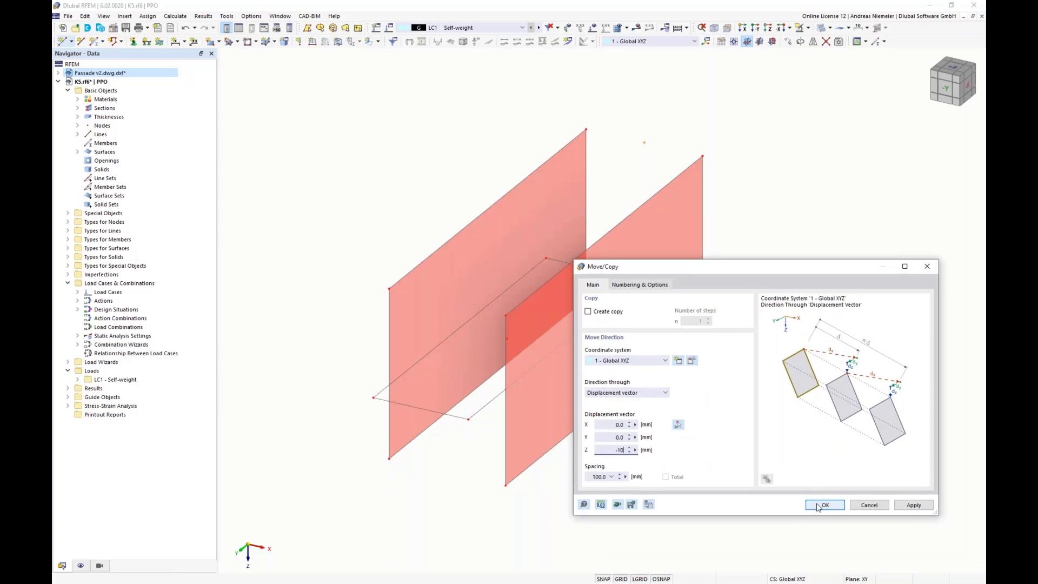
{"action": "left_click", "coordinate": [820, 506]}
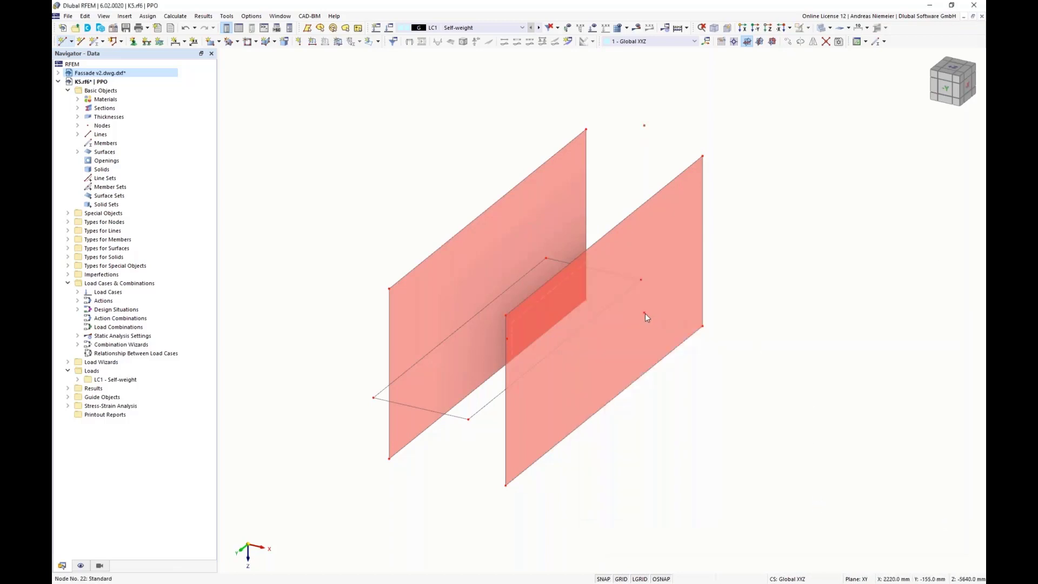
{"action": "left_click", "coordinate": [788, 41]}
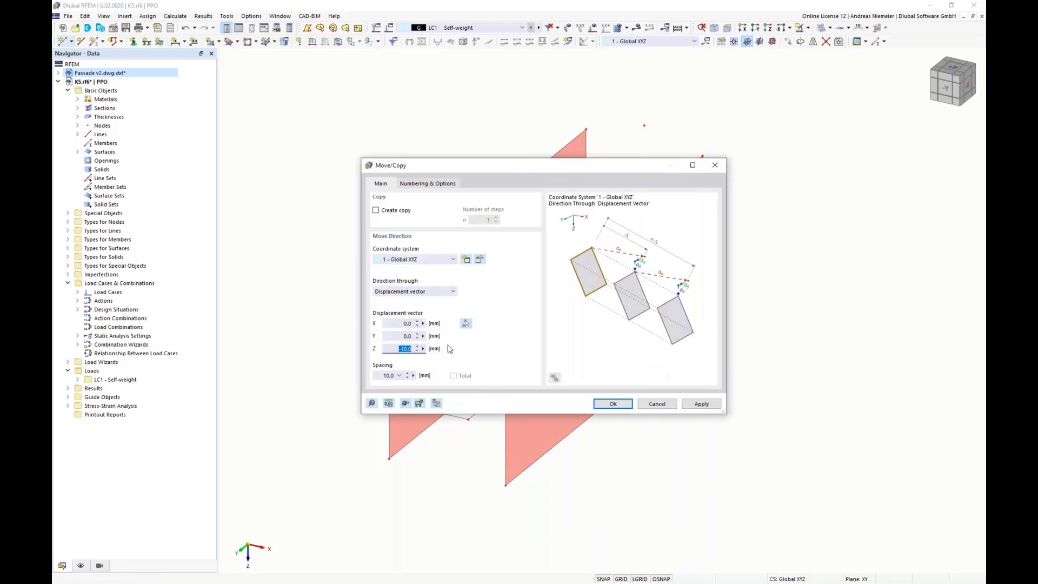
{"action": "left_click", "coordinate": [613, 404]}
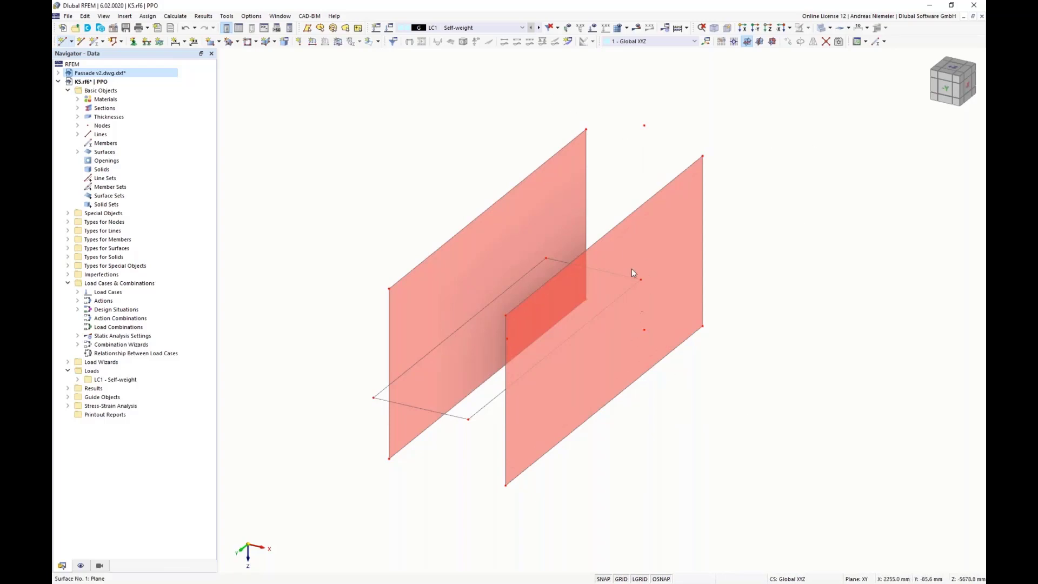
- Move both midpoint nodes together in the positive X-direction beyond the outer surface, with a Z displacement of 10 mm
{"action": "left_click", "coordinate": [645, 330]}
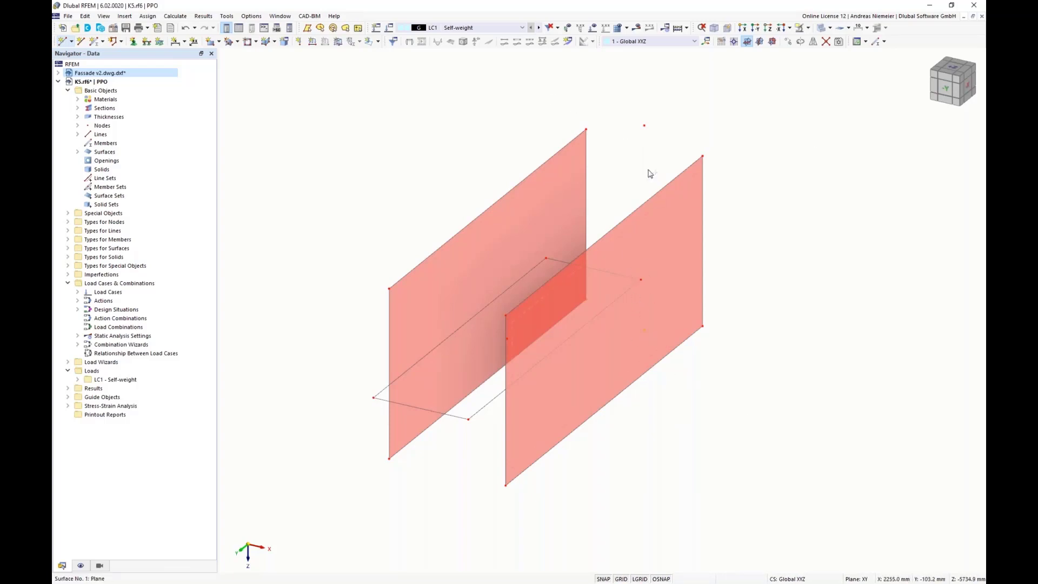
{"action": "double_click", "coordinate": [644, 126]}
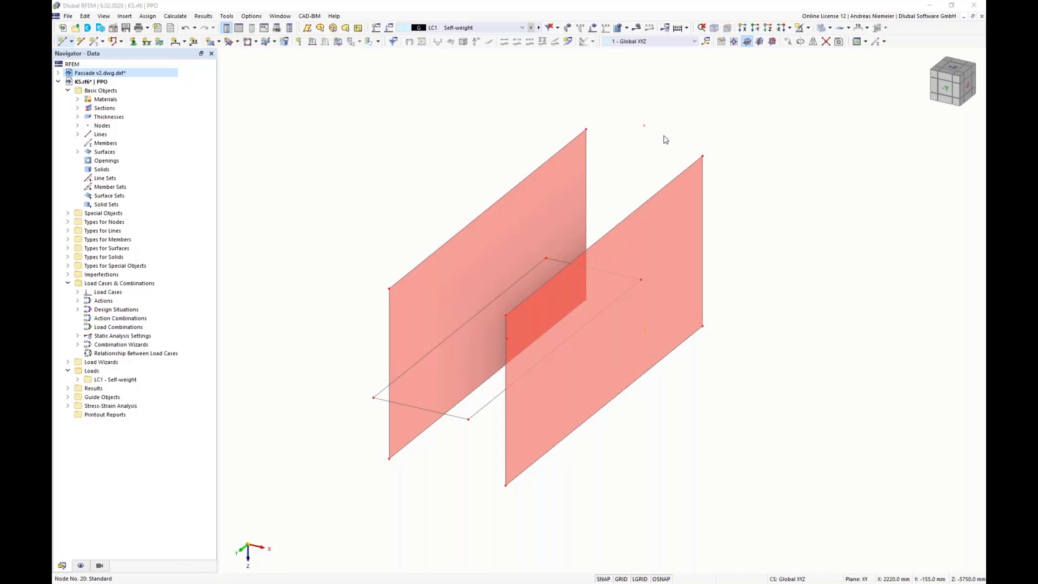
{"action": "left_click", "coordinate": [782, 112]}
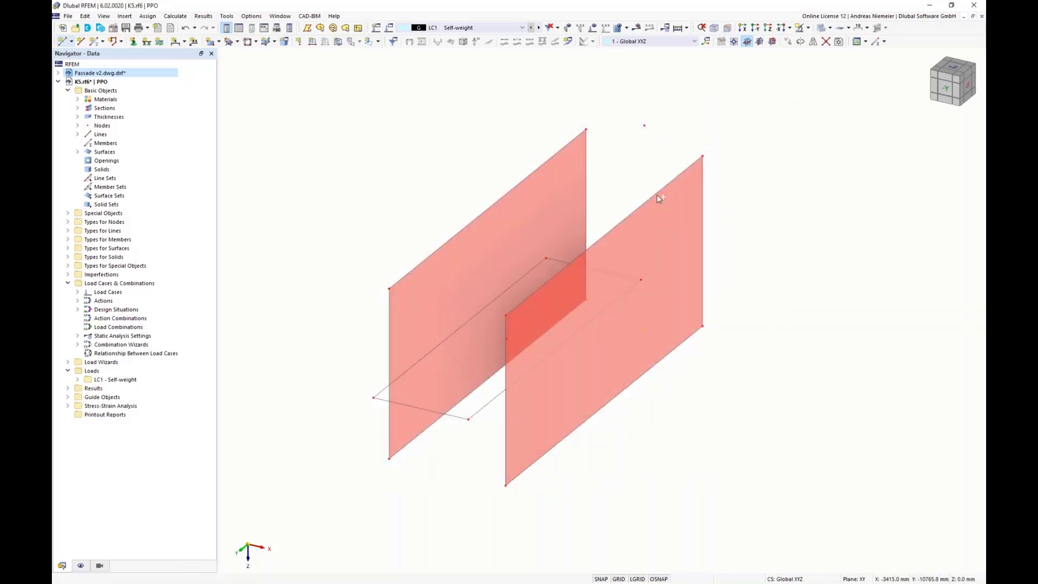
{"action": "left_click", "coordinate": [789, 42]}
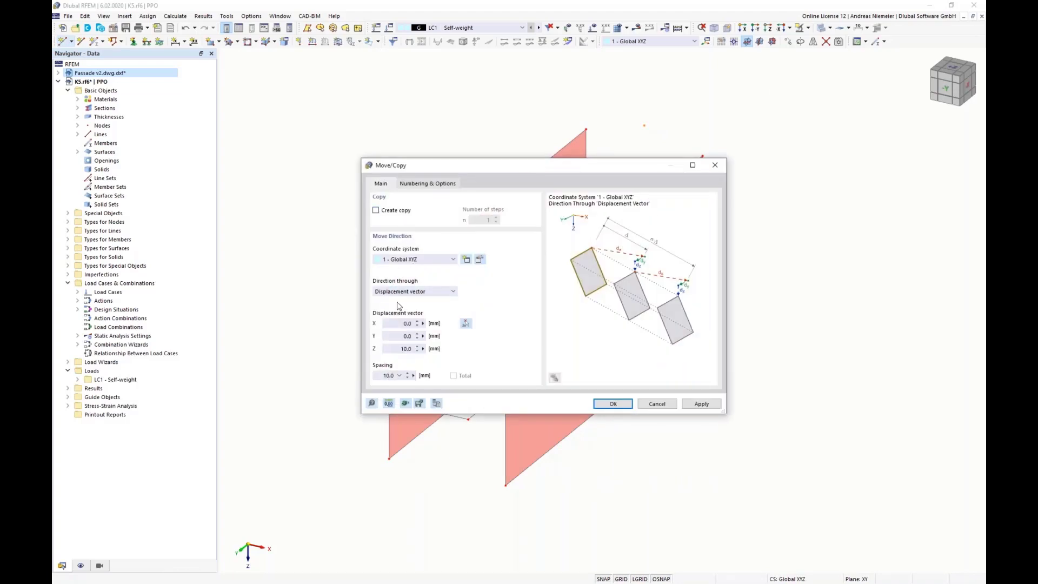
{"action": "left_click", "coordinate": [398, 323]}
{"action": "left_click", "coordinate": [613, 404]}
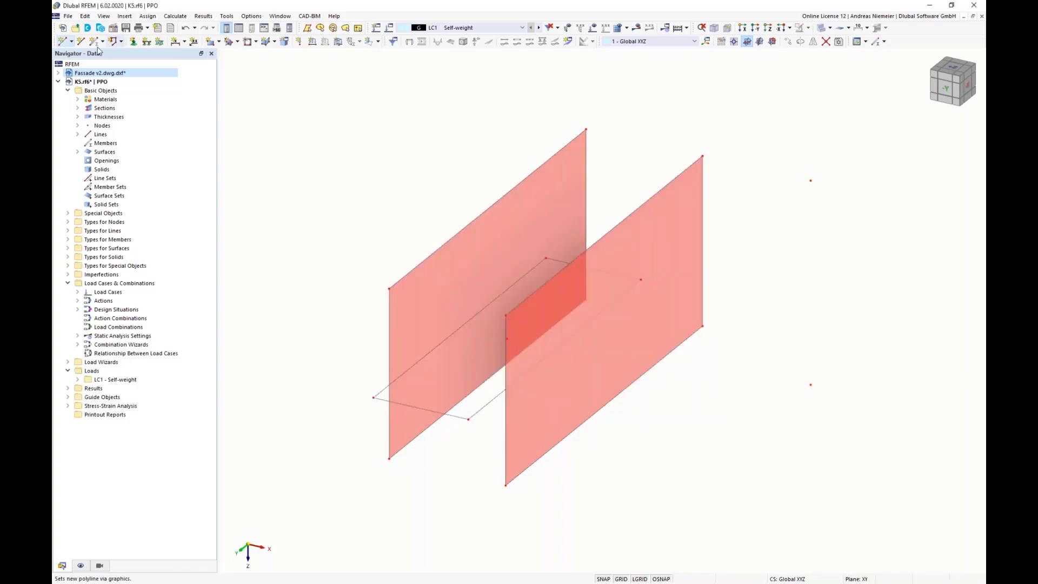
- Draw a vertical single line from the lower to the upper of the two moved nodes
{"action": "left_click", "coordinate": [80, 42]}
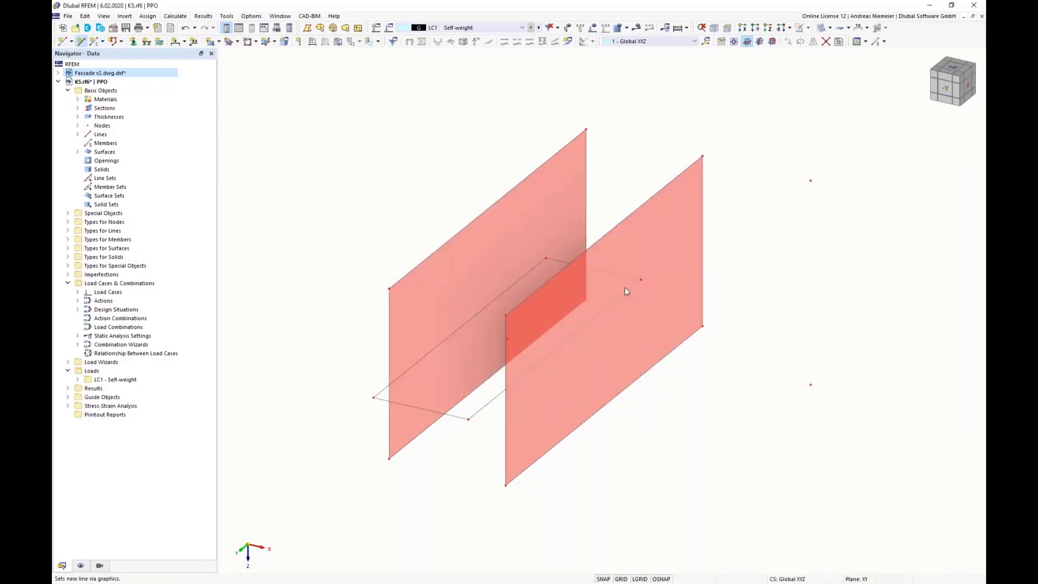
{"action": "left_click", "coordinate": [810, 385]}
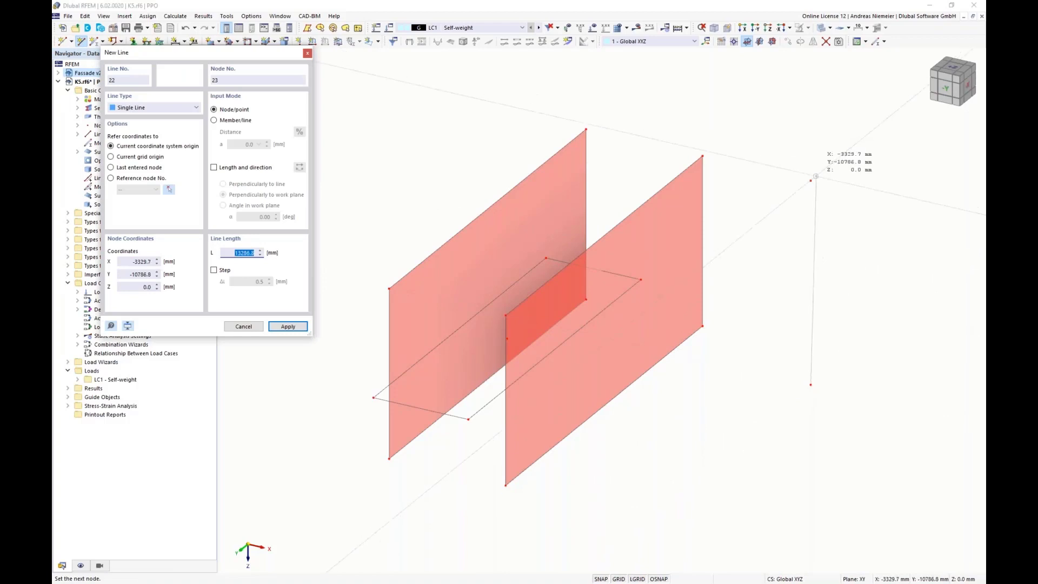
{"action": "left_click", "coordinate": [811, 180]}
{"action": "key", "text": "Escape"}
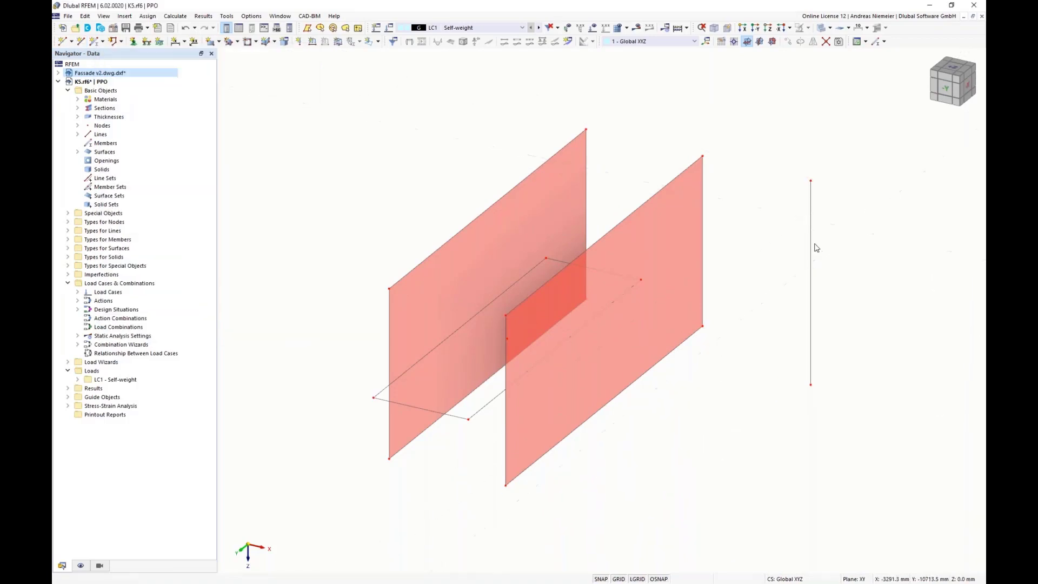
{"action": "left_click", "coordinate": [788, 41]}
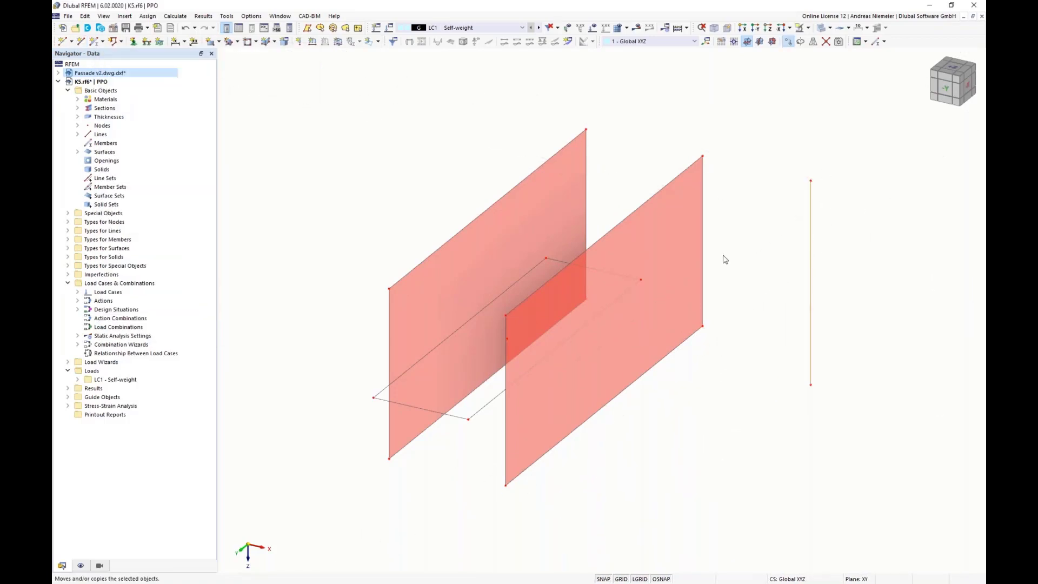
{"action": "left_click", "coordinate": [376, 210]}
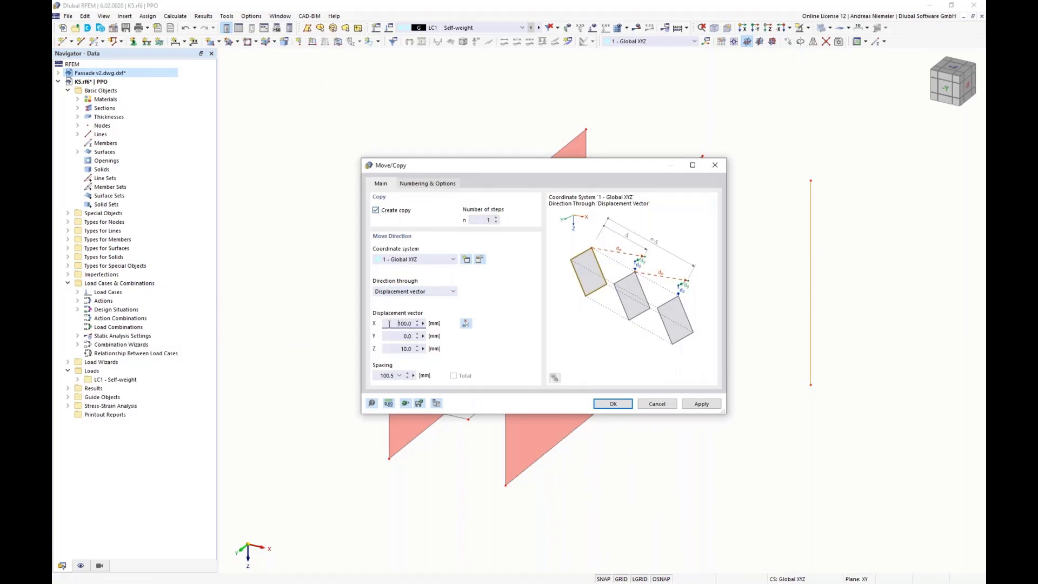
{"action": "left_click_drag", "start_coordinate": [397, 323], "coordinate": [430, 323]}
{"action": "left_click", "coordinate": [658, 405]}
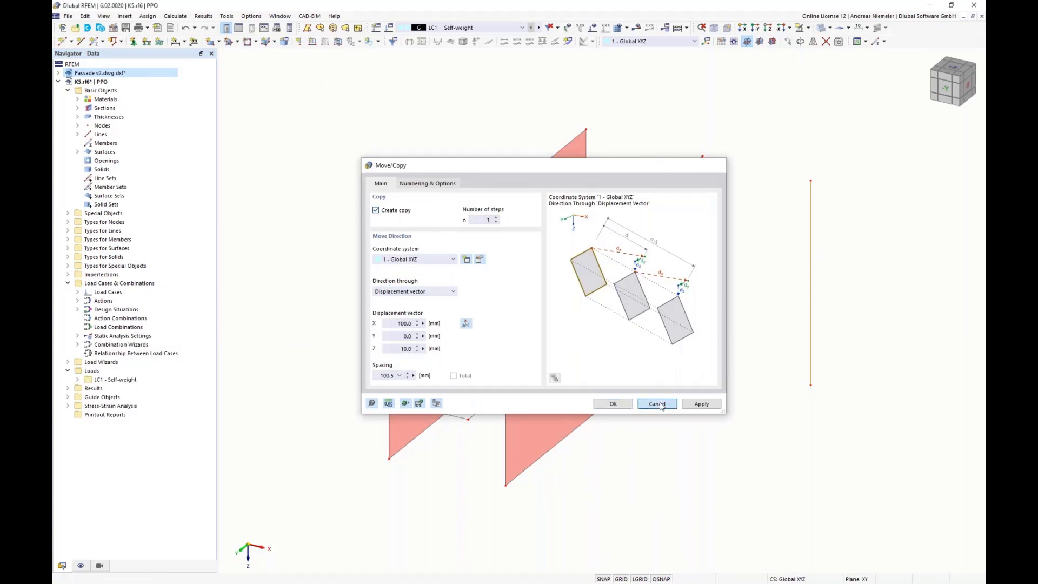
- Undo the line and the last node move, and move both midpoint nodes 100 mm in X with zero Z displacement
{"action": "left_click", "coordinate": [186, 28]}
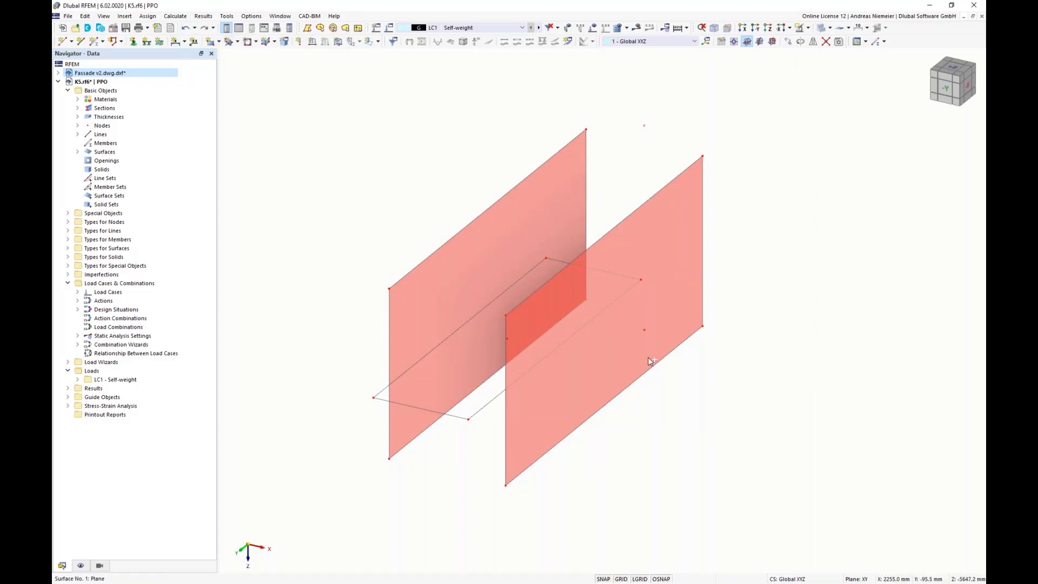
{"action": "left_click", "coordinate": [645, 329], "text": "ctrl"}
{"action": "left_click", "coordinate": [788, 42]}
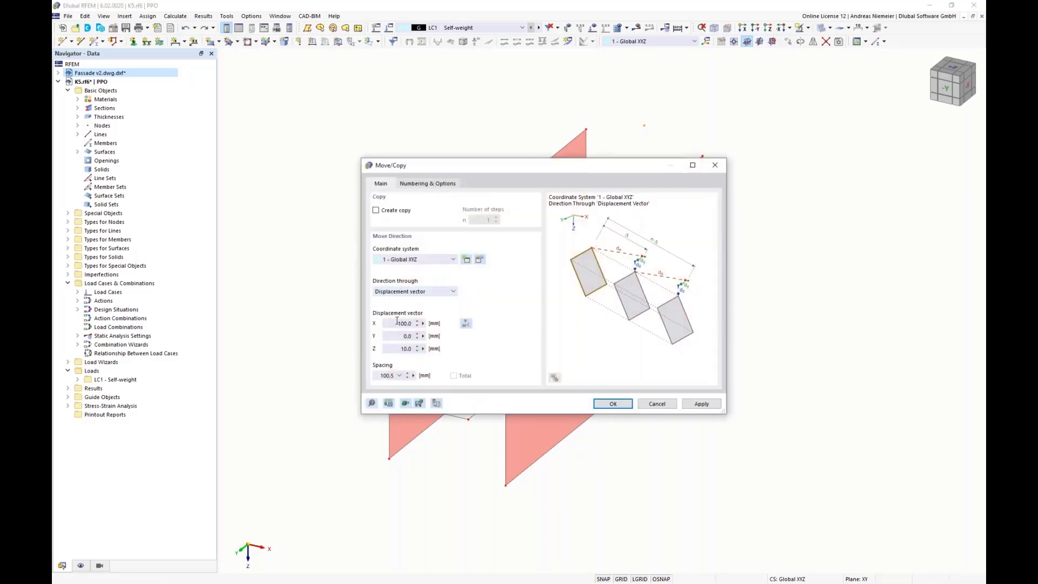
{"action": "left_click_drag", "start_coordinate": [400, 349], "coordinate": [450, 366]}
{"action": "type", "text": "0"}
{"action": "left_click", "coordinate": [613, 404]}
- Draw a vertical single line connecting the two moved nodes
{"action": "left_click", "coordinate": [80, 43]}
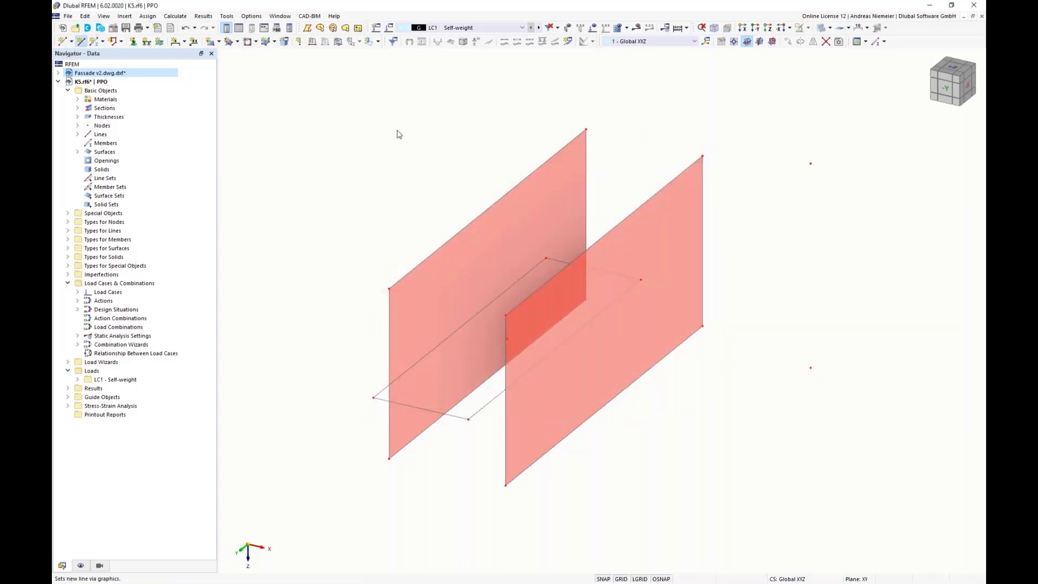
{"action": "left_click", "coordinate": [811, 368]}
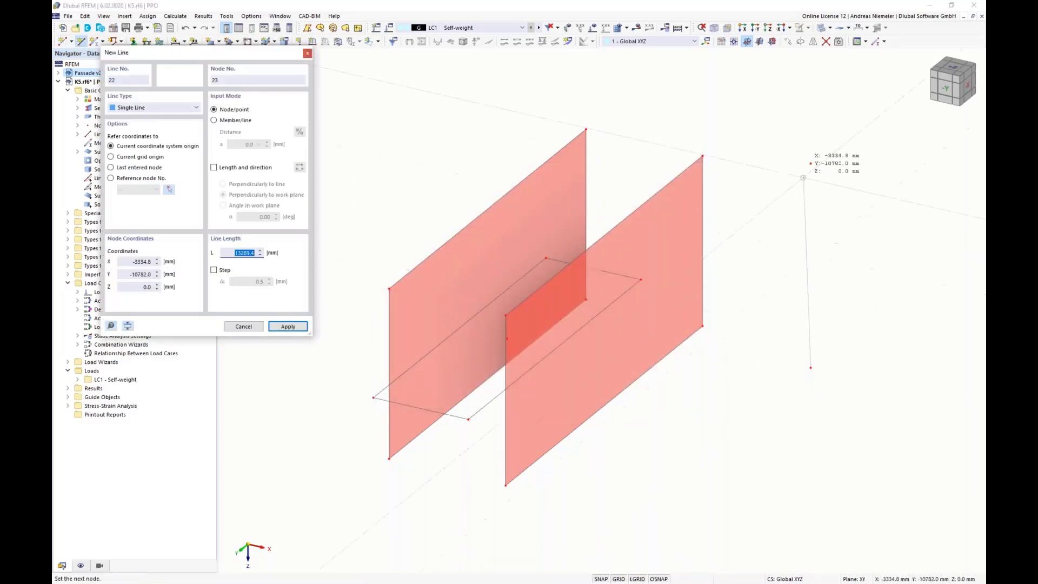
{"action": "left_click", "coordinate": [811, 163]}
{"action": "key", "text": "Escape"}
- Copy the vertical line -200 mm in X, linking the lines with a surface to form the end plate
{"action": "left_click", "coordinate": [810, 204]}
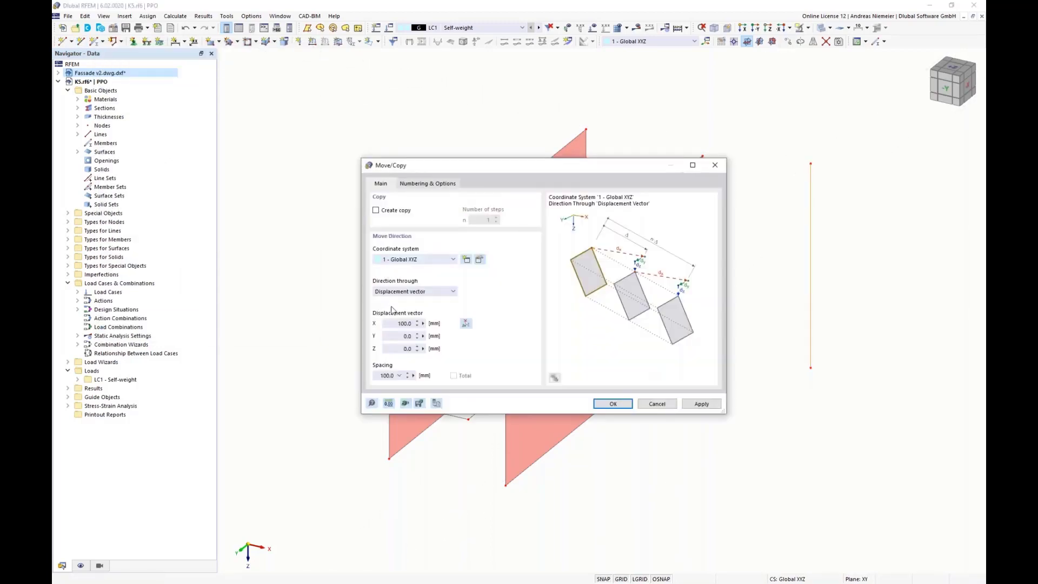
{"action": "double_click", "coordinate": [403, 323]}
{"action": "left_click", "coordinate": [393, 214]}
{"action": "left_click", "coordinate": [426, 185]}
{"action": "left_click", "coordinate": [388, 307]}
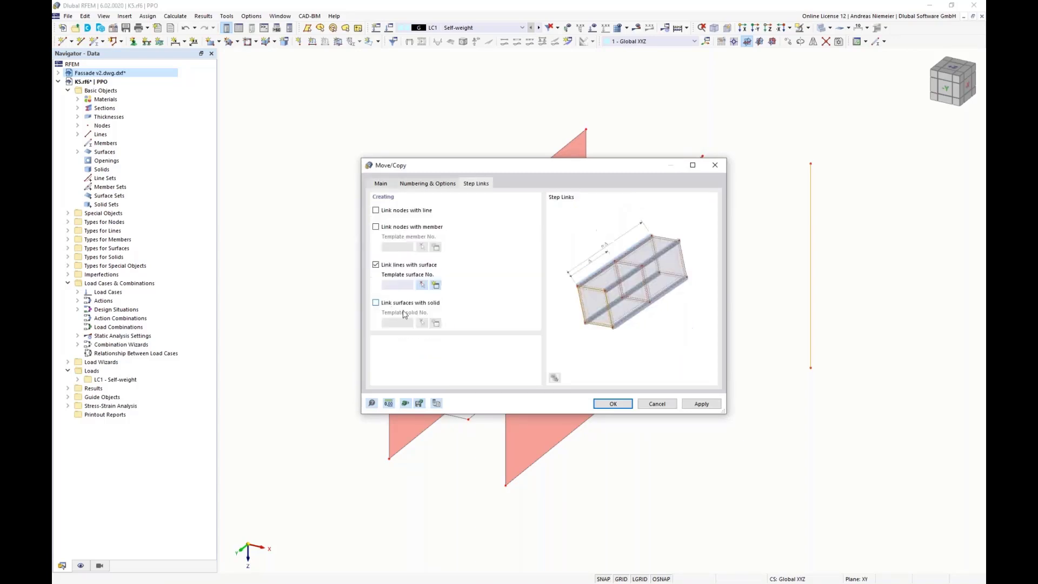
{"action": "left_click", "coordinate": [611, 404]}
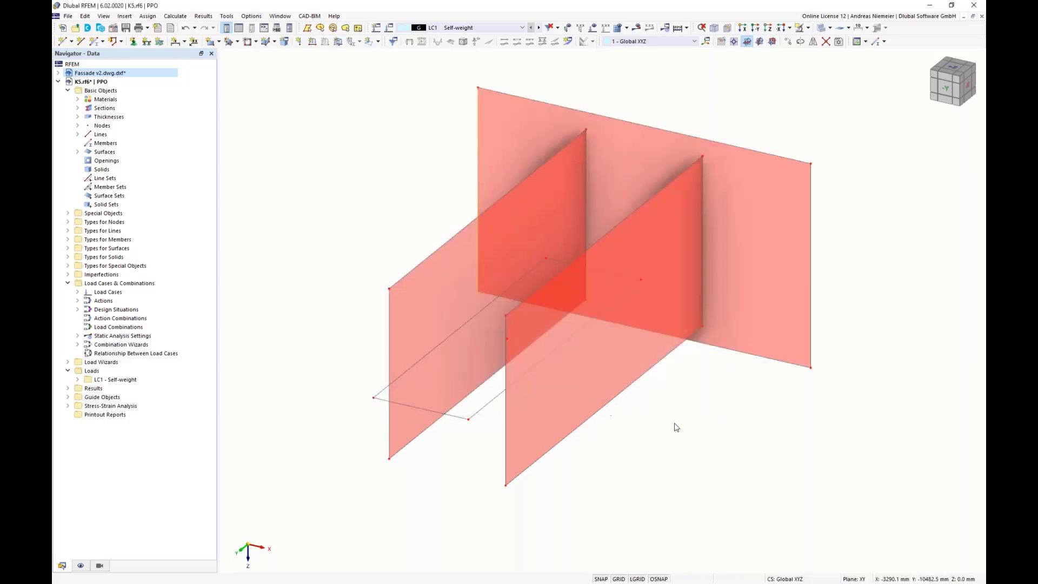
- Copy the end plate's upper edge in the negative Y-direction with zero X displacement, linking the lines with a surface
{"action": "scroll", "coordinate": [409, 446], "scroll_direction": "down", "scroll_amount": 1}
{"action": "middle_click_drag", "start_coordinate": [409, 447], "coordinate": [643, 306], "text": "ctrl"}
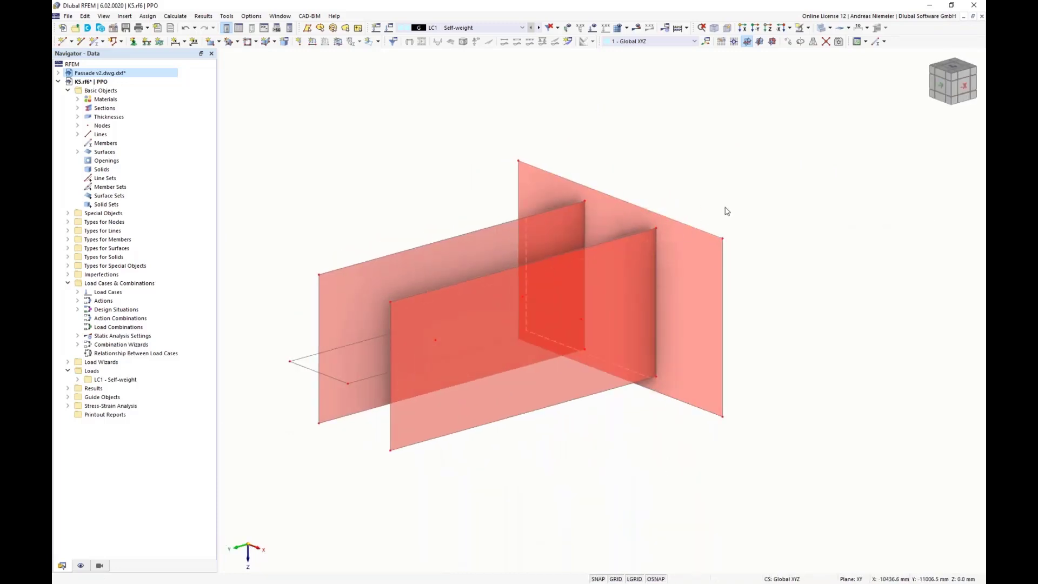
{"action": "left_click", "coordinate": [788, 42]}
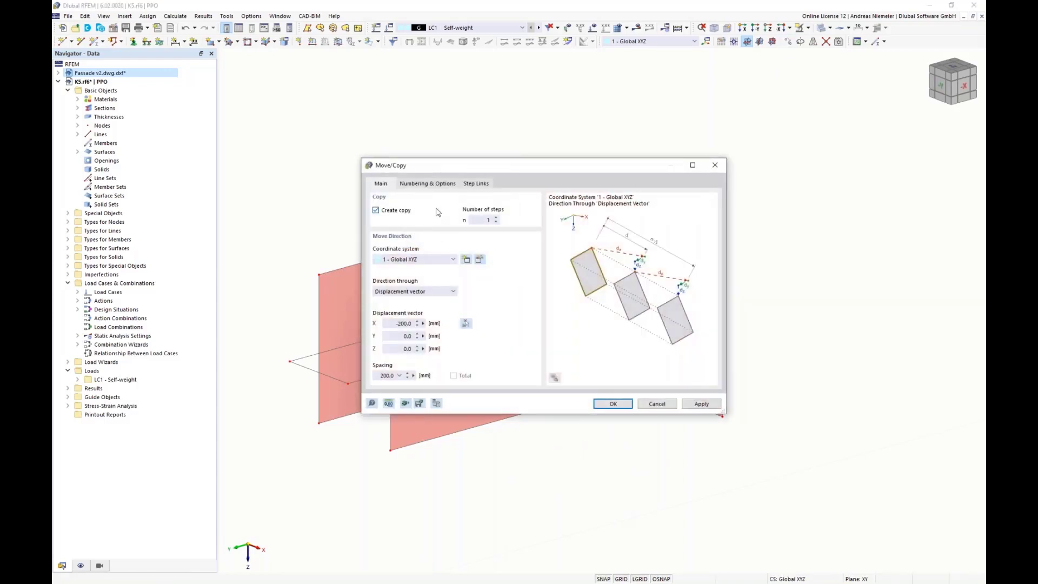
{"action": "left_click_drag", "start_coordinate": [391, 324], "coordinate": [423, 329]}
{"action": "type", "text": "0"}
{"action": "key", "text": "Tab"}
{"action": "left_click", "coordinate": [476, 184]}
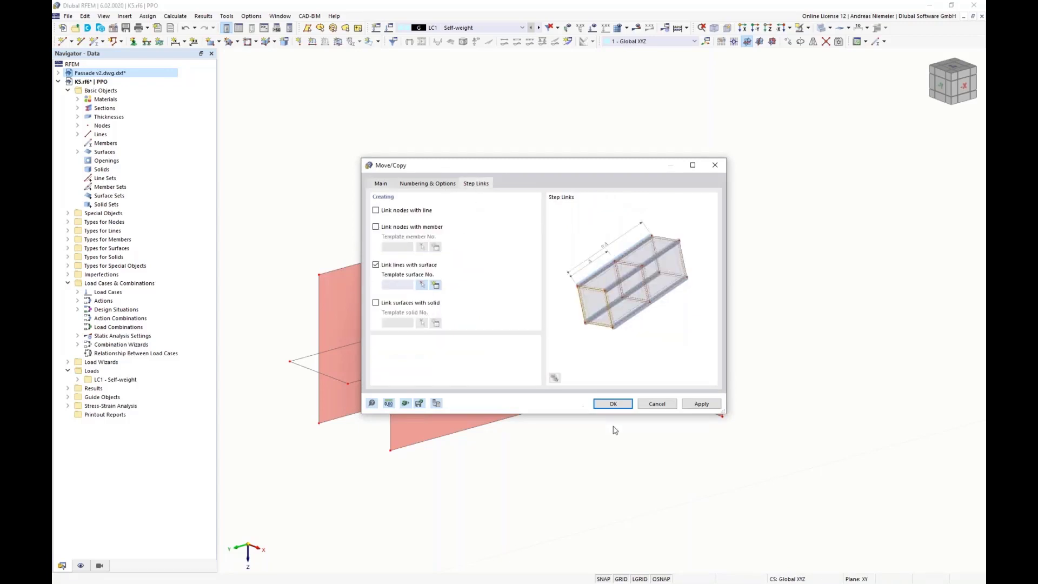
{"action": "left_click", "coordinate": [613, 404]}
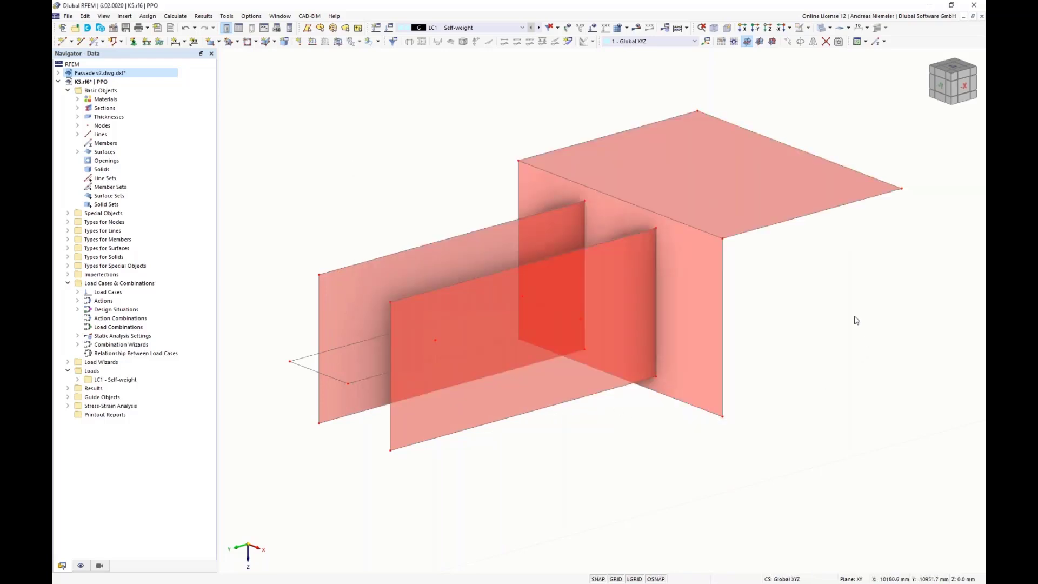
- Open all four surfaces for joint editing and set their stiffness type to Standard
{"action": "middle_click_drag", "start_coordinate": [857, 320], "coordinate": [738, 312], "text": "ctrl"}
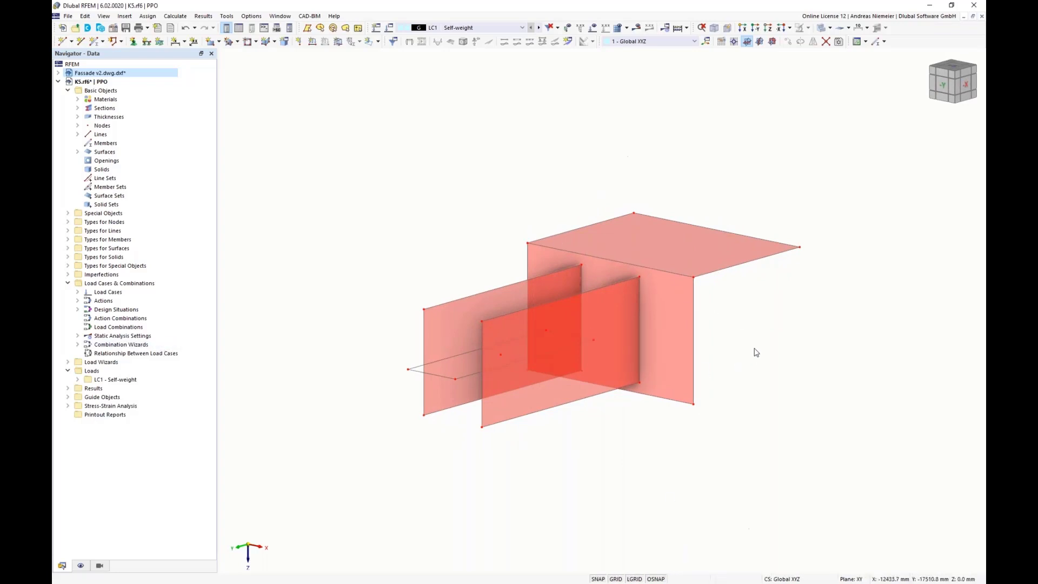
{"action": "left_click_drag", "start_coordinate": [807, 329], "coordinate": [545, 232]}
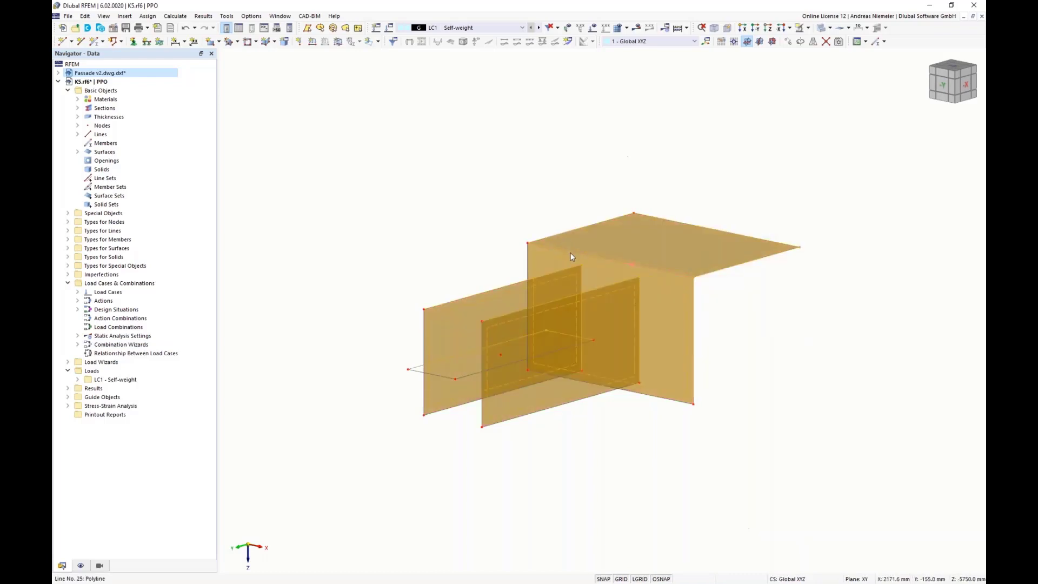
{"action": "right_click", "coordinate": [571, 257]}
{"action": "mouse_move", "coordinate": [696, 296]}
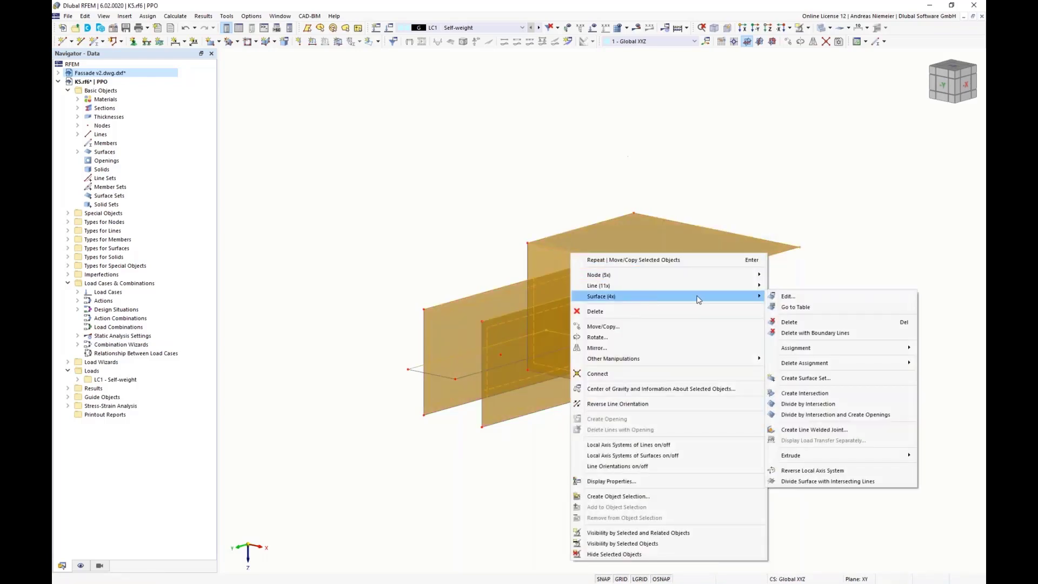
{"action": "left_click", "coordinate": [808, 299]}
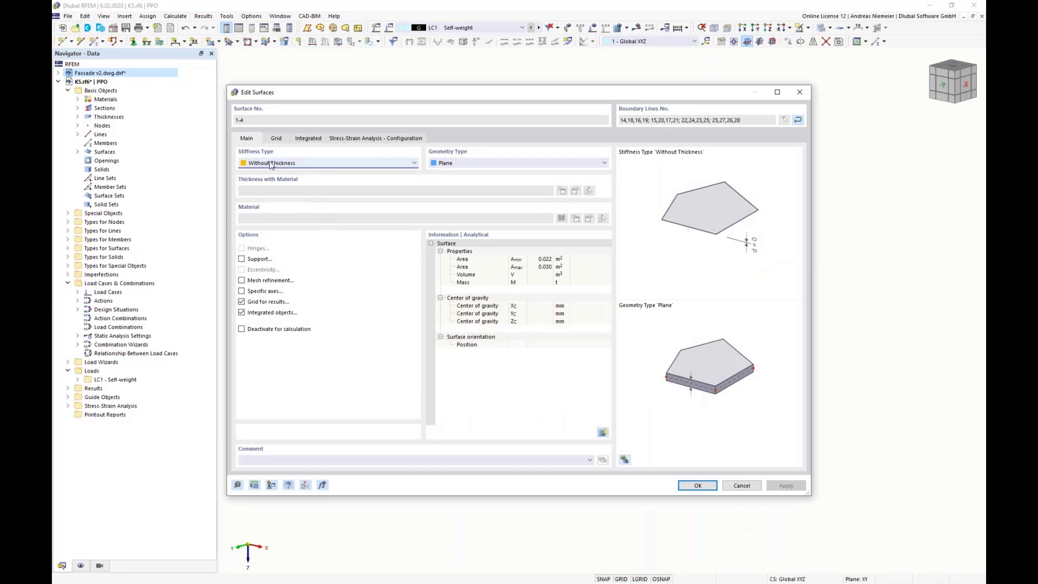
{"action": "left_click", "coordinate": [271, 165]}
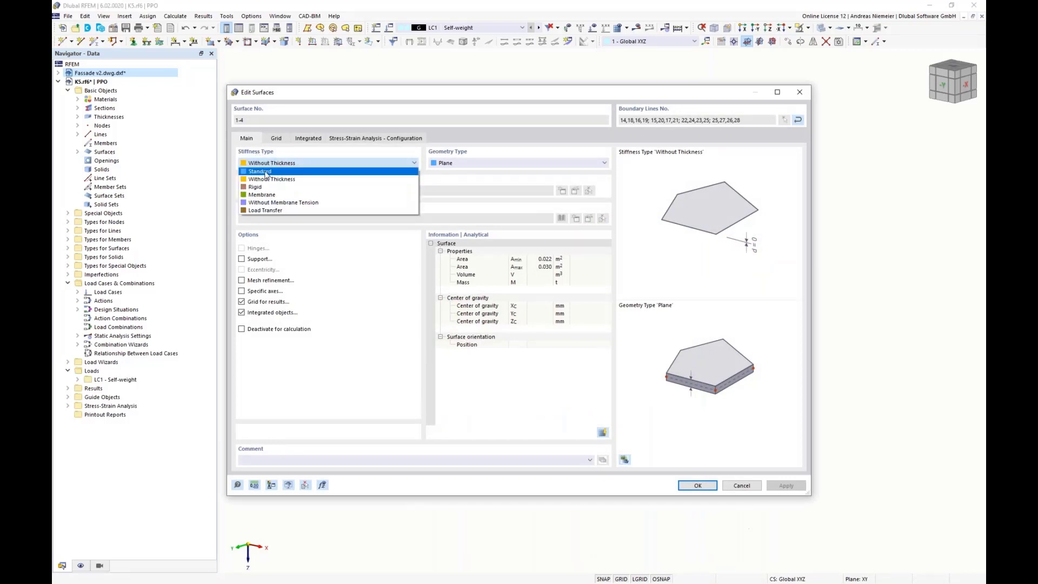
{"action": "left_click", "coordinate": [268, 172]}
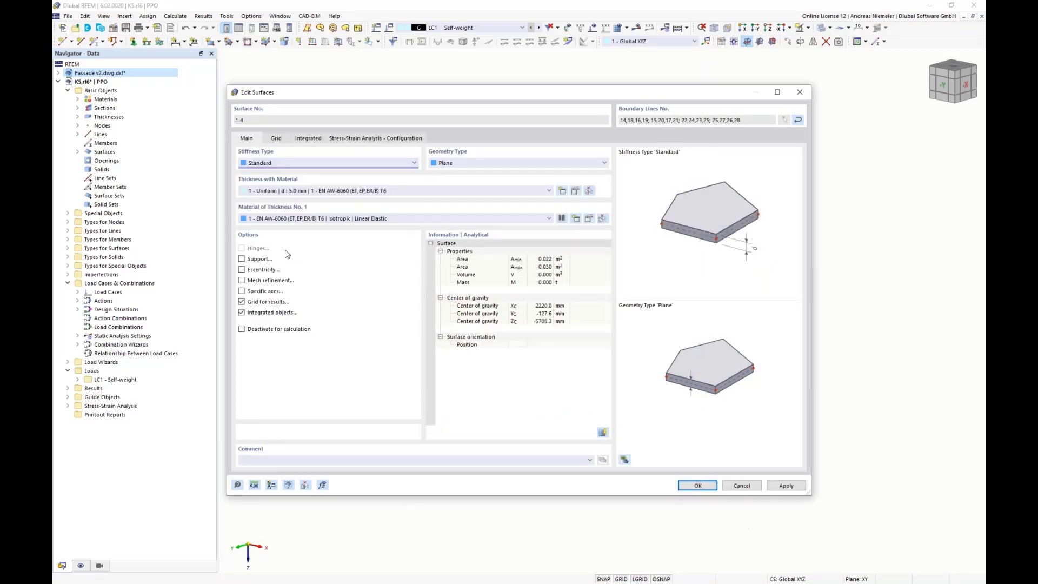
- Create a uniform 10 mm thickness with S235 steel to EN 1993-1-1:2005-05 and assign it to the four surfaces
{"action": "left_click", "coordinate": [563, 190]}
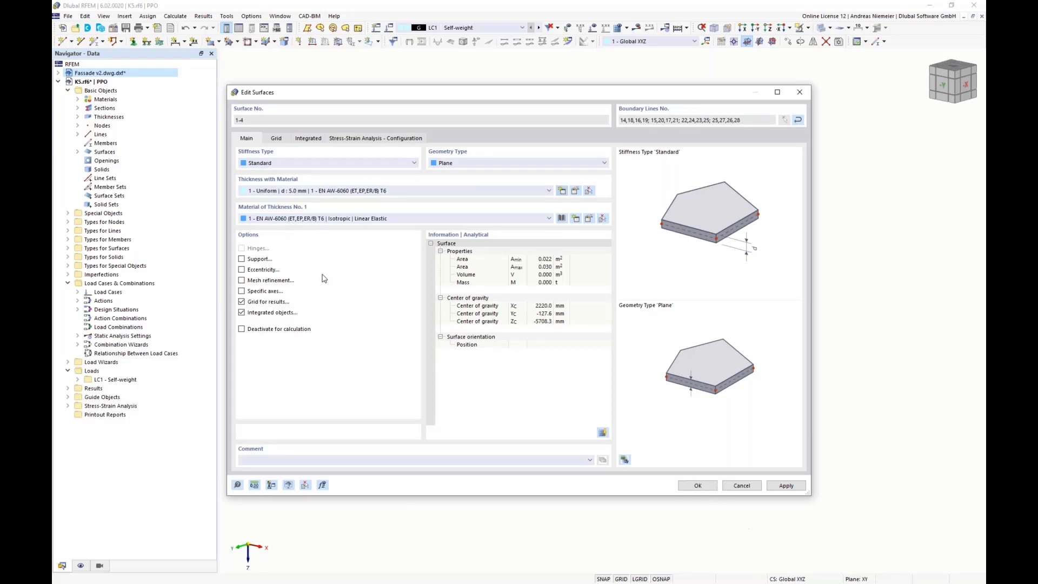
{"action": "left_click", "coordinate": [385, 222]}
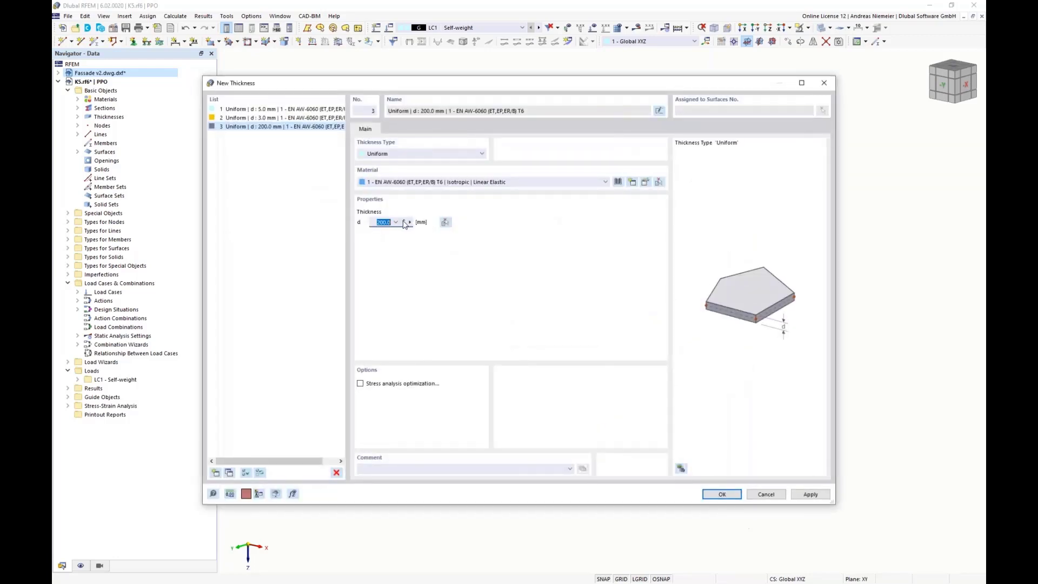
{"action": "type", "text": "10"}
{"action": "left_click", "coordinate": [618, 183]}
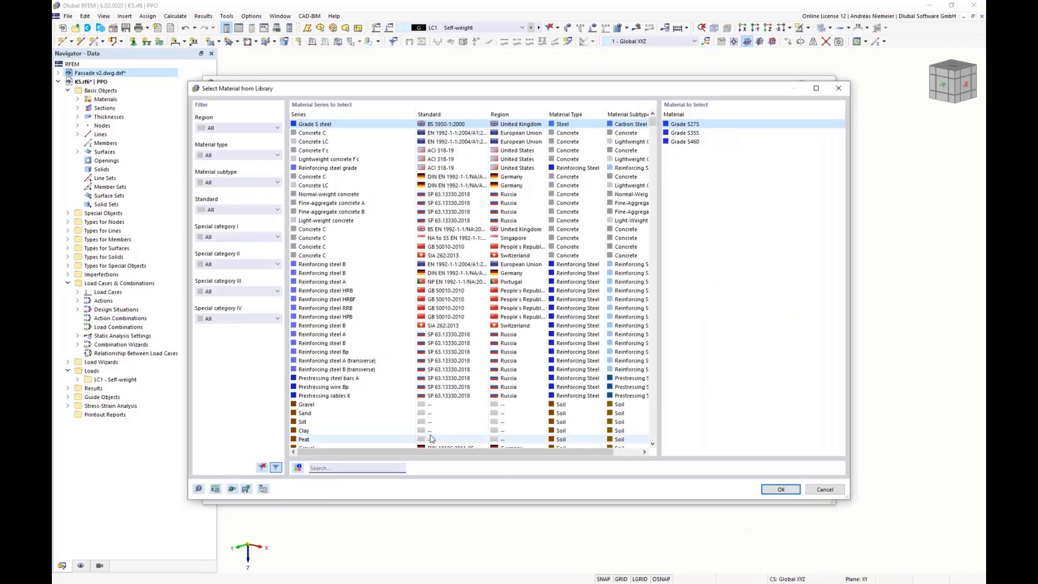
{"action": "type", "text": "s235"}
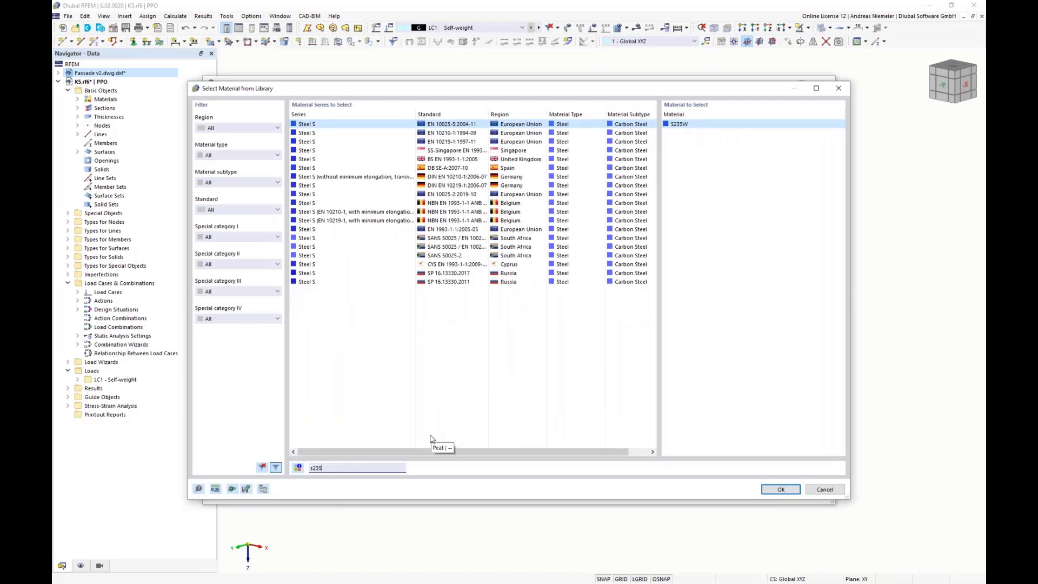
{"action": "left_click", "coordinate": [442, 231]}
{"action": "left_click", "coordinate": [780, 489]}
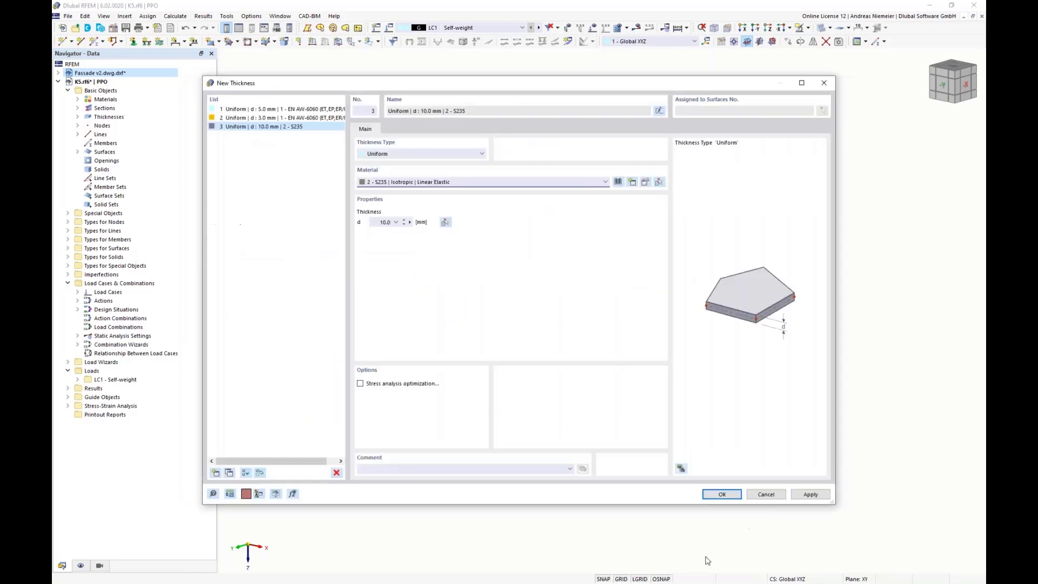
{"action": "left_click", "coordinate": [711, 494]}
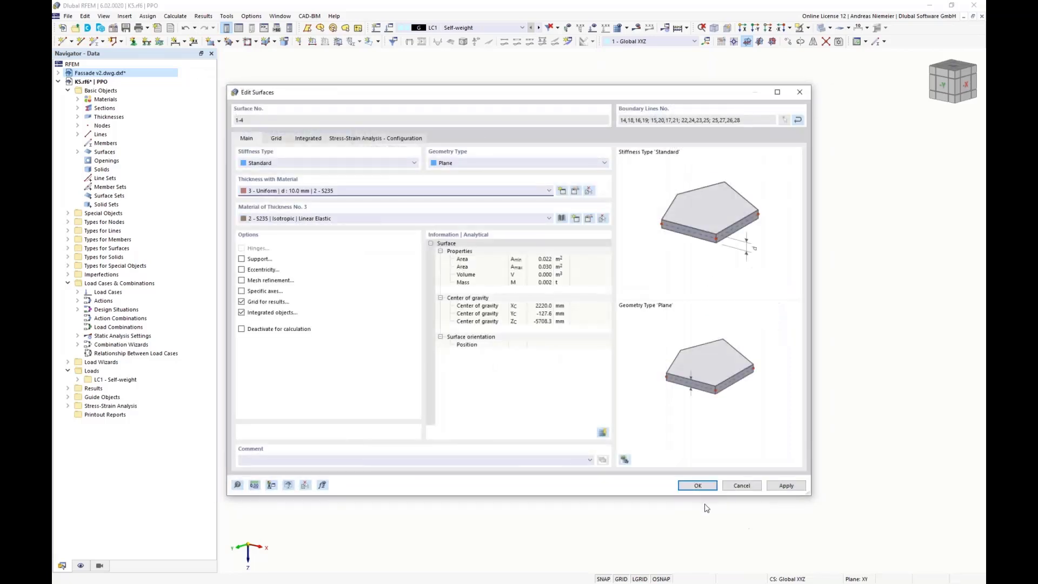
{"action": "left_click", "coordinate": [699, 485]}
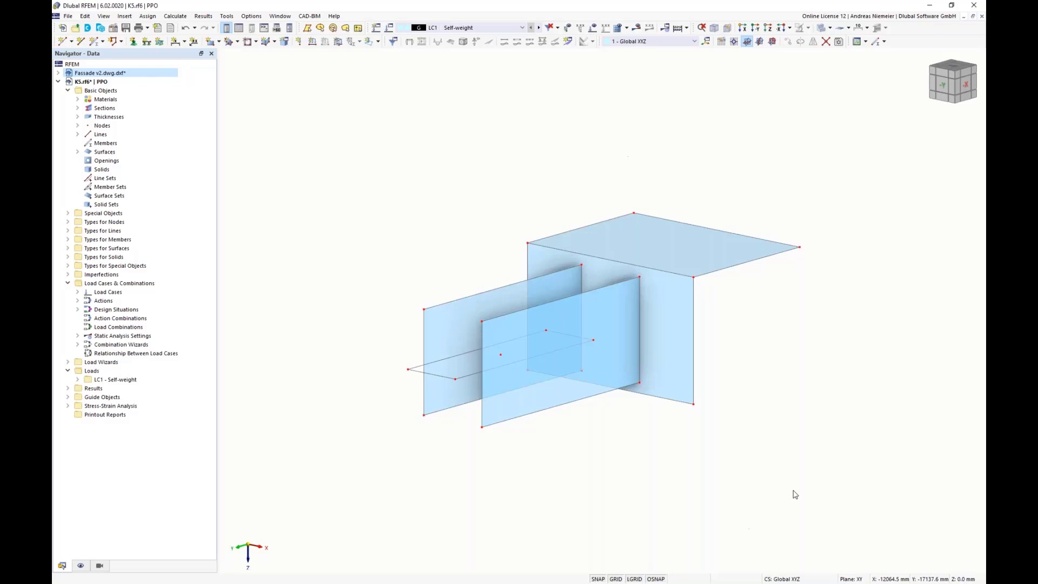
- Turn on the display of the surface axis systems x, y, z
{"action": "middle_click_drag", "start_coordinate": [808, 356], "coordinate": [805, 356]}
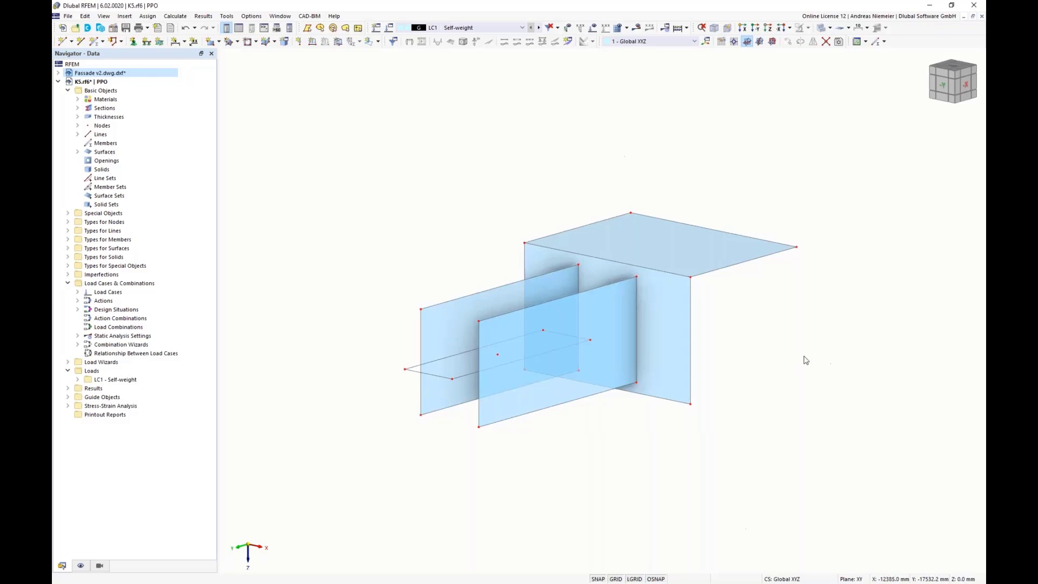
{"action": "middle_click_drag", "start_coordinate": [757, 305], "coordinate": [698, 327], "text": "ctrl"}
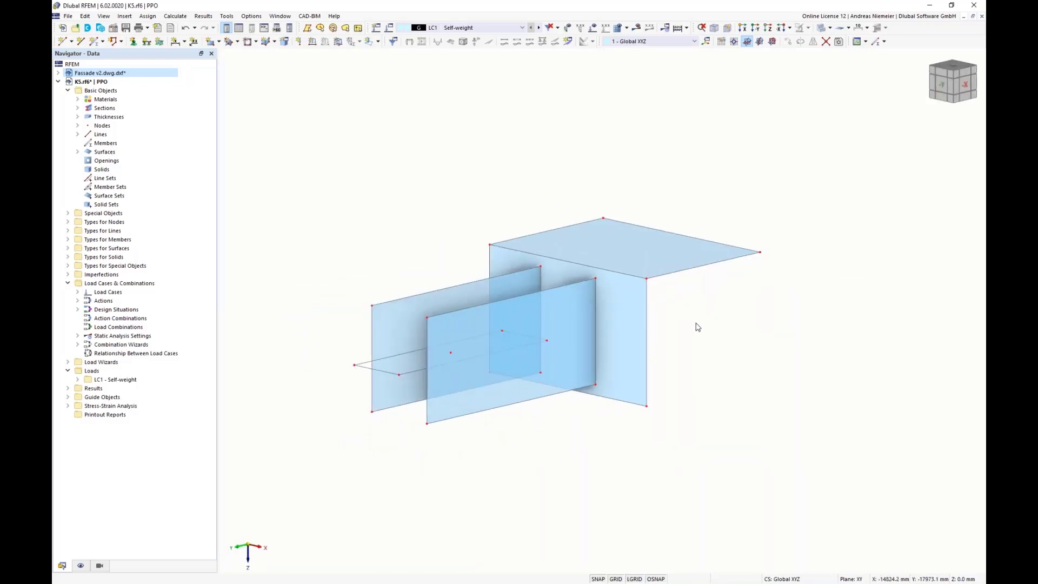
{"action": "left_click", "coordinate": [81, 566]}
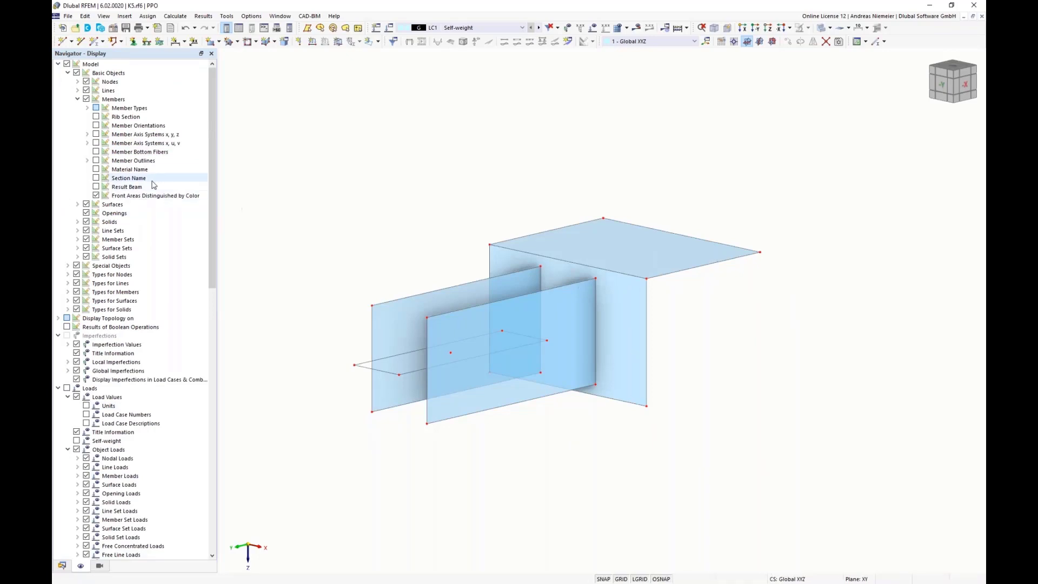
{"action": "left_click", "coordinate": [77, 99]}
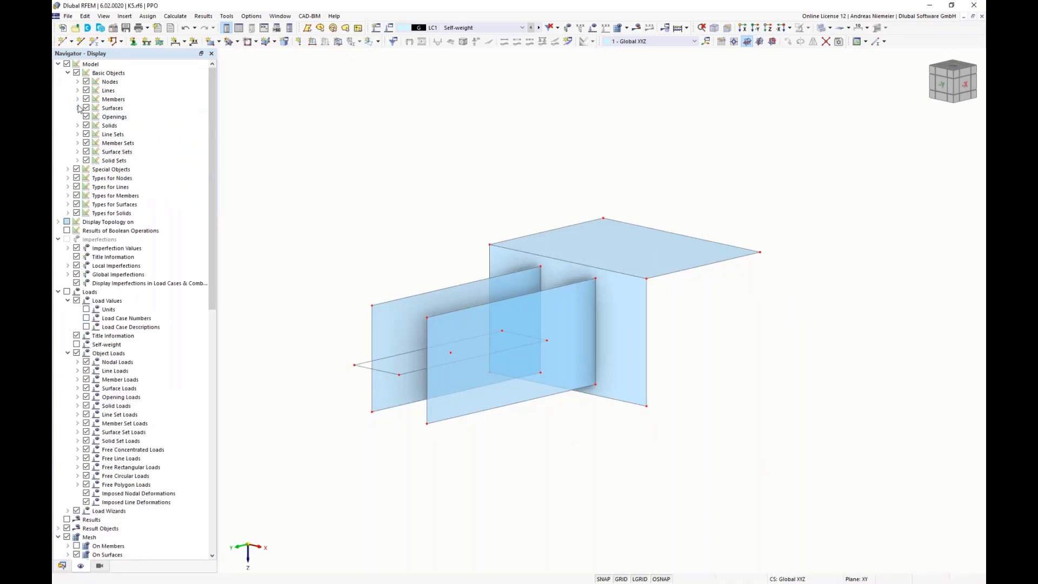
{"action": "left_click", "coordinate": [77, 107]}
{"action": "left_click", "coordinate": [96, 135]}
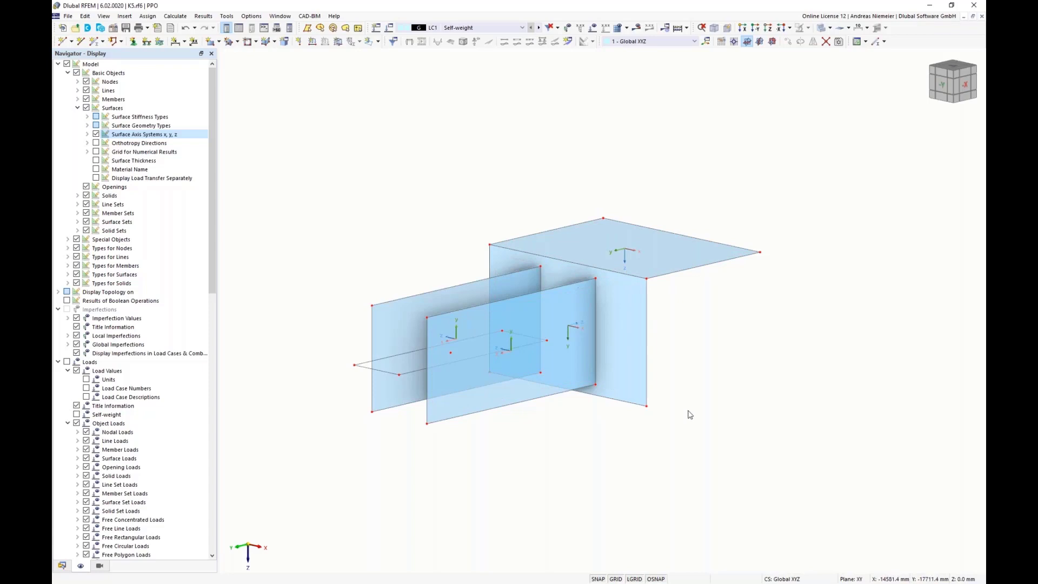
- Open the end plate and top plate surfaces for joint editing and start a new surface support for both
{"action": "right_click", "coordinate": [640, 283]}
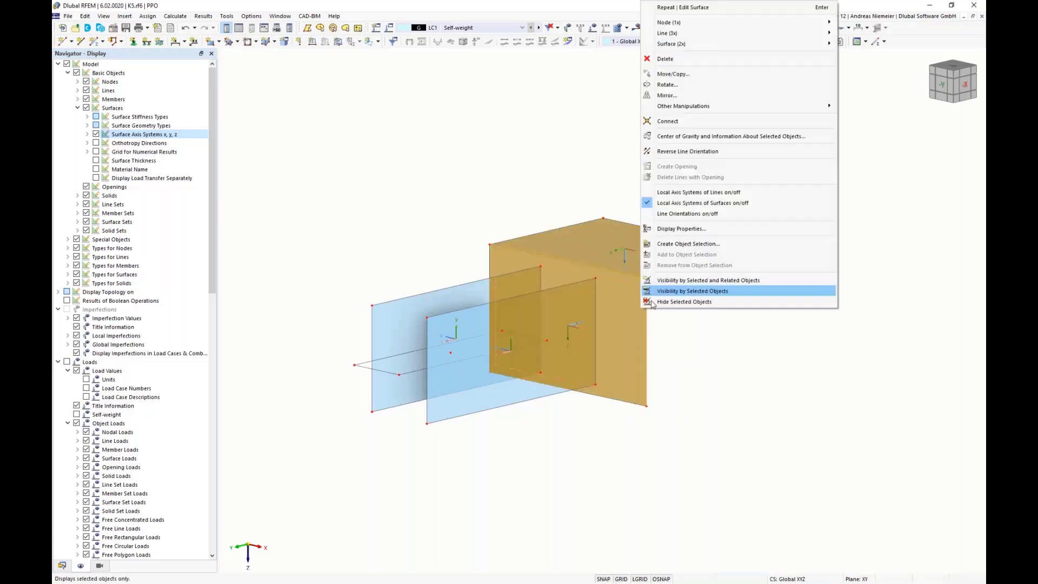
{"action": "mouse_move", "coordinate": [698, 44]}
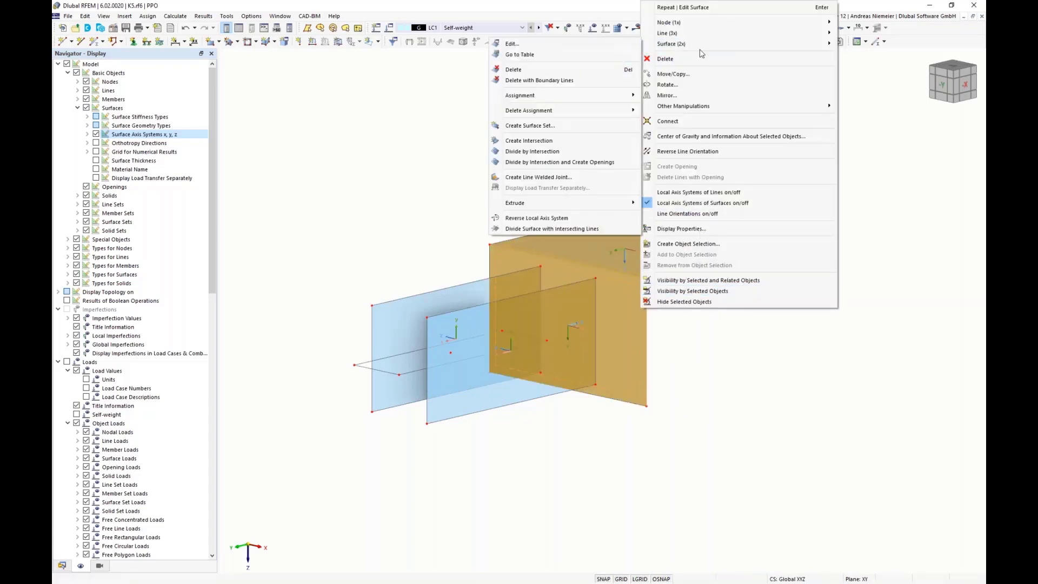
{"action": "left_click", "coordinate": [586, 46]}
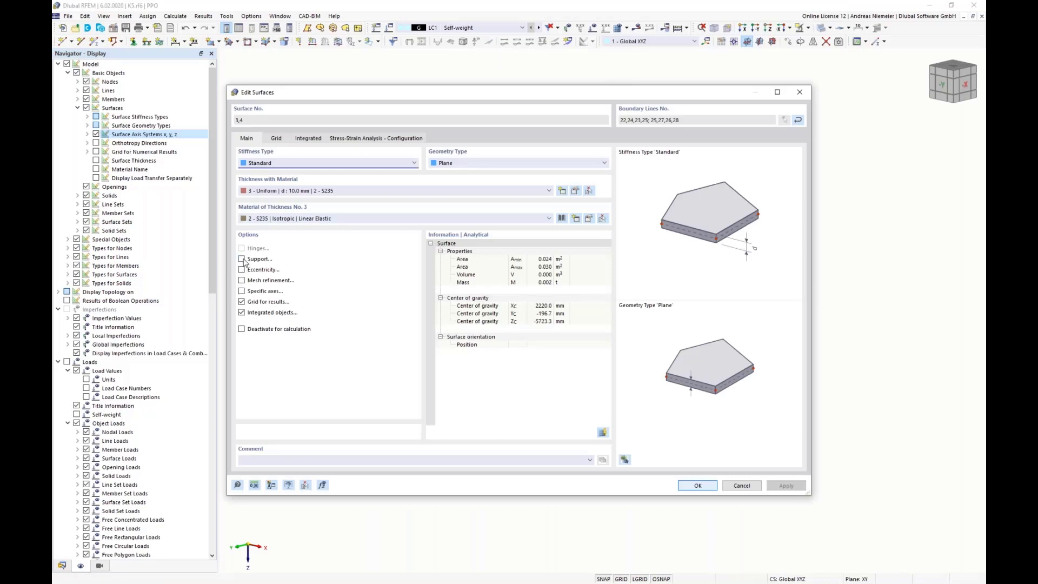
{"action": "left_click", "coordinate": [241, 259]}
{"action": "left_click", "coordinate": [273, 138]}
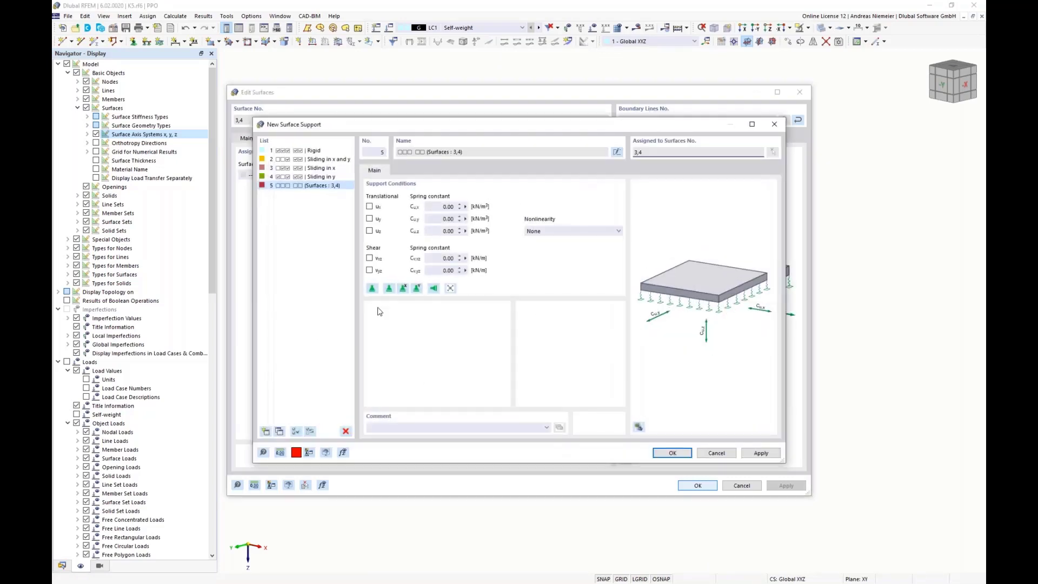
- Define the support with Cu,z 2.00e+08 kN/m³, fixed shear vxz and vyz, and failure if negative contact stress σz, and apply it to both plates
{"action": "left_click", "coordinate": [370, 231]}
{"action": "left_click", "coordinate": [370, 231]}
{"action": "left_click", "coordinate": [449, 231]}
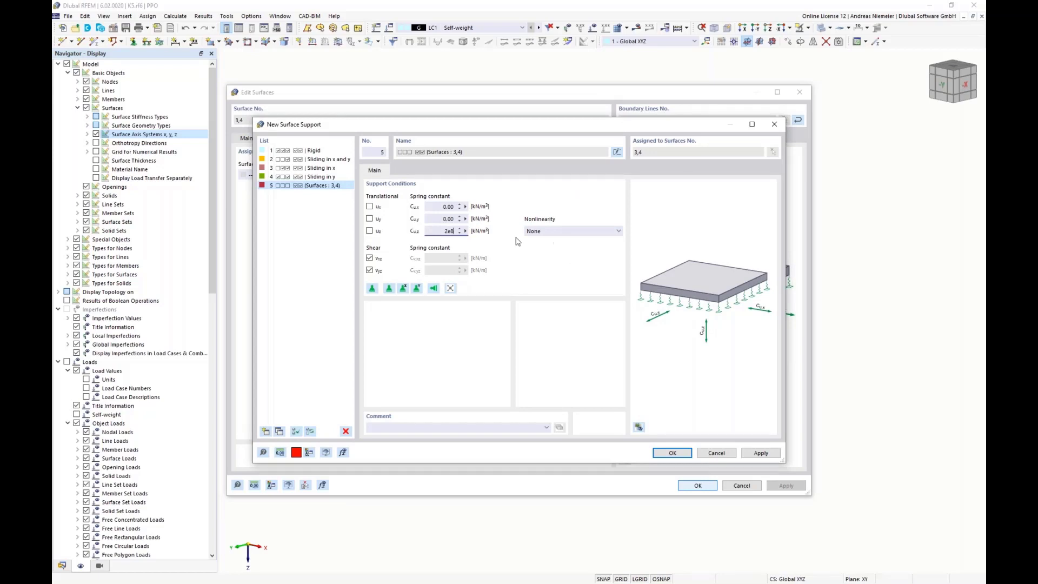
{"action": "left_click", "coordinate": [543, 232]}
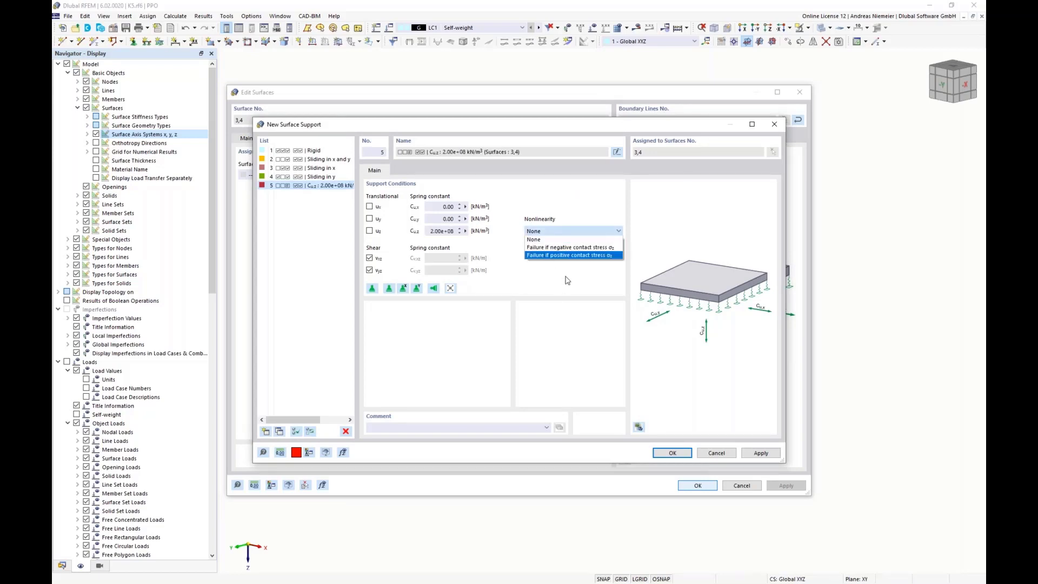
{"action": "left_click", "coordinate": [568, 249]}
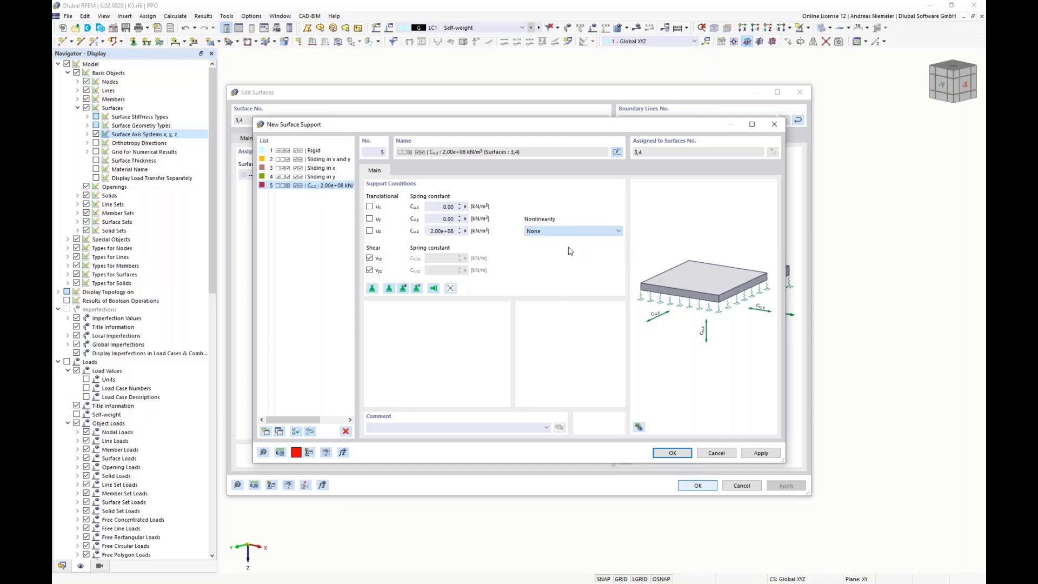
{"action": "left_click", "coordinate": [672, 453]}
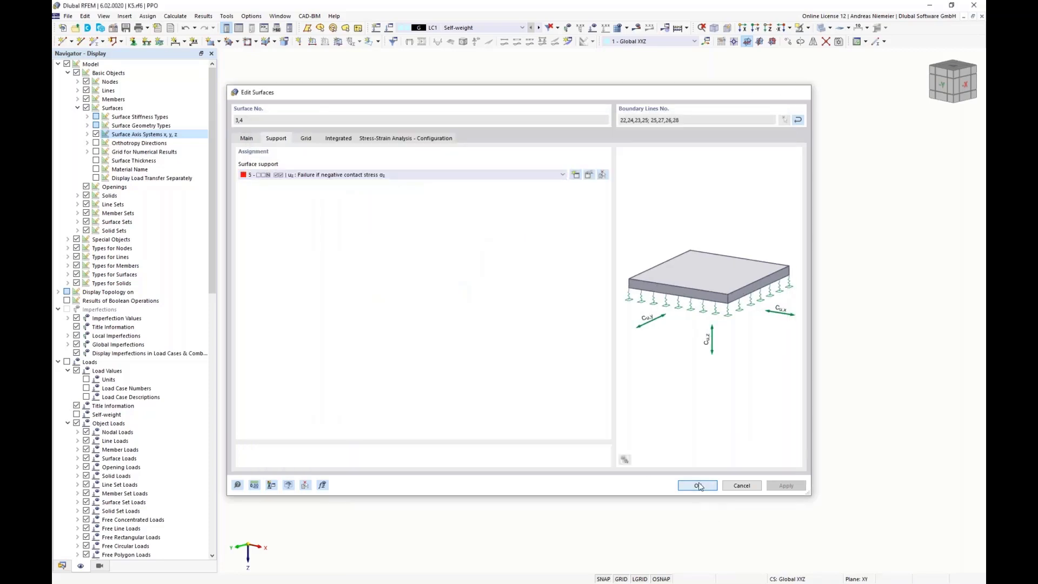
{"action": "left_click", "coordinate": [698, 486]}
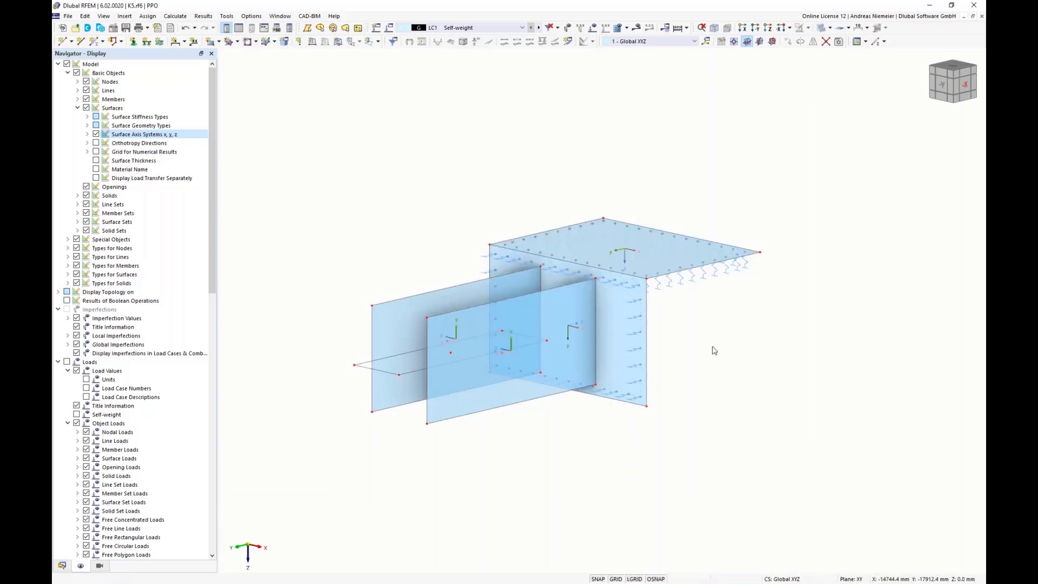
- Copy the top plate's outer corner node at the larger X inward, with a negative X displacement and 50 mm in Y
{"action": "middle_click_drag", "start_coordinate": [710, 336], "coordinate": [659, 351], "text": "ctrl"}
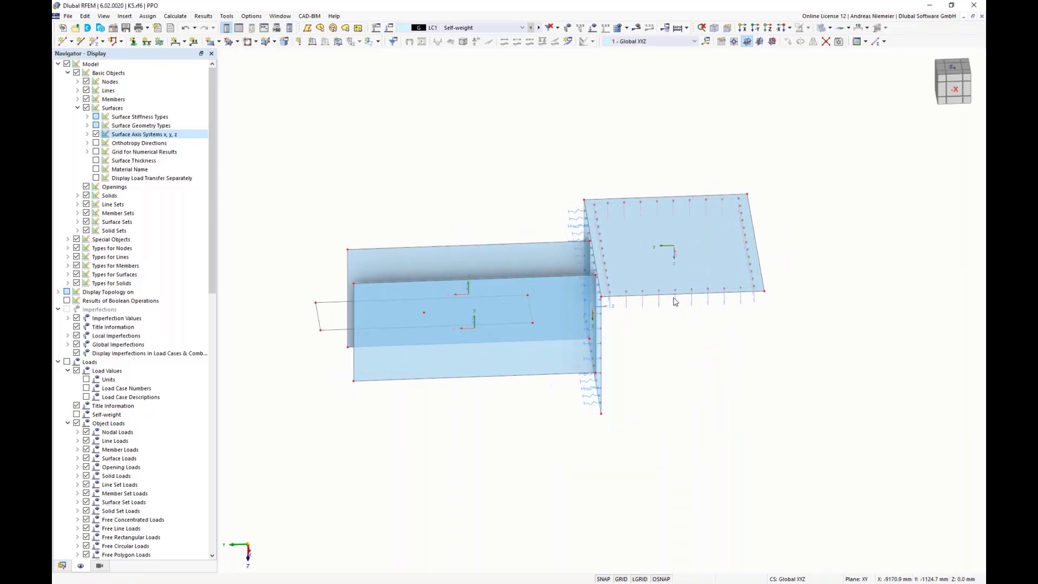
{"action": "mouse_move", "coordinate": [677, 300]}
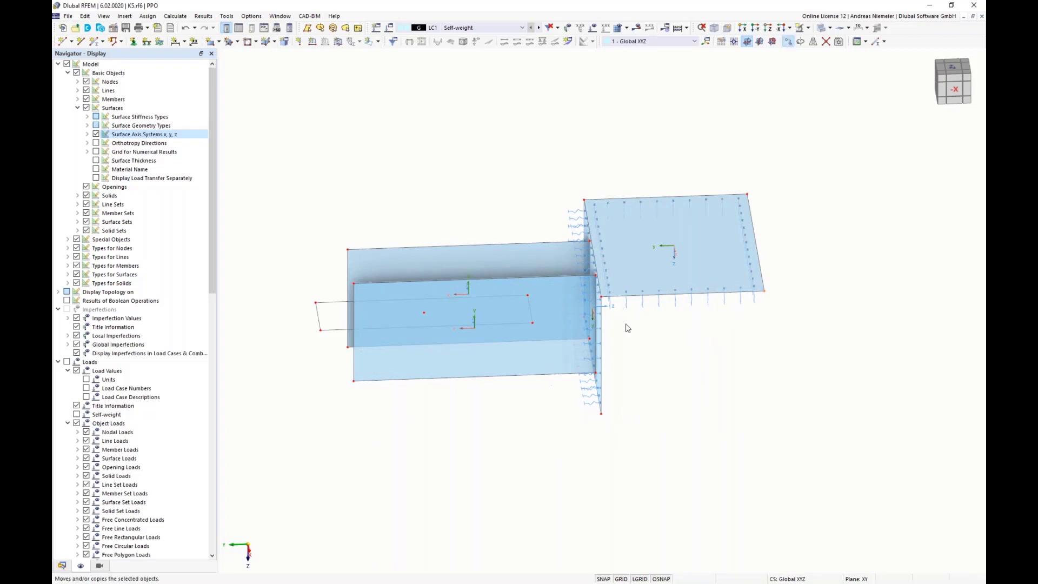
{"action": "key", "text": "ctrl+m"}
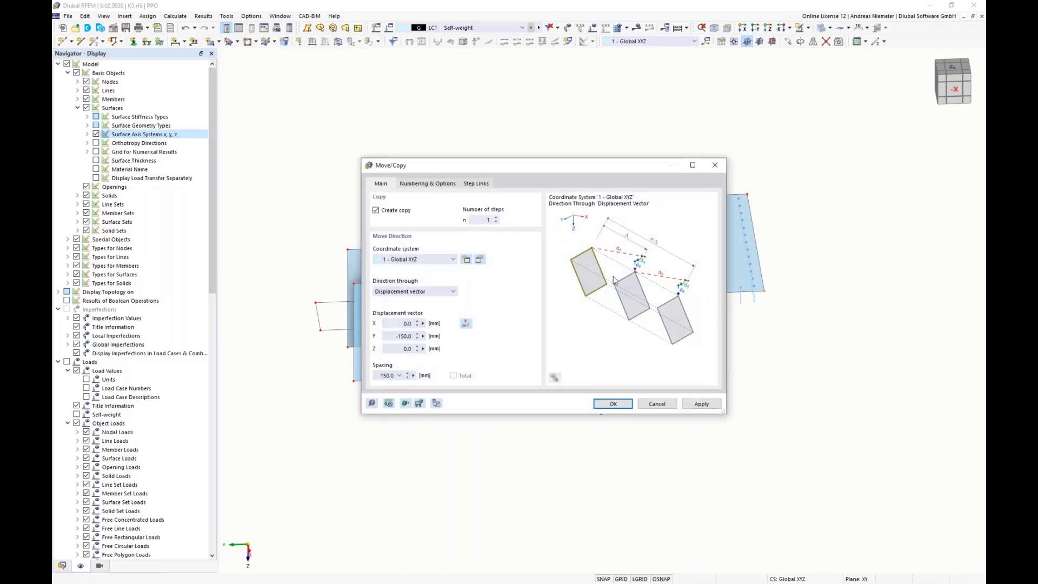
{"action": "left_click", "coordinate": [393, 326]}
{"action": "key", "text": "Tab"}
{"action": "left_click", "coordinate": [615, 404]}
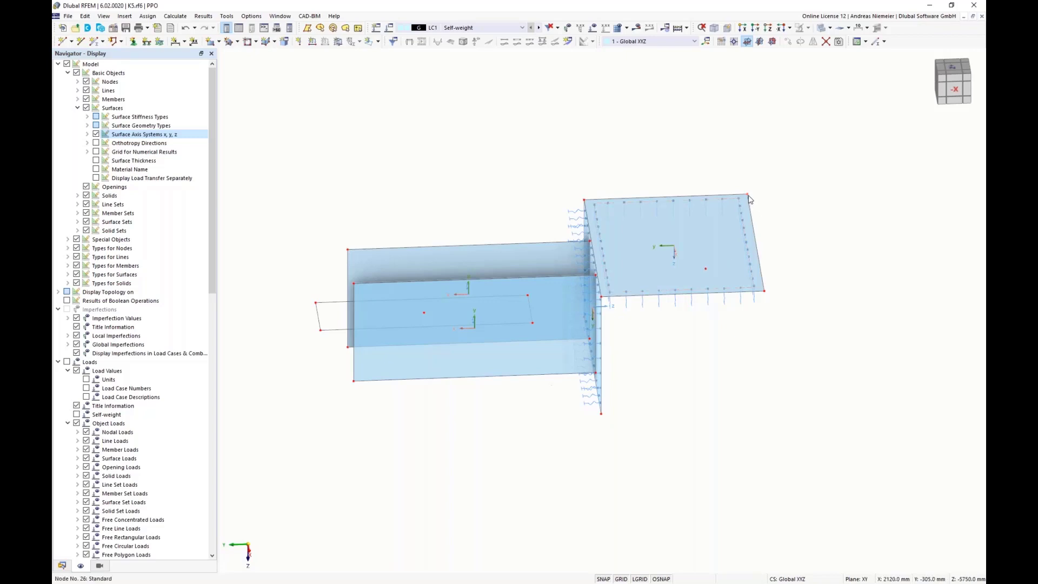
- Copy the top plate's other outer corner node inward by 50 mm in X and 50 mm in Y
{"action": "left_click", "coordinate": [801, 41]}
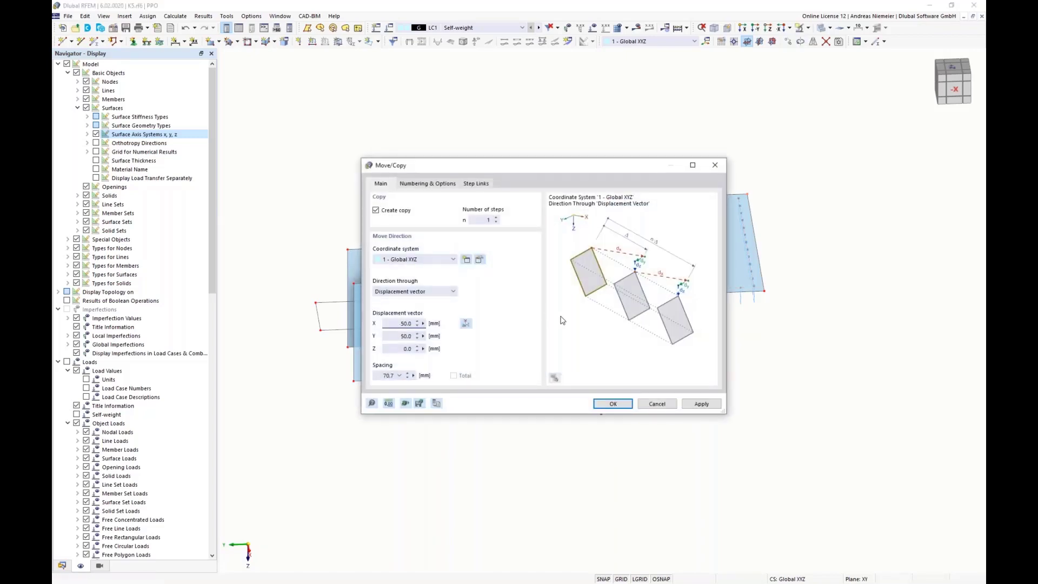
{"action": "left_click", "coordinate": [613, 404]}
{"action": "scroll", "coordinate": [809, 280], "scroll_direction": "down", "scroll_amount": 1}
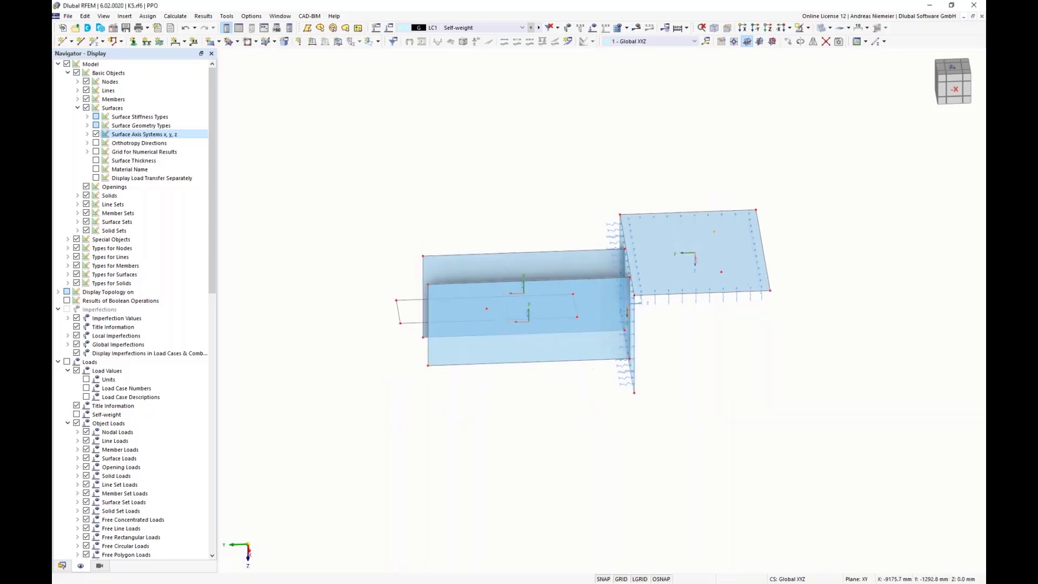
- Create a circular opening of 6 mm radius in the top plate, centred on the first copied node
{"action": "middle_click_drag", "start_coordinate": [840, 290], "coordinate": [696, 346], "text": "ctrl"}
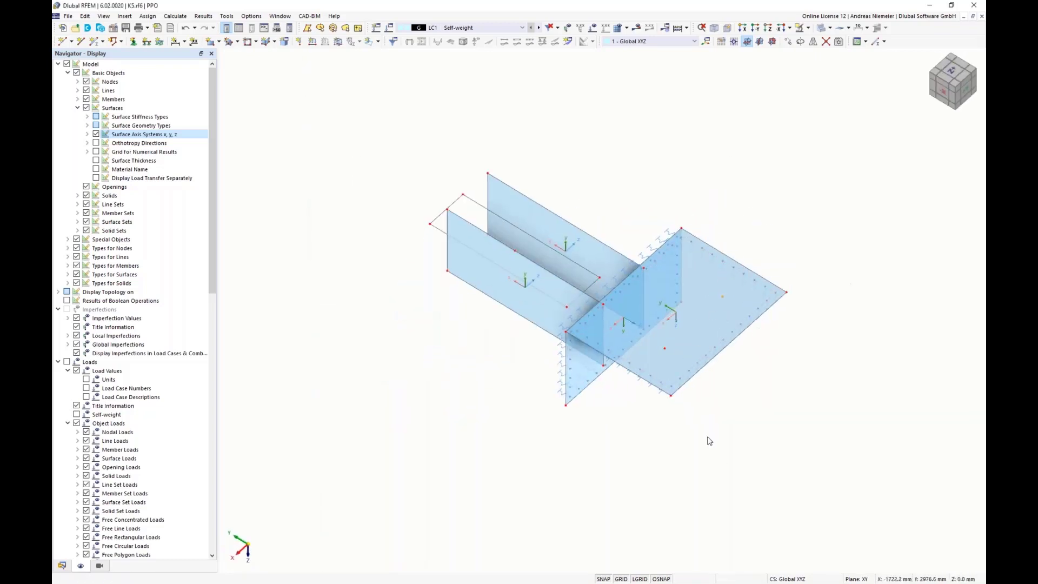
{"action": "scroll", "coordinate": [667, 414], "scroll_direction": "up", "scroll_amount": 3}
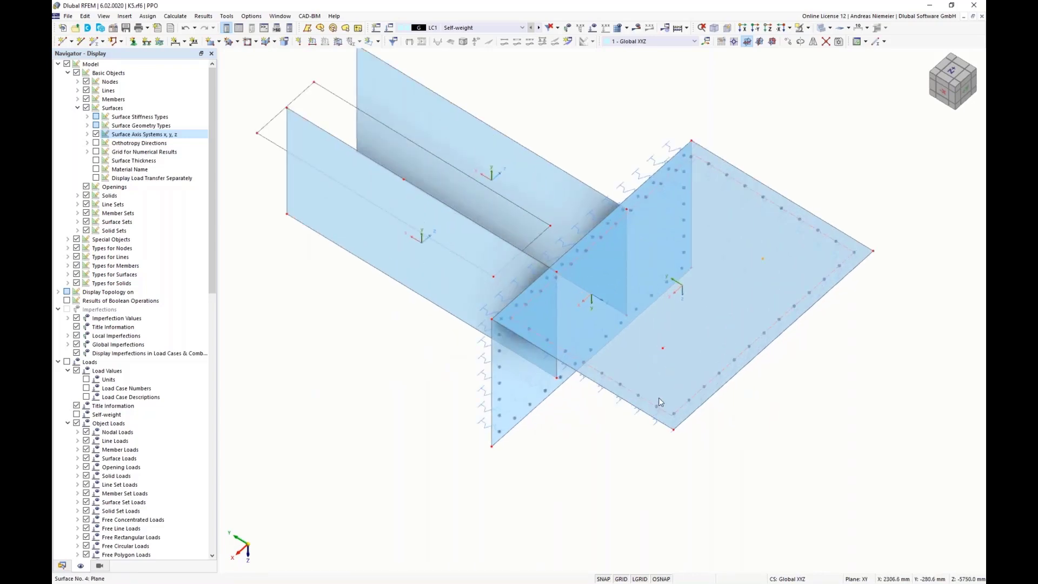
{"action": "left_click", "coordinate": [256, 41]}
{"action": "left_click", "coordinate": [266, 77]}
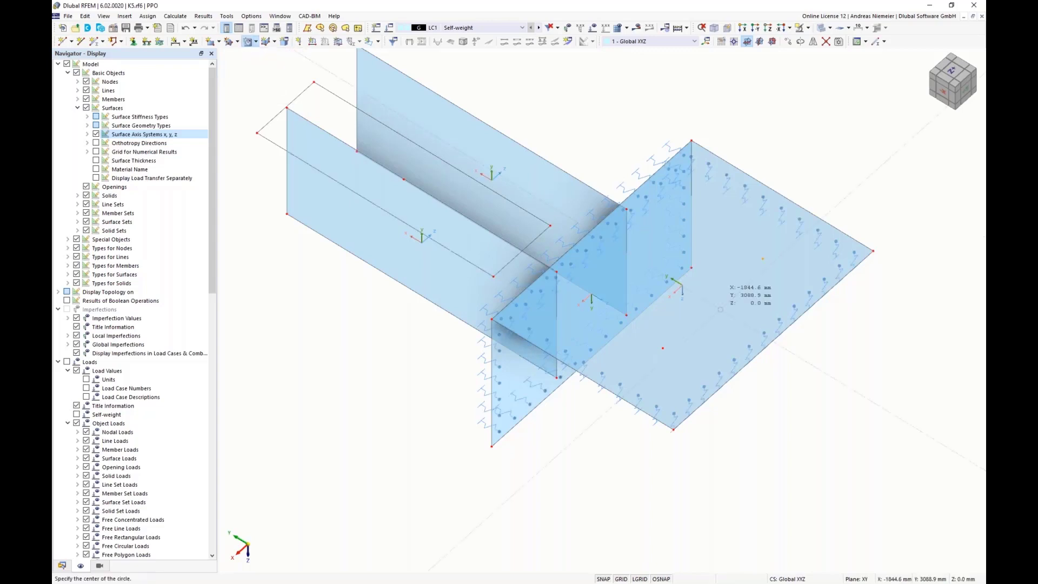
{"action": "left_click", "coordinate": [663, 348]}
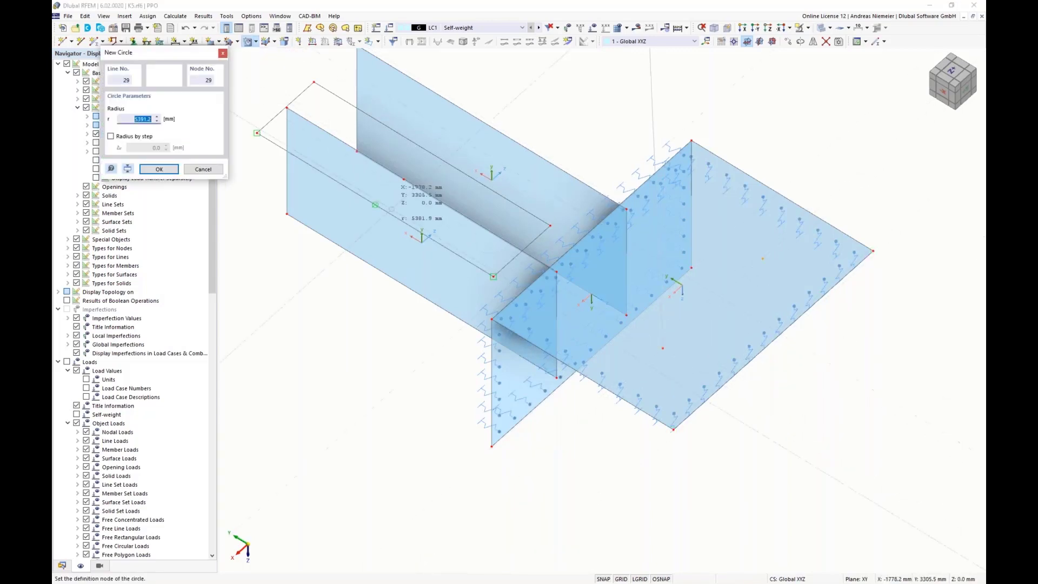
{"action": "type", "text": "7"}
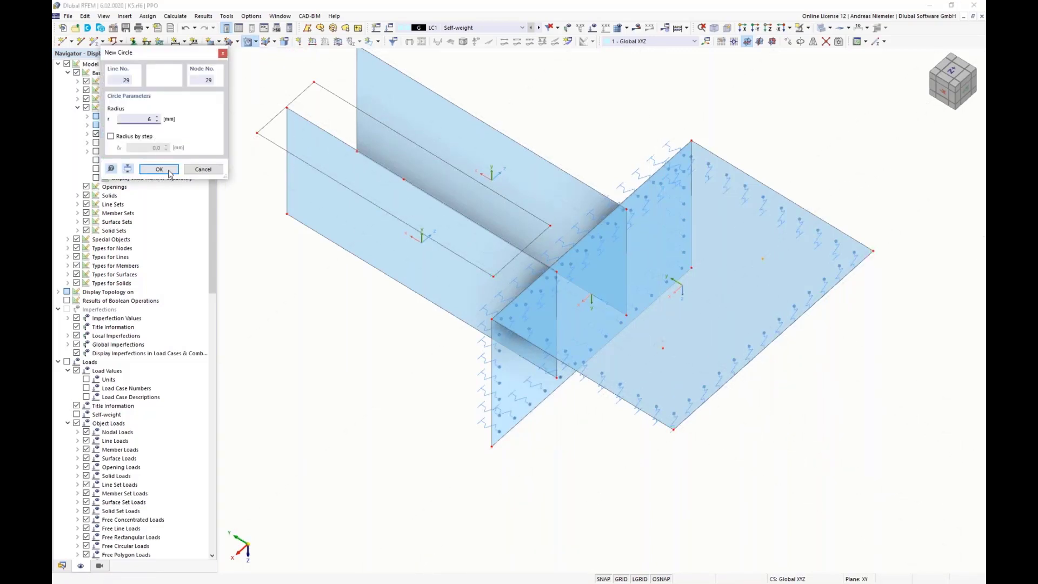
{"action": "left_click", "coordinate": [167, 170]}
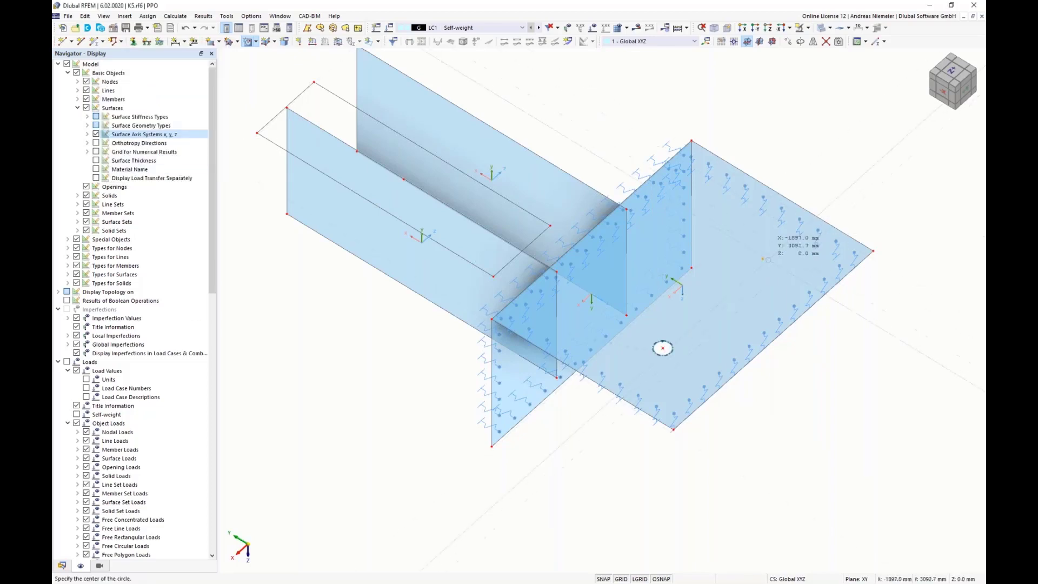
- Add a second circular opening of 6 mm radius centred on the top plate's other copied node and end the command
{"action": "left_click", "coordinate": [779, 244]}
{"action": "type", "text": "7"}
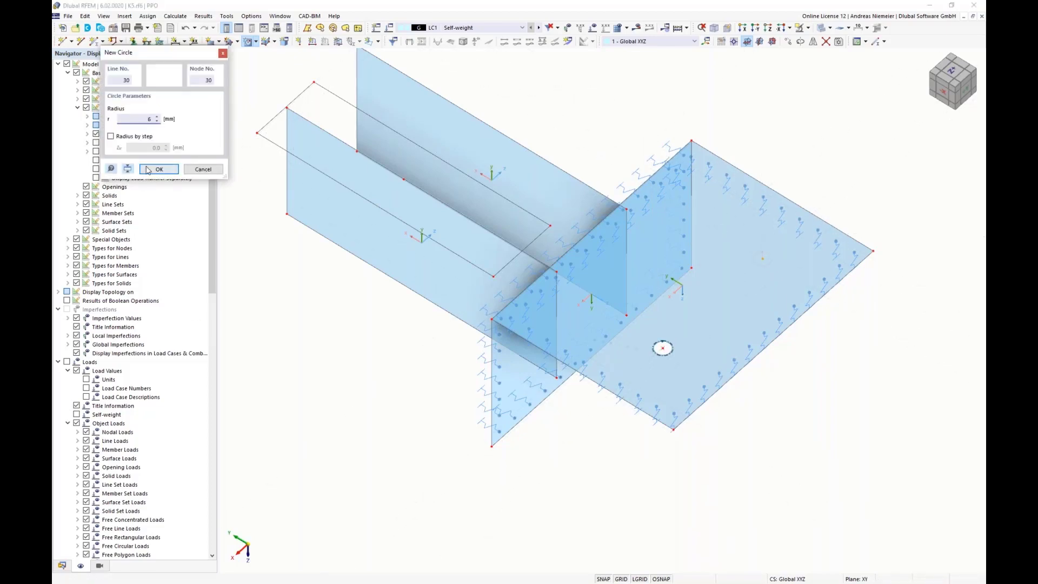
{"action": "left_click", "coordinate": [159, 169]}
{"action": "key", "text": "Escape"}
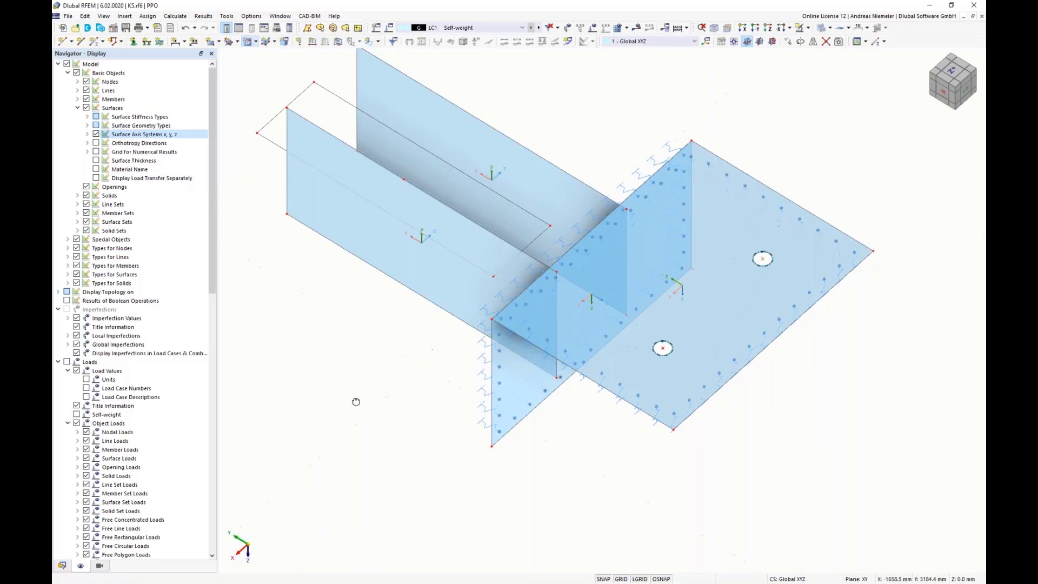
{"action": "middle_click_drag", "start_coordinate": [356, 402], "coordinate": [356, 389], "text": "ctrl"}
{"action": "scroll", "coordinate": [355, 389], "scroll_direction": "down", "scroll_amount": 2}
{"action": "scroll", "coordinate": [612, 344], "scroll_direction": "up", "scroll_amount": 5}
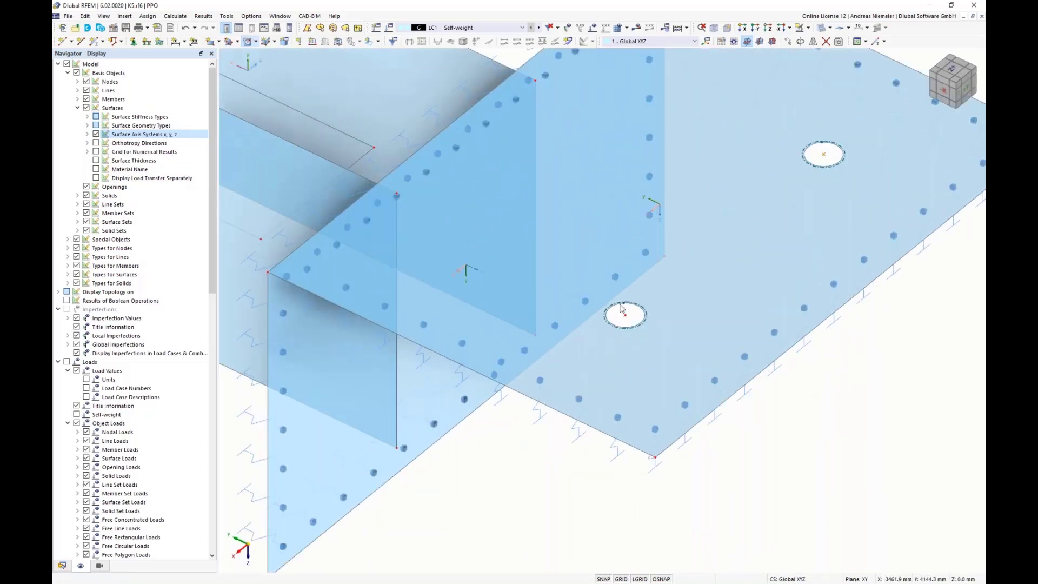
{"action": "left_click", "coordinate": [667, 288]}
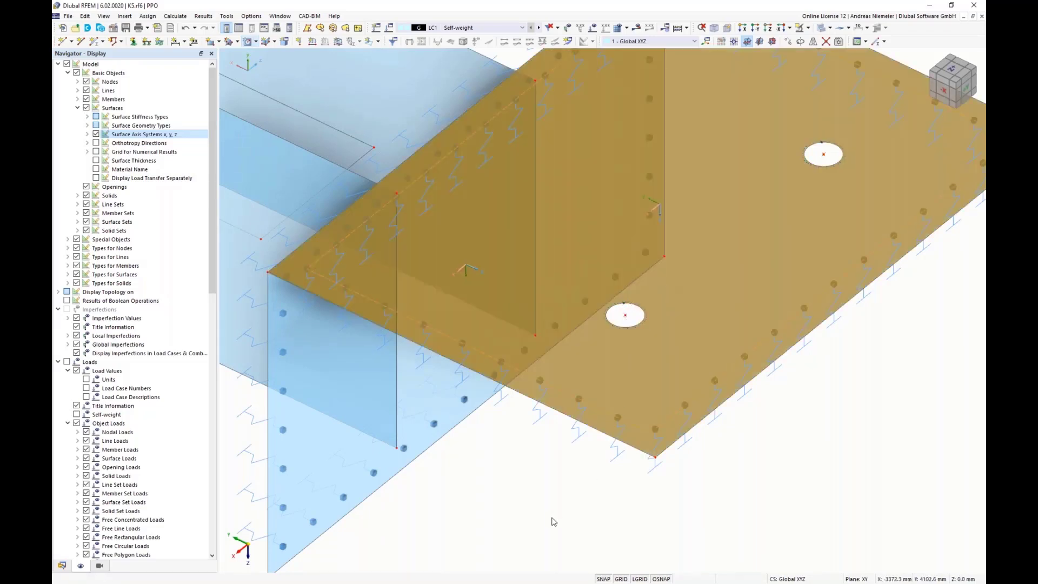
{"action": "left_click", "coordinate": [538, 466]}
{"action": "scroll", "coordinate": [537, 464], "scroll_direction": "down", "scroll_amount": 1}
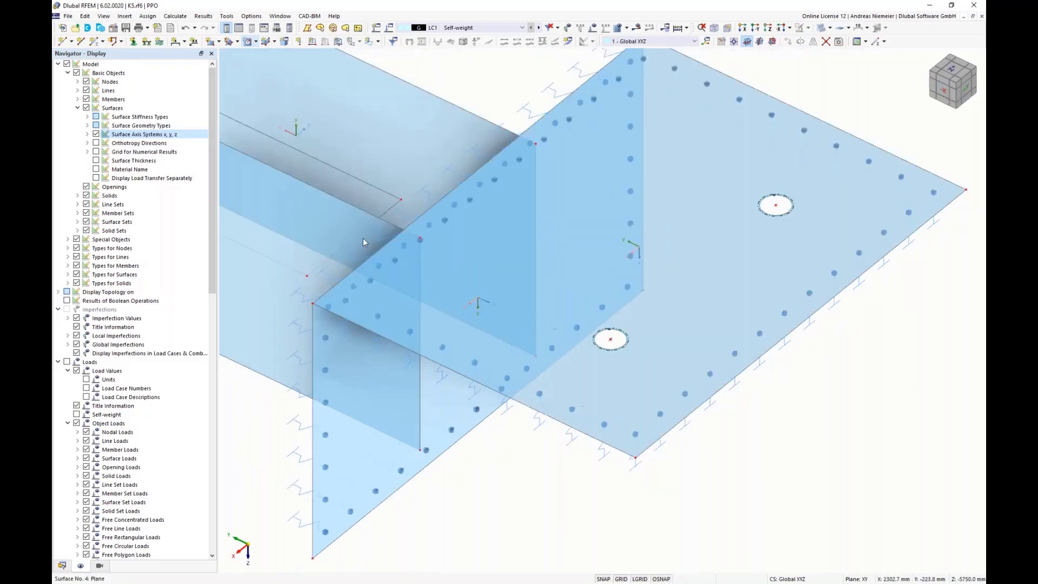
- Start a new plane surface and set its stiffness type to Without Membrane Tension
{"action": "left_click", "coordinate": [238, 43]}
{"action": "left_click", "coordinate": [219, 42]}
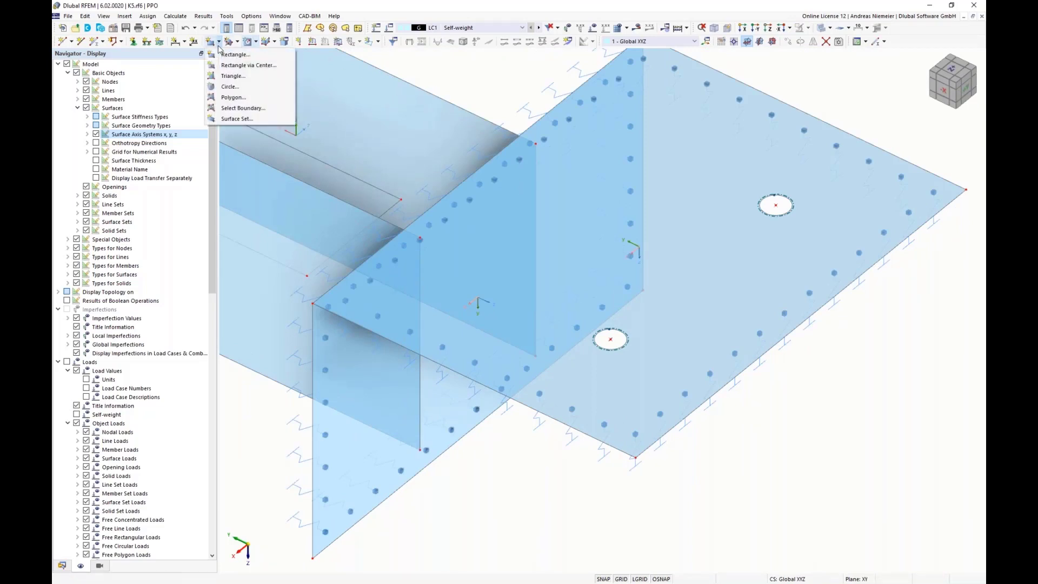
{"action": "left_click", "coordinate": [241, 95]}
{"action": "left_click", "coordinate": [295, 164]}
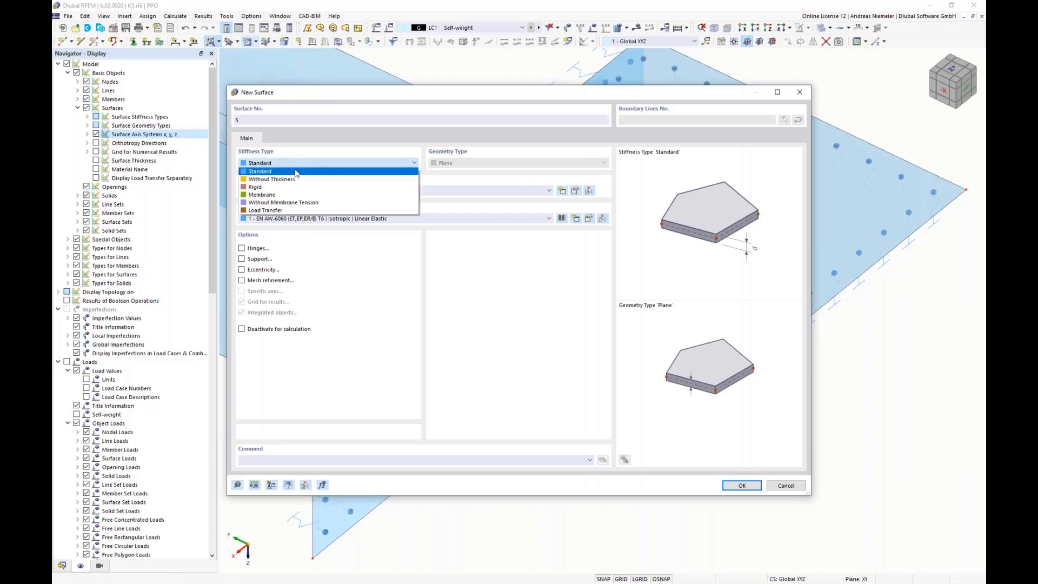
{"action": "left_click", "coordinate": [291, 203]}
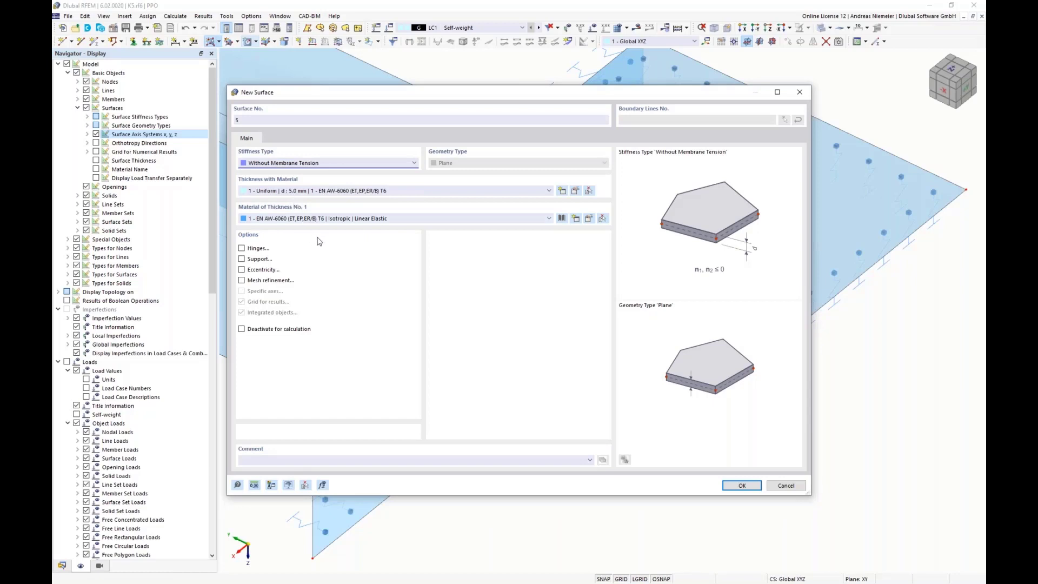
- Create a new uniform thickness of 10 mm for the surface, using S235 steel to EN 1993-1-1:2005-05
{"action": "left_click", "coordinate": [563, 192]}
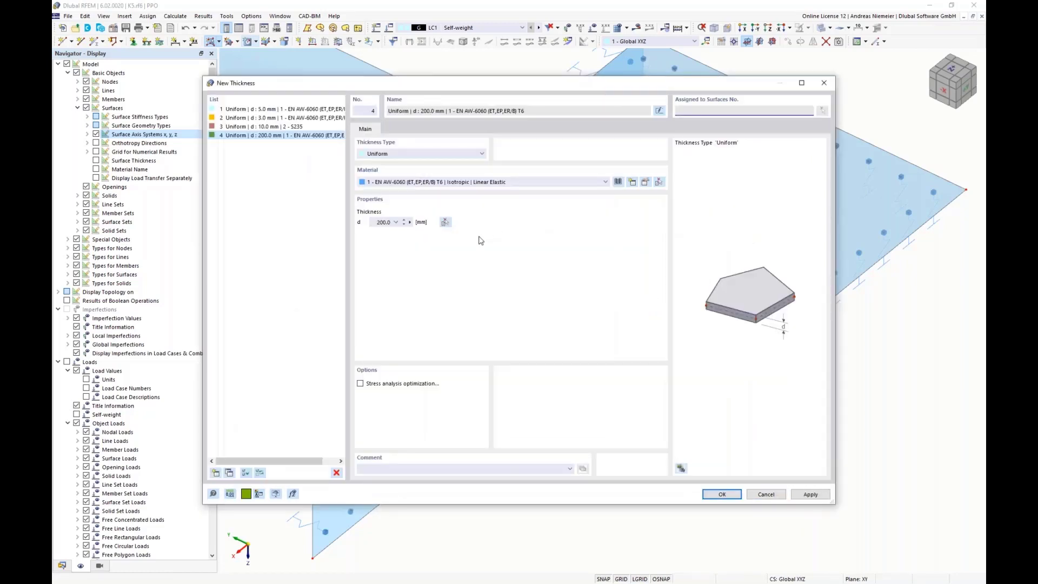
{"action": "left_click", "coordinate": [403, 223]}
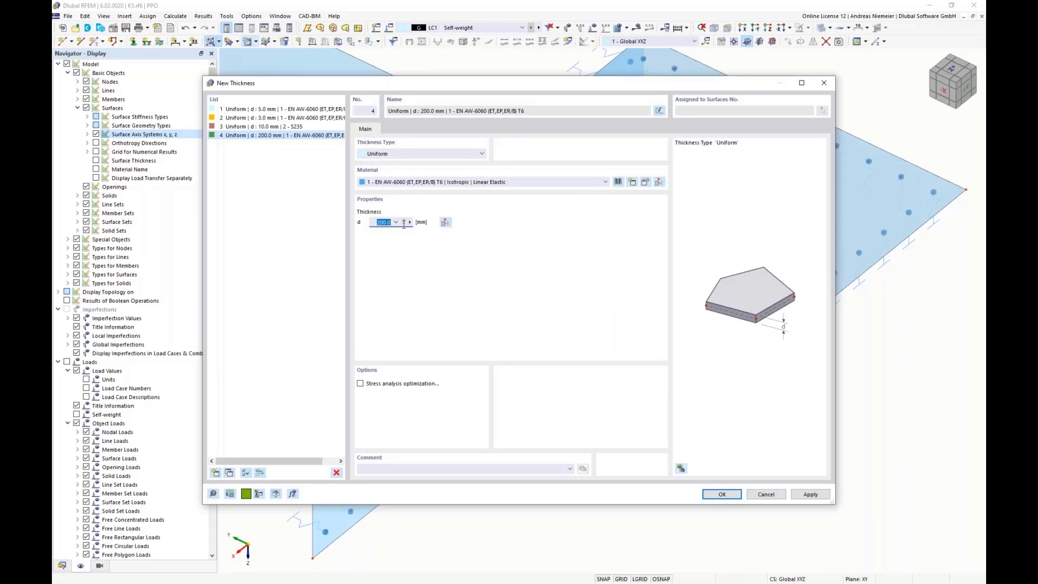
{"action": "type", "text": "10"}
{"action": "left_click", "coordinate": [619, 182]}
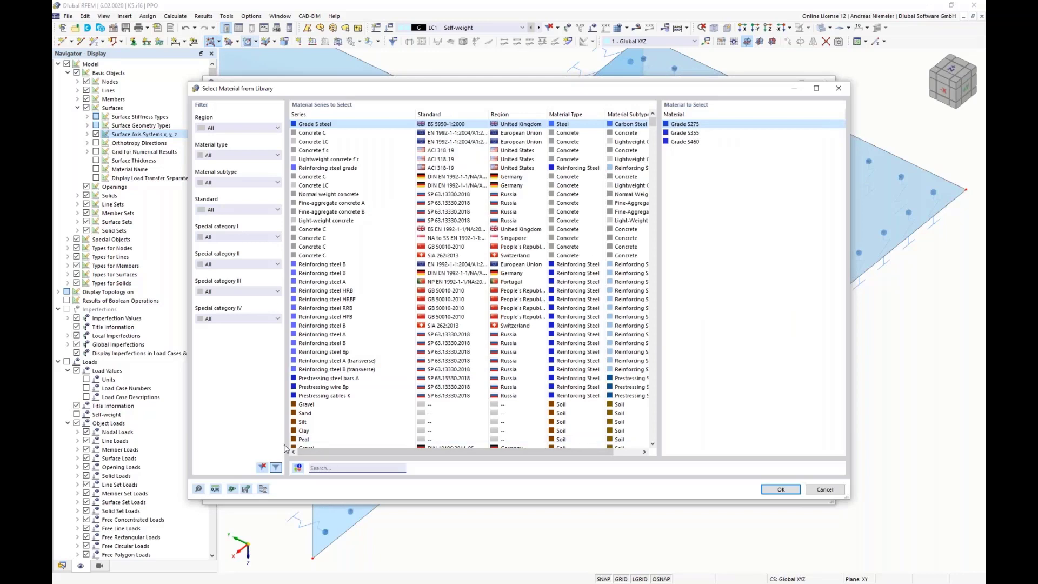
{"action": "type", "text": "s235"}
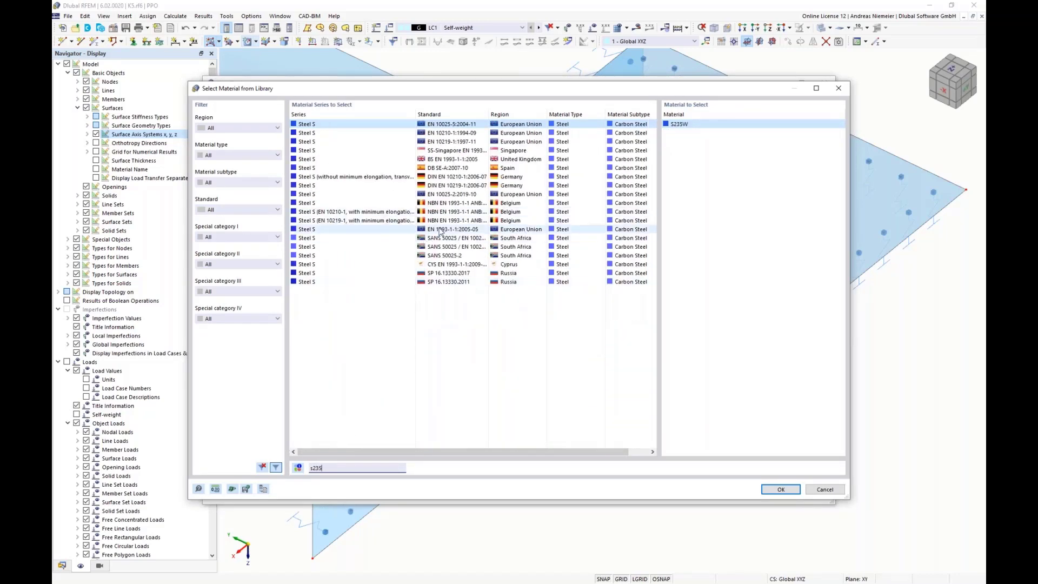
{"action": "left_click", "coordinate": [352, 229]}
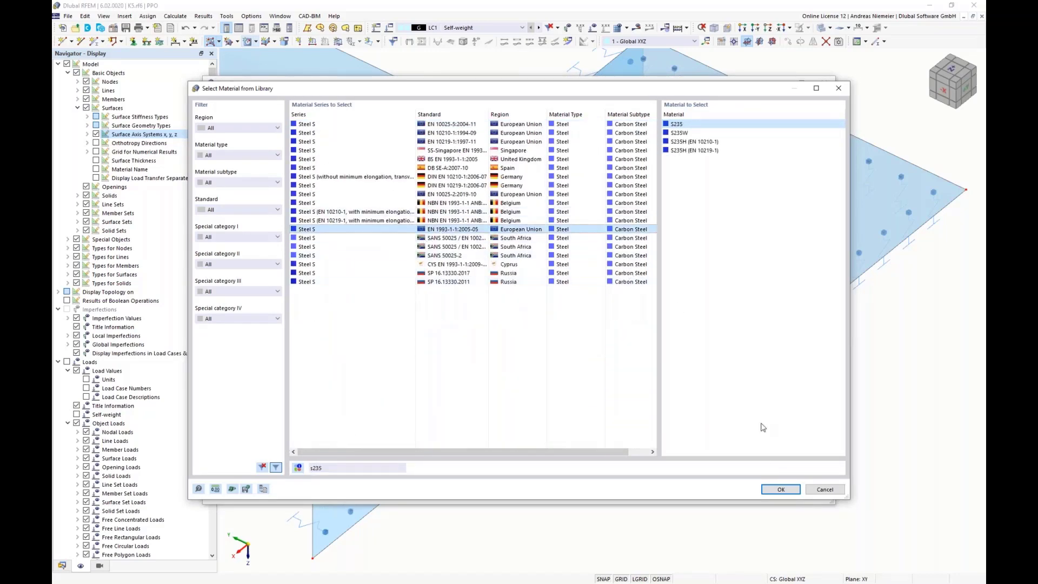
{"action": "left_click", "coordinate": [779, 489]}
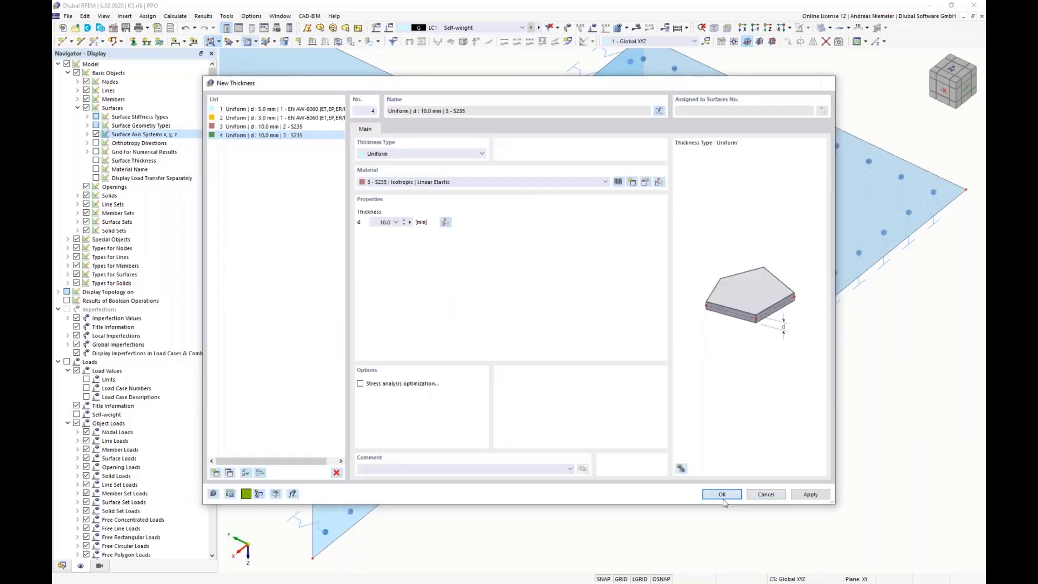
{"action": "left_click", "coordinate": [724, 494]}
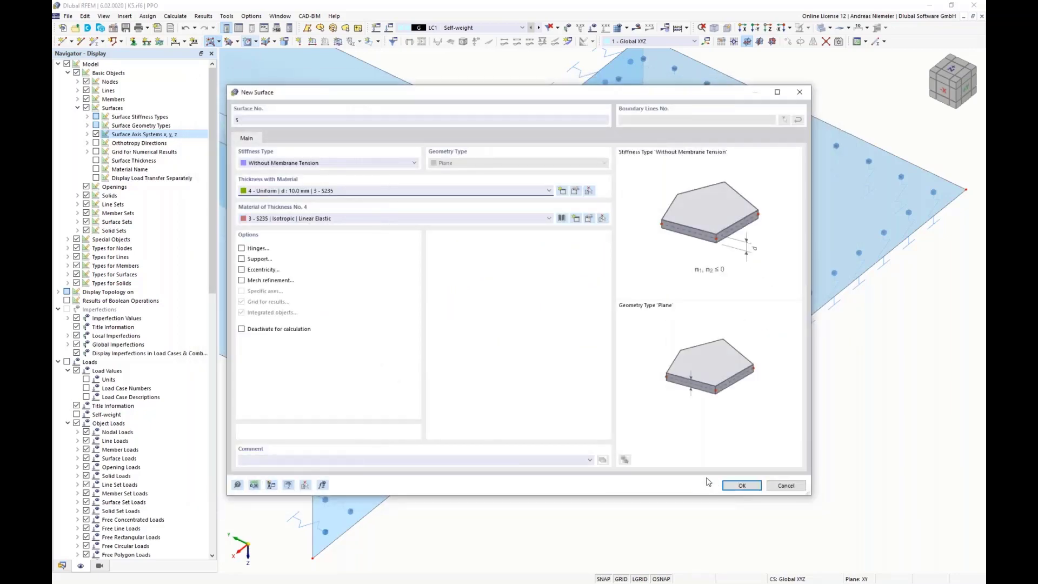
- Fill both circular bolt holes in the top plate with the new surface definition and end the command
{"action": "left_click", "coordinate": [744, 485]}
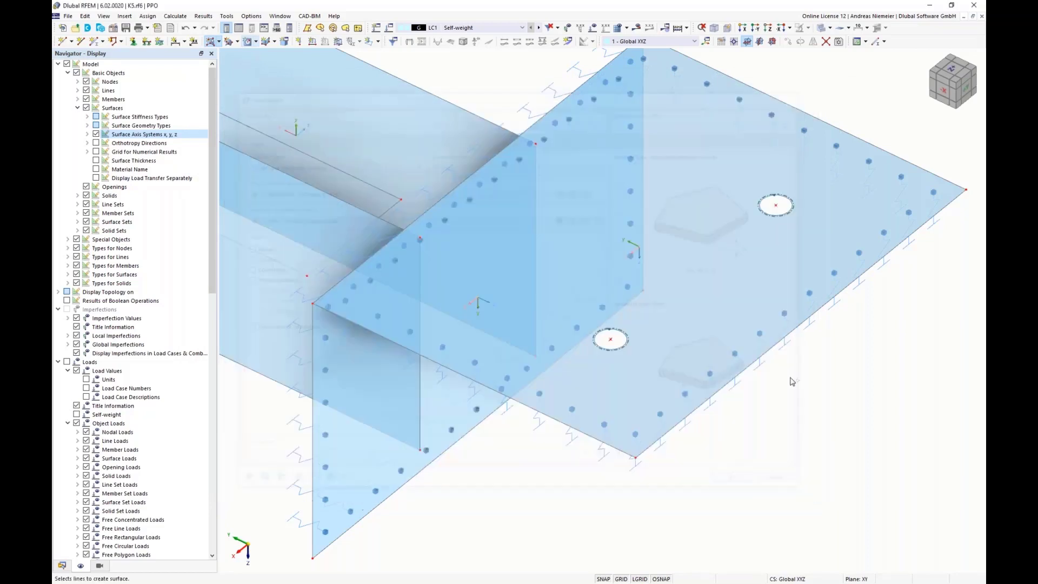
{"action": "left_click", "coordinate": [625, 342]}
{"action": "left_click", "coordinate": [778, 195]}
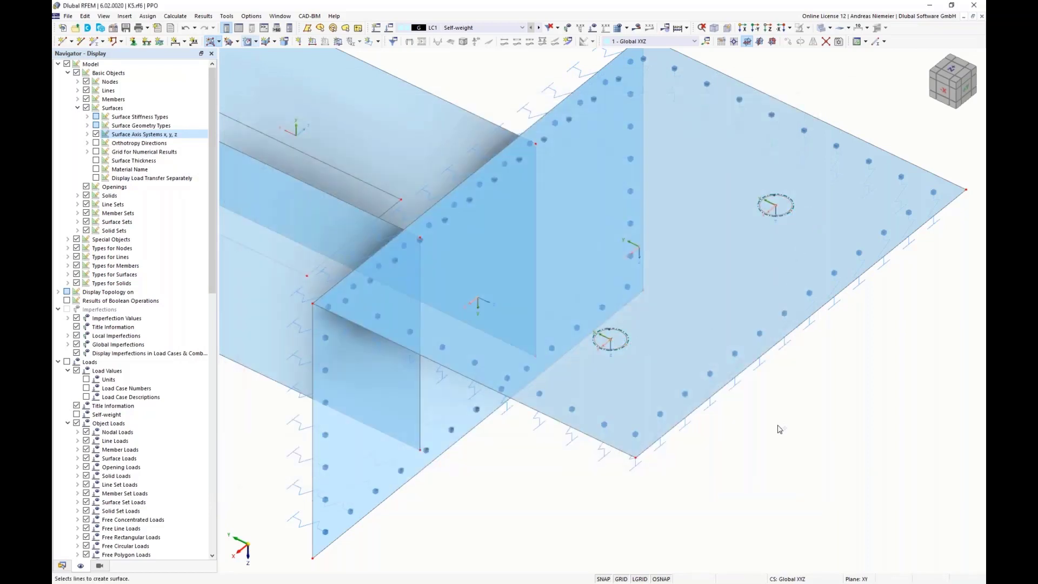
{"action": "key", "text": "Escape"}
- Create a nodal support fixed in uX, uY and uZ with all rotations free, and assign it to the lower-X bolt hole's centre node
{"action": "middle_click_drag", "start_coordinate": [556, 483], "coordinate": [583, 456], "text": "ctrl"}
{"action": "scroll", "coordinate": [584, 455], "scroll_direction": "up", "scroll_amount": 1}
{"action": "left_click", "coordinate": [134, 43]}
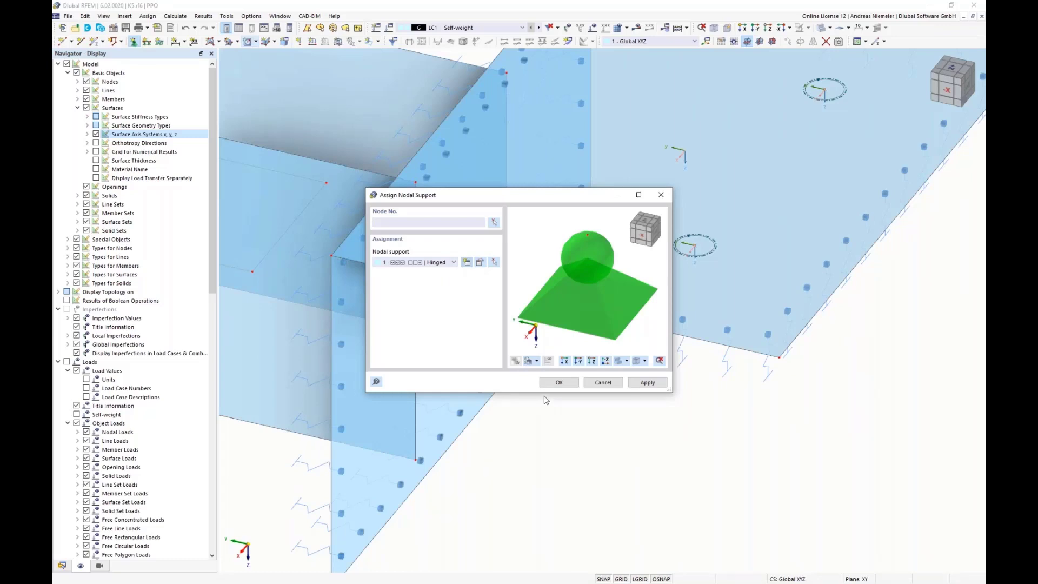
{"action": "left_click", "coordinate": [466, 263]}
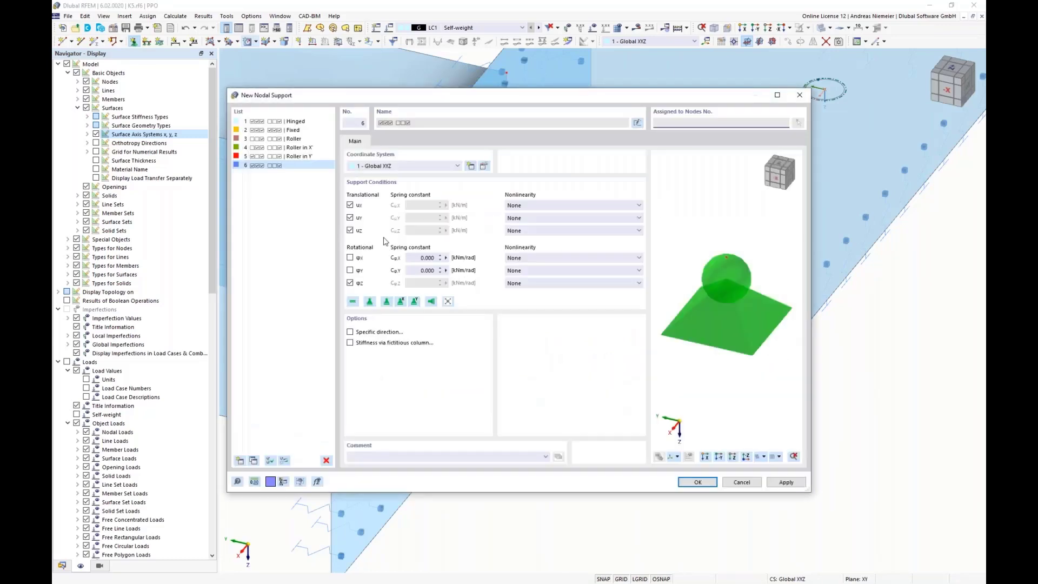
{"action": "left_click", "coordinate": [350, 283]}
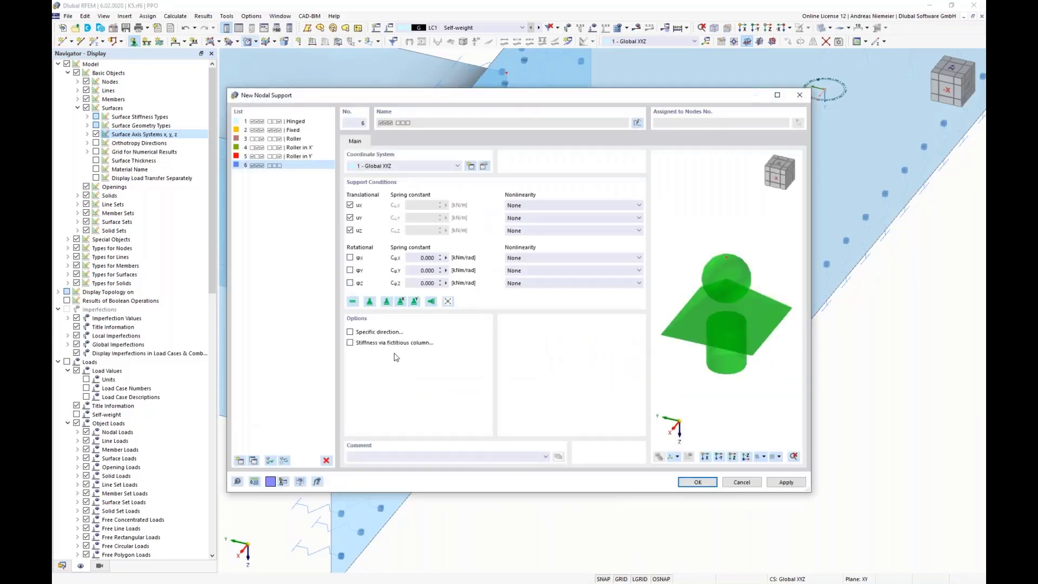
{"action": "left_click", "coordinate": [706, 478]}
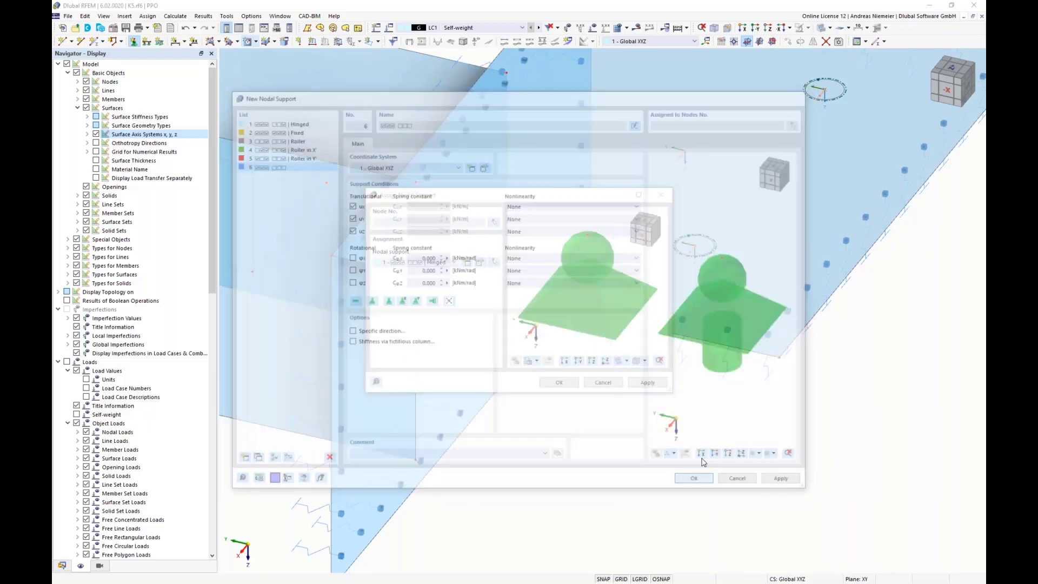
{"action": "left_click", "coordinate": [562, 383]}
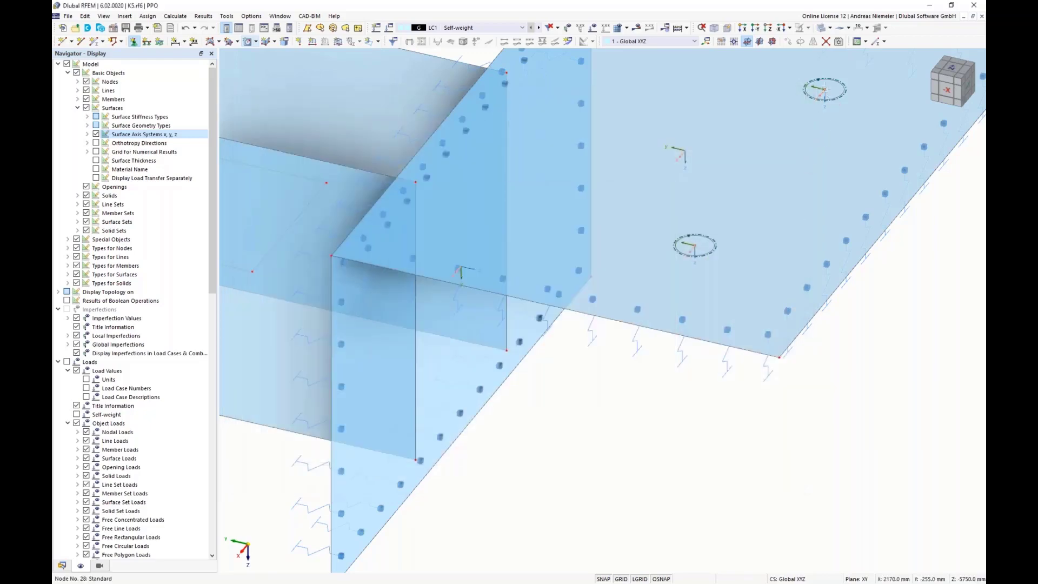
{"action": "left_click", "coordinate": [825, 90]}
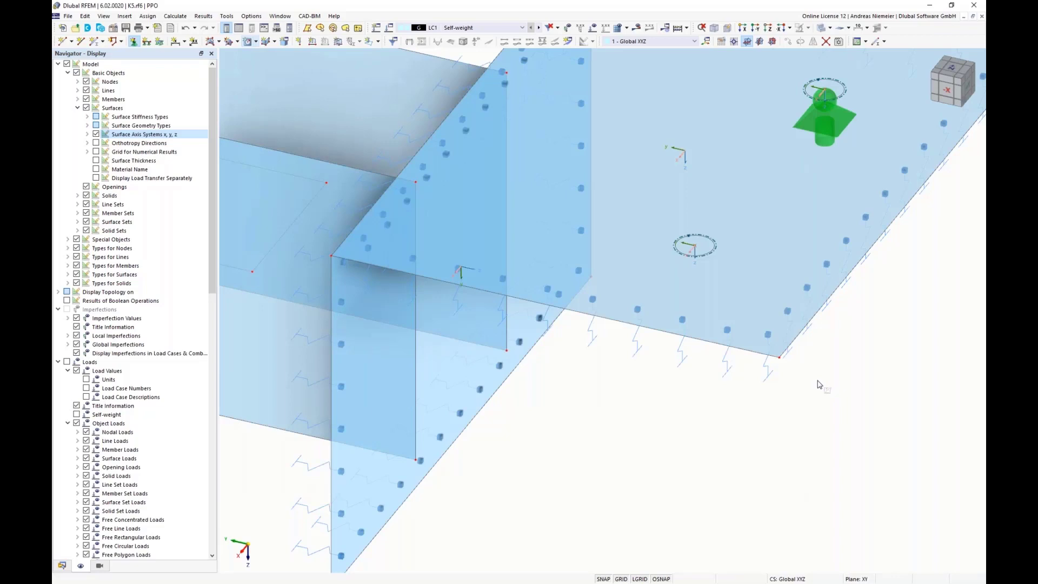
{"action": "right_click", "coordinate": [822, 382]}
- Create a nodal support fixed only in uY and uZ, with uX and all rotations free, and assign it to the other bolt hole's centre node
{"action": "left_click", "coordinate": [135, 41]}
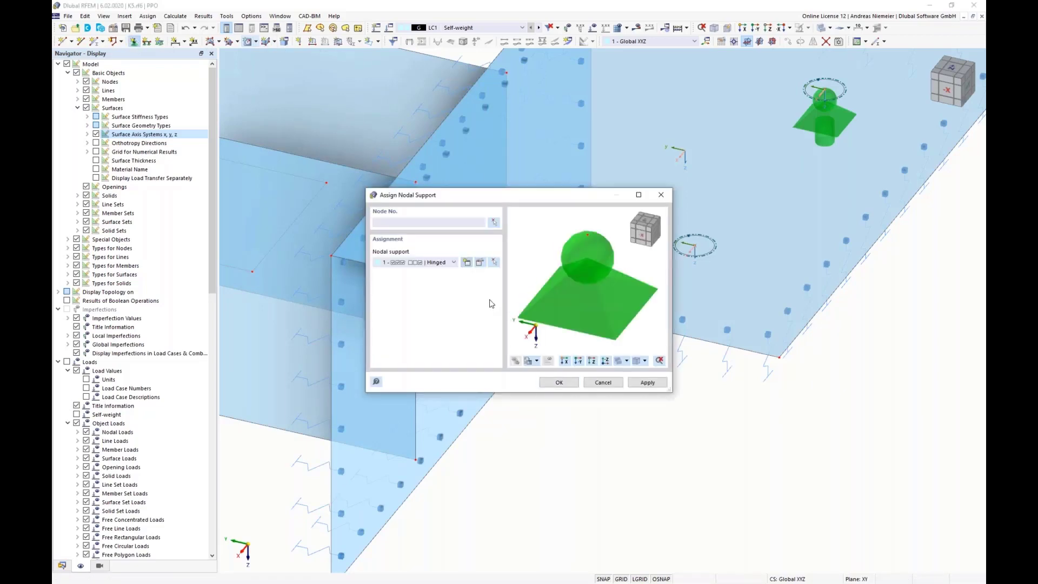
{"action": "left_click", "coordinate": [350, 284]}
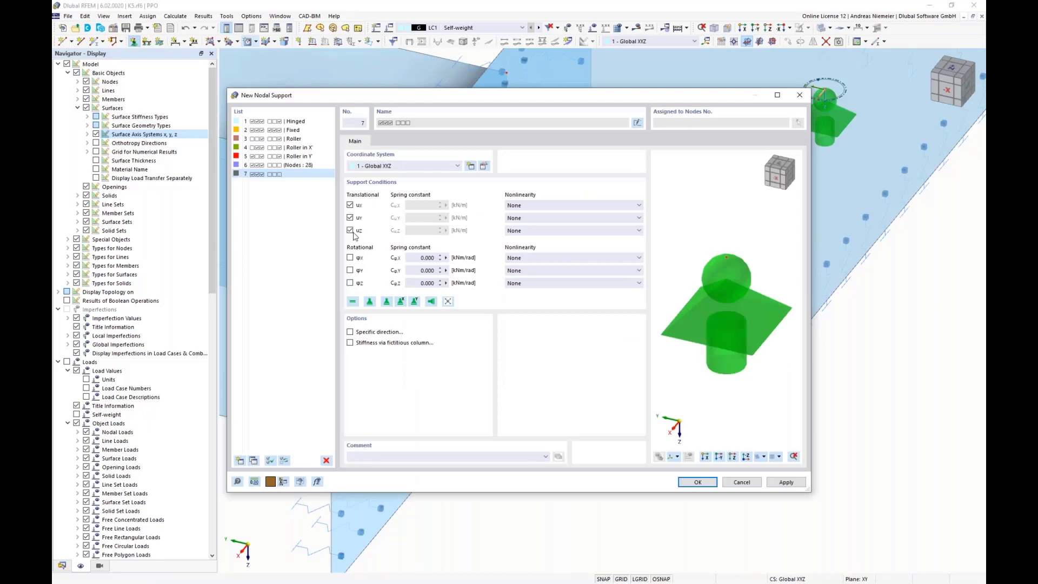
{"action": "left_click", "coordinate": [350, 205]}
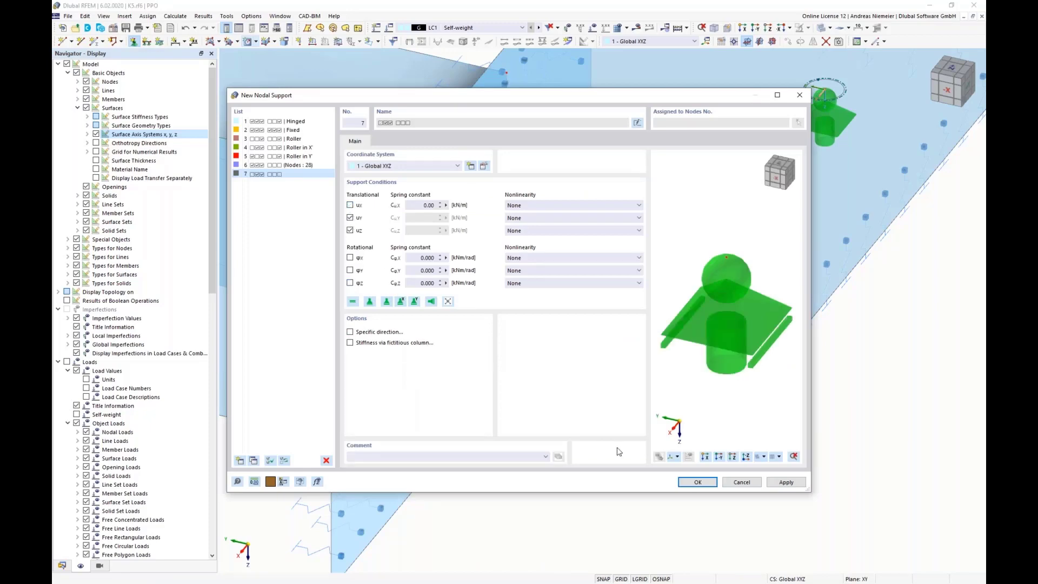
{"action": "left_click", "coordinate": [697, 482]}
{"action": "left_click", "coordinate": [558, 383]}
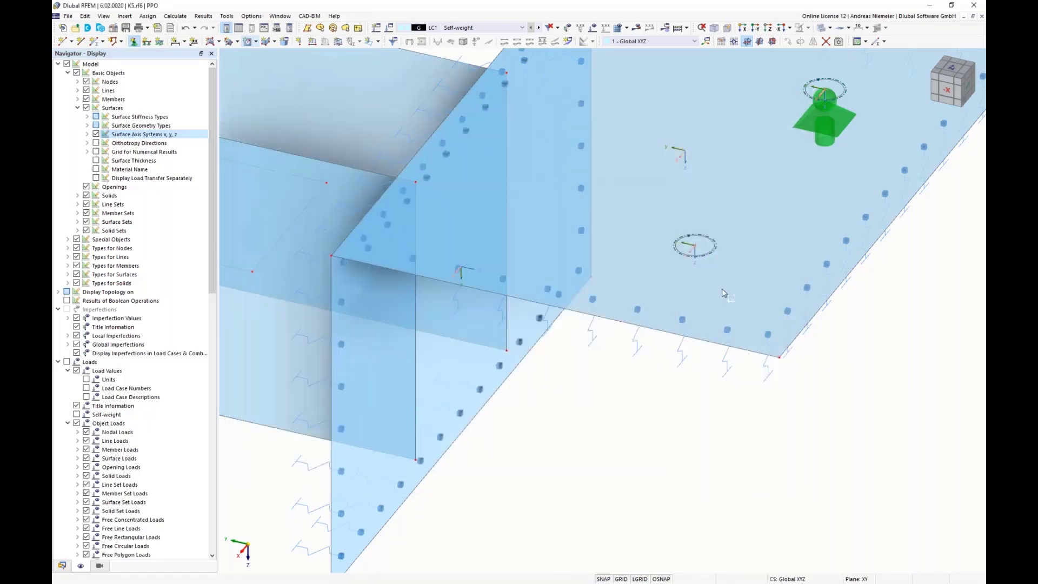
{"action": "left_click", "coordinate": [700, 248]}
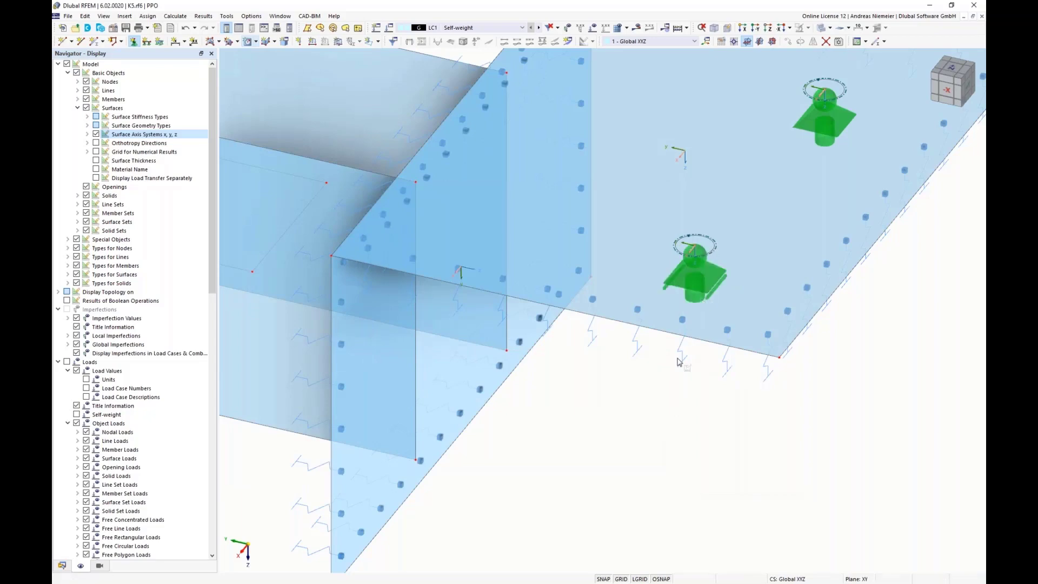
- Copy the edge shared by the top and vertical plates so its higher-X end lands on the node midway between the side plates
{"action": "middle_click_drag", "start_coordinate": [642, 377], "coordinate": [533, 415], "text": "ctrl"}
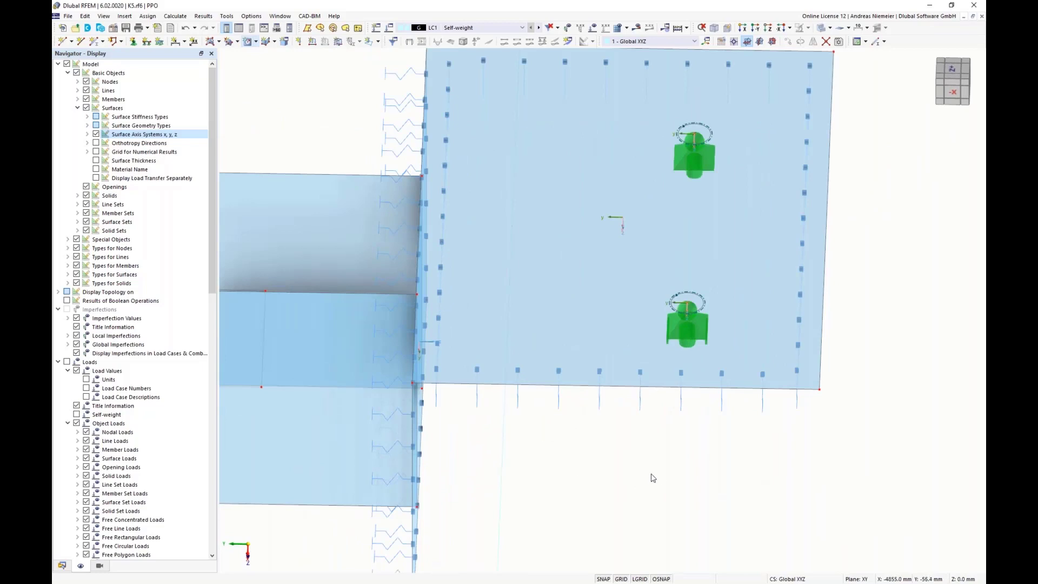
{"action": "scroll", "coordinate": [635, 477], "scroll_direction": "down", "scroll_amount": 1}
{"action": "middle_click_drag", "start_coordinate": [610, 469], "coordinate": [591, 307], "text": "ctrl"}
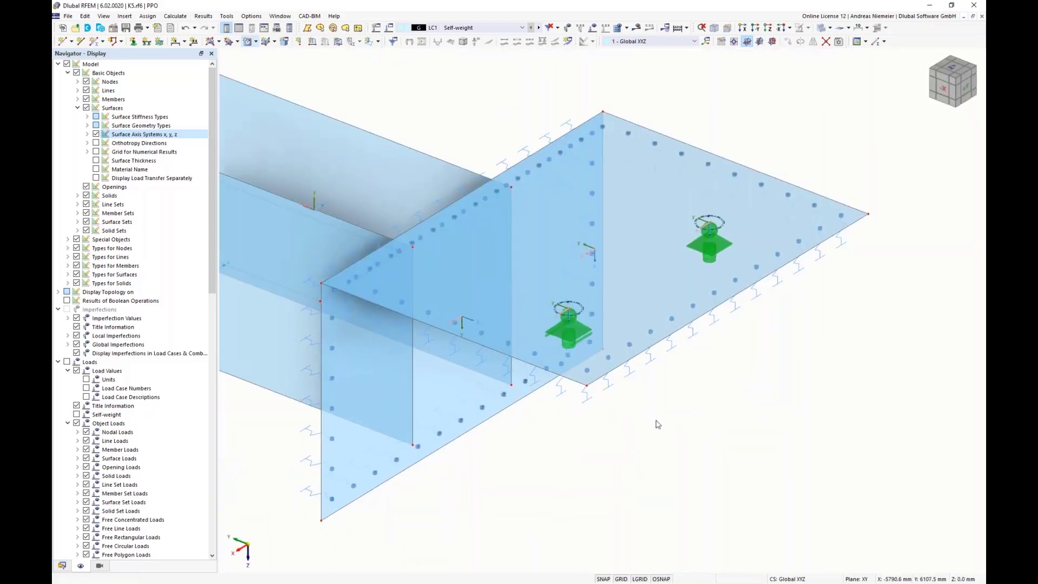
{"action": "middle_click_drag", "start_coordinate": [658, 425], "coordinate": [739, 462], "text": "ctrl"}
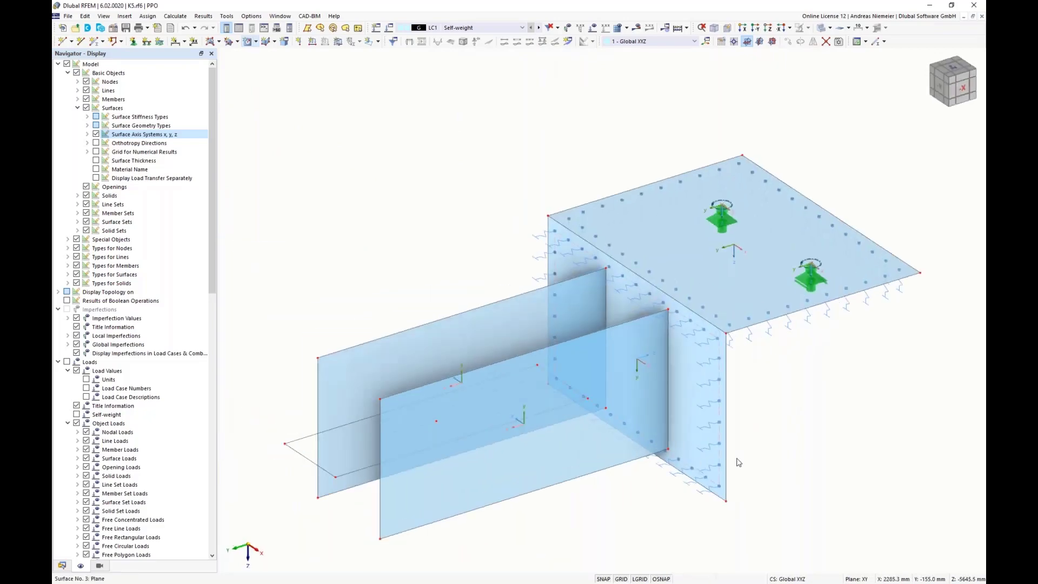
{"action": "middle_click_drag", "start_coordinate": [822, 422], "coordinate": [734, 358]}
{"action": "scroll", "coordinate": [735, 359], "scroll_direction": "down", "scroll_amount": 1}
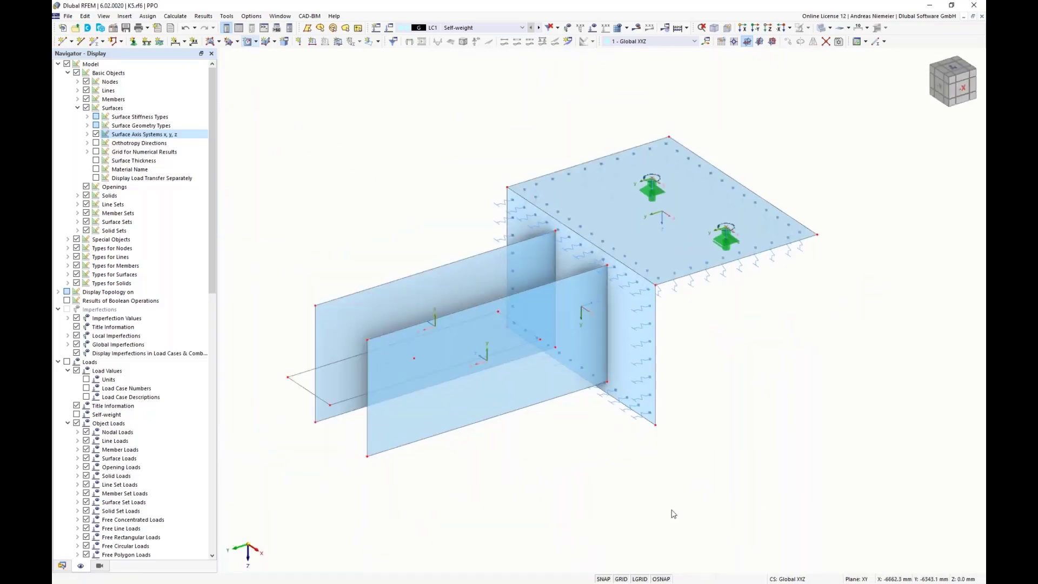
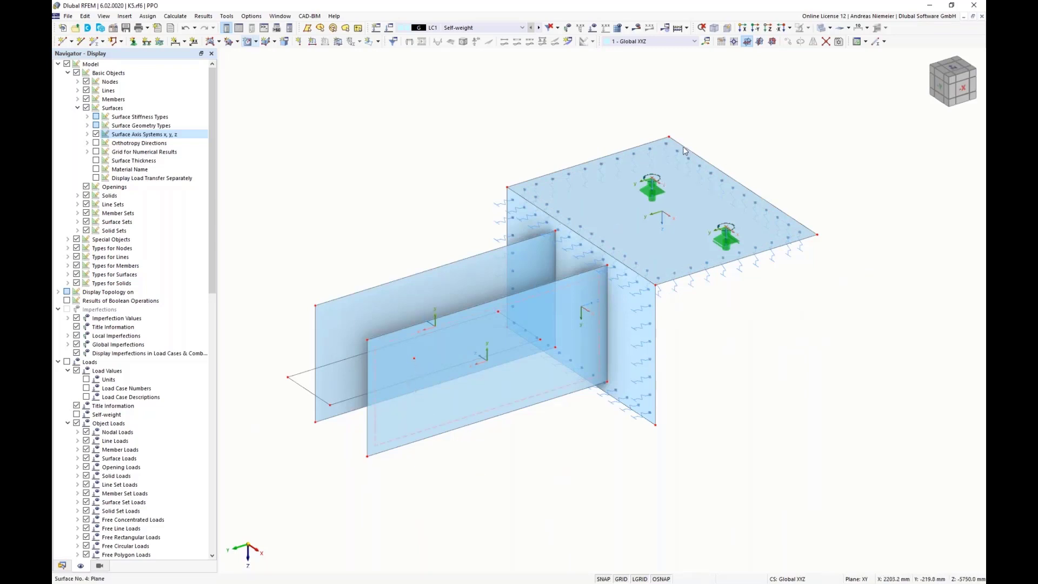
{"action": "left_click", "coordinate": [734, 42]}
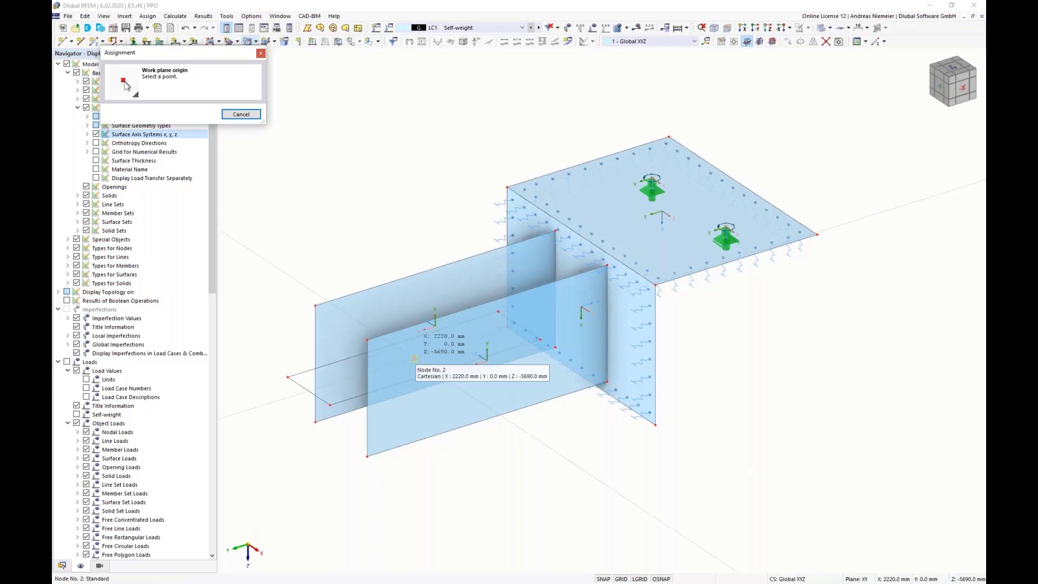
{"action": "right_click", "coordinate": [598, 456]}
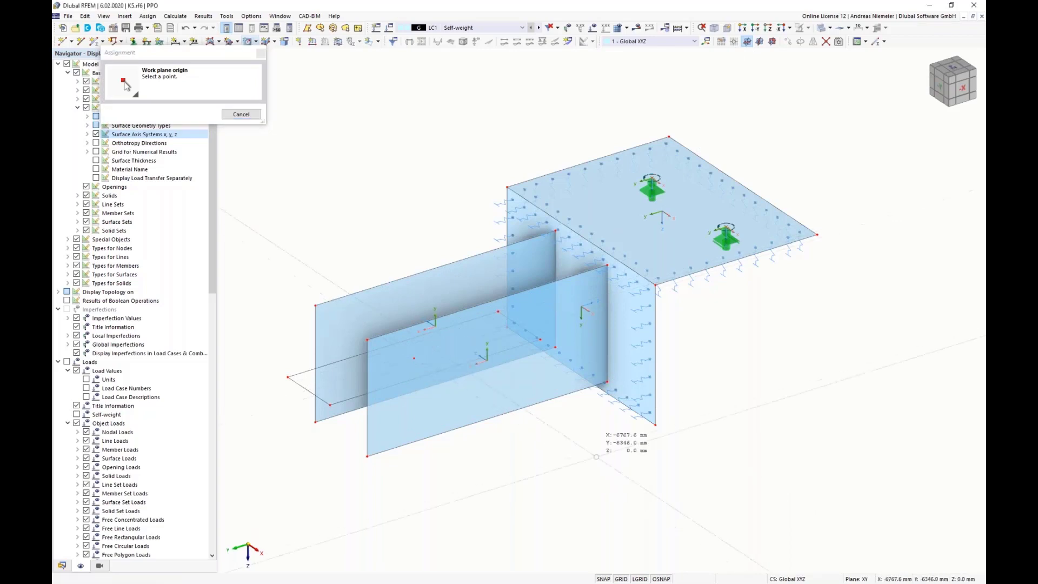
{"action": "left_click", "coordinate": [652, 286]}
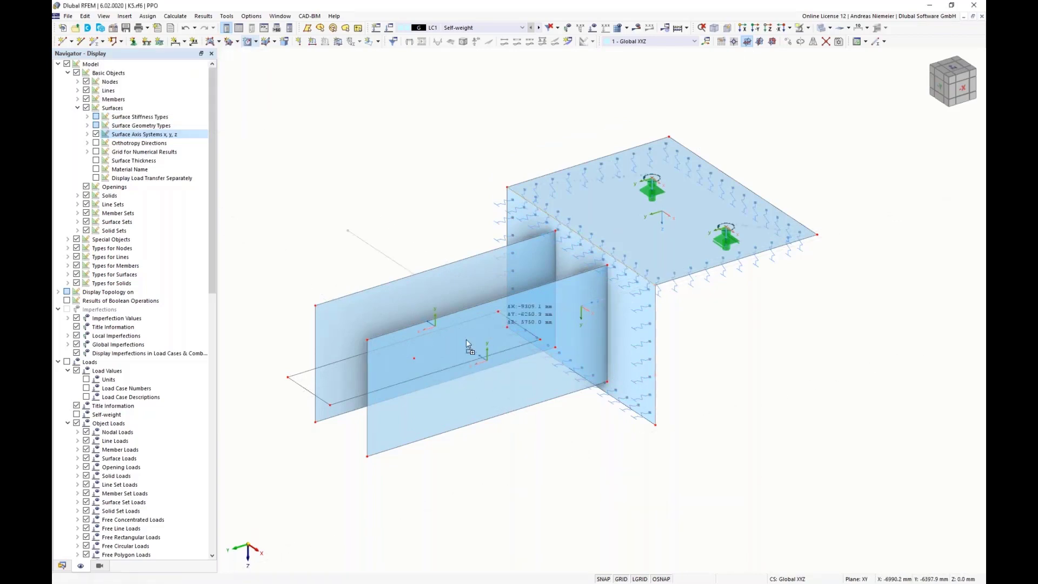
{"action": "left_click", "coordinate": [415, 359]}
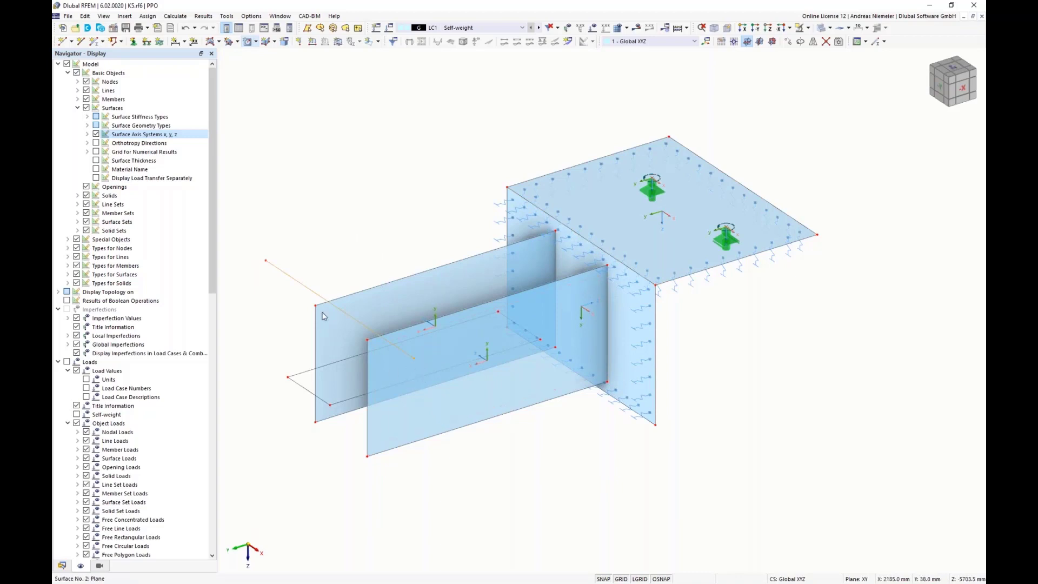
- Copy the new line from its free end to the middle node so it also extends toward higher X
{"action": "left_click", "coordinate": [265, 261]}
{"action": "left_click_drag", "start_coordinate": [414, 358], "coordinate": [414, 359], "text": "ctrl"}
{"action": "key", "text": "Escape"}
- Connect the two copied lines with the side plates at their intersections
{"action": "middle_click_drag", "start_coordinate": [826, 402], "coordinate": [565, 385], "text": "ctrl"}
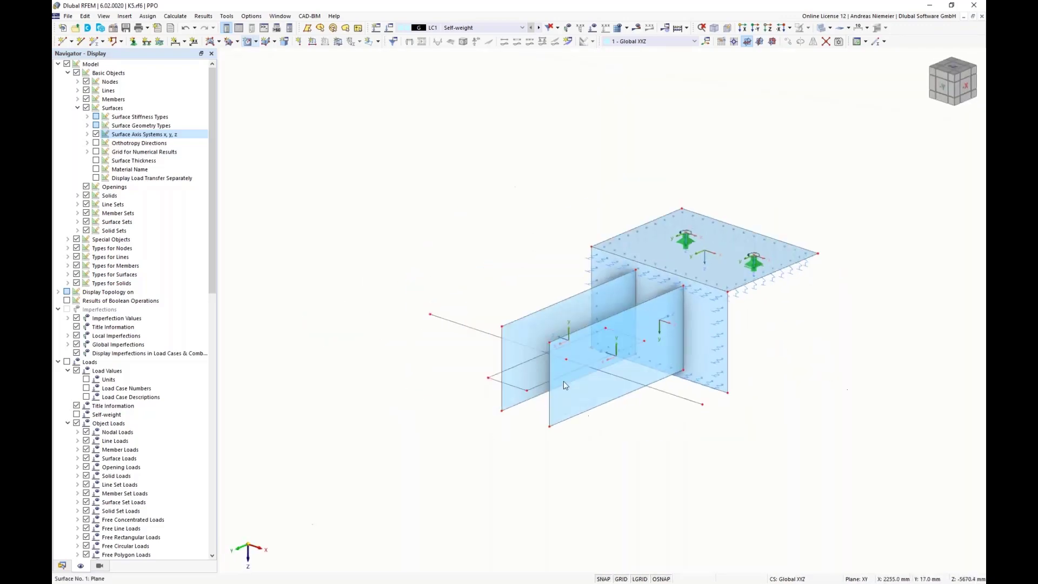
{"action": "middle_click_drag", "start_coordinate": [520, 350], "coordinate": [602, 424], "text": "ctrl"}
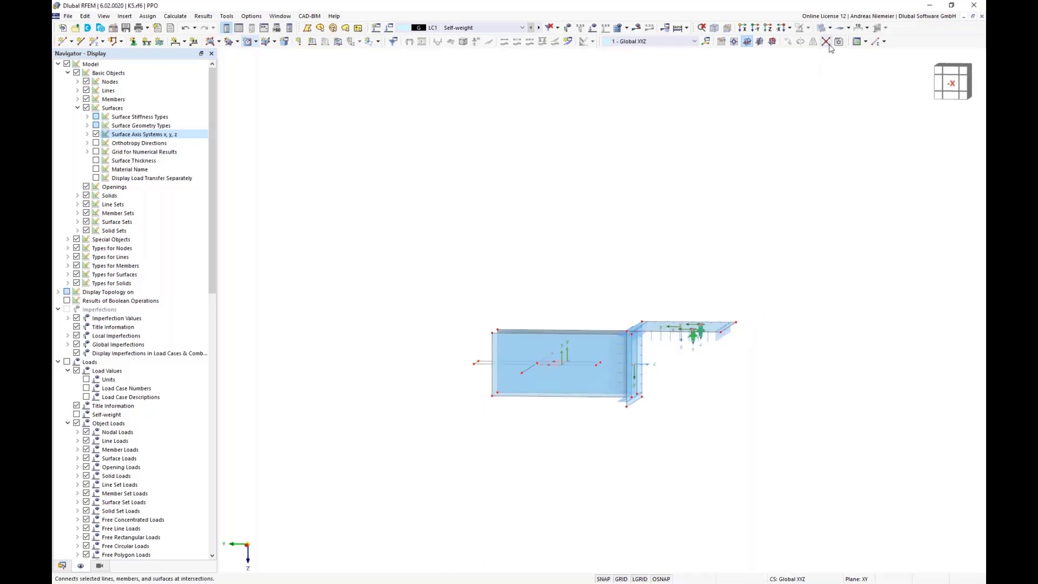
{"action": "left_click_drag", "start_coordinate": [559, 318], "coordinate": [509, 417]}
- Delete the two outer line segments that project beyond the side plates
{"action": "middle_click_drag", "start_coordinate": [529, 448], "coordinate": [691, 445], "text": "ctrl"}
{"action": "scroll", "coordinate": [626, 398], "scroll_direction": "up", "scroll_amount": 2}
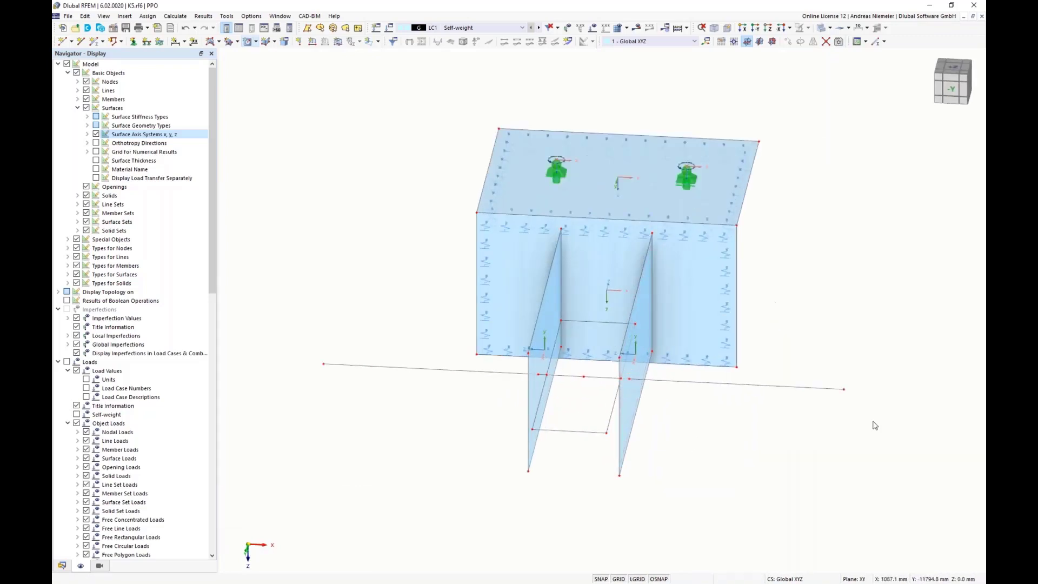
{"action": "left_click_drag", "start_coordinate": [868, 430], "coordinate": [834, 367]}
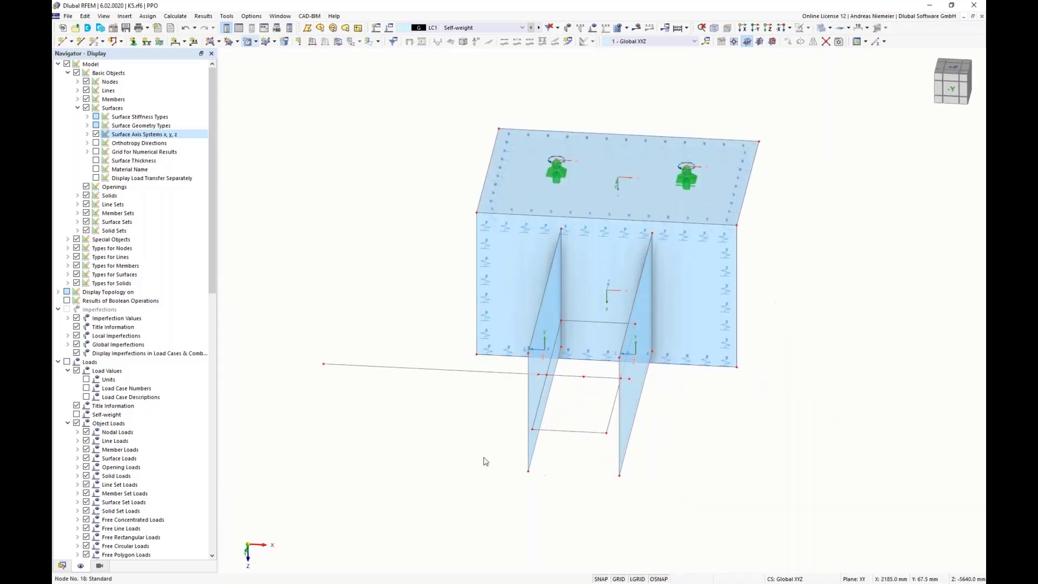
{"action": "left_click_drag", "start_coordinate": [399, 416], "coordinate": [319, 361]}
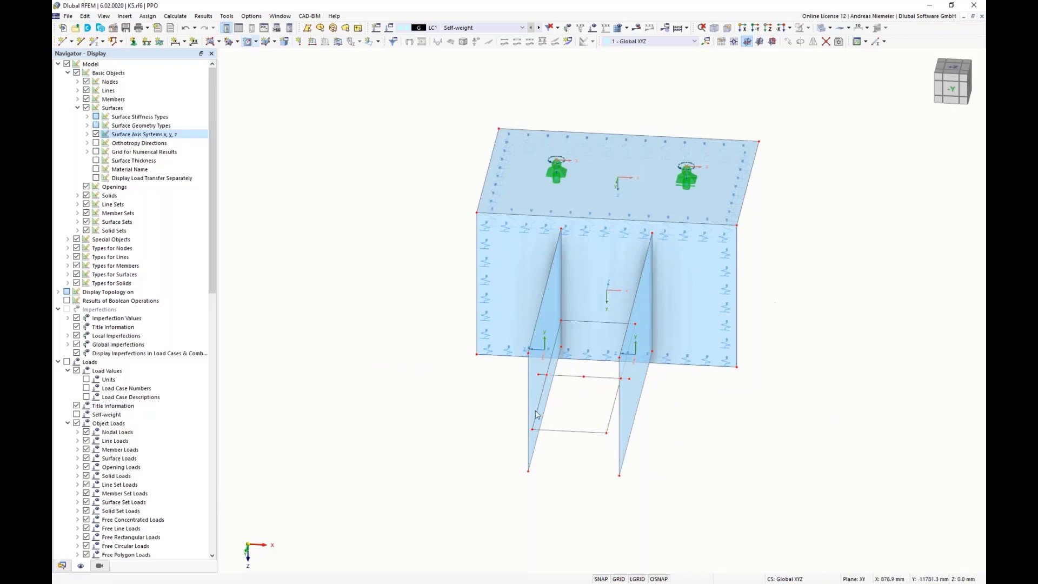
- Assign a Rigid member to all four line segments of the bolt line between the side plates
{"action": "left_click_drag", "start_coordinate": [518, 382], "coordinate": [661, 403]}
{"action": "right_click", "coordinate": [595, 376]}
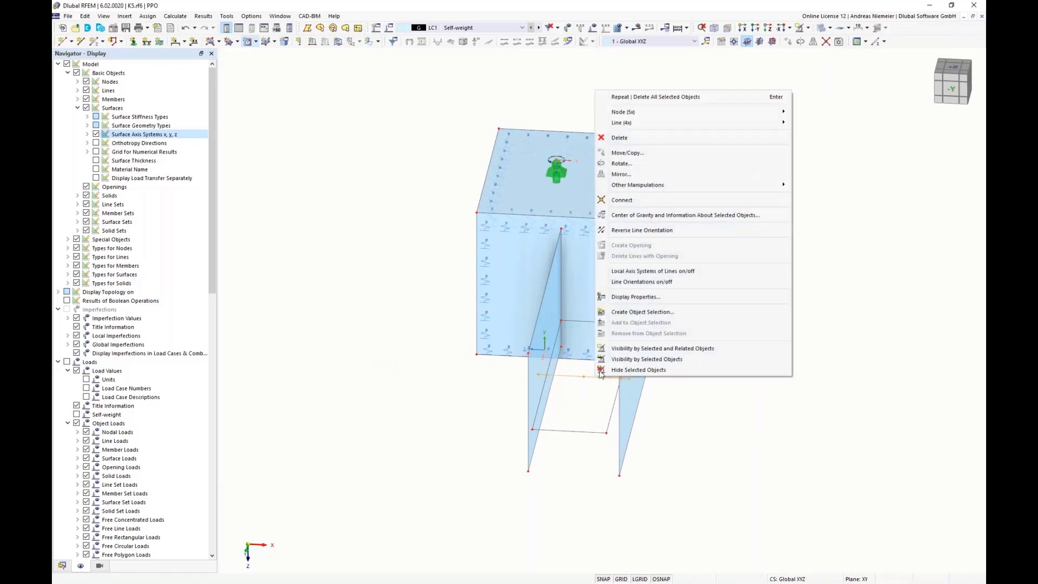
{"action": "mouse_move", "coordinate": [772, 127]}
{"action": "left_click", "coordinate": [812, 123]}
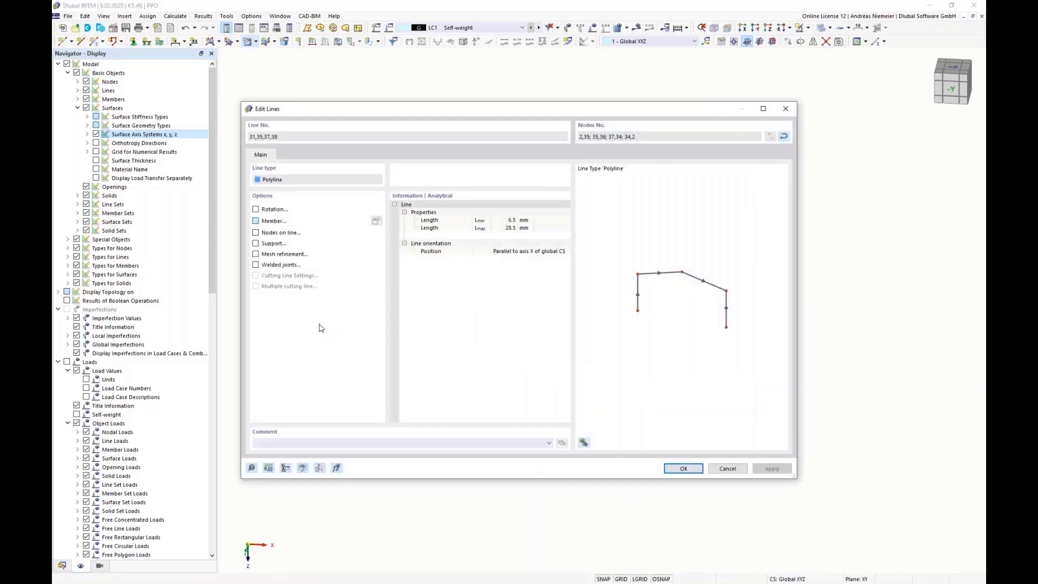
{"action": "left_click", "coordinate": [284, 163]}
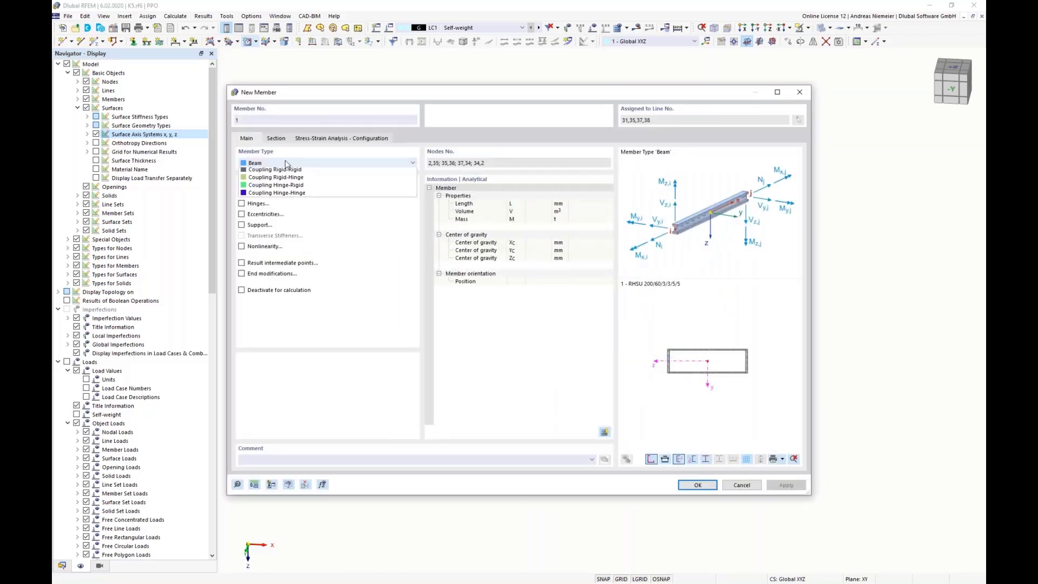
{"action": "left_click", "coordinate": [280, 179]}
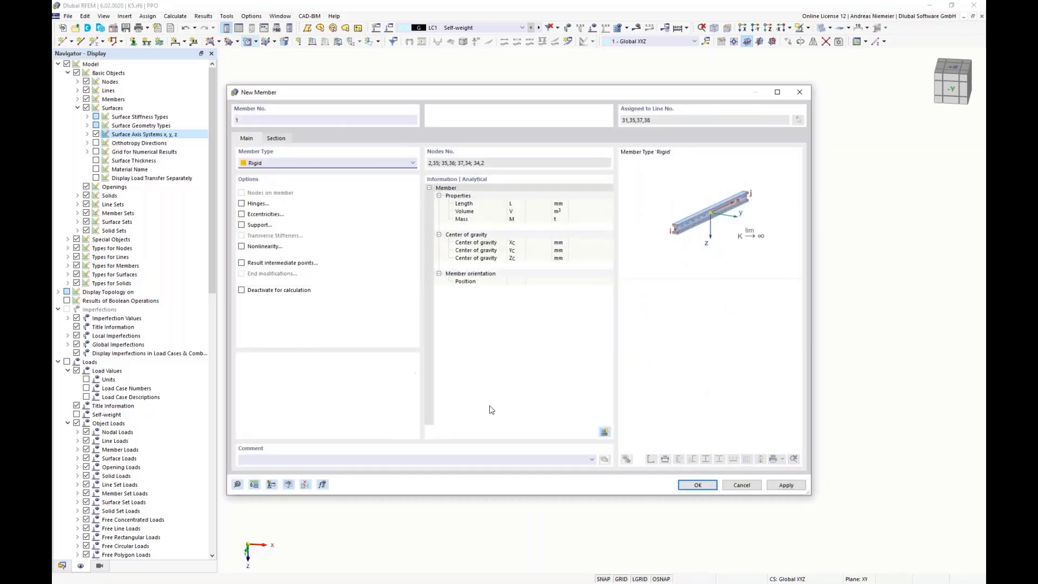
{"action": "left_click", "coordinate": [687, 489]}
{"action": "left_click", "coordinate": [674, 469]}
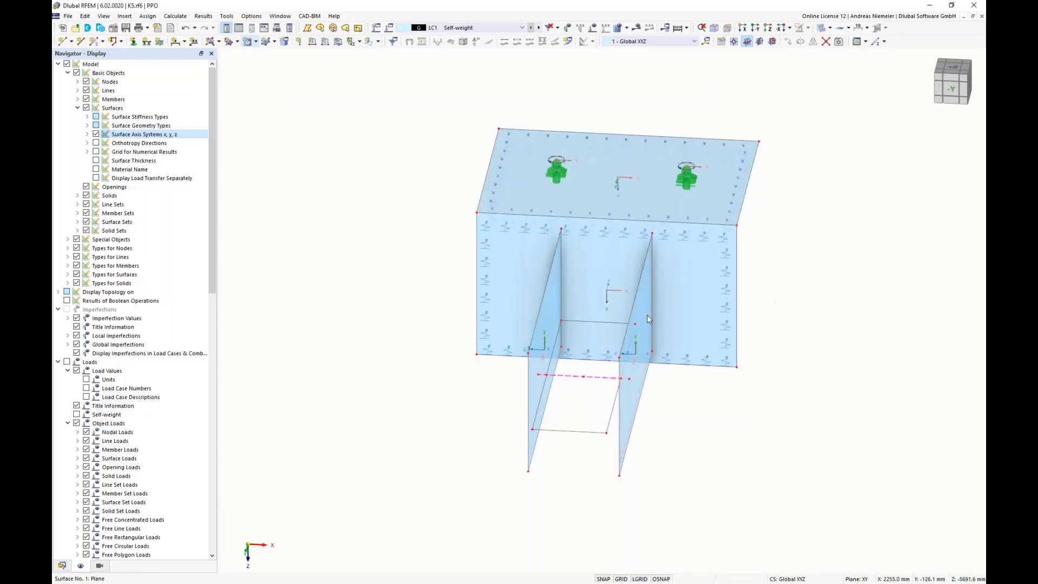
- Cut a circular opening of 10 mm radius in each side plate in the YZ plane, centred on the rigid bolt line's ends
{"action": "middle_click_drag", "start_coordinate": [716, 410], "coordinate": [526, 387], "text": "ctrl"}
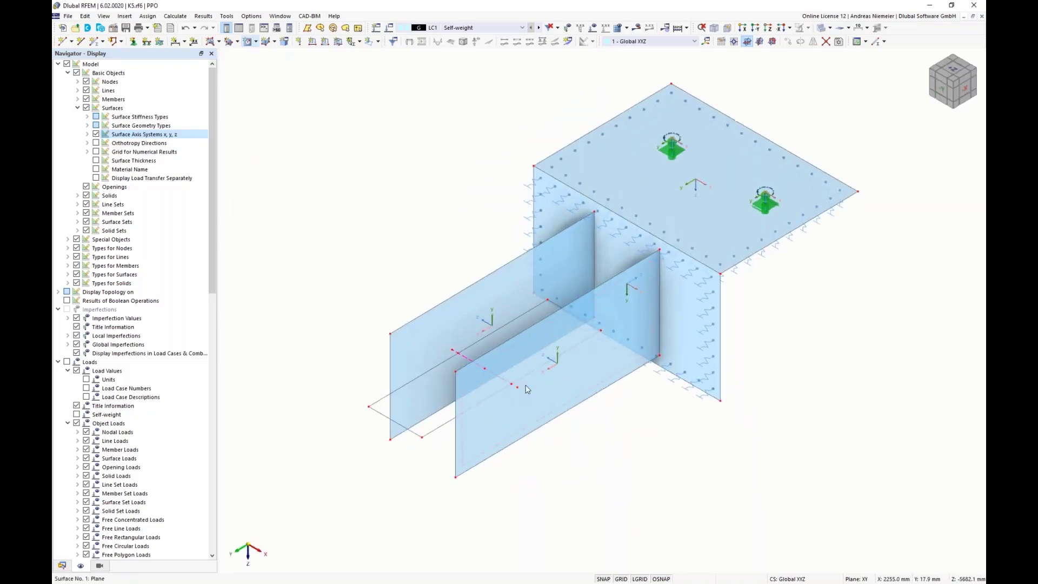
{"action": "left_click", "coordinate": [760, 42]}
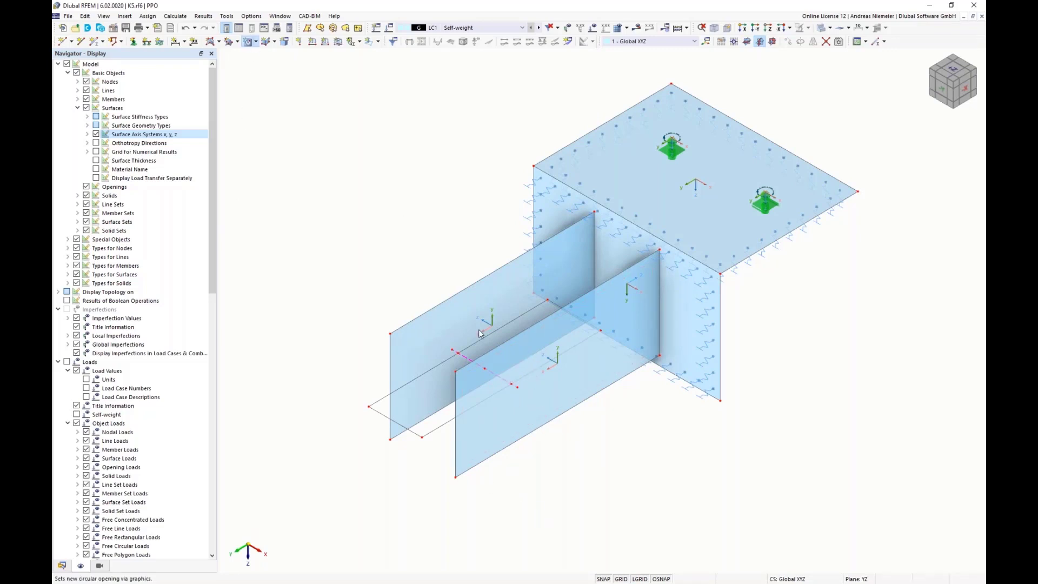
{"action": "left_click", "coordinate": [559, 381]}
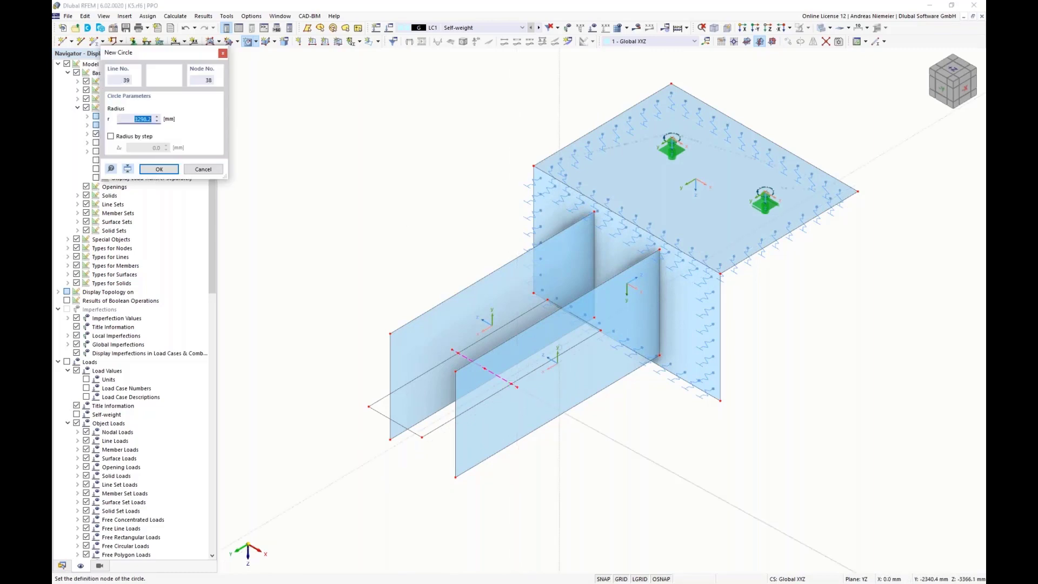
{"action": "type", "text": "10"}
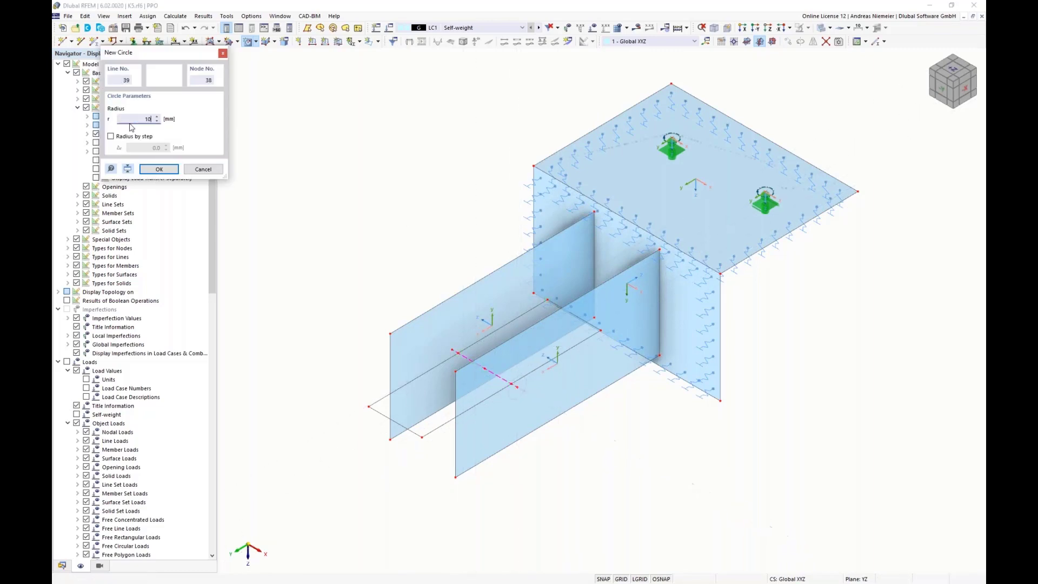
{"action": "left_click", "coordinate": [152, 170]}
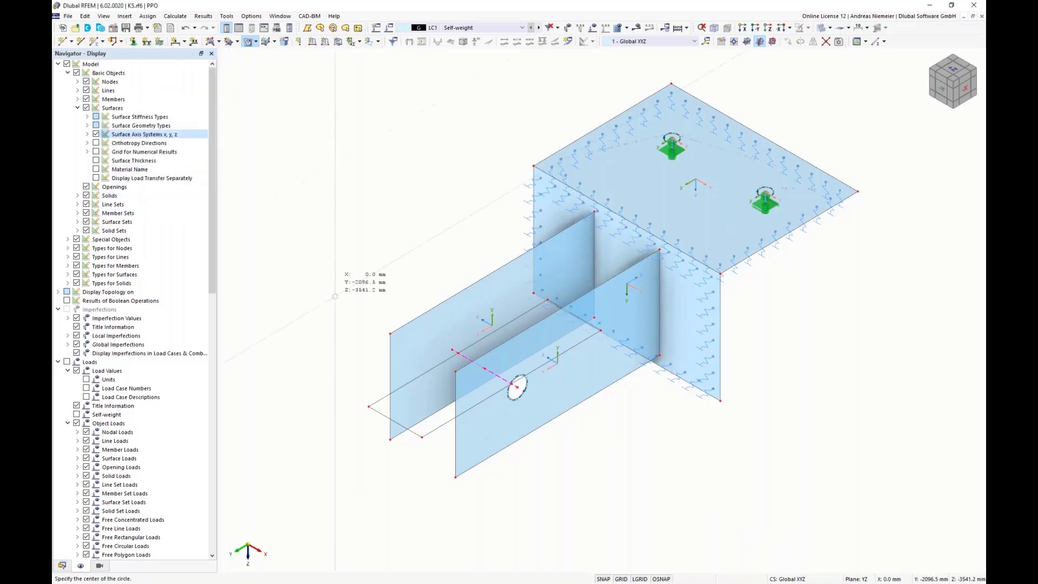
{"action": "left_click", "coordinate": [517, 387]}
{"action": "type", "text": "10"}
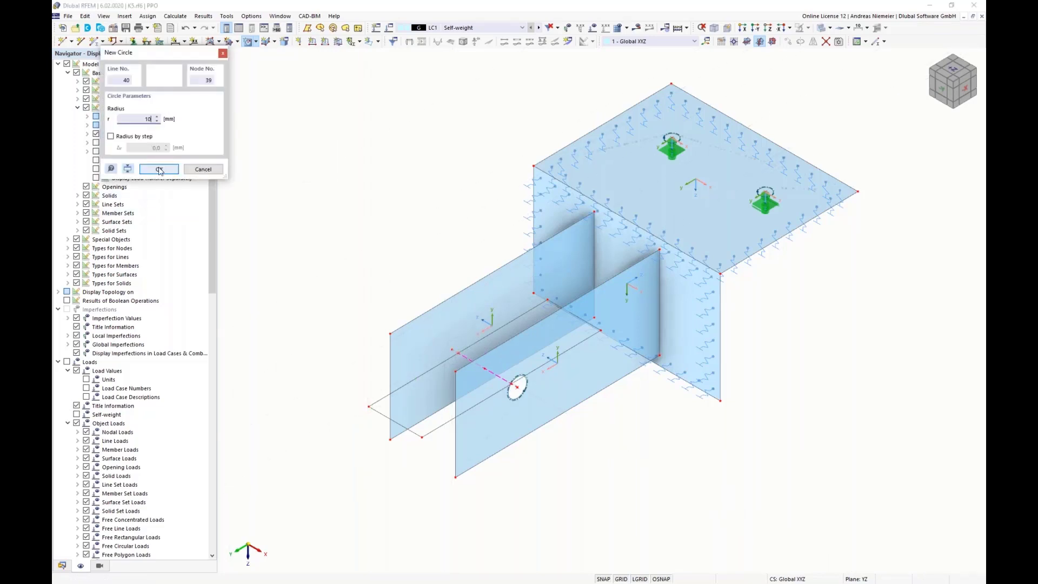
{"action": "left_click", "coordinate": [158, 169]}
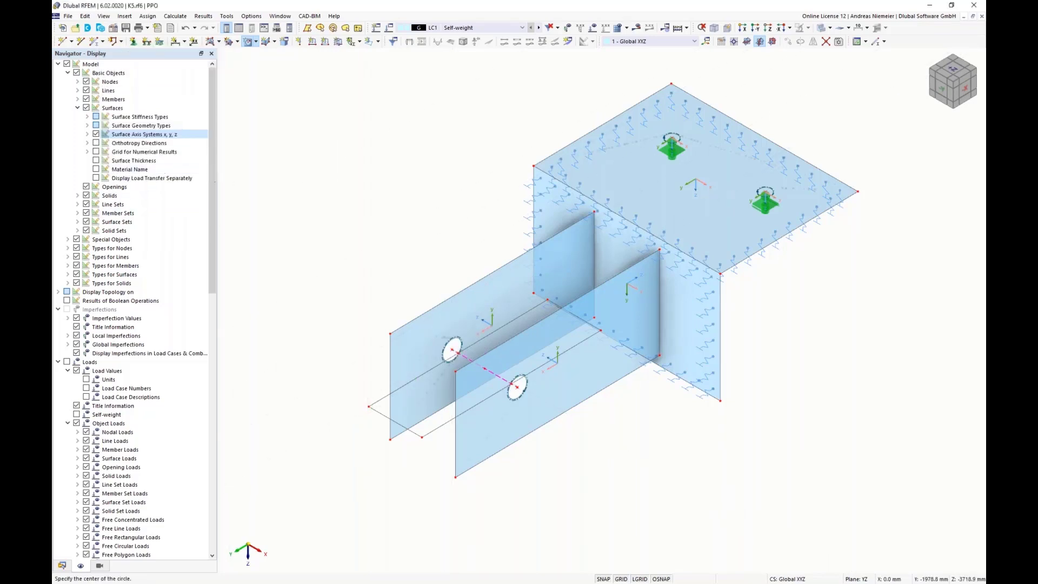
- Fill both new circular openings with surfaces of stiffness type Without Membrane Tension, using the uniform 10 mm S235 thickness
{"action": "left_click", "coordinate": [211, 42]}
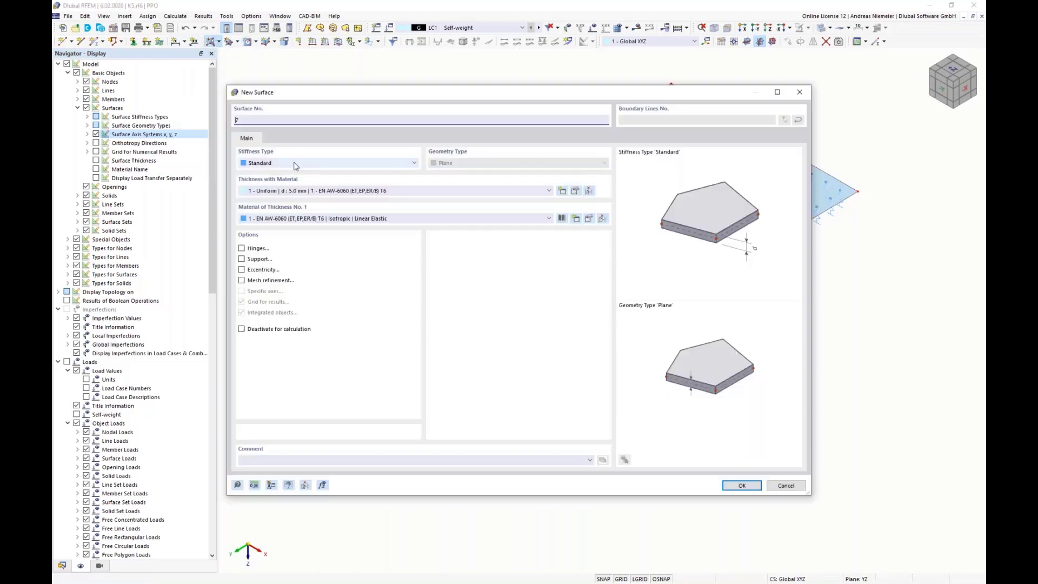
{"action": "left_click", "coordinate": [292, 163]}
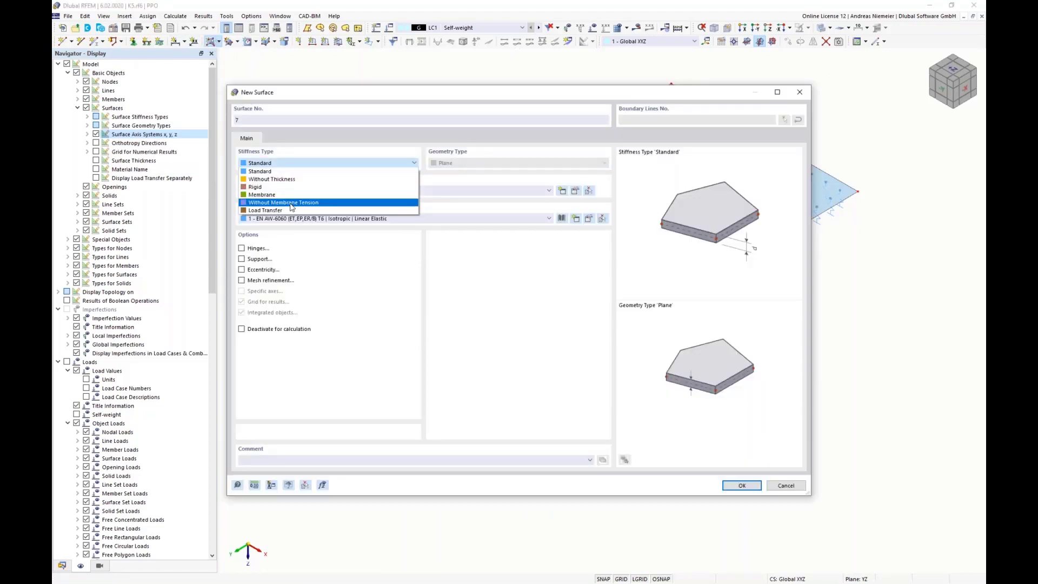
{"action": "left_click", "coordinate": [292, 206]}
{"action": "left_click", "coordinate": [303, 190]}
{"action": "left_click", "coordinate": [309, 228]}
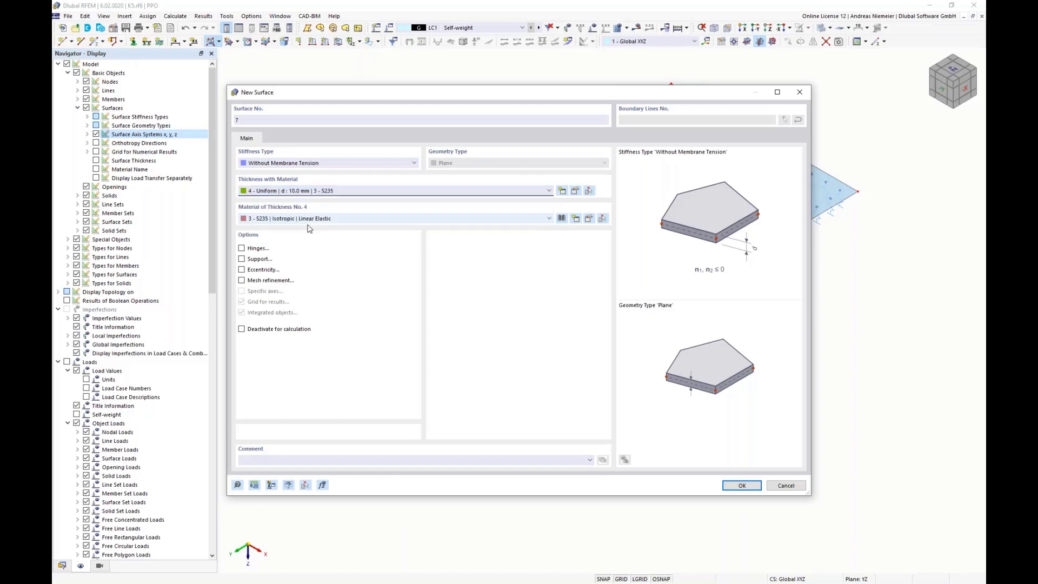
{"action": "left_click", "coordinate": [738, 486]}
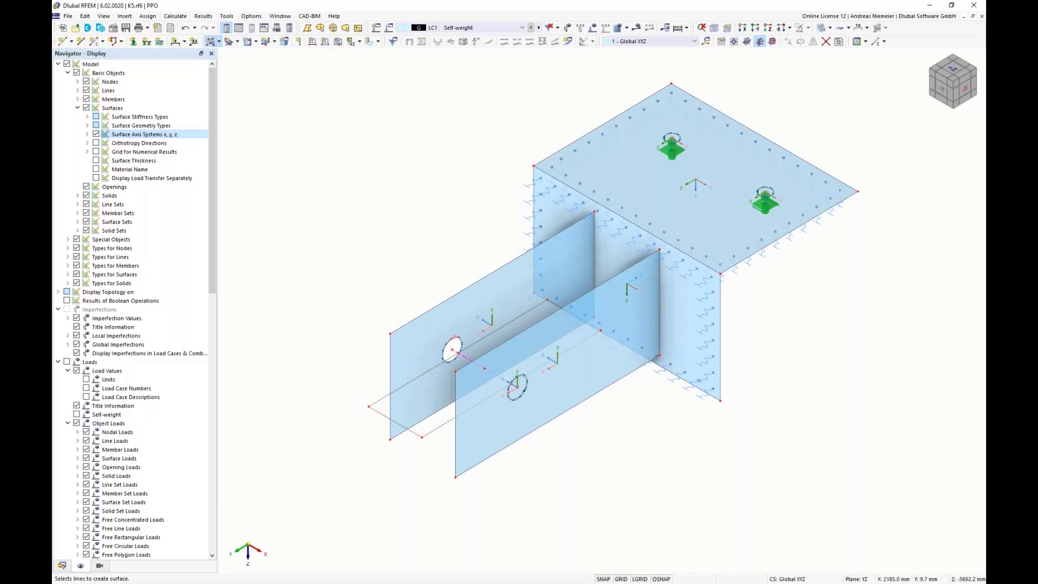
{"action": "middle_click_drag", "start_coordinate": [619, 455], "coordinate": [586, 445], "text": "ctrl"}
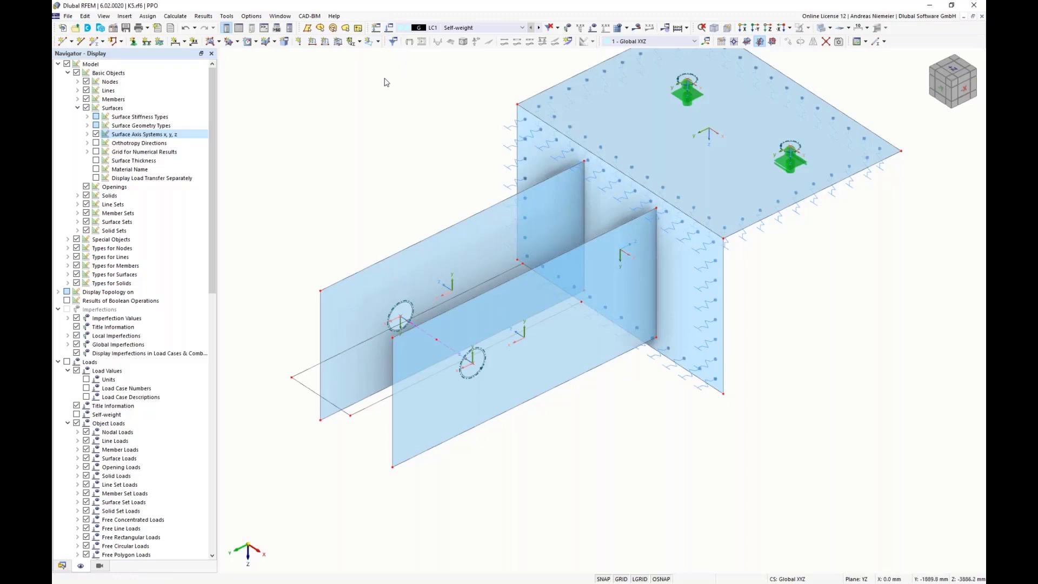
- Add a Components nodal load of Fy 14.3 kN and Fz 16.3 kN in LC1 to the bolt line's middle node
{"action": "right_click", "coordinate": [299, 41]}
{"action": "left_click", "coordinate": [298, 43]}
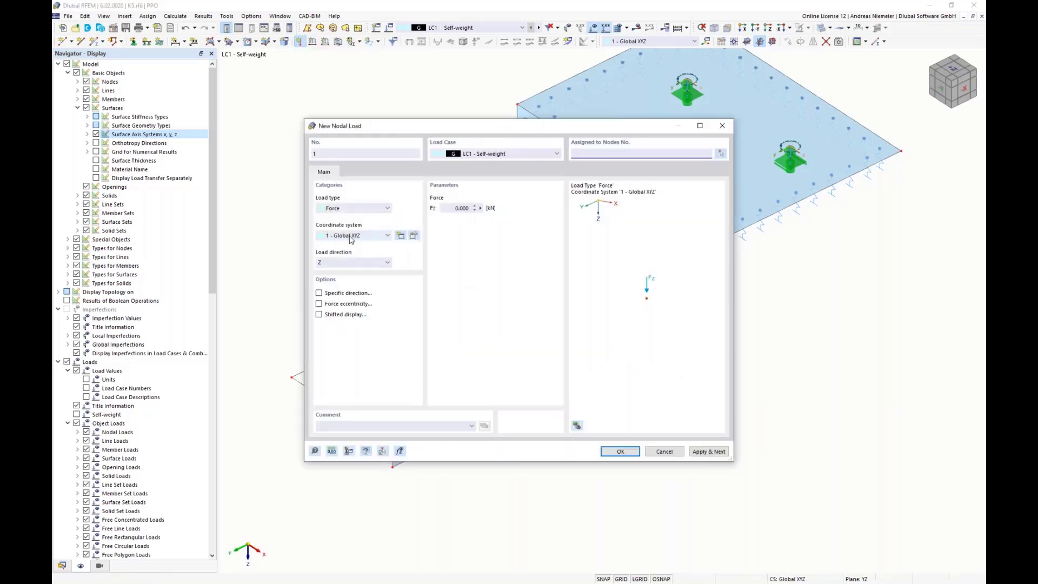
{"action": "left_click", "coordinate": [354, 210]}
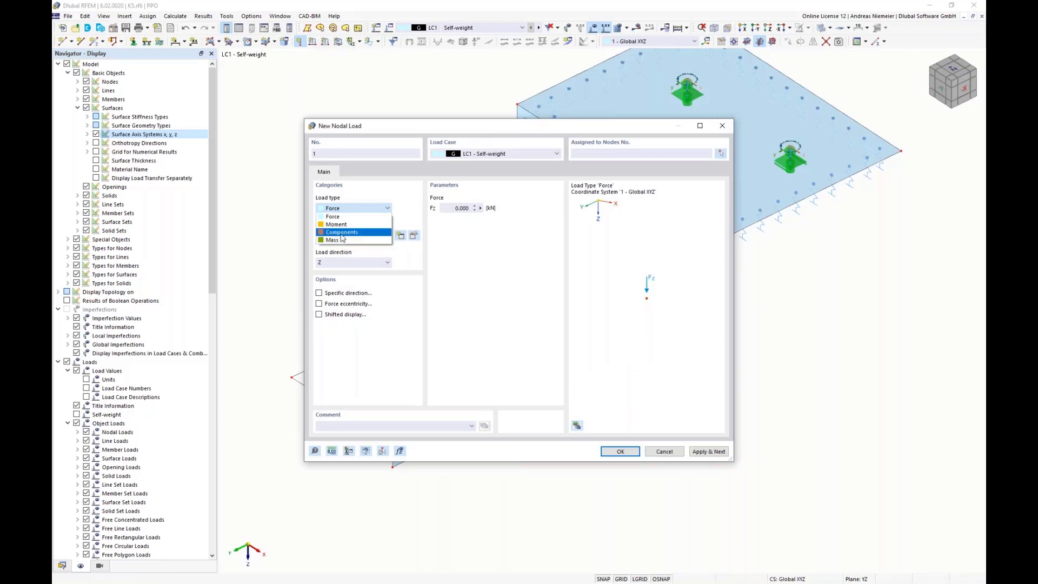
{"action": "left_click", "coordinate": [342, 233]}
{"action": "left_click", "coordinate": [480, 235]}
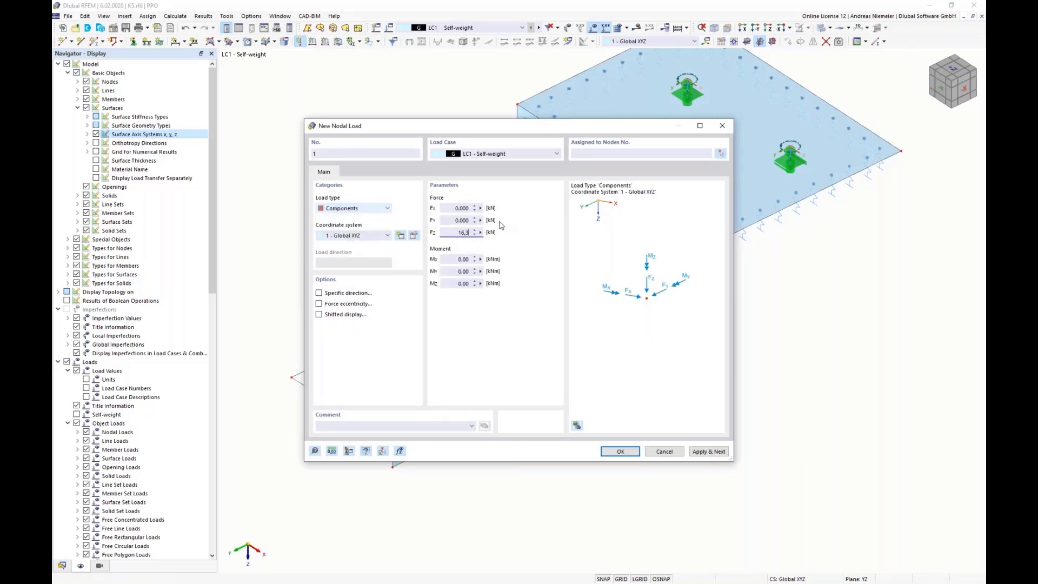
{"action": "type", "text": "16,3"}
{"action": "left_click", "coordinate": [460, 220]}
{"action": "left_click", "coordinate": [721, 154]}
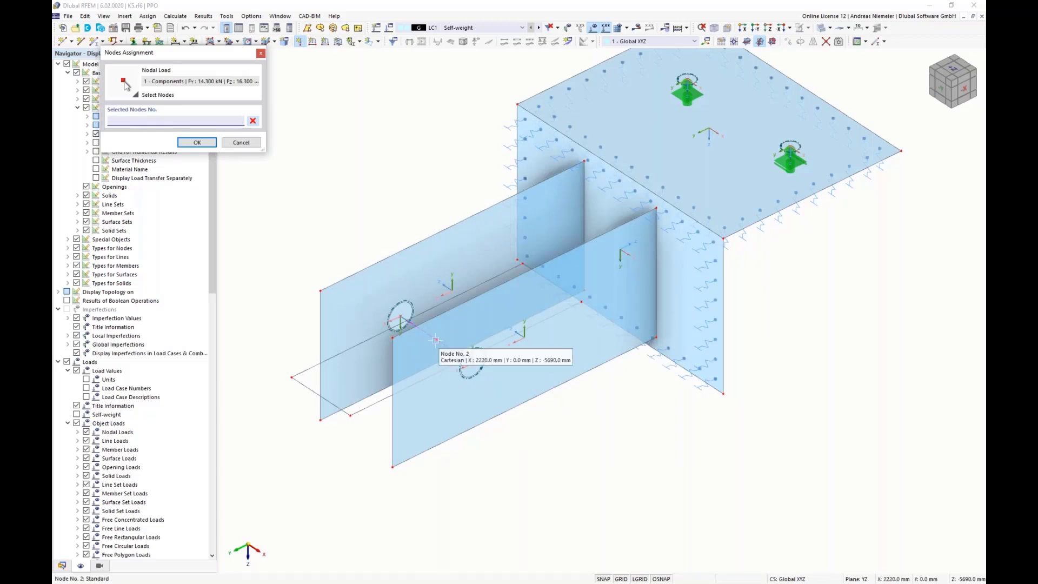
{"action": "left_click", "coordinate": [438, 341]}
{"action": "left_click", "coordinate": [197, 143]}
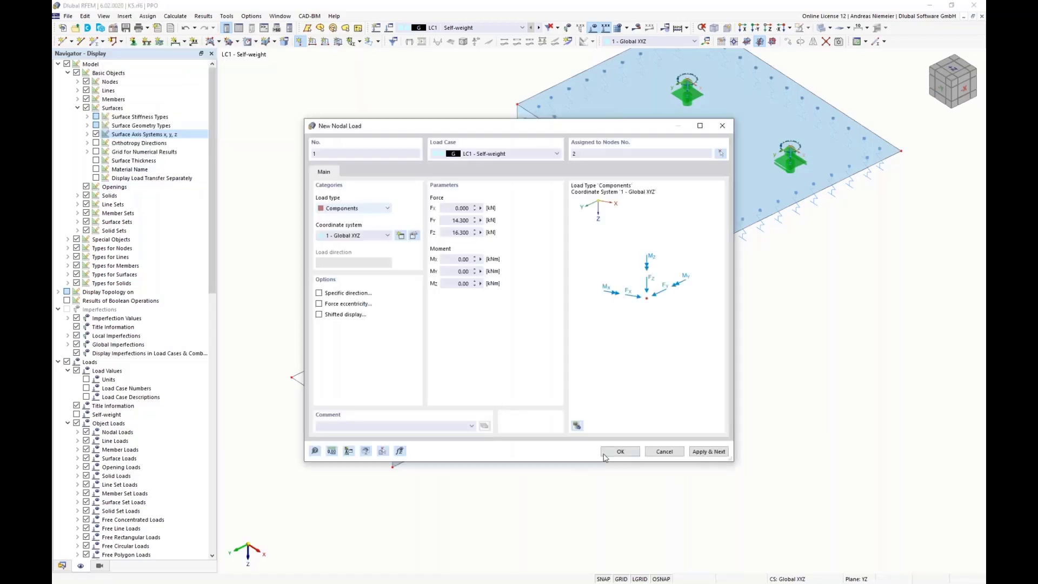
{"action": "left_click", "coordinate": [620, 452]}
- Check the nodal load's two force arrows on the model and switch off the load display
{"action": "scroll", "coordinate": [534, 240], "scroll_direction": "down", "scroll_amount": 3}
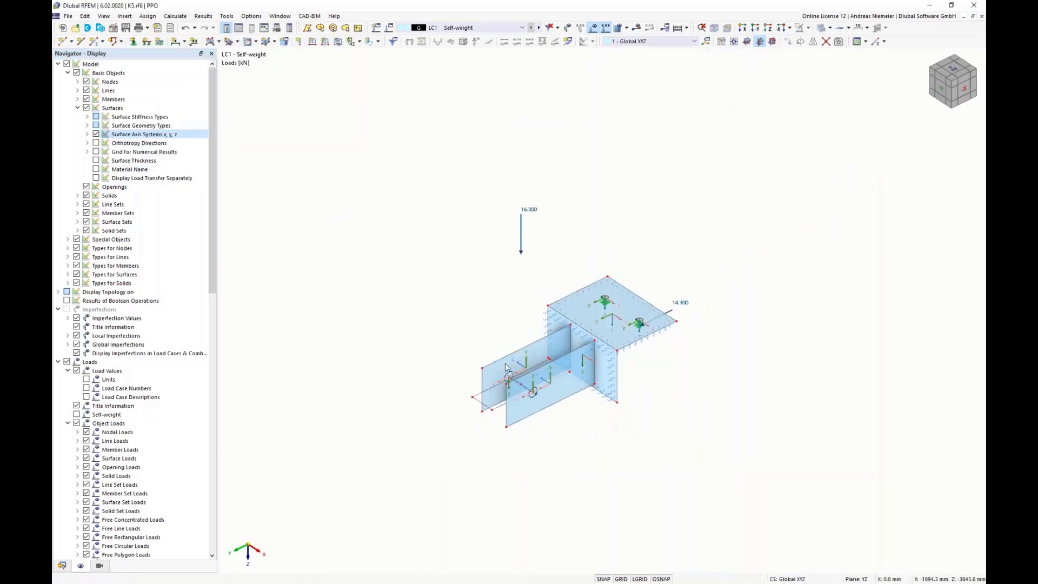
{"action": "scroll", "coordinate": [505, 365], "scroll_direction": "up", "scroll_amount": 4}
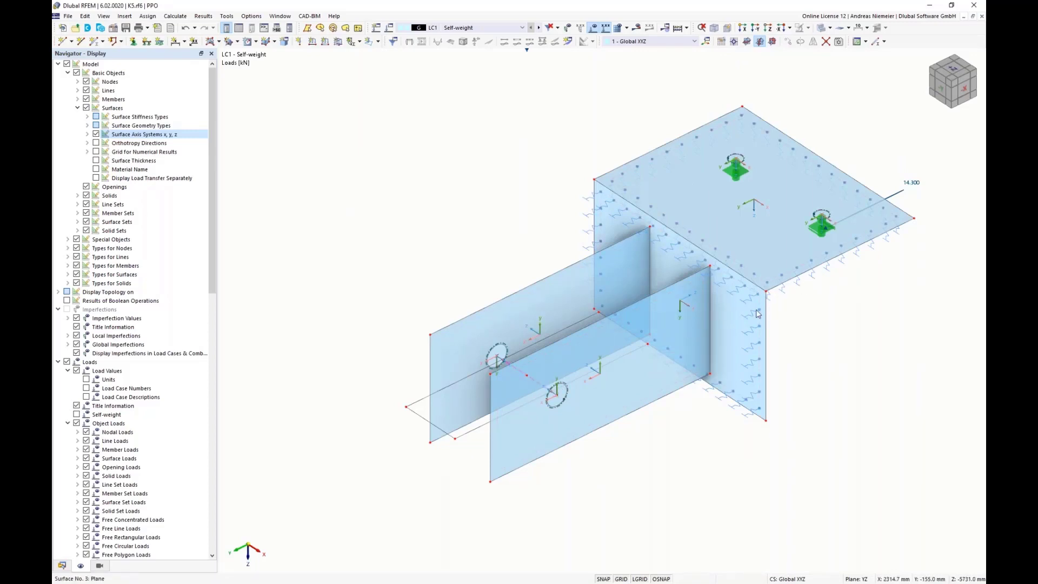
{"action": "scroll", "coordinate": [811, 259], "scroll_direction": "down", "scroll_amount": 3}
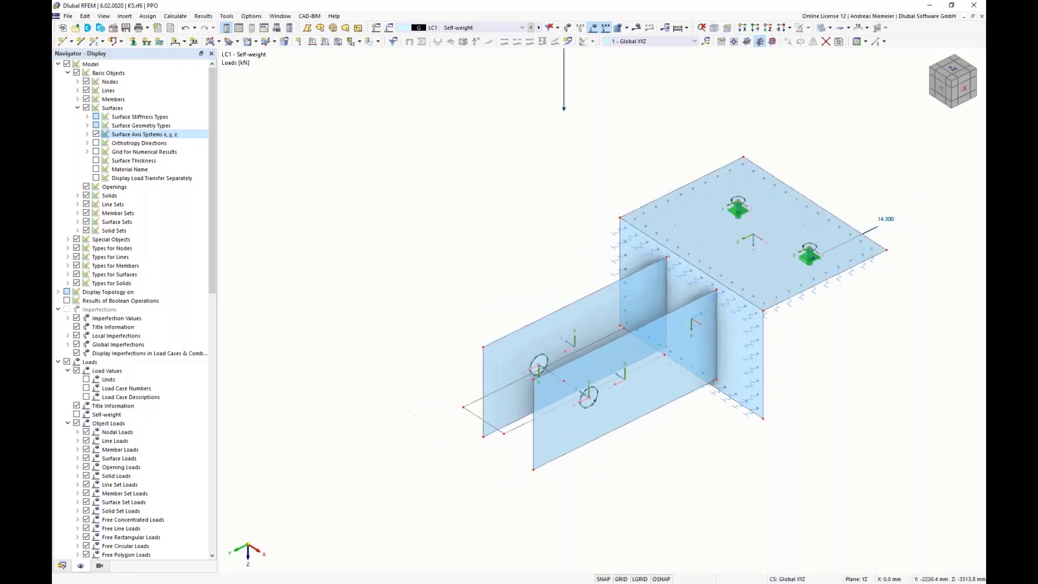
{"action": "middle_click_drag", "start_coordinate": [809, 264], "coordinate": [692, 351], "text": "ctrl"}
{"action": "scroll", "coordinate": [692, 350], "scroll_direction": "down", "scroll_amount": 1}
{"action": "left_click", "coordinate": [594, 31]}
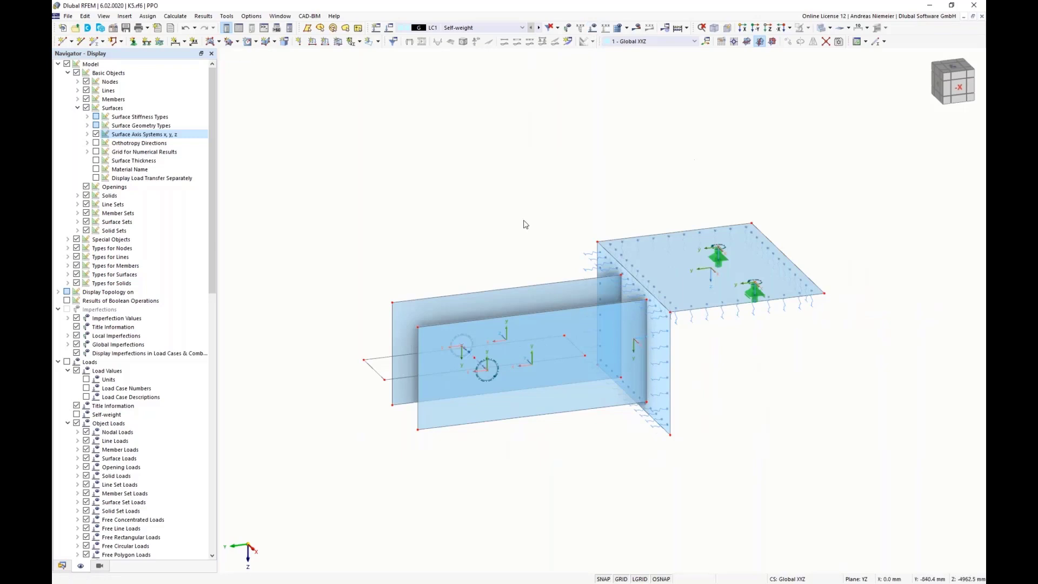
- Generate the mesh with a target finite element length of 10 mm and hide the surface axis systems
{"action": "scroll", "coordinate": [524, 224], "scroll_direction": "down", "scroll_amount": 1}
{"action": "middle_click_drag", "start_coordinate": [524, 223], "coordinate": [504, 184]}
{"action": "left_click", "coordinate": [627, 27]}
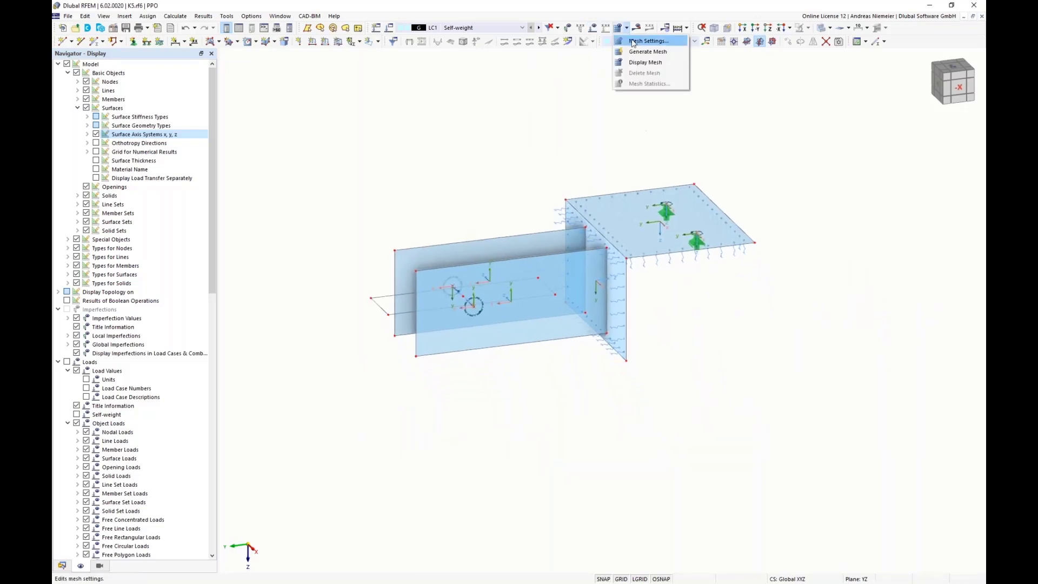
{"action": "left_click", "coordinate": [641, 36]}
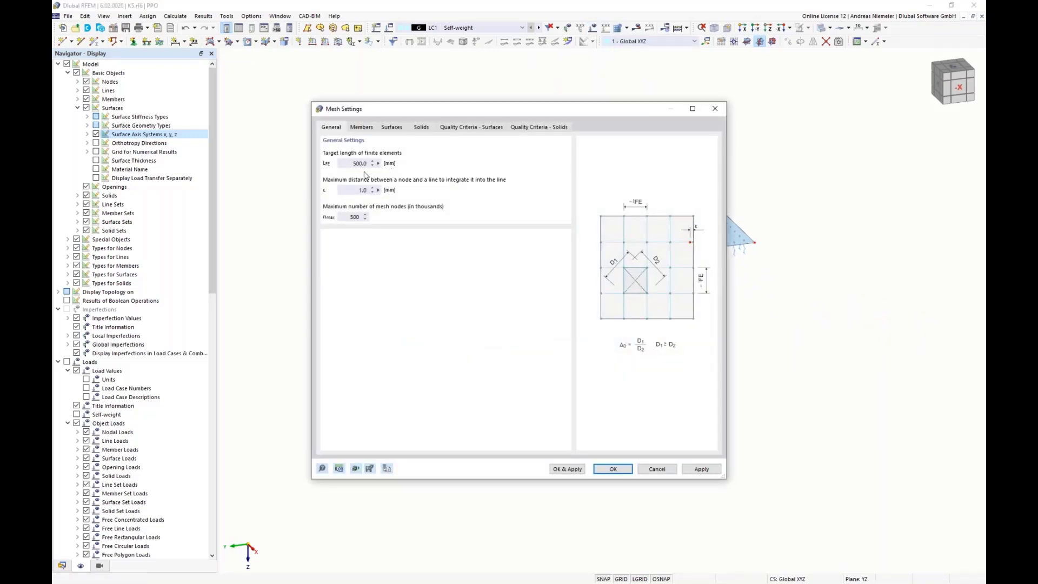
{"action": "double_click", "coordinate": [360, 163]}
{"action": "type", "text": "10"}
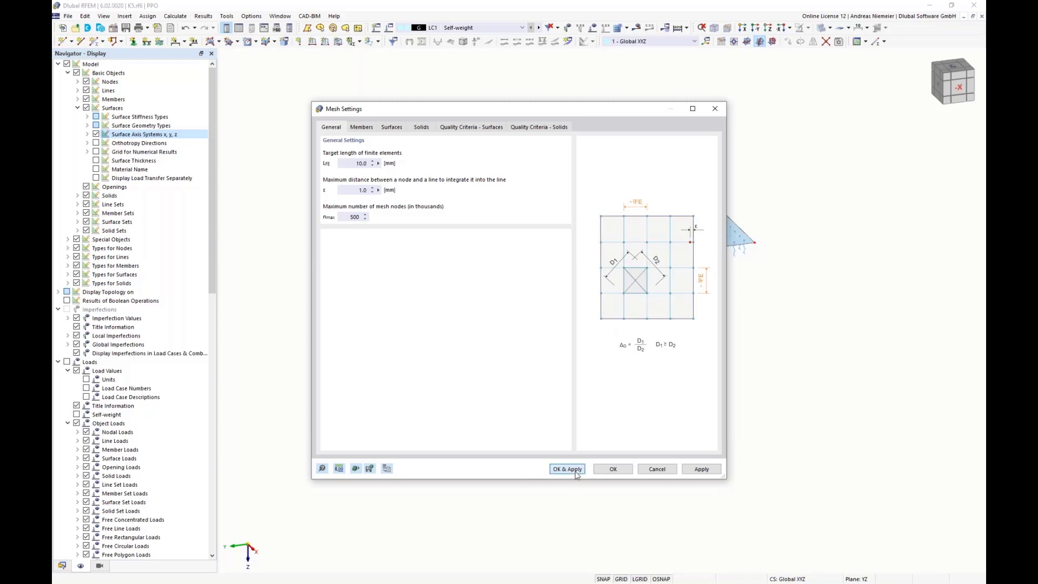
{"action": "left_click", "coordinate": [577, 469]}
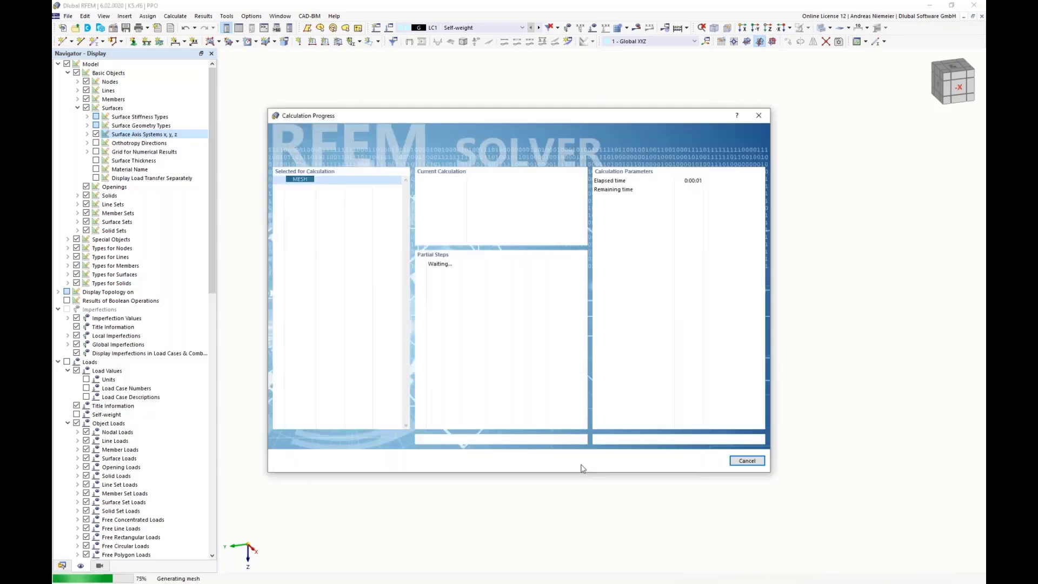
{"action": "middle_click_drag", "start_coordinate": [565, 393], "coordinate": [535, 415]}
{"action": "left_click", "coordinate": [96, 134]}
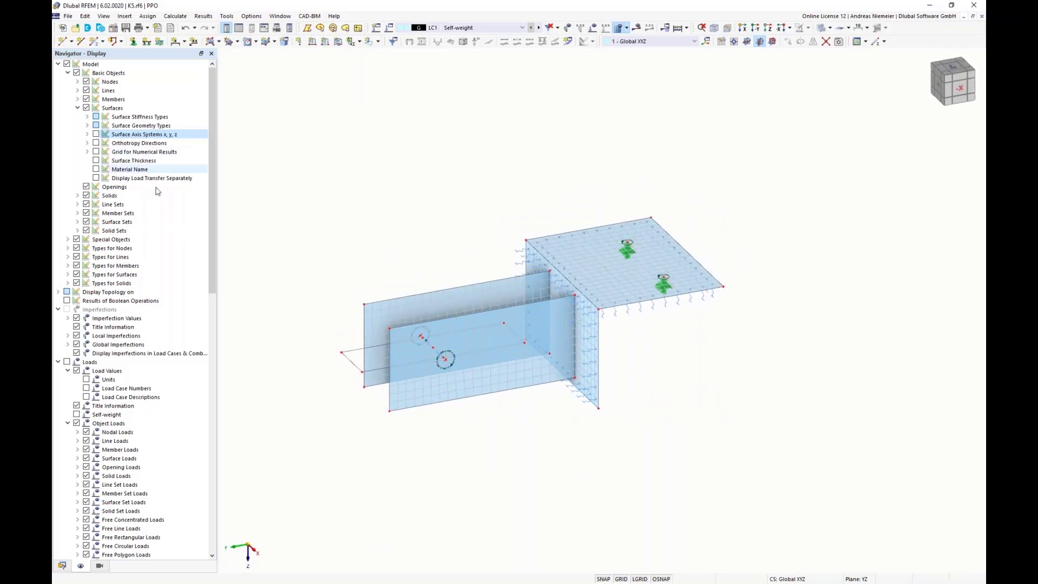
- Assign a circular radial mesh refinement to the four bolt hole centre nodes, with radius 50 mm, inner FE length 2 mm and outer 10 mm
{"action": "scroll", "coordinate": [446, 364], "scroll_direction": "up", "scroll_amount": 1}
{"action": "scroll", "coordinate": [446, 364], "scroll_direction": "up", "scroll_amount": 1}
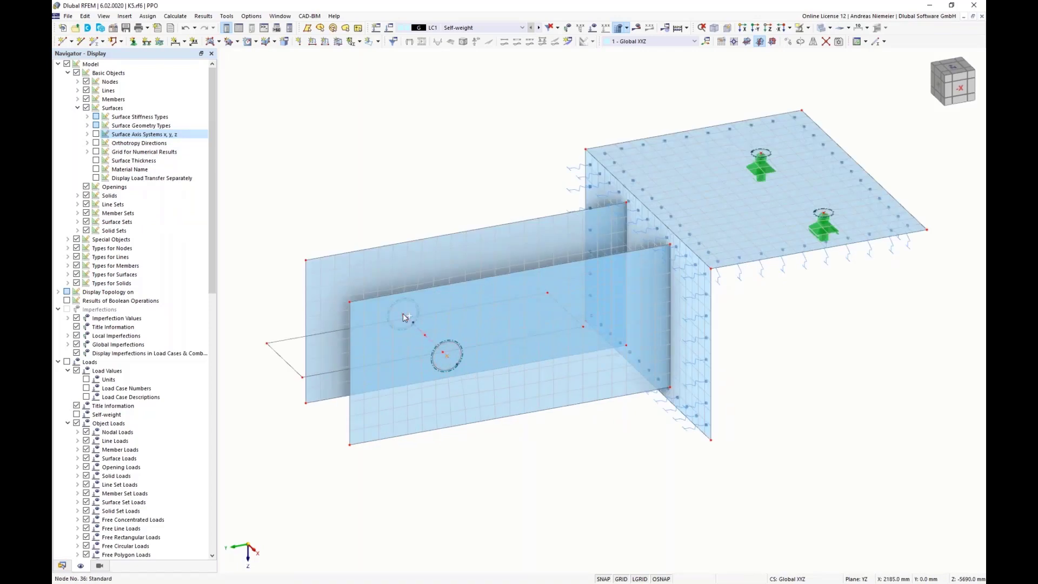
{"action": "left_click", "coordinate": [762, 157]}
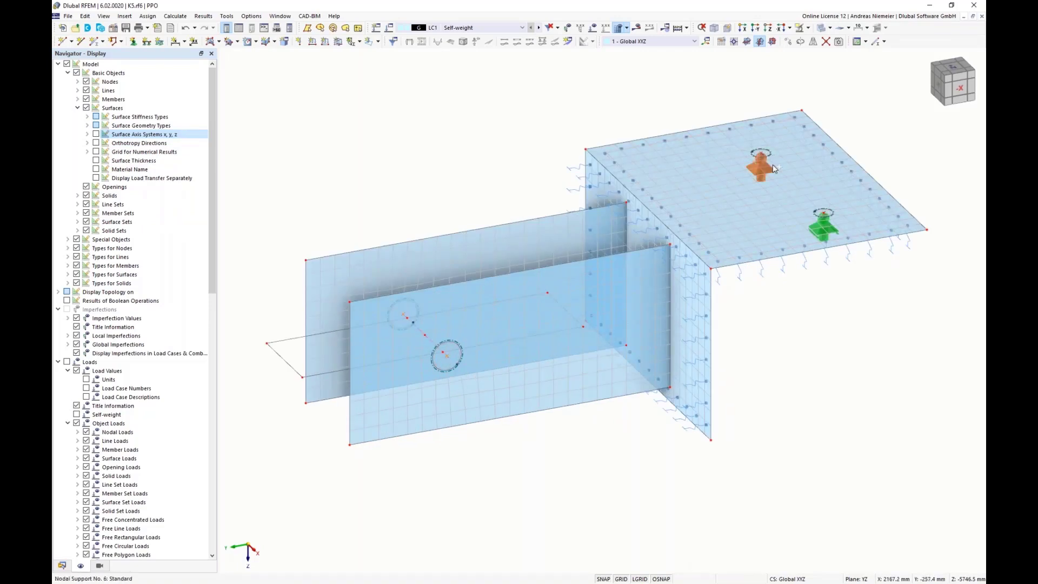
{"action": "right_click", "coordinate": [826, 215]}
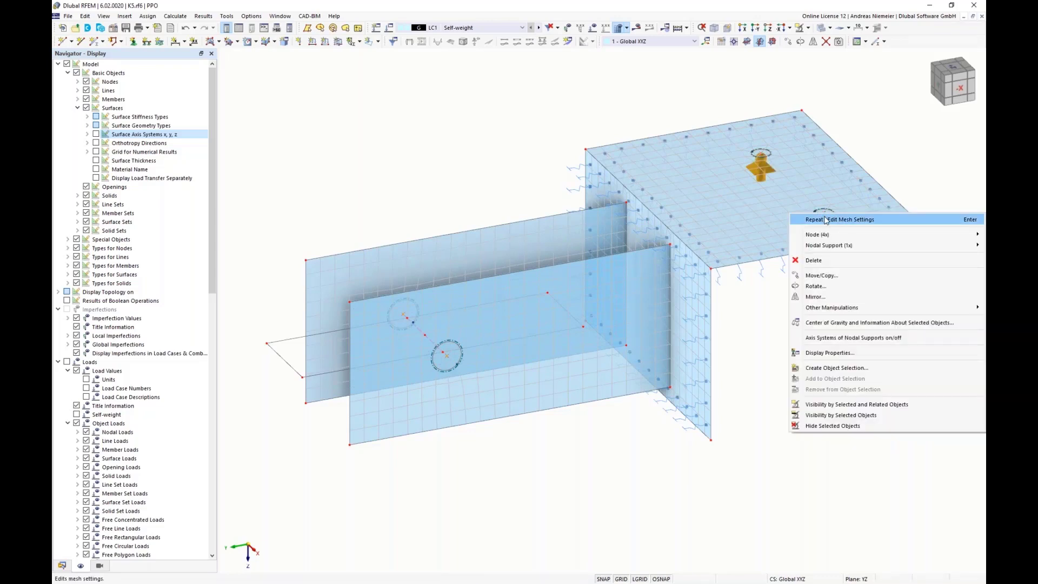
{"action": "mouse_move", "coordinate": [798, 234]}
{"action": "left_click", "coordinate": [721, 234]}
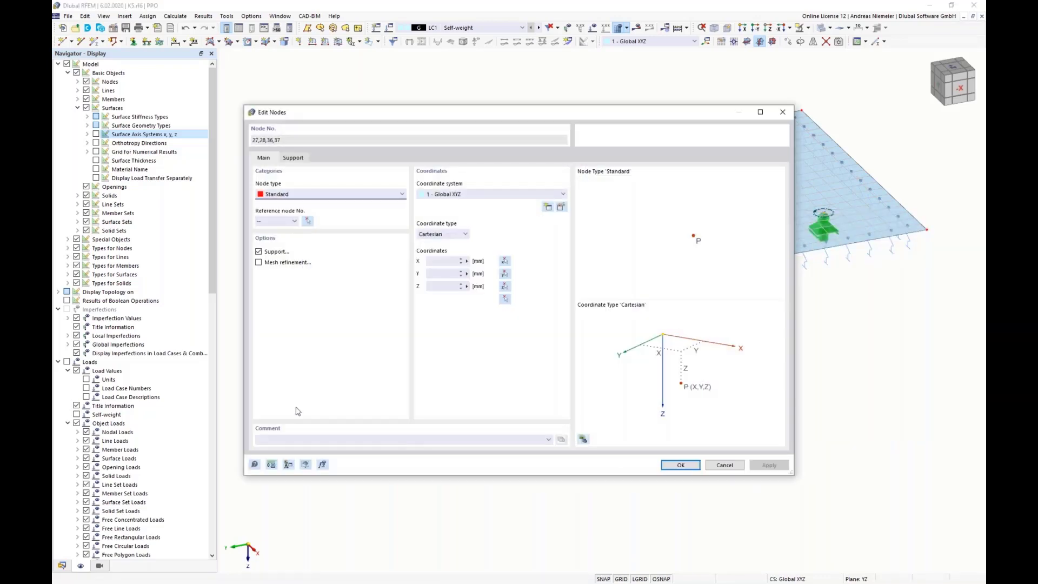
{"action": "left_click", "coordinate": [259, 262]}
{"action": "left_click", "coordinate": [334, 157]}
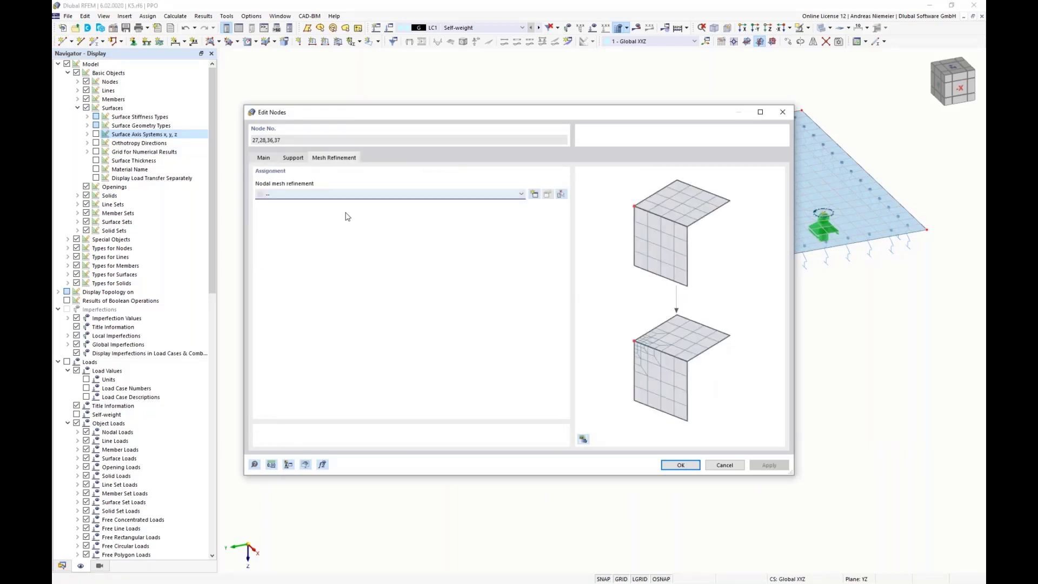
{"action": "left_click", "coordinate": [534, 194]}
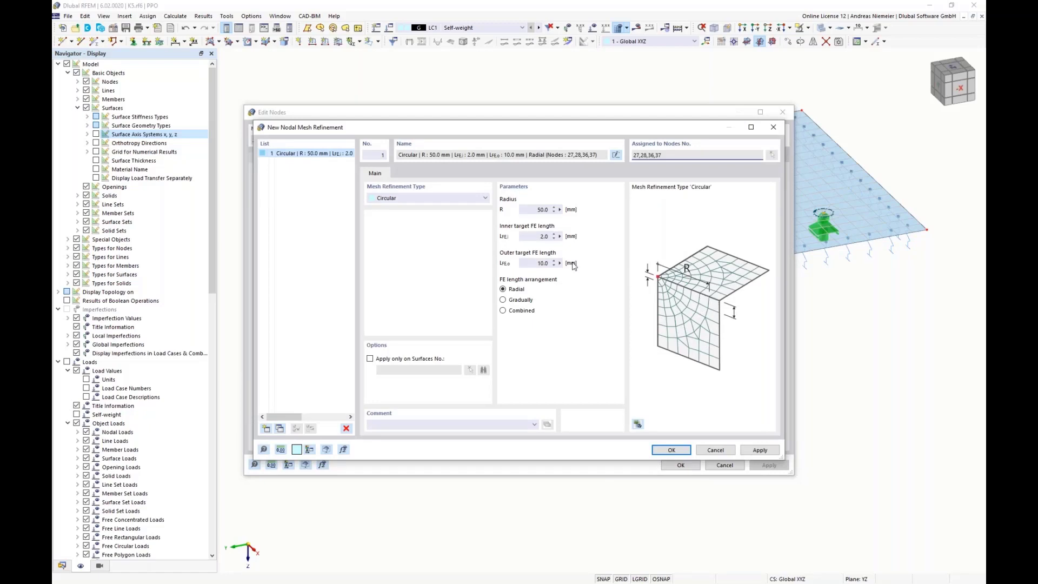
{"action": "left_click", "coordinate": [671, 450]}
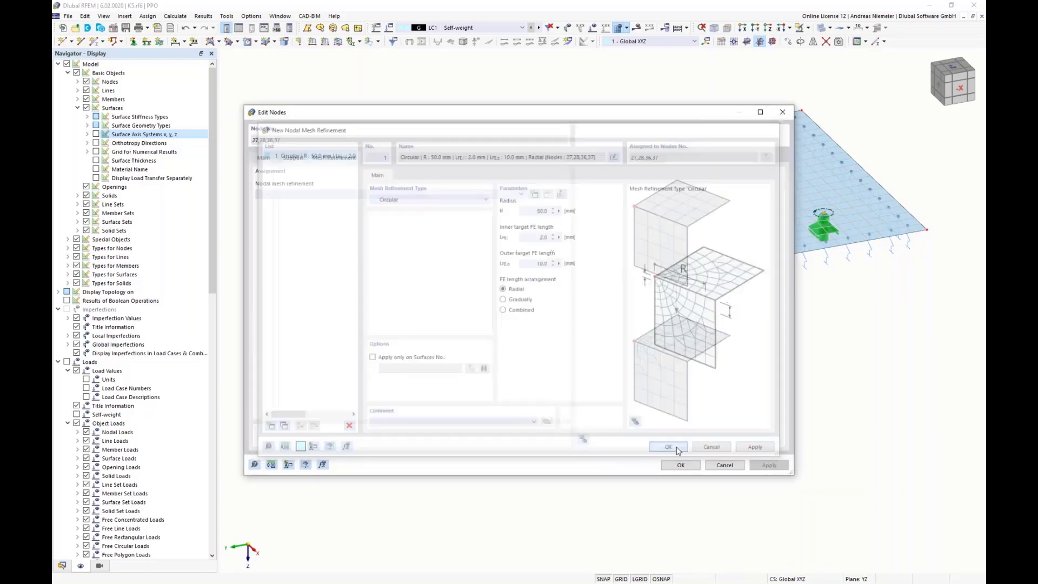
{"action": "left_click", "coordinate": [559, 338]}
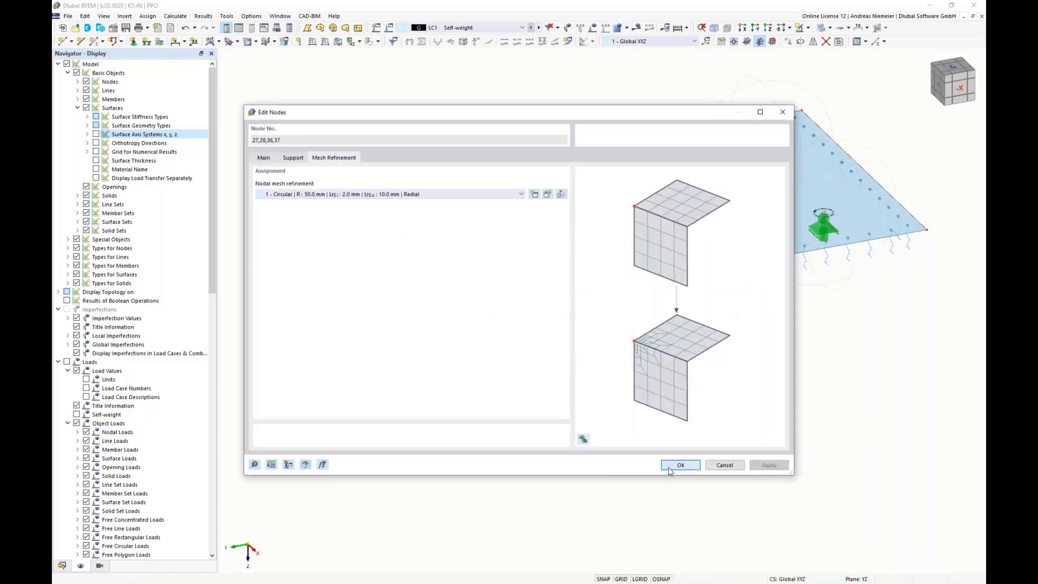
{"action": "left_click", "coordinate": [676, 467]}
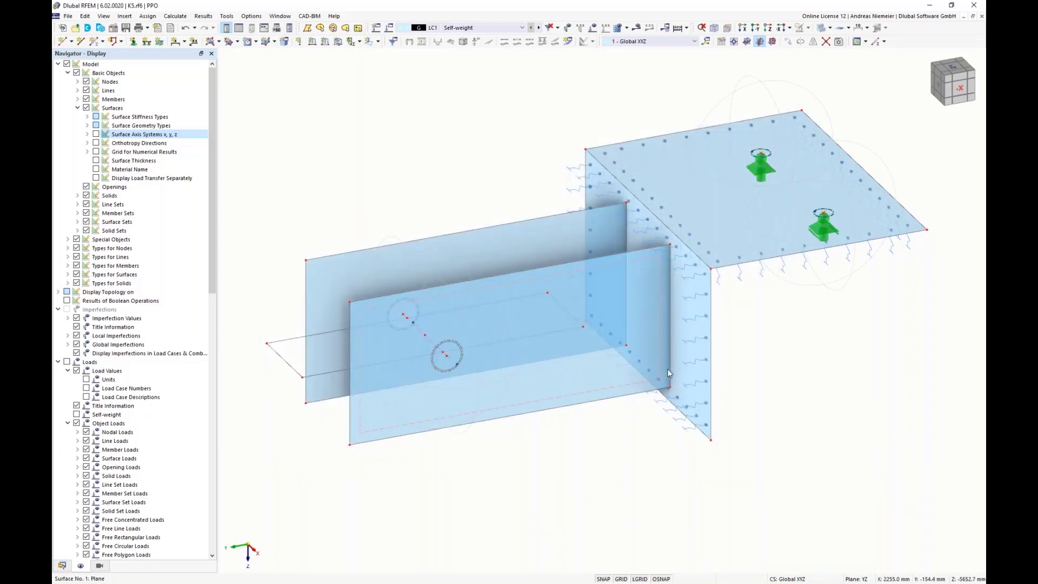
- Assign a line mesh refinement with target FE length 5 mm and 2 layers to the three lines where the plates join the vertical back plate
{"action": "right_click", "coordinate": [647, 206]}
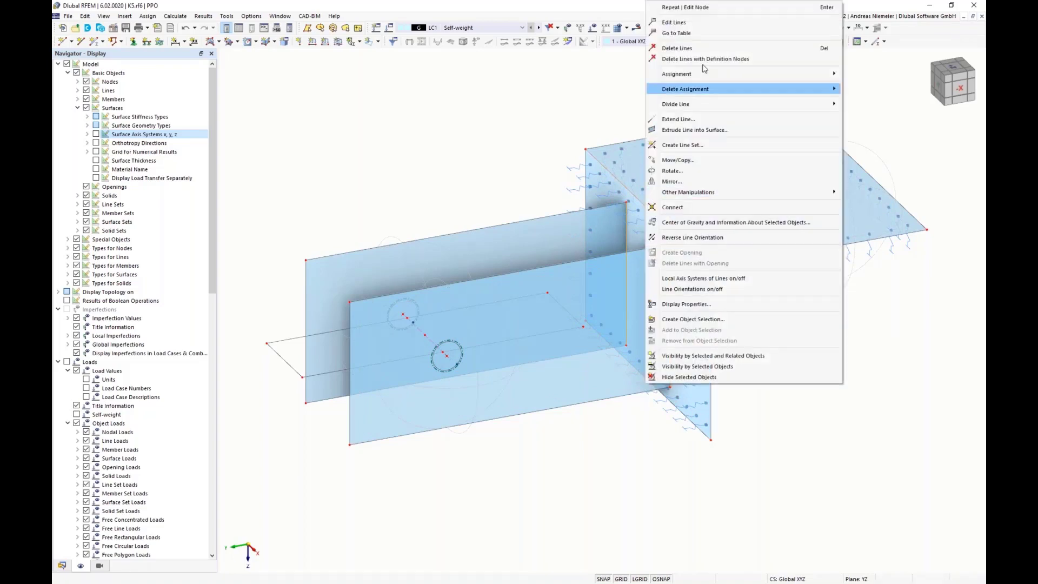
{"action": "left_click", "coordinate": [678, 22]}
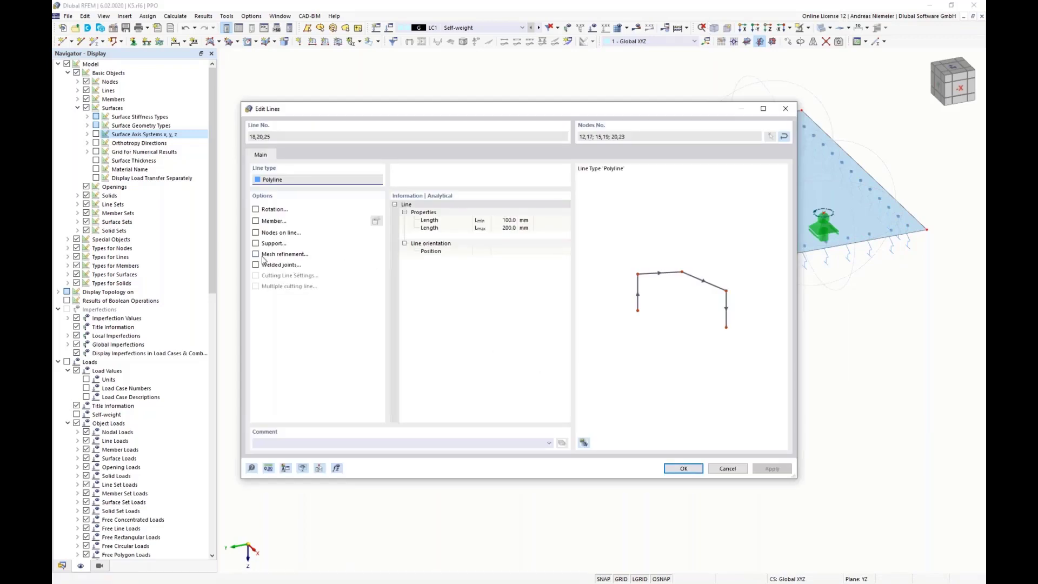
{"action": "left_click", "coordinate": [256, 255]}
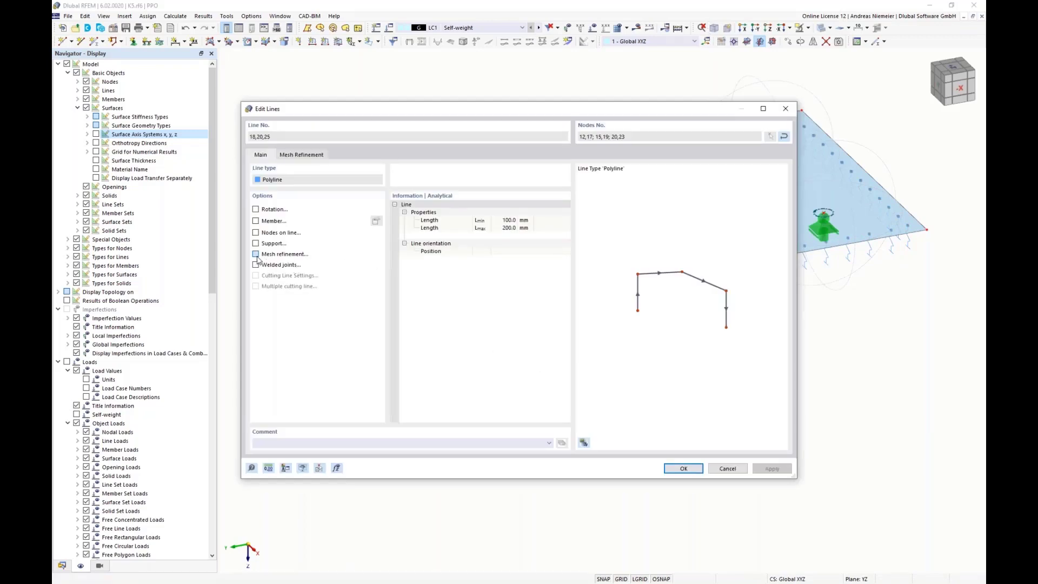
{"action": "left_click", "coordinate": [310, 158]}
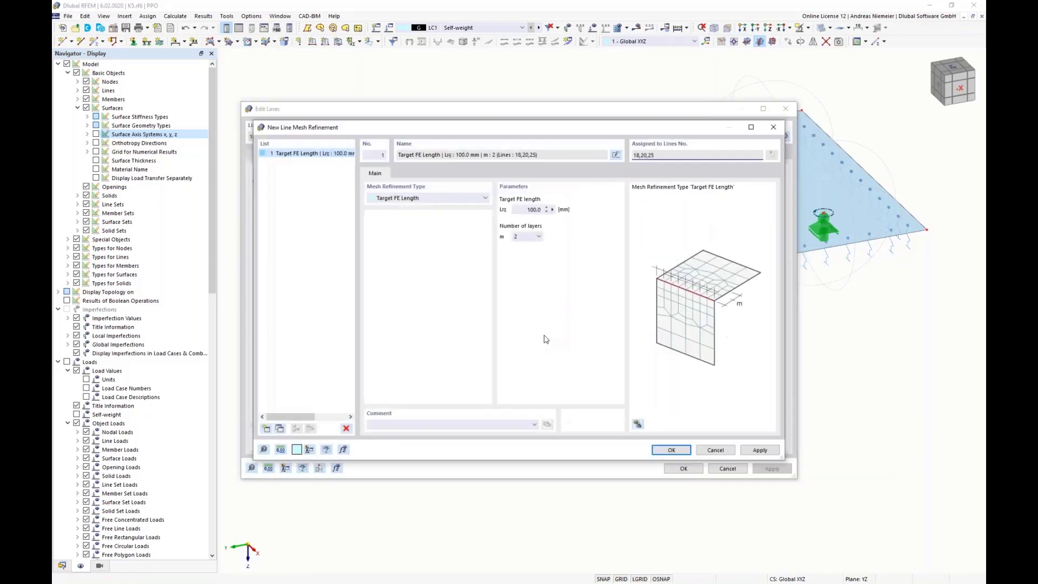
{"action": "left_click", "coordinate": [517, 209]}
{"action": "type", "text": "5"}
{"action": "left_click", "coordinate": [671, 450]}
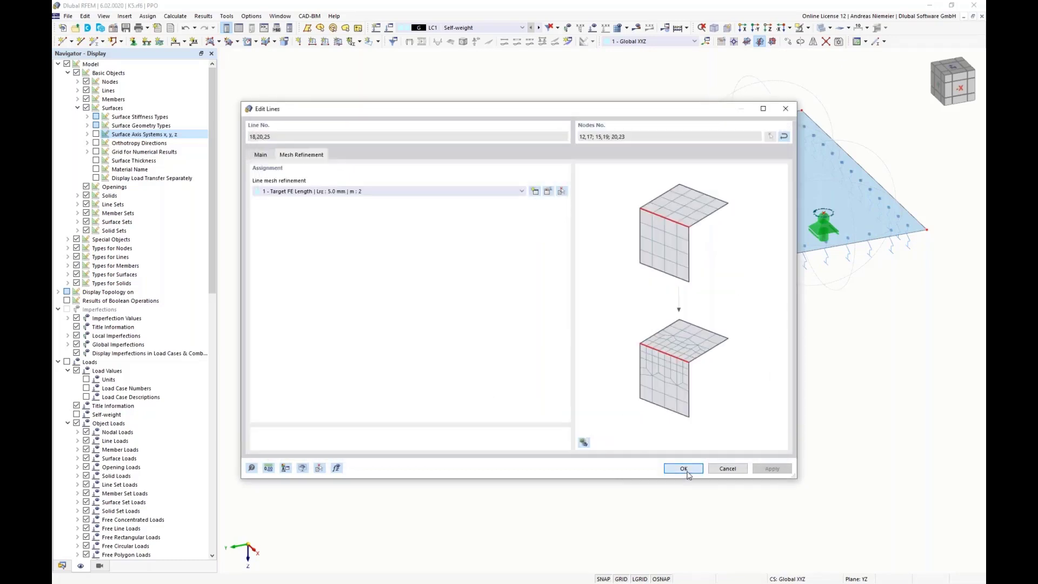
{"action": "left_click", "coordinate": [683, 468]}
{"action": "left_click", "coordinate": [753, 488]}
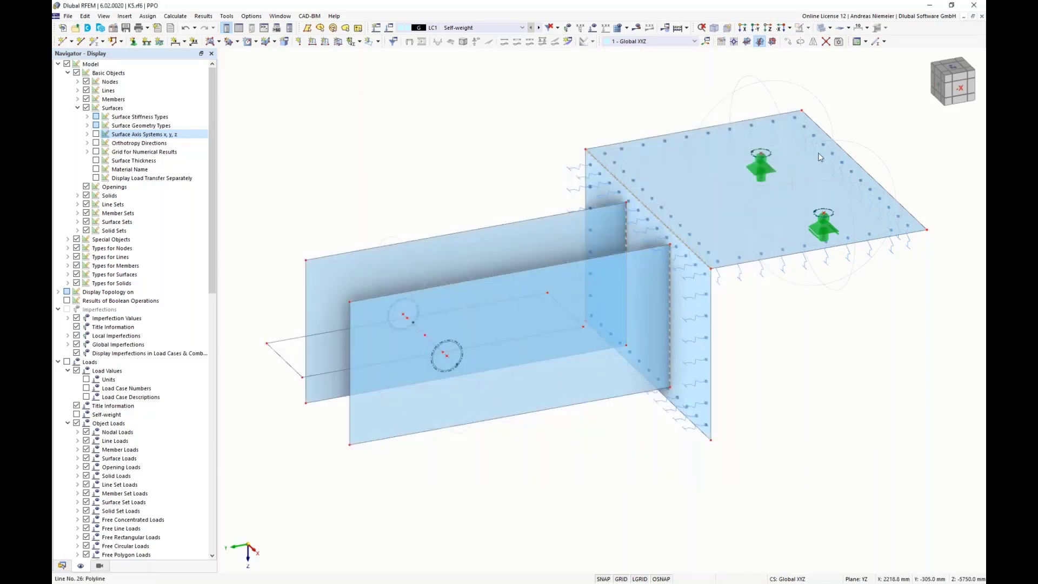
- Regenerate the mesh with the refinements and inspect it around the bolt holes and plate joints
{"action": "left_click", "coordinate": [617, 28]}
{"action": "left_click", "coordinate": [564, 342]}
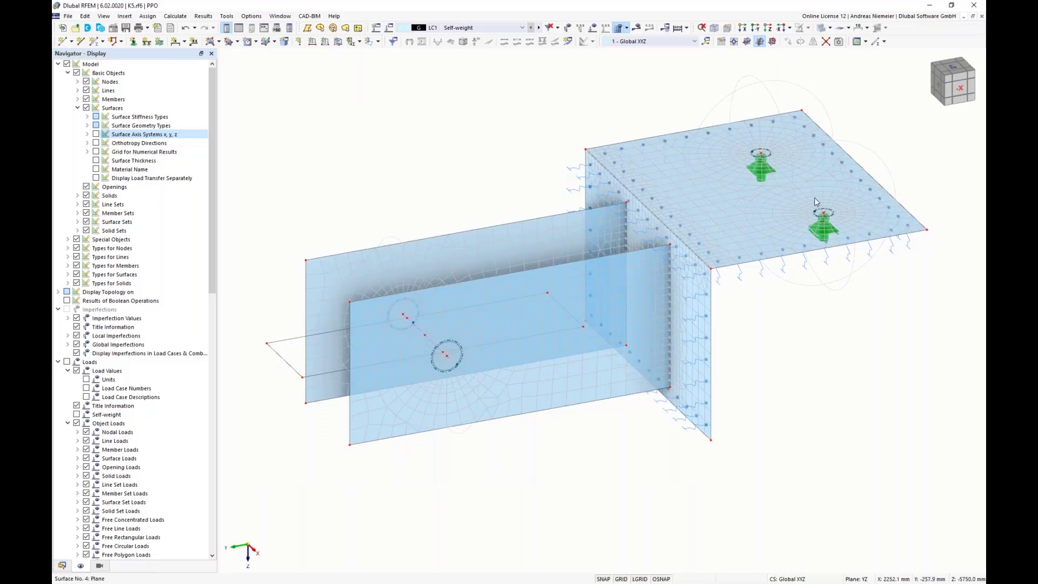
{"action": "middle_click_drag", "start_coordinate": [793, 370], "coordinate": [836, 355], "text": "ctrl"}
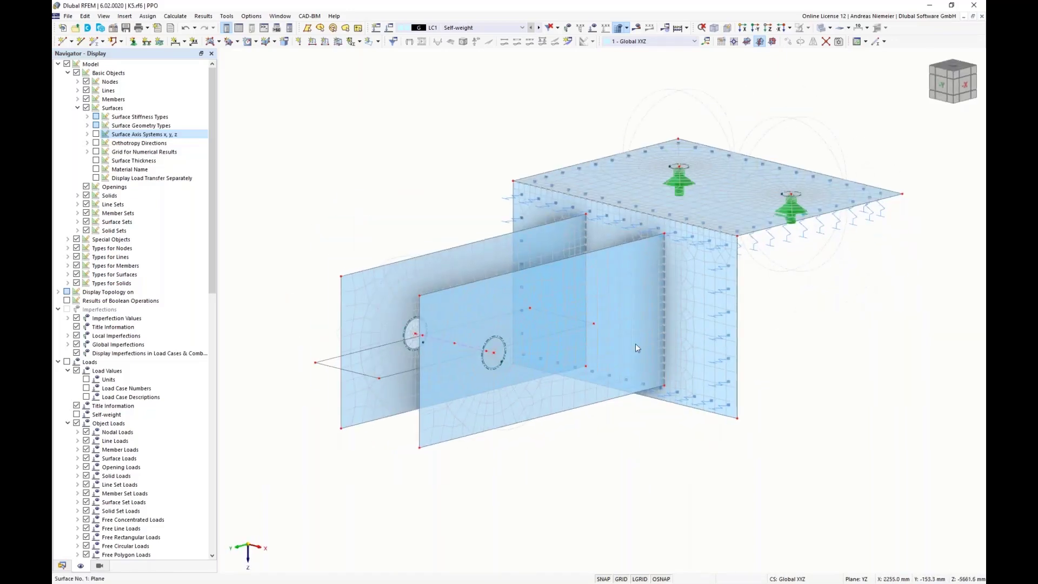
- Hide the types for nodes and types for lines in the model display to see the mesh clearly
{"action": "left_click", "coordinate": [77, 107]}
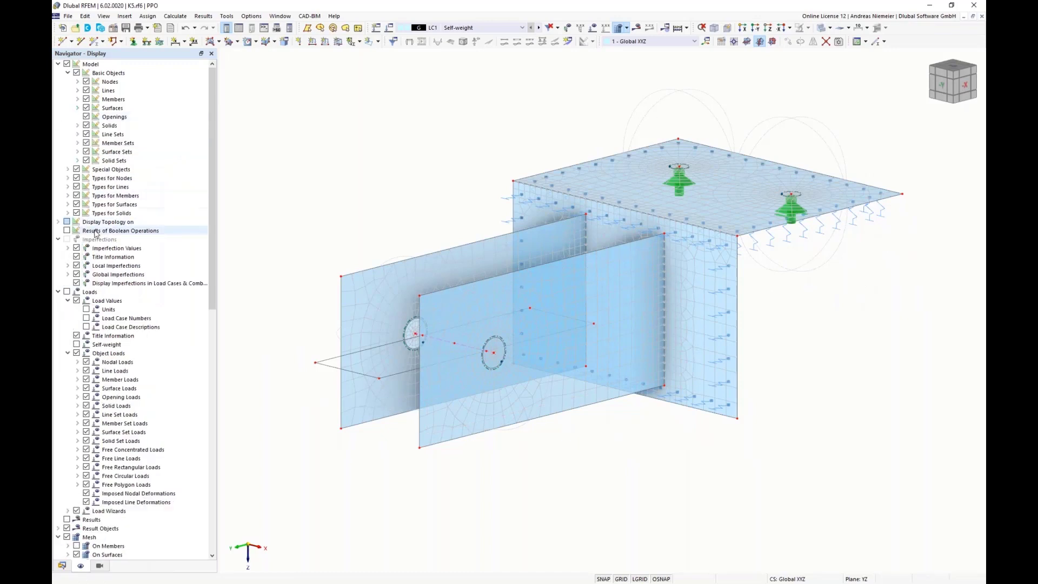
{"action": "left_click", "coordinate": [76, 179]}
{"action": "middle_click_drag", "start_coordinate": [303, 123], "coordinate": [316, 125], "text": "ctrl"}
{"action": "scroll", "coordinate": [316, 125], "scroll_direction": "down", "scroll_amount": 1}
{"action": "left_click", "coordinate": [77, 187]}
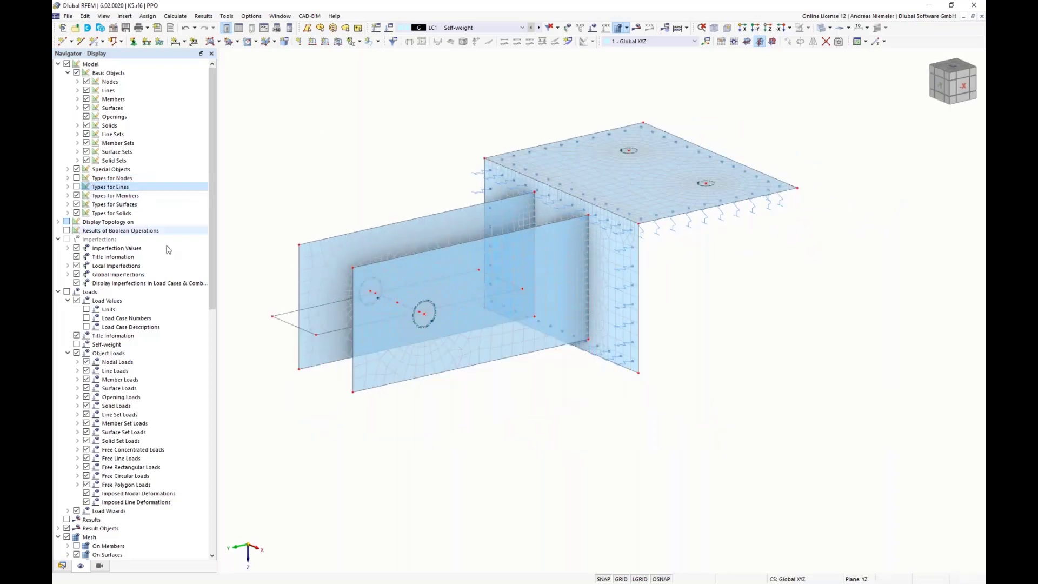
{"action": "scroll", "coordinate": [523, 406], "scroll_direction": "up", "scroll_amount": 1}
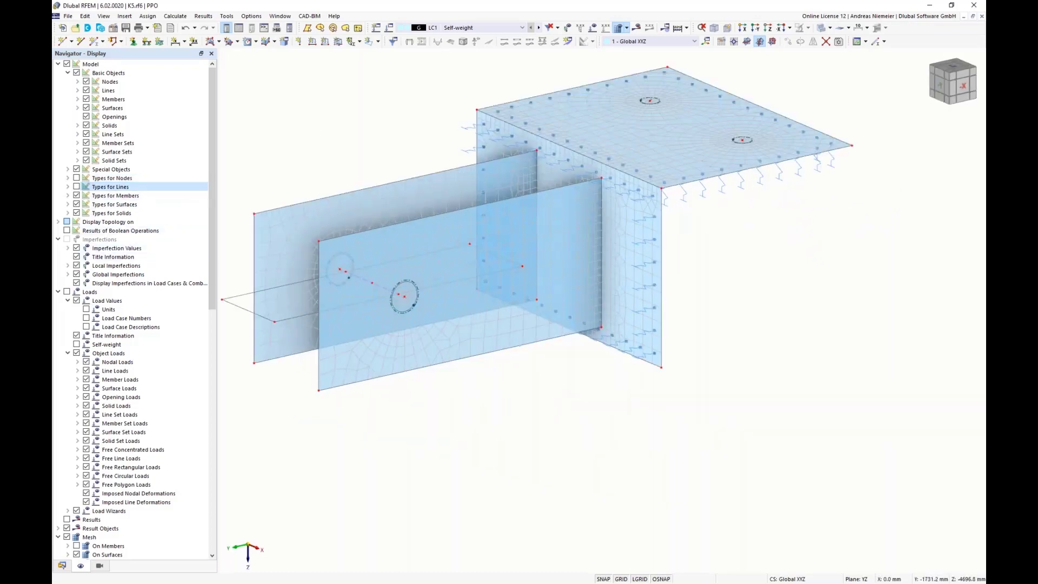
{"action": "middle_click_drag", "start_coordinate": [523, 406], "coordinate": [556, 429], "text": "ctrl"}
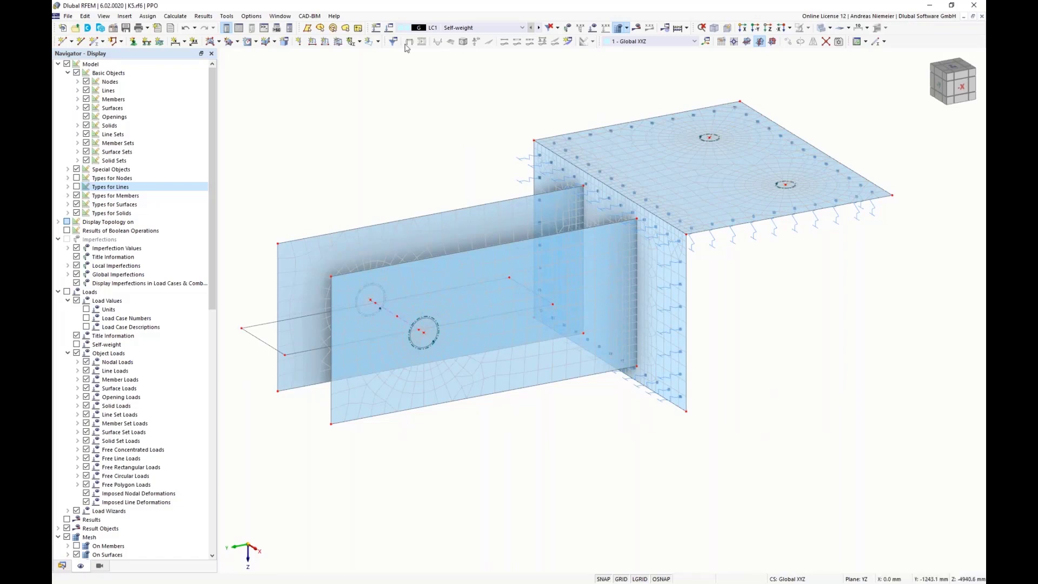
- Turn off the combination wizard in the load cases and combinations settings
{"action": "left_click", "coordinate": [375, 53]}
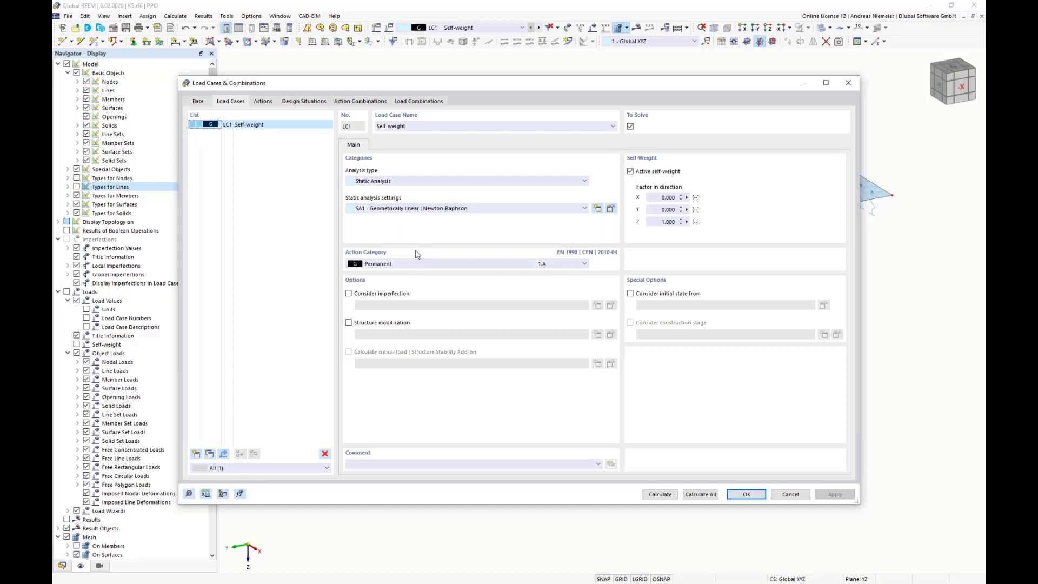
{"action": "left_click", "coordinate": [199, 102]}
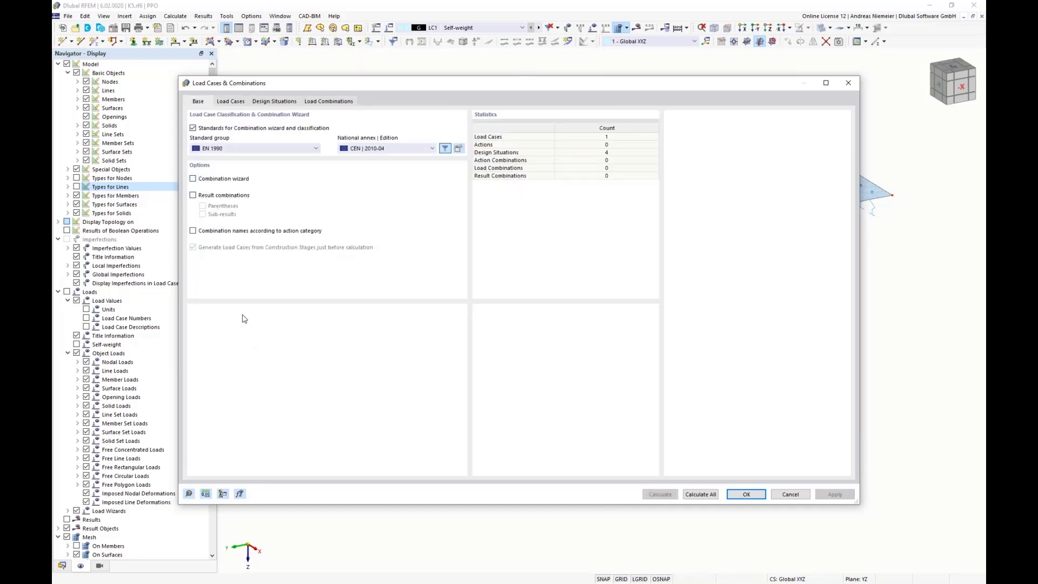
{"action": "left_click", "coordinate": [235, 102]}
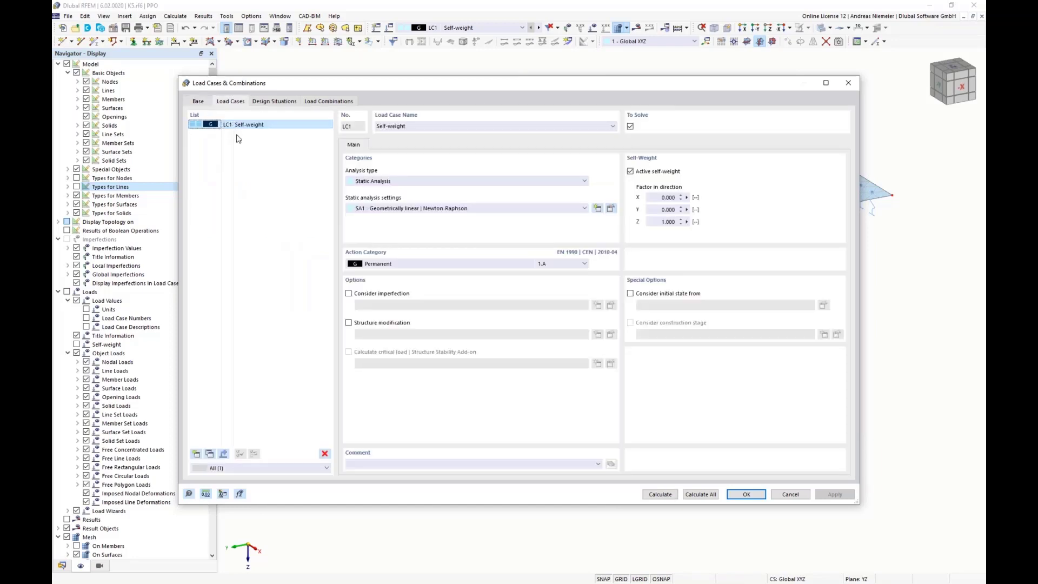
- Delete the SLS design situations DS2 to DS4, keeping only the ULS design situation DS1
{"action": "key", "text": "ctrl+Tab"}
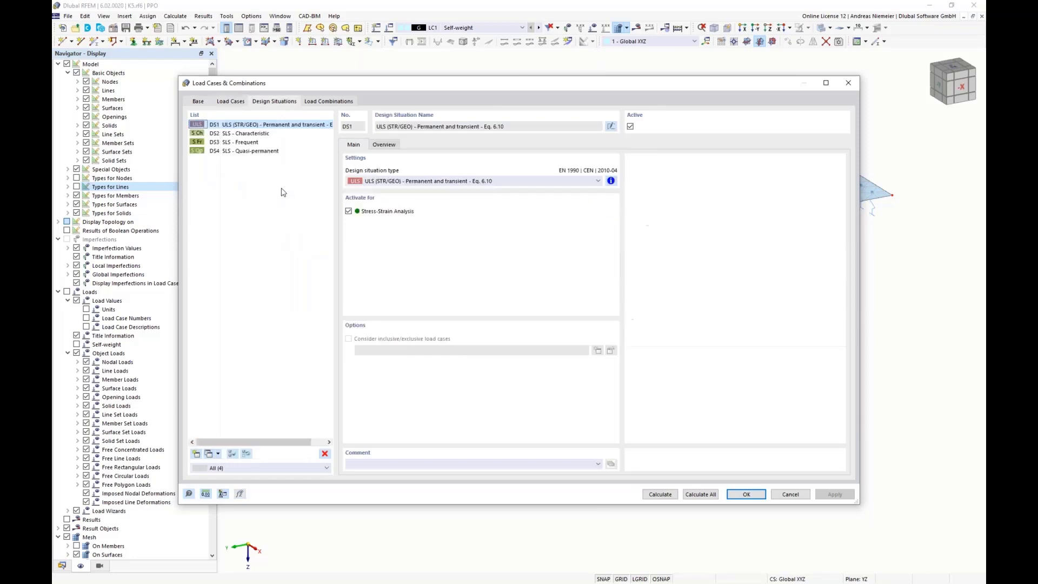
{"action": "left_click", "coordinate": [238, 134]}
{"action": "left_click", "coordinate": [241, 152], "text": "shift"}
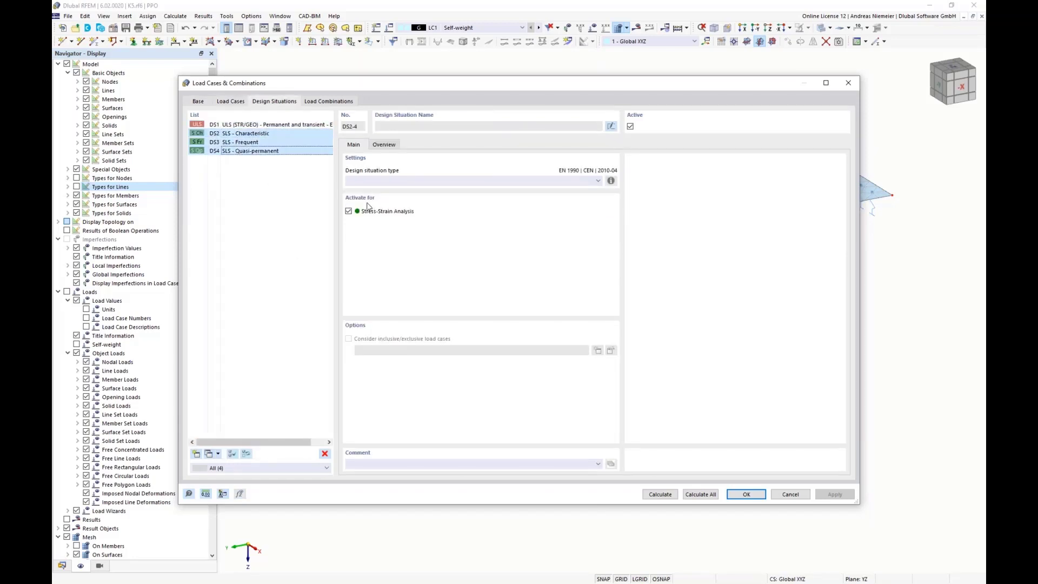
{"action": "key", "text": "Delete"}
{"action": "left_click", "coordinate": [529, 331]}
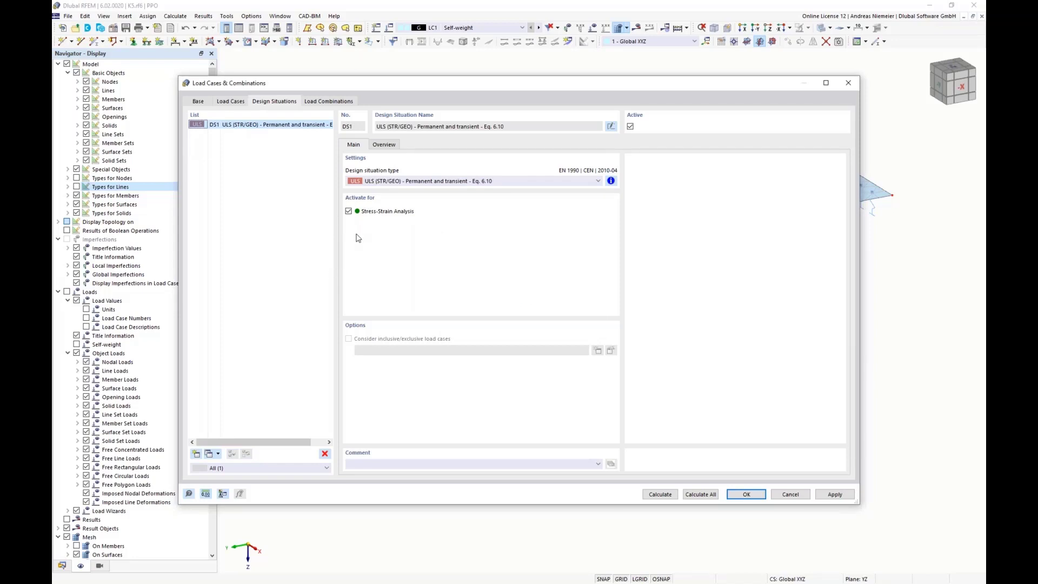
- Create load combination CO1 containing LC1 with factor 1.00 and set its analysis to SA1 - Geometrically linear
{"action": "key", "text": "ctrl+Tab"}
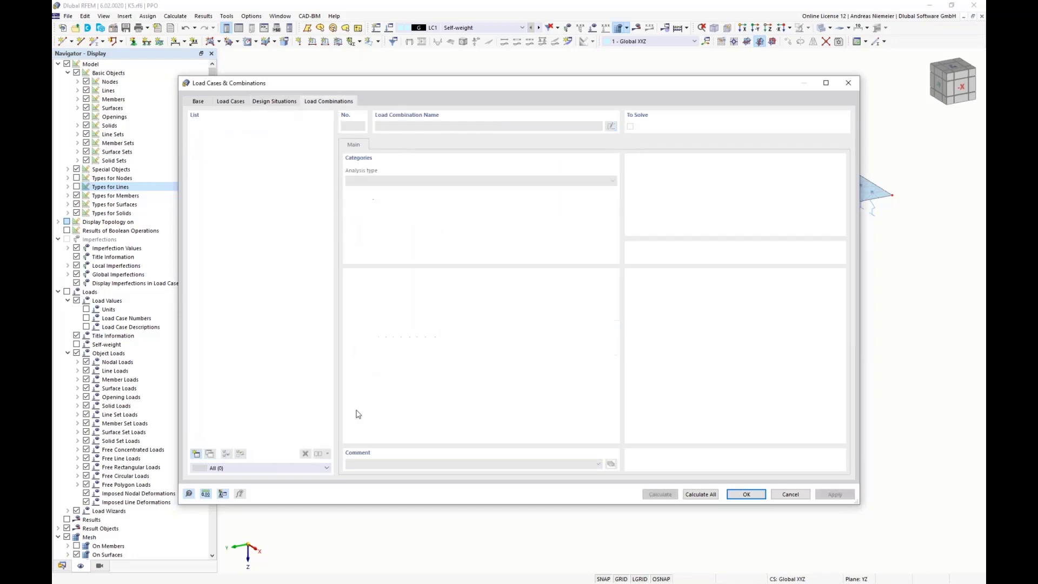
{"action": "left_click", "coordinate": [197, 456]}
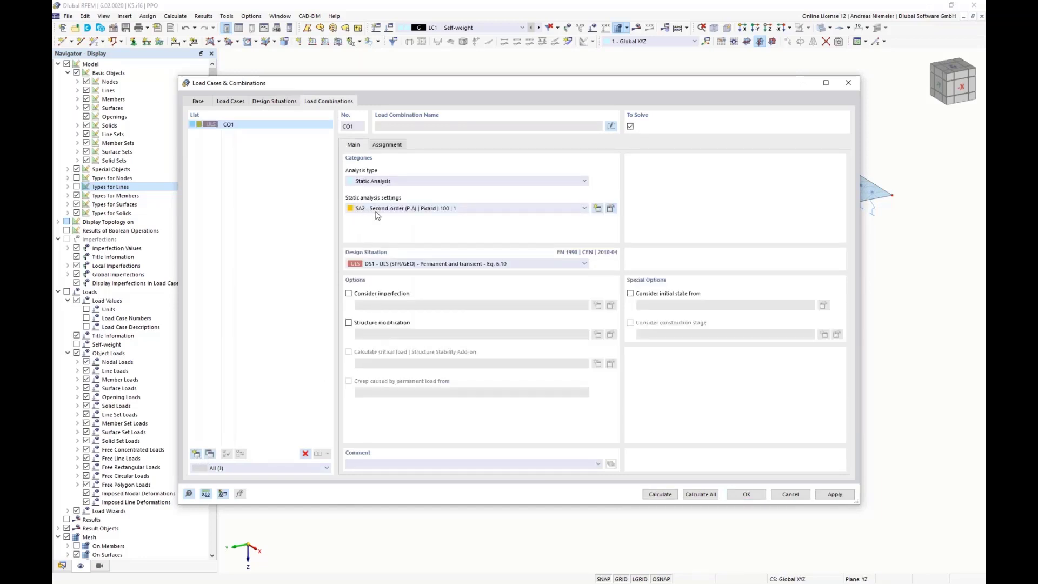
{"action": "left_click", "coordinate": [385, 145]}
{"action": "double_click", "coordinate": [368, 168]}
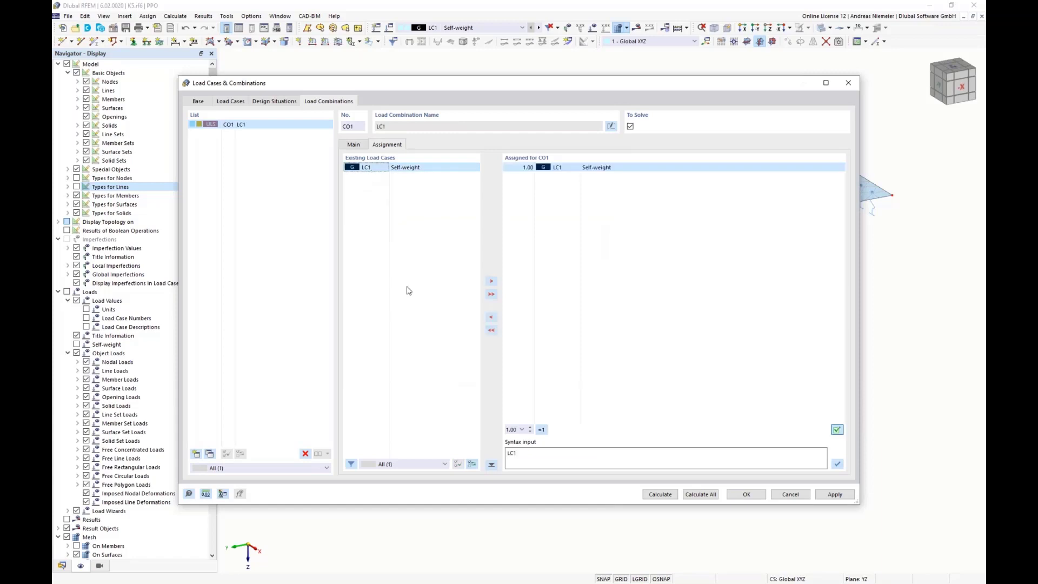
{"action": "left_click", "coordinate": [356, 146]}
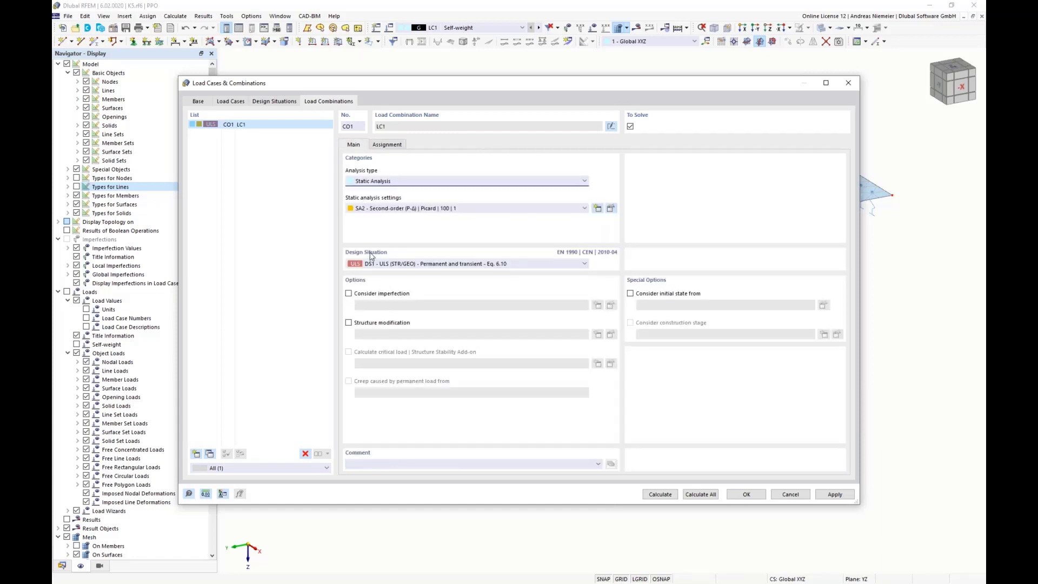
{"action": "left_click", "coordinate": [372, 209]}
{"action": "left_click", "coordinate": [376, 236]}
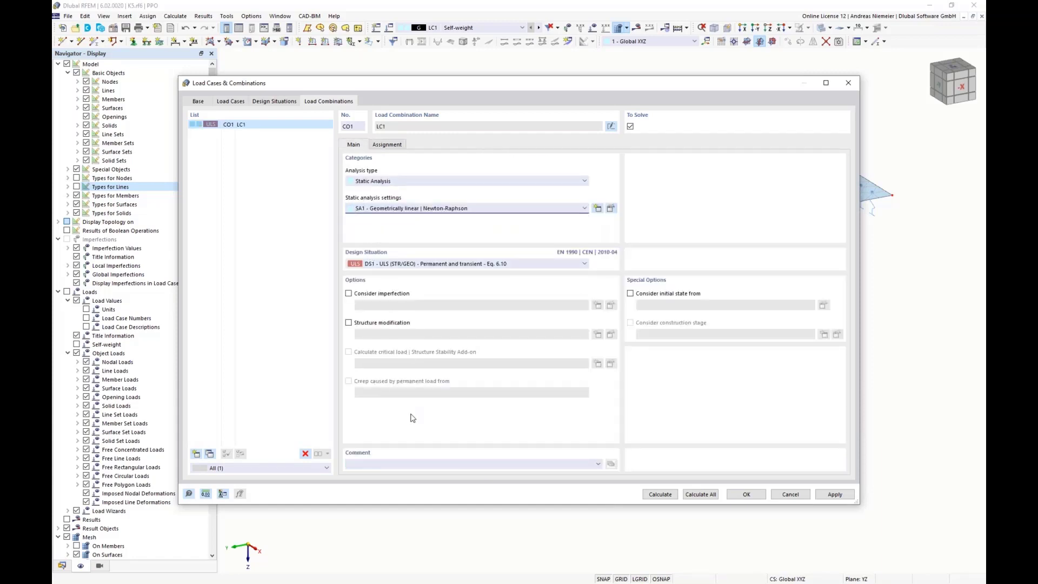
- Calculate all load cases and combinations and view the global deformation of the connection under CO1
{"action": "left_click", "coordinate": [700, 494]}
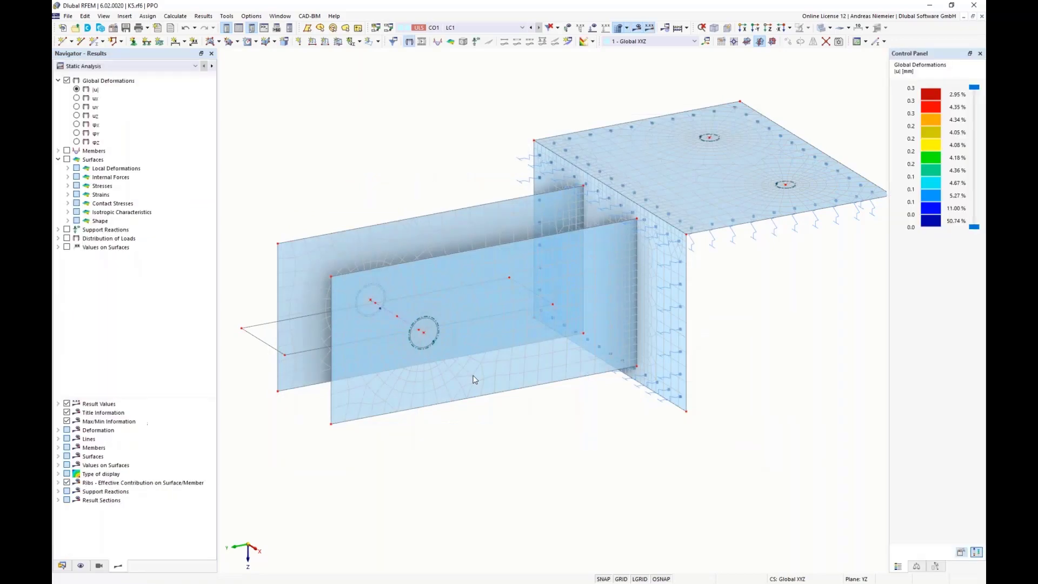
{"action": "scroll", "coordinate": [467, 329], "scroll_direction": "down", "scroll_amount": 2}
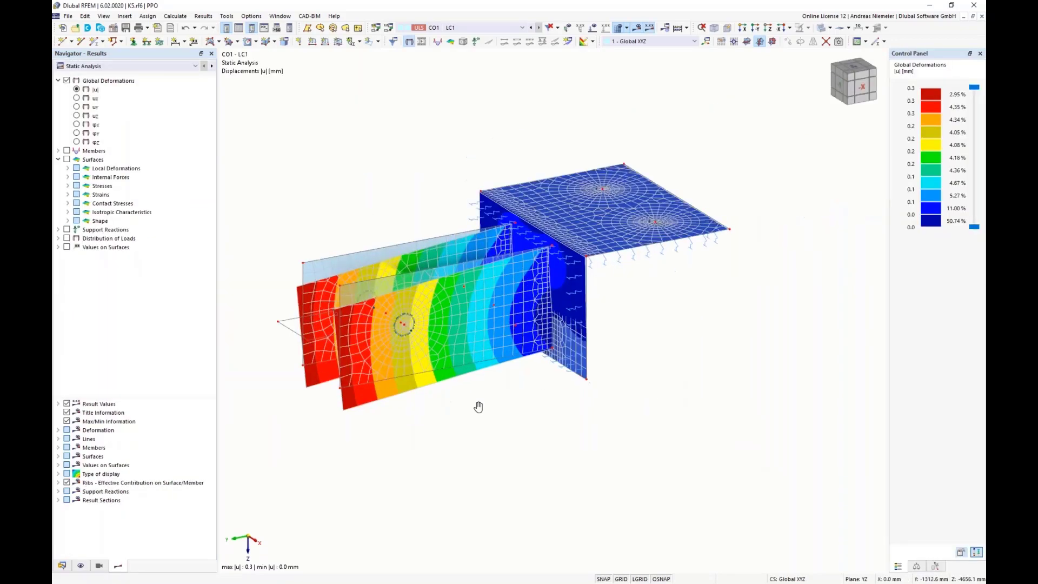
{"action": "middle_click_drag", "start_coordinate": [477, 406], "coordinate": [539, 402], "text": "ctrl"}
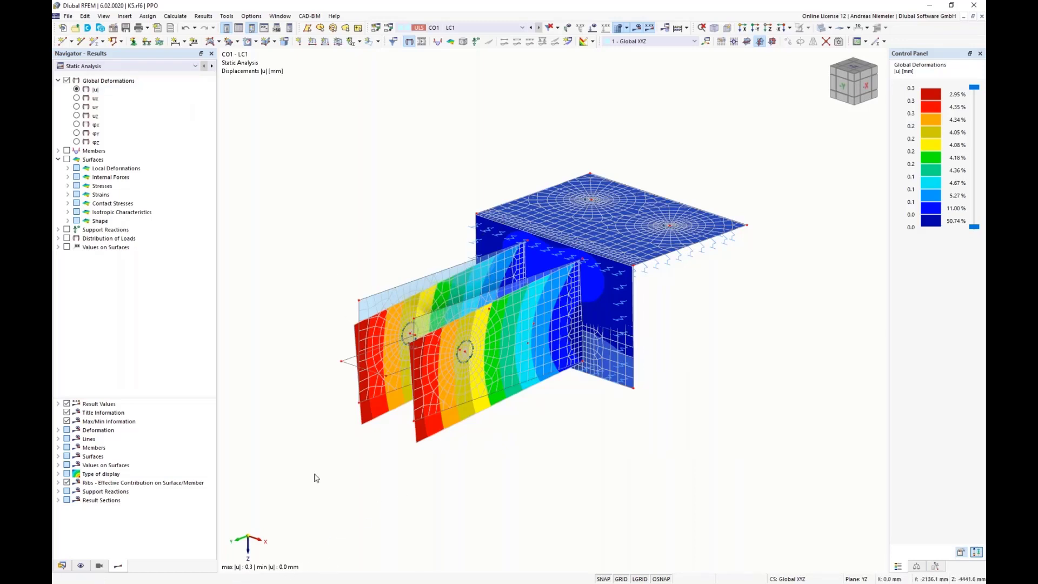
- Display the contact stresses σz on the surfaces and inspect their distribution on the top and vertical plates
{"action": "left_click", "coordinate": [69, 203]}
{"action": "left_click", "coordinate": [103, 212]}
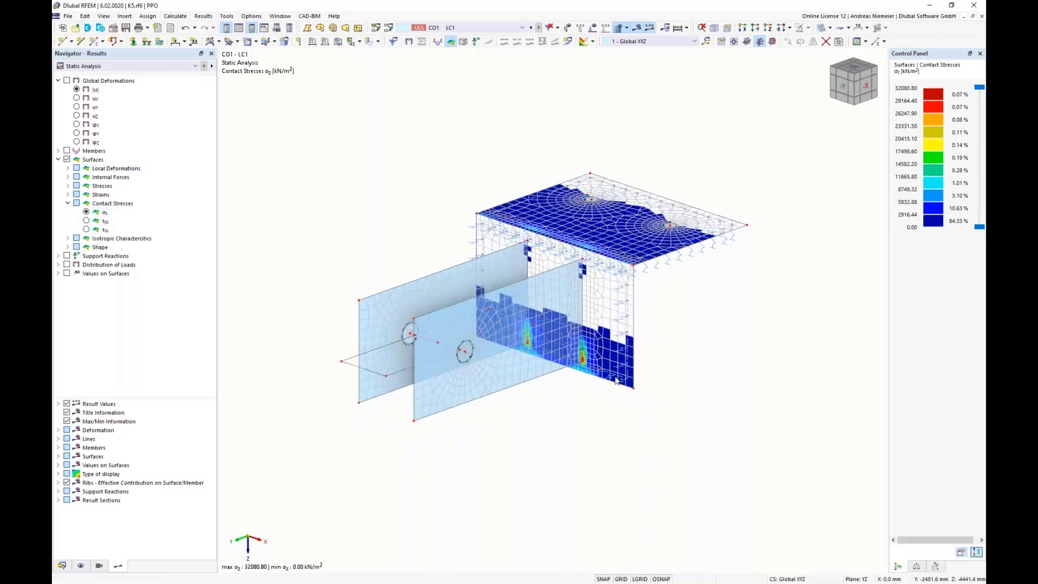
{"action": "middle_click_drag", "start_coordinate": [601, 366], "coordinate": [590, 353]}
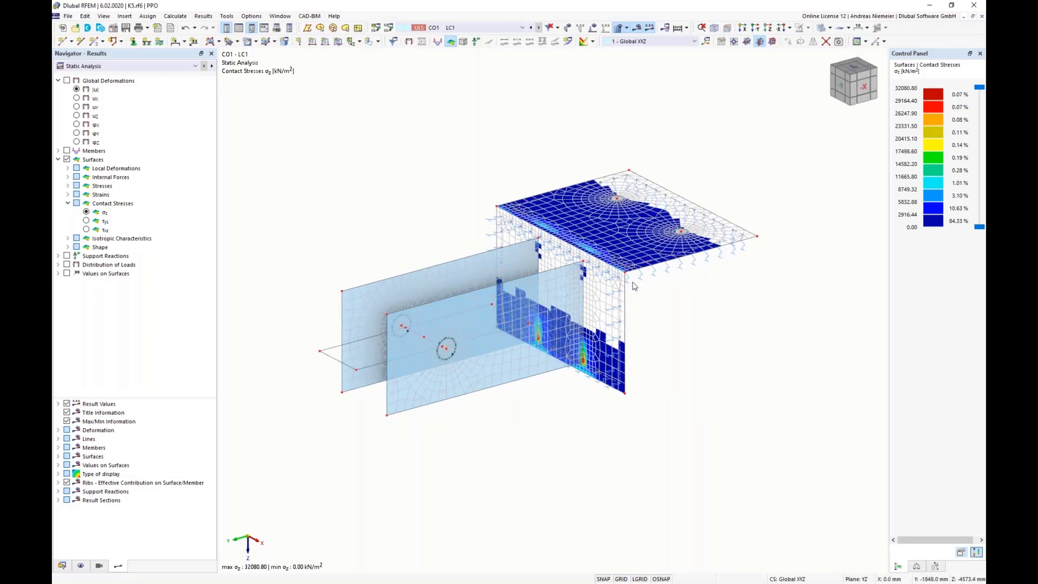
{"action": "left_click", "coordinate": [67, 204]}
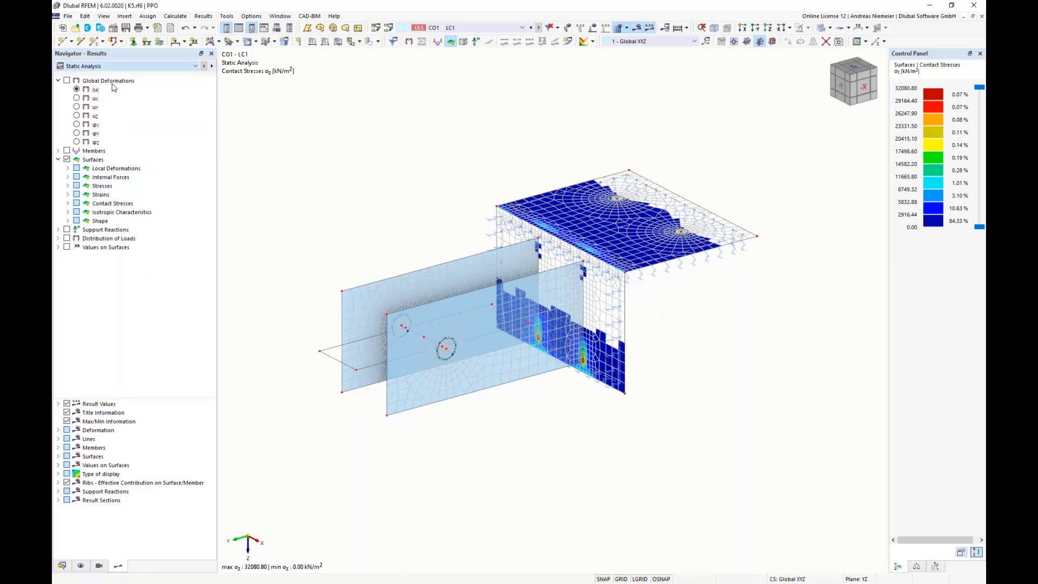
- Switch the results to Stress-Strain Analysis and display the maximum equivalent von Mises stress σeqv,max on the surfaces
{"action": "mouse_move", "coordinate": [676, 343]}
{"action": "middle_mouse_down", "text": "ctrl"}
{"action": "mouse_move", "coordinate": [674, 319]}
{"action": "mouse_move", "coordinate": [675, 335]}
{"action": "middle_mouse_up", "text": "ctrl"}
{"action": "scroll", "coordinate": [674, 334], "scroll_direction": "down", "scroll_amount": 1}
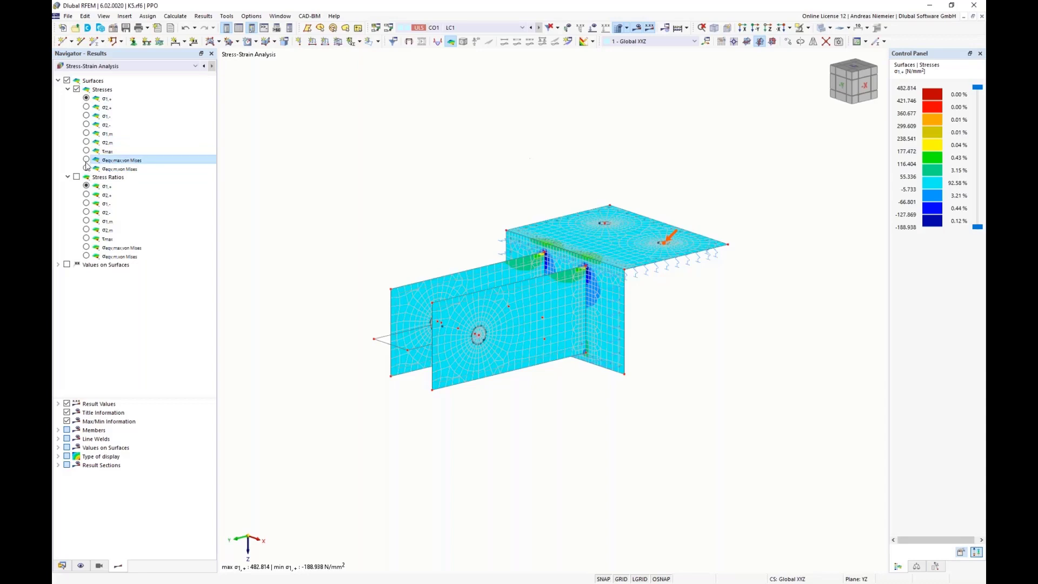
{"action": "left_click", "coordinate": [86, 160]}
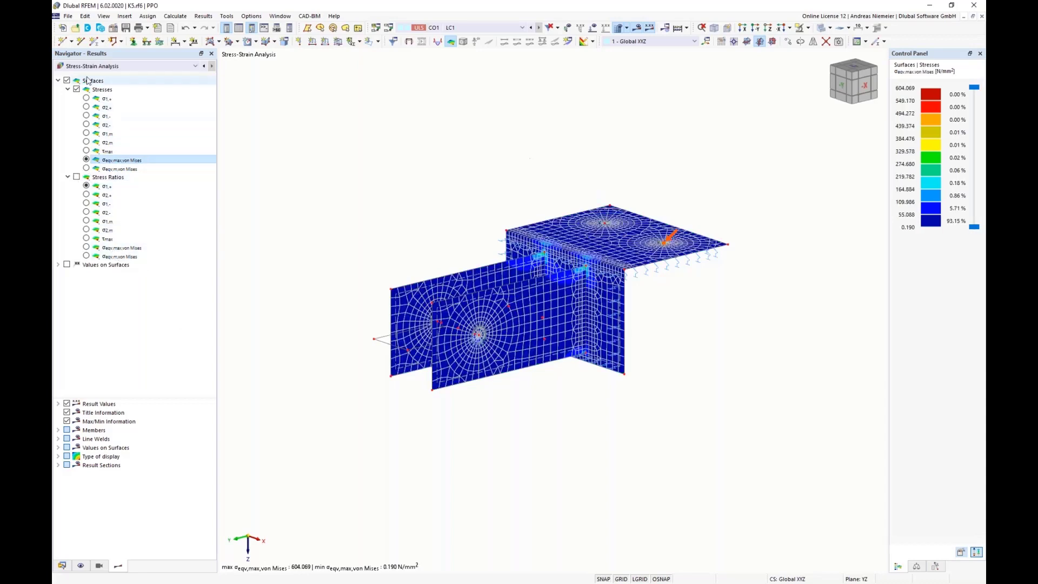
- Show the Stress-Strain Analysis result table for Stresses on Surfaces by design situation and review the existing stresses
{"action": "left_click", "coordinate": [239, 28]}
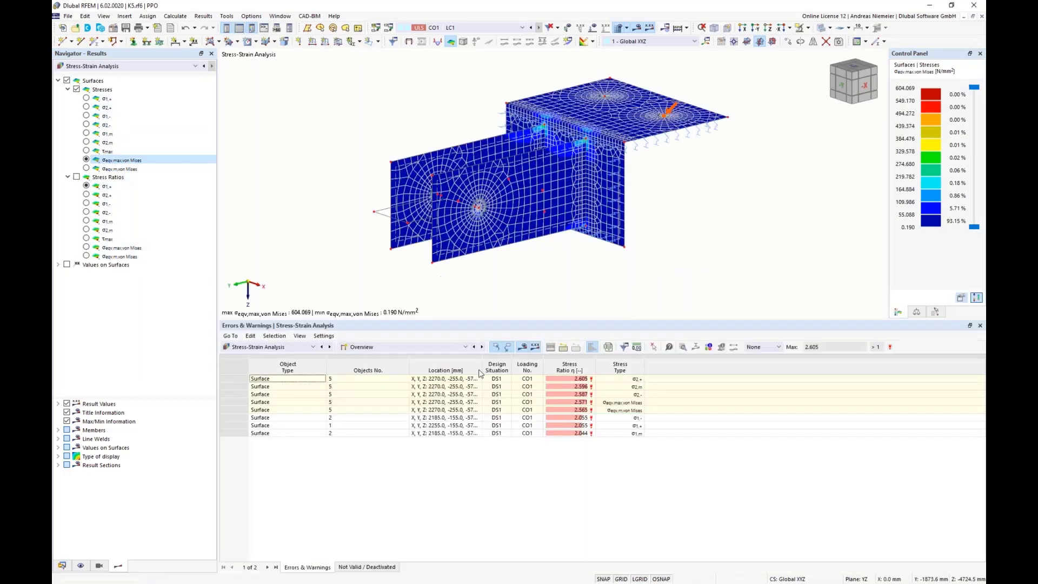
{"action": "left_click", "coordinate": [423, 349]}
{"action": "left_click", "coordinate": [417, 374]}
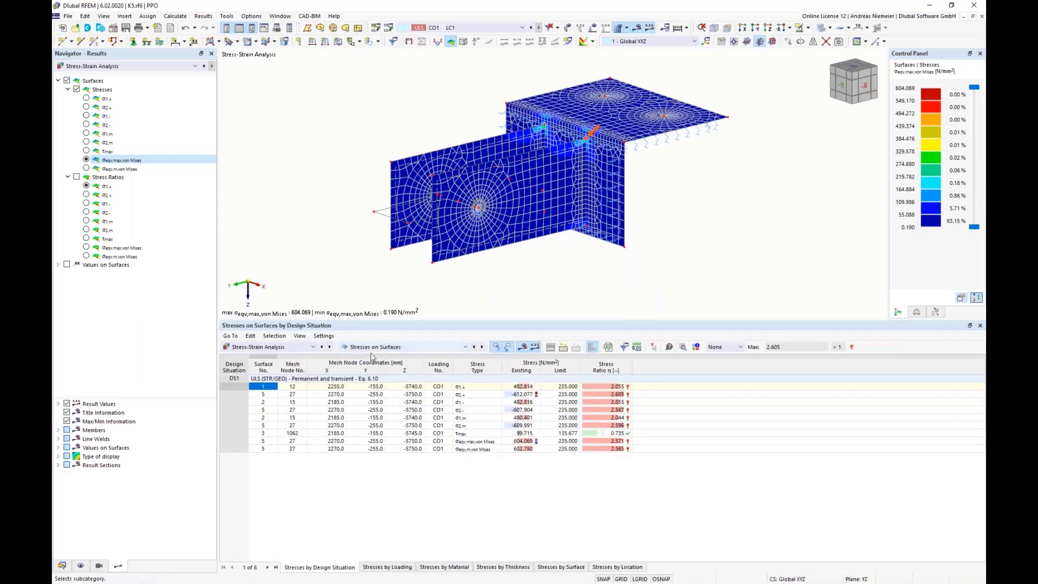
{"action": "left_click_drag", "start_coordinate": [522, 386], "coordinate": [520, 427]}
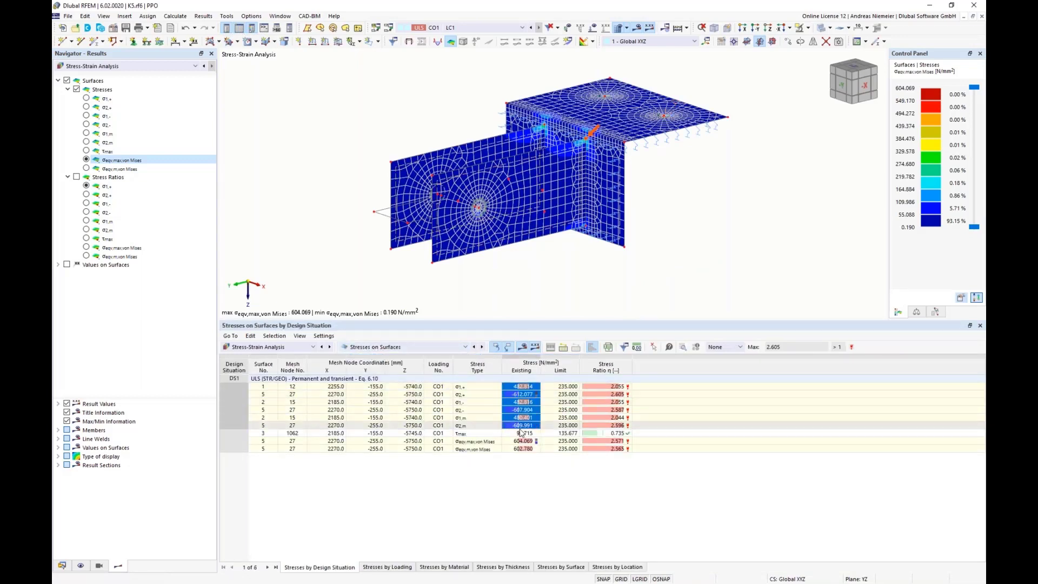
- Display the stress ratio for σeqv,max,von Mises on the surfaces and review the stress ratios listed in the table
{"action": "left_click", "coordinate": [76, 177]}
{"action": "left_click", "coordinate": [87, 247]}
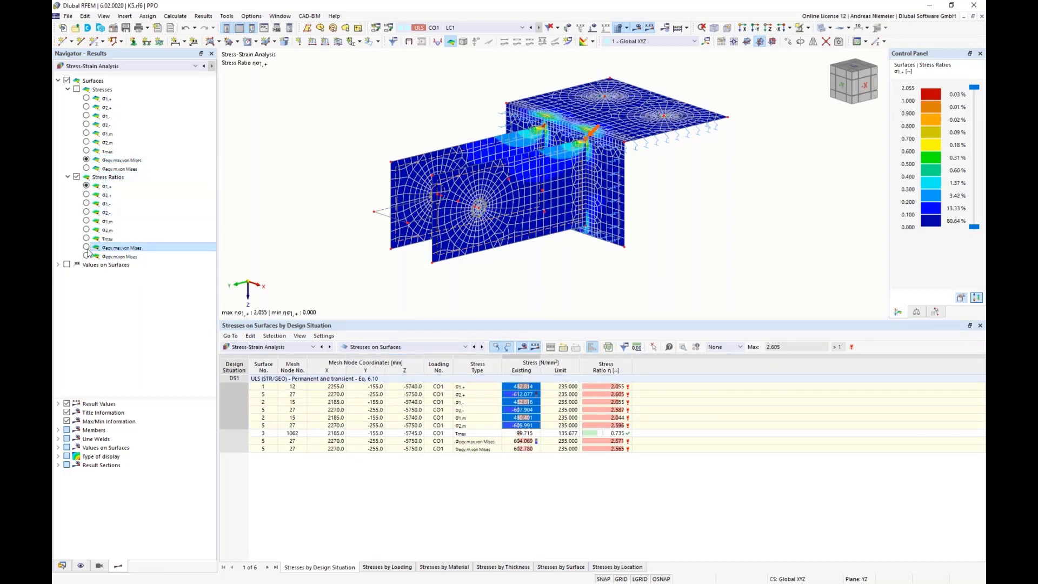
{"action": "left_click", "coordinate": [611, 387]}
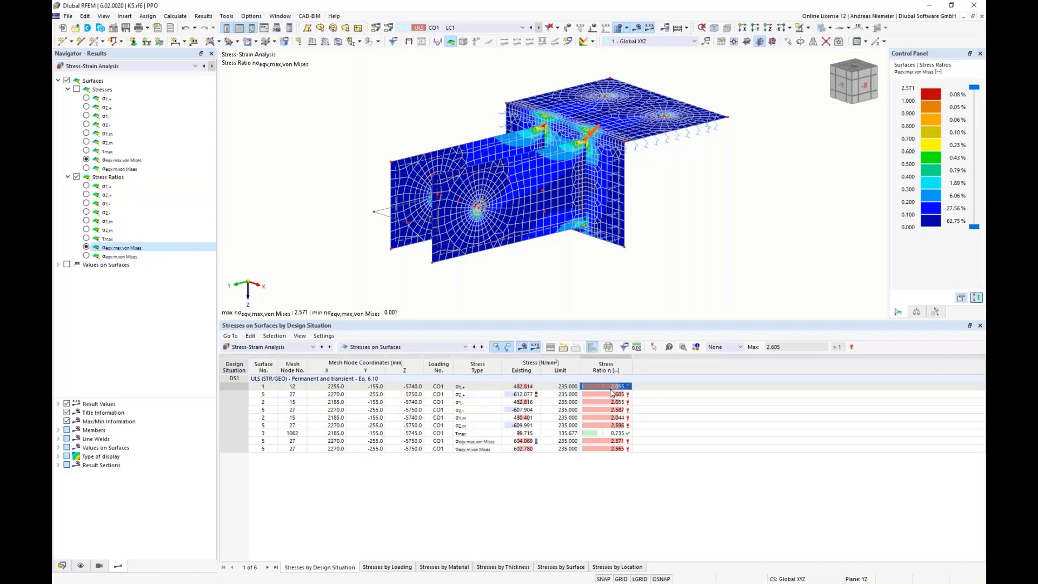
{"action": "left_click_drag", "start_coordinate": [613, 393], "coordinate": [615, 537]}
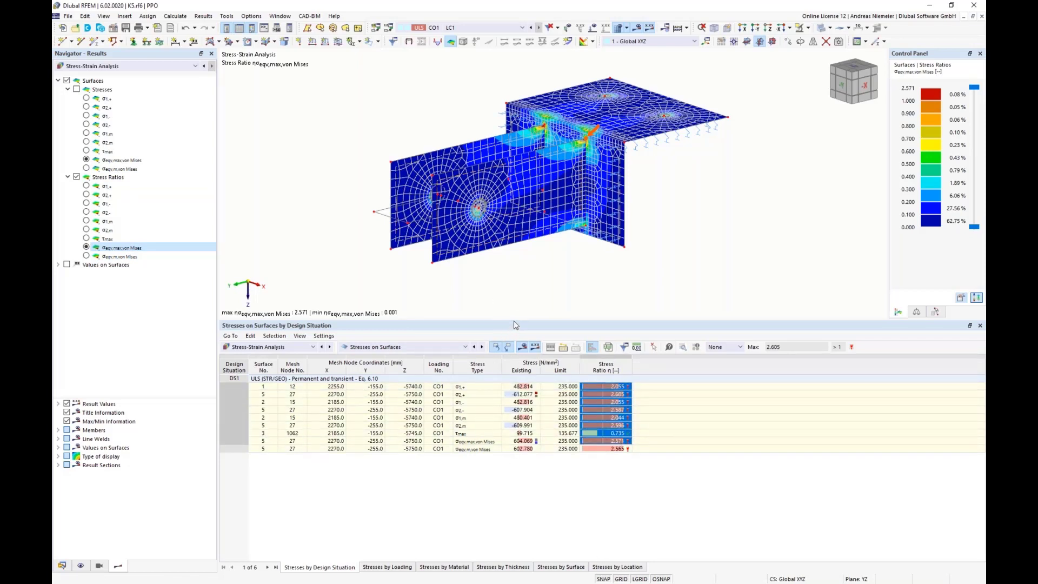
- Reduce the result table's height and switch the model display back from stress ratios to the σeqv,max,von Mises stresses
{"action": "left_click_drag", "start_coordinate": [516, 320], "coordinate": [515, 428]}
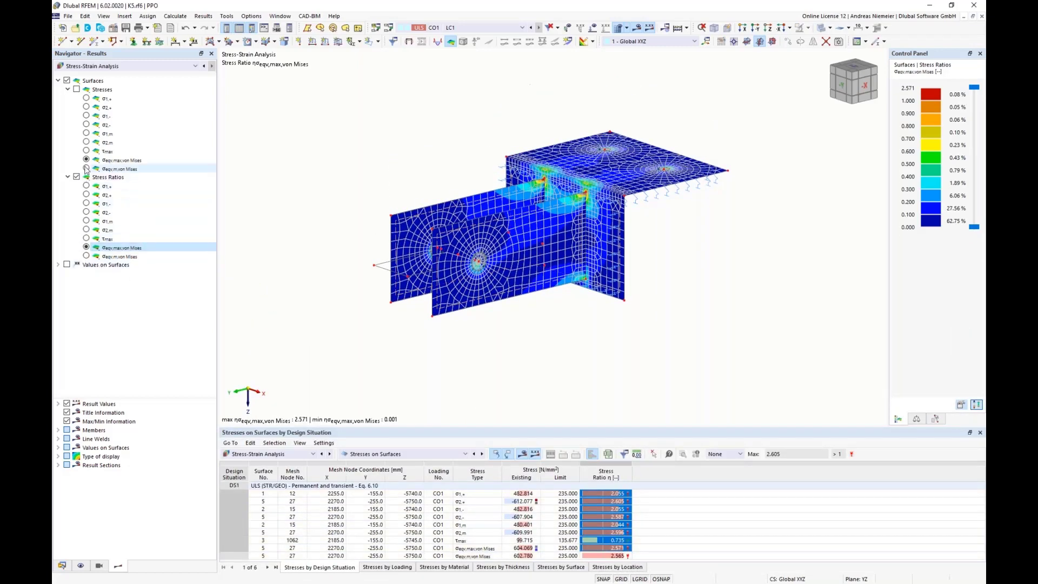
{"action": "left_click", "coordinate": [82, 160]}
{"action": "left_click", "coordinate": [76, 90]}
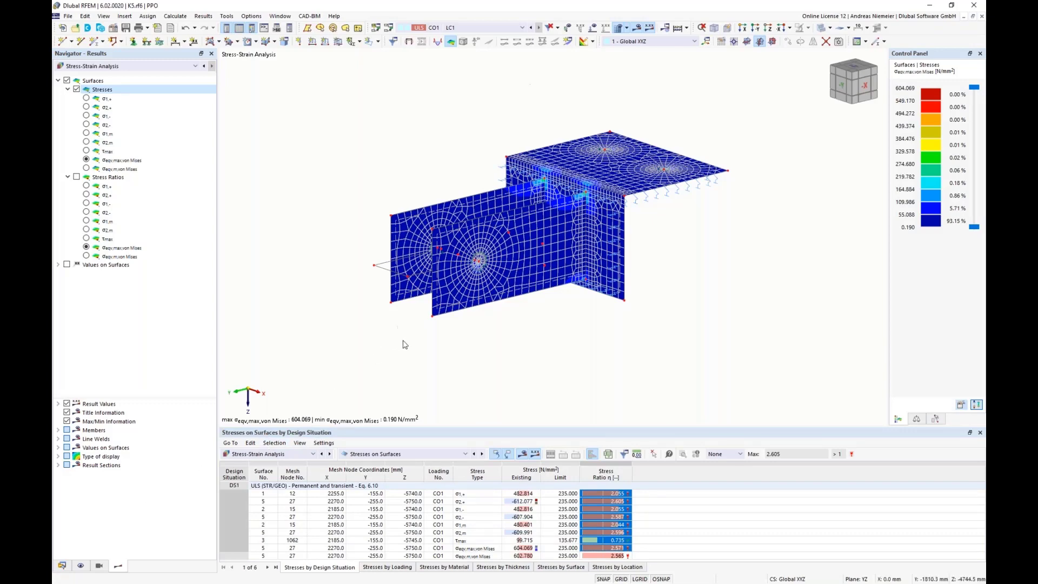
- Scale the surface stress result colors by limits, with the upper limit set to 235 N/mm²
{"action": "left_click", "coordinate": [962, 407]}
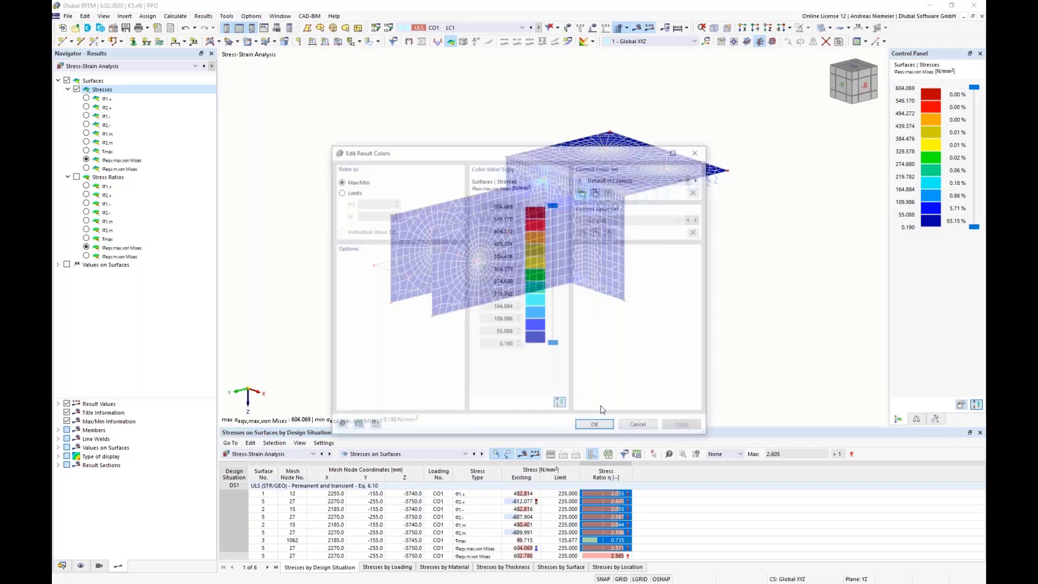
{"action": "left_click", "coordinate": [340, 193]}
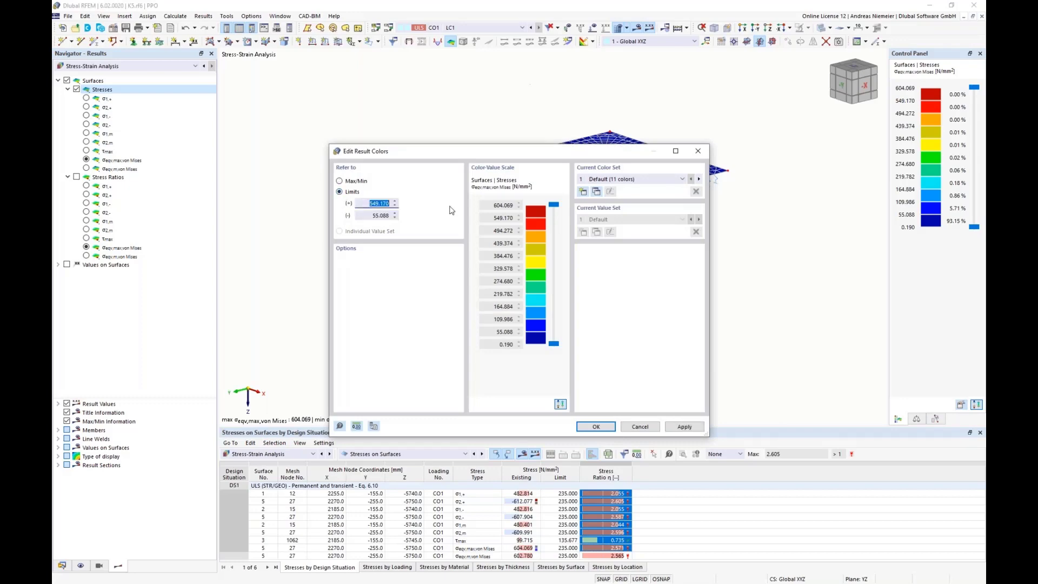
{"action": "type", "text": "235"}
{"action": "left_click", "coordinate": [596, 426]}
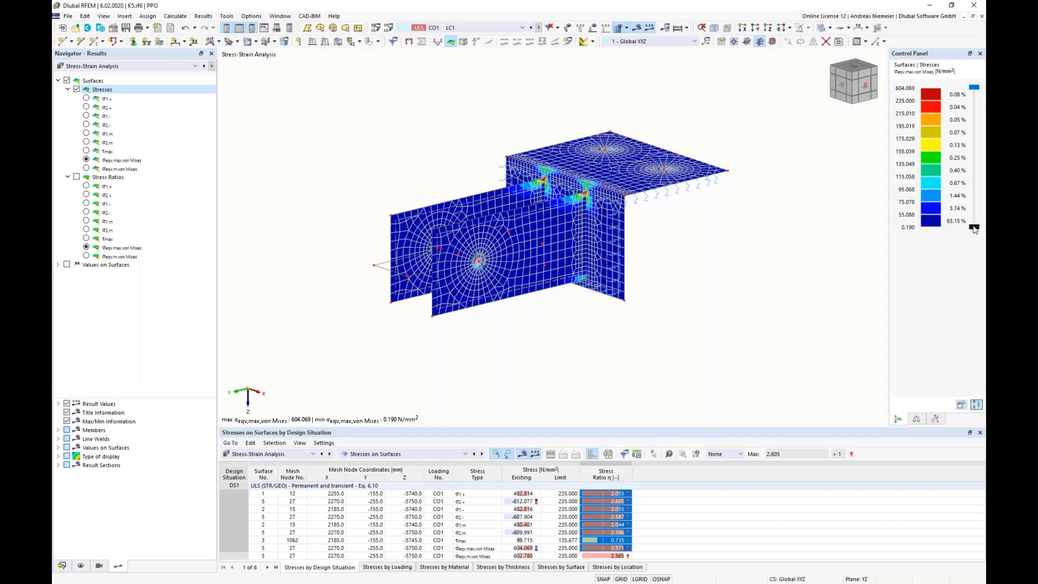
- Isolate the surface stresses above 235 N/mm² with the color scale, examine where they occur, and restore the full color range
{"action": "left_click_drag", "start_coordinate": [975, 230], "coordinate": [977, 105]}
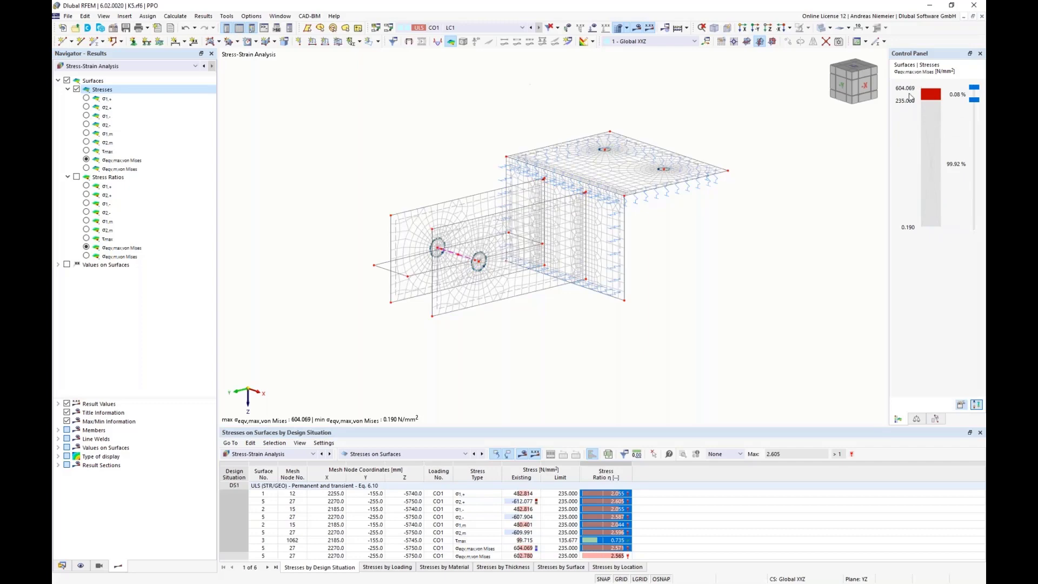
{"action": "scroll", "coordinate": [506, 256], "scroll_direction": "up", "scroll_amount": 1}
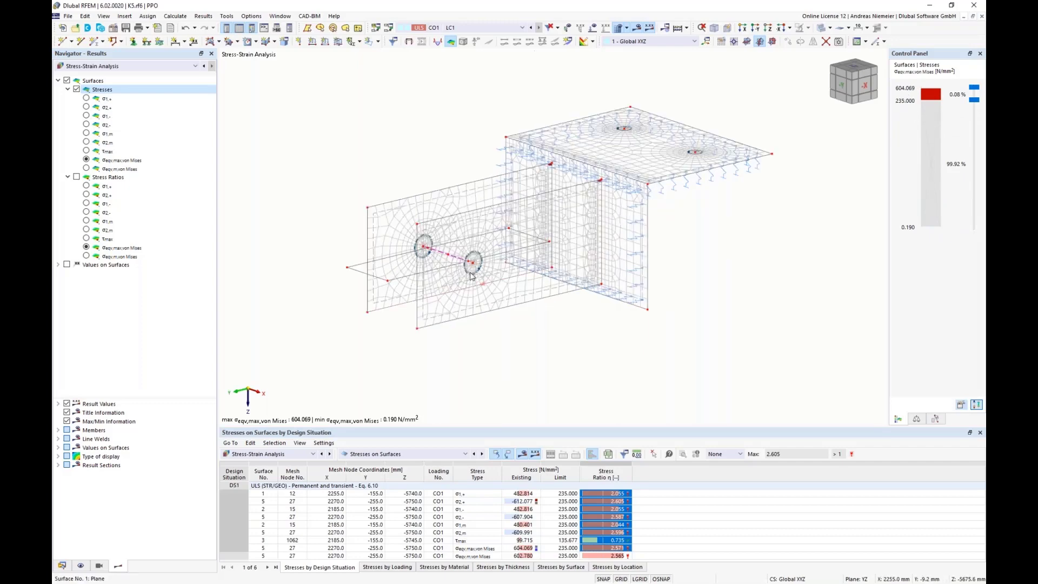
{"action": "scroll", "coordinate": [470, 276], "scroll_direction": "up", "scroll_amount": 5}
{"action": "scroll", "coordinate": [485, 250], "scroll_direction": "down", "scroll_amount": 6}
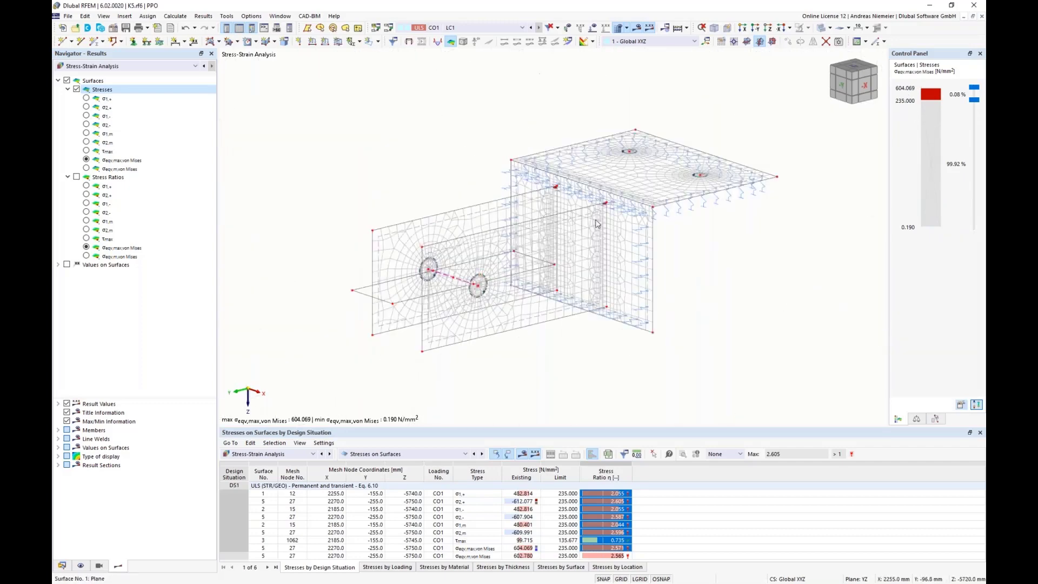
{"action": "scroll", "coordinate": [595, 210], "scroll_direction": "up", "scroll_amount": 6}
{"action": "scroll", "coordinate": [594, 210], "scroll_direction": "down", "scroll_amount": 4}
{"action": "scroll", "coordinate": [736, 169], "scroll_direction": "up", "scroll_amount": 5}
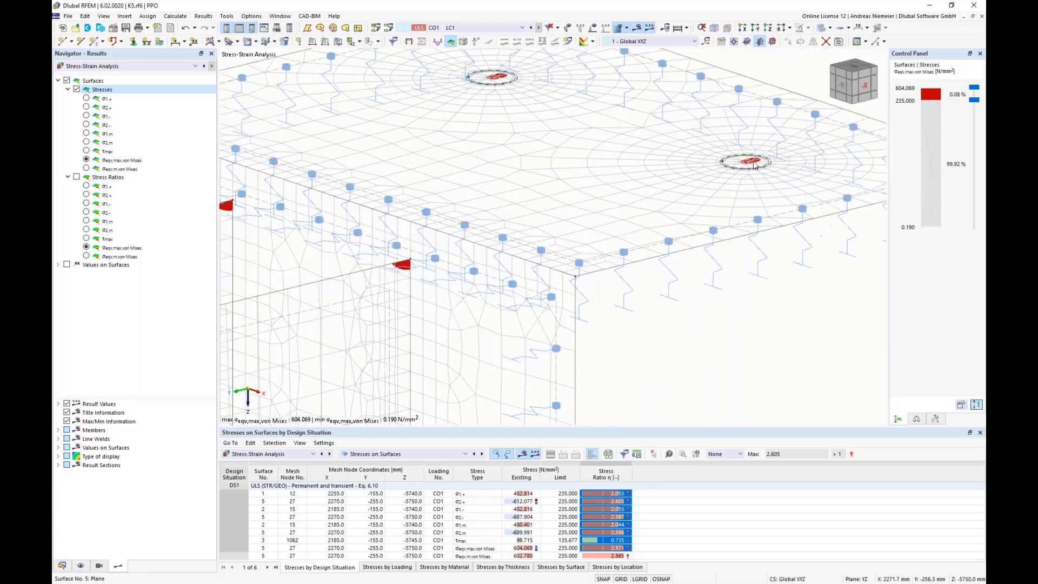
{"action": "scroll", "coordinate": [754, 181], "scroll_direction": "down", "scroll_amount": 4}
{"action": "scroll", "coordinate": [480, 366], "scroll_direction": "down", "scroll_amount": 3}
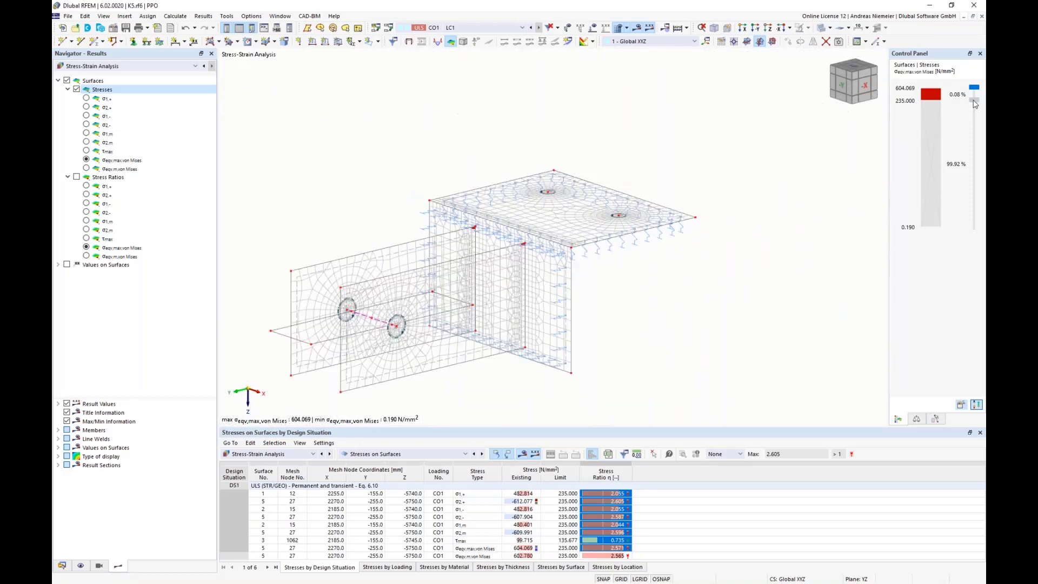
{"action": "left_click_drag", "start_coordinate": [973, 100], "coordinate": [976, 230]}
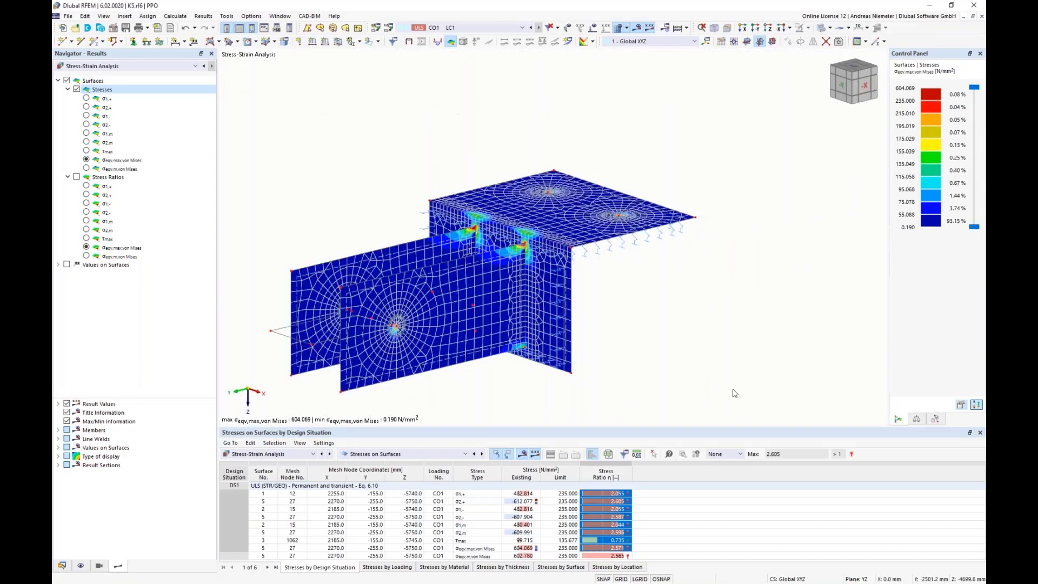
- Restrict the displayed surfaces to those with the Standard stiffness type
{"action": "left_click", "coordinate": [81, 566]}
{"action": "scroll", "coordinate": [135, 411], "scroll_direction": "down", "scroll_amount": 10}
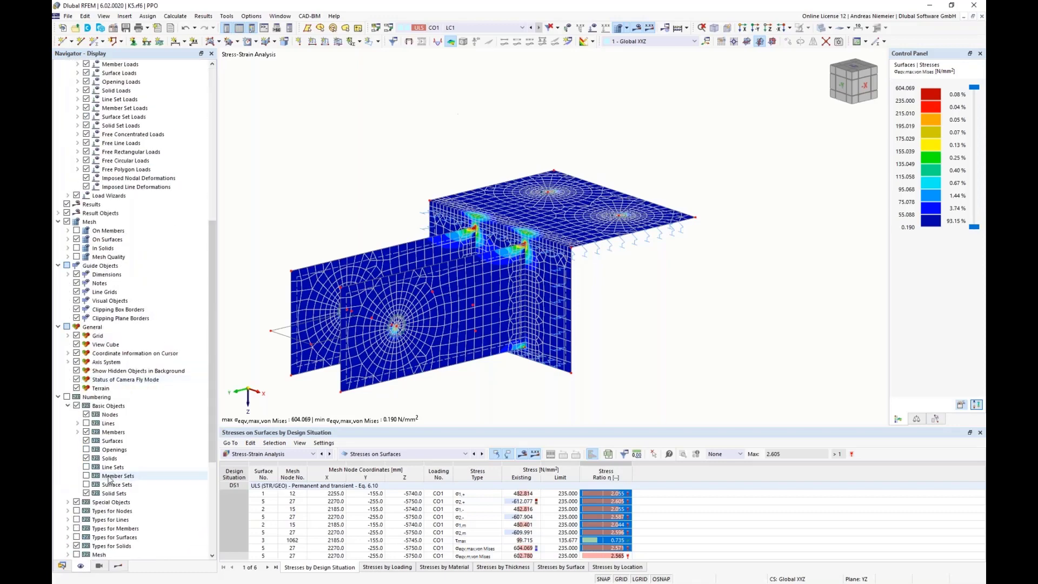
{"action": "left_click", "coordinate": [100, 566]}
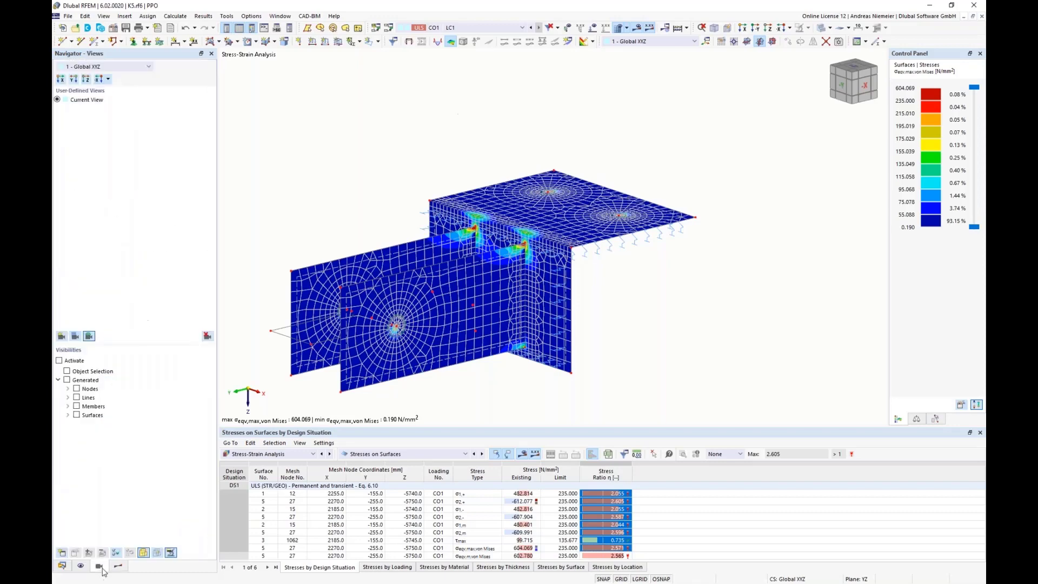
{"action": "left_click", "coordinate": [68, 415]}
{"action": "left_click", "coordinate": [77, 432]}
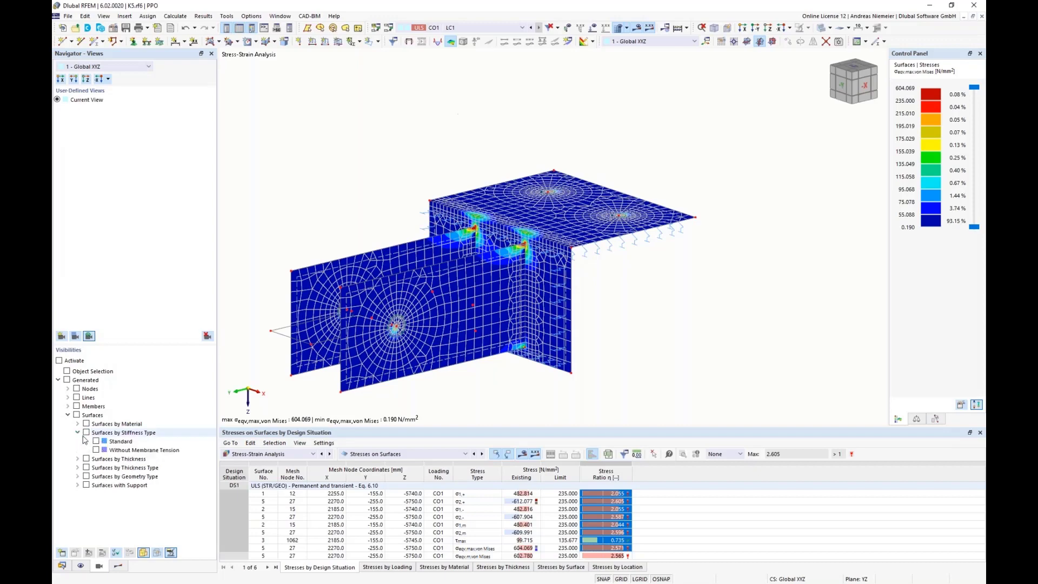
{"action": "left_click", "coordinate": [96, 442]}
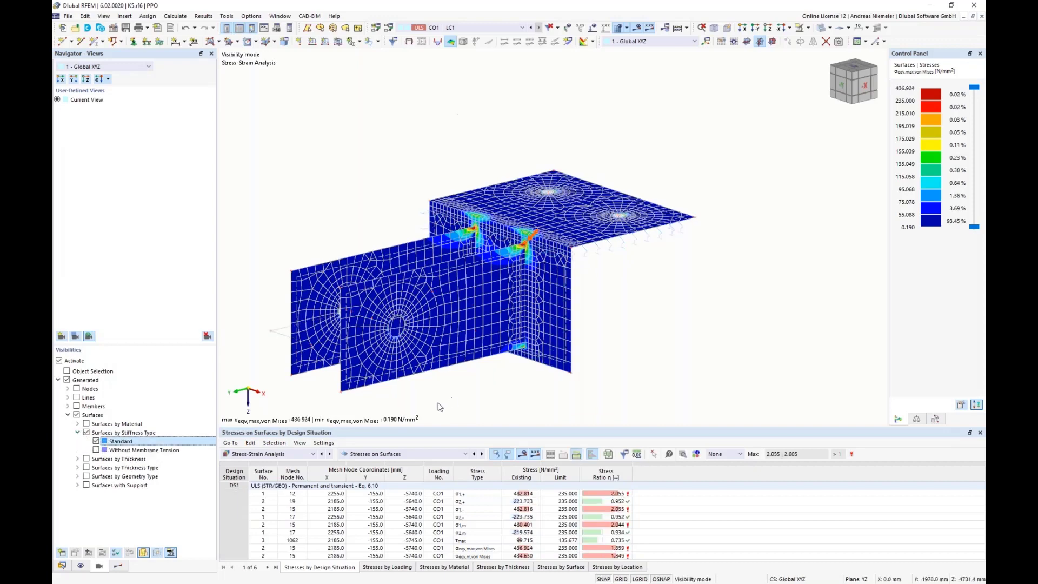
- Examine the von Mises stress concentrations where the two vertical plates meet the angle and around the bolt holes
{"action": "middle_click_drag", "start_coordinate": [443, 402], "coordinate": [476, 385], "text": "ctrl"}
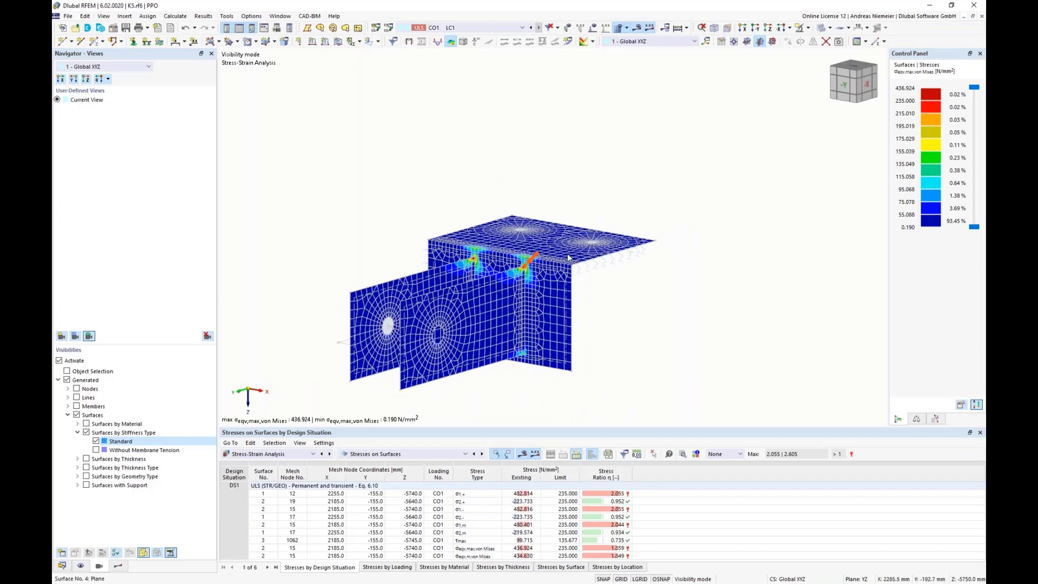
{"action": "middle_click_drag", "start_coordinate": [663, 324], "coordinate": [687, 327]}
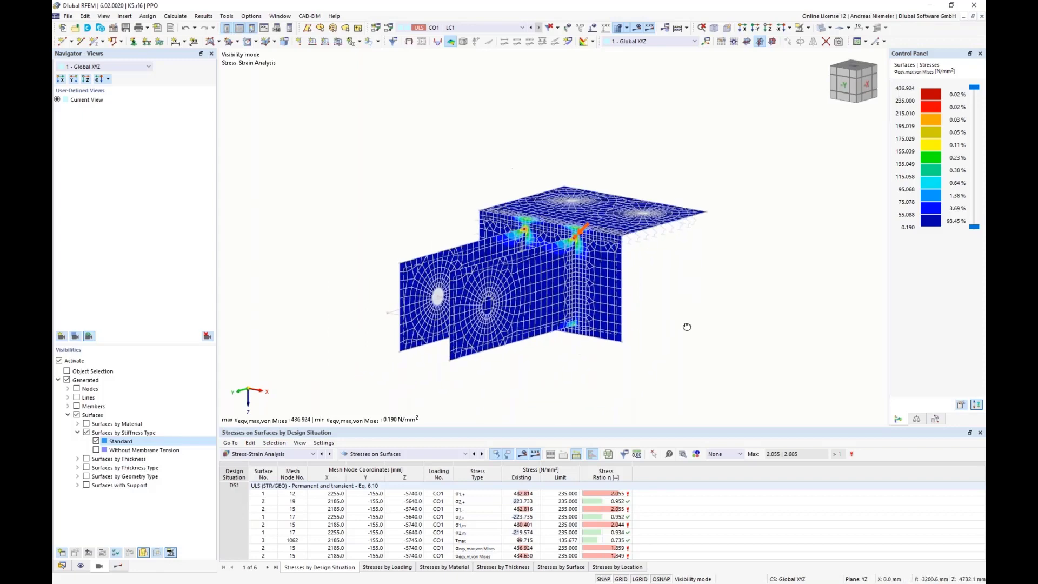
{"action": "scroll", "coordinate": [686, 327], "scroll_direction": "up", "scroll_amount": 8}
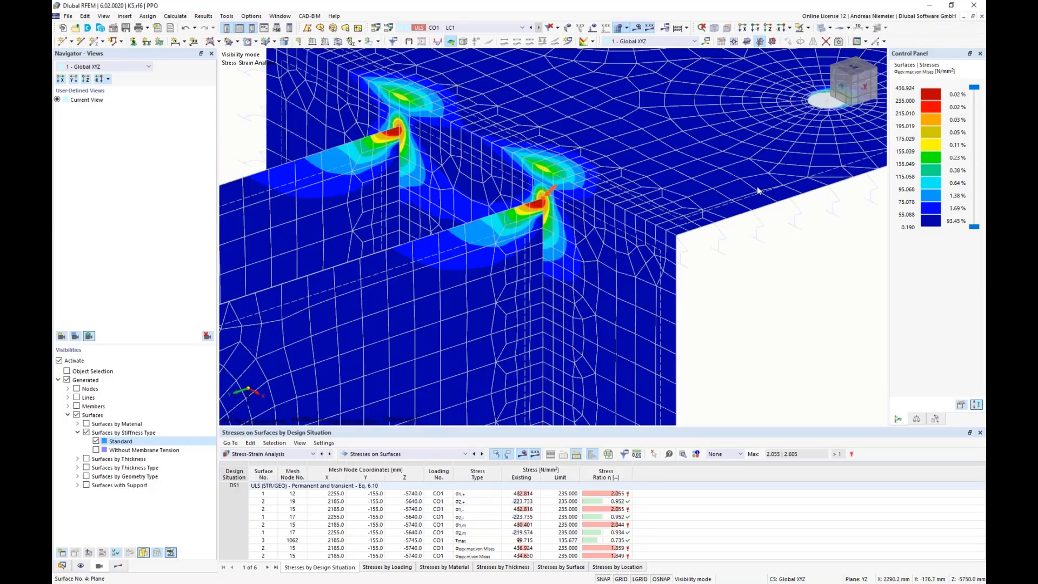
{"action": "scroll", "coordinate": [758, 190], "scroll_direction": "down", "scroll_amount": 5}
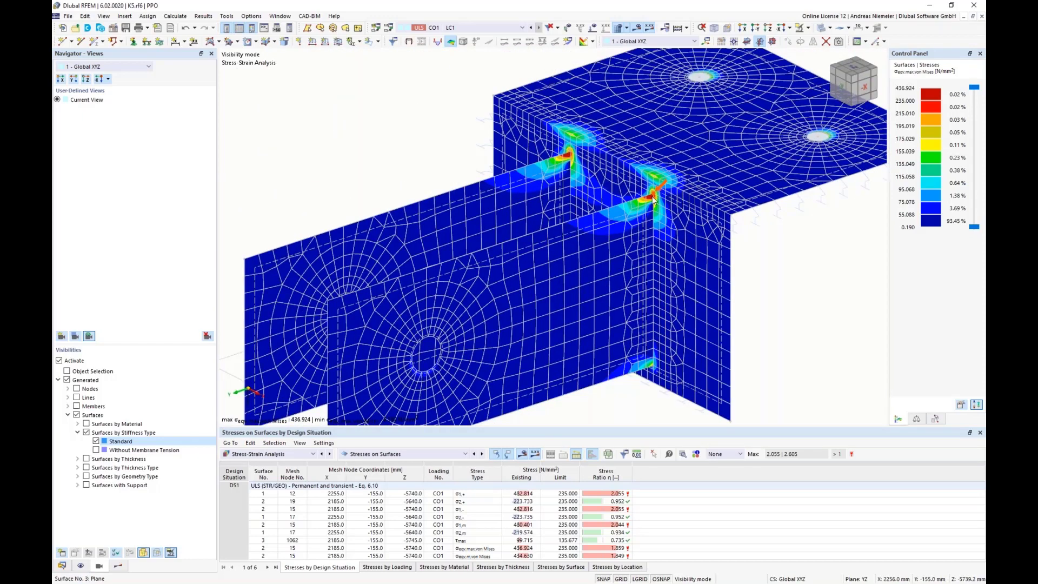
{"action": "scroll", "coordinate": [660, 193], "scroll_direction": "down", "scroll_amount": 3}
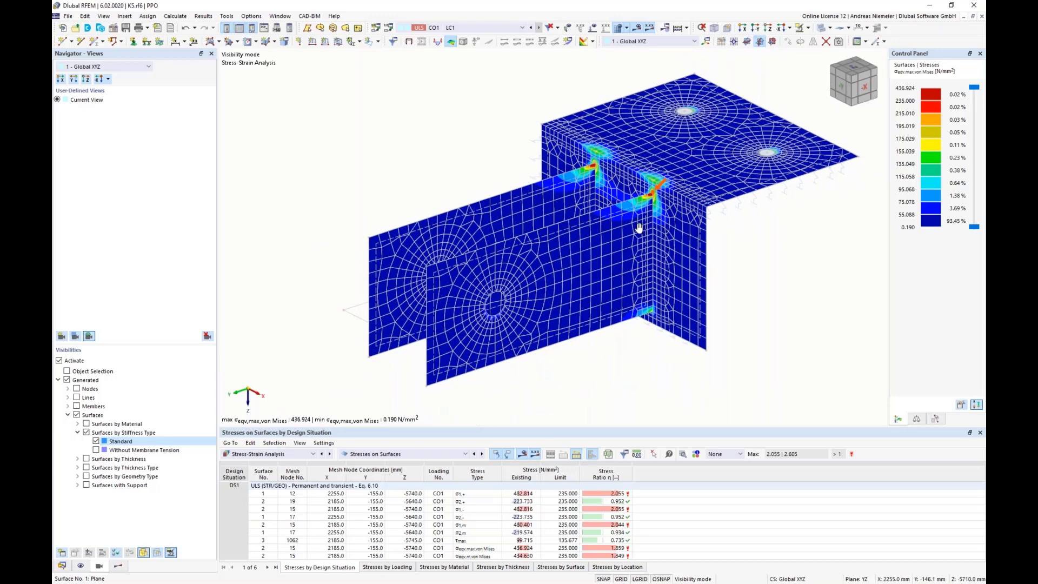
{"action": "middle_click_drag", "start_coordinate": [639, 227], "coordinate": [622, 210], "text": "ctrl"}
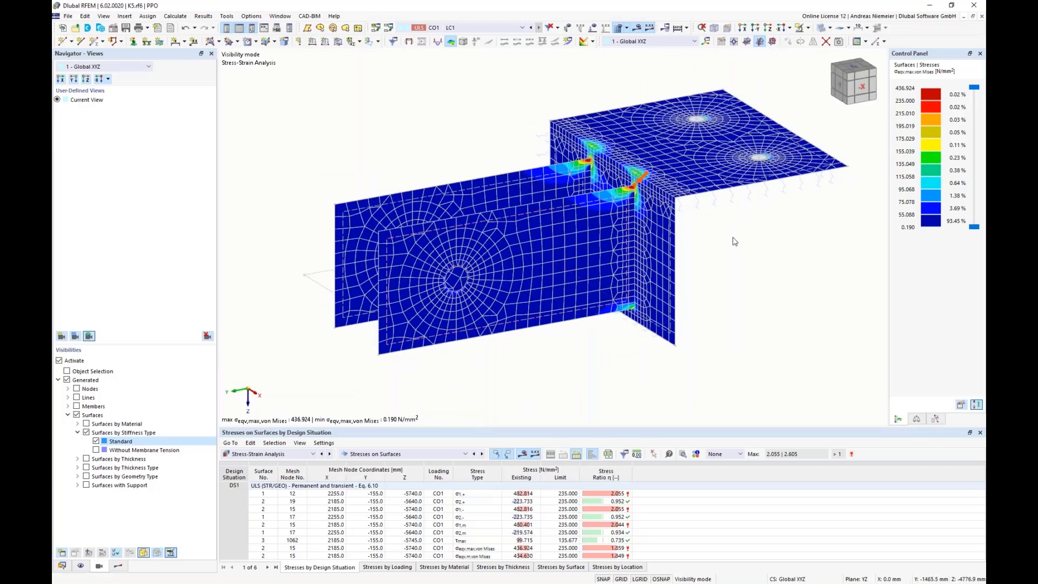
{"action": "middle_click_drag", "start_coordinate": [725, 236], "coordinate": [725, 256], "text": "ctrl"}
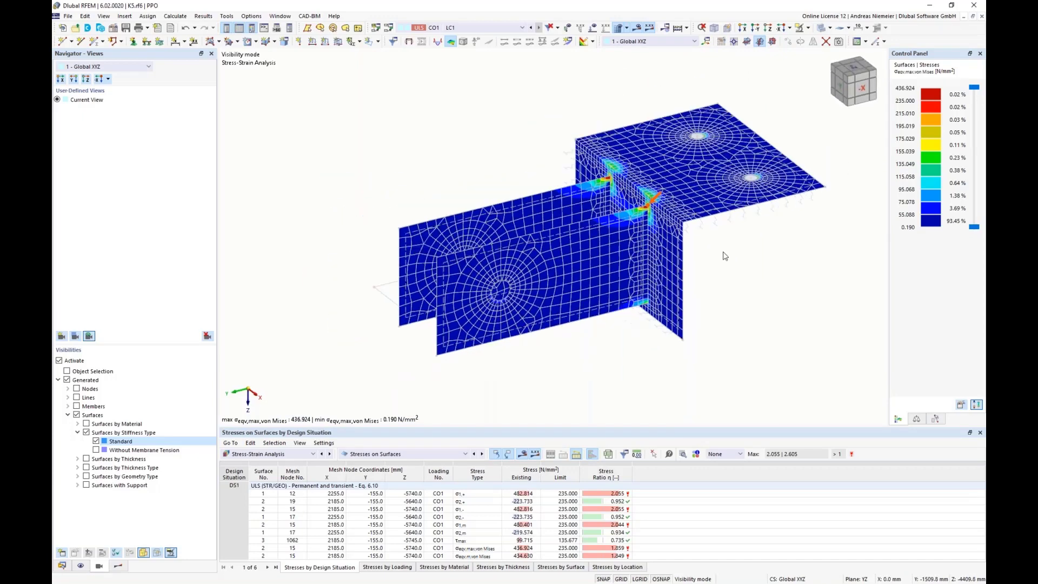
{"action": "scroll", "coordinate": [726, 256], "scroll_direction": "up", "scroll_amount": 1}
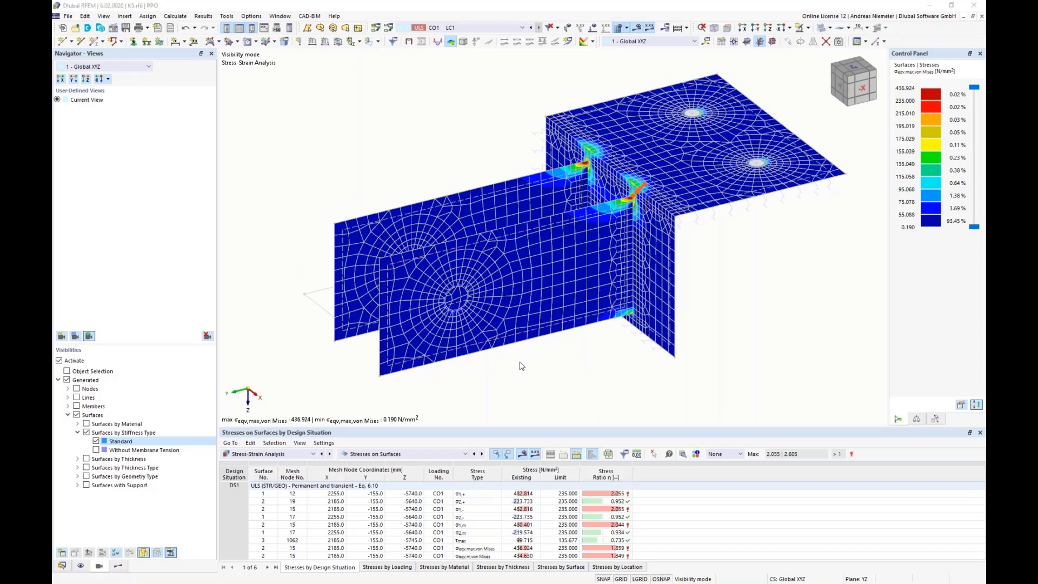
- Activate the Nonlinear Material Behavior add-on and assign the Isotropic | Nonlinear Elastic (Surfaces/Solids) model to material 2, S235
{"action": "left_click", "coordinate": [362, 108]}
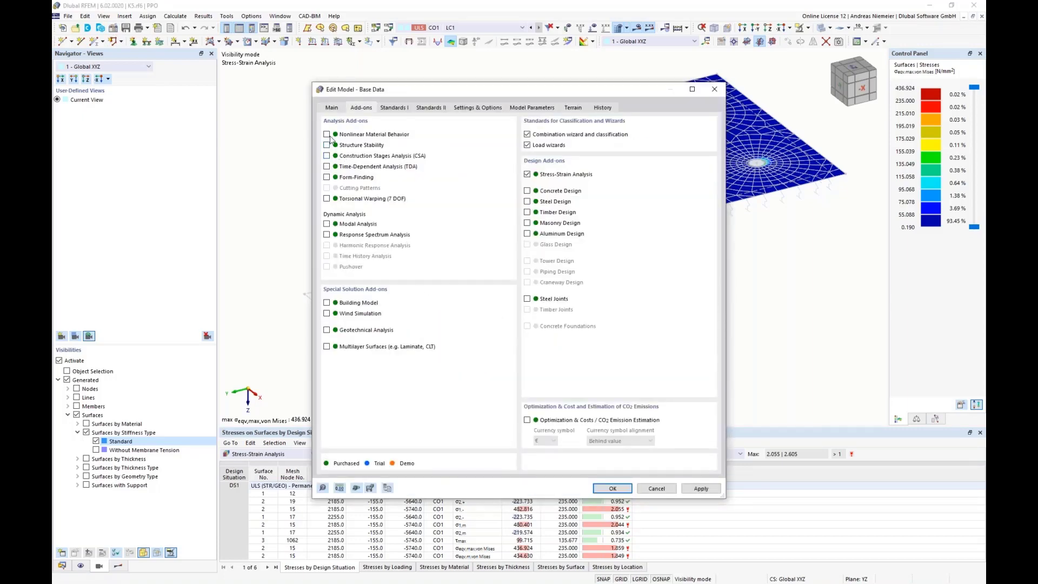
{"action": "left_click", "coordinate": [614, 487]}
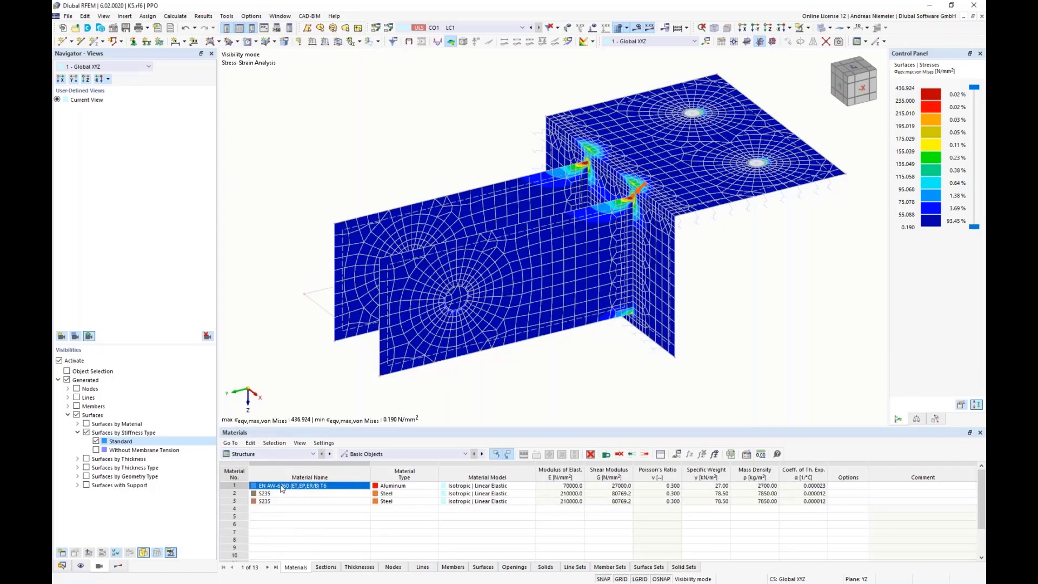
{"action": "double_click", "coordinate": [299, 494]}
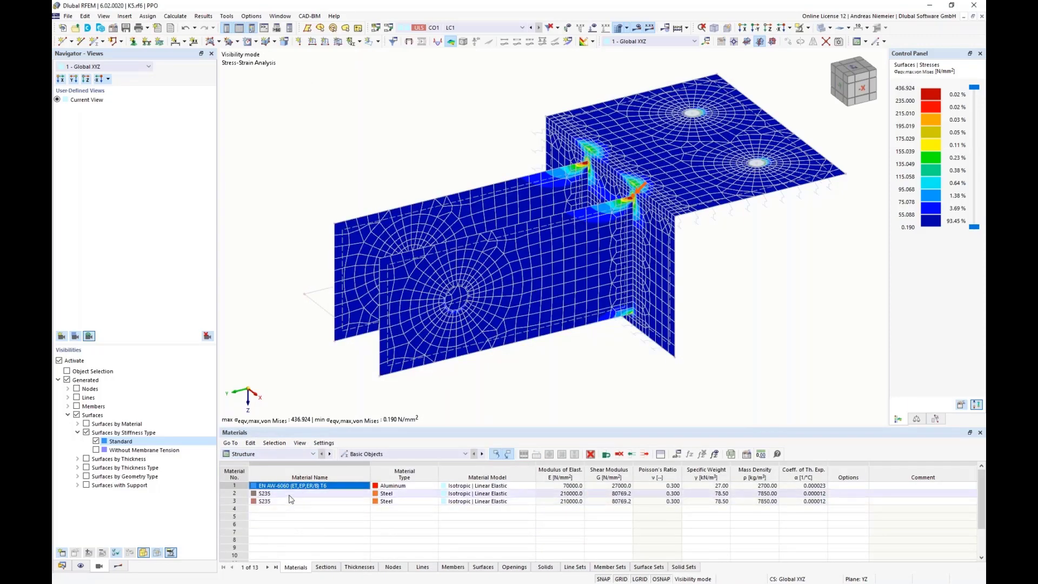
{"action": "left_click", "coordinate": [503, 494]}
{"action": "left_click", "coordinate": [531, 493]}
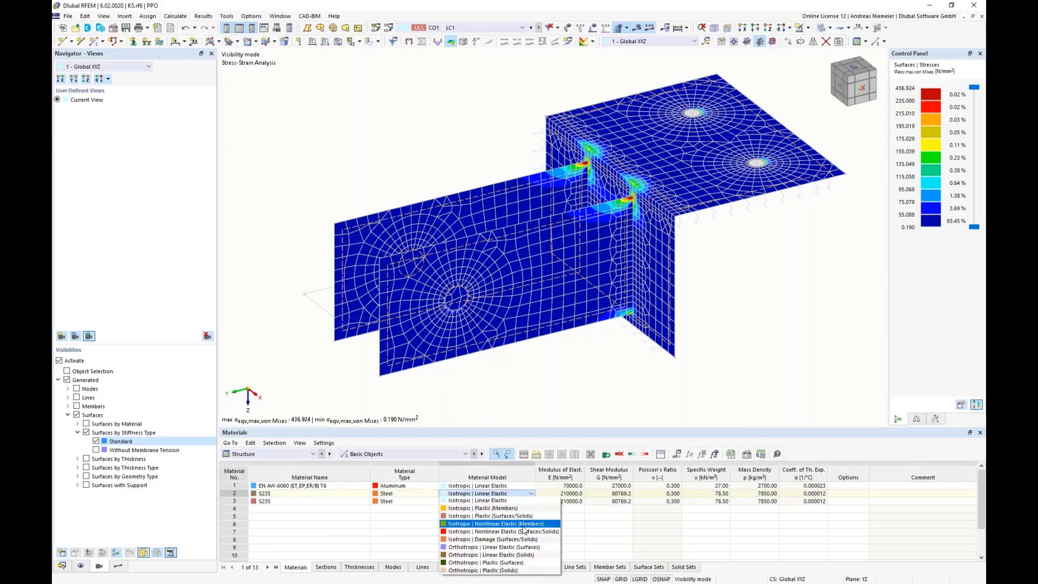
{"action": "left_click", "coordinate": [502, 532]}
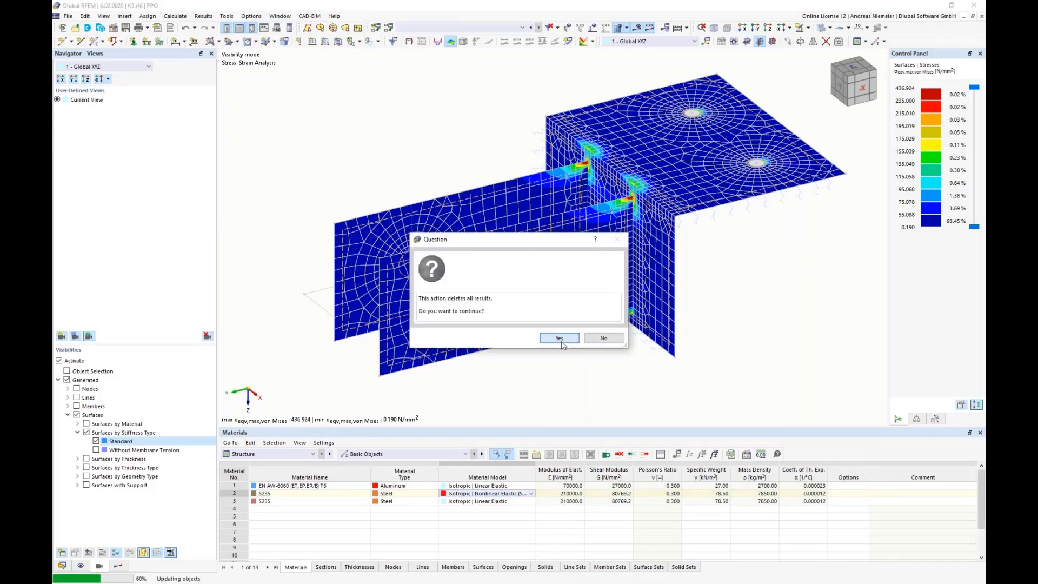
{"action": "left_click", "coordinate": [560, 338]}
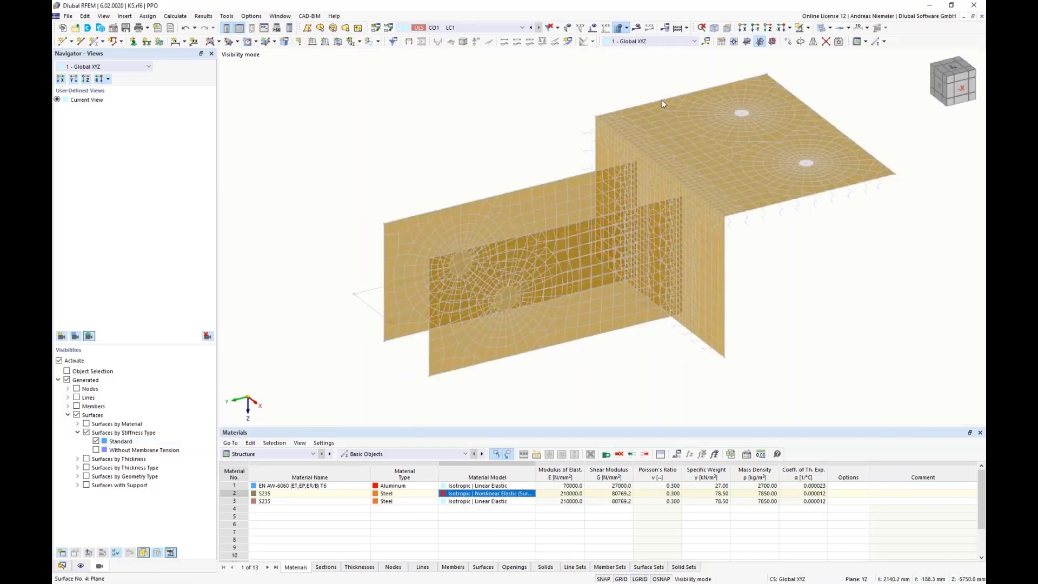
- Recalculate the Stress-Strain Analysis and enable Strain analysis in its global settings, accepting the deletion of results
{"action": "left_click", "coordinate": [705, 42]}
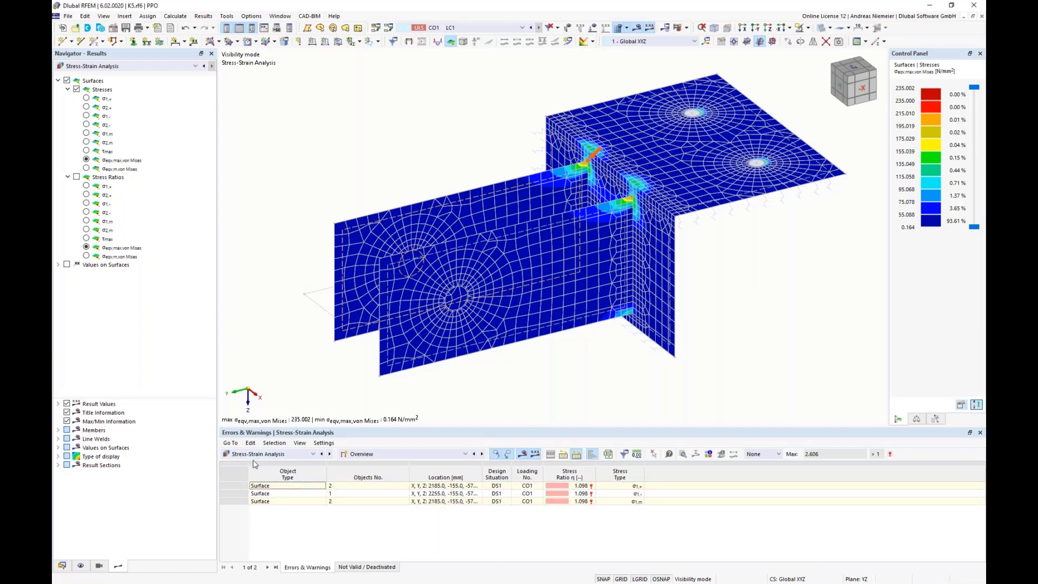
{"action": "left_click", "coordinate": [403, 454]}
{"action": "left_click", "coordinate": [363, 463]}
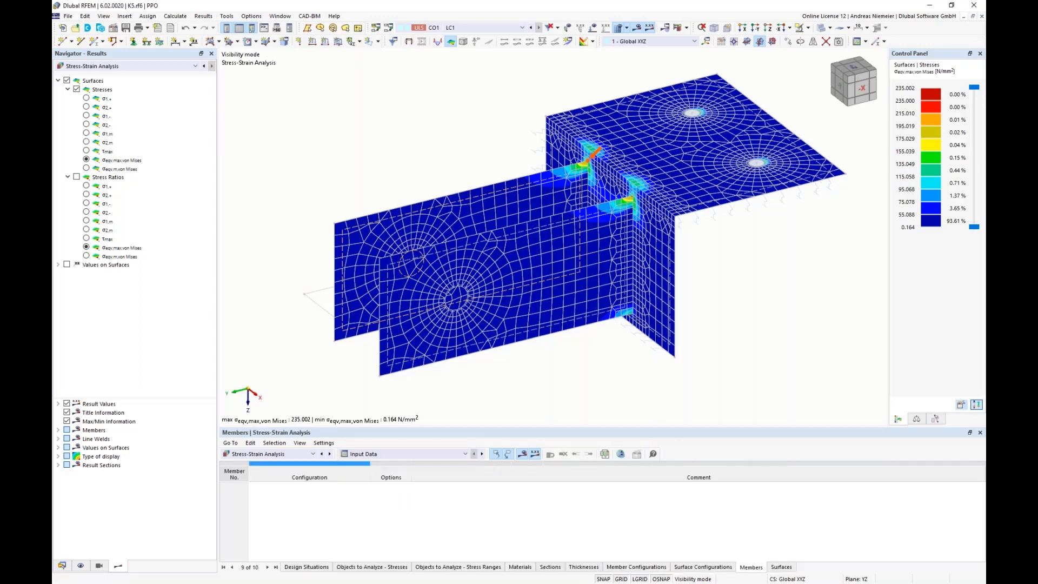
{"action": "left_click", "coordinate": [621, 454]}
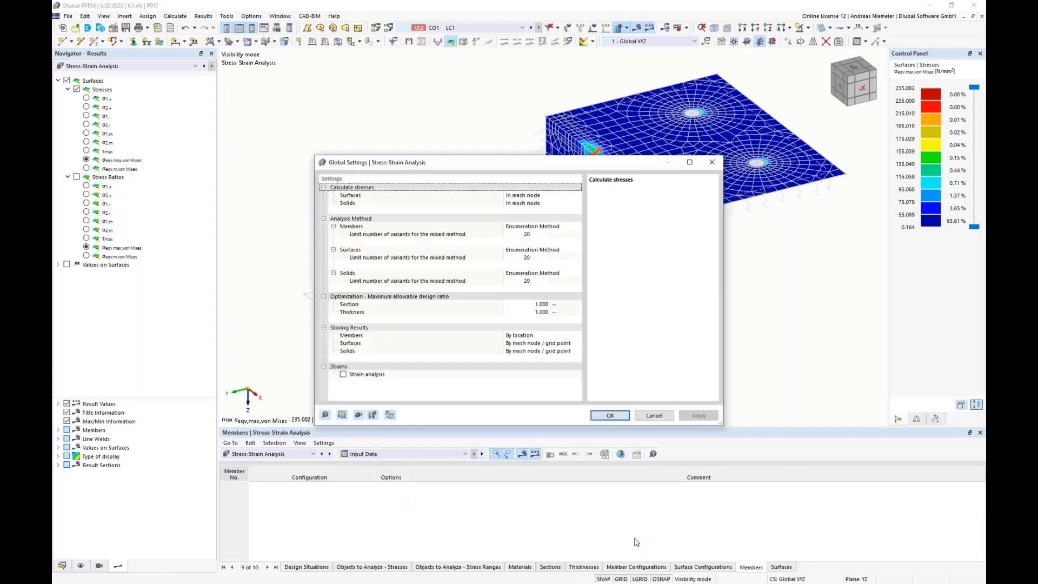
{"action": "left_click", "coordinate": [343, 374]}
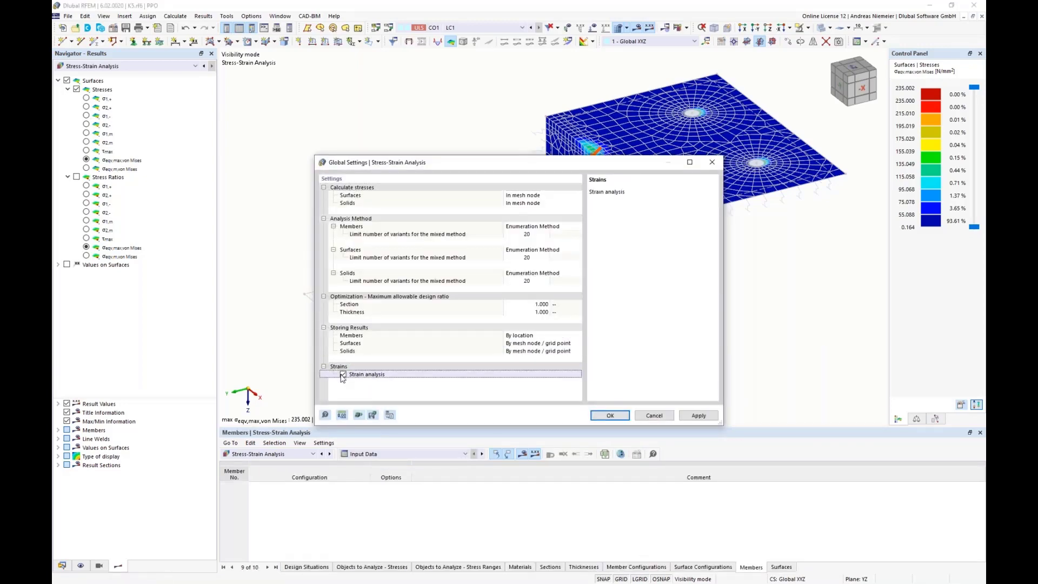
{"action": "left_click", "coordinate": [613, 417]}
{"action": "left_click", "coordinate": [560, 340]}
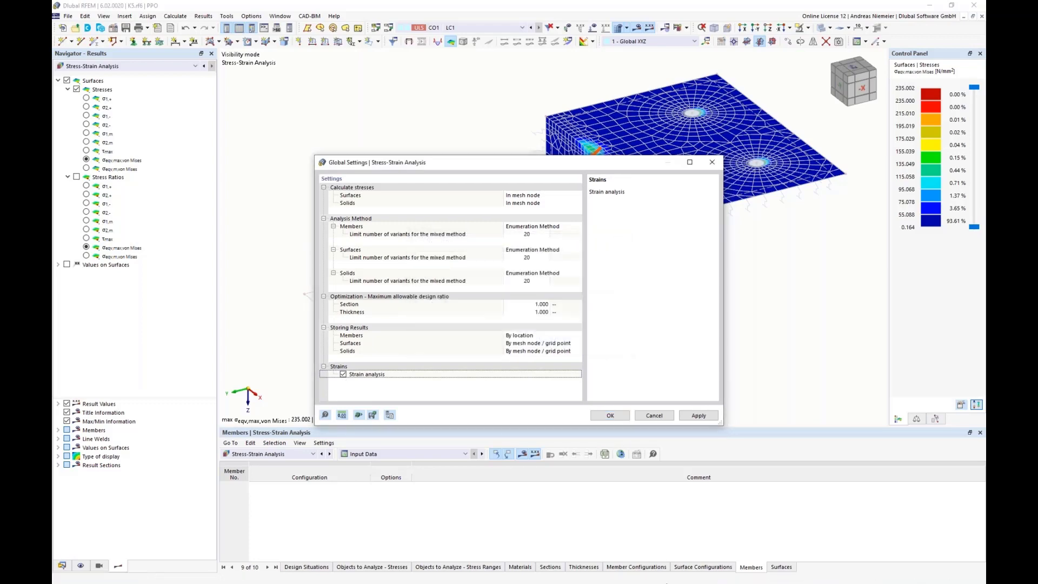
- Deselect all stress types to calculate in the Default surface configuration of the Stress-Strain Analysis
{"action": "left_click", "coordinate": [697, 567]}
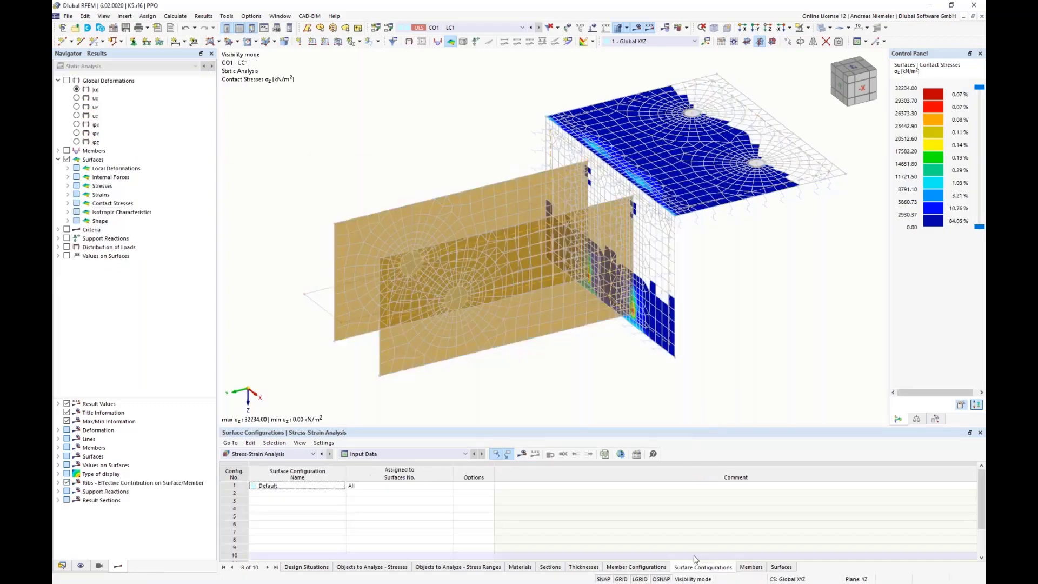
{"action": "left_click", "coordinate": [637, 454]}
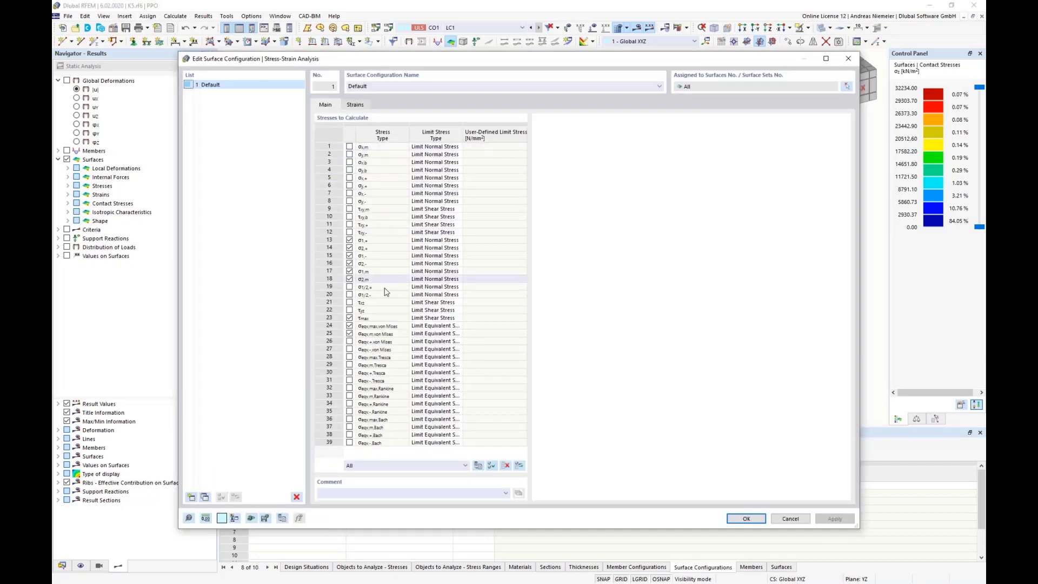
{"action": "left_click", "coordinate": [506, 467]}
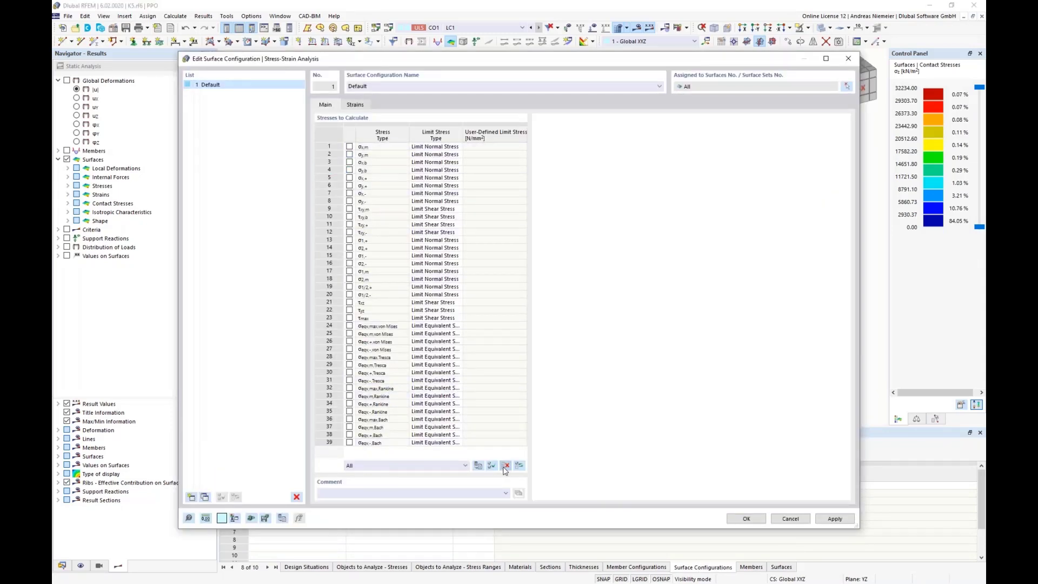
- Limit the Default surface configuration to the σeqv,max,von Mises stress and the εMises strain
{"action": "left_click", "coordinate": [349, 326]}
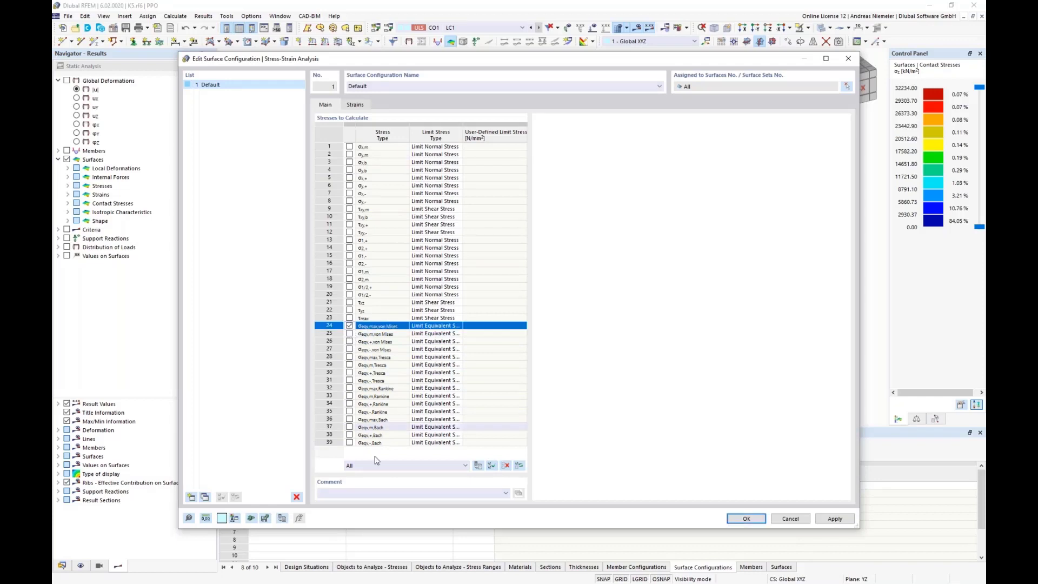
{"action": "left_click", "coordinate": [351, 104]}
{"action": "left_click", "coordinate": [505, 493]}
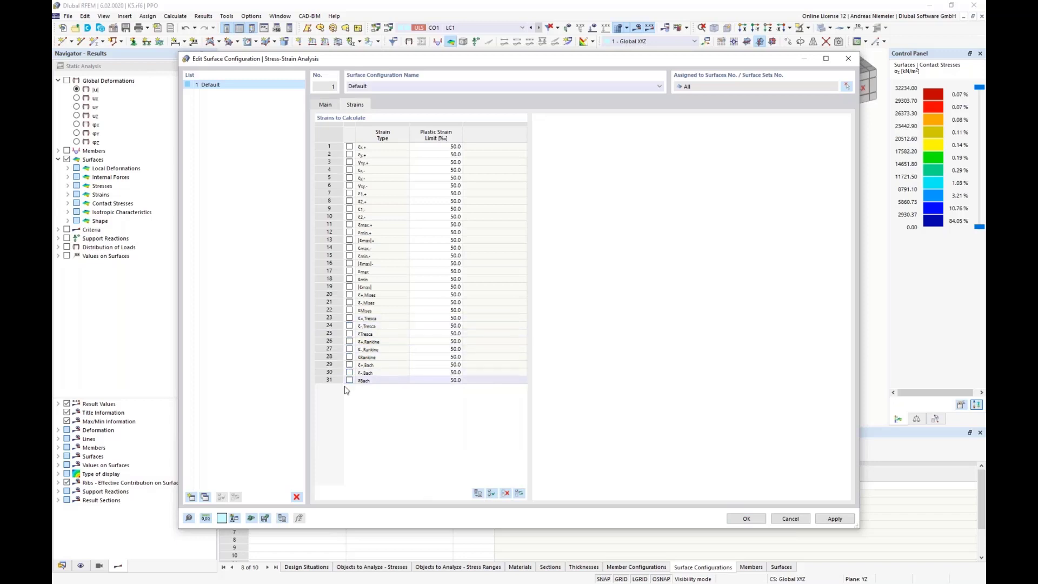
{"action": "left_click", "coordinate": [349, 311]}
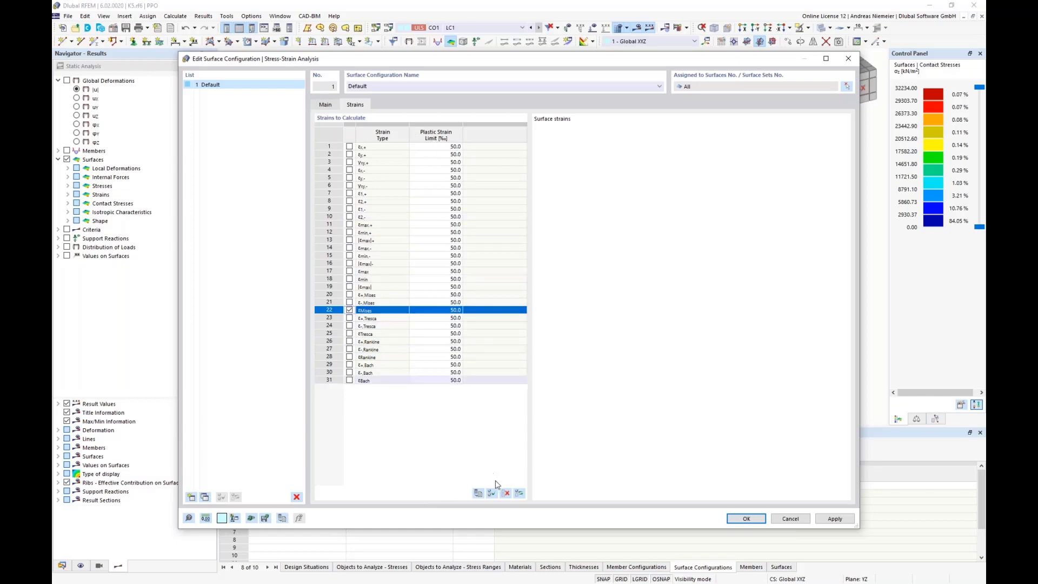
{"action": "left_click", "coordinate": [747, 519]}
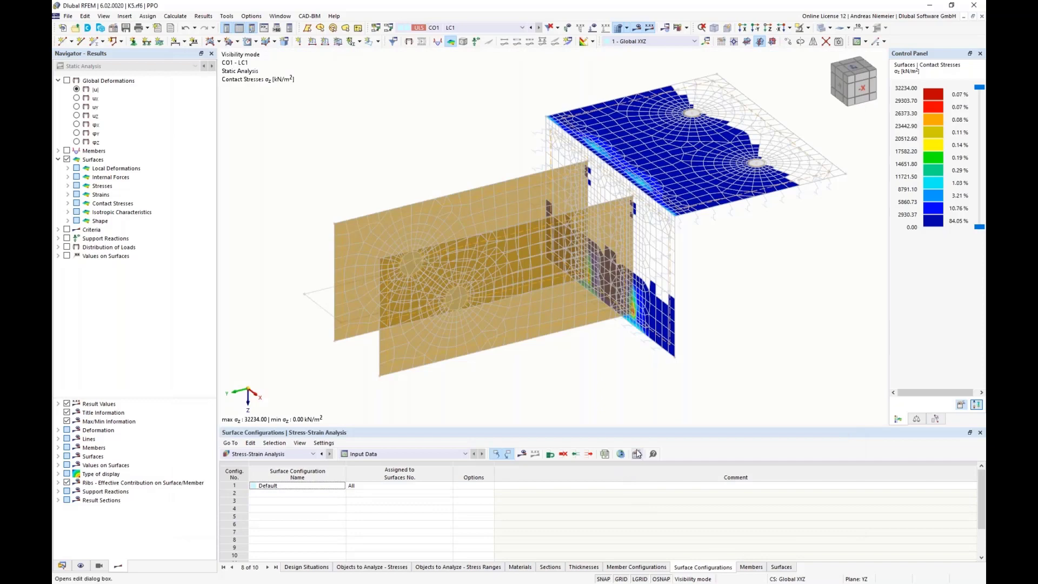
- Calculate the Stress-Strain Analysis and display the surface strains instead of the stresses
{"action": "left_click", "coordinate": [522, 454]}
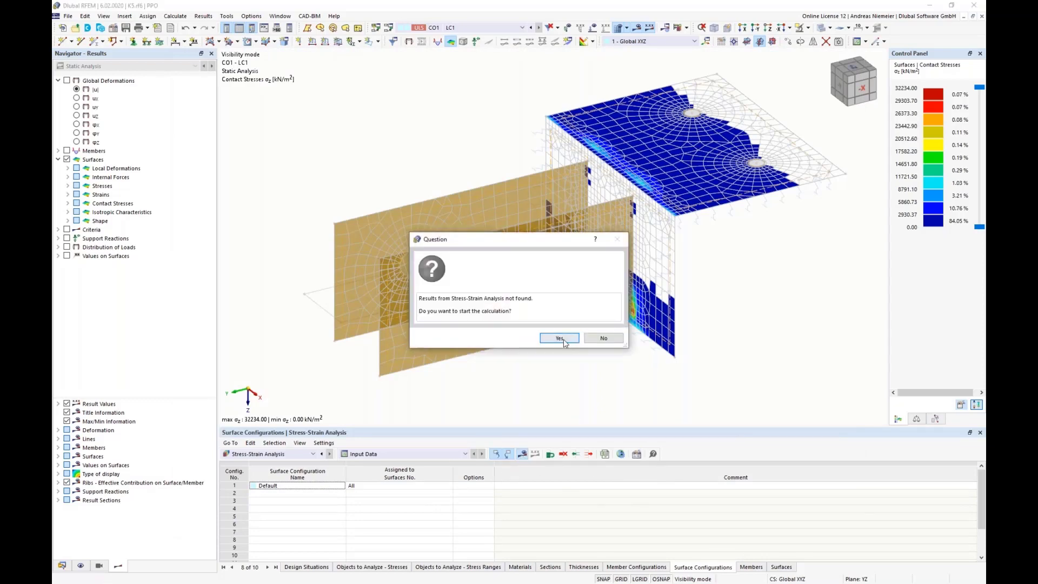
{"action": "key", "text": "Return"}
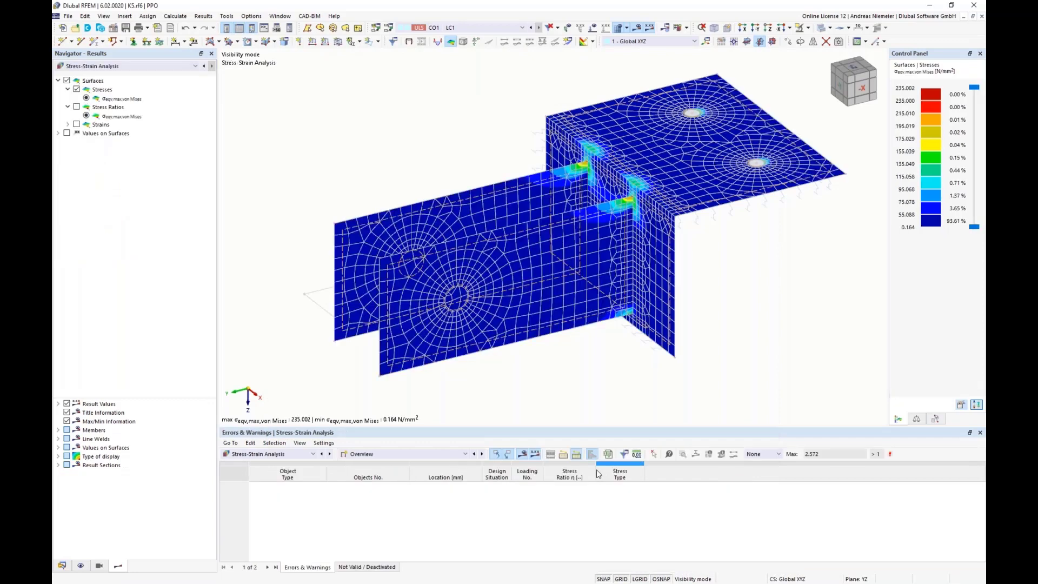
{"action": "left_click", "coordinate": [102, 90]}
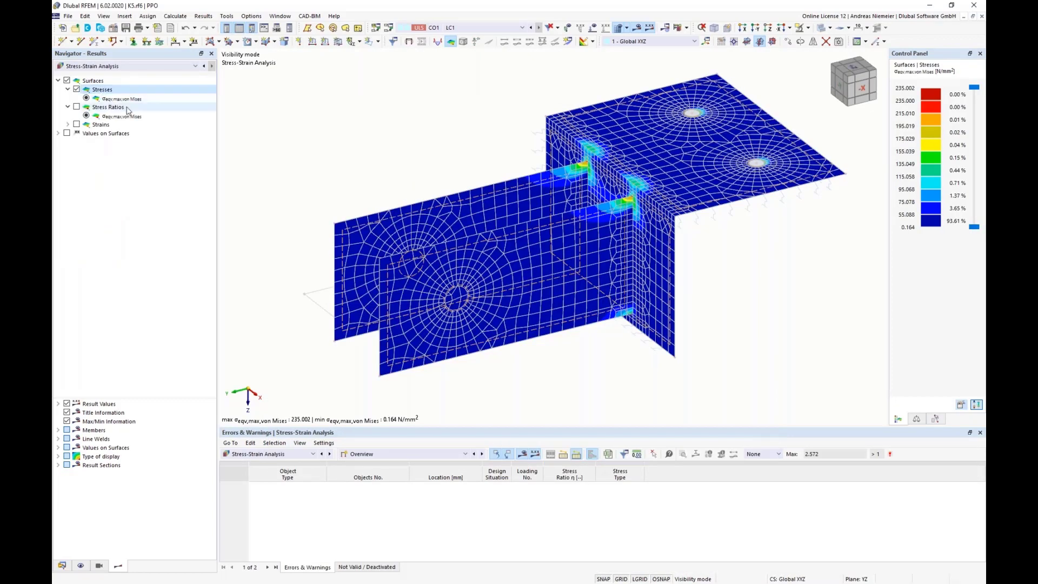
{"action": "left_click", "coordinate": [128, 109]}
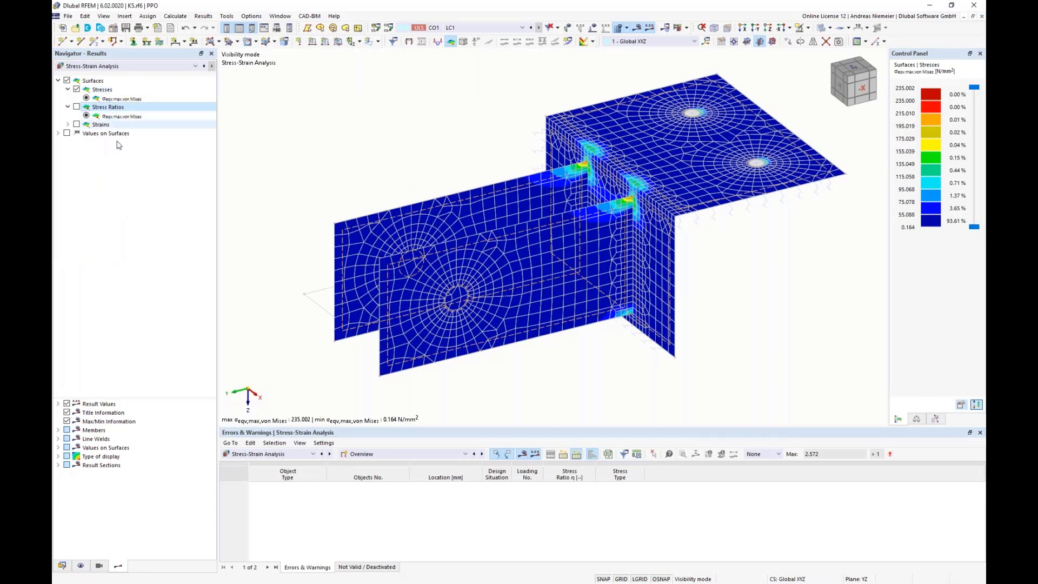
{"action": "left_click", "coordinate": [77, 125]}
- Examine the von Mises strains around the bolt holes and where the two vertical plates meet the angle, from both sides
{"action": "scroll", "coordinate": [645, 363], "scroll_direction": "up", "scroll_amount": 1}
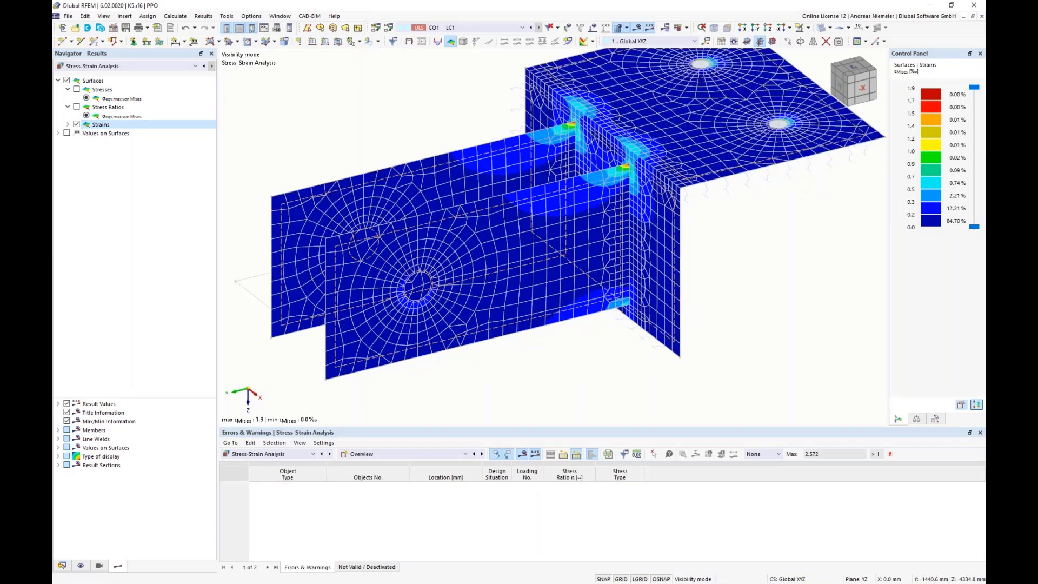
{"action": "middle_click_drag", "start_coordinate": [649, 364], "coordinate": [612, 358], "text": "ctrl"}
{"action": "middle_click_drag", "start_coordinate": [756, 274], "coordinate": [788, 301]}
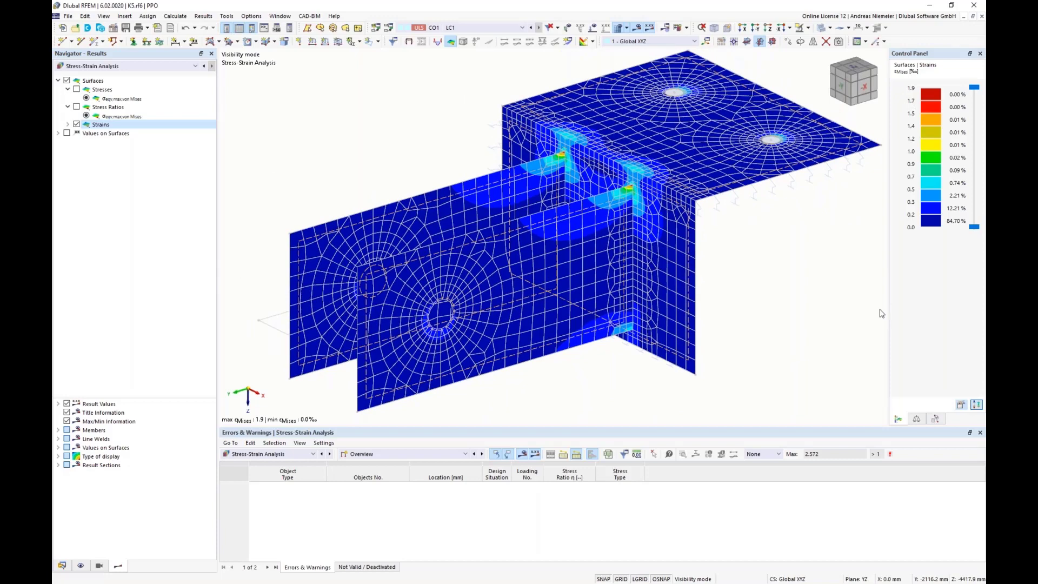
{"action": "middle_click_drag", "start_coordinate": [542, 377], "coordinate": [531, 381]}
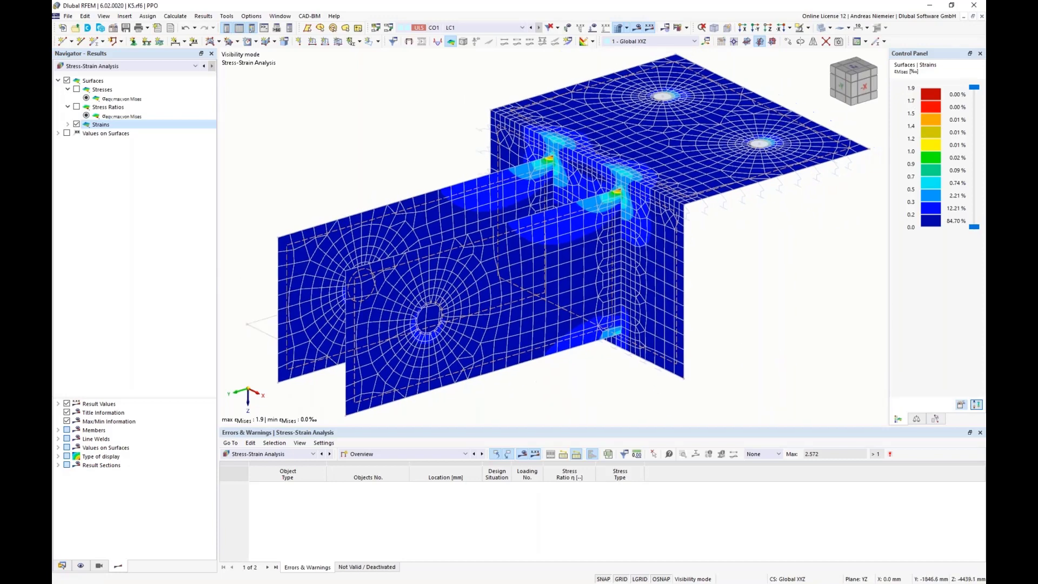
{"action": "scroll", "coordinate": [562, 414], "scroll_direction": "up", "scroll_amount": 2}
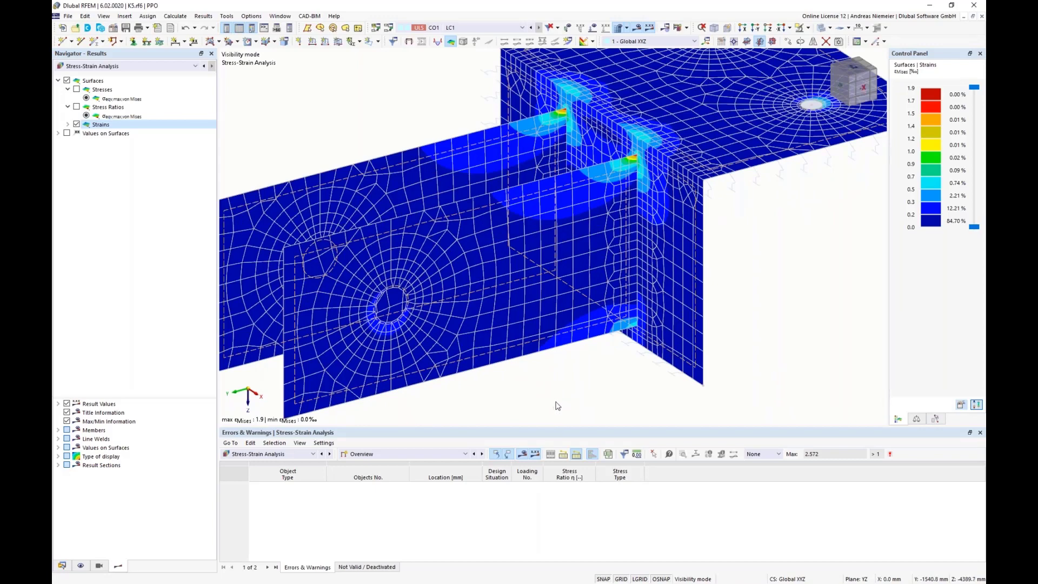
{"action": "scroll", "coordinate": [557, 406], "scroll_direction": "down", "scroll_amount": 3}
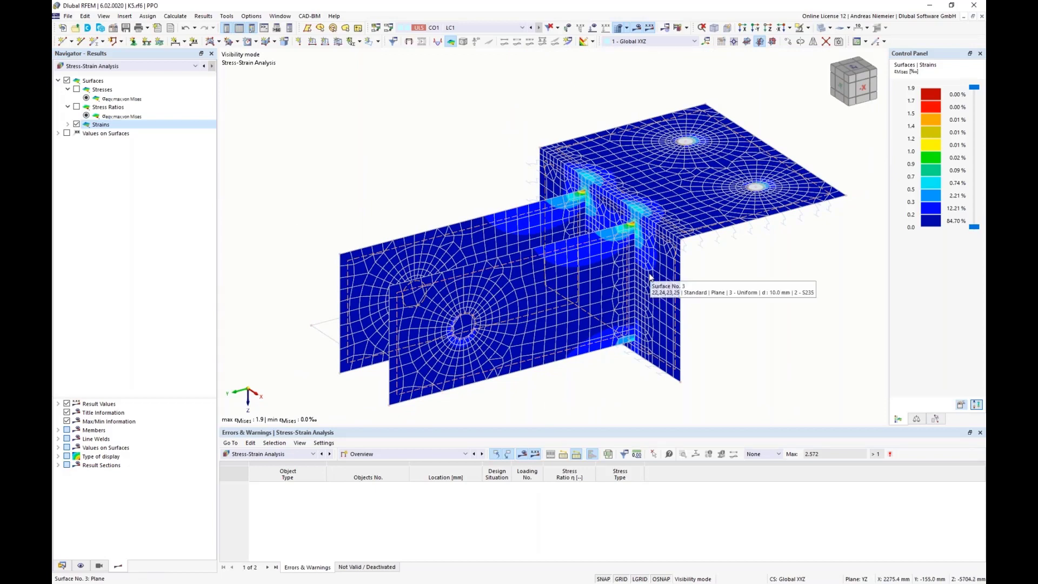
{"action": "middle_click_drag", "start_coordinate": [399, 210], "coordinate": [590, 227]}
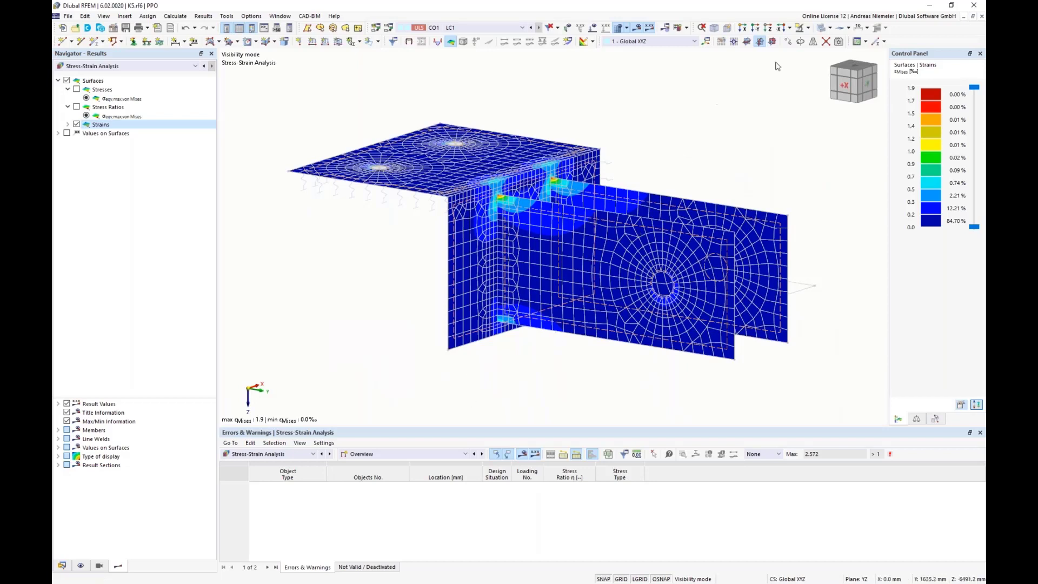
- Cancel the visibility mode so all objects are shown, and turn off the results display on the model
{"action": "left_click", "coordinate": [803, 27]}
{"action": "left_click", "coordinate": [811, 93]}
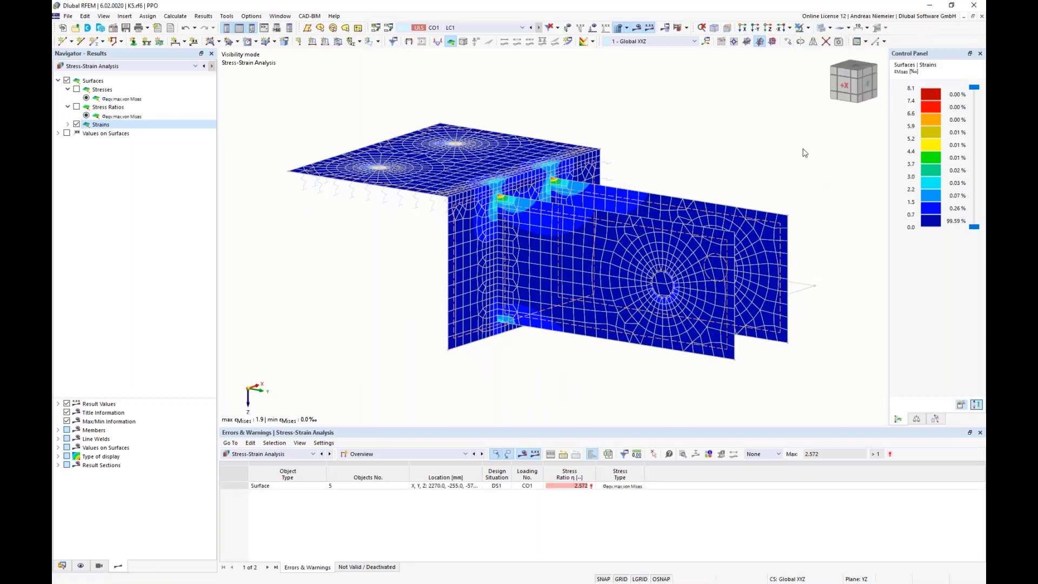
{"action": "left_click", "coordinate": [63, 568]}
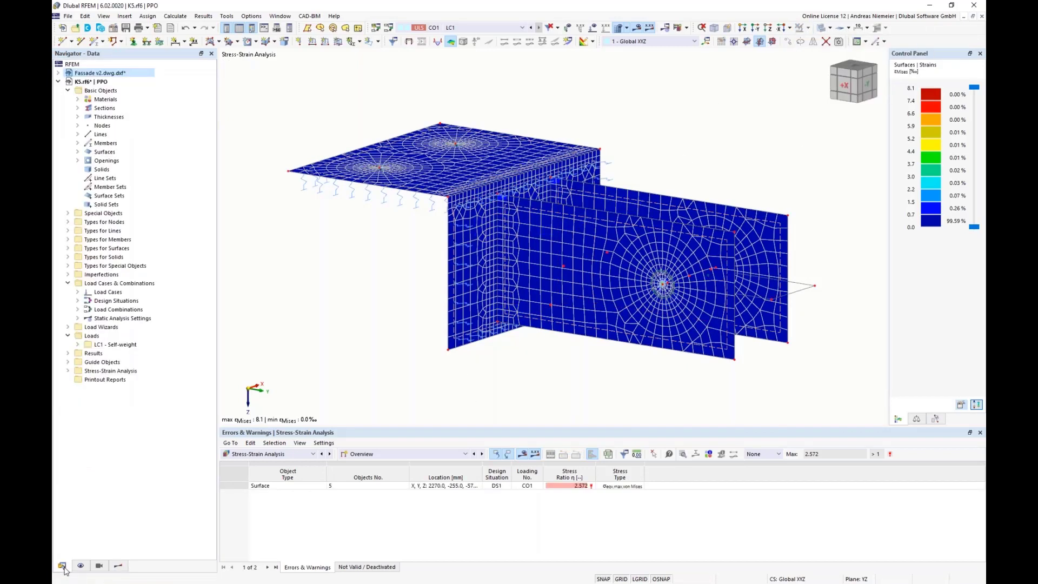
{"action": "left_click", "coordinate": [637, 30]}
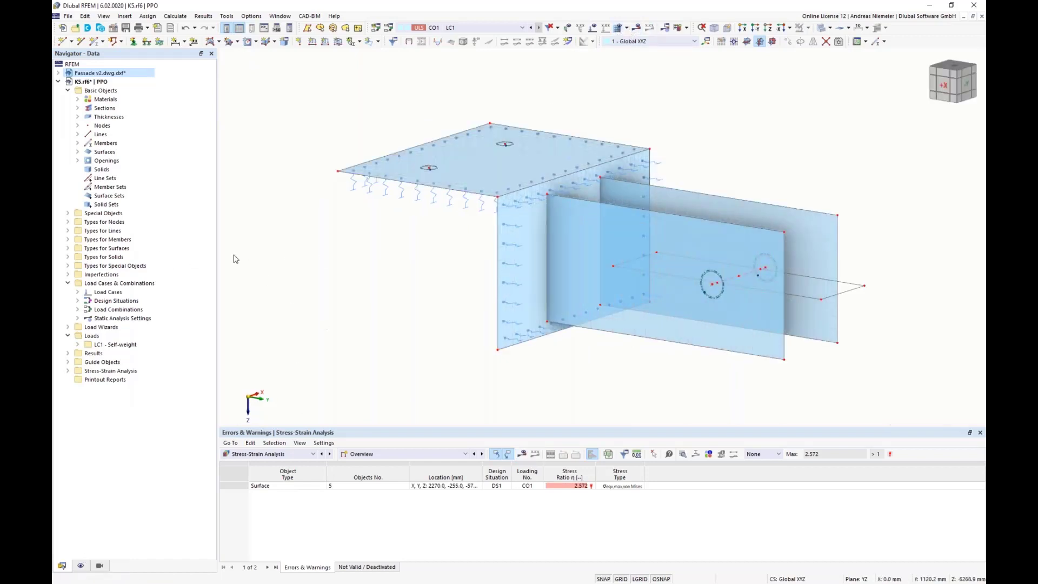
- Create a new line welded joint and set its joint type to Tee Joint
{"action": "left_click", "coordinate": [68, 231]}
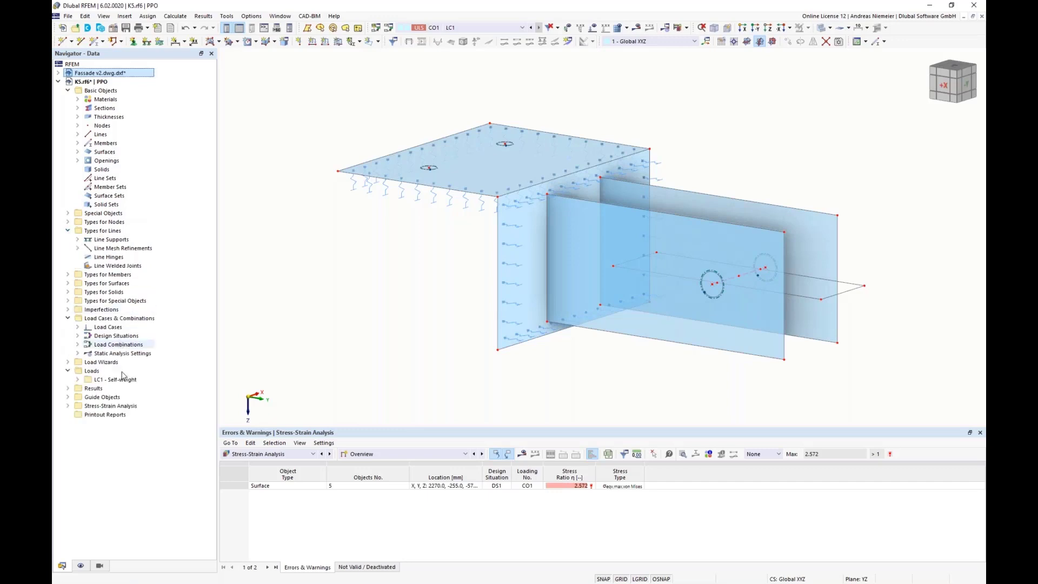
{"action": "left_click", "coordinate": [114, 266]}
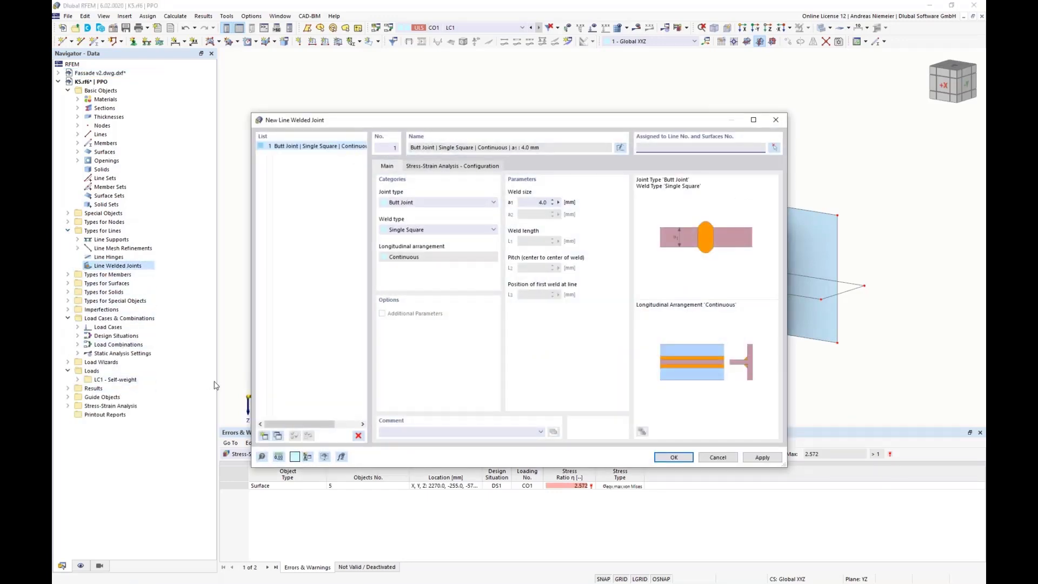
{"action": "left_click", "coordinate": [440, 203]}
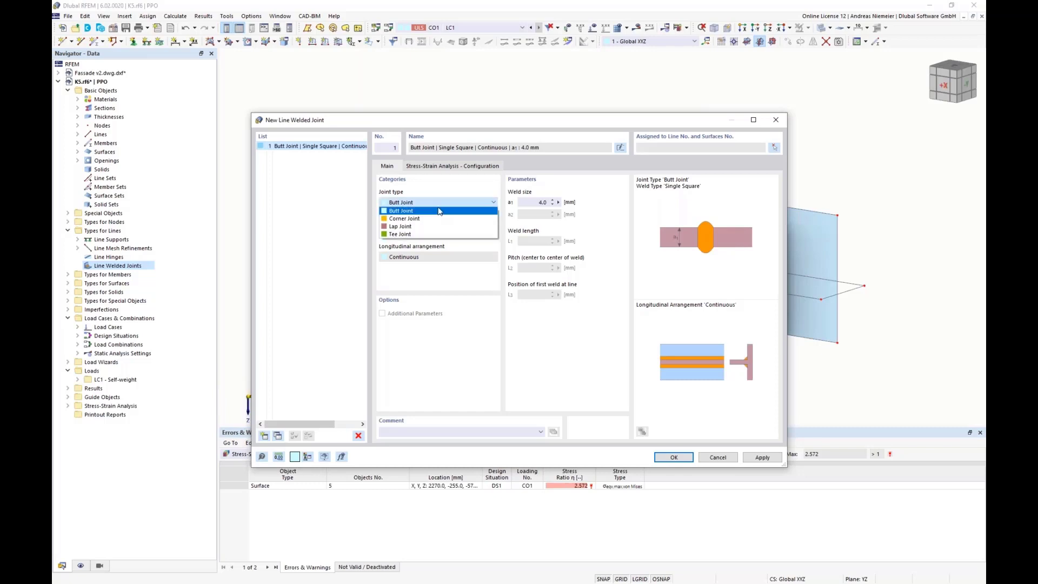
{"action": "left_click", "coordinate": [432, 210]}
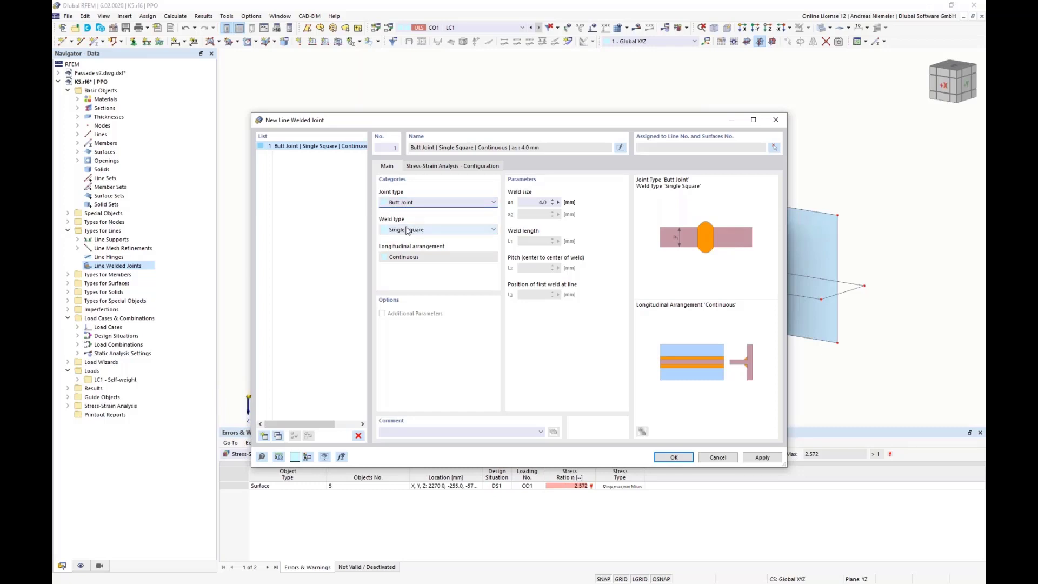
{"action": "key", "text": "Down"}
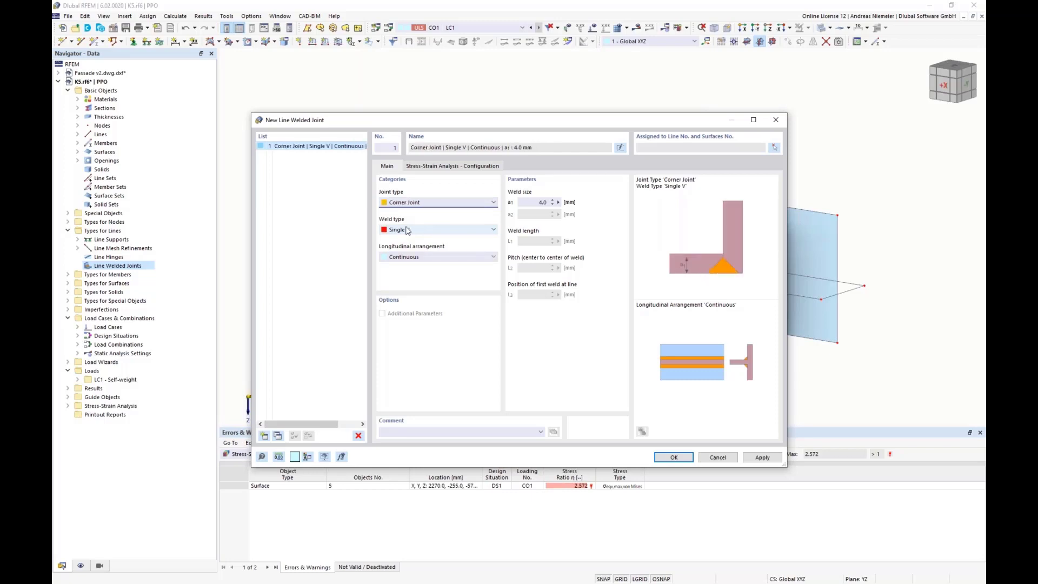
{"action": "key", "text": "Down"}
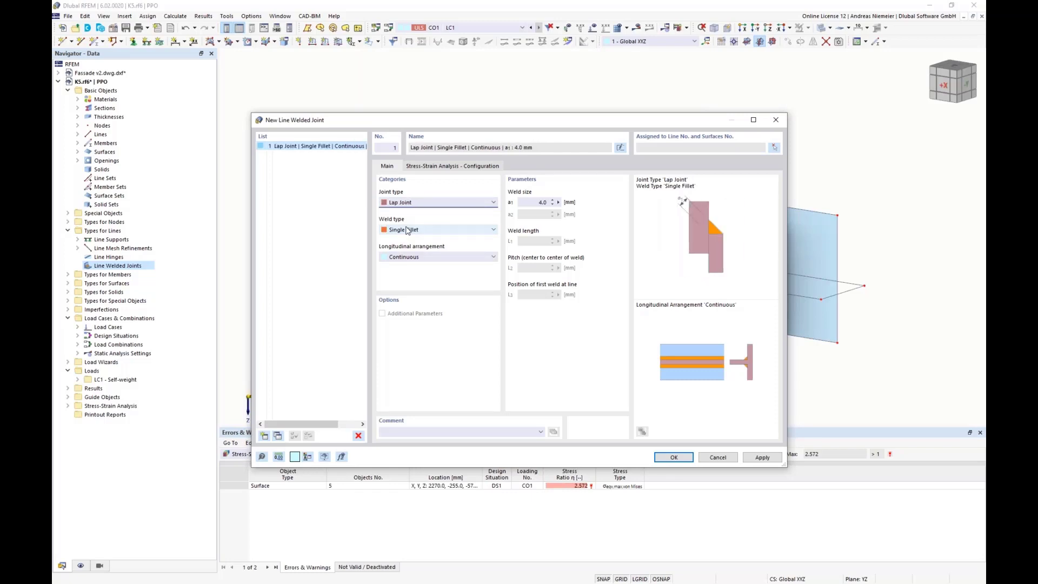
{"action": "key", "text": "Down"}
- Set the weld type of the tee joint to Double Fillet
{"action": "left_click", "coordinate": [449, 232]}
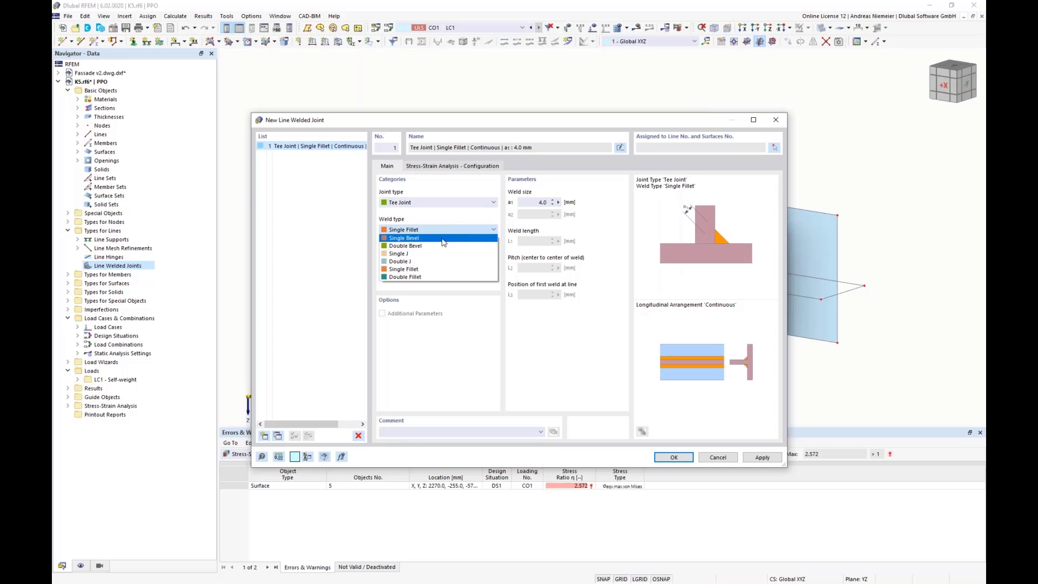
{"action": "left_click", "coordinate": [445, 247]}
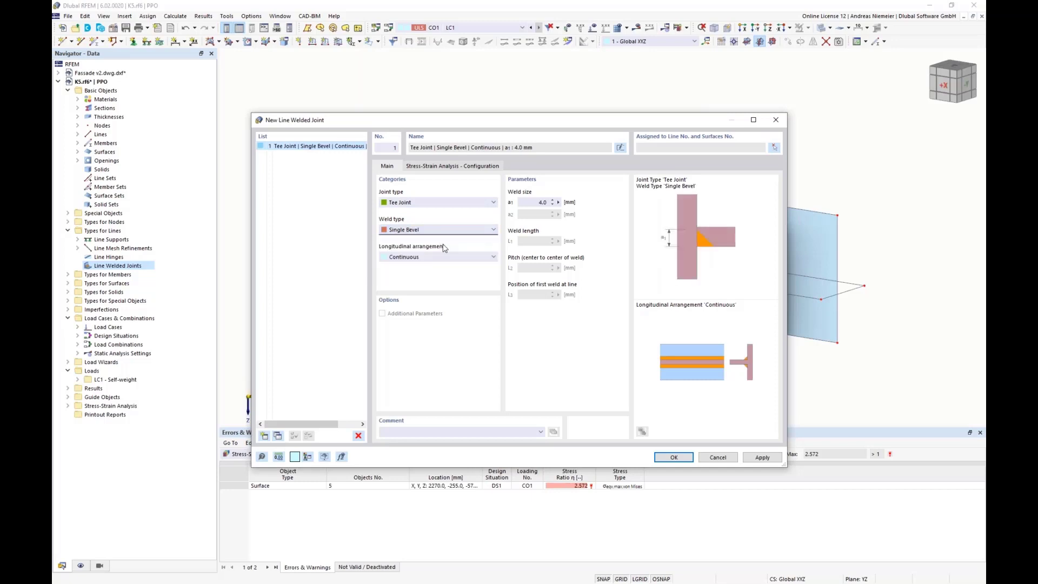
{"action": "key", "text": "Down"}
{"action": "key", "text": "Down"}
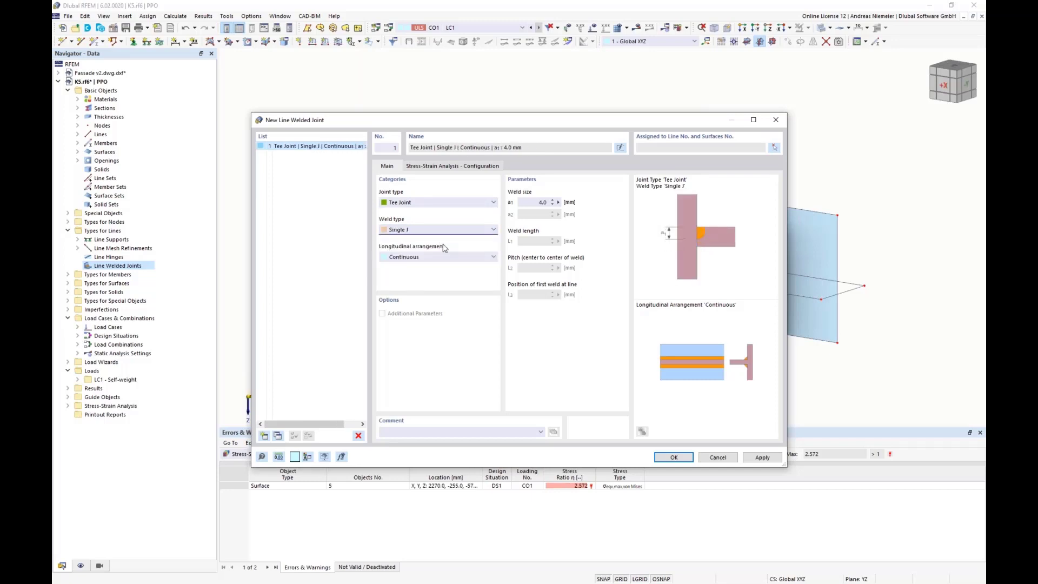
{"action": "key", "text": "Down"}
{"action": "key", "text": "Down"}
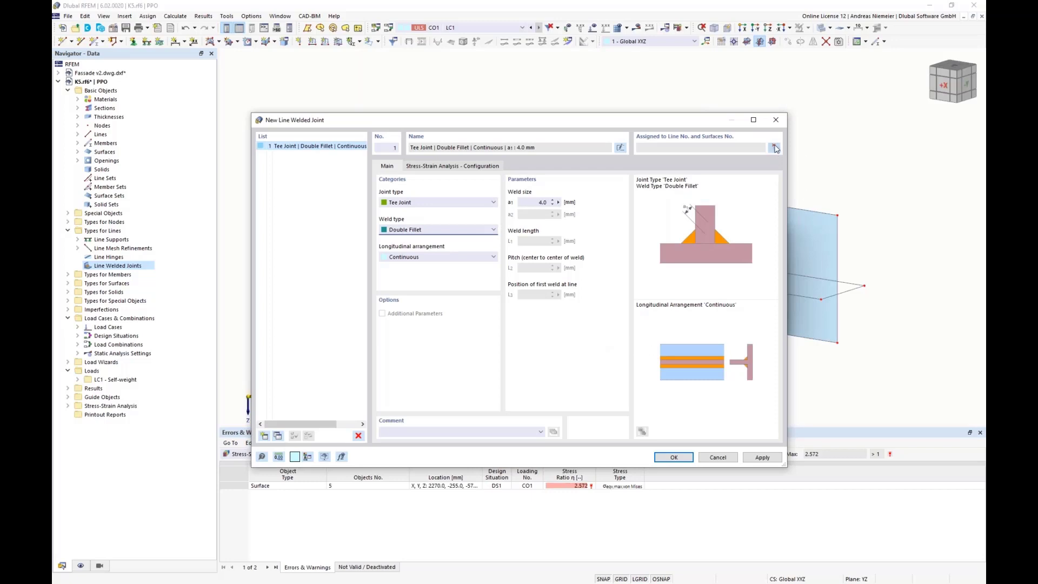
- Assign the welded joint to line 20, connecting the front vertical plate (surface 2) with the angle's vertical leg (surface 3)
{"action": "left_click", "coordinate": [776, 149]}
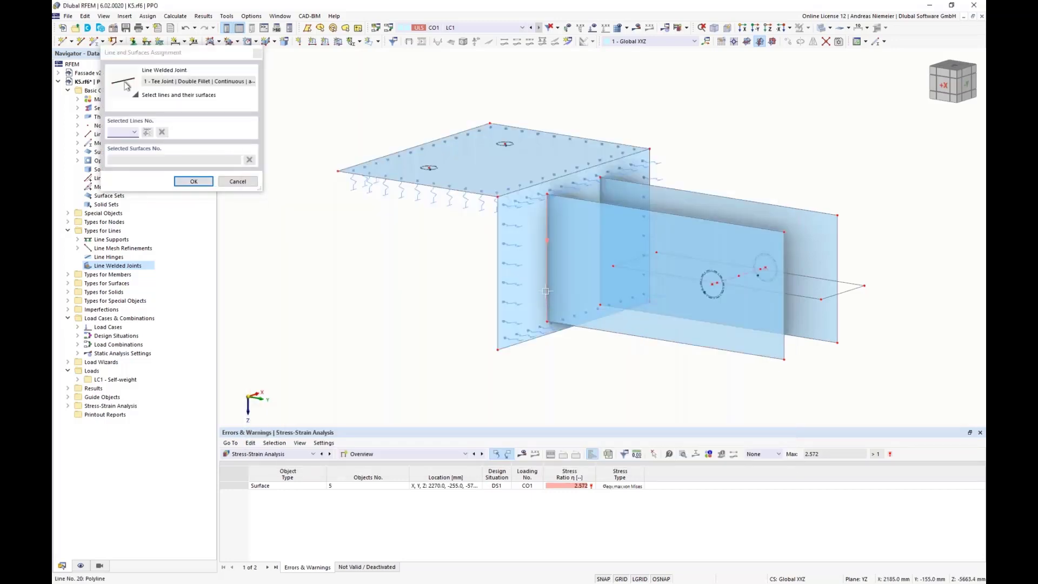
{"action": "left_click", "coordinate": [547, 291]}
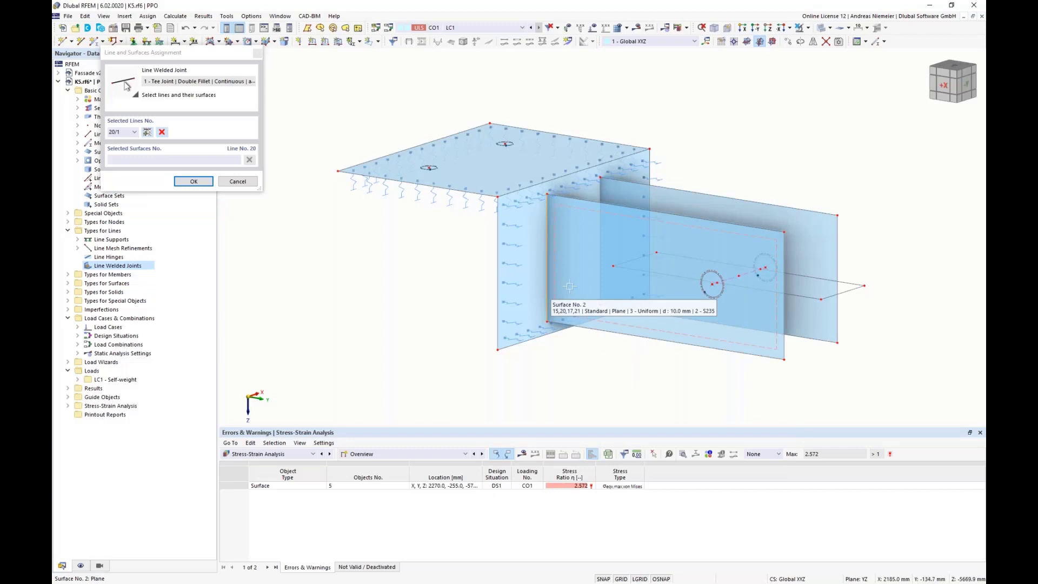
{"action": "left_click", "coordinate": [562, 234]}
{"action": "left_click", "coordinate": [545, 224]}
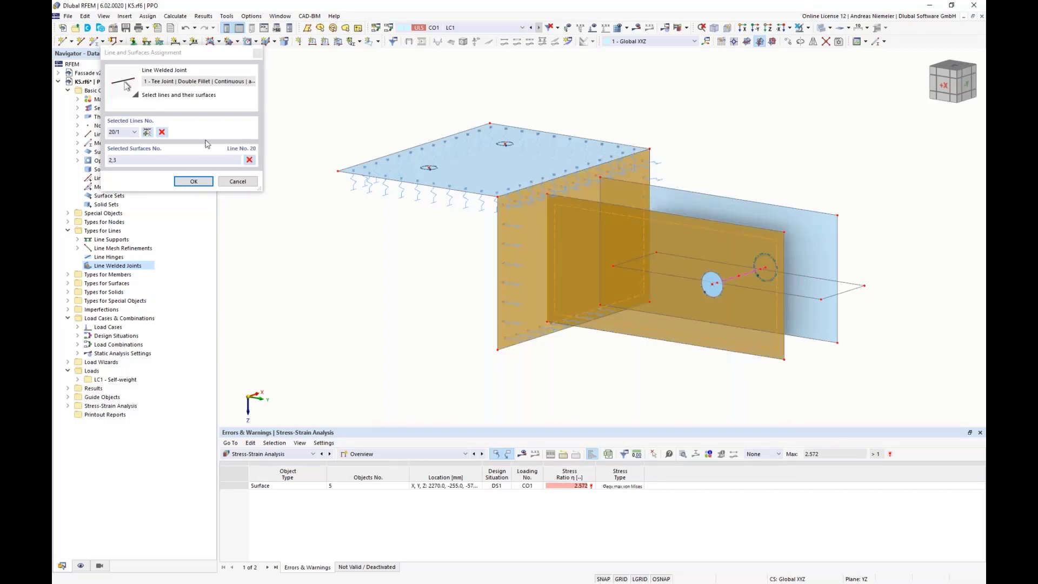
{"action": "left_click", "coordinate": [147, 132]}
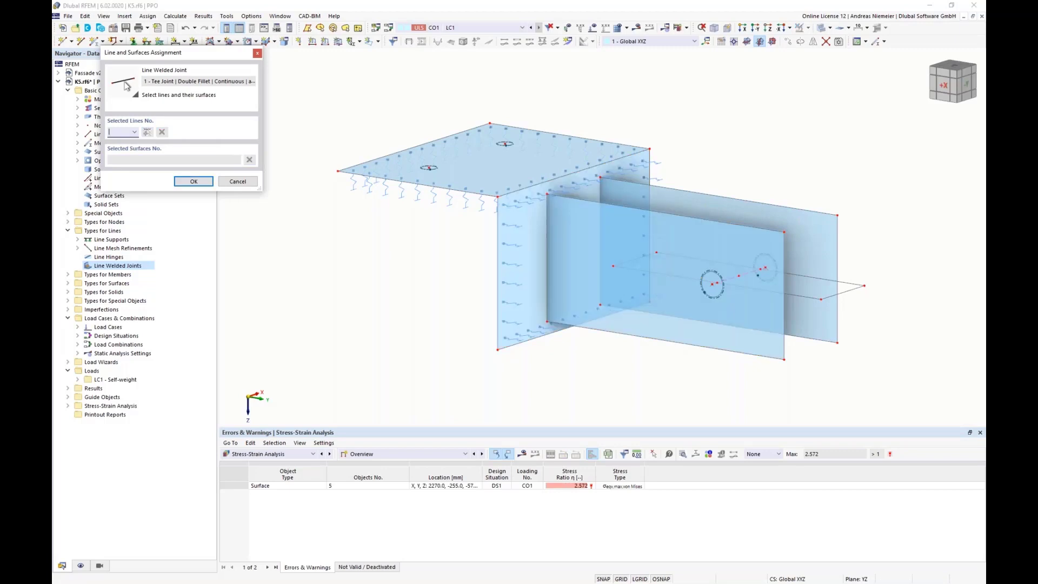
- Assign the welded joint also to line 18 with surfaces 1 and 3, and accept the line and surface assignment
{"action": "left_click", "coordinate": [597, 186]}
{"action": "left_click", "coordinate": [619, 193]}
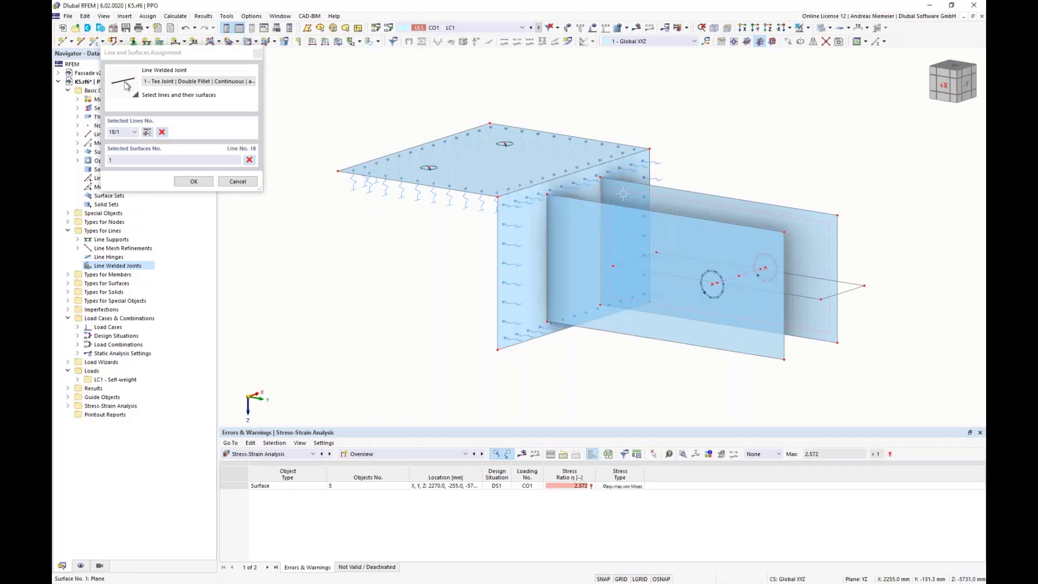
{"action": "left_click", "coordinate": [582, 190]}
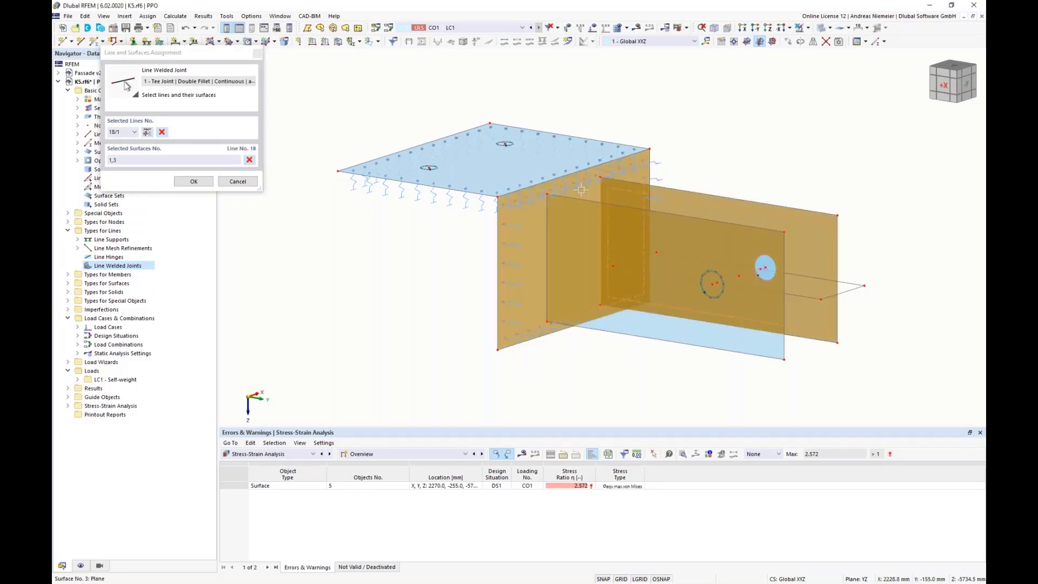
{"action": "left_click", "coordinate": [147, 132]}
{"action": "left_click", "coordinate": [194, 181]}
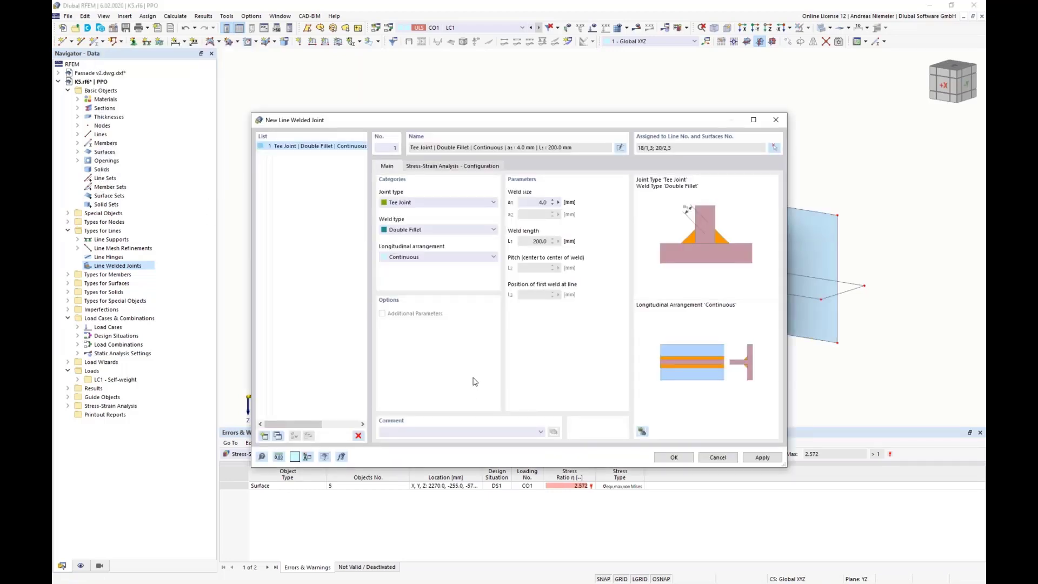
- Set all four joint load smoothings to None in the joint's stress-strain configuration, with simplified fillet weld stress distribution and weld eccentricity considered
{"action": "left_click", "coordinate": [469, 167]}
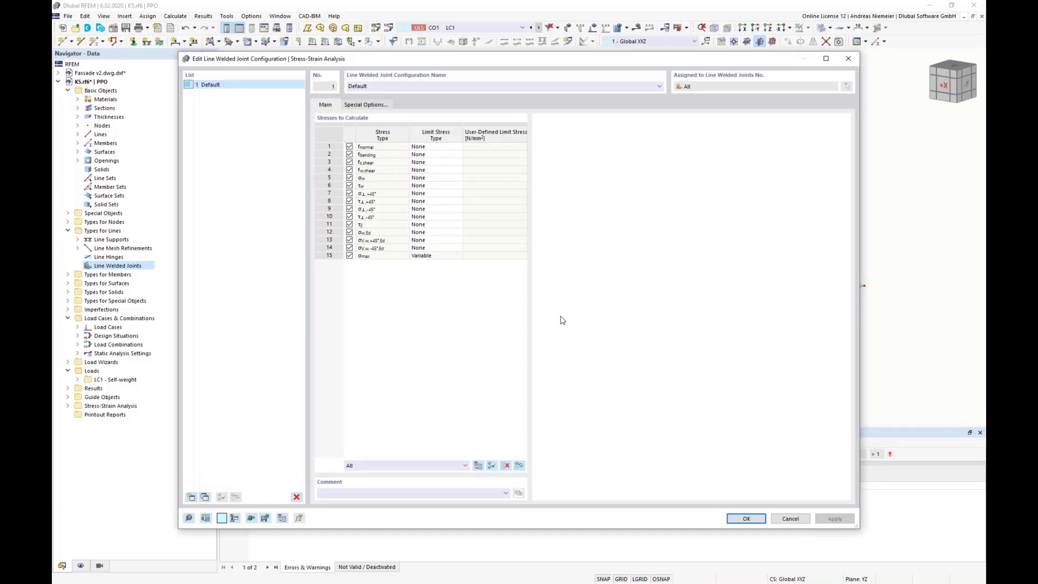
{"action": "left_click", "coordinate": [365, 106]}
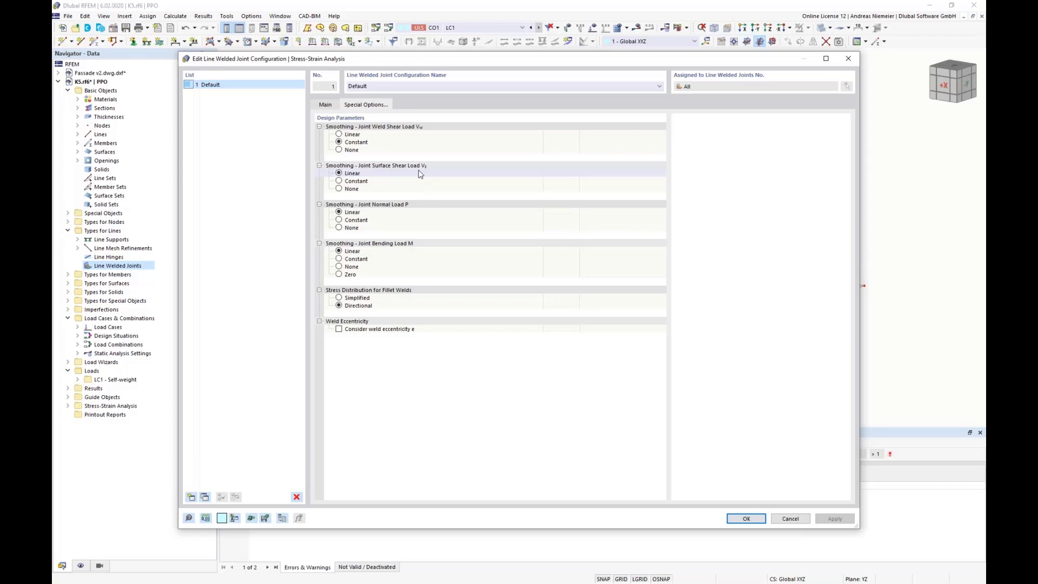
{"action": "left_click", "coordinate": [339, 150]}
{"action": "left_click", "coordinate": [339, 189]}
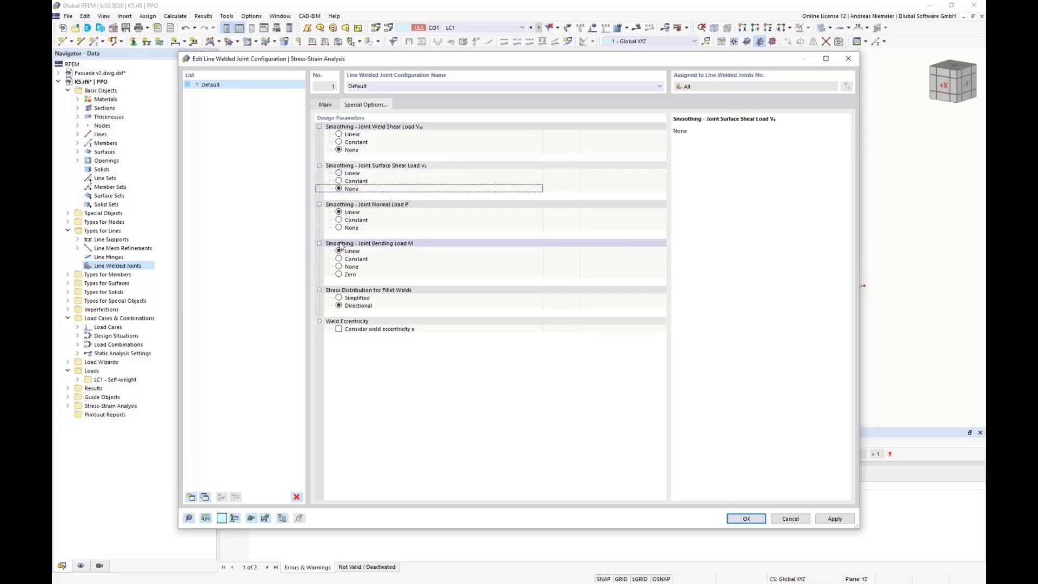
{"action": "left_click", "coordinate": [339, 228]}
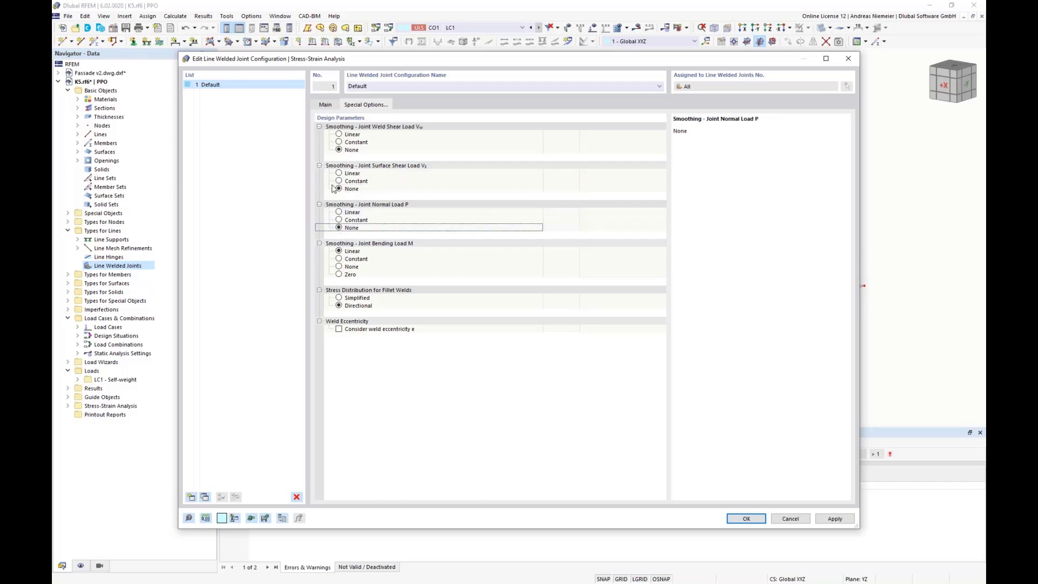
{"action": "left_click", "coordinate": [339, 267]}
{"action": "left_click", "coordinate": [339, 298]}
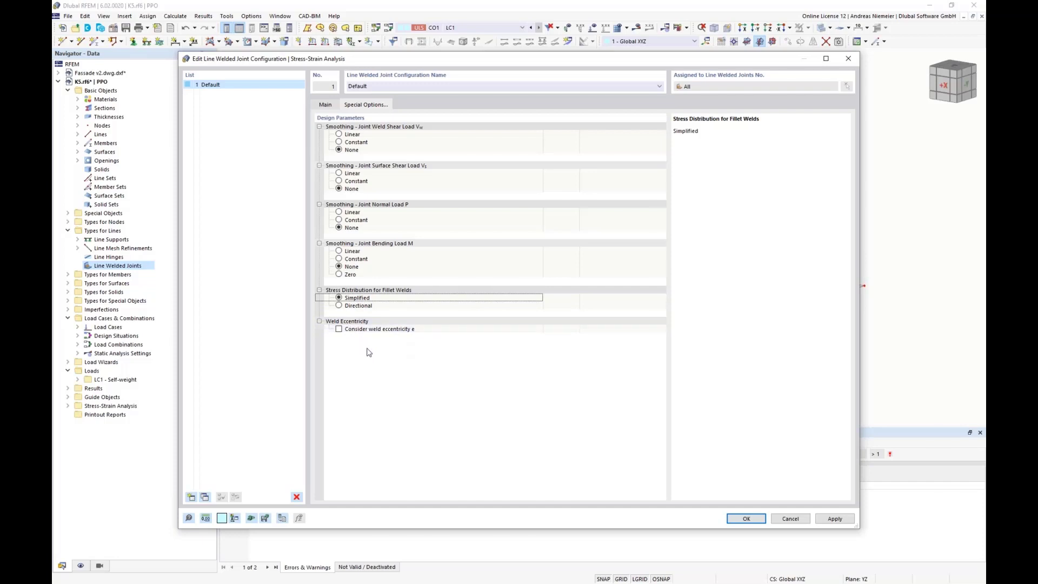
- Review the definitions of the normal, bending, surface shear and weld shear throat stresses in the configuration
{"action": "left_click", "coordinate": [326, 104]}
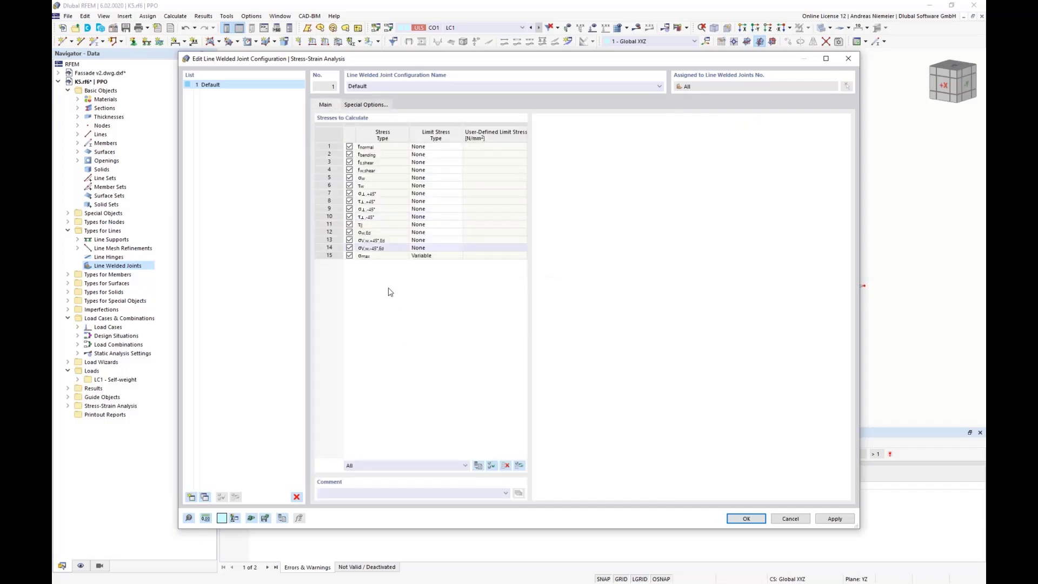
{"action": "left_click", "coordinate": [385, 149]}
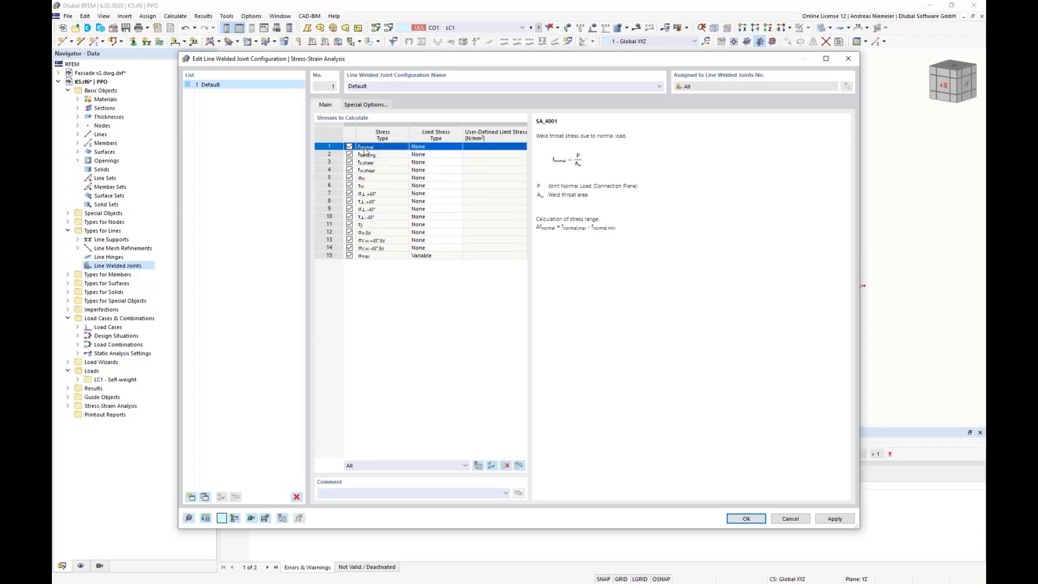
{"action": "left_click", "coordinate": [384, 155]}
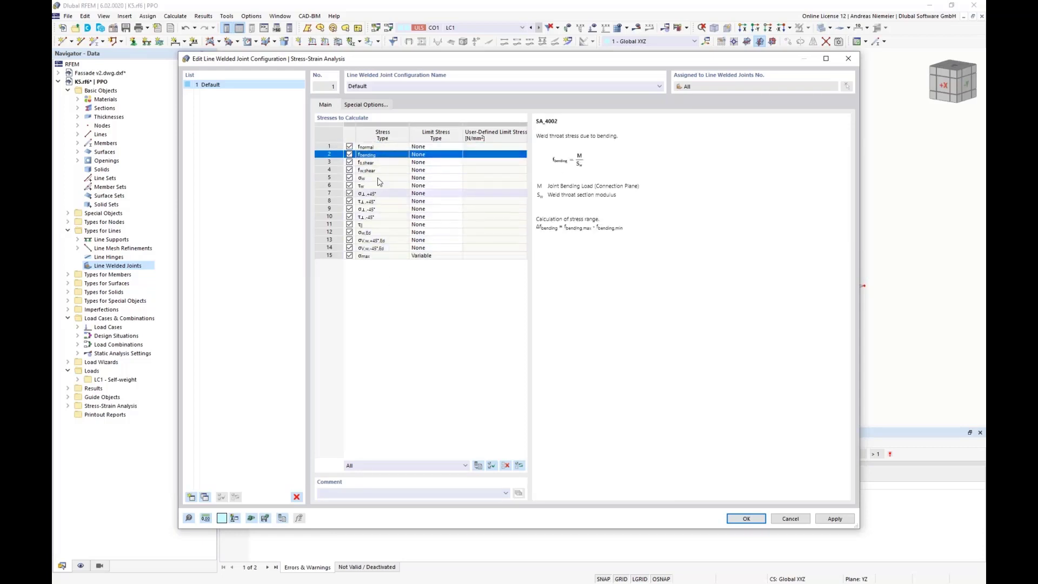
{"action": "left_click", "coordinate": [383, 163]}
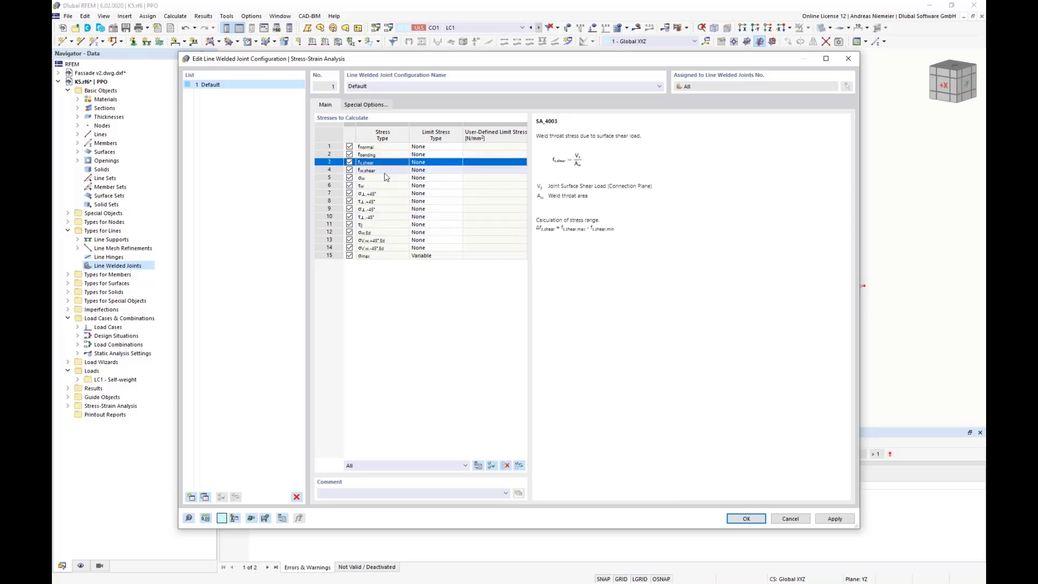
{"action": "left_click", "coordinate": [385, 172]}
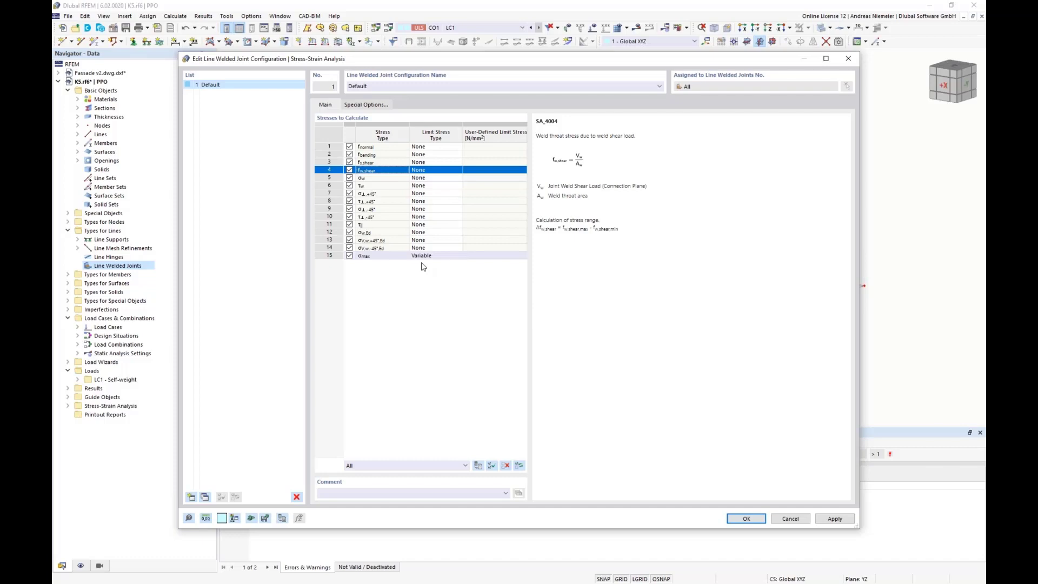
- Give the resulting weld throat stress σw,Ed a user-defined limit of 208 N/mm², and accept the configuration and the welded joint
{"action": "left_click", "coordinate": [380, 234]}
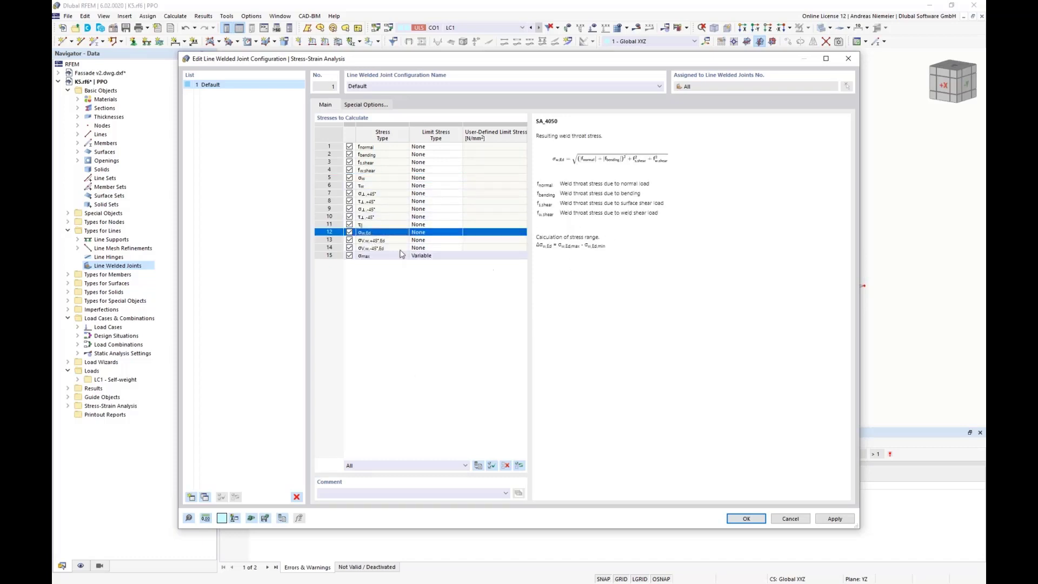
{"action": "left_click", "coordinate": [459, 233]}
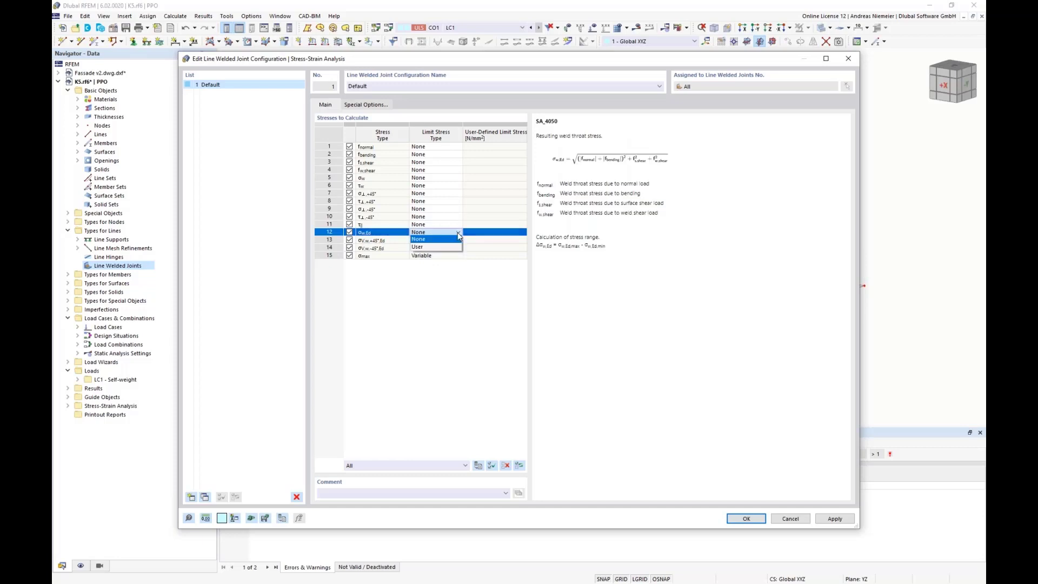
{"action": "left_click", "coordinate": [430, 248]}
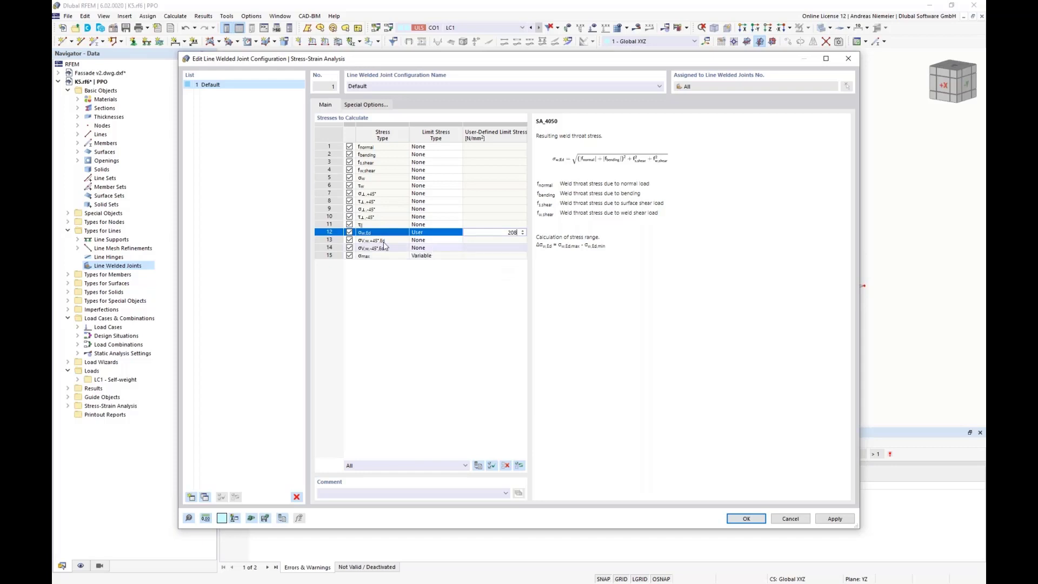
{"action": "left_click", "coordinate": [746, 520]}
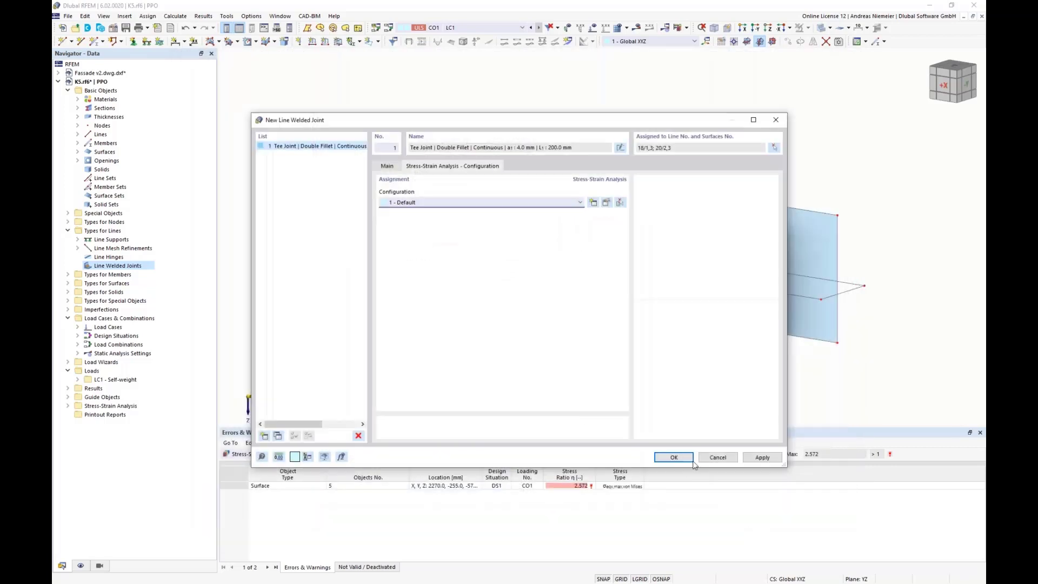
{"action": "left_click", "coordinate": [685, 458]}
{"action": "left_click", "coordinate": [569, 340]}
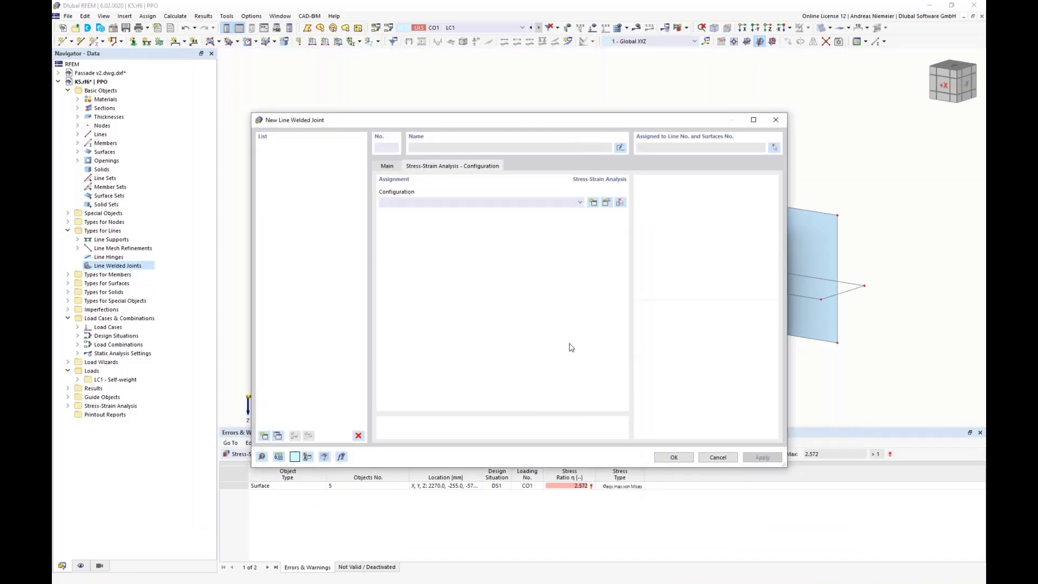
- Run the stress-strain analysis calculation and hide the surface results so only the line weld results are displayed
{"action": "left_click", "coordinate": [523, 455]}
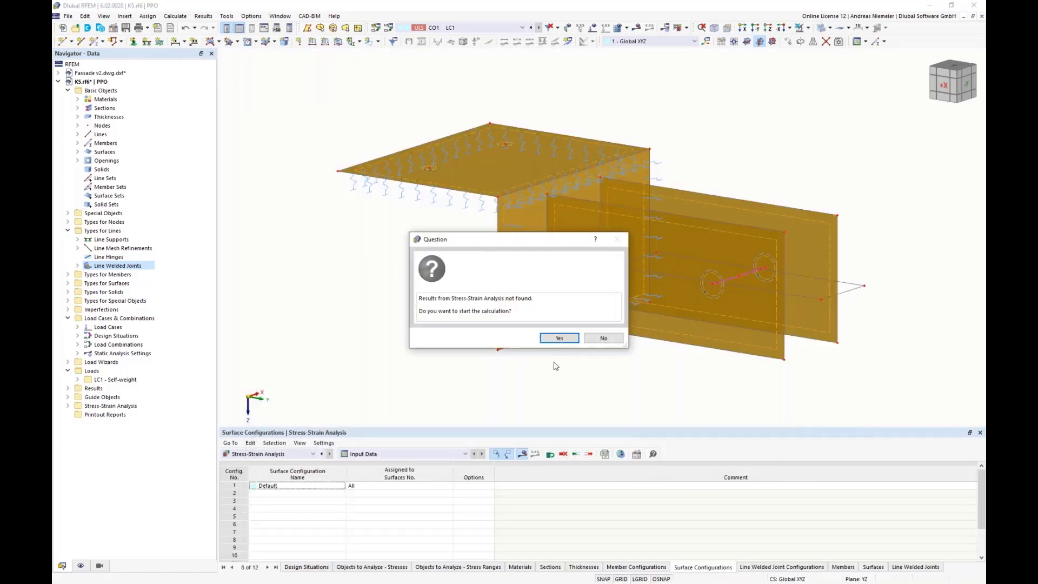
{"action": "left_click", "coordinate": [566, 341]}
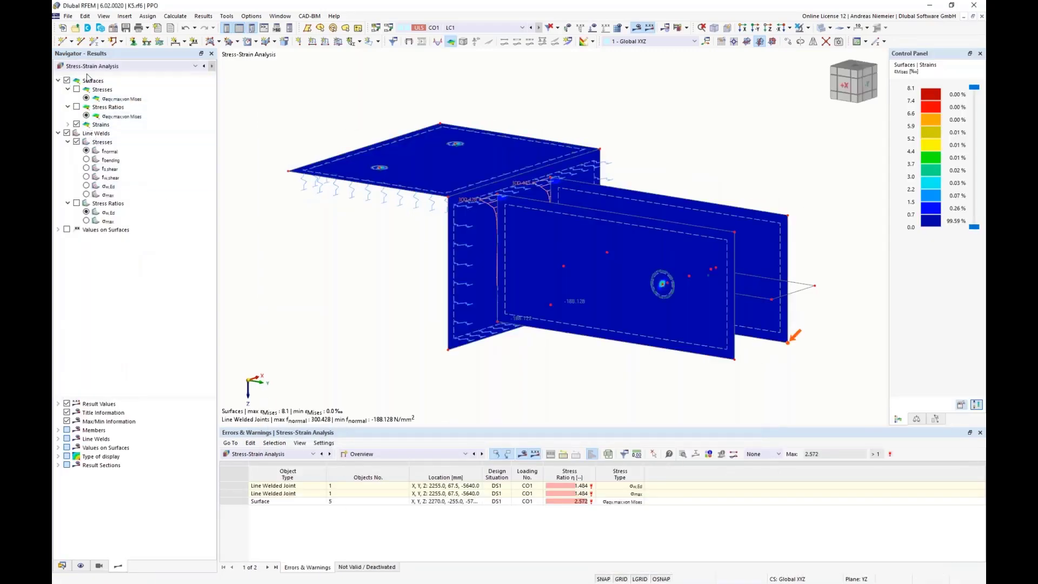
{"action": "left_click", "coordinate": [67, 80]}
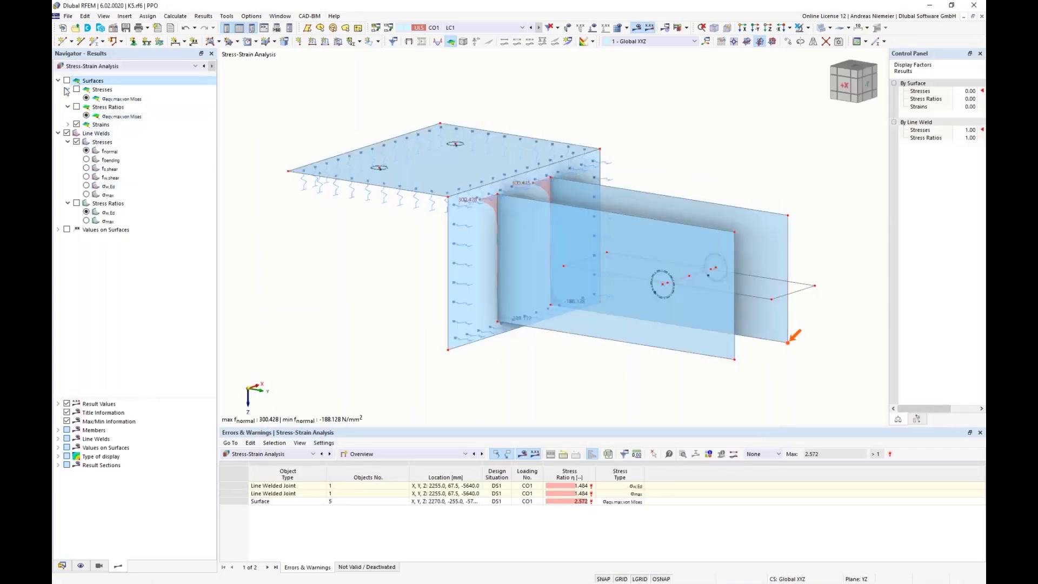
- Examine the line weld stresses one after another: normal, bending, surface shear, weld shear and resulting σw,Ed
{"action": "left_click", "coordinate": [86, 152]}
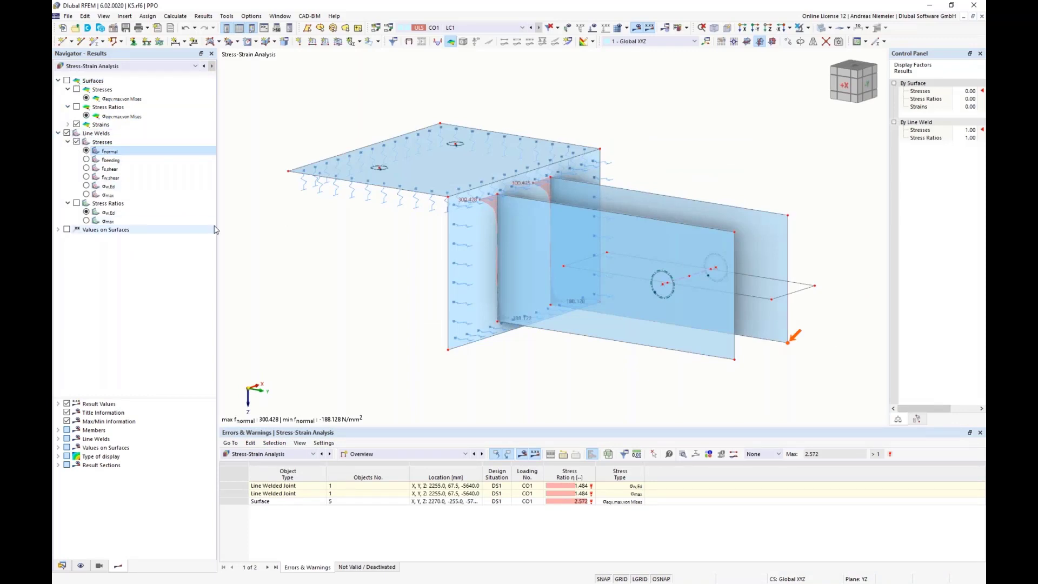
{"action": "middle_click_drag", "start_coordinate": [371, 248], "coordinate": [298, 248], "text": "ctrl"}
{"action": "scroll", "coordinate": [356, 247], "scroll_direction": "up", "scroll_amount": 1}
{"action": "scroll", "coordinate": [357, 247], "scroll_direction": "up", "scroll_amount": 1}
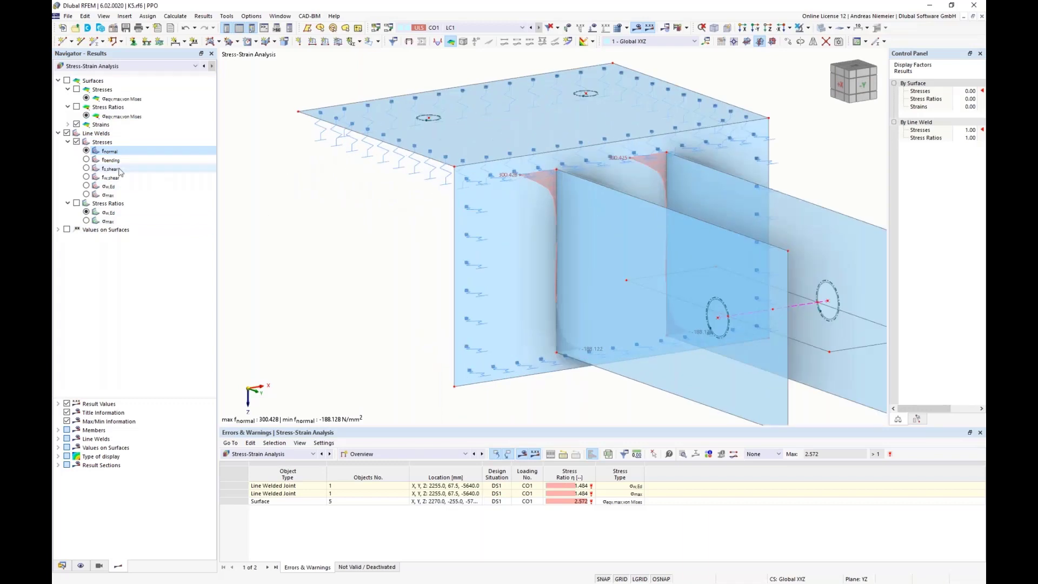
{"action": "left_click", "coordinate": [86, 160]}
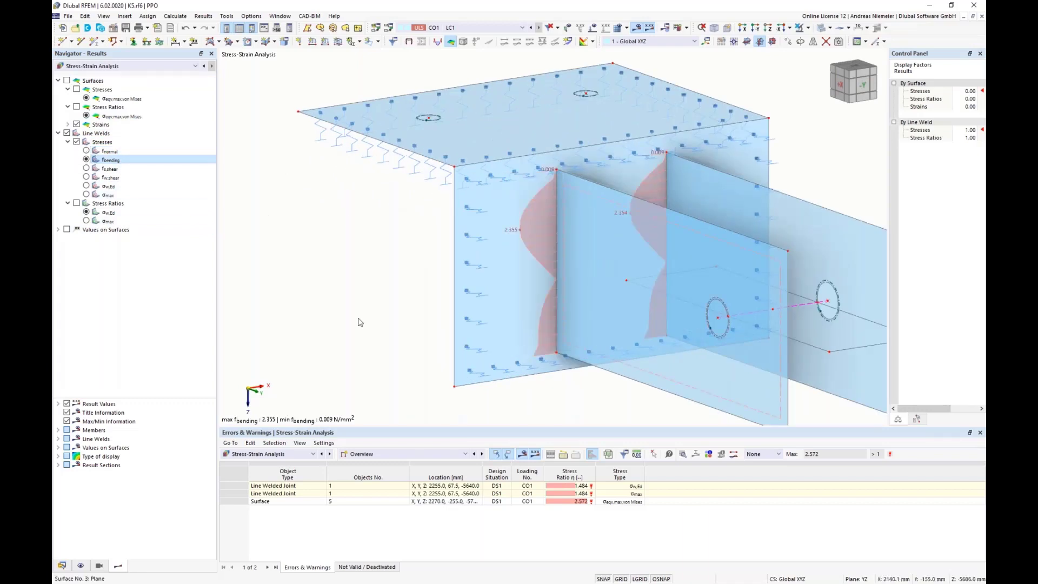
{"action": "left_click", "coordinate": [86, 169]}
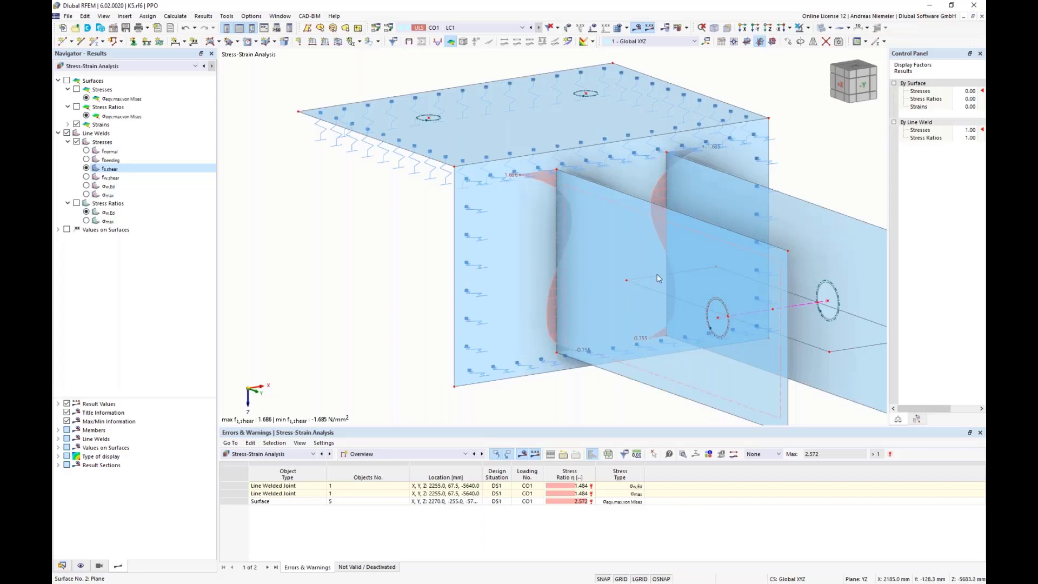
{"action": "left_click", "coordinate": [86, 177]}
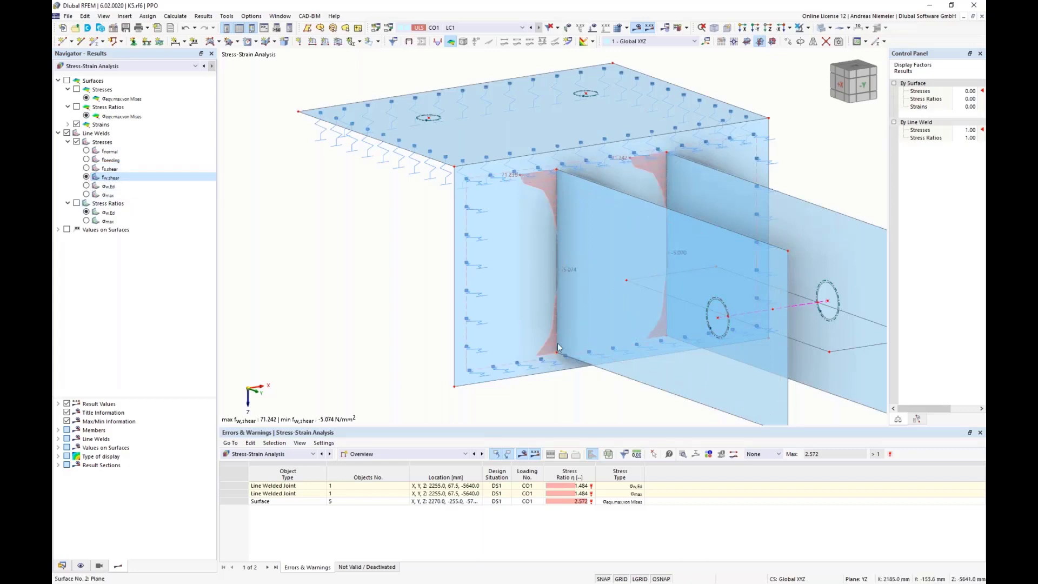
{"action": "left_click", "coordinate": [87, 186]}
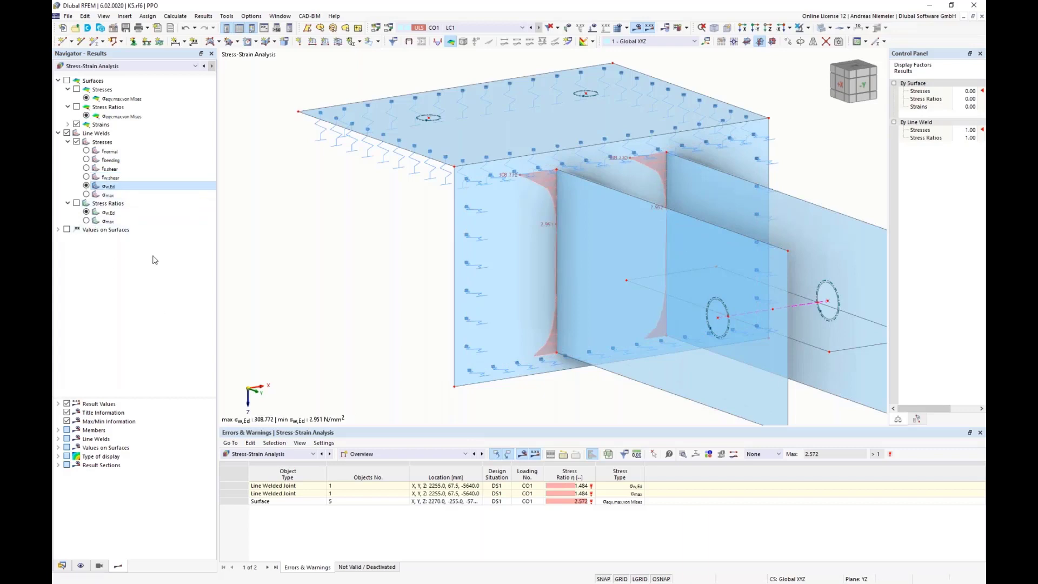
- Display the line weld stress ratio for σw,Ed and inspect its distribution along the plate welds
{"action": "left_click", "coordinate": [76, 203]}
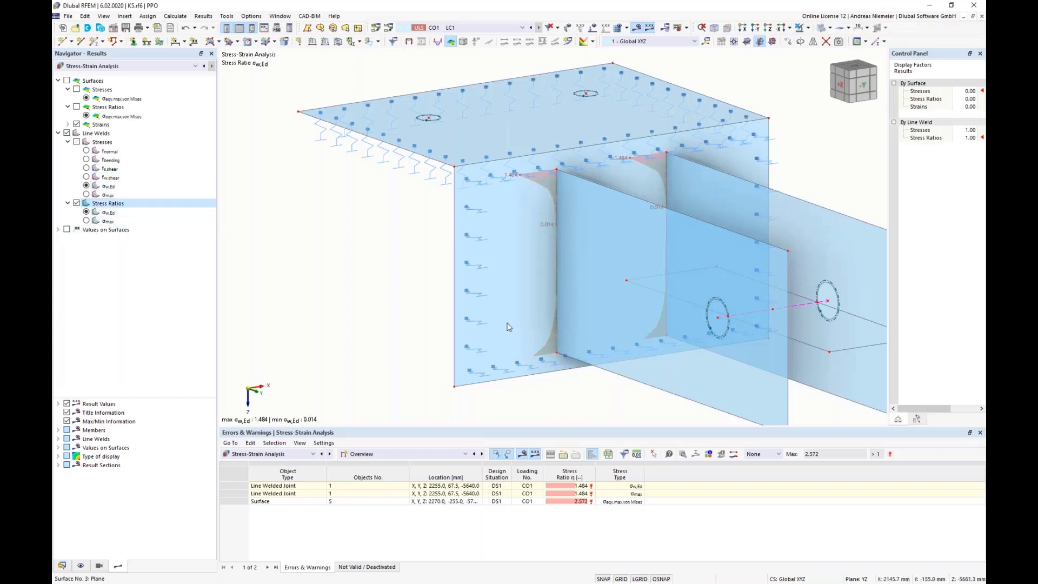
{"action": "scroll", "coordinate": [547, 381], "scroll_direction": "up", "scroll_amount": 1}
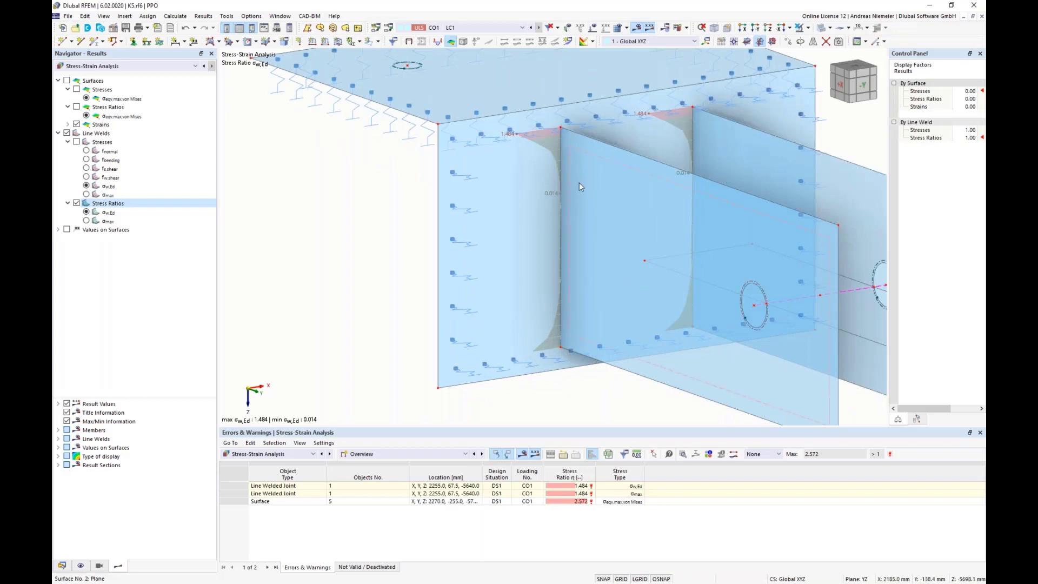
{"action": "scroll", "coordinate": [542, 155], "scroll_direction": "up", "scroll_amount": 1}
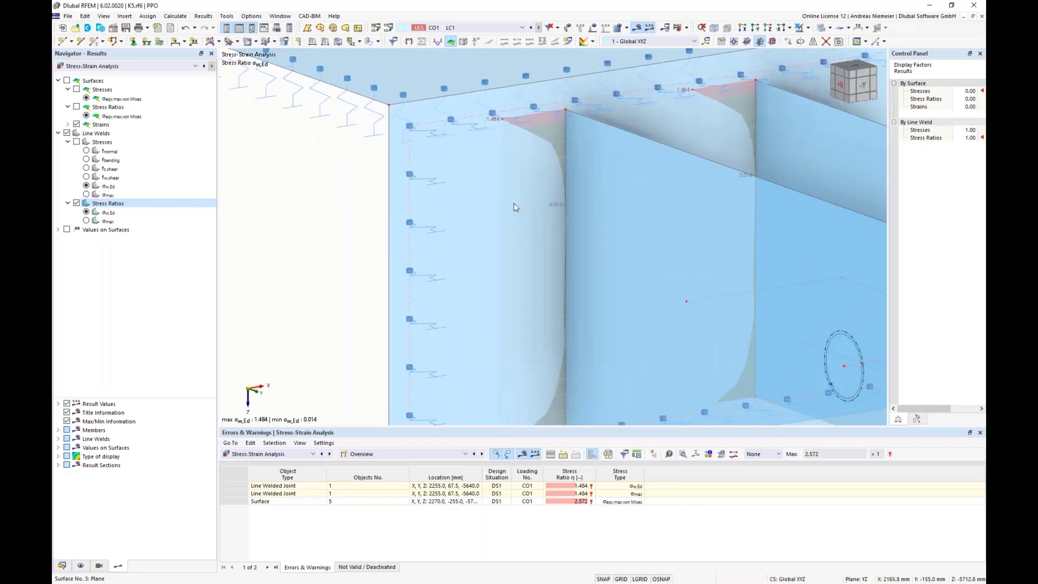
{"action": "scroll", "coordinate": [515, 205], "scroll_direction": "down", "scroll_amount": 2}
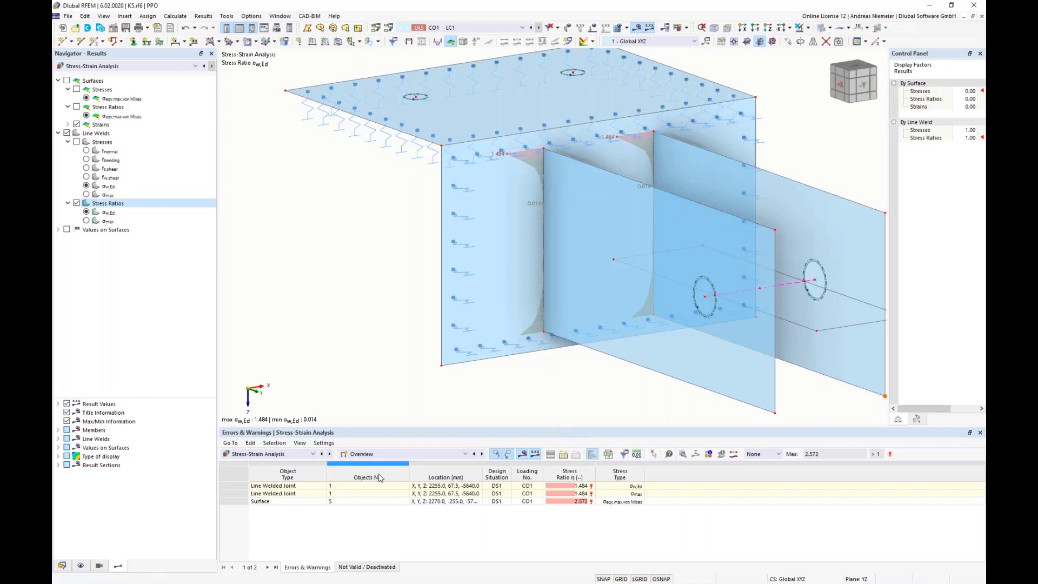
- In the default line welded joint configuration, set normal load smoothing to Linear and bending, surface shear and weld shear load smoothing to Constant
{"action": "left_click", "coordinate": [400, 454]}
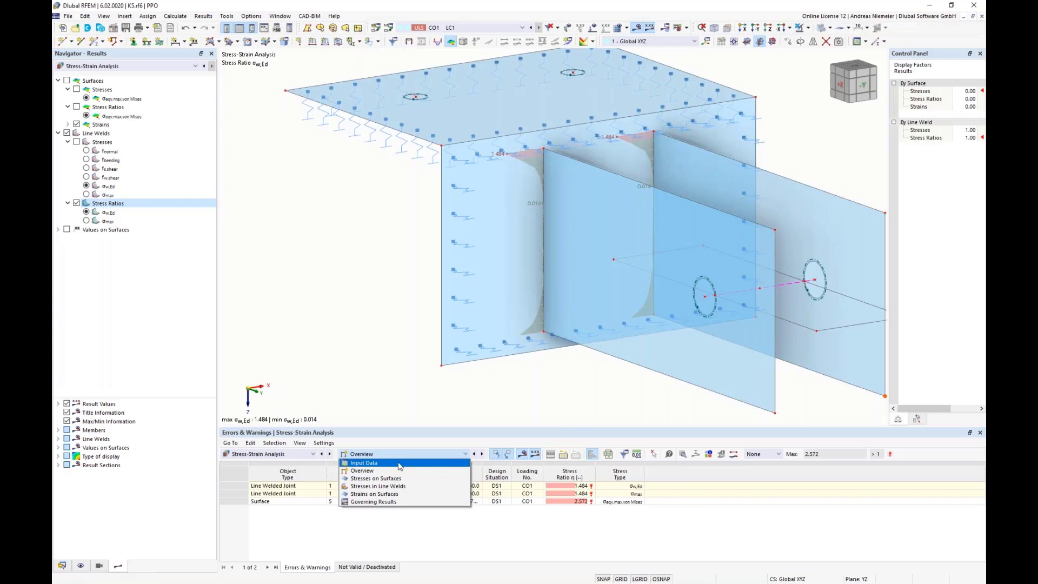
{"action": "left_click", "coordinate": [400, 464]}
{"action": "left_click", "coordinate": [783, 569]}
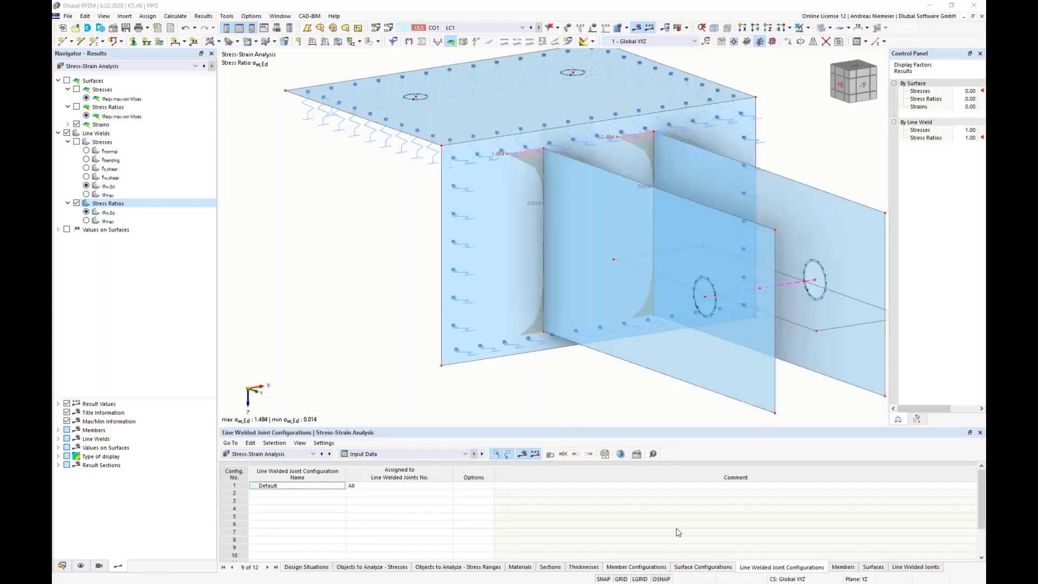
{"action": "left_click", "coordinate": [637, 455]}
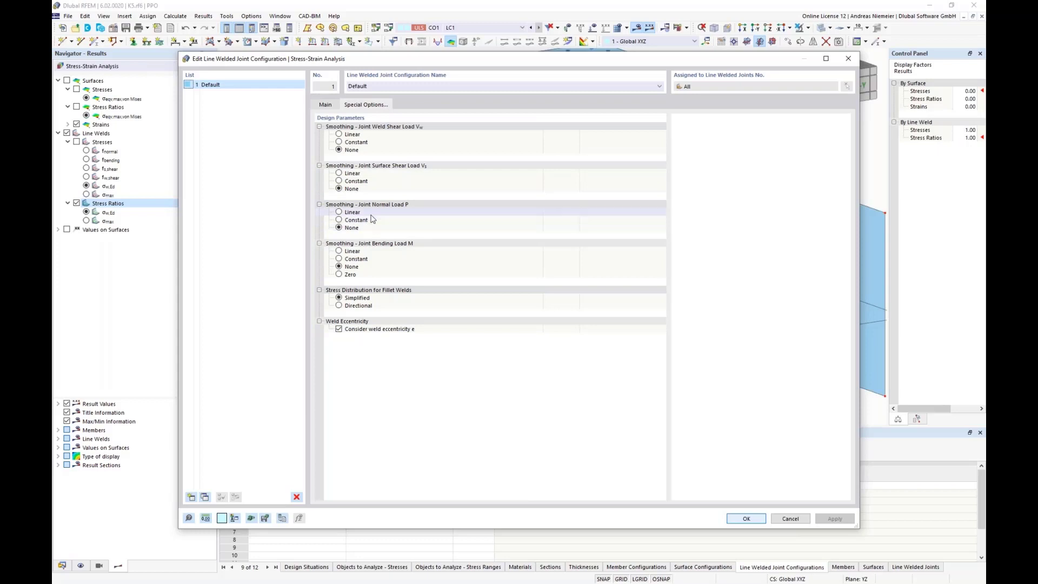
{"action": "left_click", "coordinate": [340, 213]}
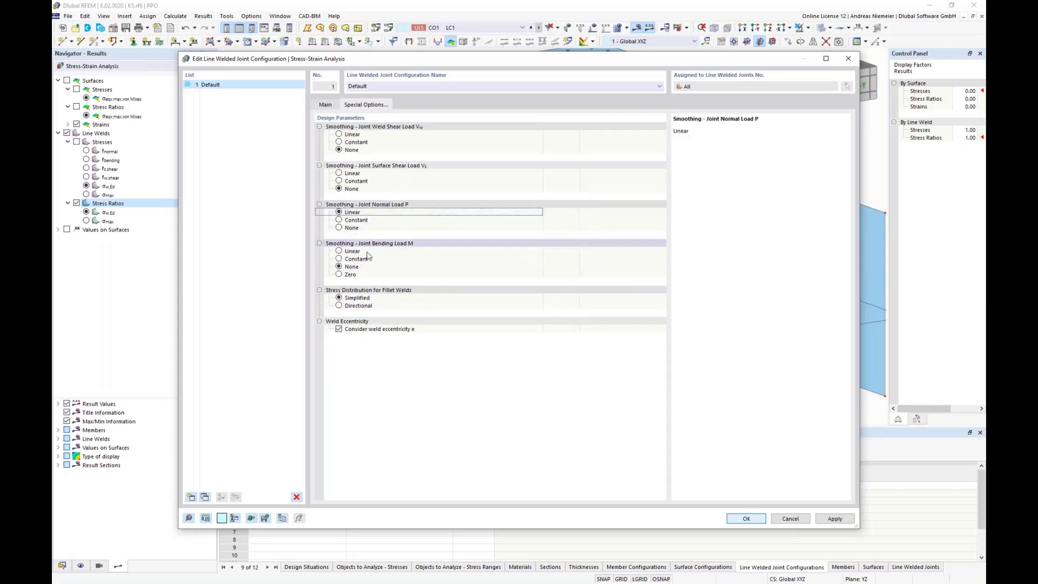
{"action": "left_click", "coordinate": [339, 259]}
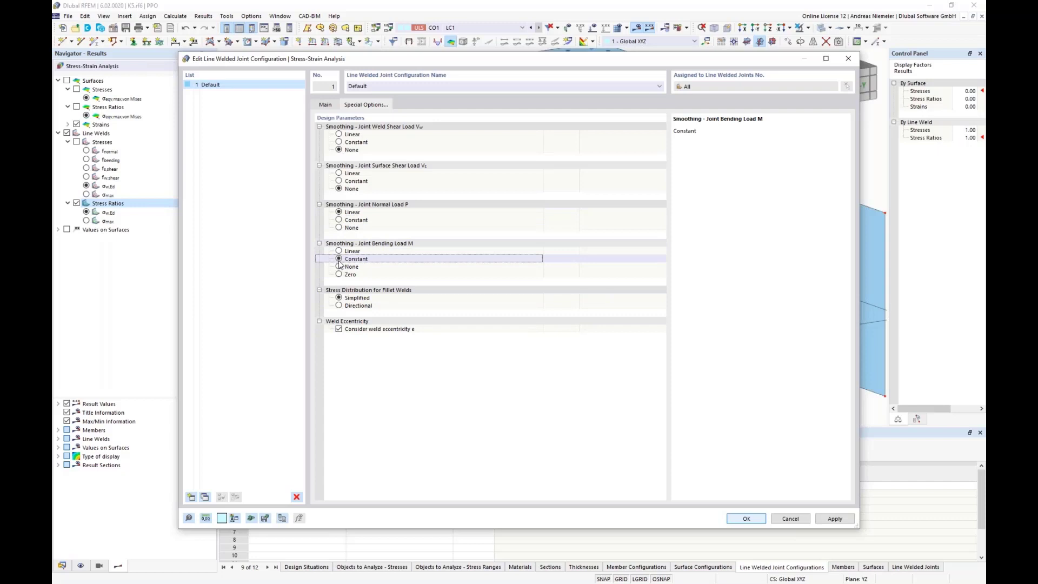
{"action": "left_click", "coordinate": [339, 181]}
{"action": "left_click", "coordinate": [339, 142]}
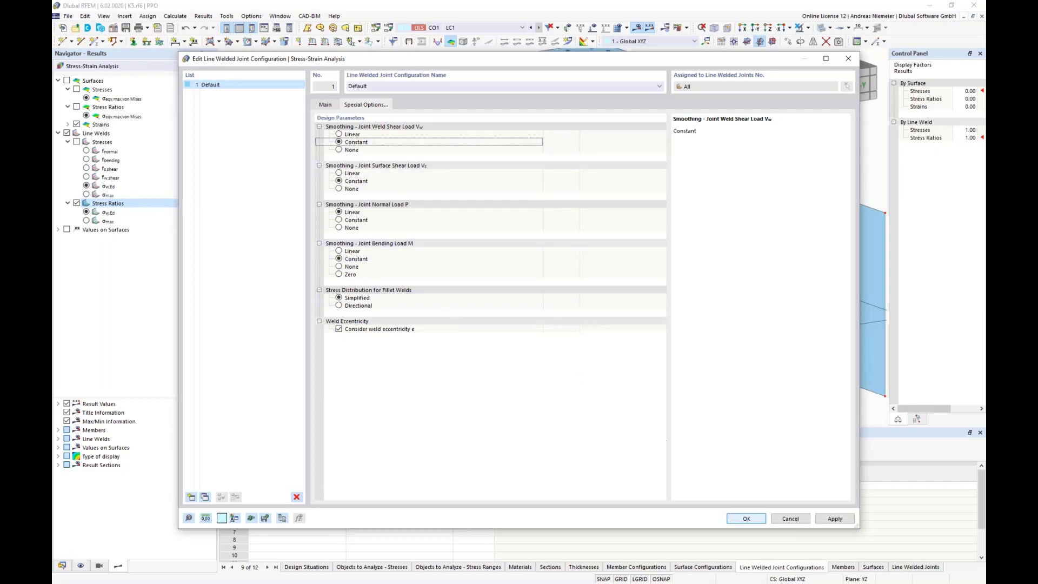
{"action": "left_click", "coordinate": [747, 519]}
{"action": "left_click", "coordinate": [557, 337]}
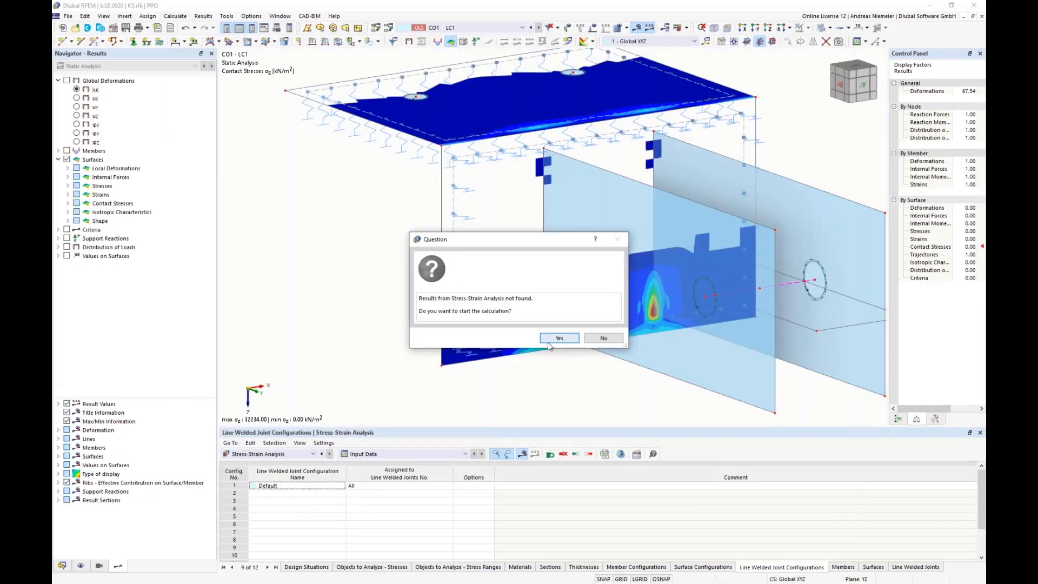
- Run the stress-strain analysis and display the surface shear stress of the line welds, leaving the plate position unchanged
{"action": "left_click", "coordinate": [558, 339]}
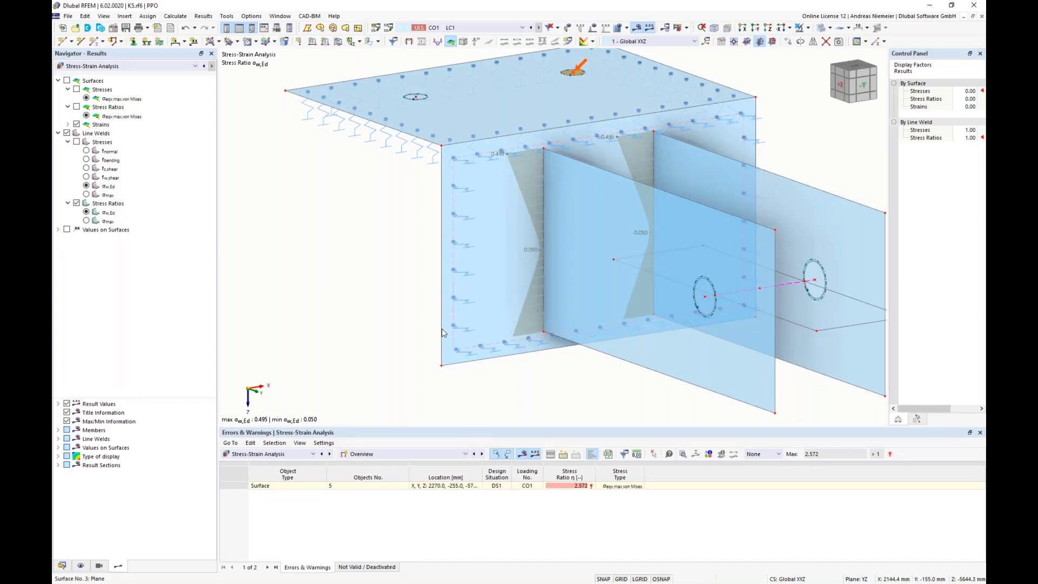
{"action": "left_click", "coordinate": [86, 169]}
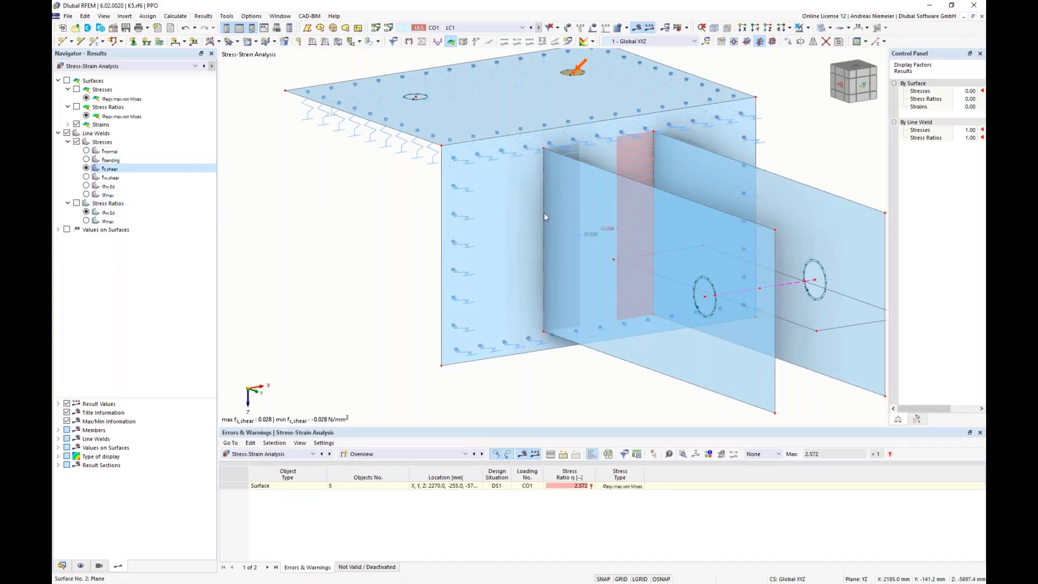
{"action": "left_click_drag", "start_coordinate": [581, 141], "coordinate": [589, 378]}
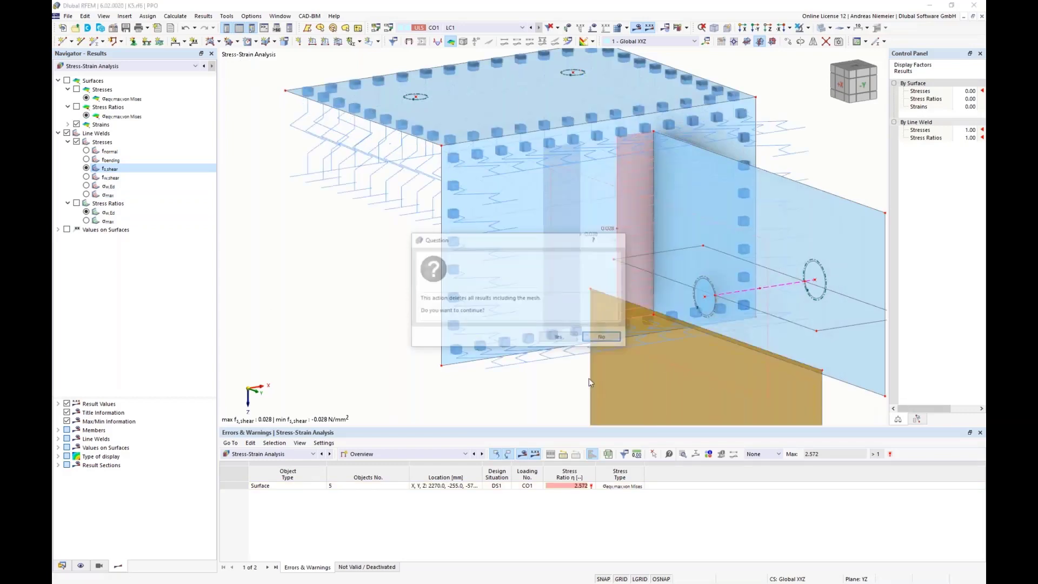
{"action": "left_click", "coordinate": [610, 342]}
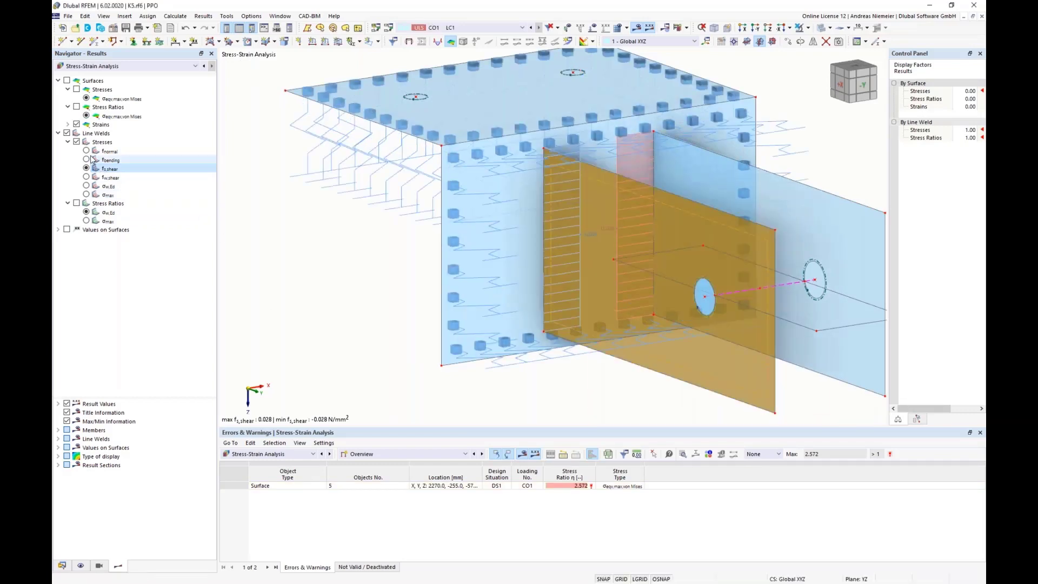
- Review the line welds' normal stress and resulting σw,Ed, then display the σw,Ed stress ratio
{"action": "left_click", "coordinate": [87, 152]}
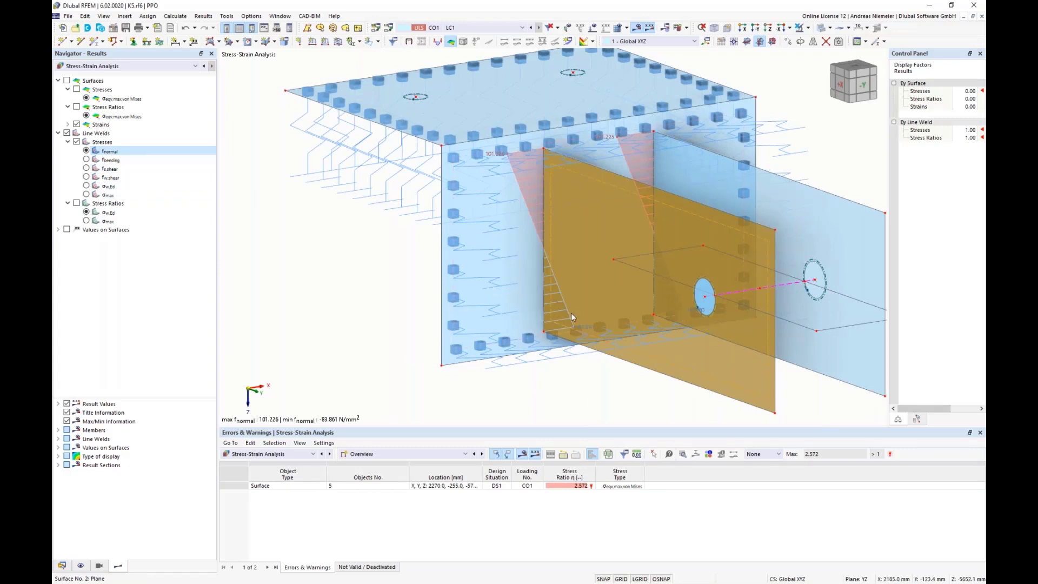
{"action": "left_click", "coordinate": [88, 187]}
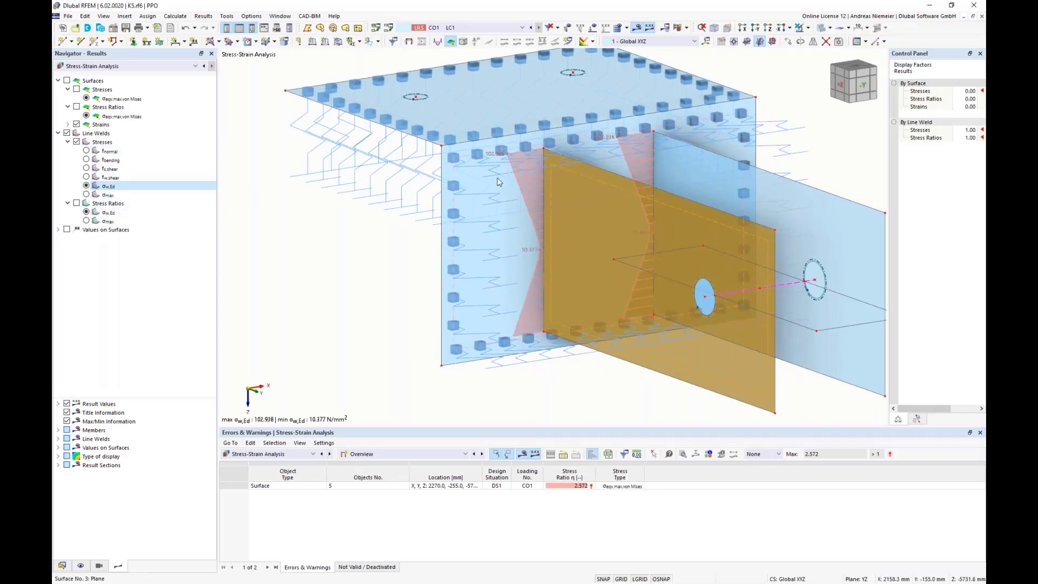
{"action": "left_click", "coordinate": [76, 203]}
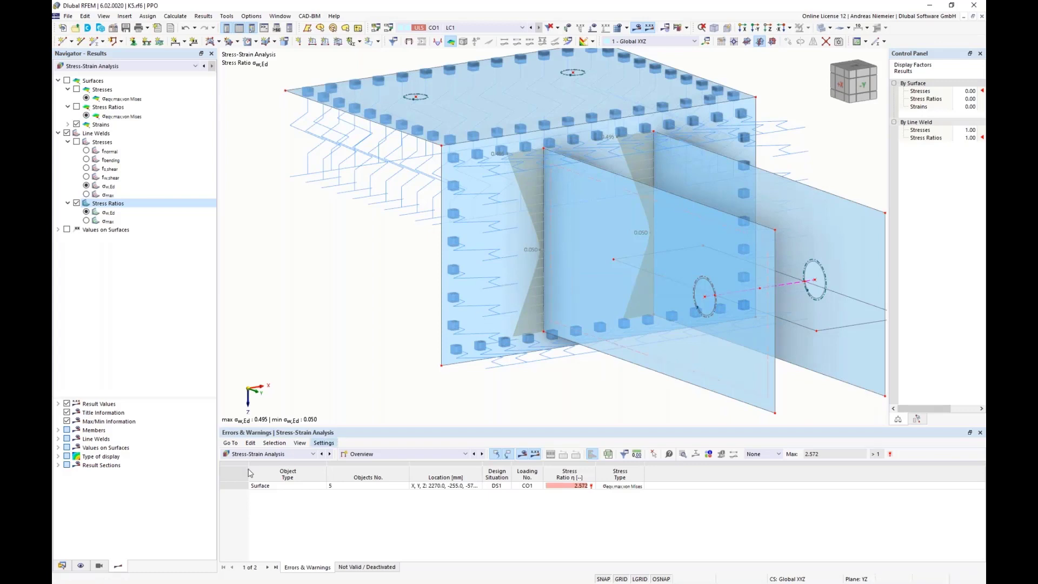
{"action": "left_click", "coordinate": [264, 455]}
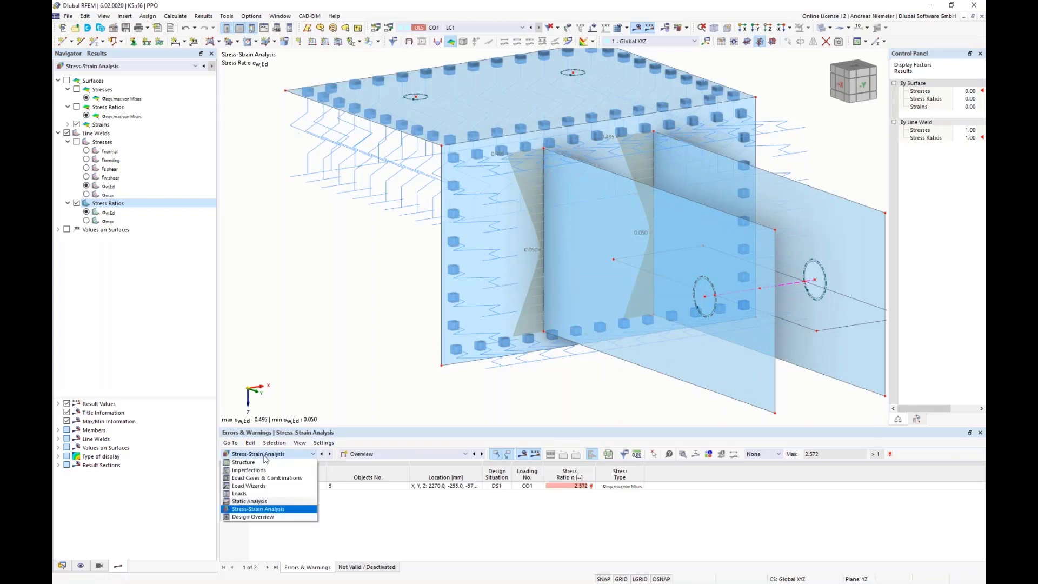
{"action": "left_click", "coordinate": [273, 509]}
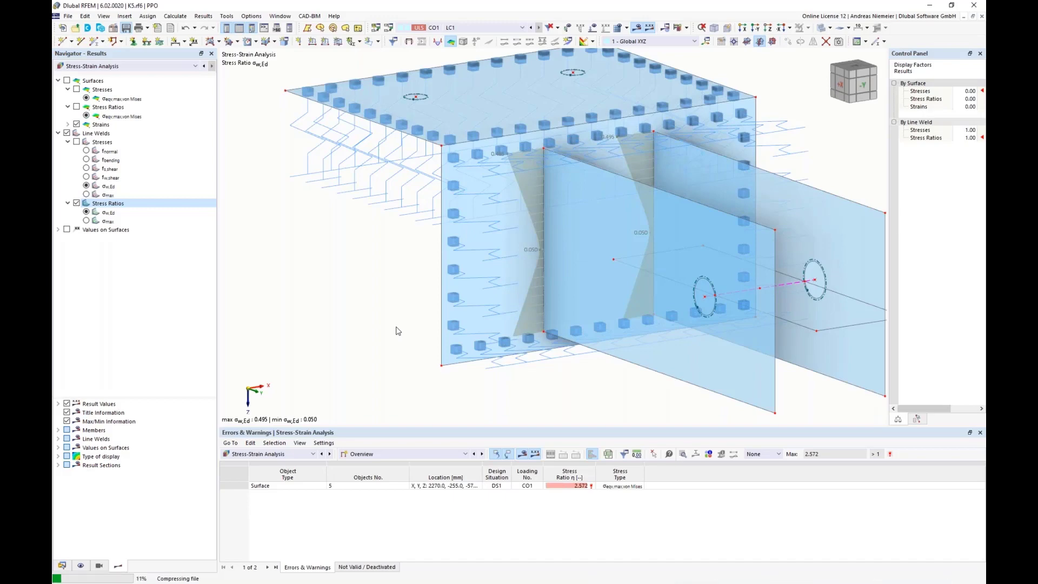
{"action": "left_click", "coordinate": [68, 15]}
{"action": "left_click", "coordinate": [82, 37]}
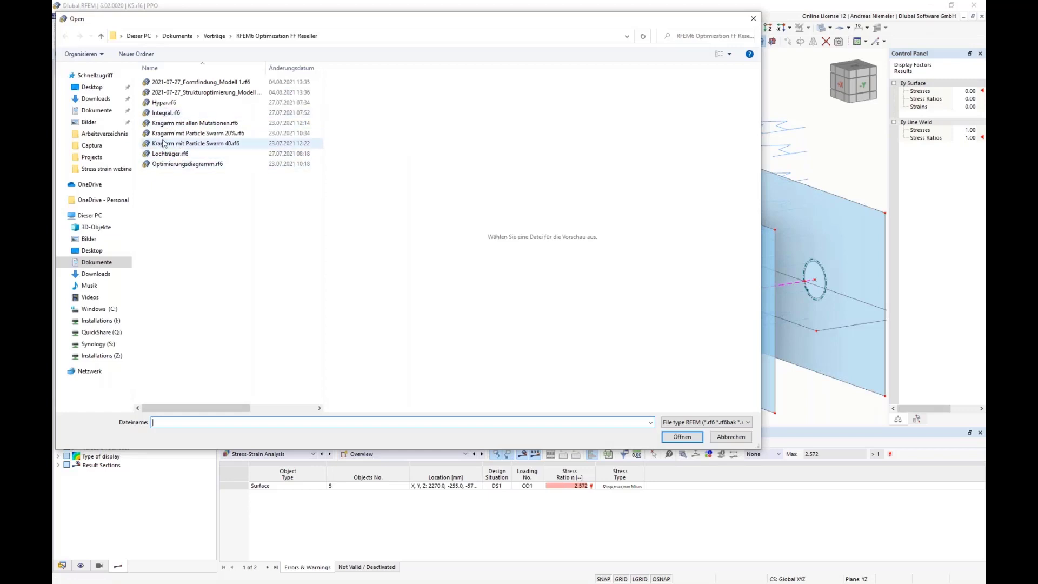
{"action": "left_click", "coordinate": [93, 87]}
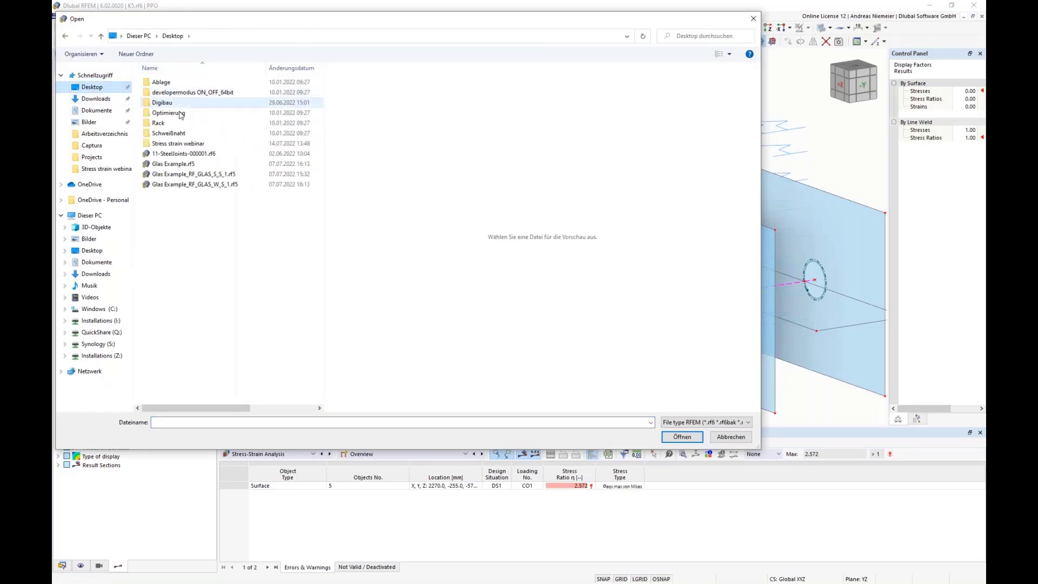
{"action": "double_click", "coordinate": [179, 144]}
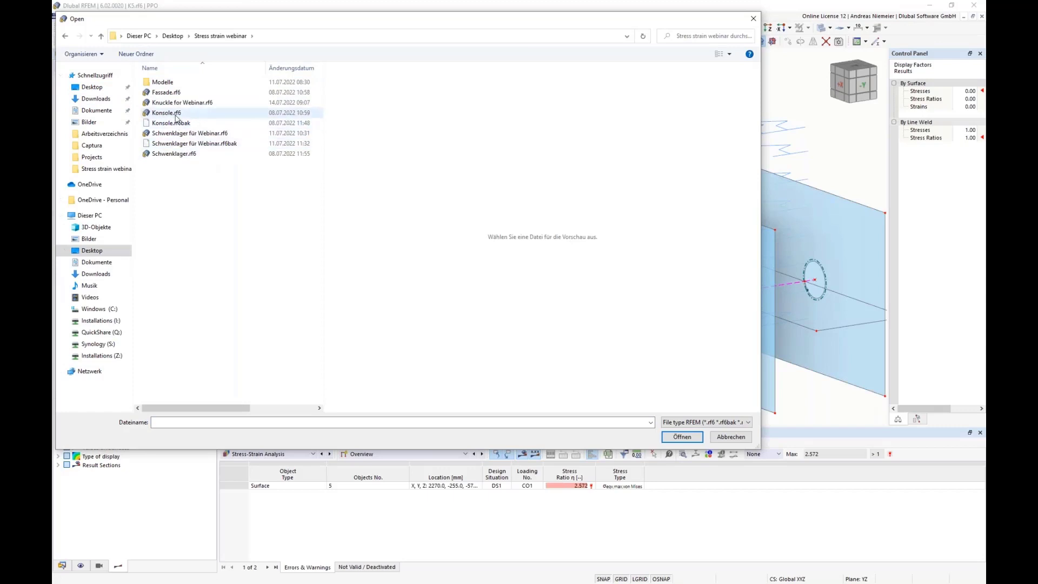
{"action": "left_click", "coordinate": [178, 102]}
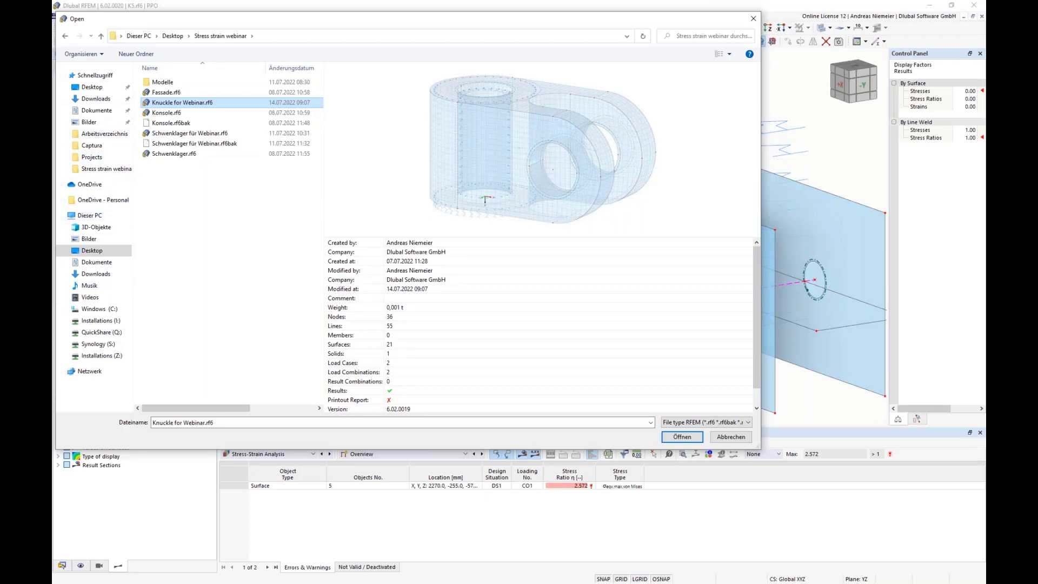
{"action": "key", "text": "Escape"}
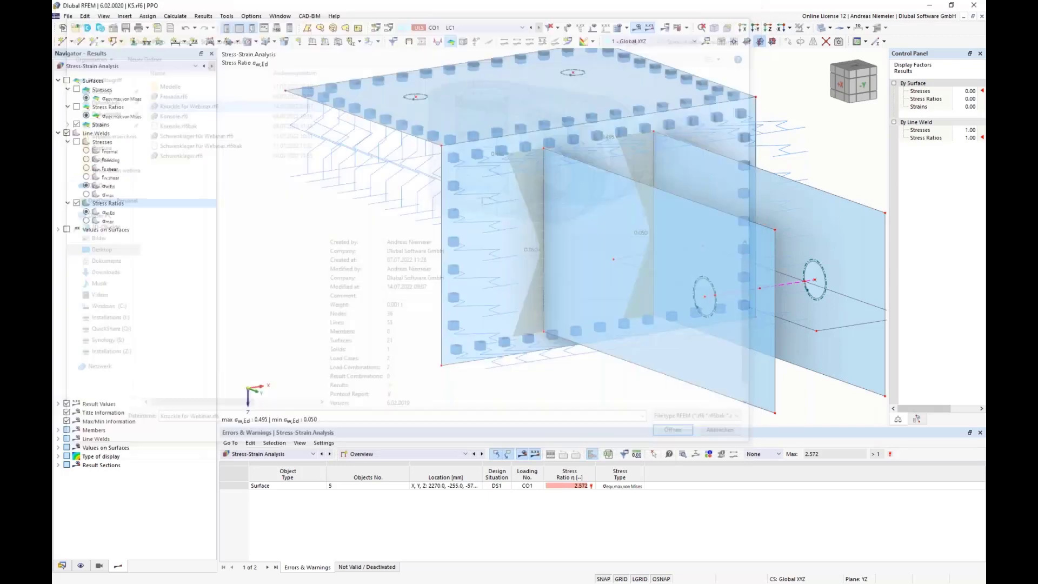
- Open the model Knuckle for Webinar.rf6 from the Stress strain webinar folder on the Desktop
{"action": "left_click", "coordinate": [75, 27]}
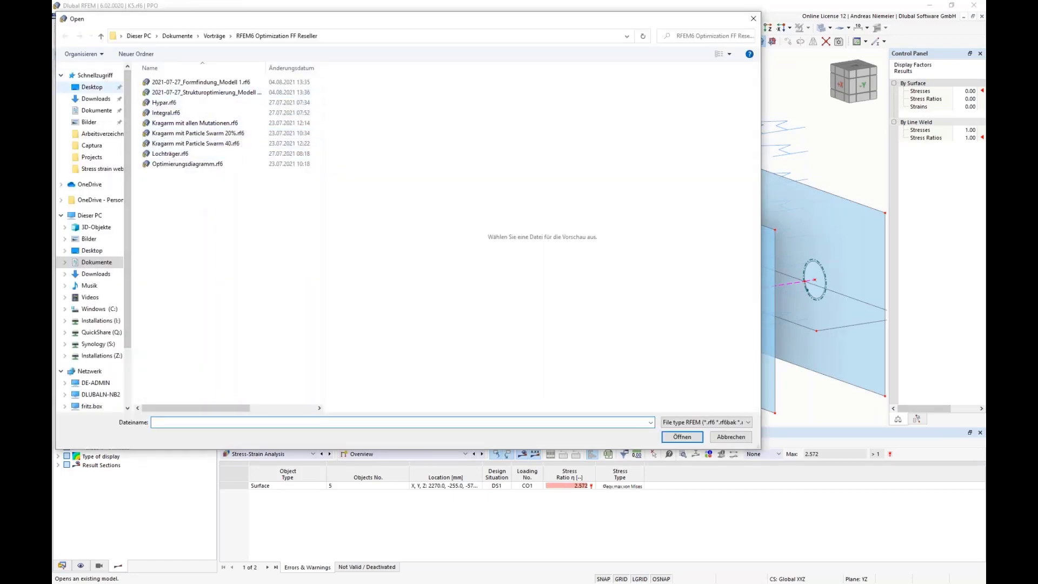
{"action": "left_click", "coordinate": [92, 88]}
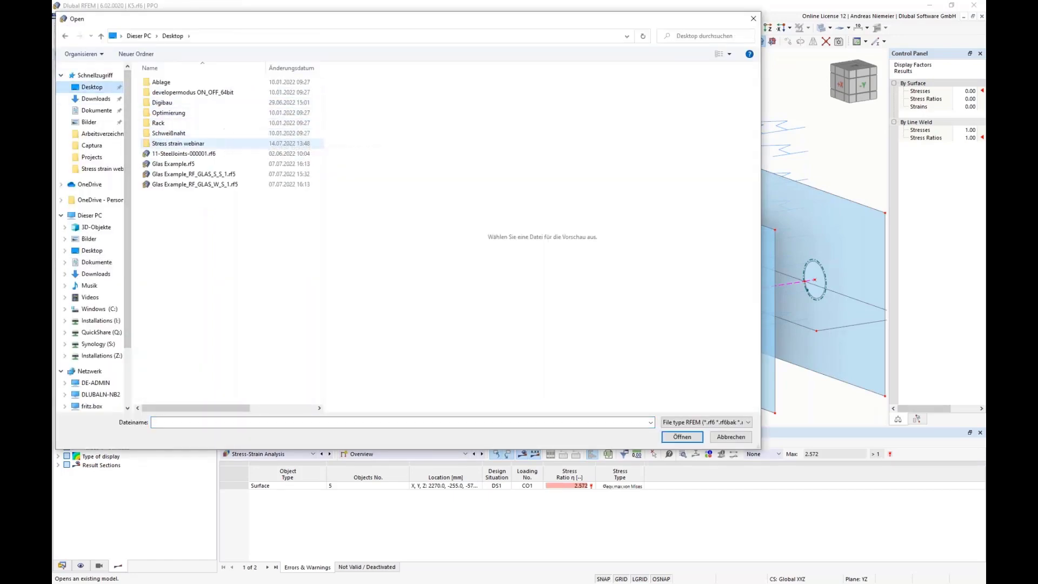
{"action": "double_click", "coordinate": [178, 143]}
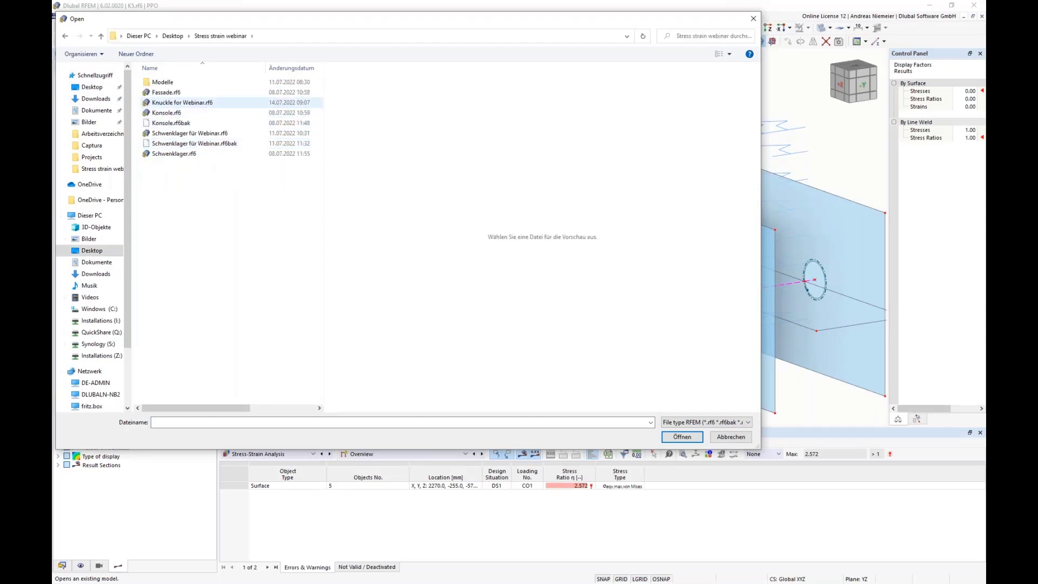
{"action": "left_click", "coordinate": [182, 102]}
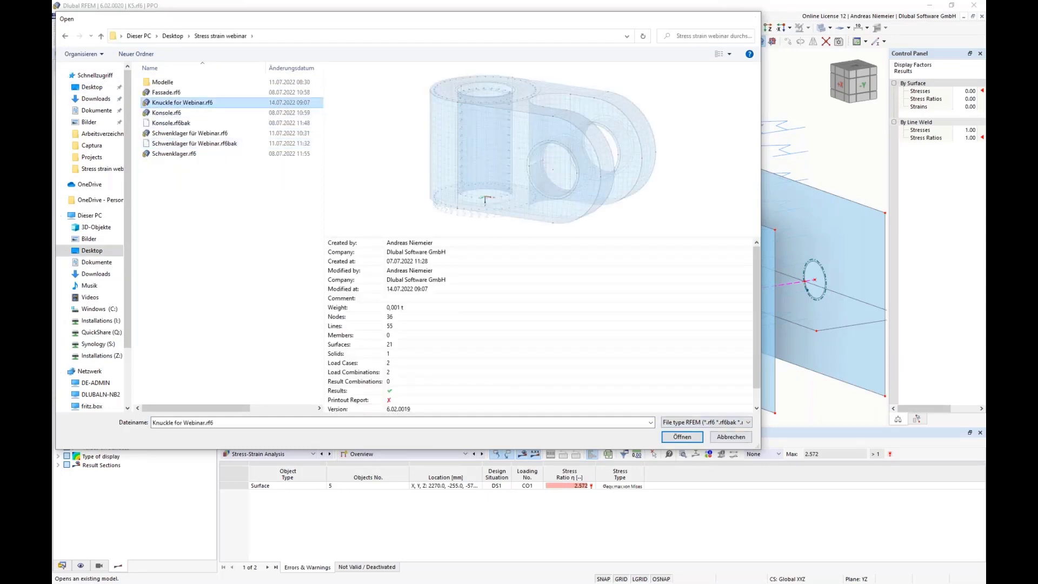
{"action": "left_click", "coordinate": [681, 436]}
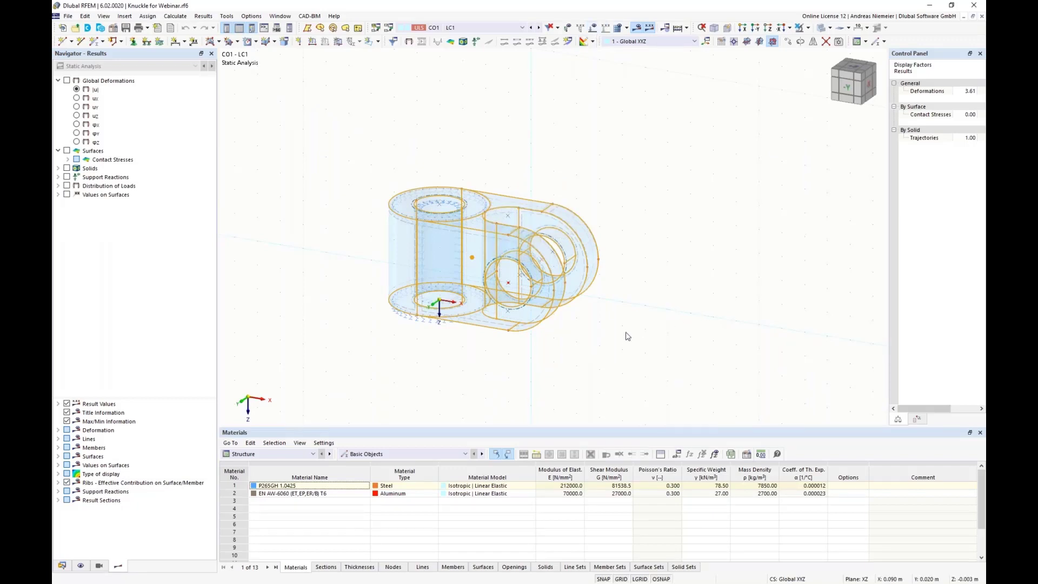
- Clear the selection, display the knuckle as an opaque shaded solid and inspect its holes and supports from several sides
{"action": "left_click", "coordinate": [731, 115]}
{"action": "left_click", "coordinate": [822, 28]}
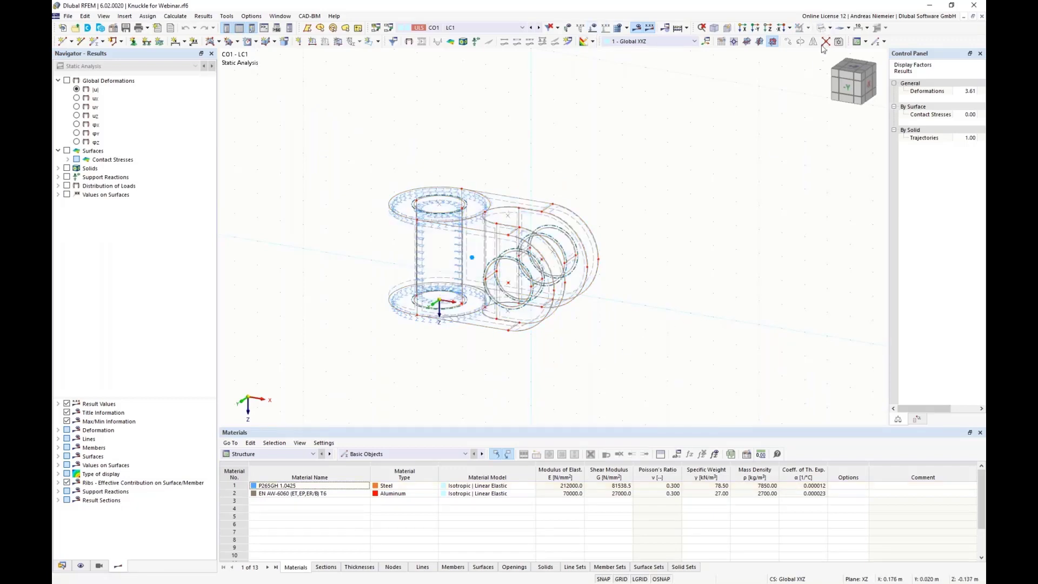
{"action": "left_click", "coordinate": [821, 28]}
{"action": "middle_click_drag", "start_coordinate": [689, 261], "coordinate": [607, 283], "text": "ctrl"}
{"action": "scroll", "coordinate": [367, 216], "scroll_direction": "up", "scroll_amount": 3}
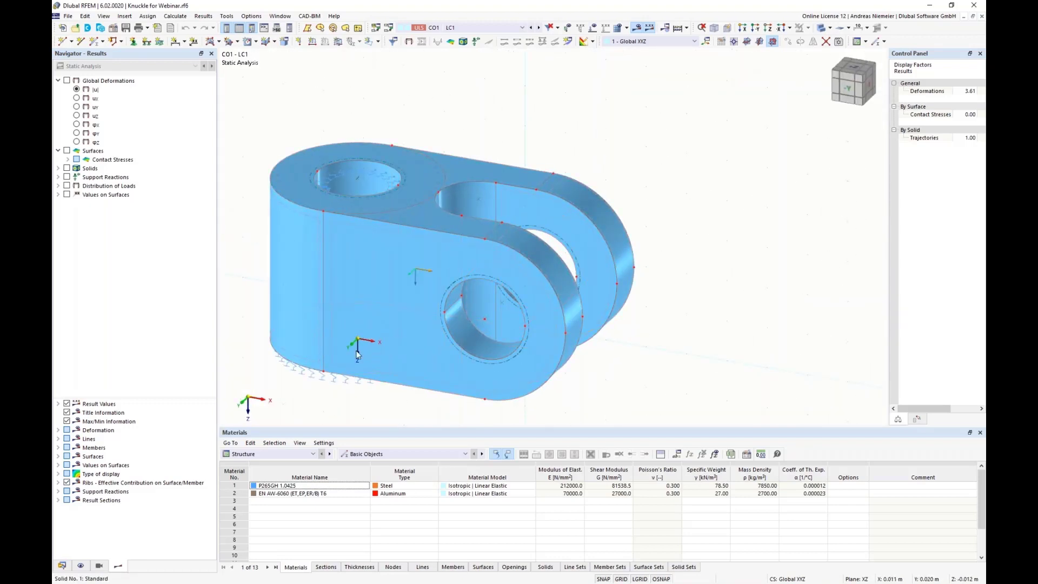
{"action": "middle_click_drag", "start_coordinate": [273, 390], "coordinate": [436, 320], "text": "ctrl"}
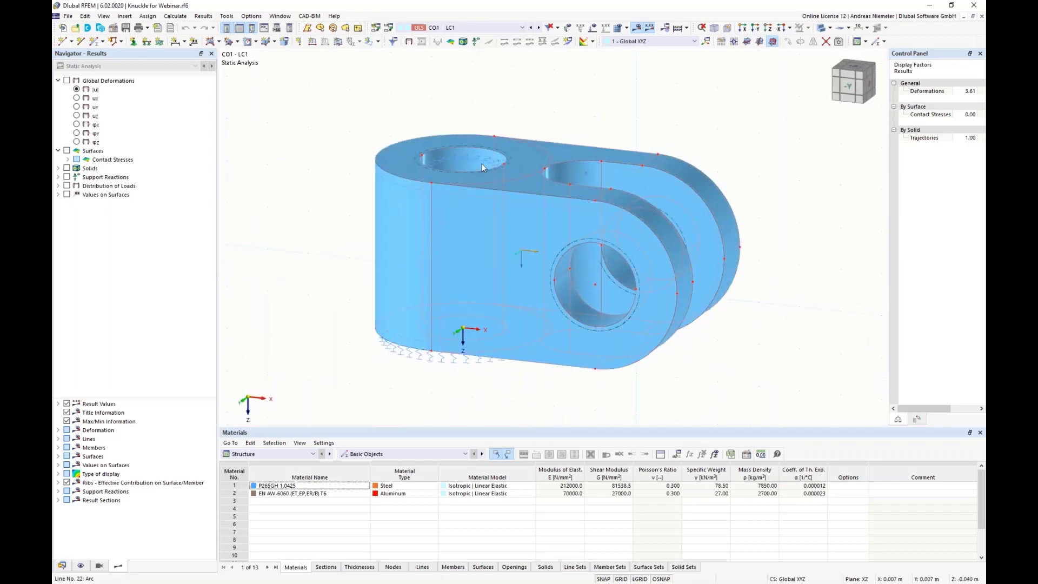
{"action": "middle_click_drag", "start_coordinate": [477, 125], "coordinate": [504, 222], "text": "ctrl"}
{"action": "middle_click_drag", "start_coordinate": [405, 372], "coordinate": [414, 174], "text": "ctrl"}
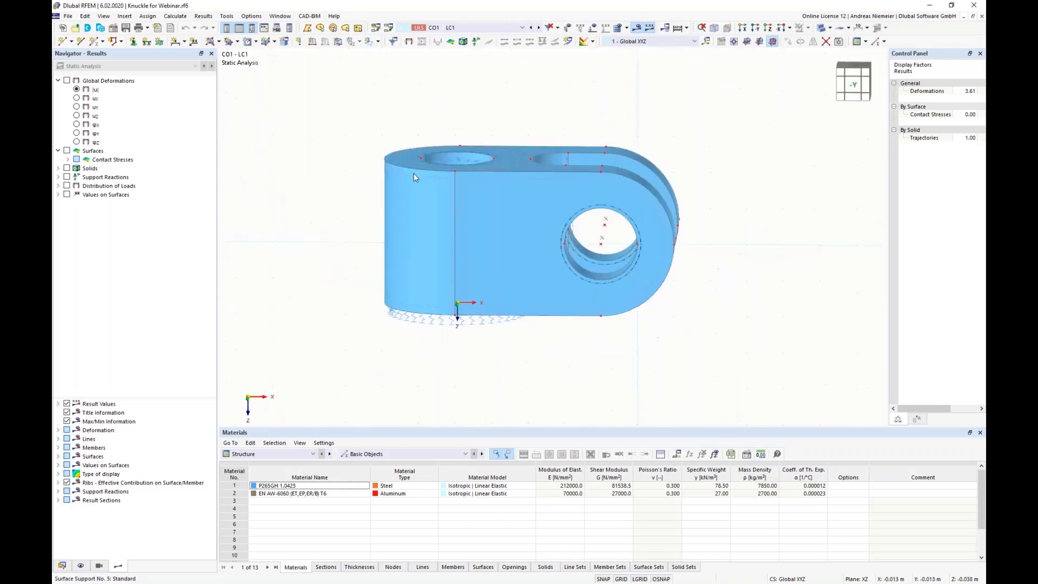
{"action": "middle_click_drag", "start_coordinate": [585, 385], "coordinate": [552, 388], "text": "ctrl"}
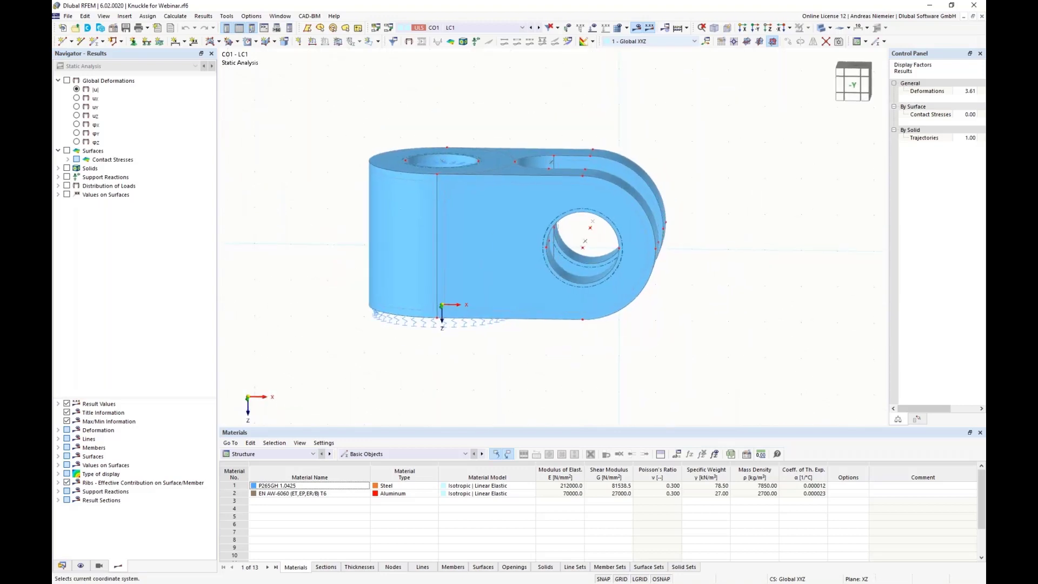
- Show the loads on the knuckle and compare the load directions of combinations CO1 and CO2
{"action": "left_click", "coordinate": [594, 29]}
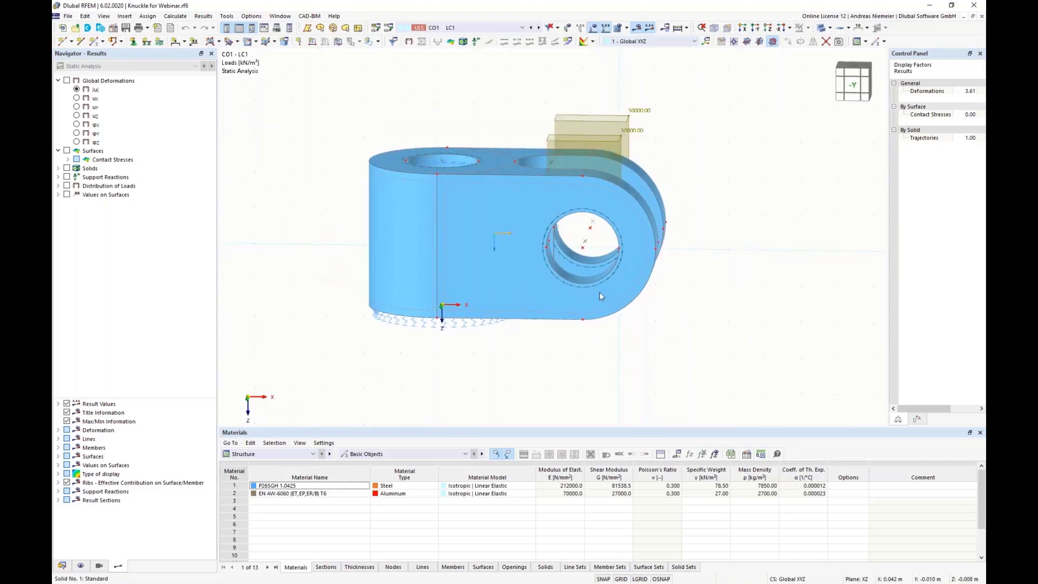
{"action": "left_click", "coordinate": [539, 28]}
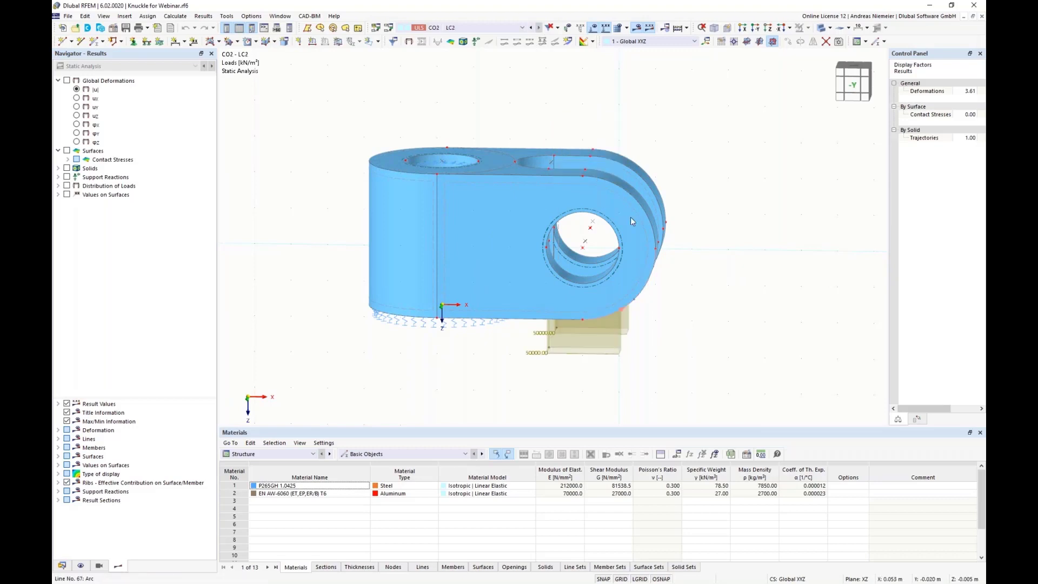
{"action": "middle_click_drag", "start_coordinate": [657, 270], "coordinate": [702, 296], "text": "ctrl"}
{"action": "scroll", "coordinate": [711, 289], "scroll_direction": "up", "scroll_amount": 1}
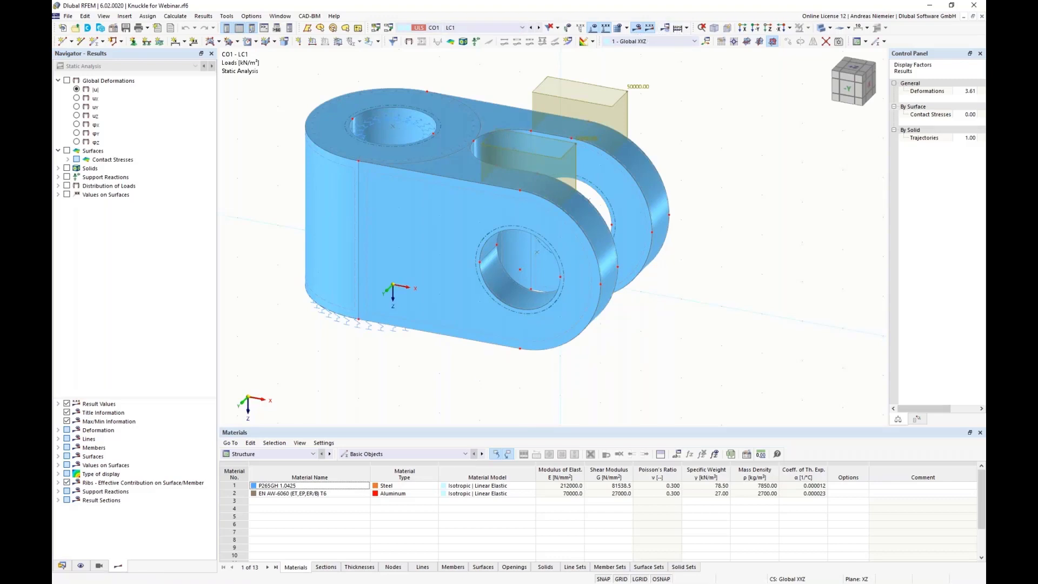
- Display the global deformations |u| for CO1 and switch the model to wireframe so that only the result colours cover the solid
{"action": "left_click", "coordinate": [66, 80]}
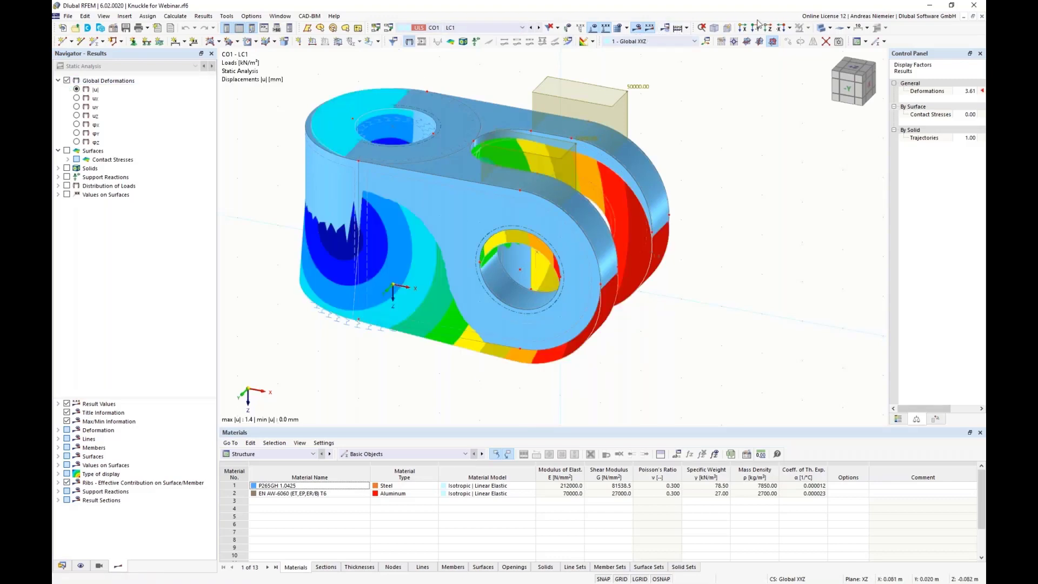
{"action": "left_click", "coordinate": [830, 27]}
{"action": "left_click", "coordinate": [842, 39]}
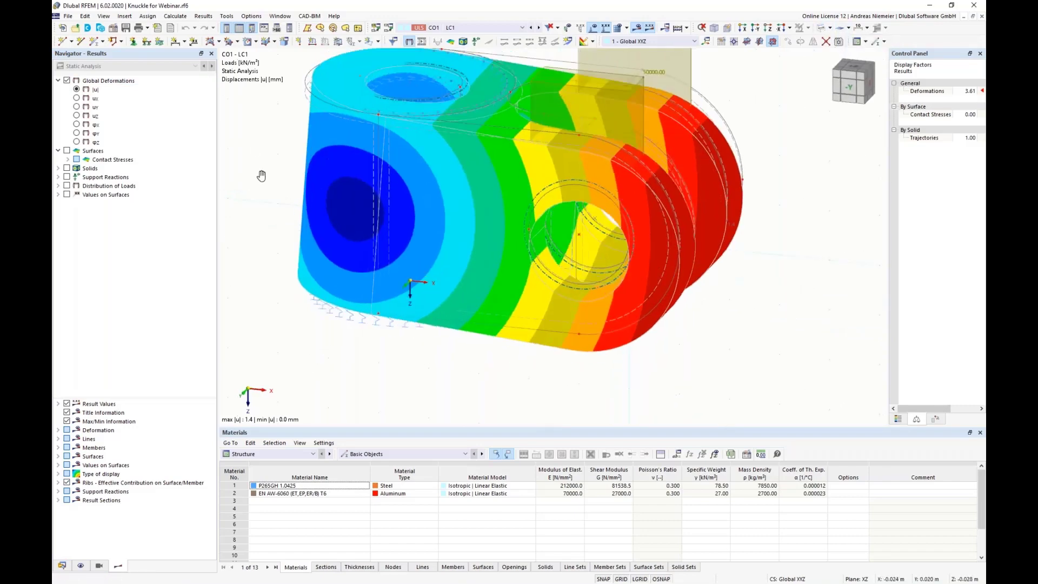
- Display the surface contact stresses σz and examine their distribution around the supported bore and end faces
{"action": "left_click", "coordinate": [67, 151]}
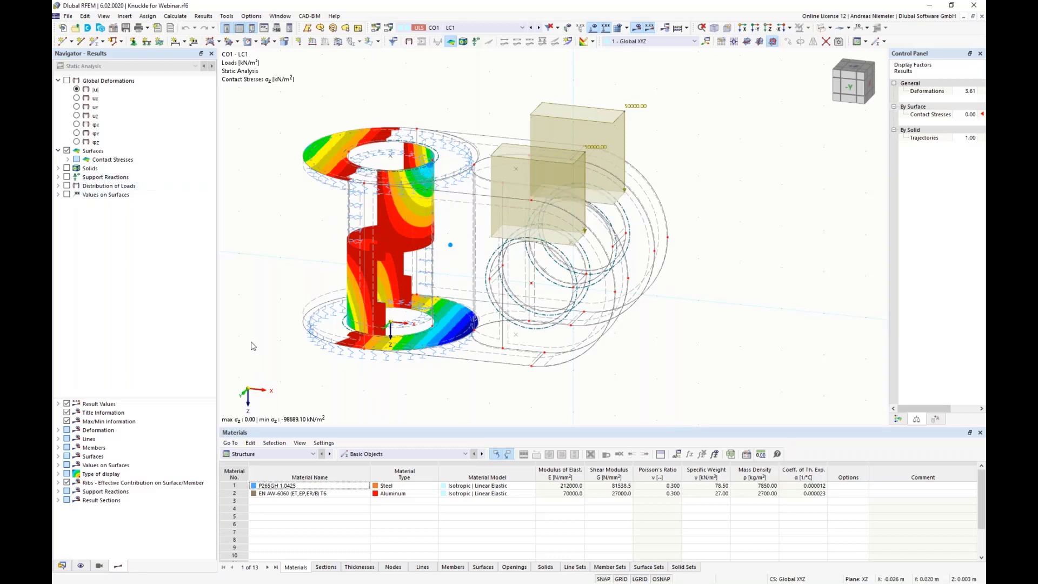
{"action": "middle_click_drag", "start_coordinate": [256, 291], "coordinate": [258, 290], "text": "ctrl"}
{"action": "right_click_drag", "start_coordinate": [258, 289], "coordinate": [260, 266]}
{"action": "left_click", "coordinate": [258, 247]}
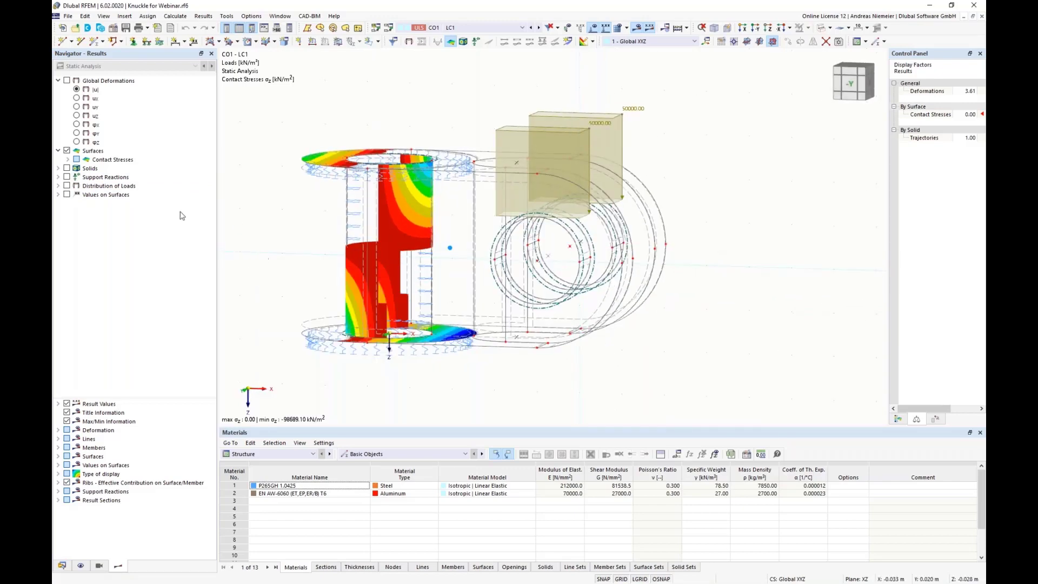
- Hide the surface results, display the solid's basic stress σx and expand the available stress and strain result types
{"action": "left_click", "coordinate": [67, 151]}
{"action": "left_click", "coordinate": [67, 169]}
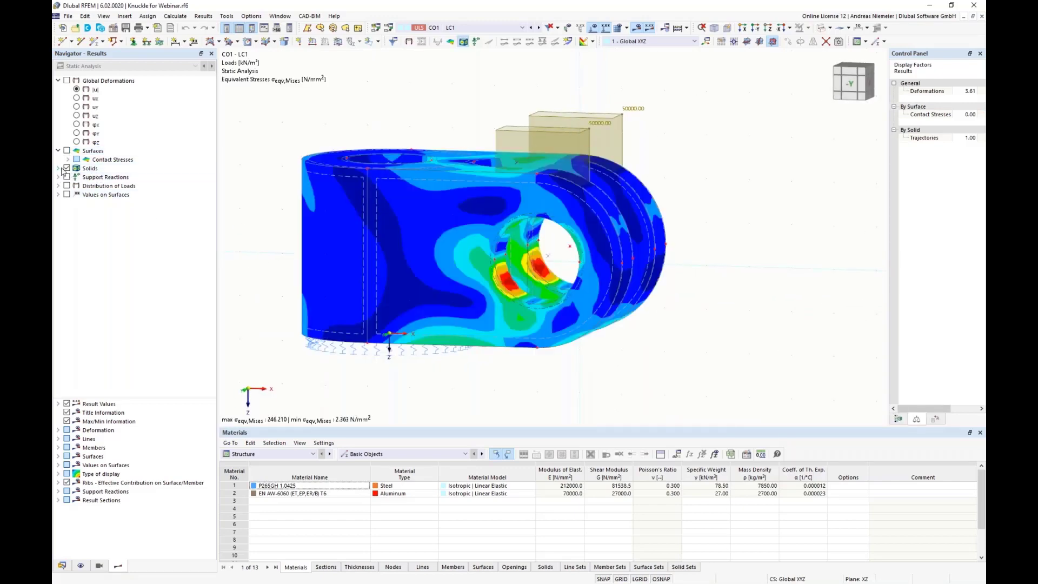
{"action": "left_click", "coordinate": [58, 169]}
{"action": "left_click", "coordinate": [105, 196]}
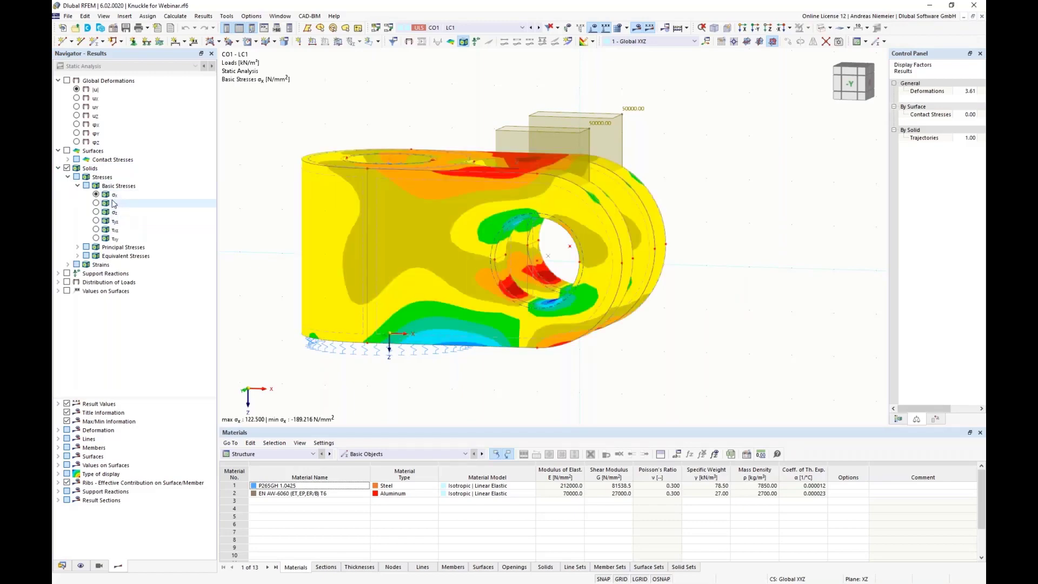
{"action": "mouse_move", "coordinate": [266, 238]}
{"action": "middle_mouse_down", "text": "ctrl"}
{"action": "mouse_move", "coordinate": [271, 223]}
{"action": "mouse_move", "coordinate": [297, 225]}
{"action": "mouse_move", "coordinate": [301, 238]}
{"action": "mouse_move", "coordinate": [283, 241]}
{"action": "middle_mouse_up", "text": "ctrl"}
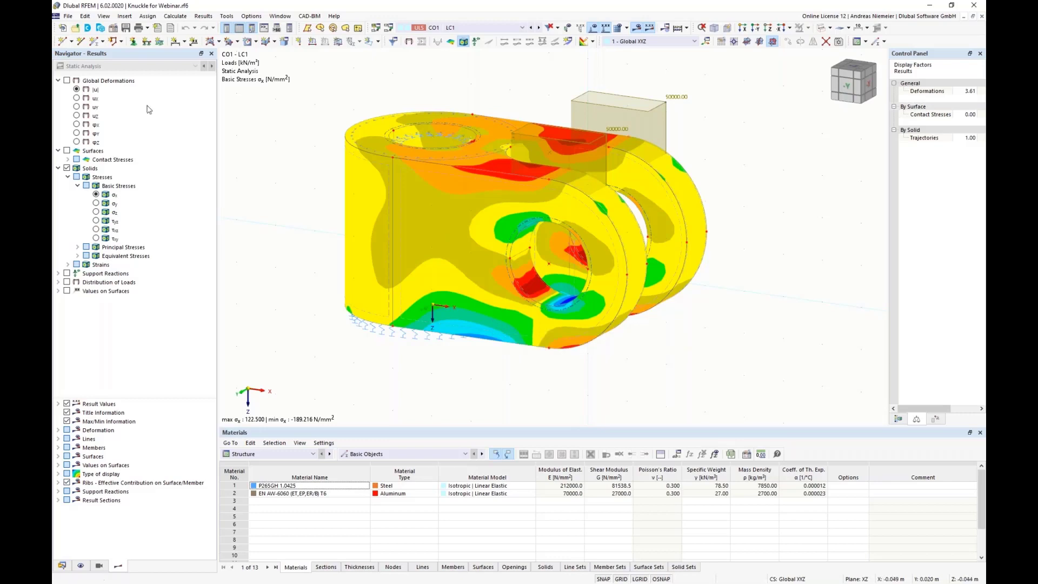
{"action": "left_click", "coordinate": [68, 265]}
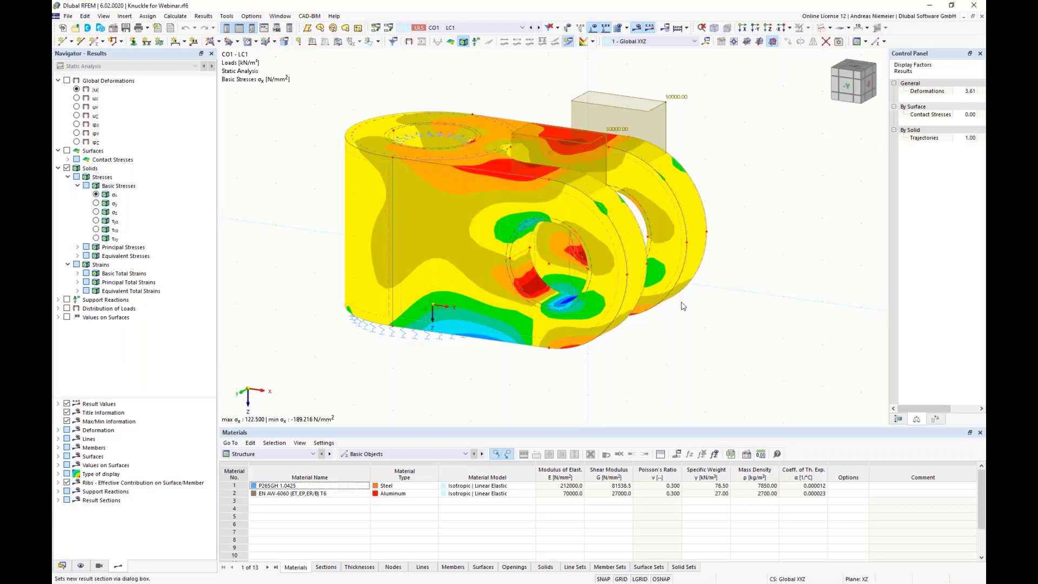
- Create a result section through points (0.060, 0.020, -0.020) and (0.060, -0.020, -0.020) m with the projection direction Global in X
{"action": "left_click", "coordinate": [616, 201]}
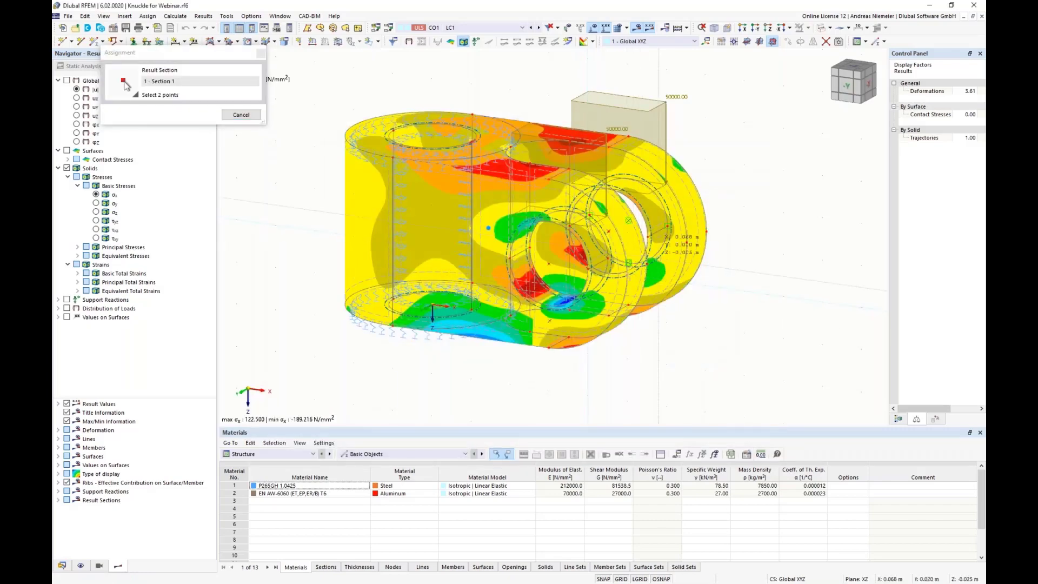
{"action": "left_click", "coordinate": [707, 231]}
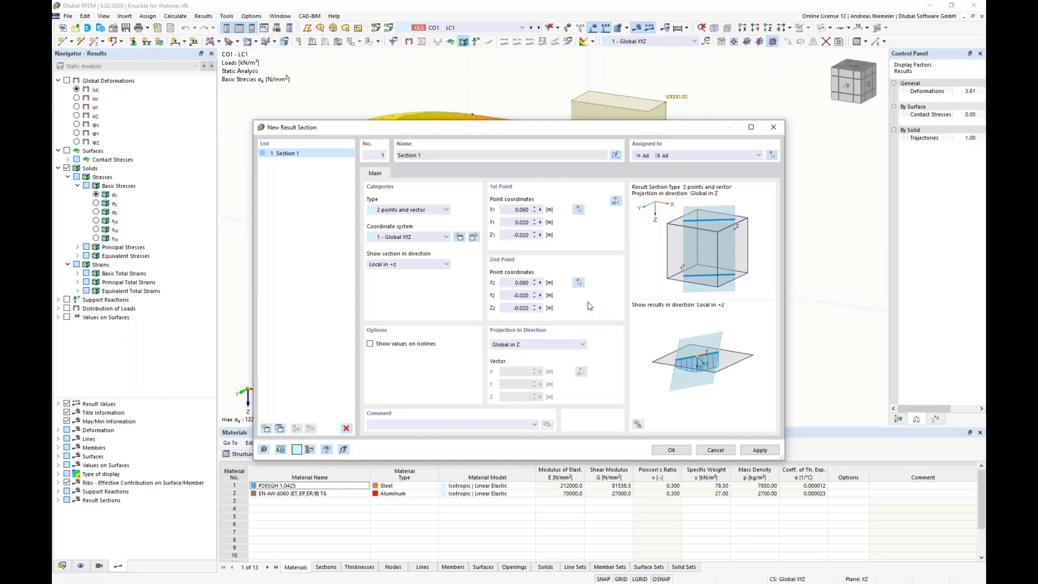
{"action": "left_click", "coordinate": [544, 347]}
{"action": "left_click", "coordinate": [533, 354]}
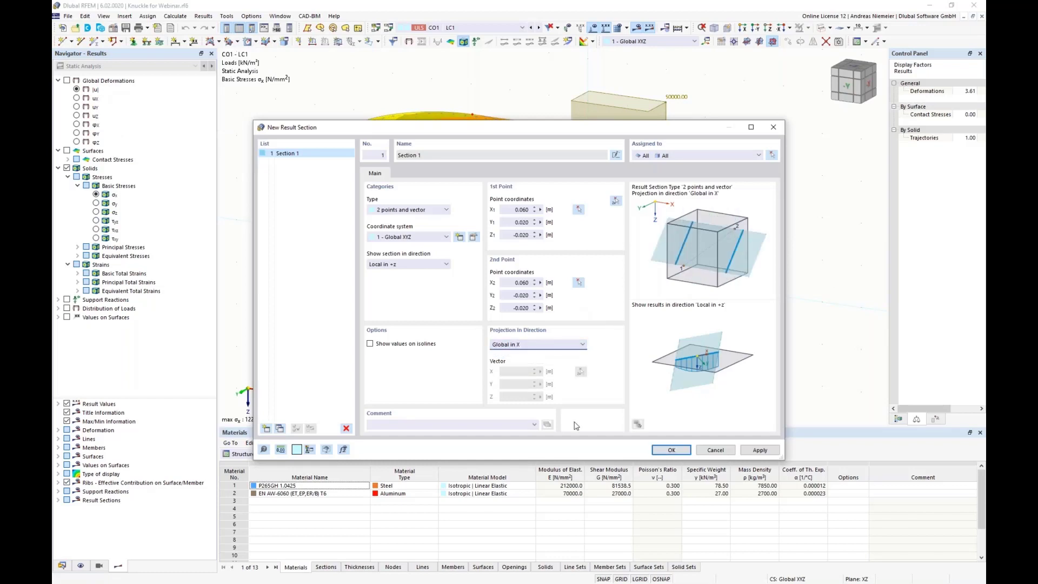
{"action": "left_click", "coordinate": [664, 452]}
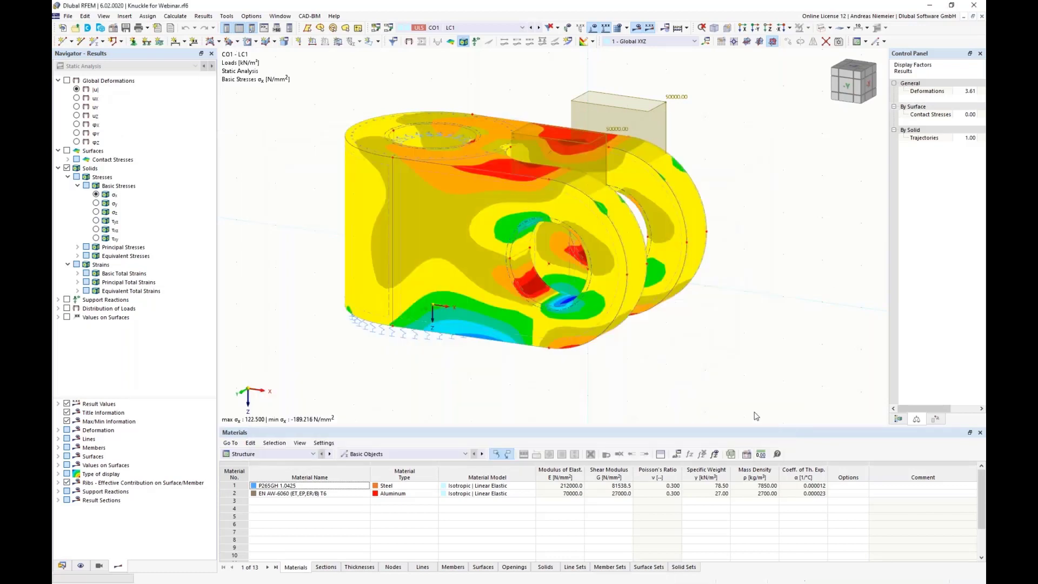
- Hide the solid results to view the displacements on the result section alone, and compare load combinations CO1 and CO2
{"action": "left_click", "coordinate": [65, 169]}
{"action": "middle_click_drag", "start_coordinate": [360, 101], "coordinate": [317, 139], "text": "ctrl"}
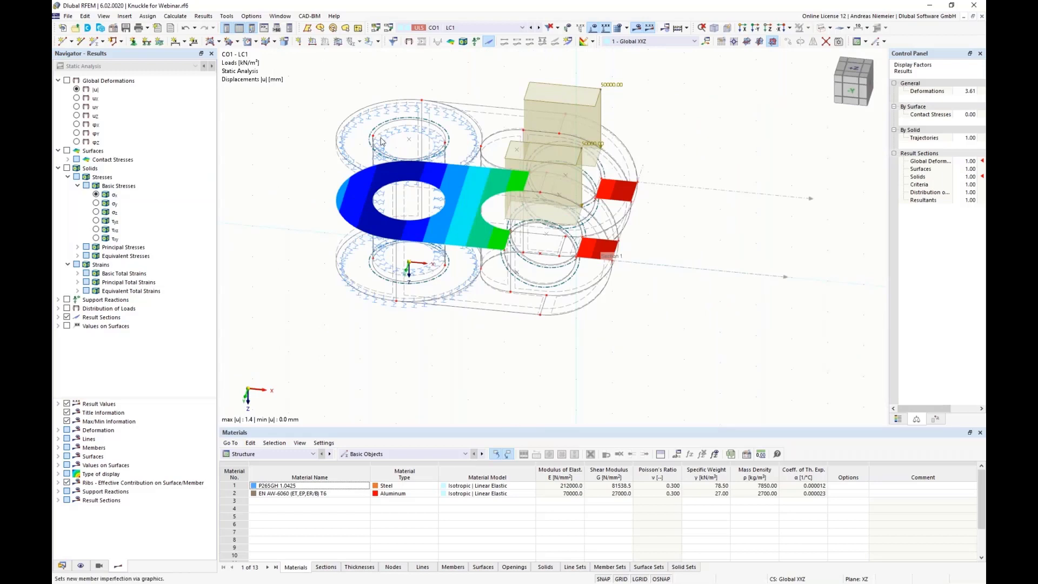
{"action": "left_click", "coordinate": [434, 31]}
{"action": "left_click", "coordinate": [436, 72]}
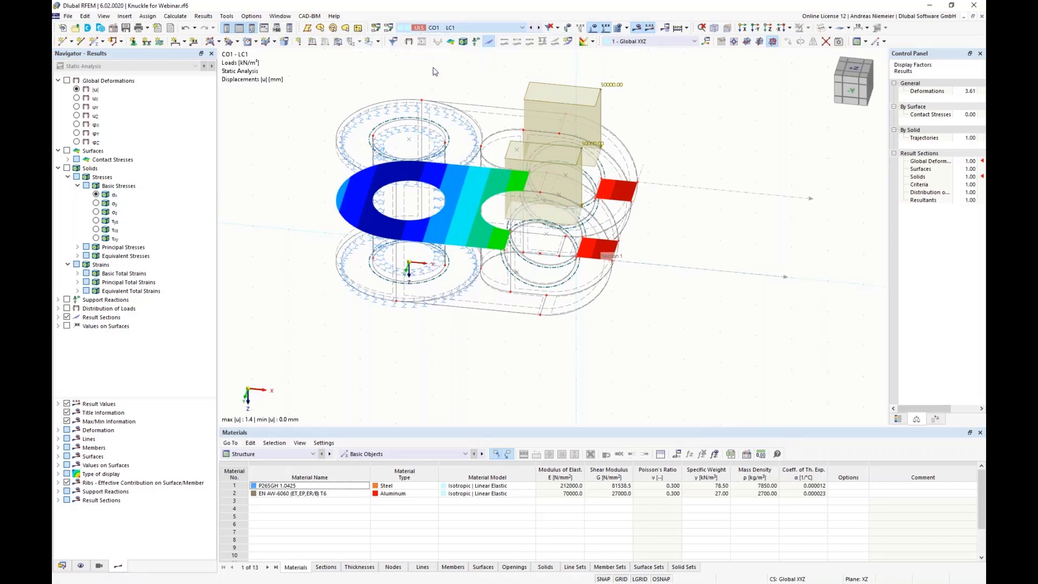
{"action": "key", "text": "Down"}
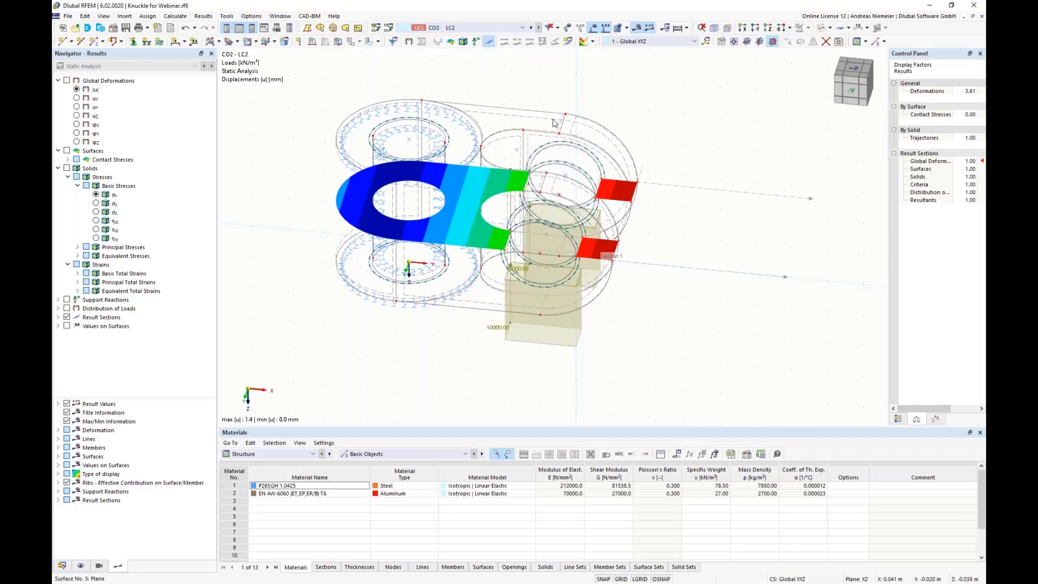
- Activate the Stress-Strain Analysis design add-on in the model's base data
{"action": "left_click", "coordinate": [114, 31]}
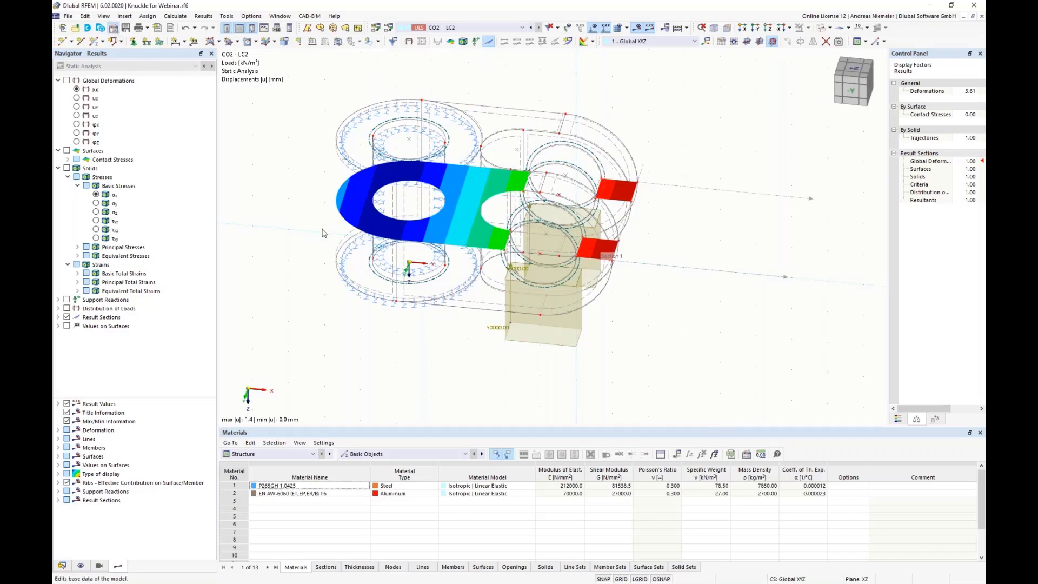
{"action": "left_click", "coordinate": [368, 108]}
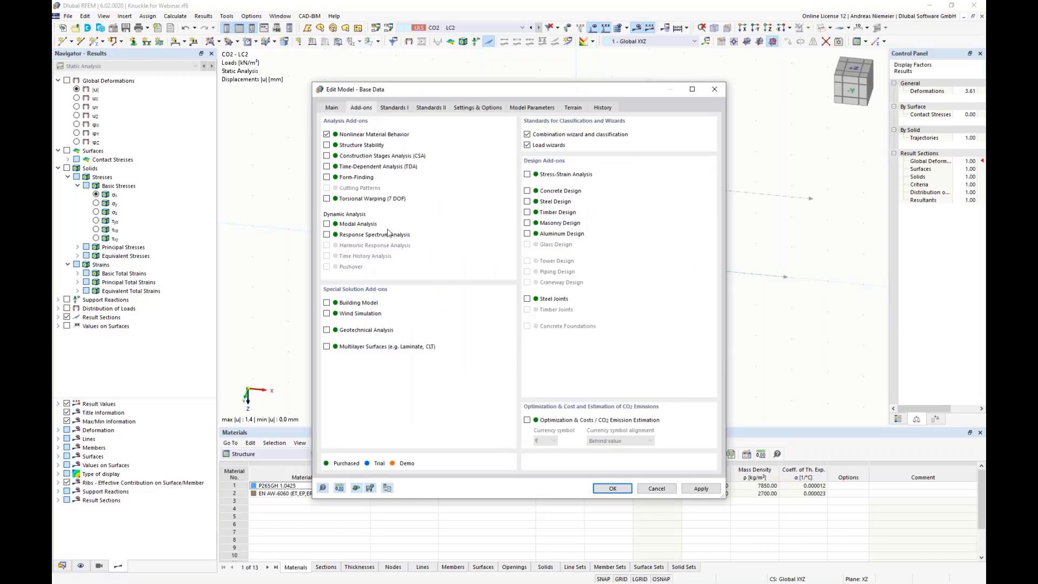
{"action": "left_click", "coordinate": [554, 176]}
{"action": "left_click", "coordinate": [616, 491]}
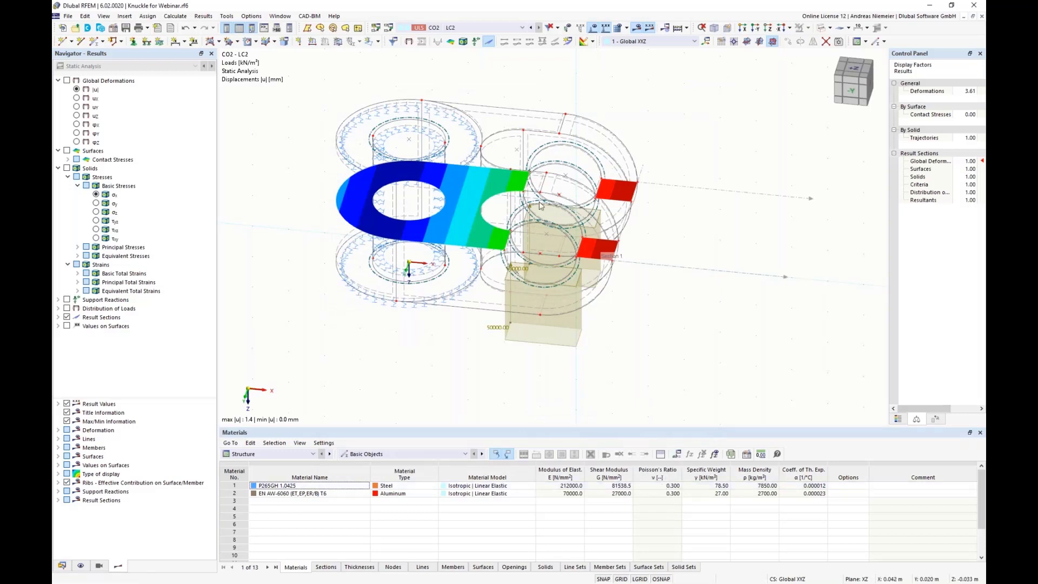
- Check in the load cases and combinations that design situation DS1 is activated for Stress-Strain Analysis
{"action": "double_click", "coordinate": [405, 154]}
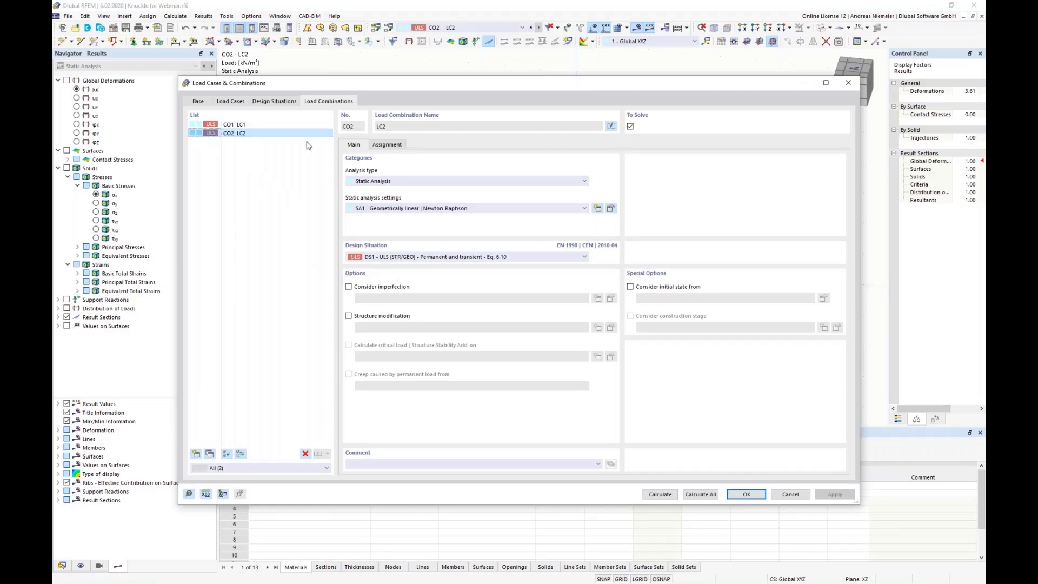
{"action": "left_click", "coordinate": [275, 102]}
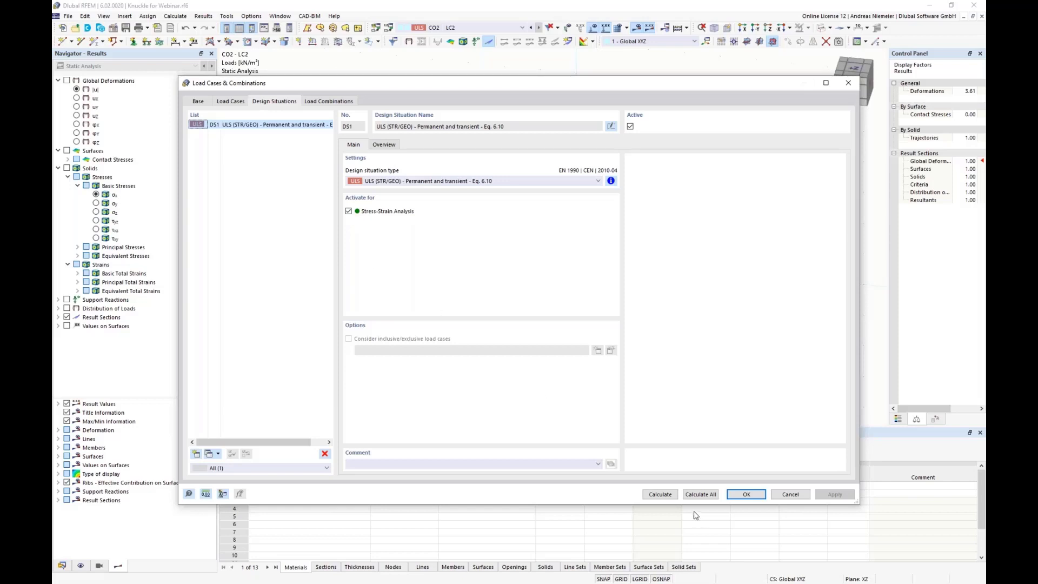
{"action": "left_click", "coordinate": [763, 495]}
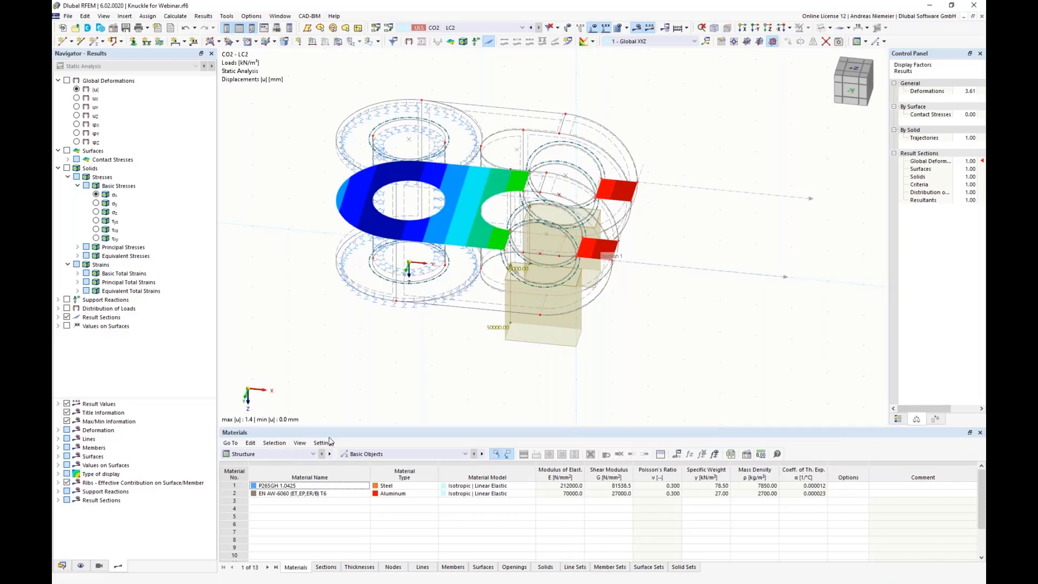
- Show the Stress-Strain Analysis input data and calculate its results for design situation DS1
{"action": "left_click", "coordinate": [312, 454]}
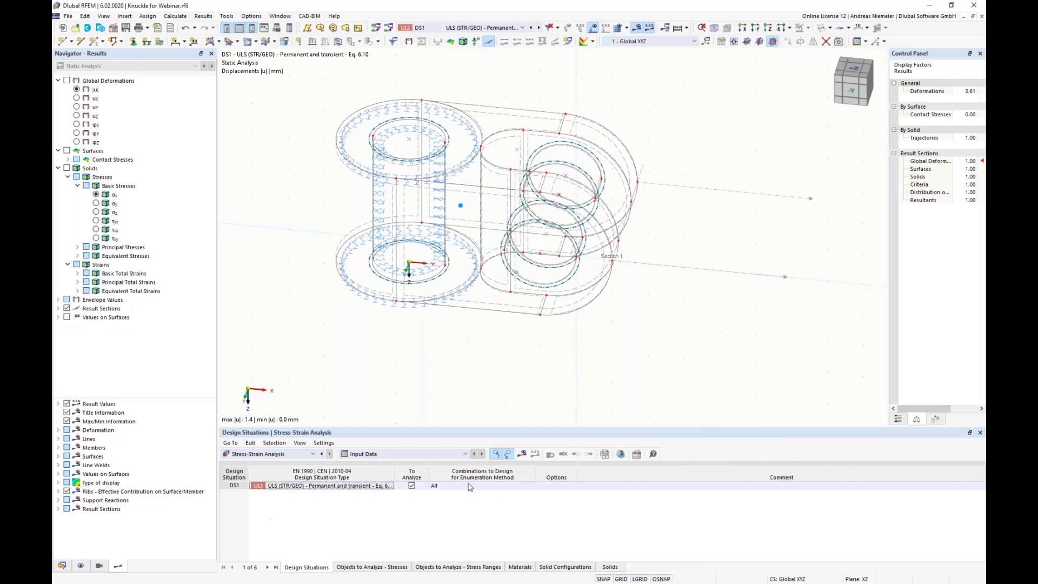
{"action": "left_click", "coordinate": [523, 456]}
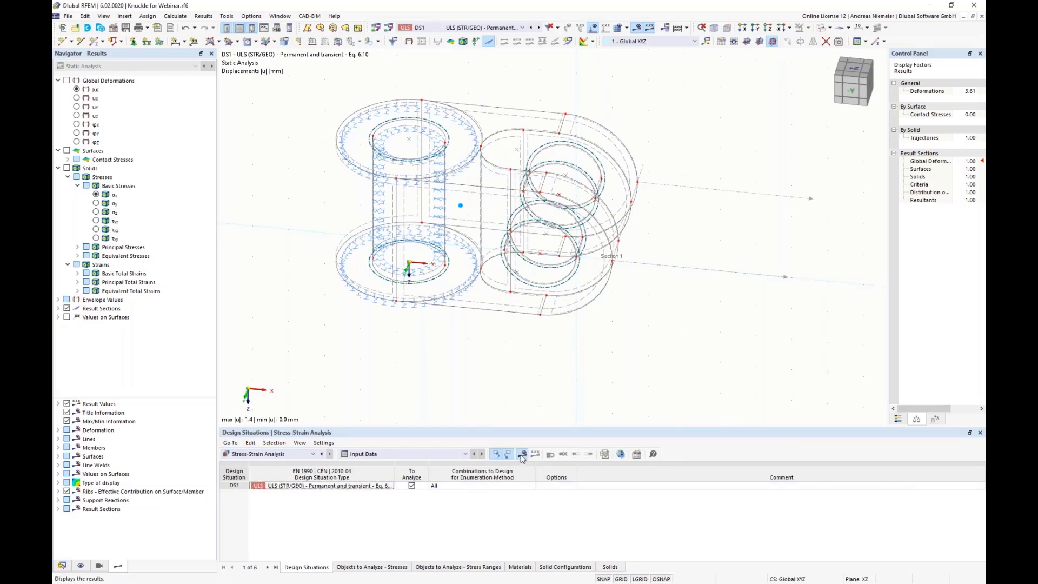
{"action": "left_click", "coordinate": [560, 338]}
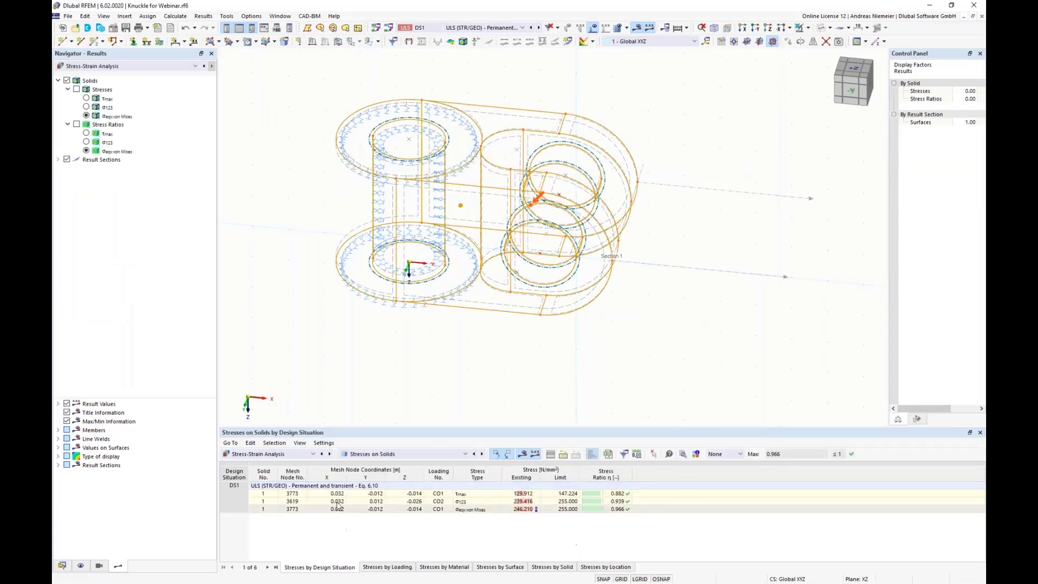
- Return to the Stress-Strain Analysis input data and review the design situations and the objects to analyze for stresses
{"action": "left_click", "coordinate": [382, 457]}
{"action": "left_click", "coordinate": [376, 464]}
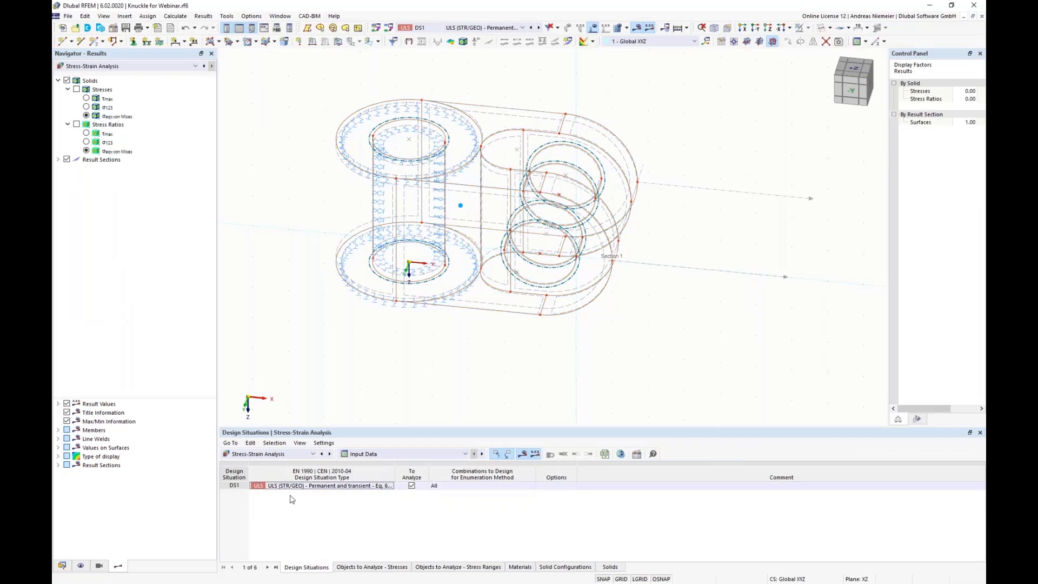
{"action": "left_click", "coordinate": [367, 569]}
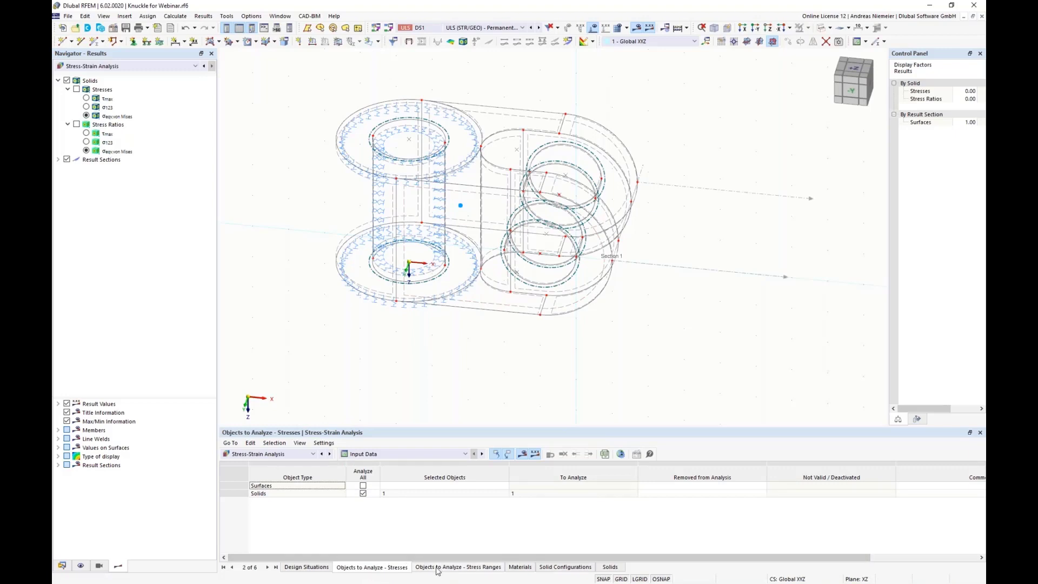
- Deselect τmax and σ123 in the Default solid configuration, check the von Mises limit stress options, and accept deleting the existing results
{"action": "left_click", "coordinate": [557, 567]}
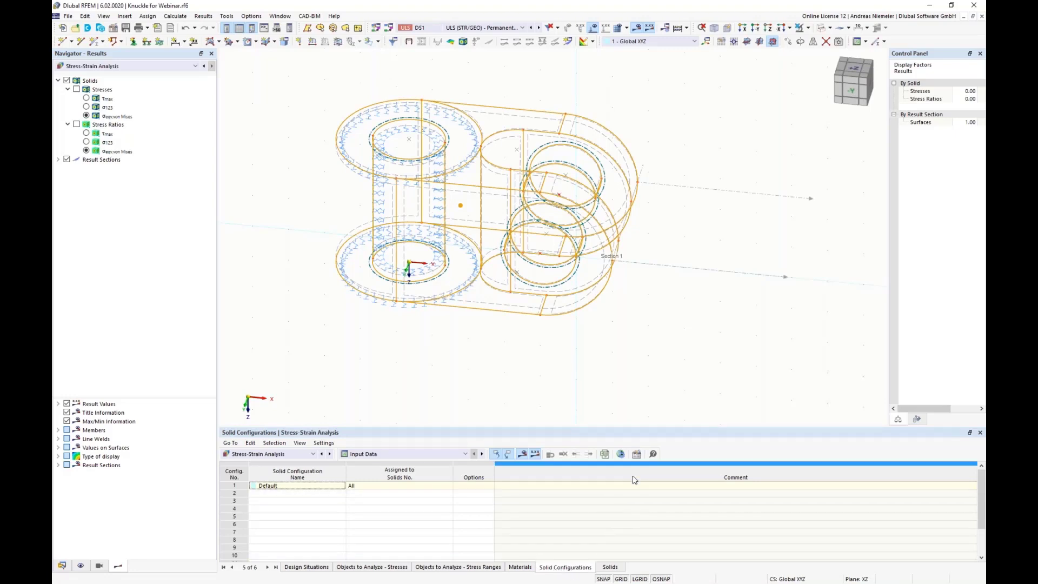
{"action": "left_click", "coordinate": [636, 455]}
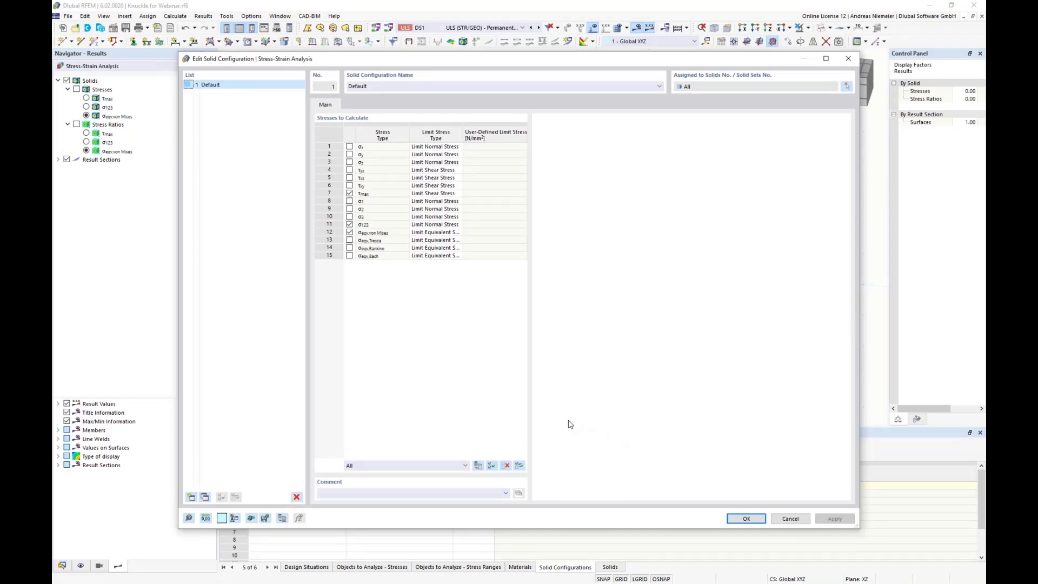
{"action": "left_click", "coordinate": [349, 225]}
{"action": "left_click", "coordinate": [350, 194]}
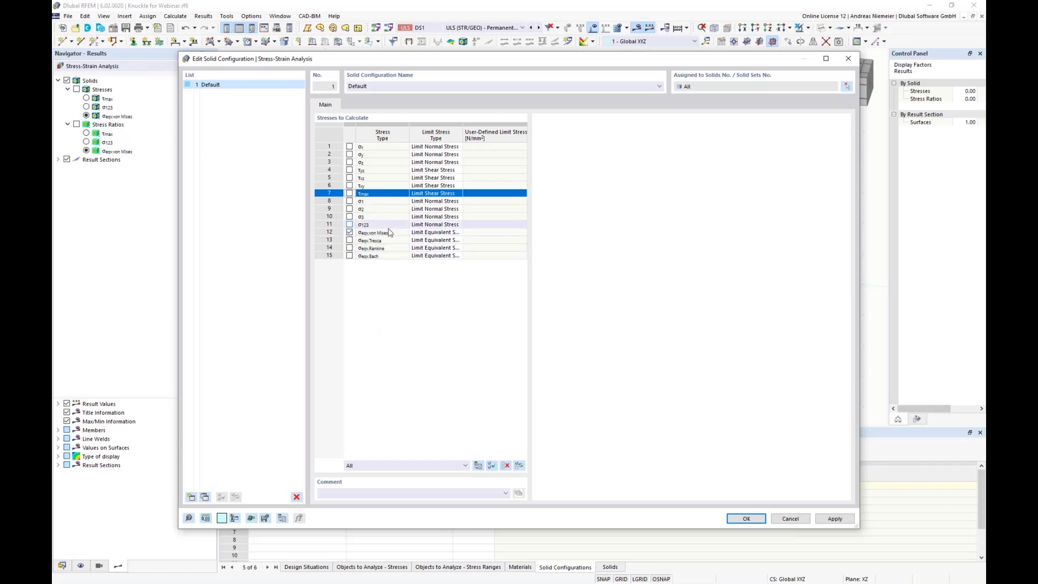
{"action": "left_click", "coordinate": [440, 225]}
{"action": "left_click", "coordinate": [440, 232]}
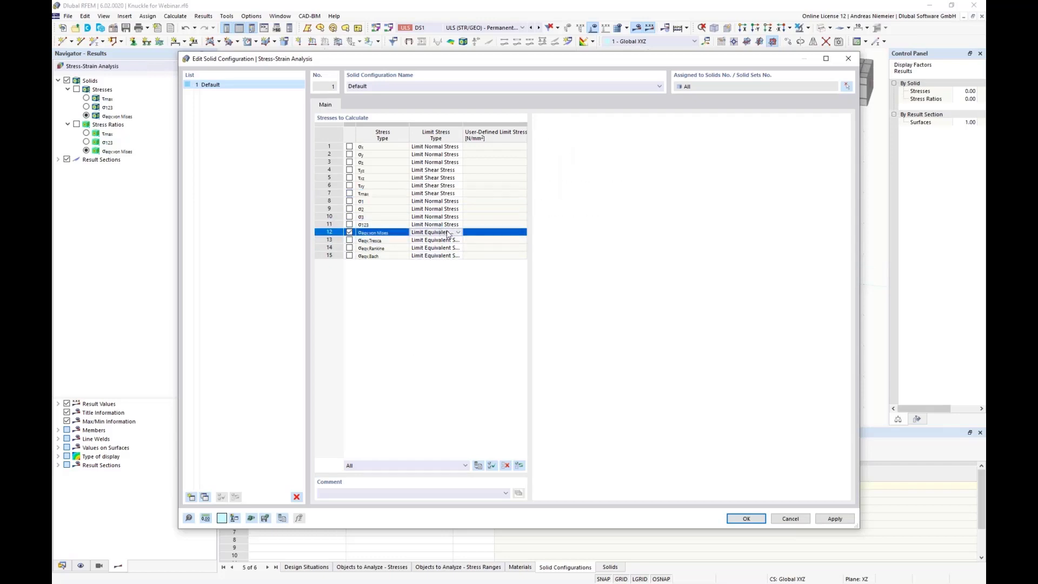
{"action": "left_click", "coordinate": [457, 234]}
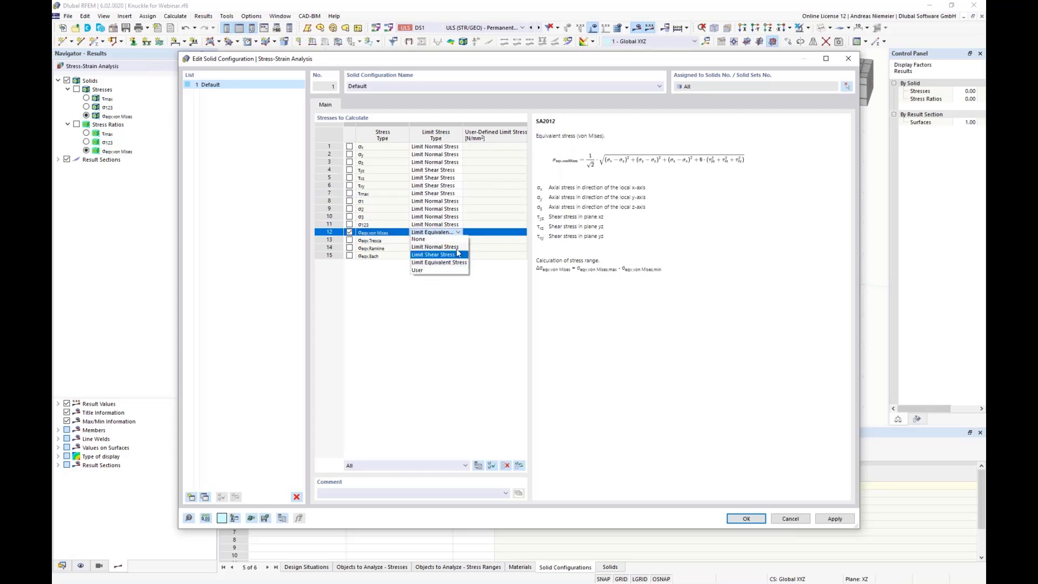
{"action": "left_click", "coordinate": [457, 232]}
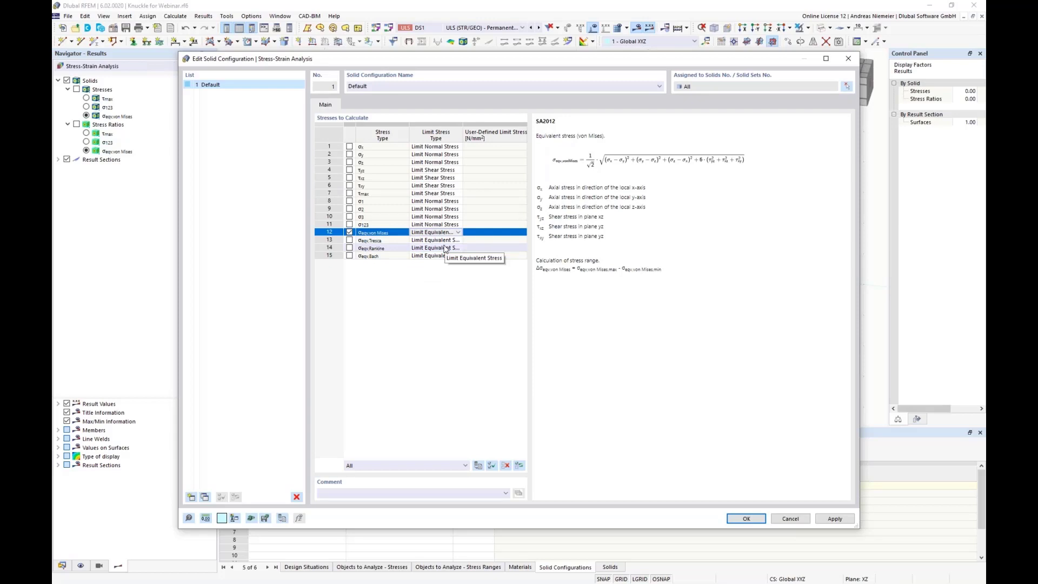
{"action": "left_click", "coordinate": [731, 519]}
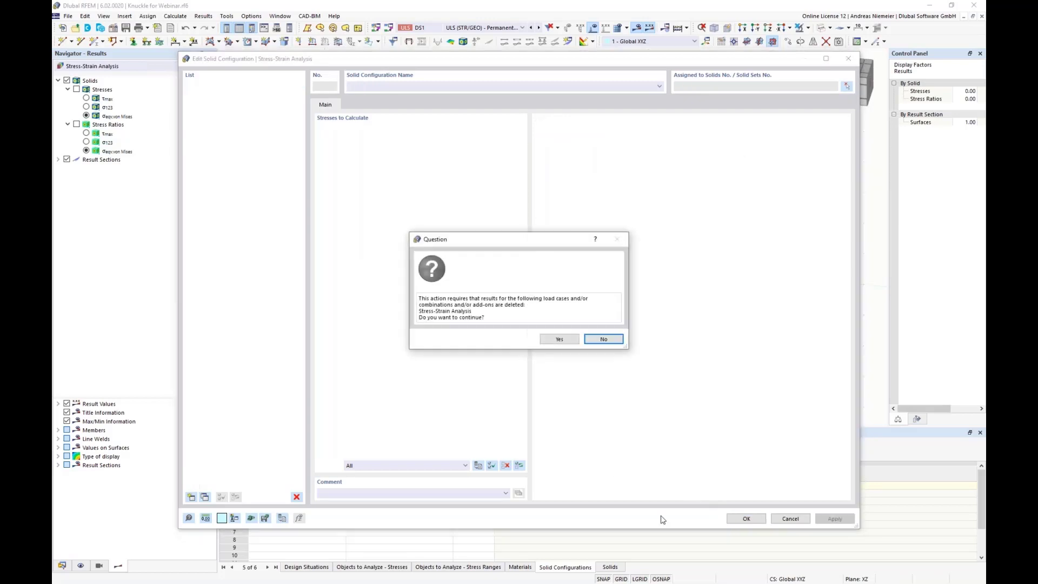
{"action": "left_click", "coordinate": [559, 341]}
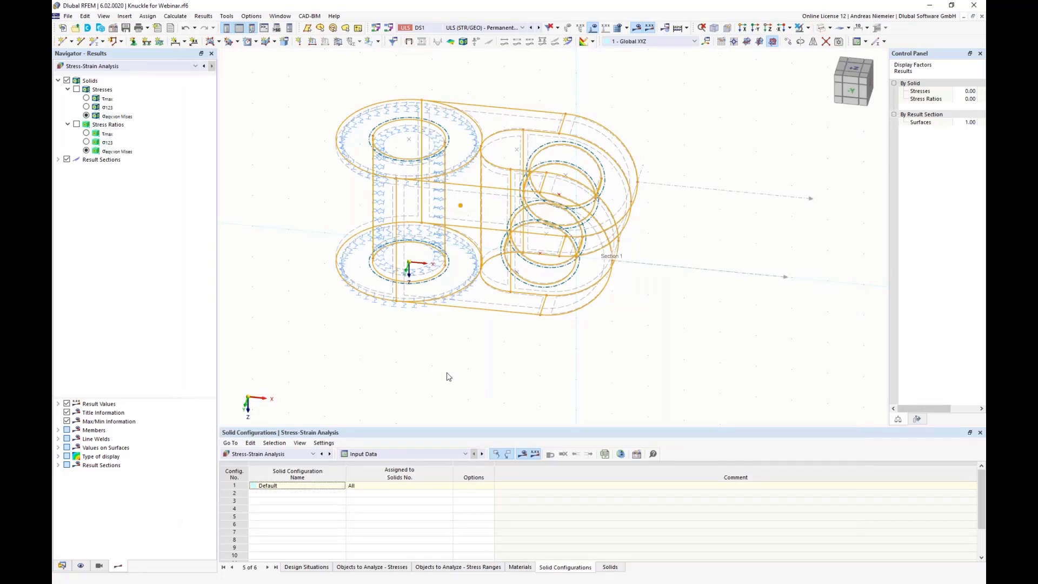
- Include all solids in the stress range analysis and recalculate the Stress-Strain Analysis
{"action": "left_click", "coordinate": [455, 568]}
{"action": "left_click", "coordinate": [363, 493]}
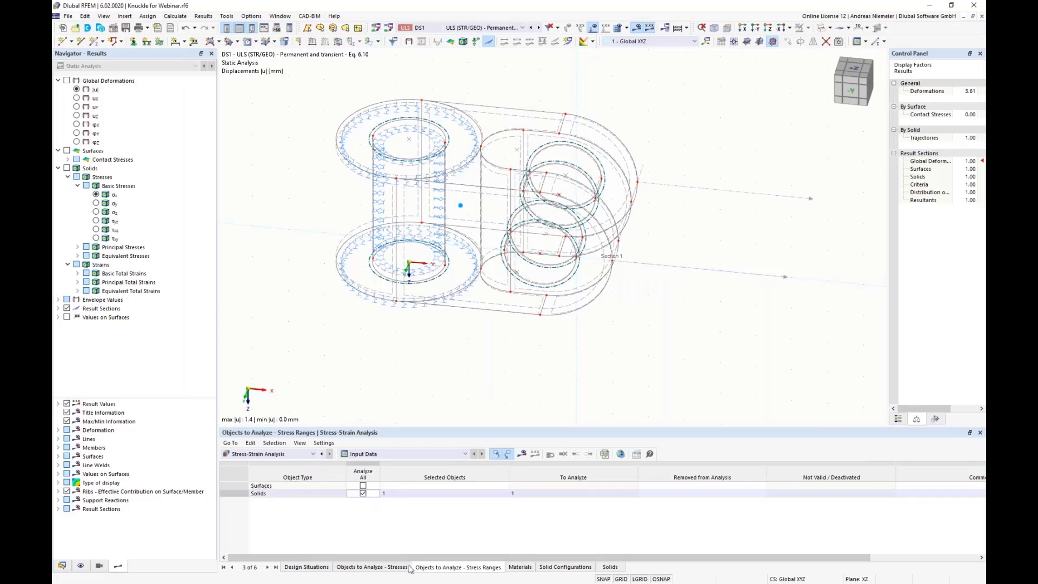
{"action": "left_click", "coordinate": [522, 454]}
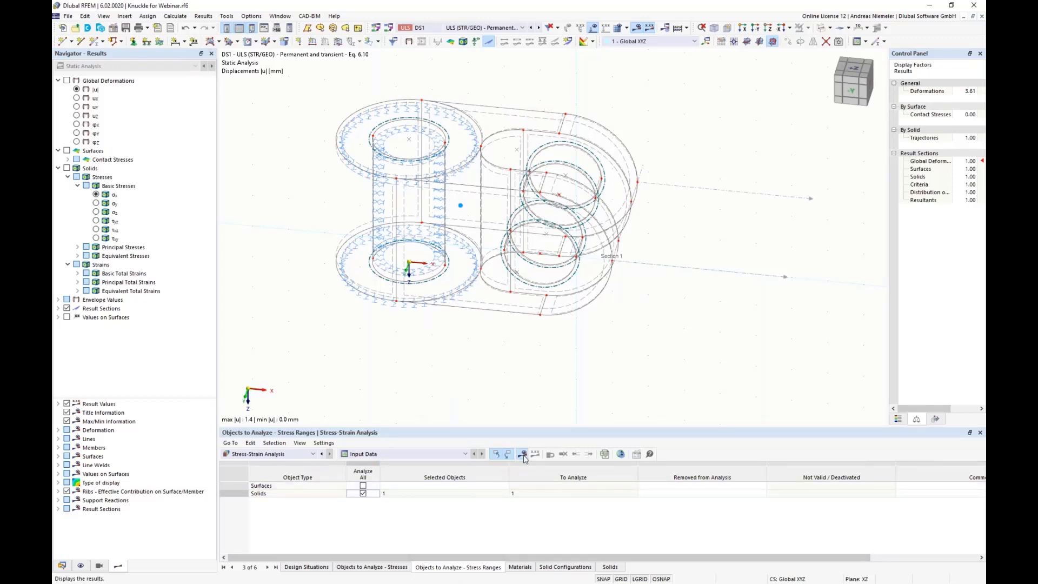
{"action": "left_click", "coordinate": [557, 338]}
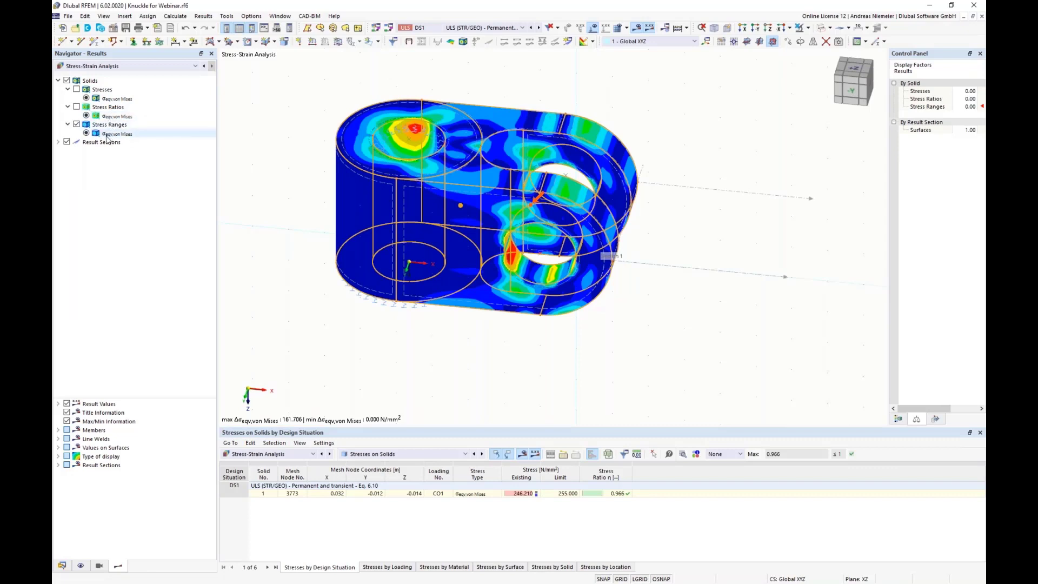
- Display the solid's σeqv,von Mises stresses and examine the peak zones beside the fork bore up close
{"action": "left_click", "coordinate": [102, 89]}
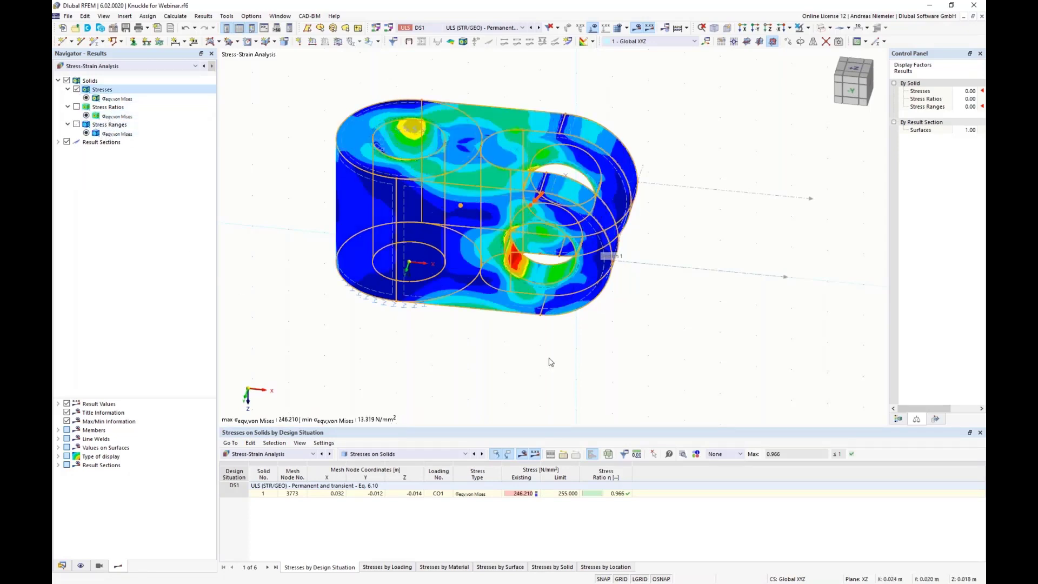
{"action": "middle_click_drag", "start_coordinate": [641, 339], "coordinate": [576, 297], "text": "ctrl"}
{"action": "scroll", "coordinate": [498, 246], "scroll_direction": "up", "scroll_amount": 4}
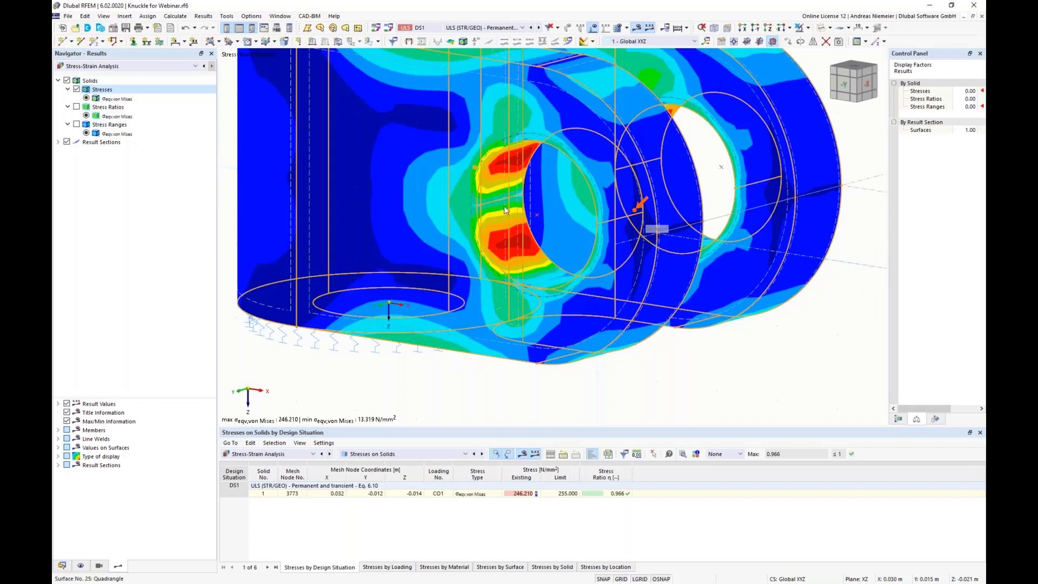
- Review the load cases and combinations selectable besides DS1, keeping DS1 active, and bring the whole knuckle back into view
{"action": "left_click", "coordinate": [466, 27]}
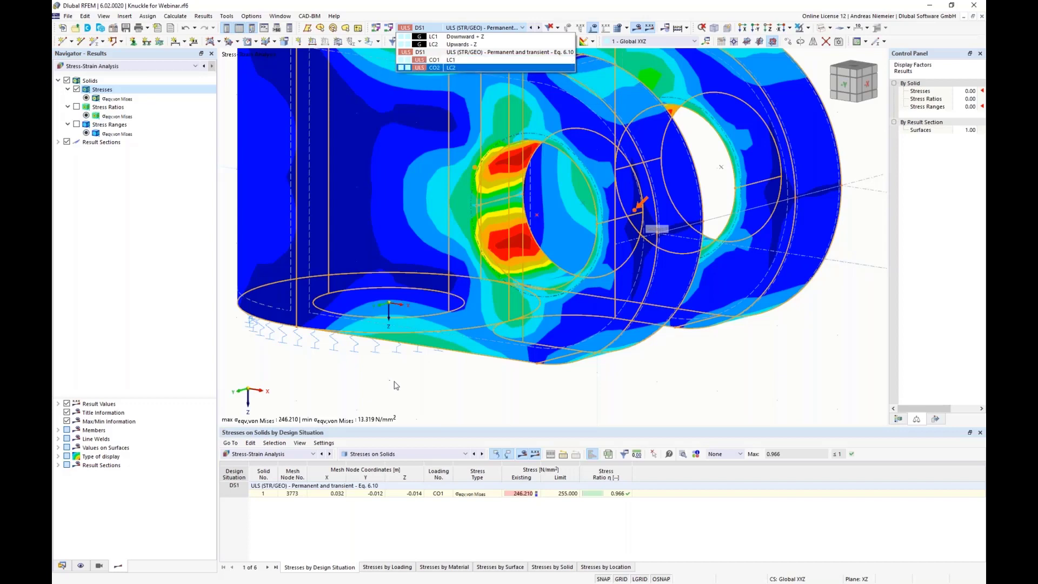
{"action": "left_click", "coordinate": [438, 27]}
{"action": "left_click", "coordinate": [438, 27]}
{"action": "left_click", "coordinate": [399, 410]}
{"action": "left_click", "coordinate": [399, 410]}
{"action": "scroll", "coordinate": [460, 301], "scroll_direction": "down", "scroll_amount": 2}
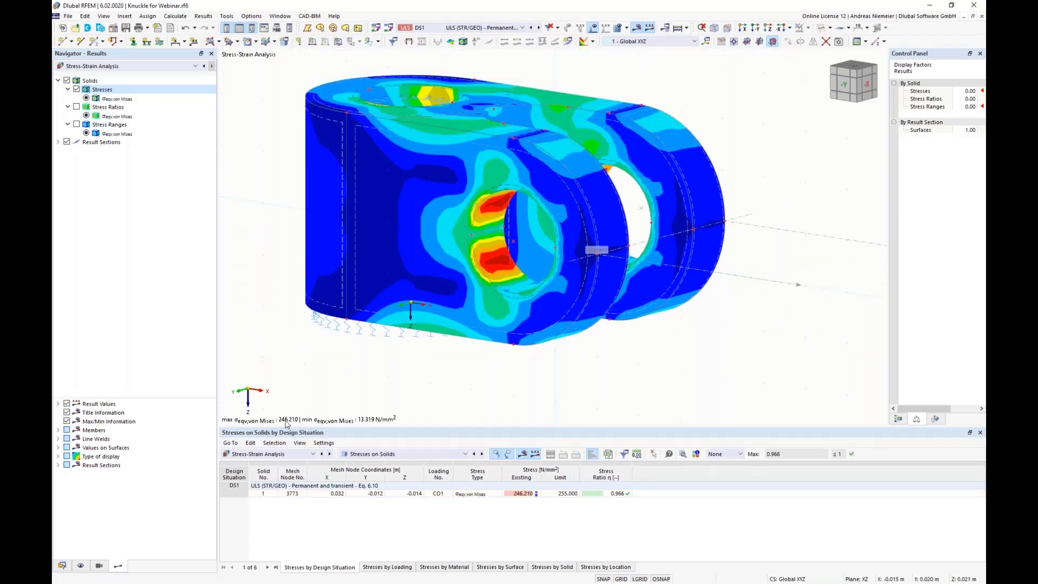
- Display the von Mises stress ratios and compare the existing stress with the limit stress in the solid results table
{"action": "left_click", "coordinate": [108, 107]}
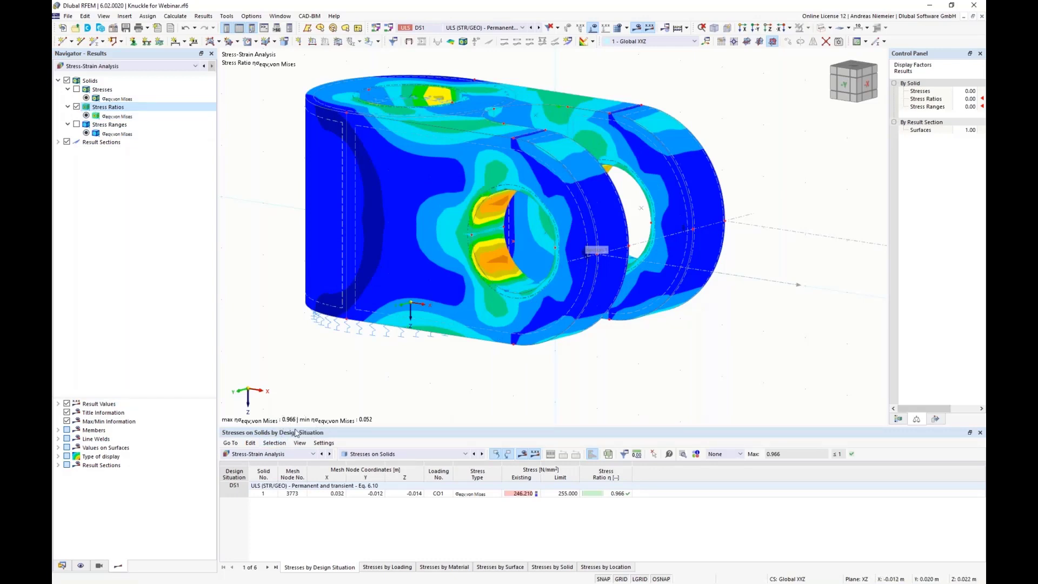
{"action": "left_click", "coordinate": [521, 494]}
{"action": "left_click", "coordinate": [568, 494]}
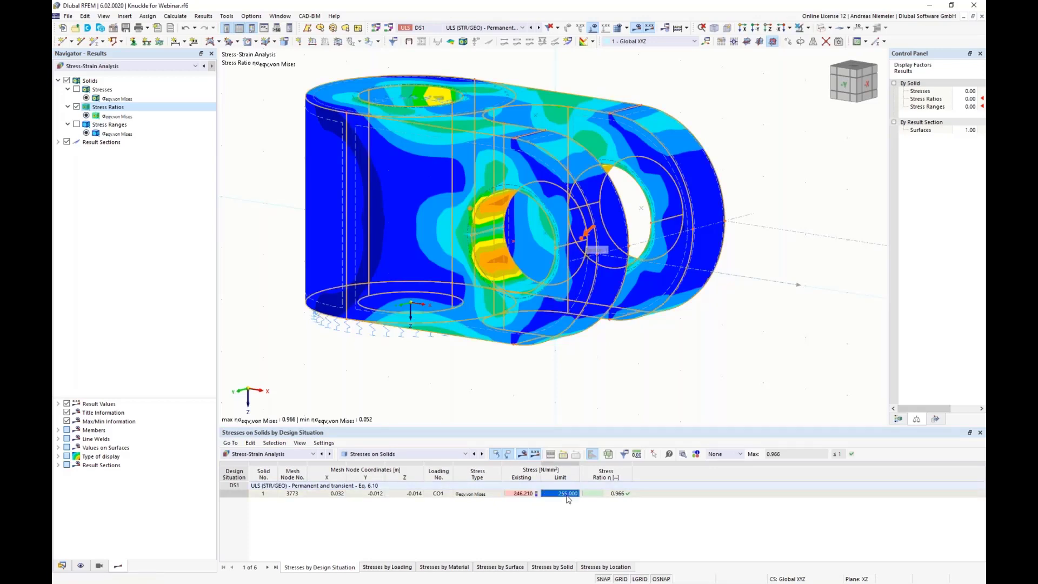
- Display the von Mises stress ranges and read the solid's minimum, maximum and range values in the Stress Ranges on Solids table
{"action": "left_click", "coordinate": [616, 494]}
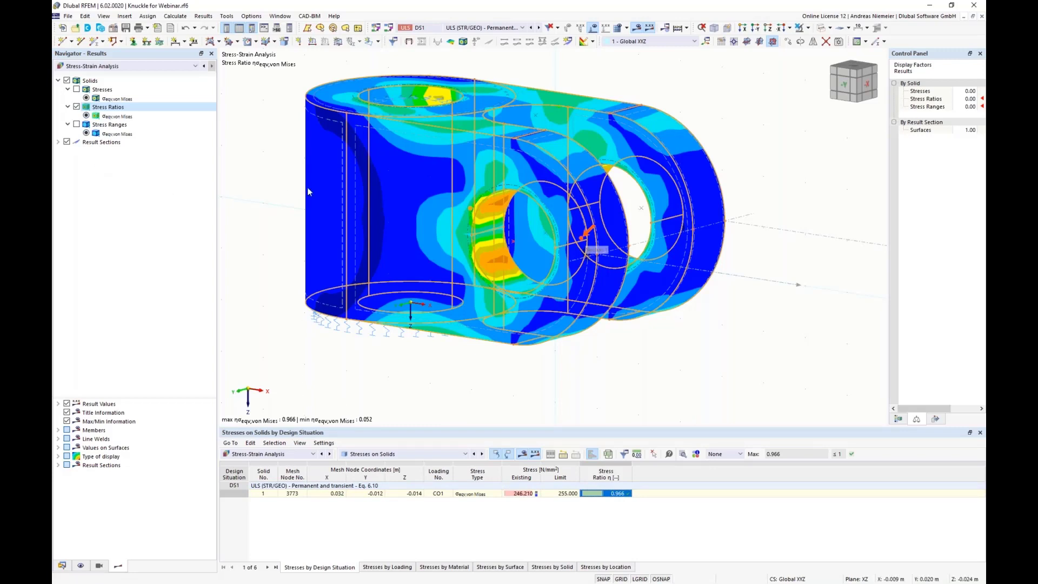
{"action": "left_click", "coordinate": [78, 125]}
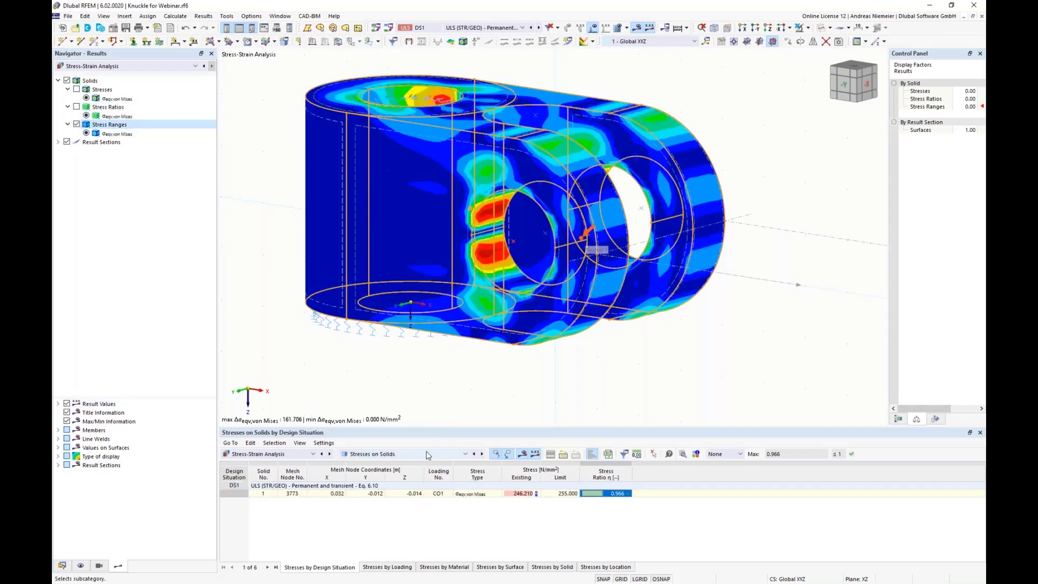
{"action": "left_click", "coordinate": [408, 455]}
{"action": "left_click", "coordinate": [381, 479]}
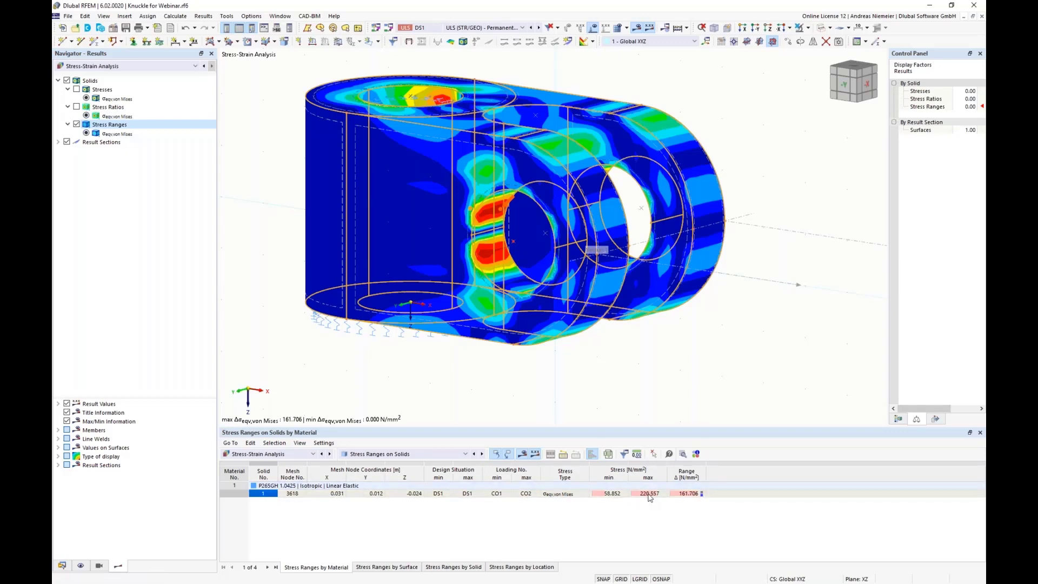
{"action": "left_click", "coordinate": [691, 494]}
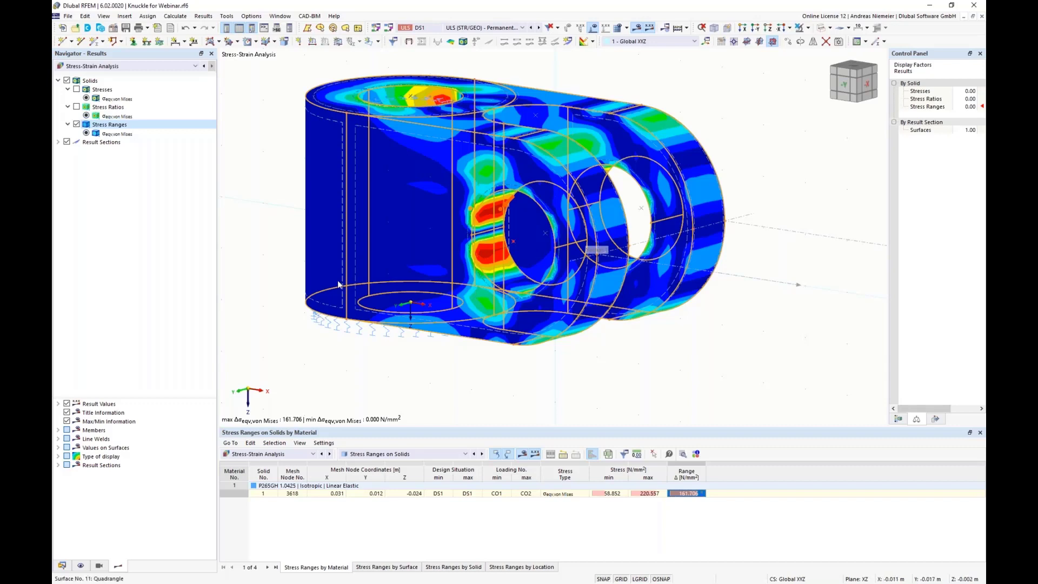
- Look through the available table categories and the load cases and combinations offered alongside design situation DS1
{"action": "left_click", "coordinate": [275, 456]}
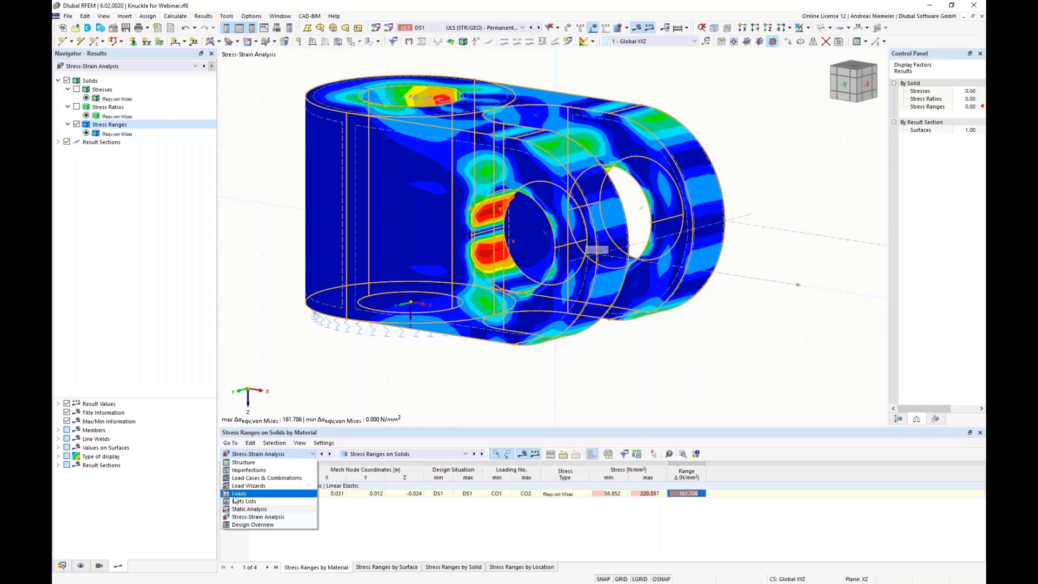
{"action": "left_click", "coordinate": [474, 28]}
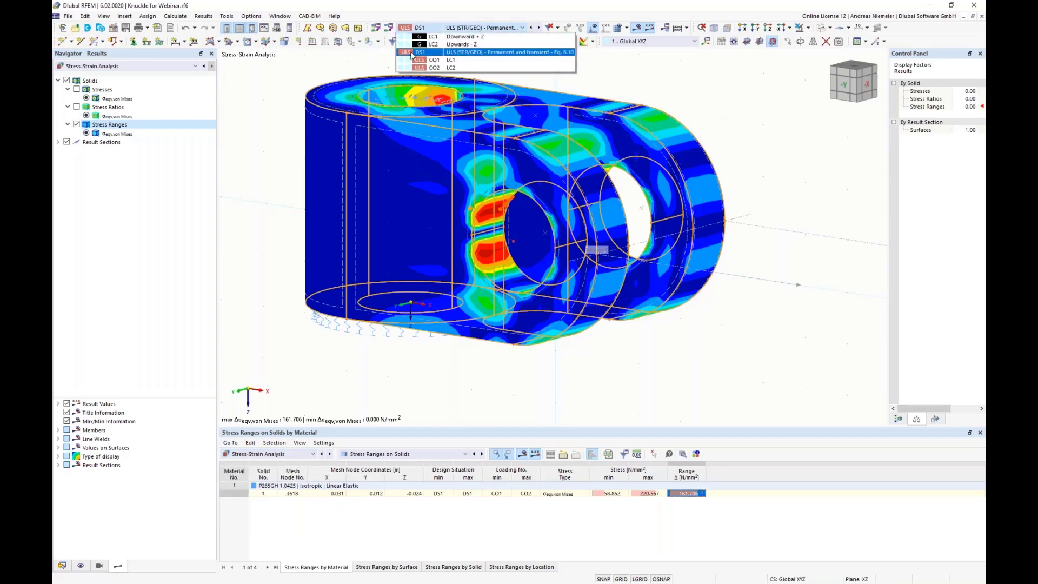
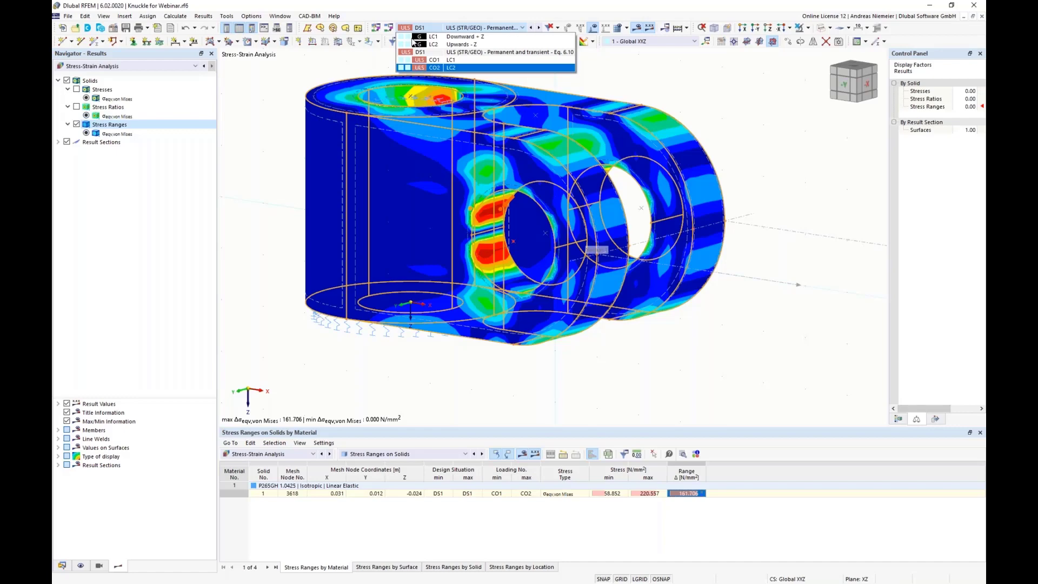
{"action": "left_click", "coordinate": [414, 43]}
- Close the Knuckle for Webinar.rf6 model to return to the K5.rf6 model
{"action": "left_click", "coordinate": [67, 16]}
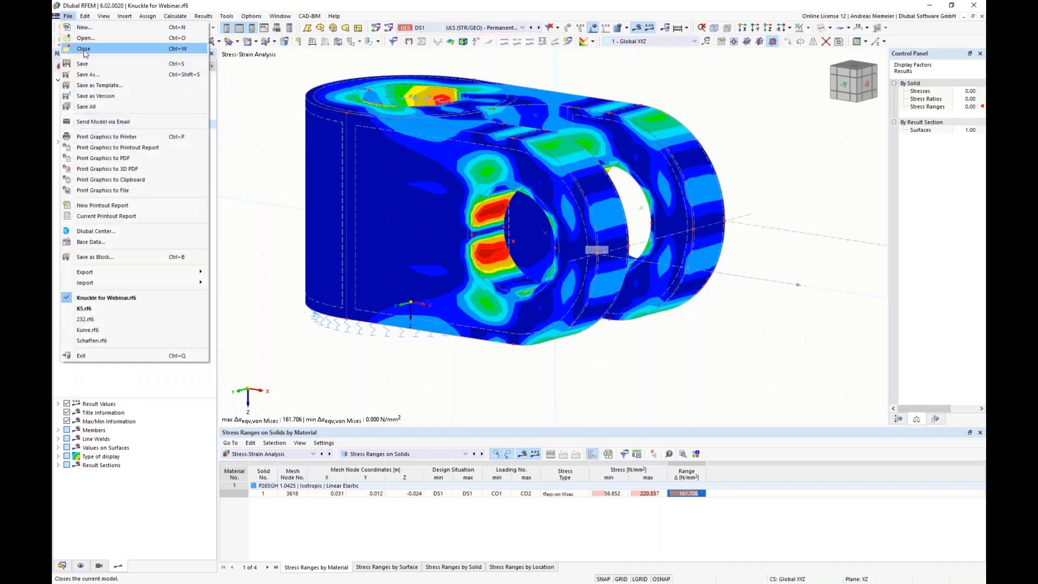
{"action": "left_click", "coordinate": [83, 49]}
{"action": "left_click", "coordinate": [563, 338]}
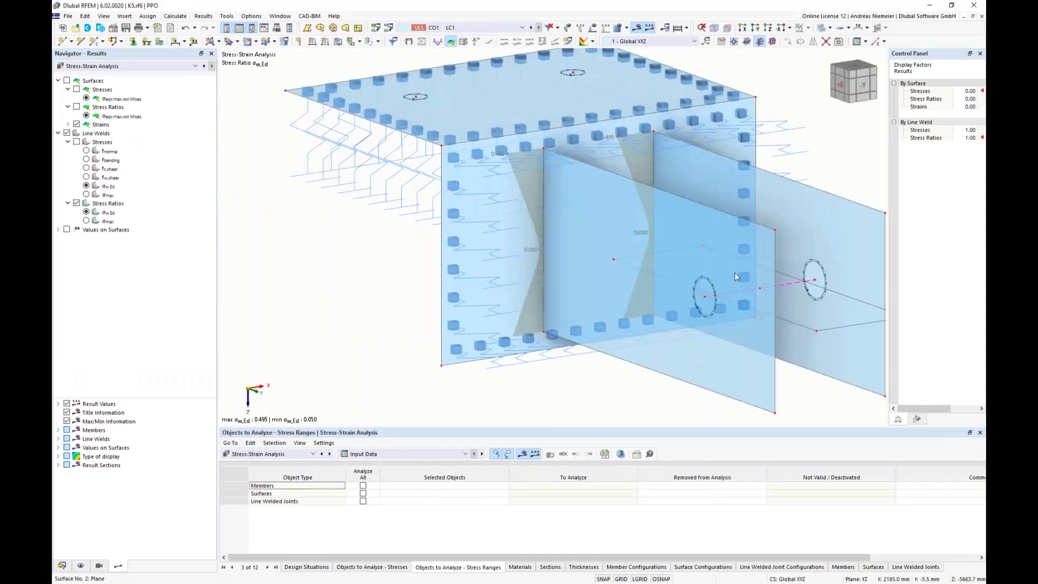
- Hide the Types for Surfaces symbols on the K5 plate model, such as the surface supports
{"action": "middle_click_drag", "start_coordinate": [506, 213], "coordinate": [359, 132], "text": "ctrl"}
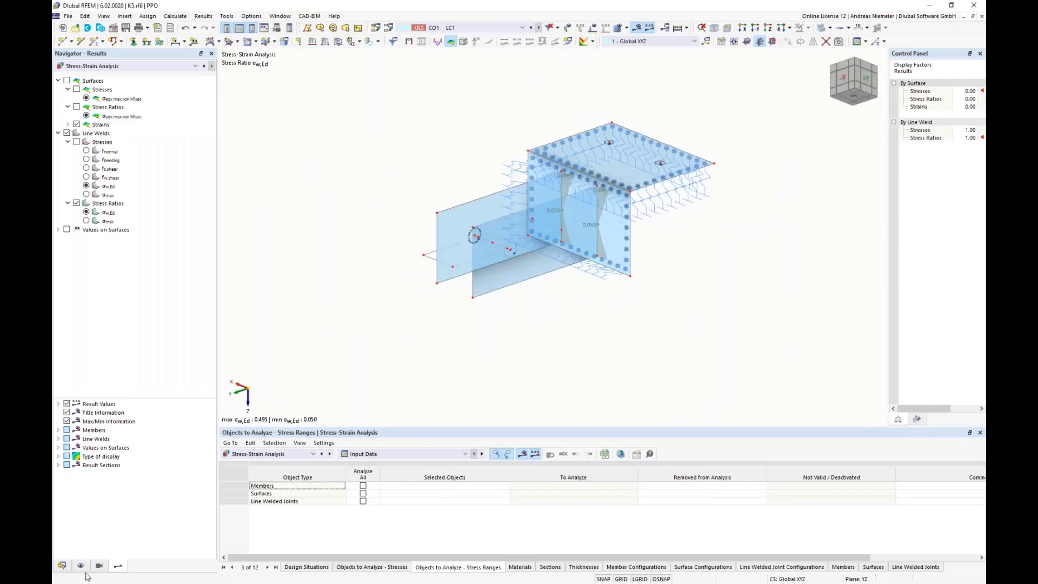
{"action": "left_click", "coordinate": [81, 566]}
{"action": "scroll", "coordinate": [149, 168], "scroll_direction": "up", "scroll_amount": 12}
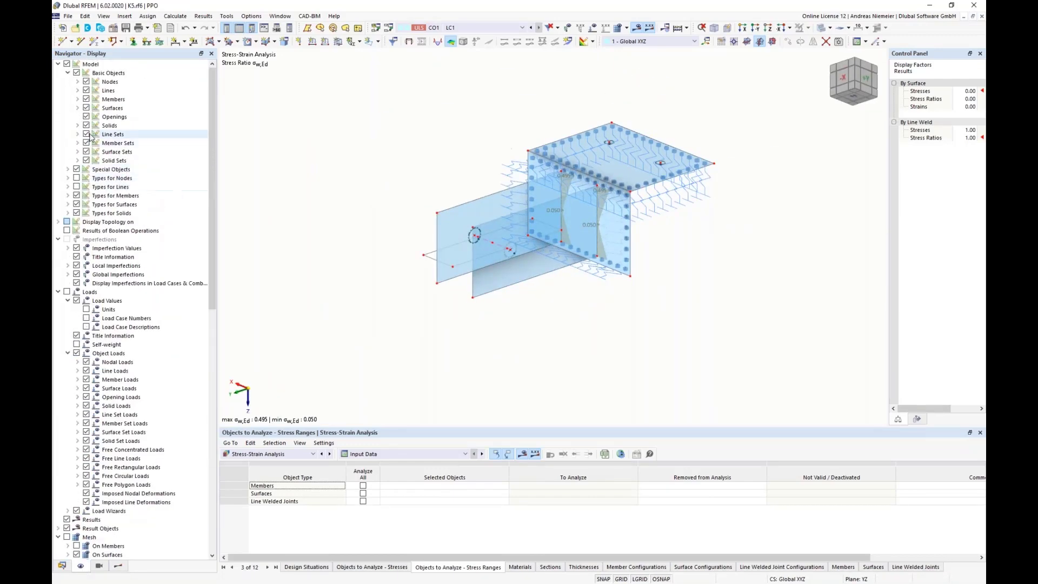
{"action": "left_click", "coordinate": [76, 204]}
{"action": "middle_click_drag", "start_coordinate": [541, 320], "coordinate": [473, 299], "text": "ctrl"}
{"action": "left_click", "coordinate": [714, 30]}
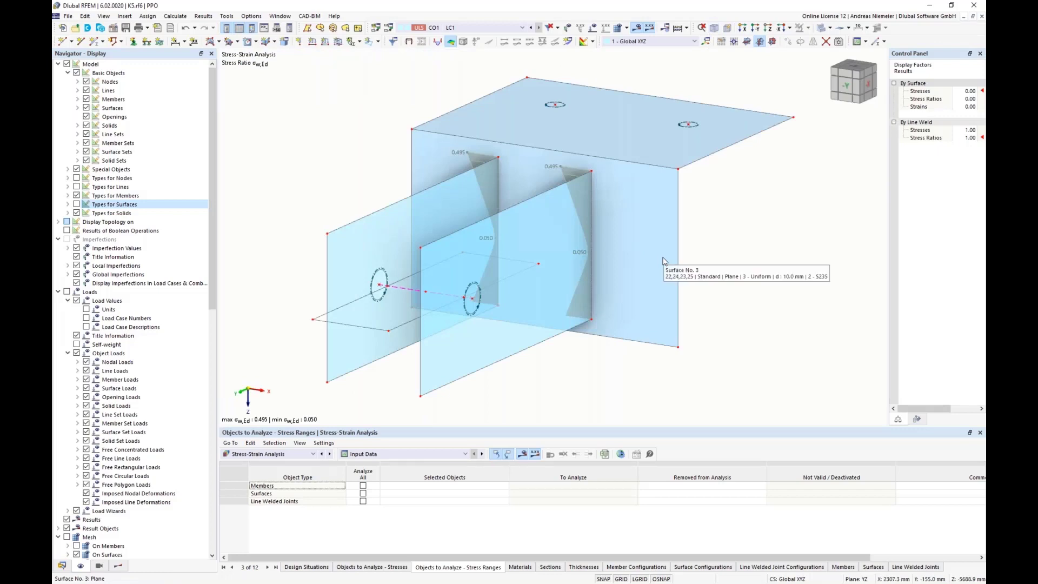
- Create a new printout report named Stress Check for the K5 model
{"action": "left_click", "coordinate": [62, 565]}
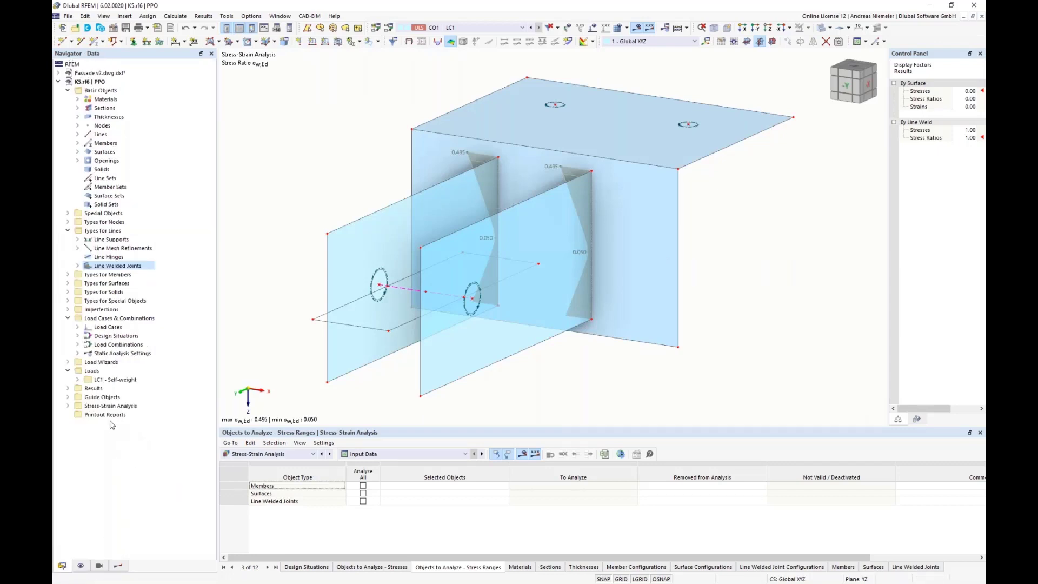
{"action": "right_click", "coordinate": [113, 415]}
{"action": "left_click", "coordinate": [146, 424]}
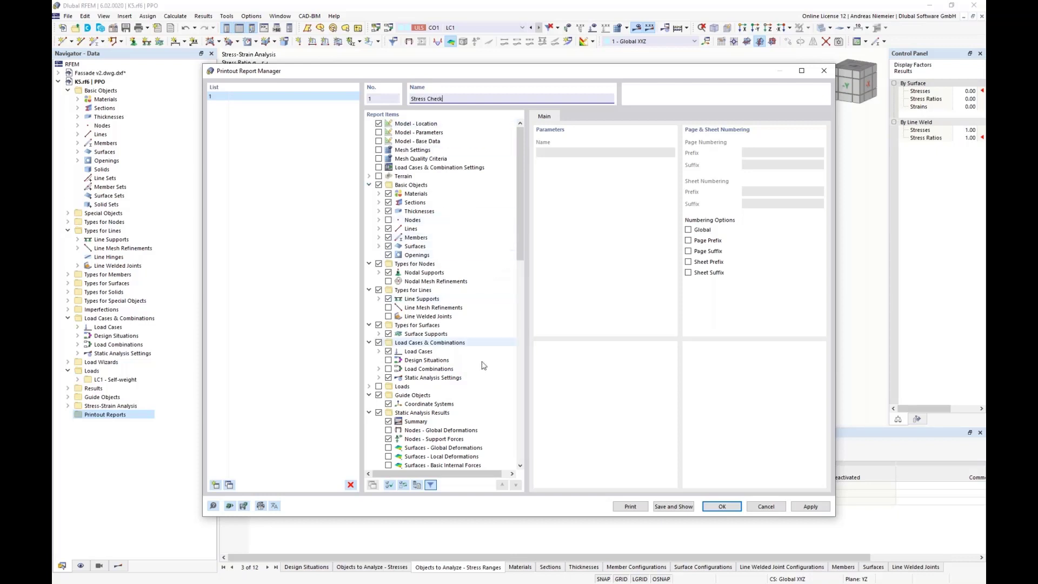
- Deselect all report items of the Stress Check report and collapse the whole item tree
{"action": "left_click", "coordinate": [391, 485]}
{"action": "left_click", "coordinate": [403, 486]}
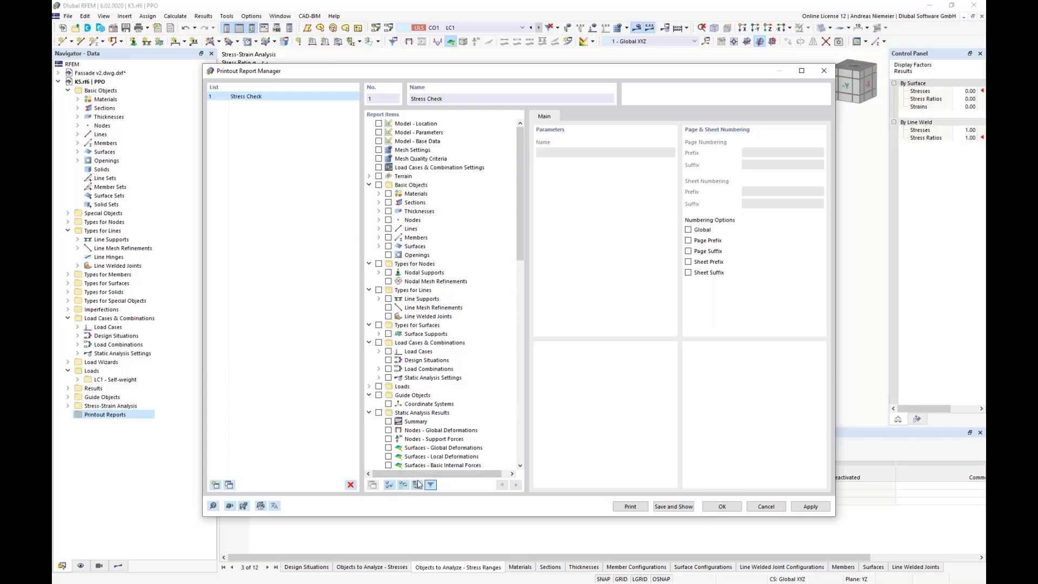
{"action": "right_click", "coordinate": [487, 255]}
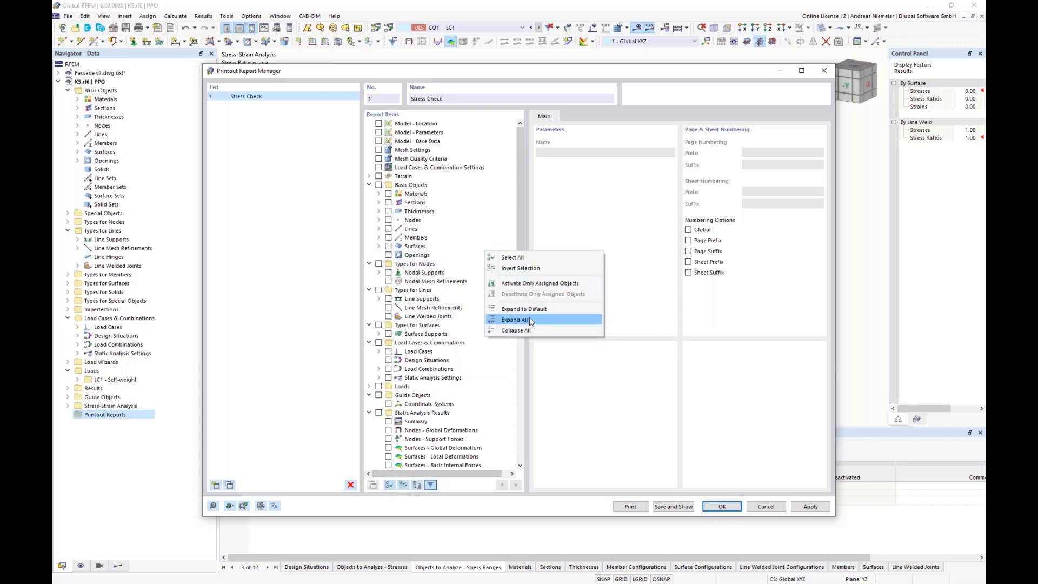
{"action": "left_click", "coordinate": [530, 331]}
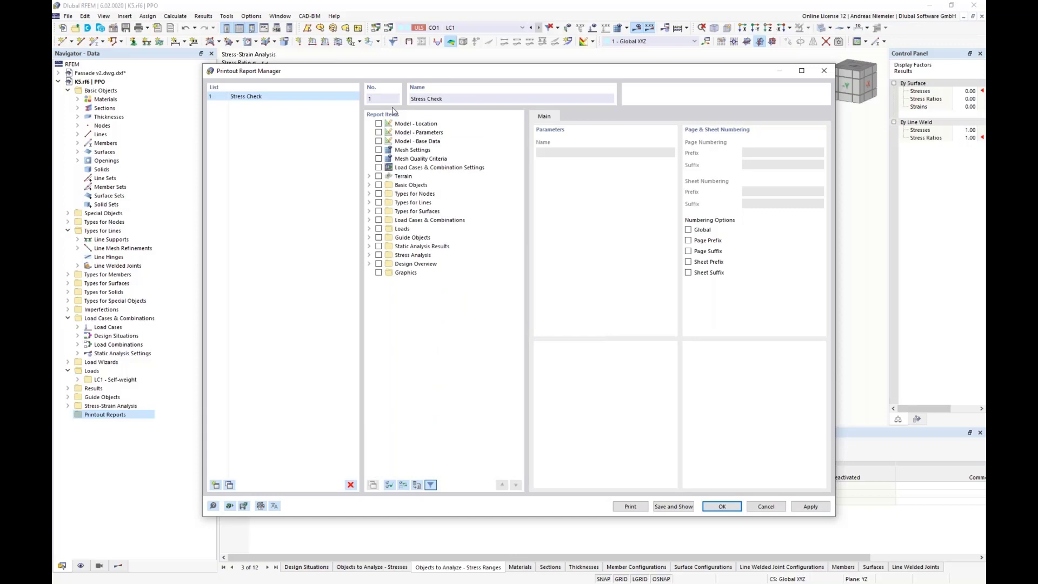
- Include only Line Welded Joints from the Types for Lines chapter in the report
{"action": "left_click", "coordinate": [369, 186]}
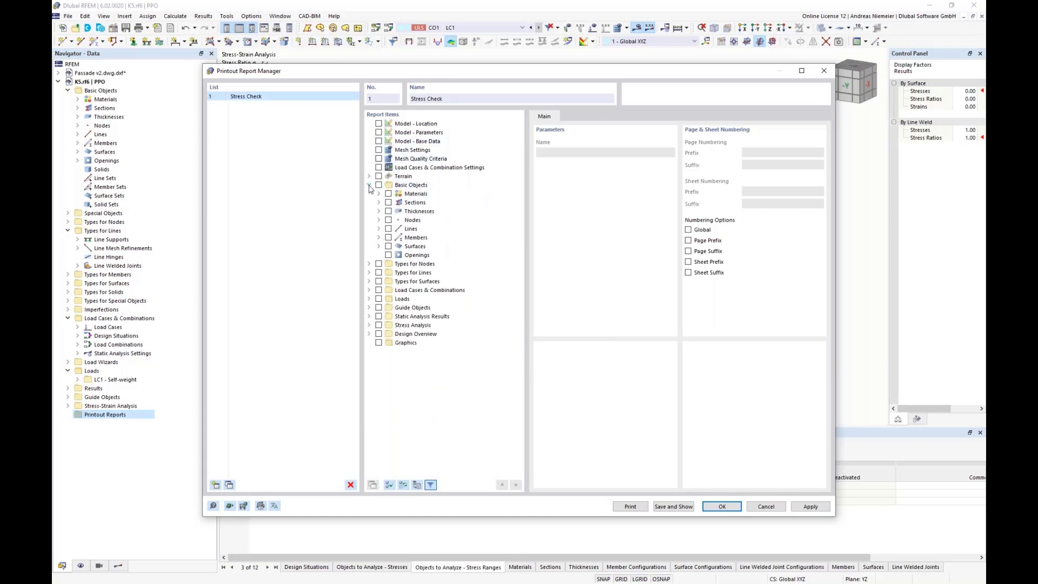
{"action": "left_click", "coordinate": [370, 185]}
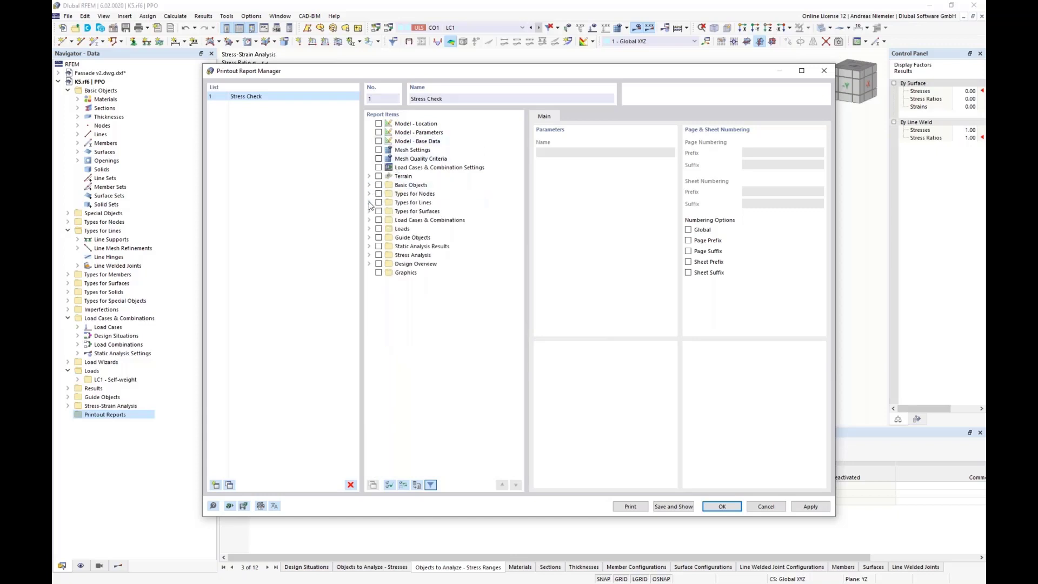
{"action": "left_click", "coordinate": [369, 202]}
{"action": "left_click", "coordinate": [388, 228]}
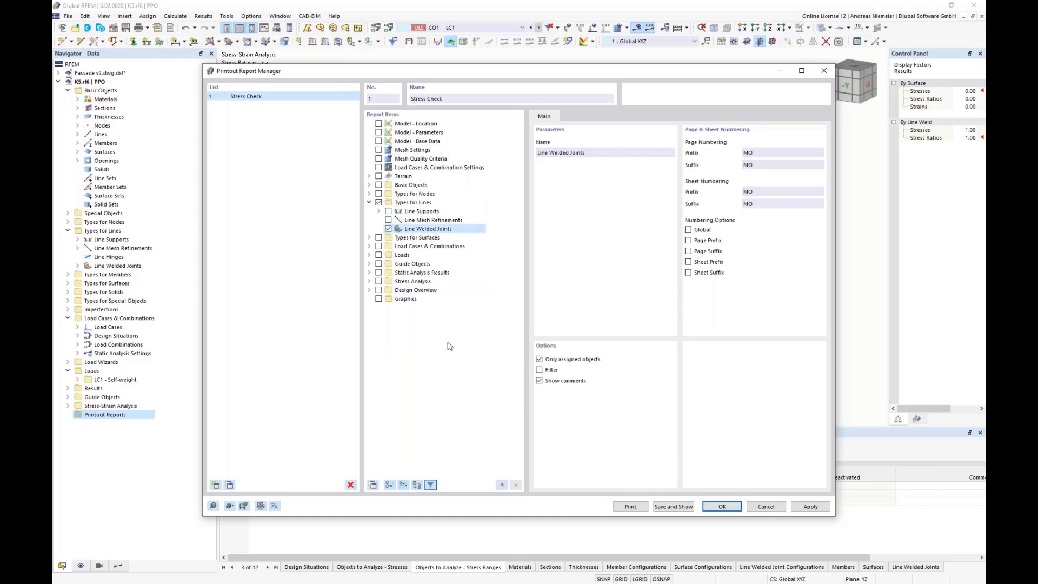
- Include the Stress Analysis chapter with Objects to Analyze - Stresses, Design Situations, Materials, Thicknesses, Surface Configurations and Line Welded Joint Configurations
{"action": "left_click", "coordinate": [378, 281]}
{"action": "left_click", "coordinate": [370, 282]}
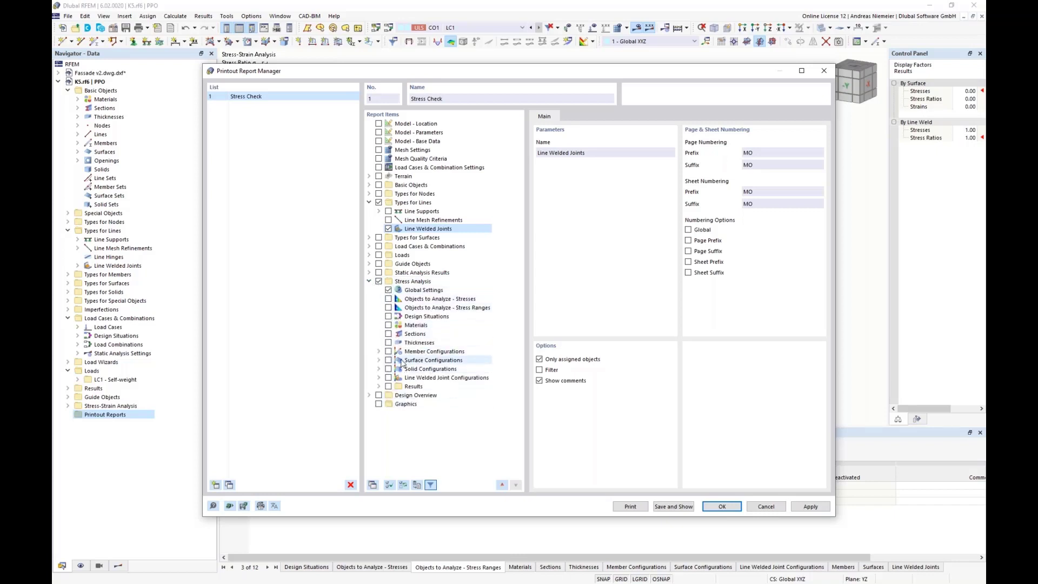
{"action": "left_click", "coordinate": [389, 299]}
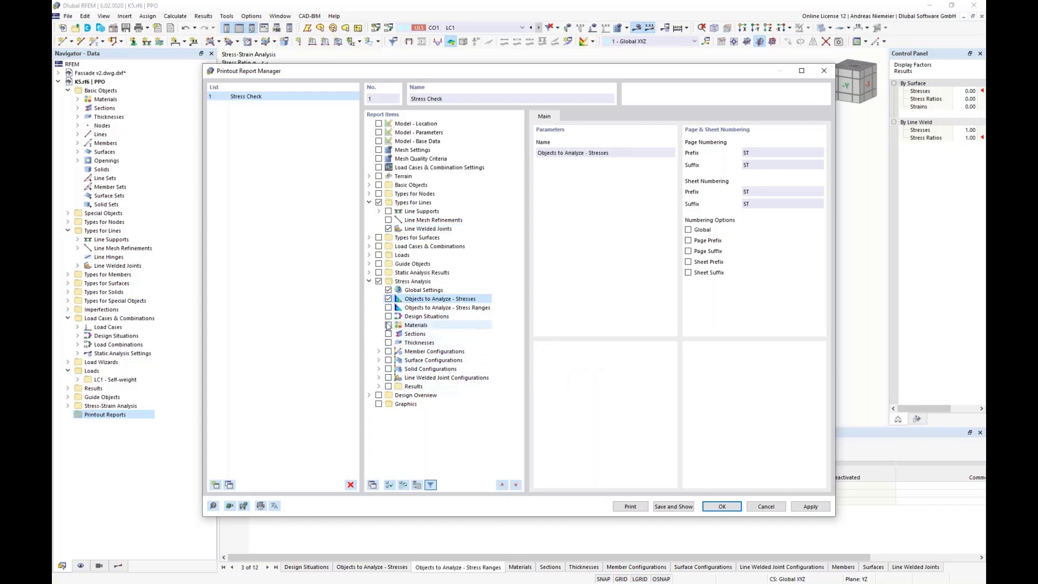
{"action": "left_click", "coordinate": [388, 316]}
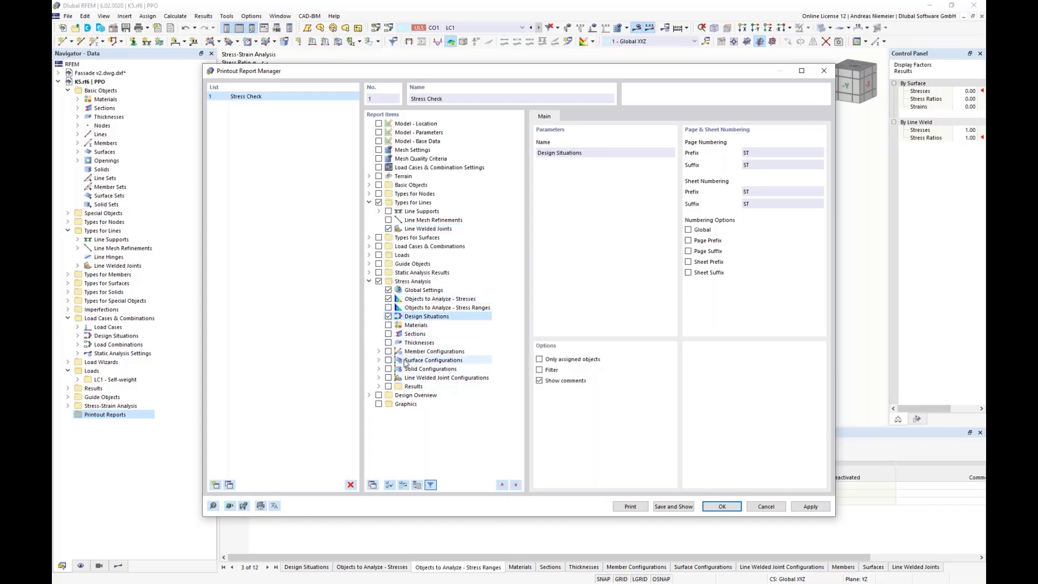
{"action": "left_click", "coordinate": [389, 325]}
{"action": "left_click", "coordinate": [389, 342]}
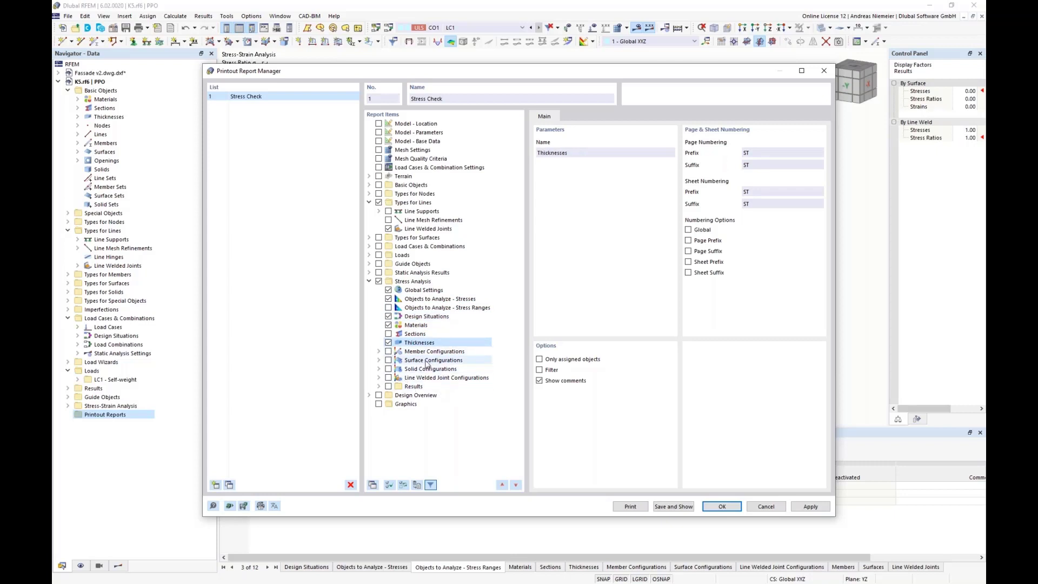
{"action": "left_click", "coordinate": [388, 360]}
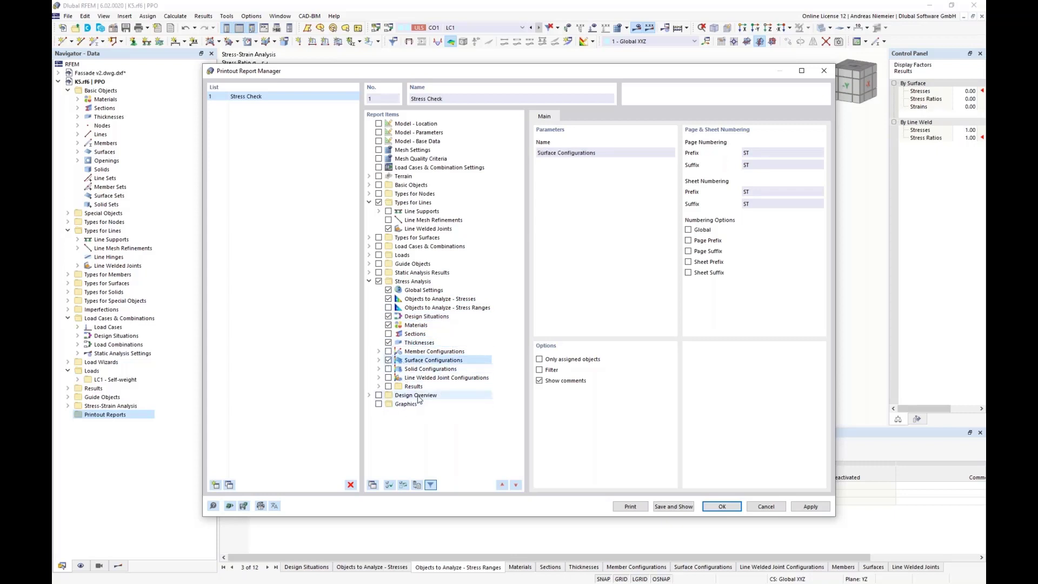
{"action": "left_click", "coordinate": [388, 378]}
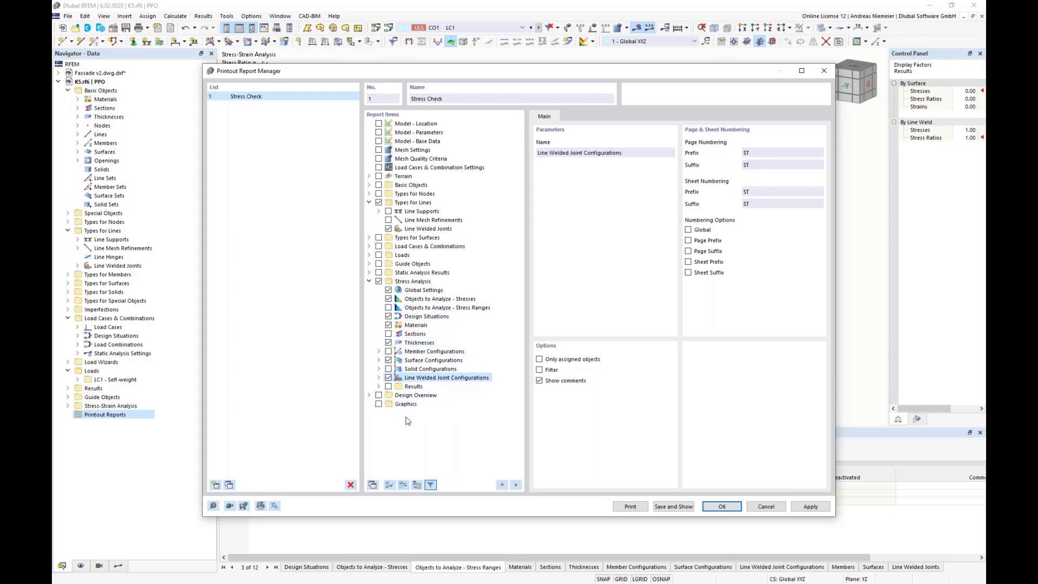
- Add the results Stresses on Surfaces by Surface and Stresses in Line Welds by Line, and save and show the report
{"action": "left_click", "coordinate": [378, 387]}
{"action": "left_click", "coordinate": [388, 386]}
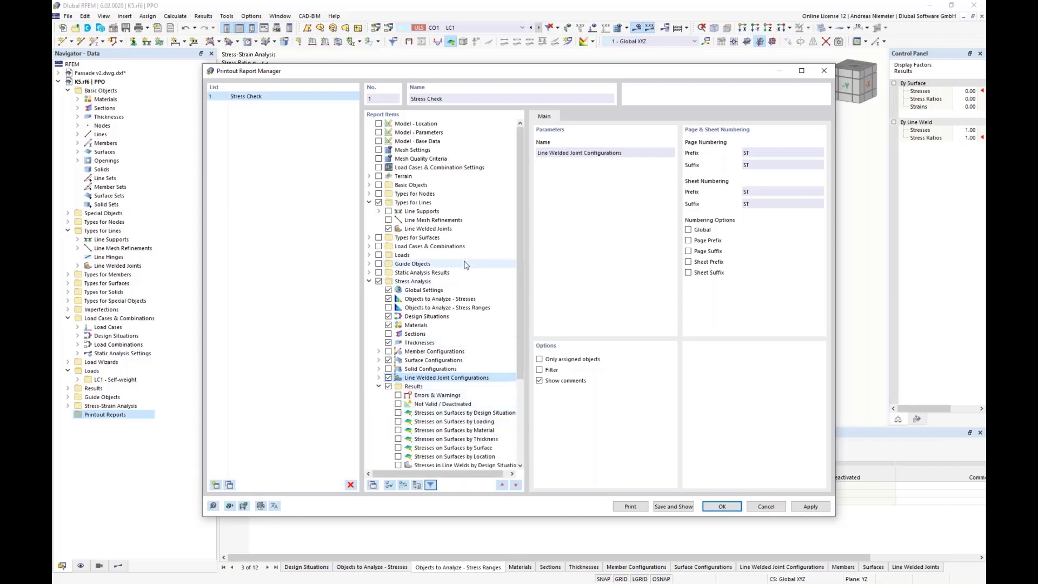
{"action": "scroll", "coordinate": [466, 265], "scroll_direction": "down", "scroll_amount": 4}
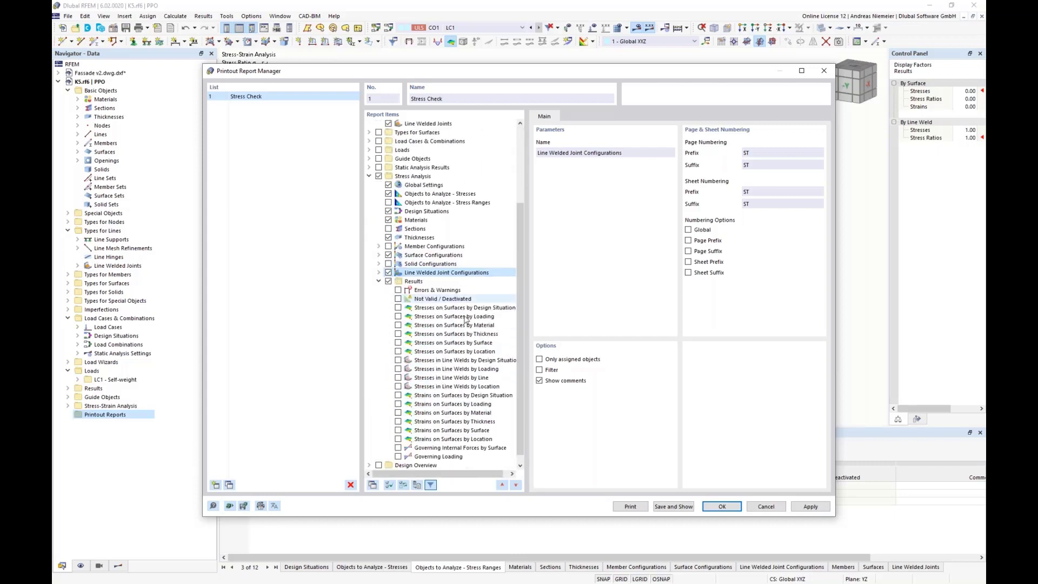
{"action": "left_click", "coordinate": [398, 342]}
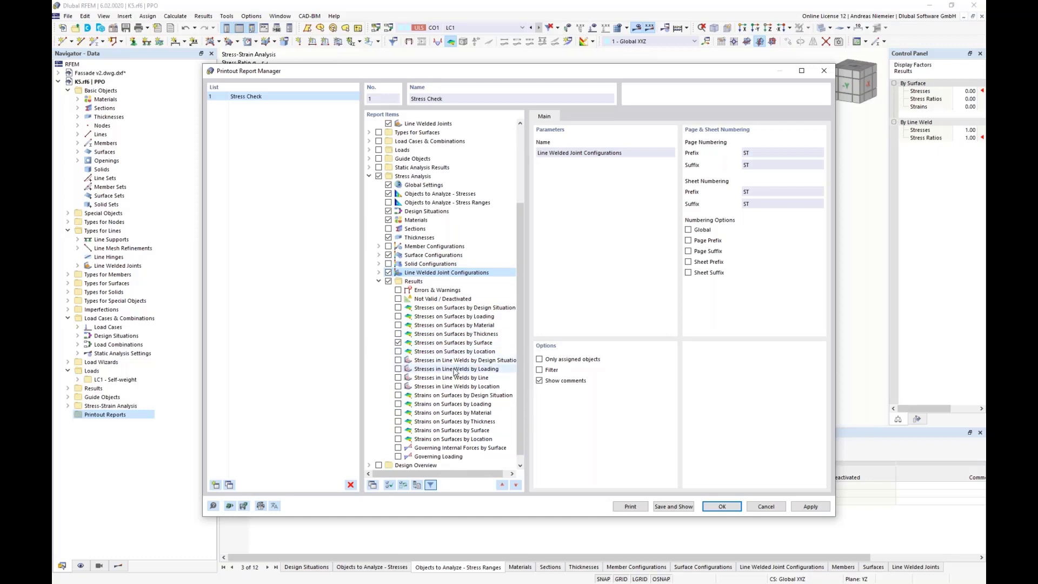
{"action": "left_click", "coordinate": [398, 378]}
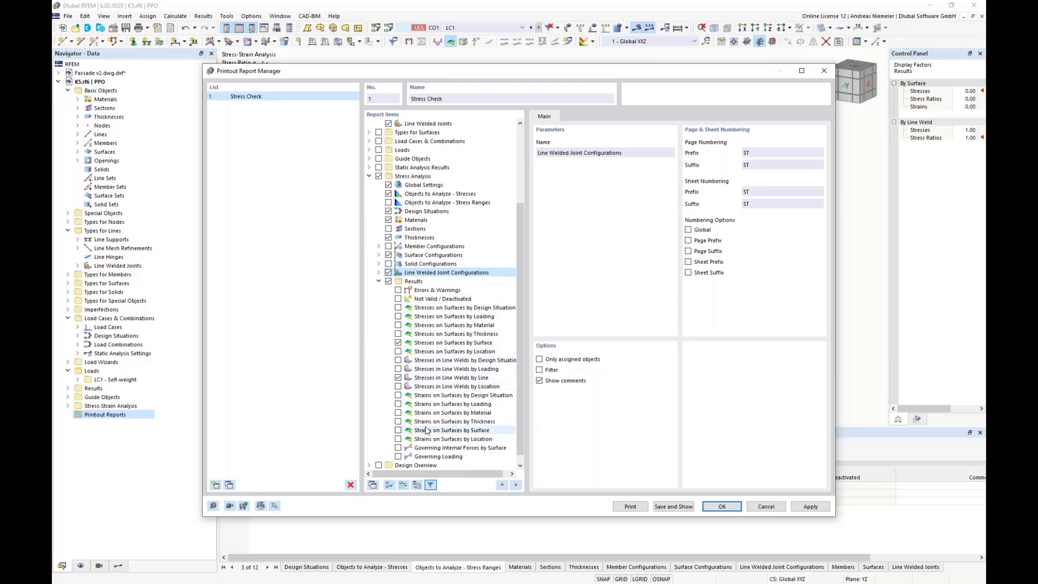
{"action": "left_click", "coordinate": [678, 510]}
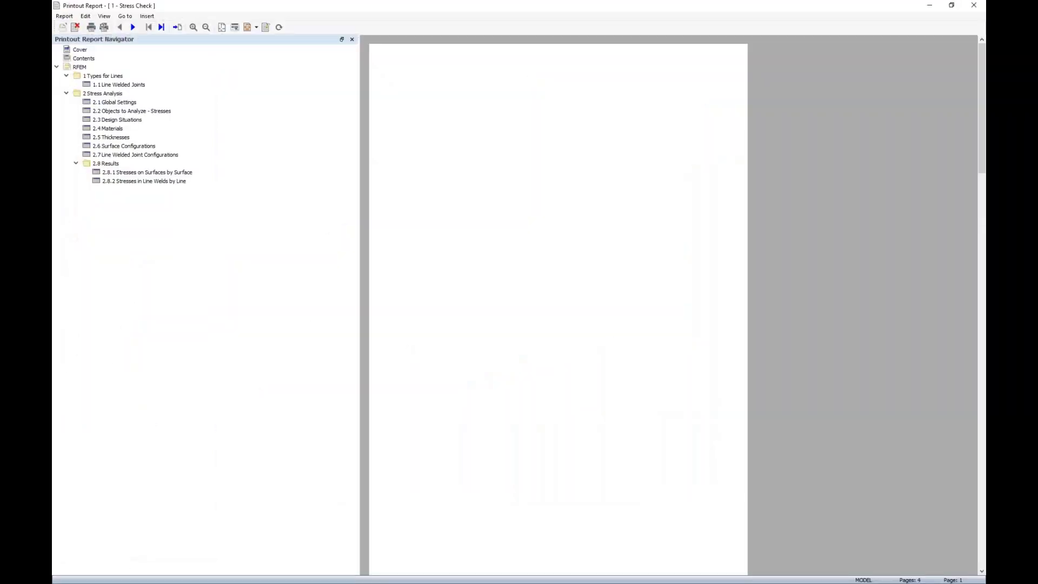
- Read through the report's cover page, contents, line welded joints table and Stress Analysis input tables
{"action": "scroll", "coordinate": [563, 281], "scroll_direction": "down", "scroll_amount": 5}
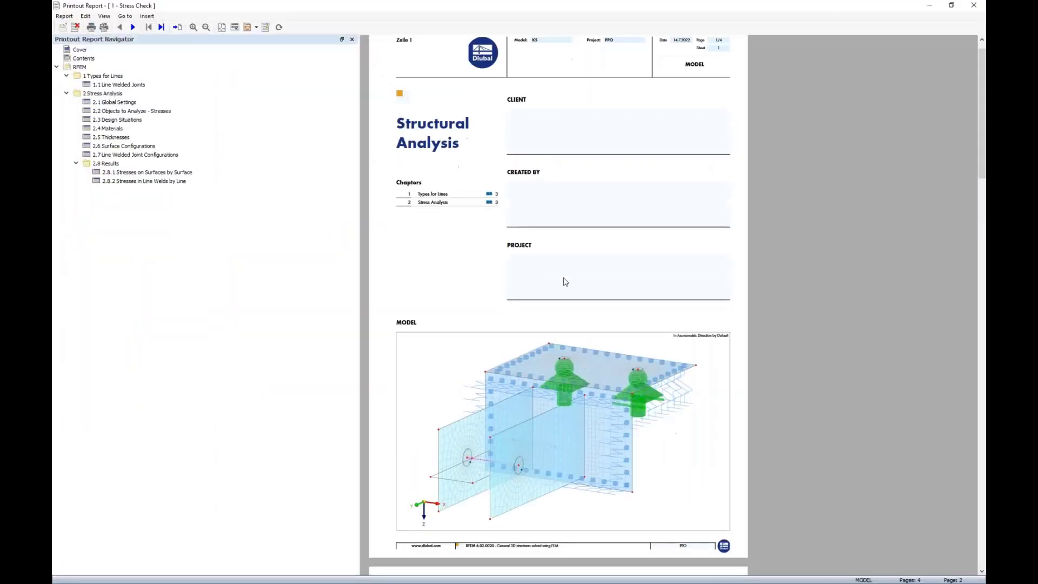
{"action": "scroll", "coordinate": [570, 325], "scroll_direction": "up", "scroll_amount": 3}
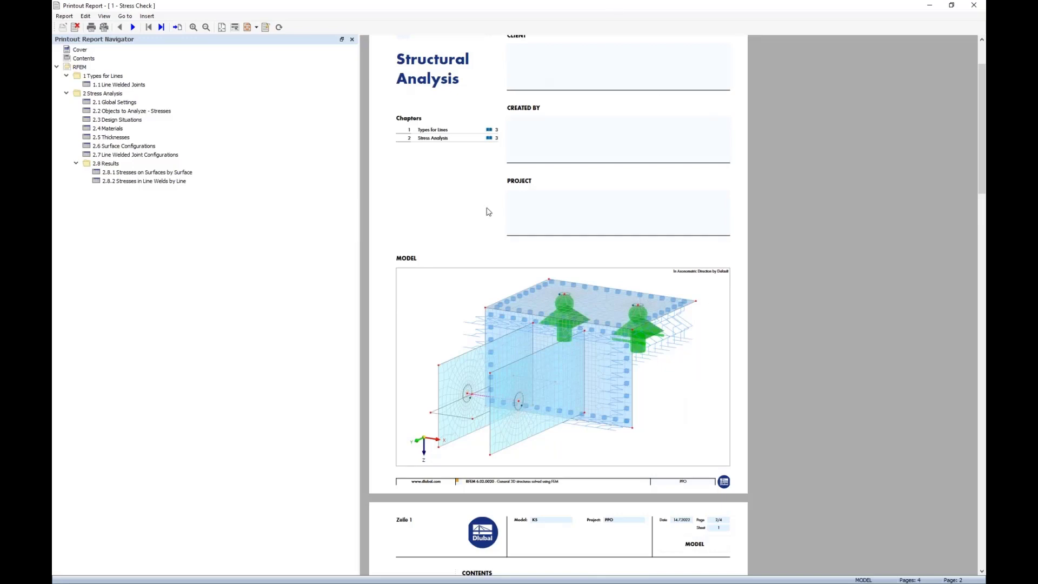
{"action": "scroll", "coordinate": [490, 214], "scroll_direction": "up", "scroll_amount": 2}
{"action": "scroll", "coordinate": [517, 232], "scroll_direction": "down", "scroll_amount": 7}
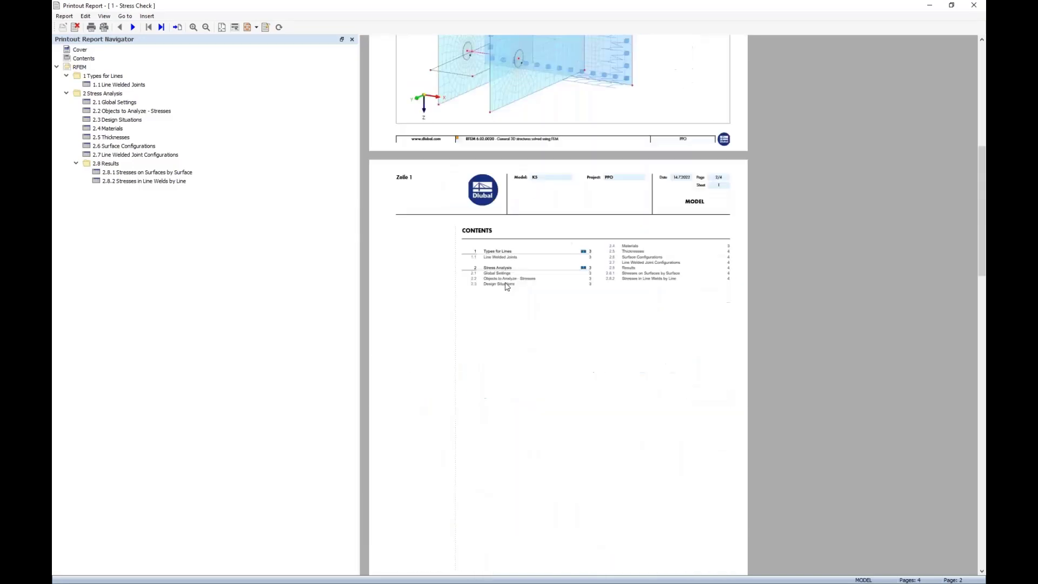
{"action": "scroll", "coordinate": [589, 303], "scroll_direction": "down", "scroll_amount": 3}
{"action": "scroll", "coordinate": [574, 318], "scroll_direction": "down", "scroll_amount": 5}
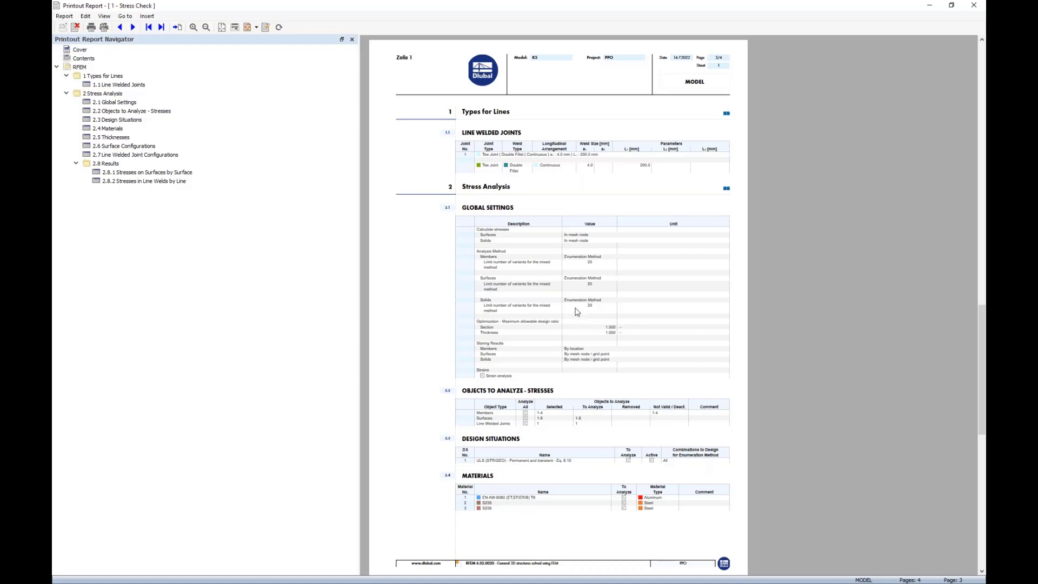
- Read through the report's remaining Stress Analysis tables down to the surface and line weld stress results
{"action": "scroll", "coordinate": [478, 190], "scroll_direction": "down", "scroll_amount": 3}
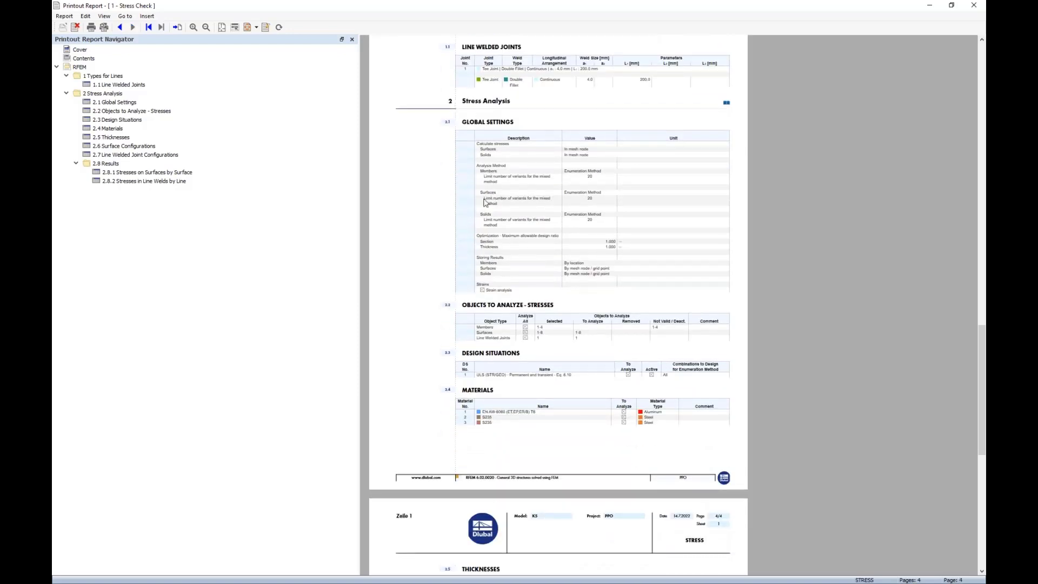
{"action": "scroll", "coordinate": [487, 204], "scroll_direction": "down", "scroll_amount": 4}
{"action": "scroll", "coordinate": [493, 184], "scroll_direction": "down", "scroll_amount": 3}
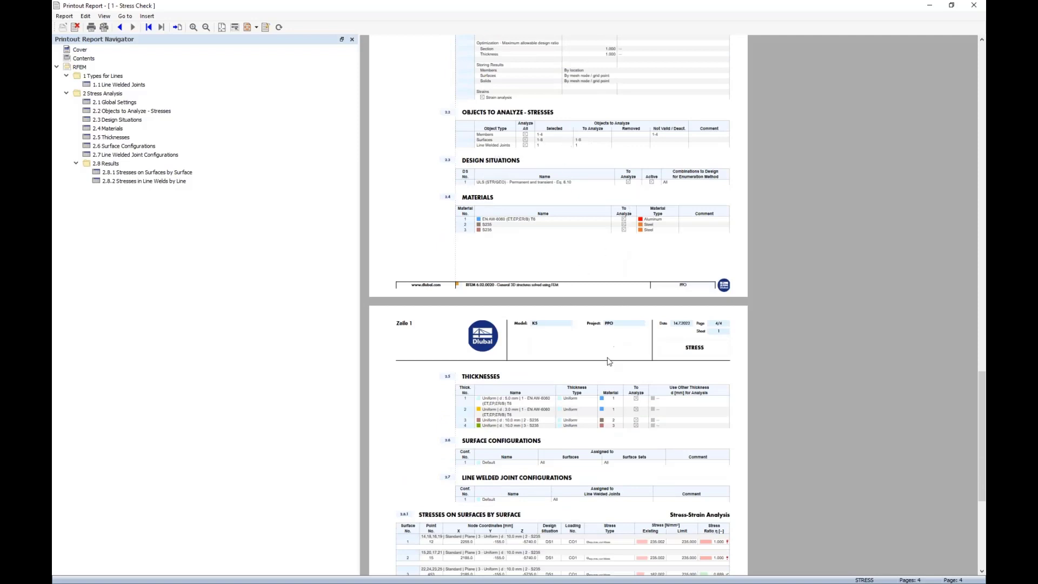
{"action": "scroll", "coordinate": [546, 403], "scroll_direction": "down", "scroll_amount": 7}
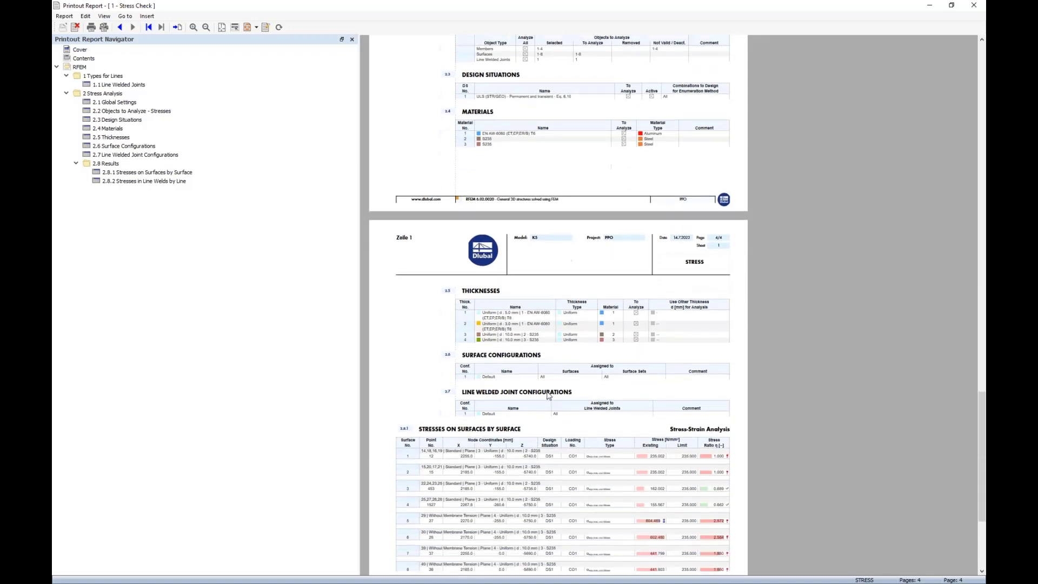
{"action": "scroll", "coordinate": [546, 403], "scroll_direction": "down", "scroll_amount": 2}
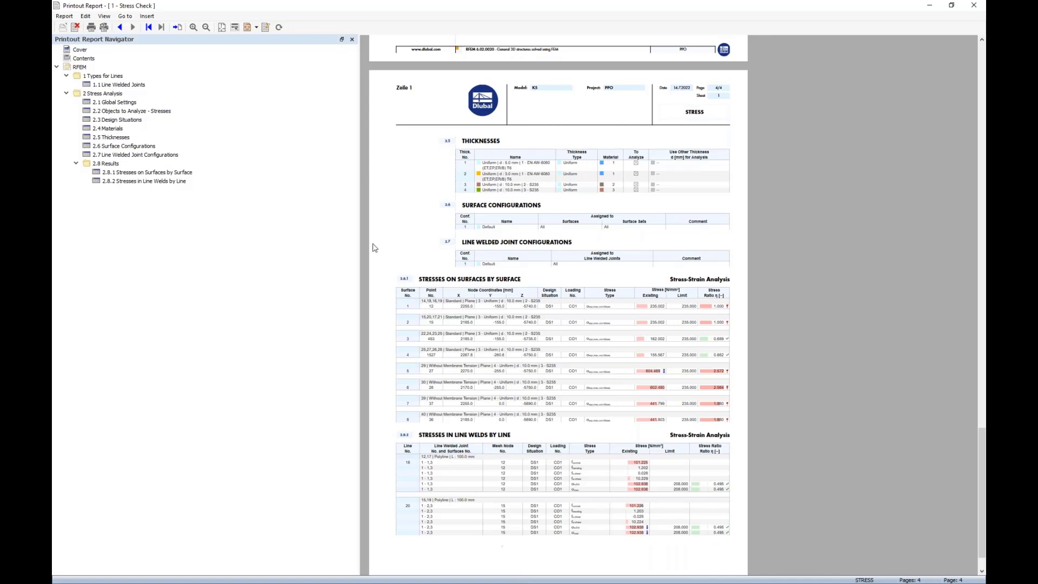
- Switch to the RFEM model and show von Mises stress ratios instead of line weld results, limited to surfaces of Standard stiffness type
{"action": "key", "text": "alt+Tab"}
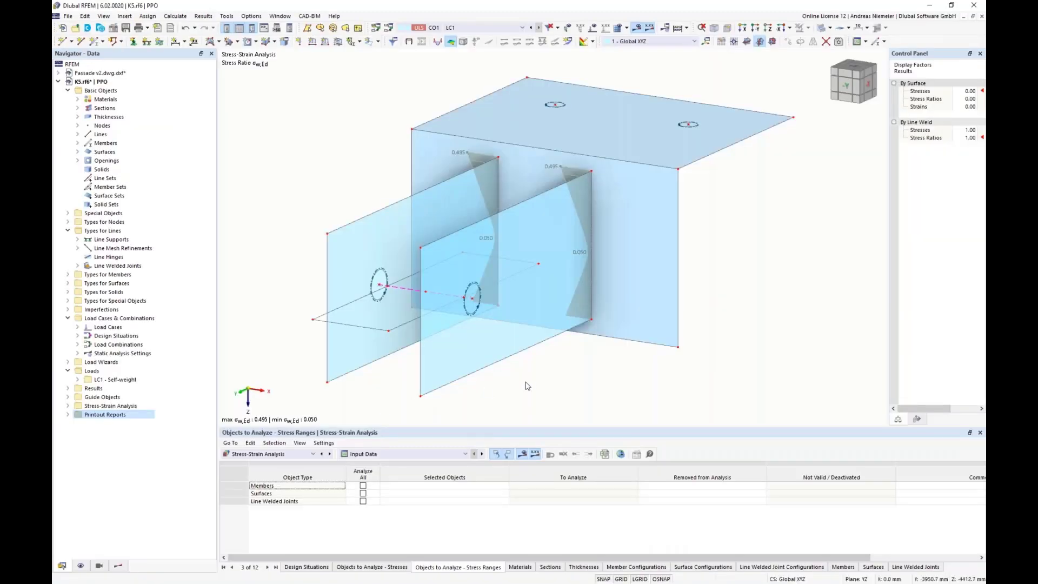
{"action": "left_click", "coordinate": [118, 567]}
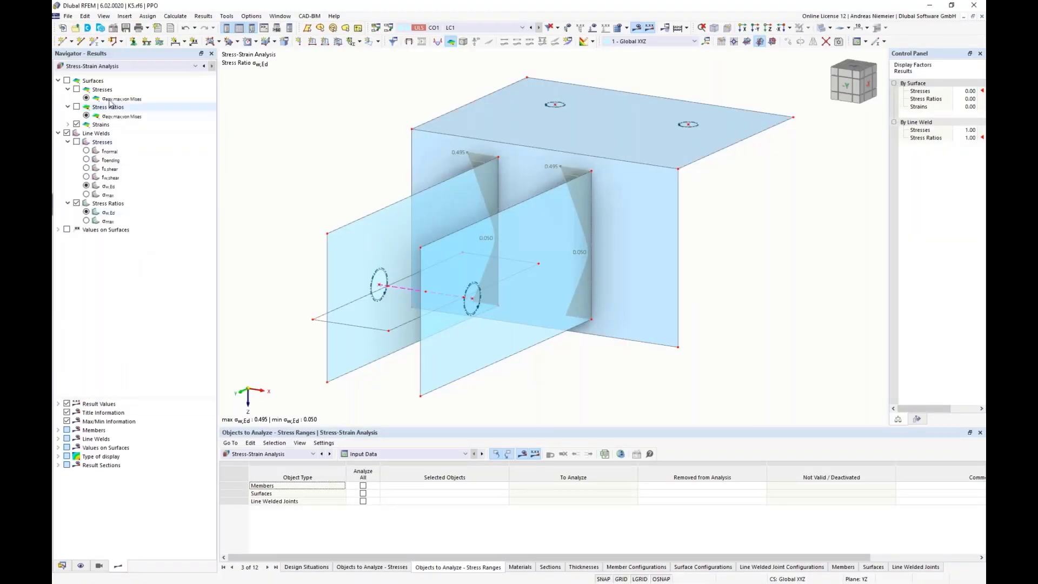
{"action": "left_click", "coordinate": [66, 133]}
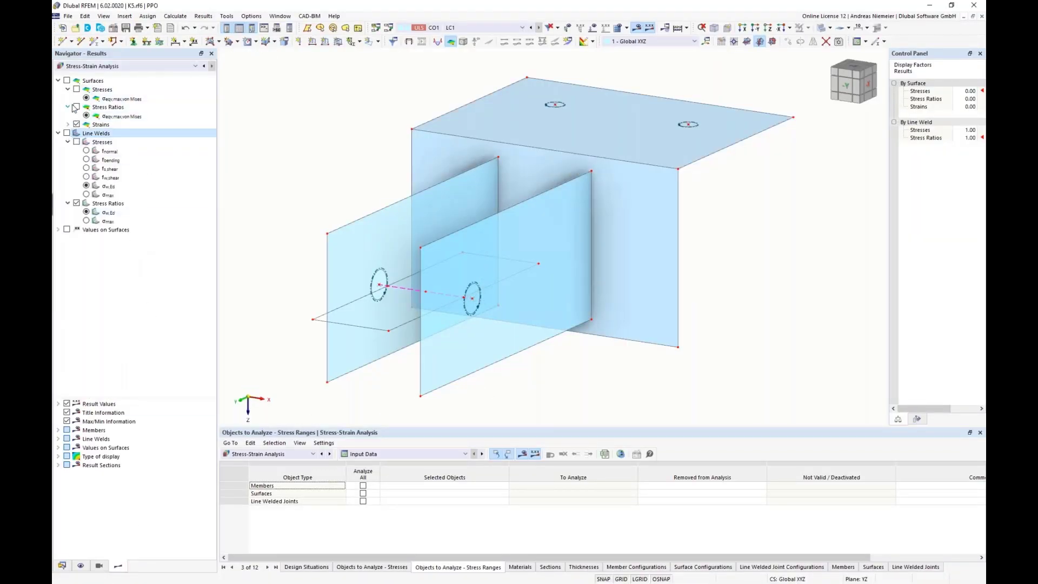
{"action": "left_click", "coordinate": [66, 80]}
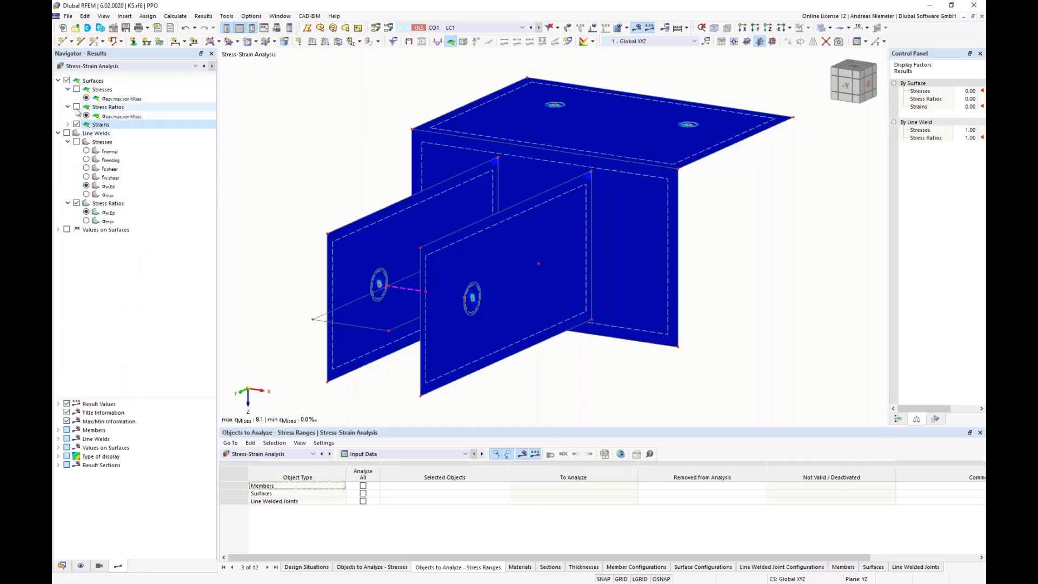
{"action": "left_click", "coordinate": [76, 107]}
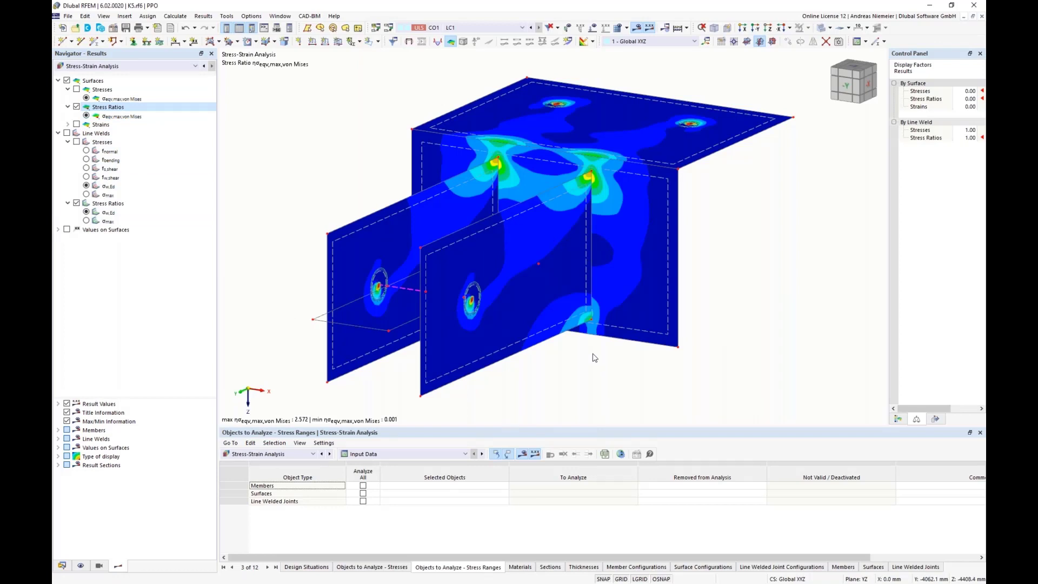
{"action": "left_click", "coordinate": [99, 566]}
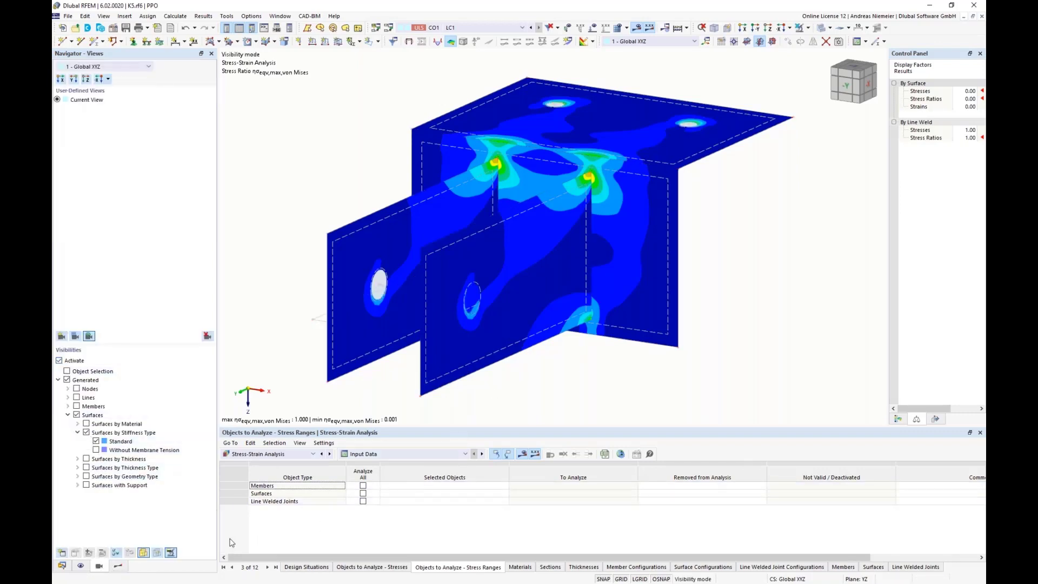
- Enable the isobands' gray zone at 10 % and show the stress ratio color scale
{"action": "left_click", "coordinate": [120, 567]}
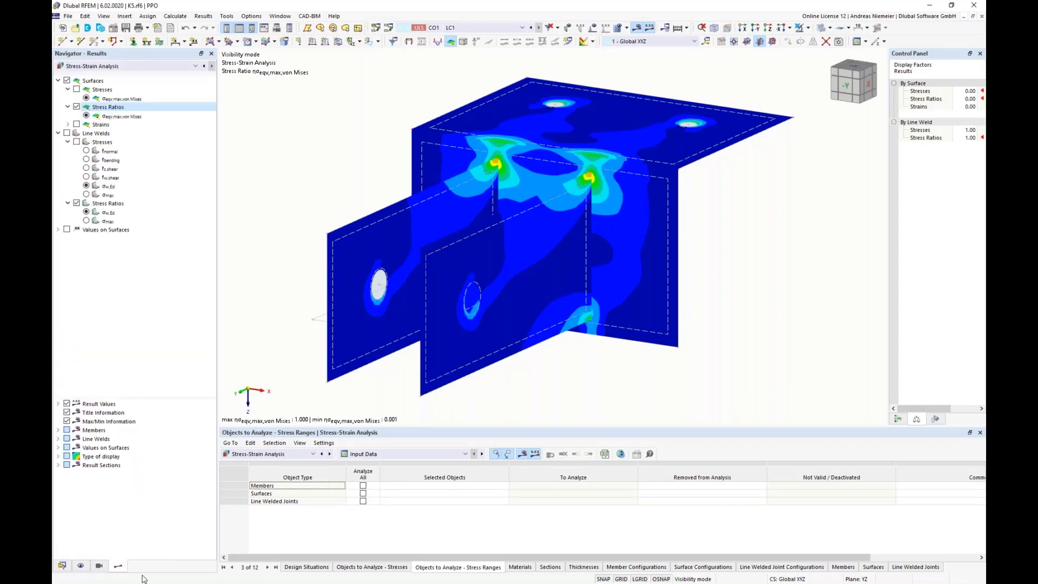
{"action": "left_click", "coordinate": [58, 457]}
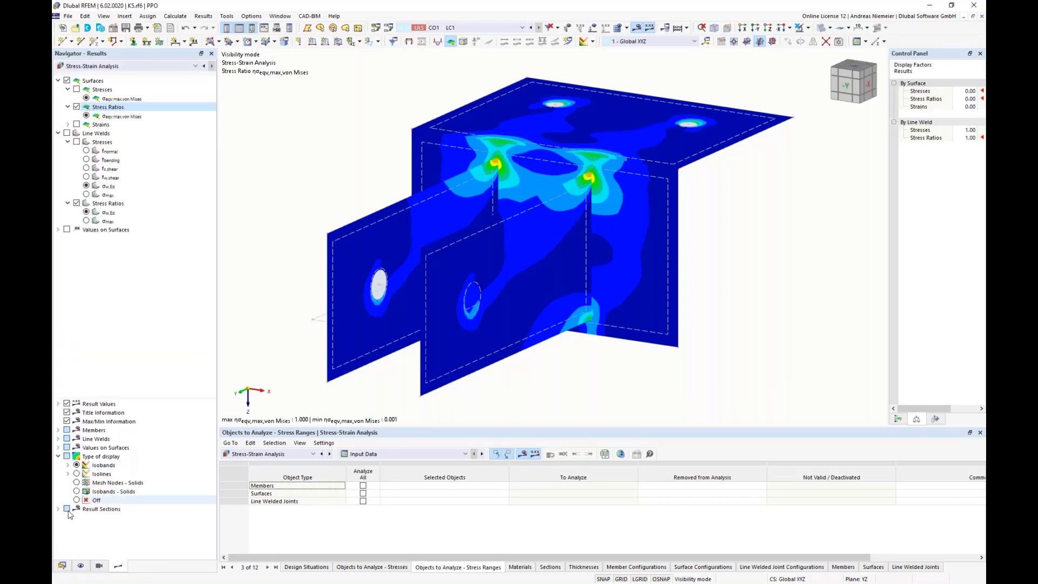
{"action": "left_click", "coordinate": [67, 465]}
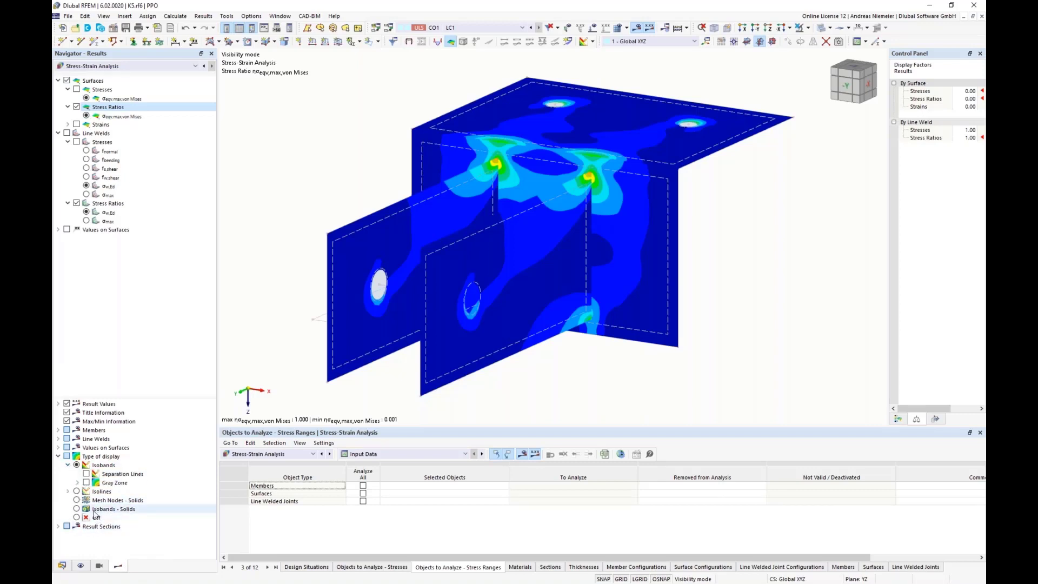
{"action": "left_click", "coordinate": [86, 483]}
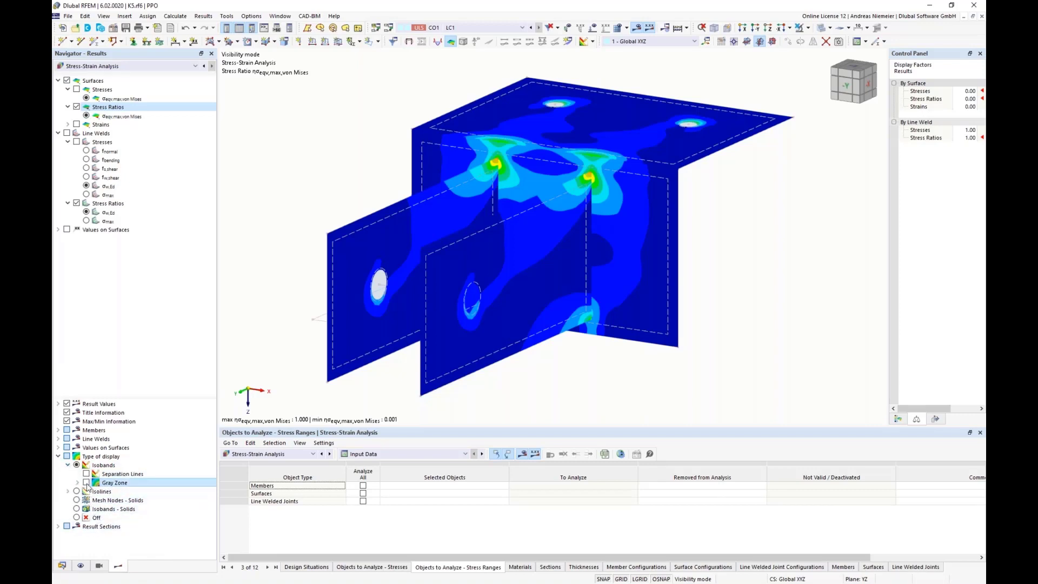
{"action": "left_click", "coordinate": [77, 482]}
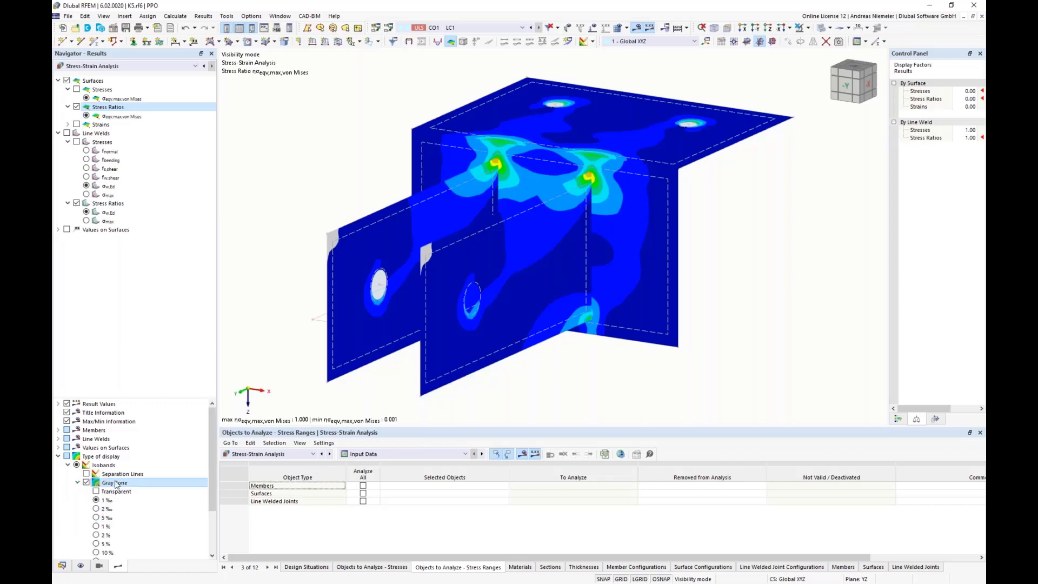
{"action": "scroll", "coordinate": [155, 468], "scroll_direction": "down", "scroll_amount": 3}
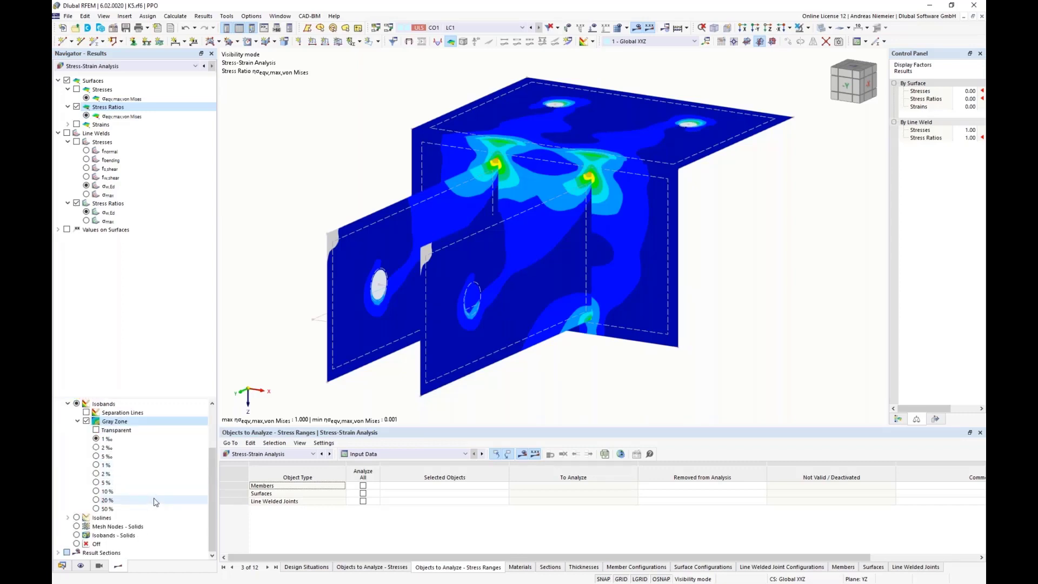
{"action": "left_click", "coordinate": [898, 419]}
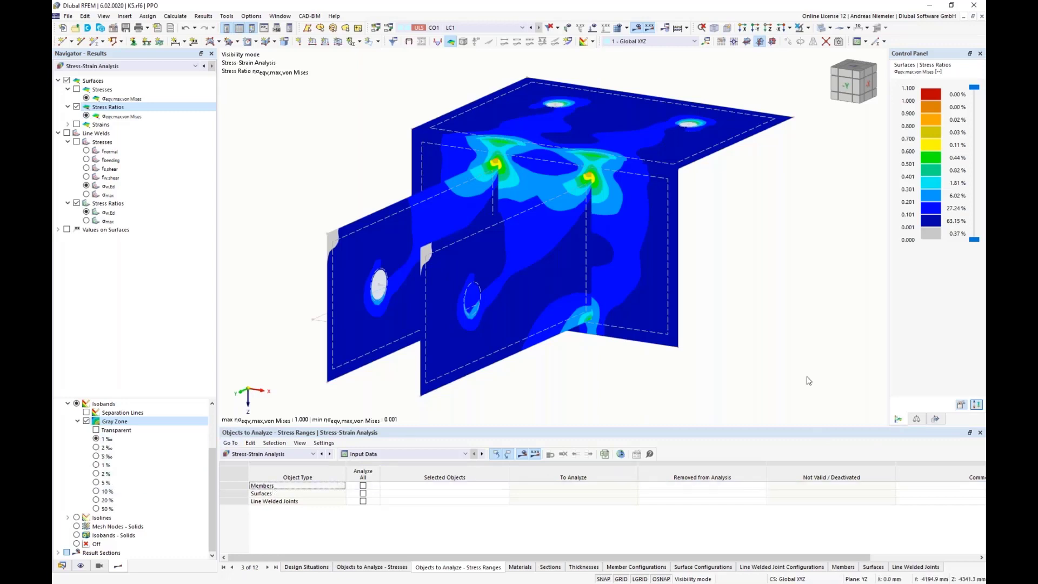
{"action": "left_click", "coordinate": [95, 456]}
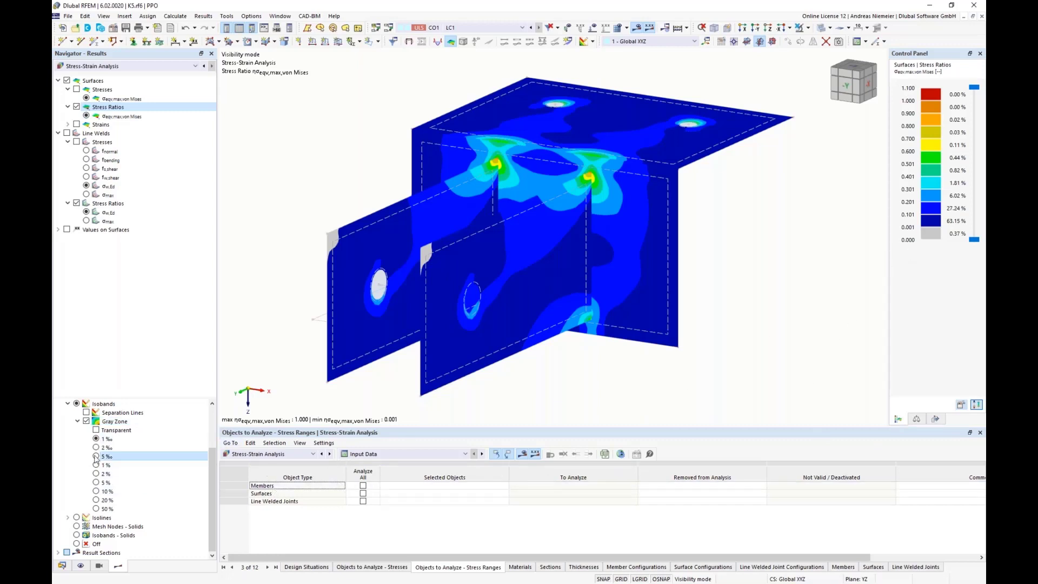
{"action": "left_click", "coordinate": [95, 491]}
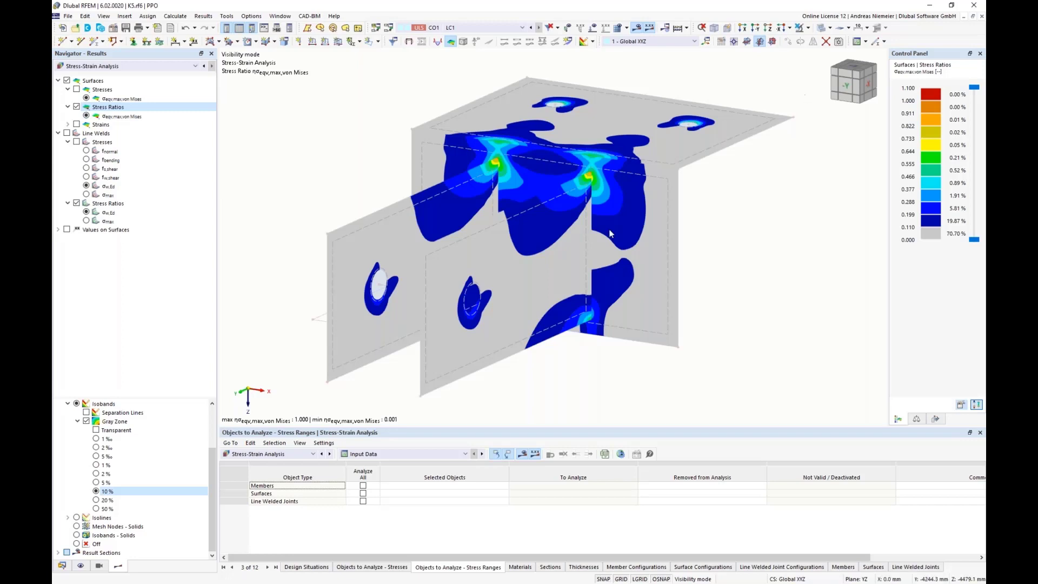
- Try the transparent display of the gray zone on the plate model and turn it off again
{"action": "left_click", "coordinate": [96, 430]}
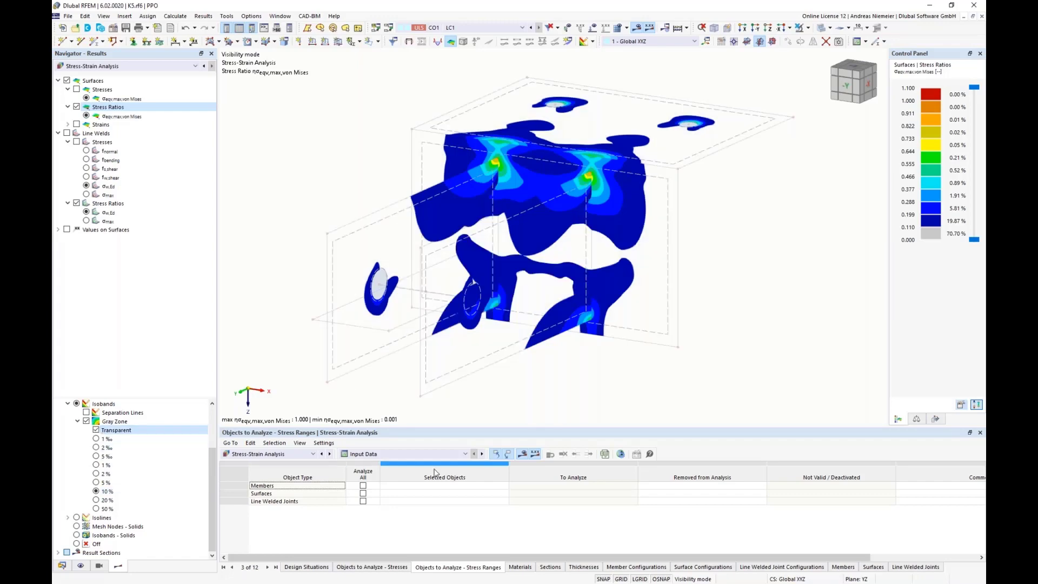
{"action": "middle_click_drag", "start_coordinate": [759, 273], "coordinate": [476, 273], "text": "ctrl"}
{"action": "left_click", "coordinate": [96, 430]}
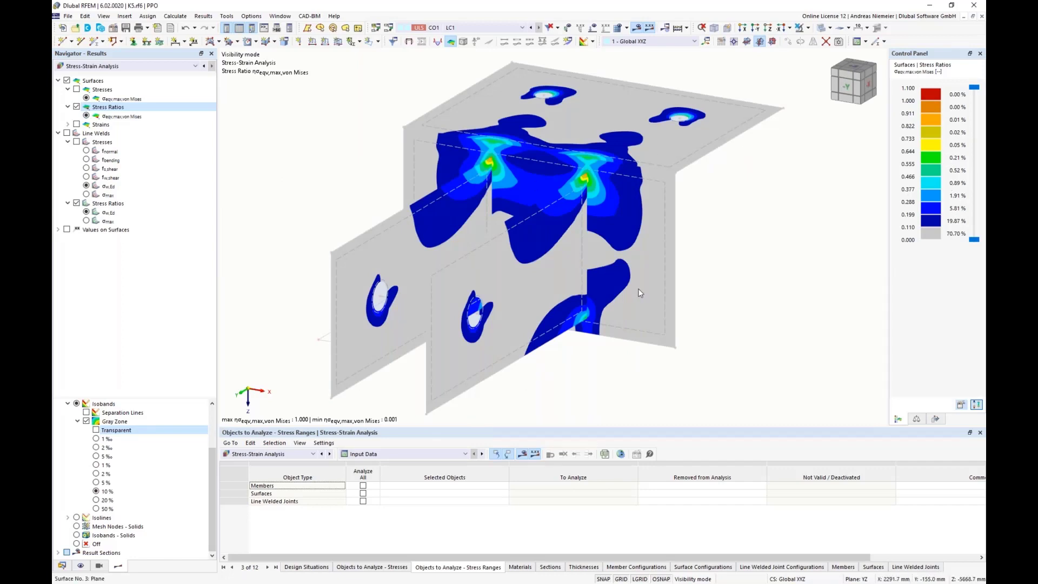
- Send the surface stress ratio graphic to the Stress Check report as a window-filling picture with 3D picture in PDF enabled
{"action": "scroll", "coordinate": [644, 298], "scroll_direction": "down", "scroll_amount": 2}
{"action": "middle_click_drag", "start_coordinate": [645, 297], "coordinate": [506, 294], "text": "ctrl"}
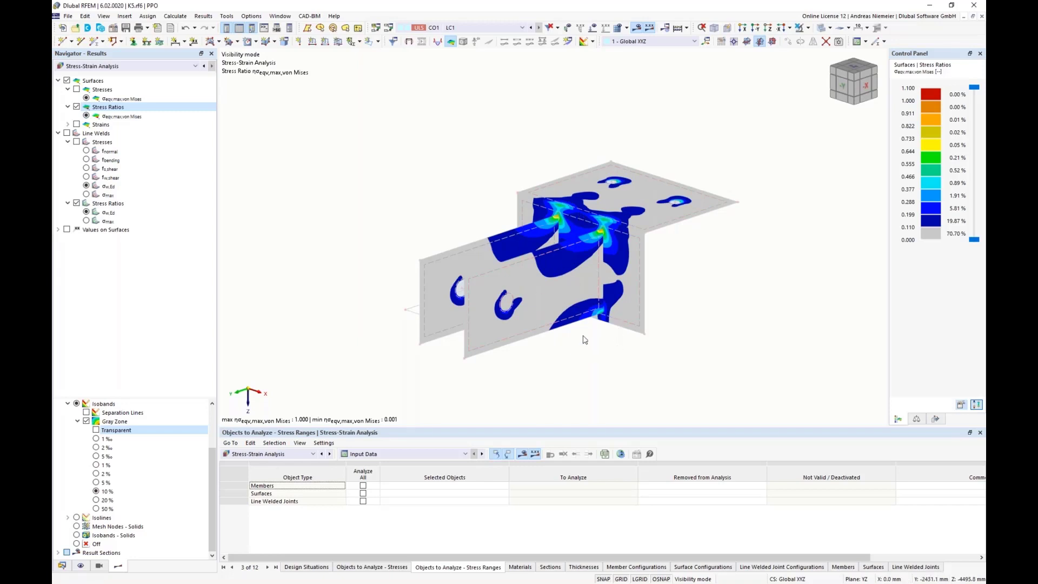
{"action": "middle_click_drag", "start_coordinate": [588, 112], "coordinate": [591, 60]}
{"action": "scroll", "coordinate": [408, 162], "scroll_direction": "up", "scroll_amount": 1}
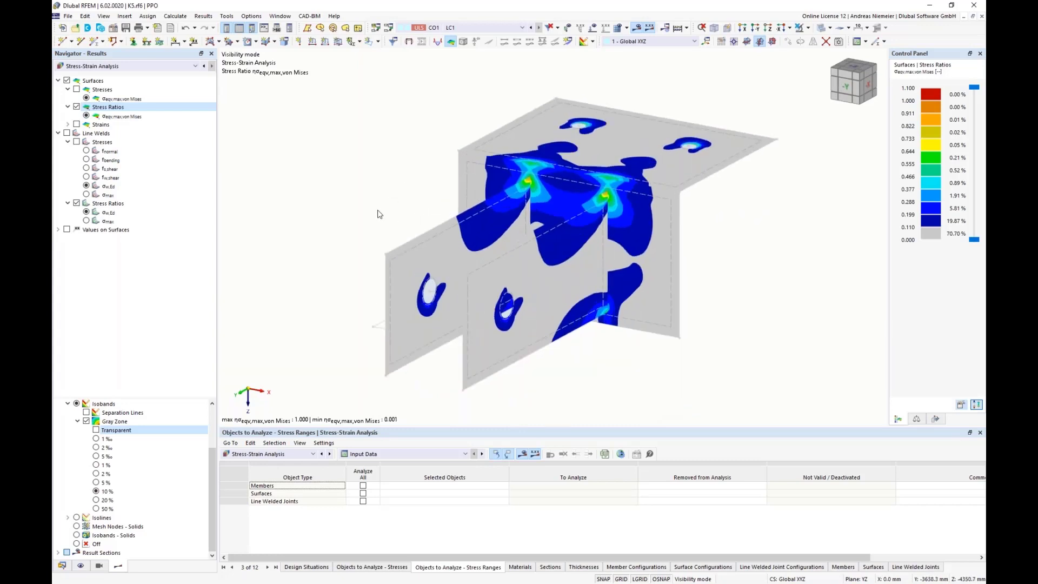
{"action": "left_click", "coordinate": [147, 28]}
{"action": "left_click", "coordinate": [163, 57]}
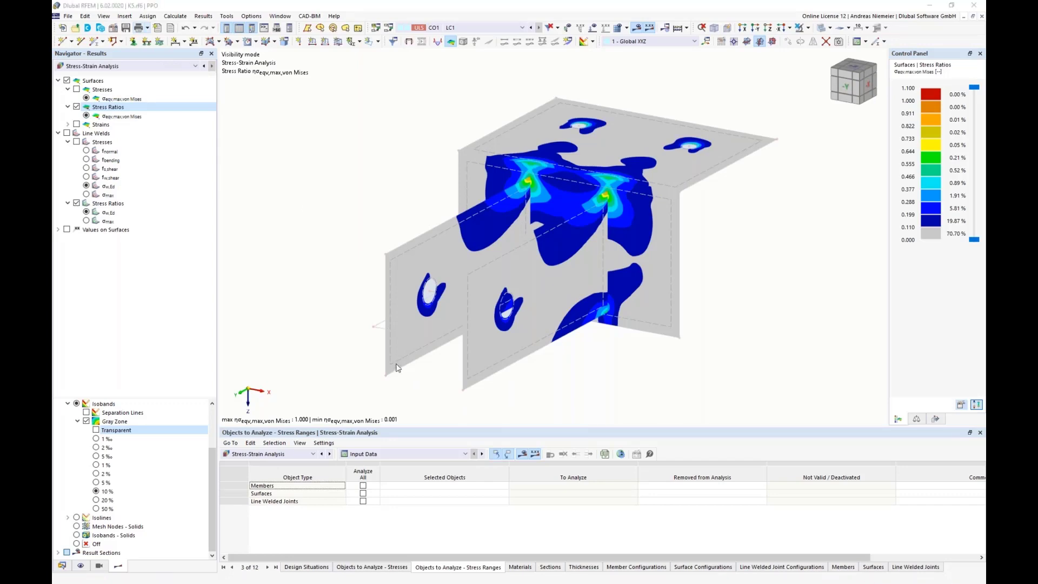
{"action": "left_click", "coordinate": [277, 170]}
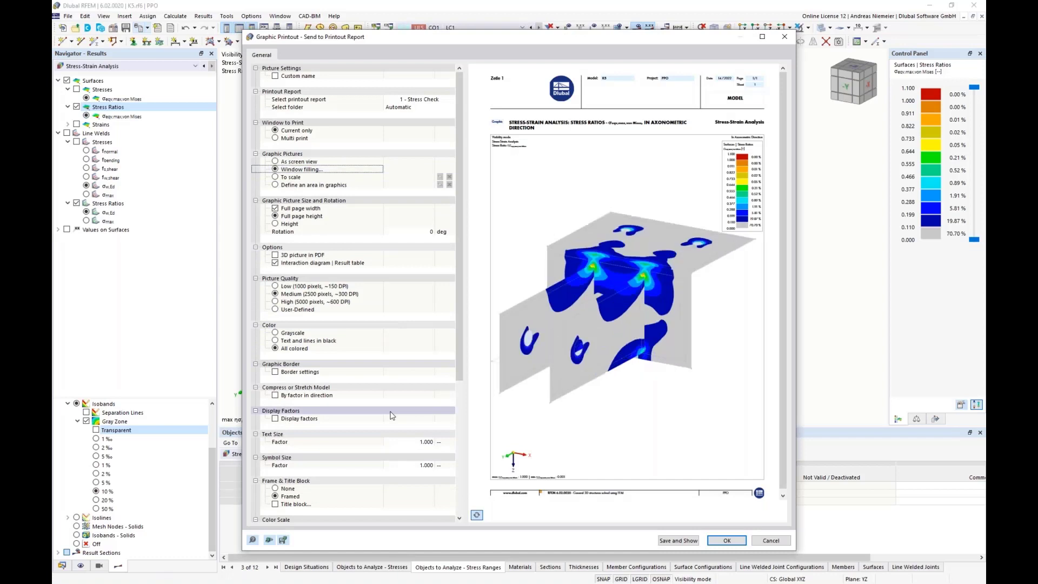
{"action": "left_click", "coordinate": [277, 257]}
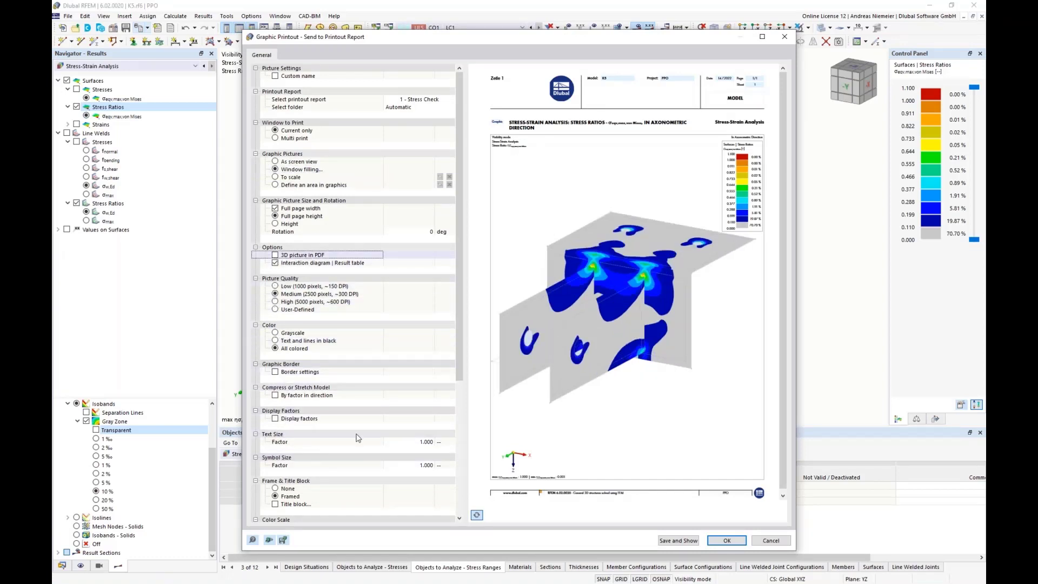
{"action": "left_click", "coordinate": [727, 541]}
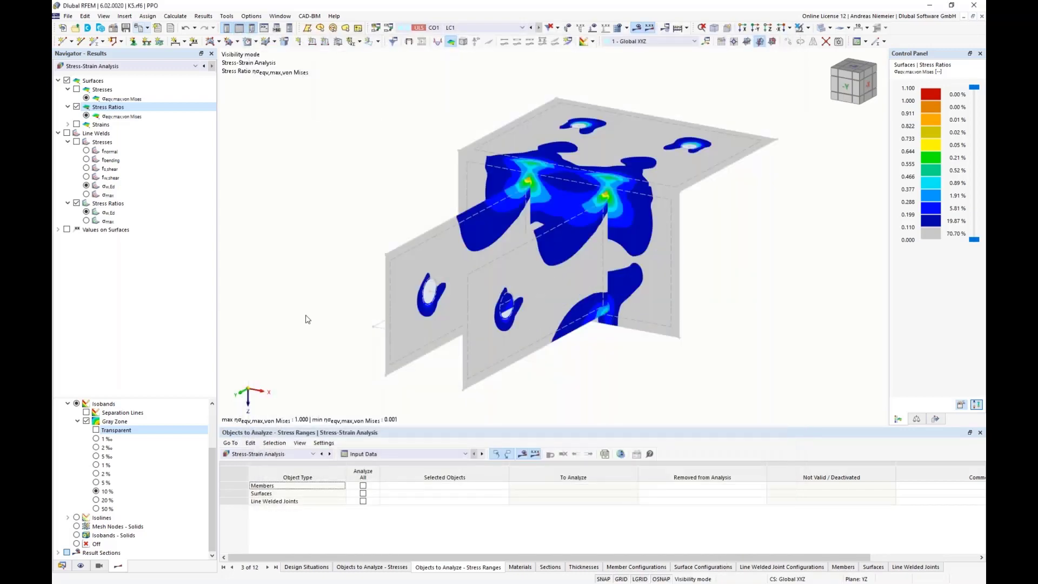
- Display the line weld stress ratios instead of the surface results and deactivate the visibilities to show the whole model
{"action": "left_click", "coordinate": [66, 133]}
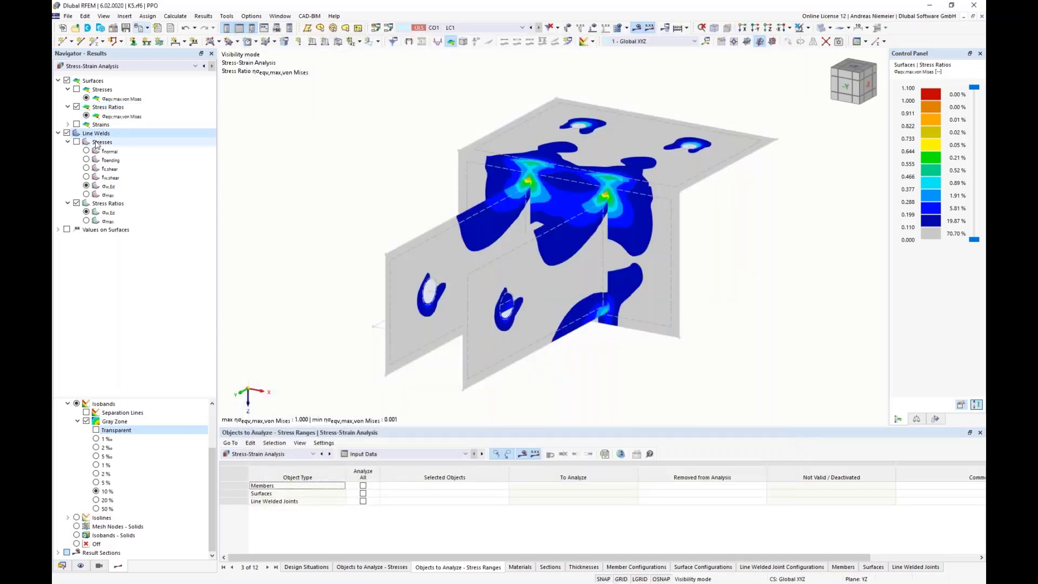
{"action": "left_click", "coordinate": [67, 80]}
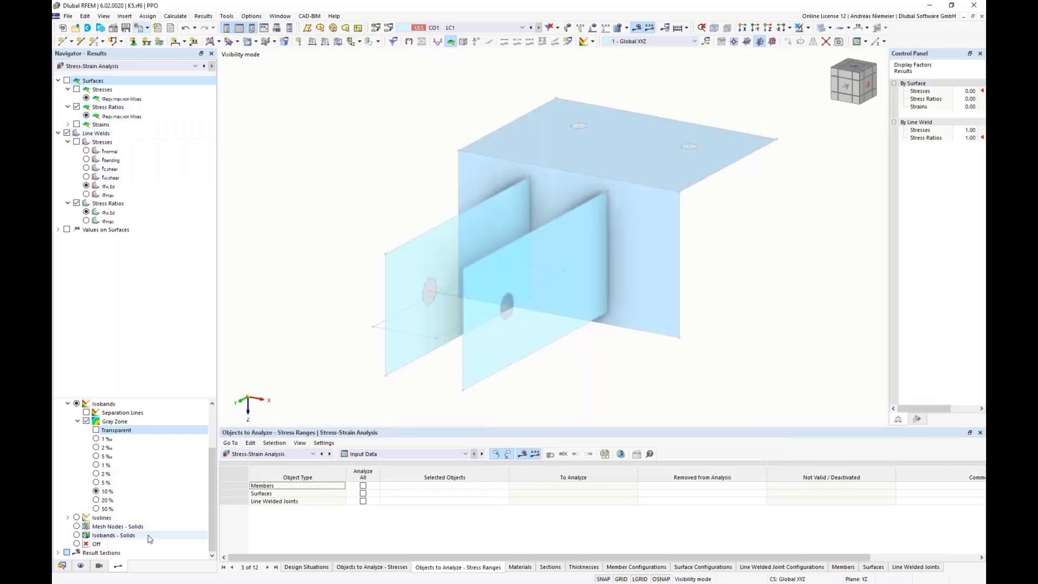
{"action": "left_click", "coordinate": [100, 565]}
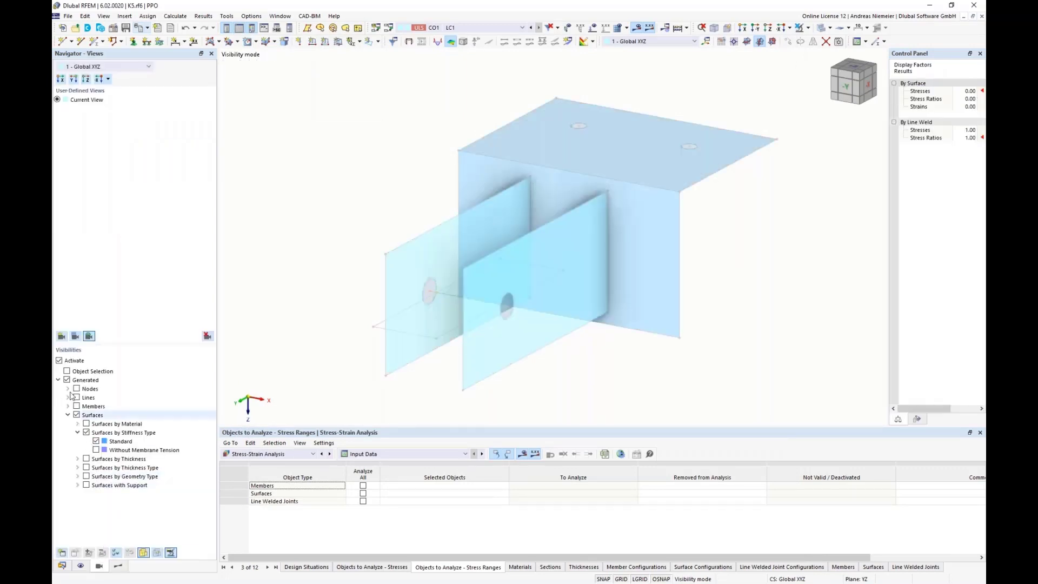
{"action": "left_click", "coordinate": [60, 361]}
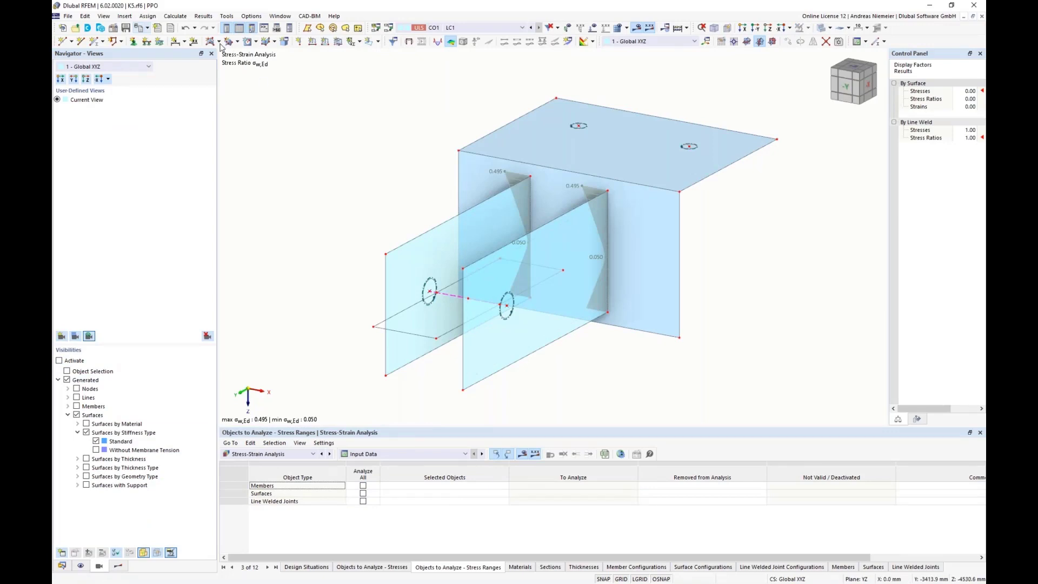
- Send the line weld stress ratio graphic to the Stress Check report, save and show it, and review both stress ratio graphics
{"action": "left_click", "coordinate": [140, 29]}
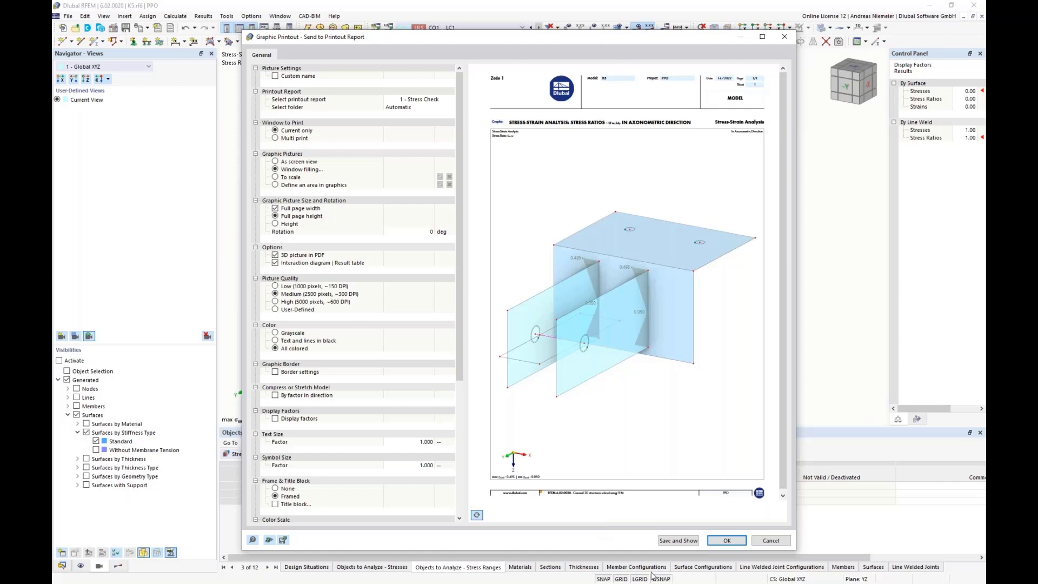
{"action": "left_click", "coordinate": [677, 541]}
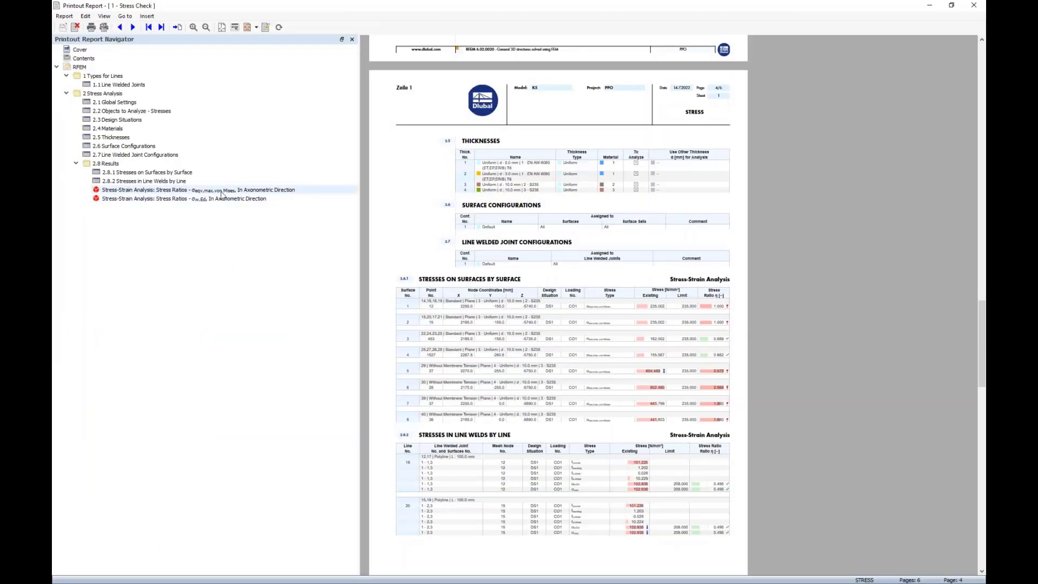
{"action": "left_click", "coordinate": [221, 190]}
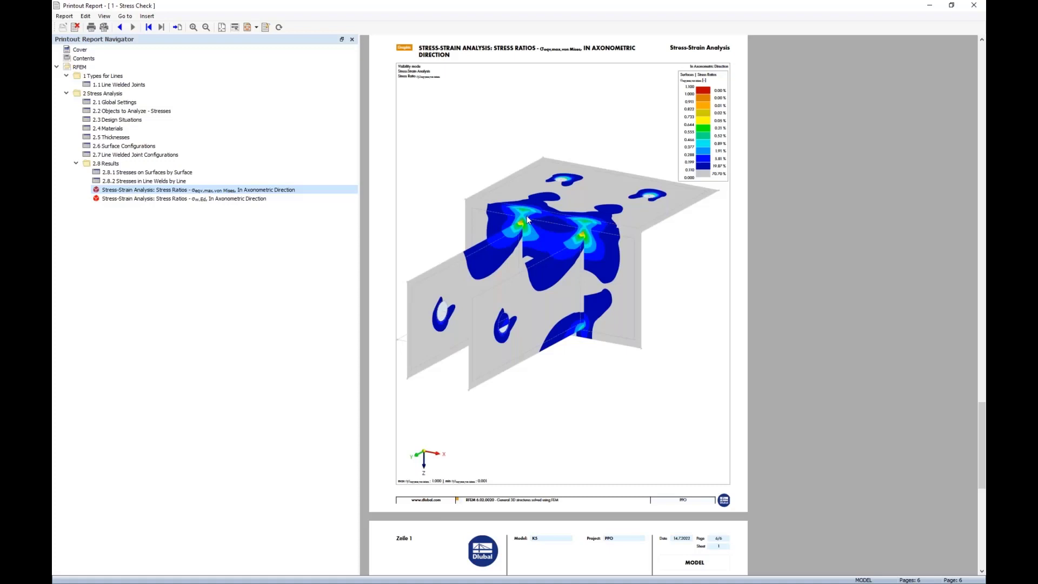
{"action": "scroll", "coordinate": [528, 219], "scroll_direction": "down", "scroll_amount": 8}
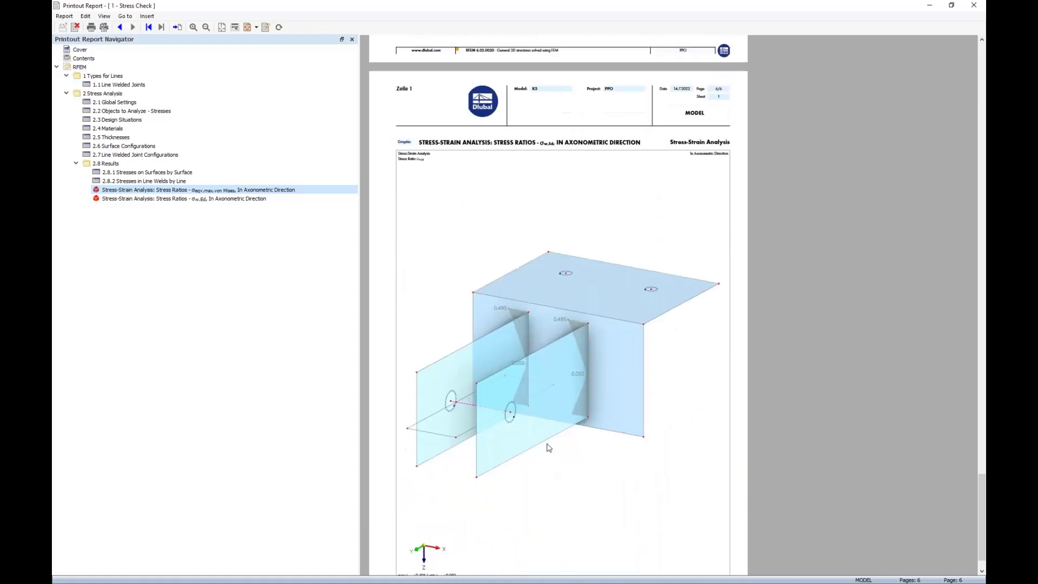
- Export the Stress Check printout report to the Desktop as a PDF file, replacing the existing Web.pdf
{"action": "scroll", "coordinate": [549, 448], "scroll_direction": "up", "scroll_amount": 2}
{"action": "scroll", "coordinate": [564, 468], "scroll_direction": "up", "scroll_amount": 4}
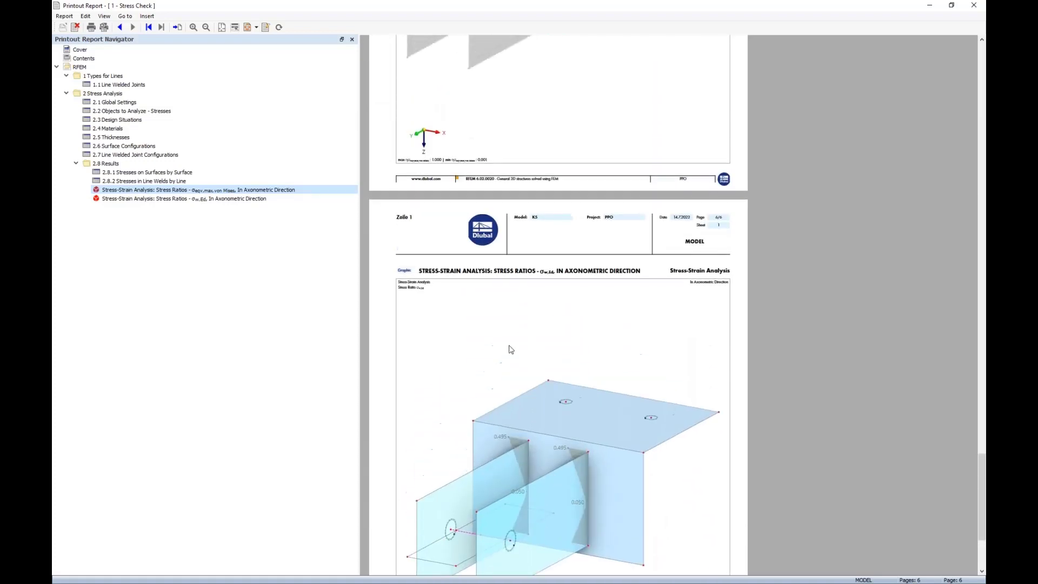
{"action": "scroll", "coordinate": [510, 350], "scroll_direction": "up", "scroll_amount": 20}
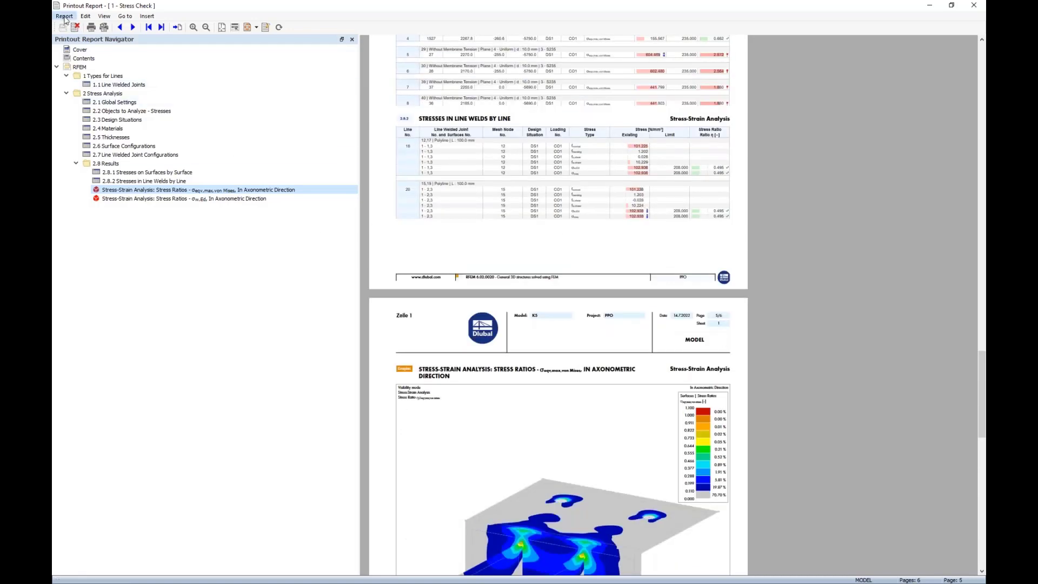
{"action": "left_click", "coordinate": [64, 16]}
{"action": "left_click", "coordinate": [76, 77]}
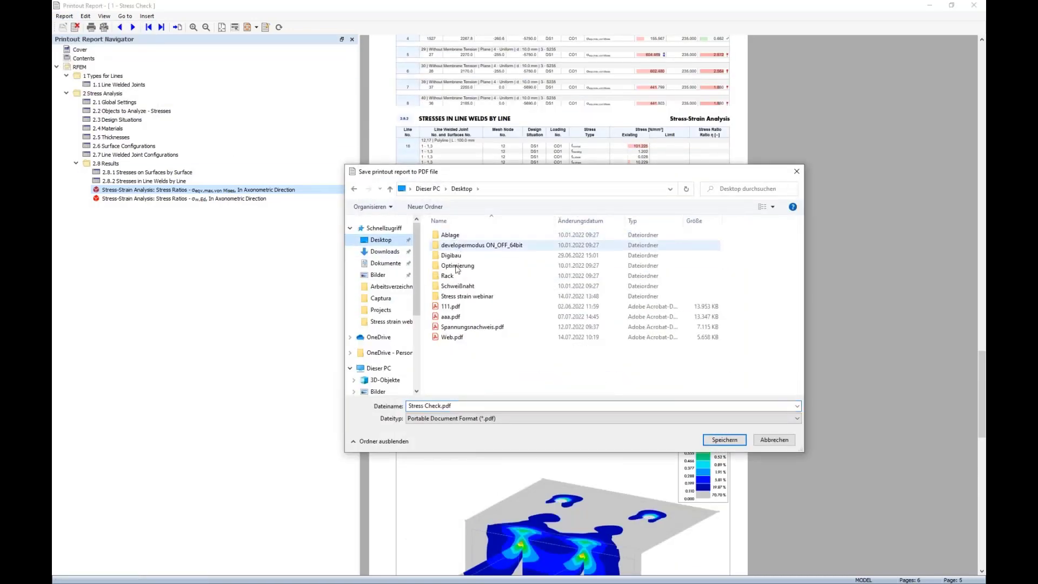
{"action": "left_click", "coordinate": [455, 338]}
{"action": "left_click", "coordinate": [726, 441]}
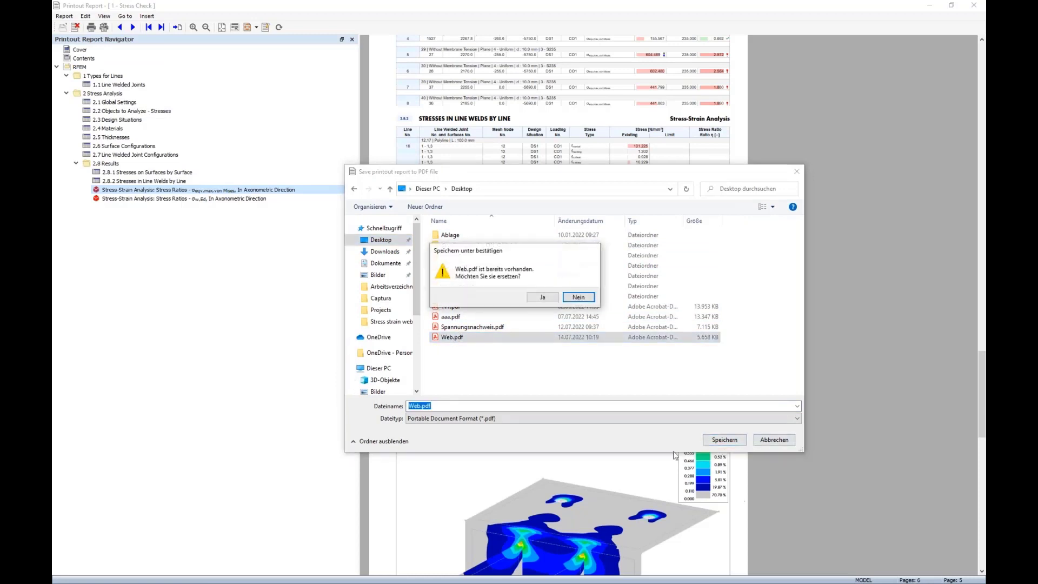
{"action": "left_click", "coordinate": [541, 297]}
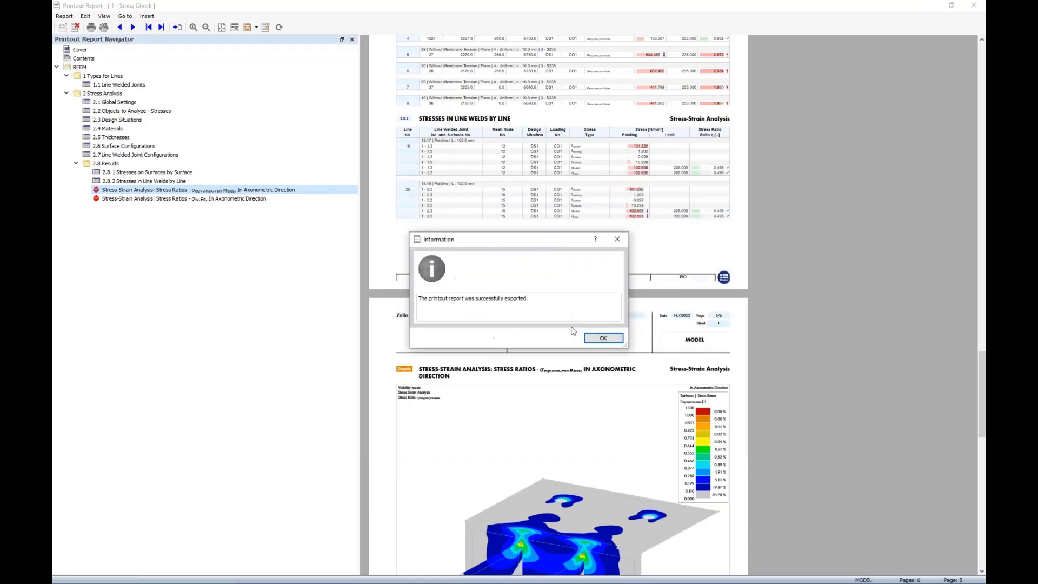
{"action": "left_click", "coordinate": [600, 337]}
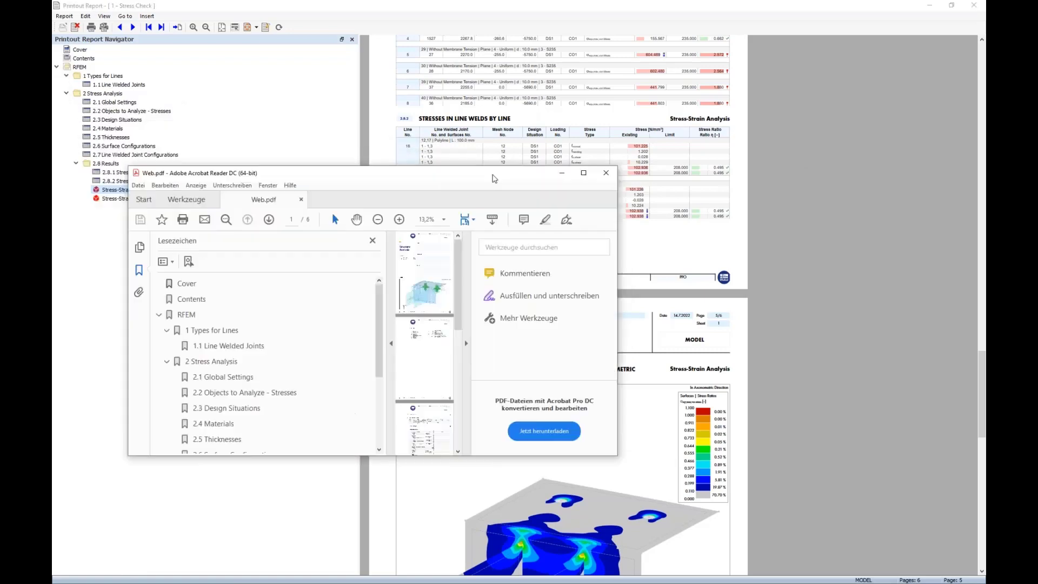
- Maximize the exported Web.pdf in Adobe Acrobat Reader and review its cover, model picture and stress analysis input tables
{"action": "double_click", "coordinate": [539, 183]}
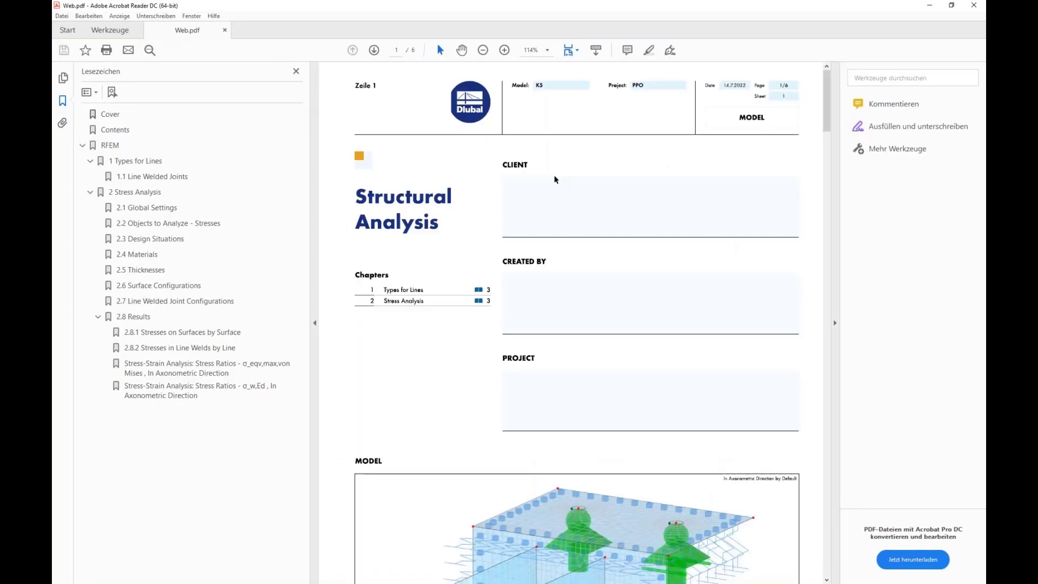
{"action": "scroll", "coordinate": [572, 268], "scroll_direction": "down", "scroll_amount": 10}
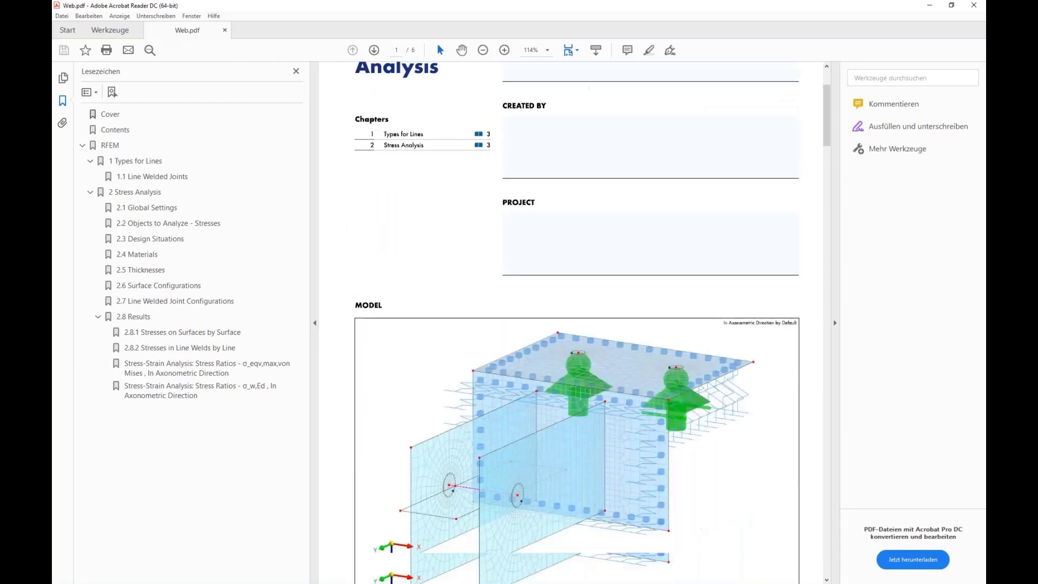
{"action": "scroll", "coordinate": [457, 369], "scroll_direction": "down", "scroll_amount": 15}
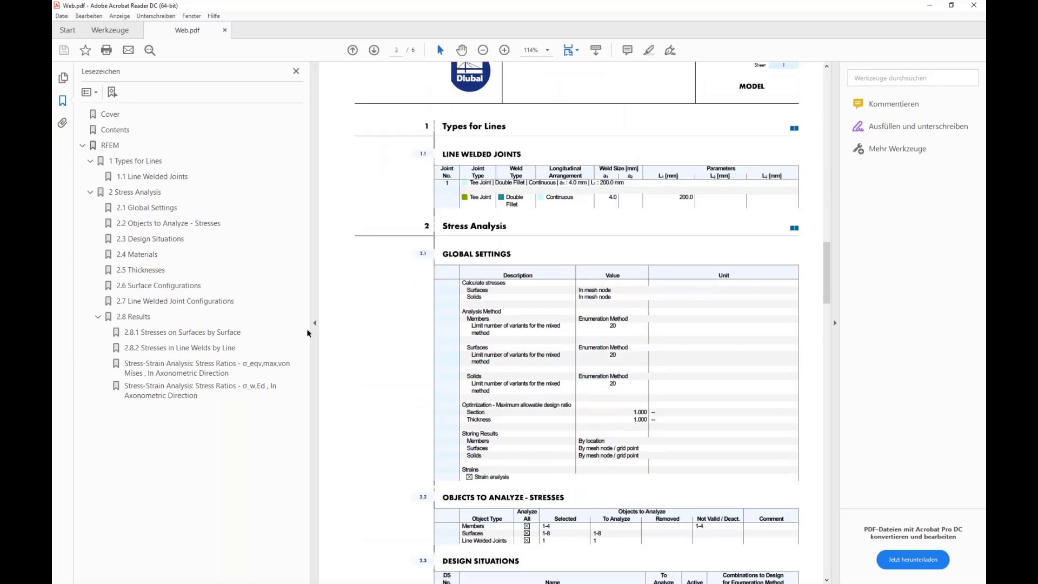
- Go to the surface stress ratio graphic in the PDF, fit the full page in the view and rotate its 3D model
{"action": "left_click", "coordinate": [173, 364]}
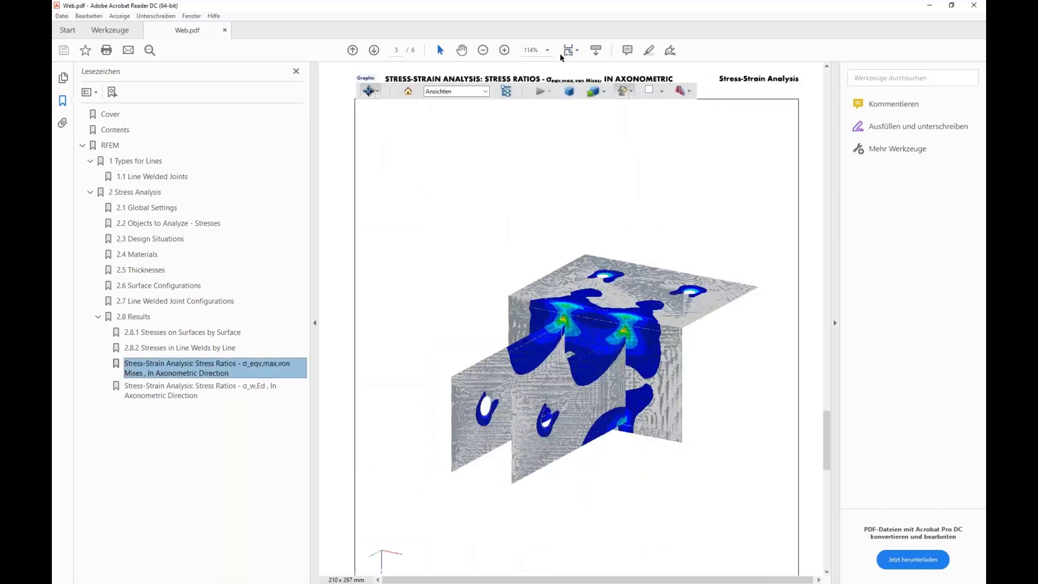
{"action": "left_click", "coordinate": [577, 50]}
{"action": "left_click", "coordinate": [621, 79]}
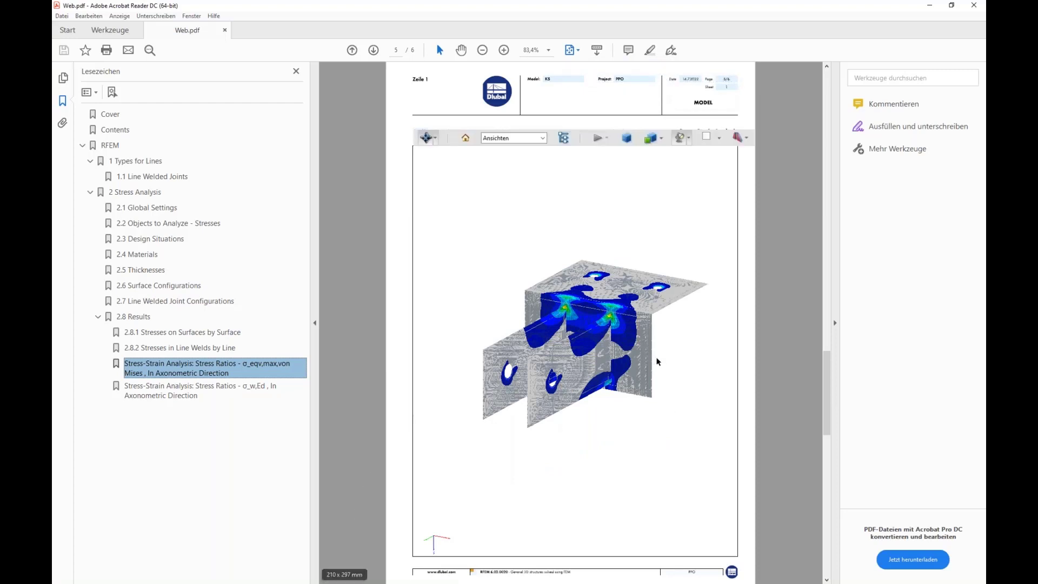
{"action": "left_click_drag", "start_coordinate": [658, 361], "coordinate": [632, 370]}
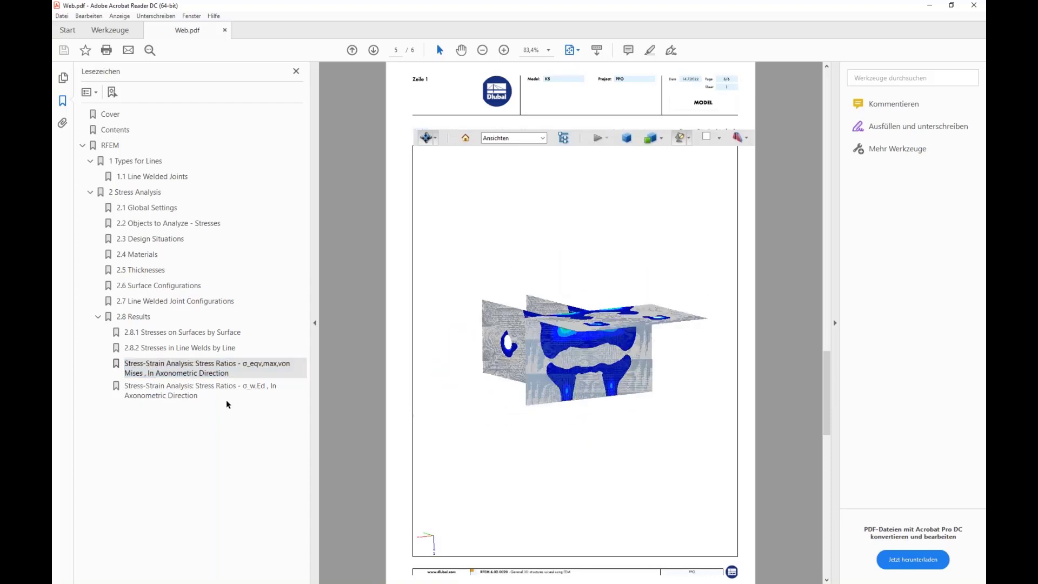
- Go to the line weld stress ratio graphic in the PDF, rotate its 3D model and fit the full page in the view
{"action": "left_click", "coordinate": [230, 397]}
{"action": "left_click_drag", "start_coordinate": [454, 492], "coordinate": [711, 408]}
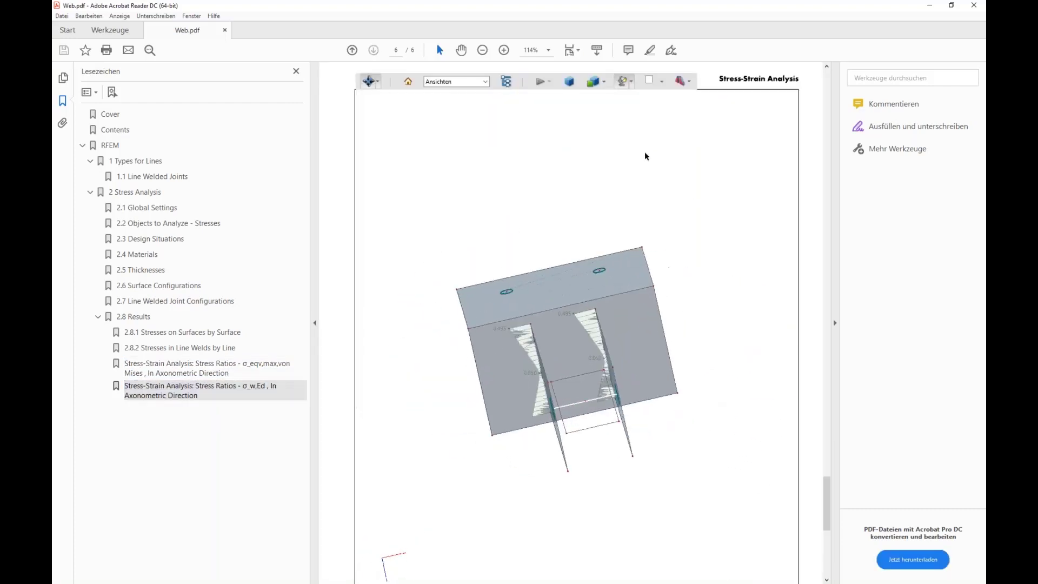
{"action": "left_click", "coordinate": [572, 49]}
{"action": "left_click", "coordinate": [600, 79]}
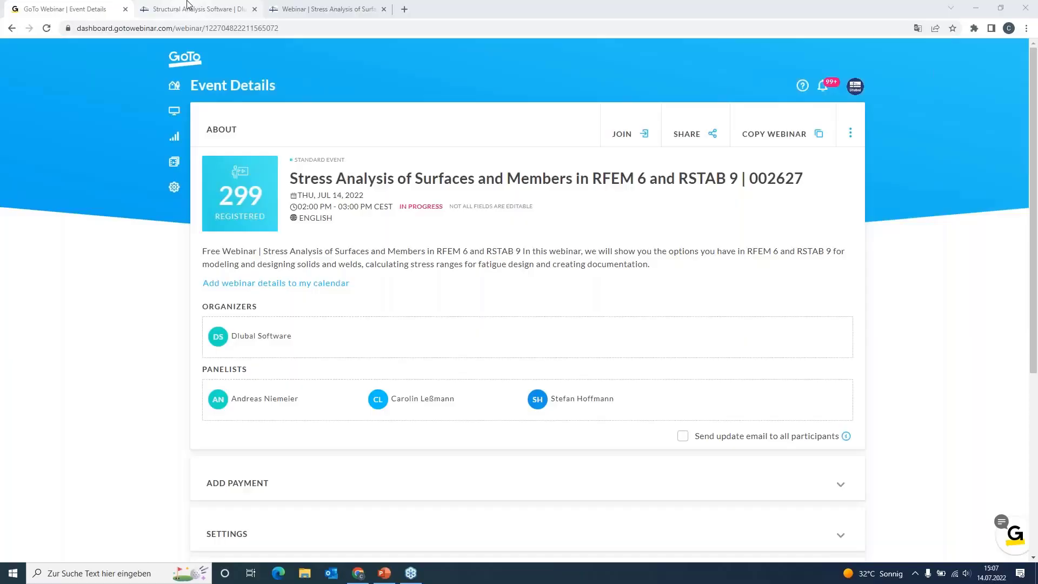
- Switch to the Dlubal website in the browser, open the Free Full Trial Version page and look through the trial downloads
{"action": "left_click", "coordinate": [196, 9]}
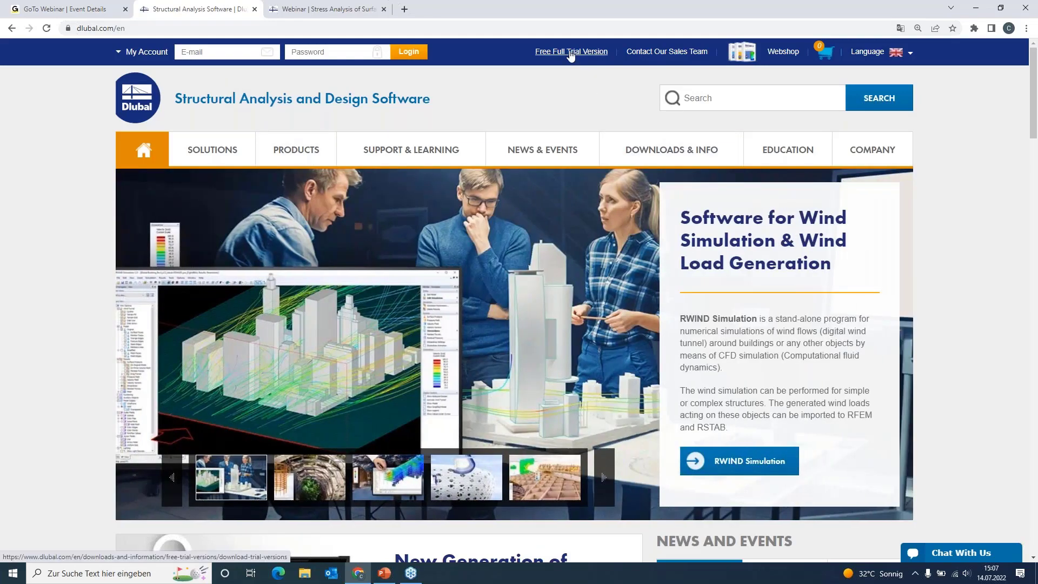
{"action": "left_click", "coordinate": [570, 53]}
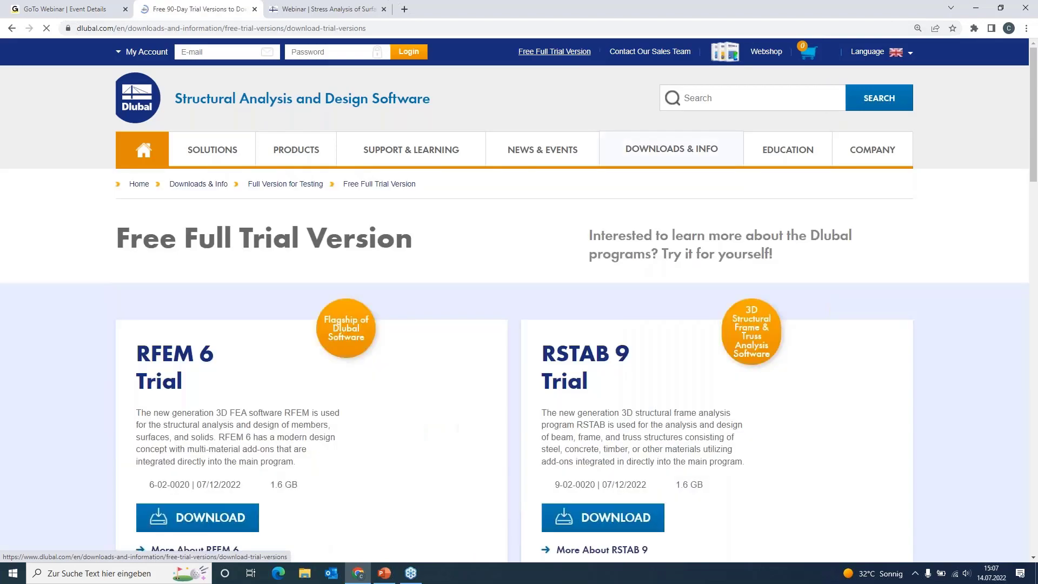
{"action": "scroll", "coordinate": [130, 324], "scroll_direction": "down", "scroll_amount": 2}
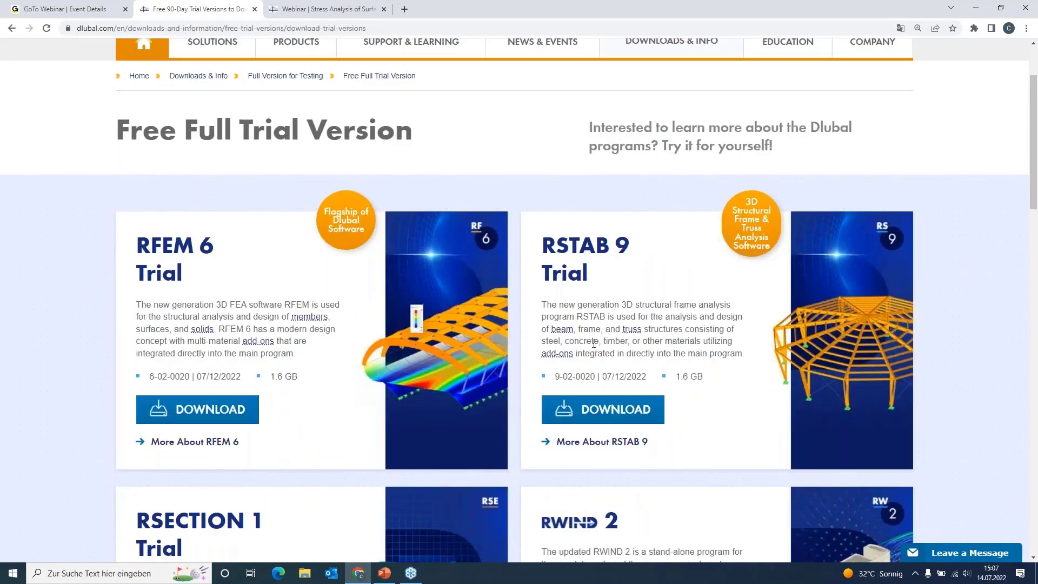
{"action": "scroll", "coordinate": [364, 317], "scroll_direction": "down", "scroll_amount": 2}
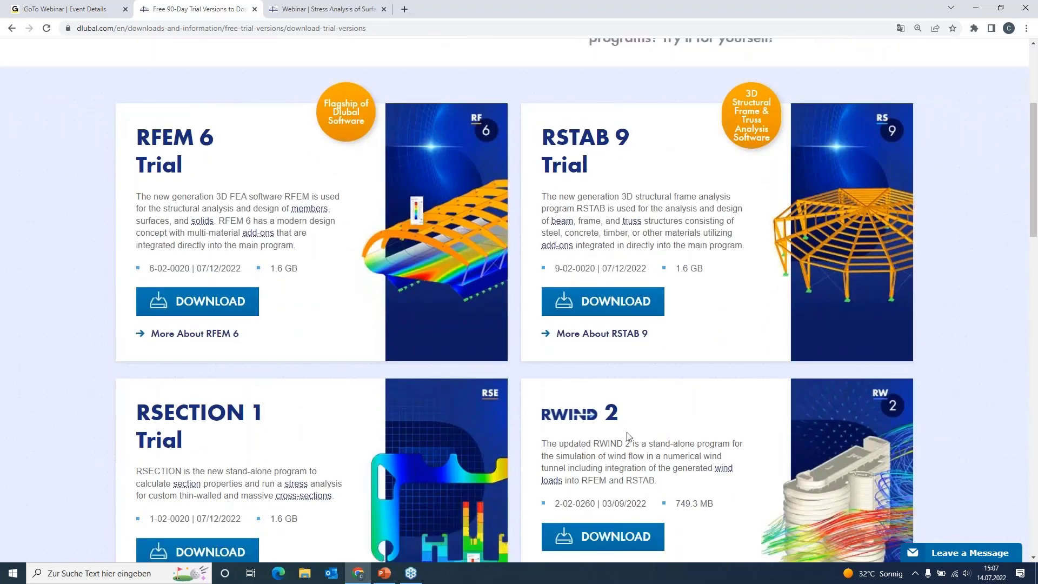
{"action": "scroll", "coordinate": [322, 296], "scroll_direction": "up", "scroll_amount": 2}
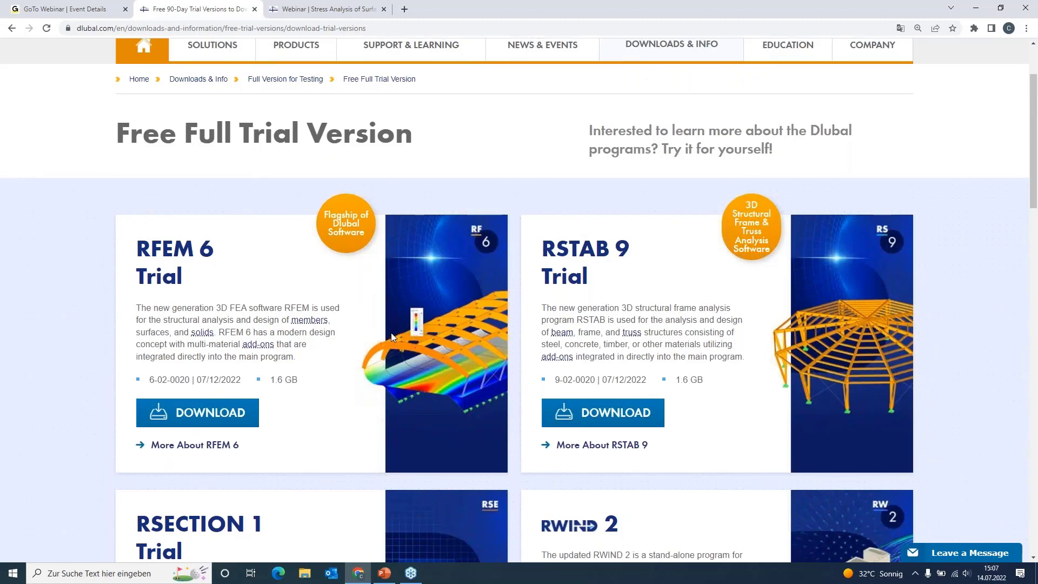
{"action": "scroll", "coordinate": [391, 332], "scroll_direction": "up", "scroll_amount": 2}
- Open the Webinars page of the Dlubal website and look through the list of upcoming webinars
{"action": "mouse_move", "coordinate": [543, 160]}
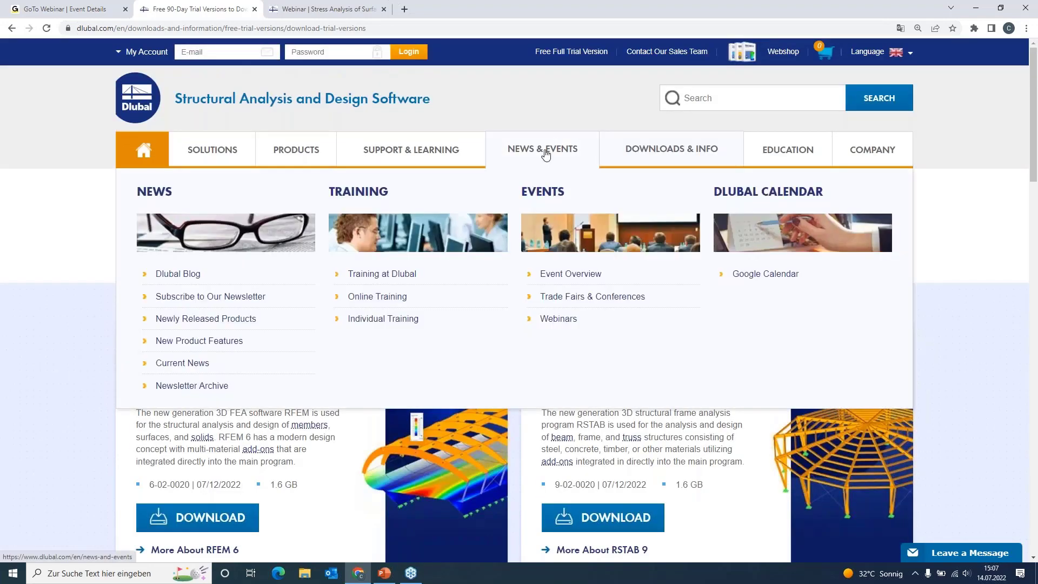
{"action": "left_click", "coordinate": [549, 320]}
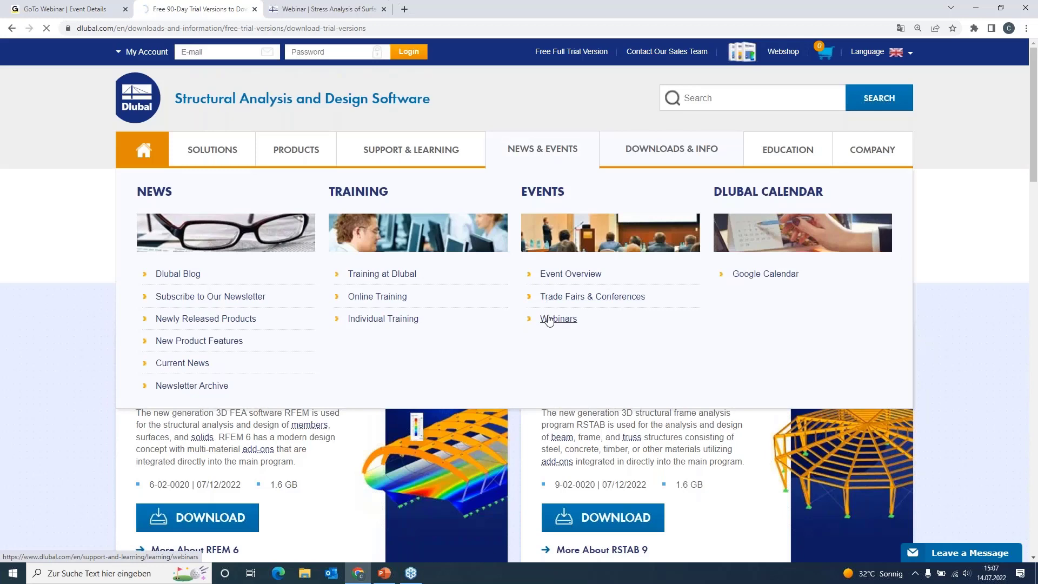
{"action": "scroll", "coordinate": [519, 300], "scroll_direction": "down", "scroll_amount": 6}
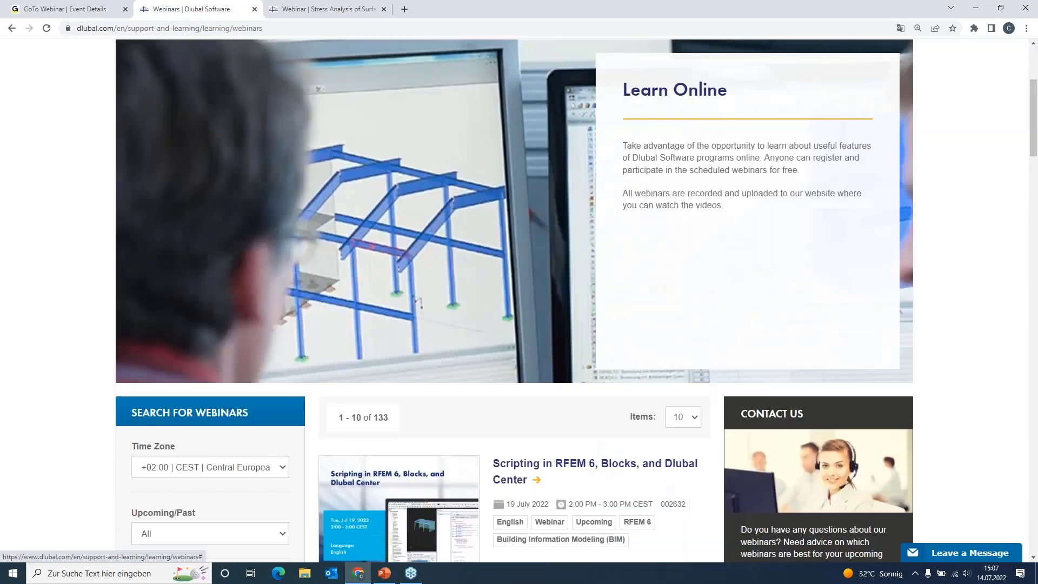
{"action": "scroll", "coordinate": [186, 323], "scroll_direction": "down", "scroll_amount": 2}
{"action": "scroll", "coordinate": [186, 323], "scroll_direction": "up", "scroll_amount": 1}
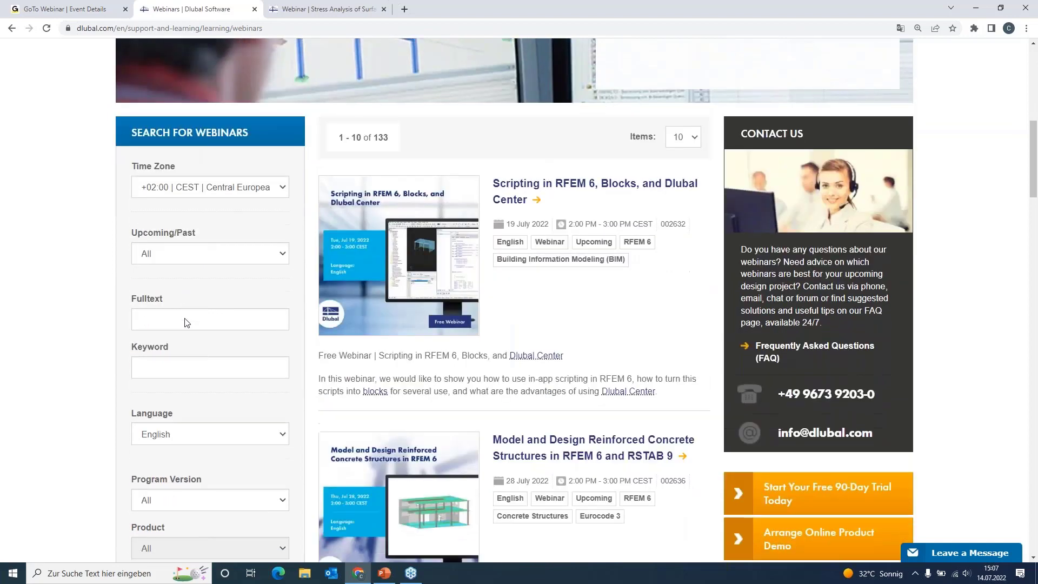
{"action": "scroll", "coordinate": [186, 323], "scroll_direction": "down", "scroll_amount": 2}
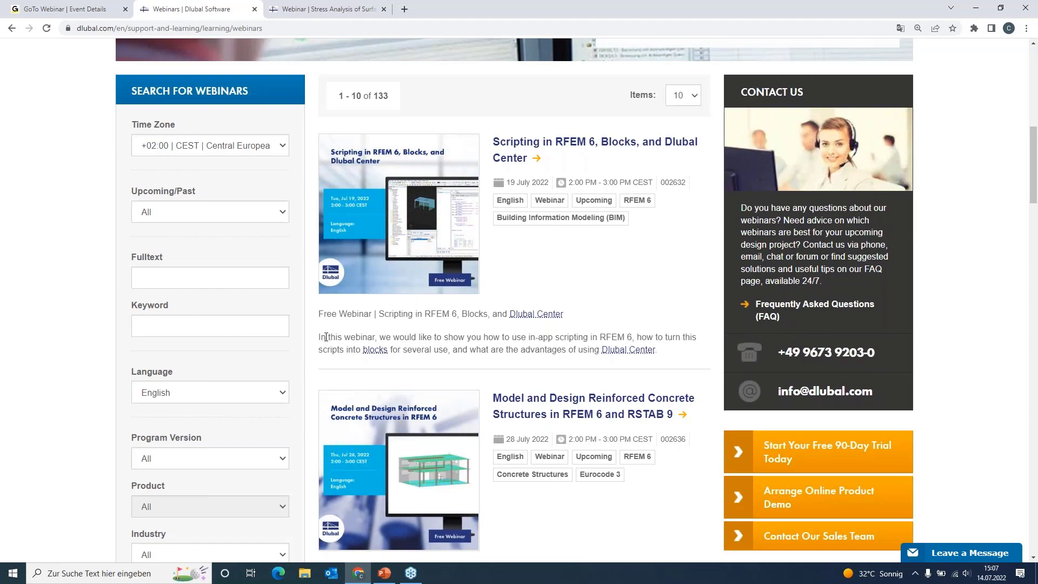
{"action": "scroll", "coordinate": [533, 246], "scroll_direction": "down", "scroll_amount": 3}
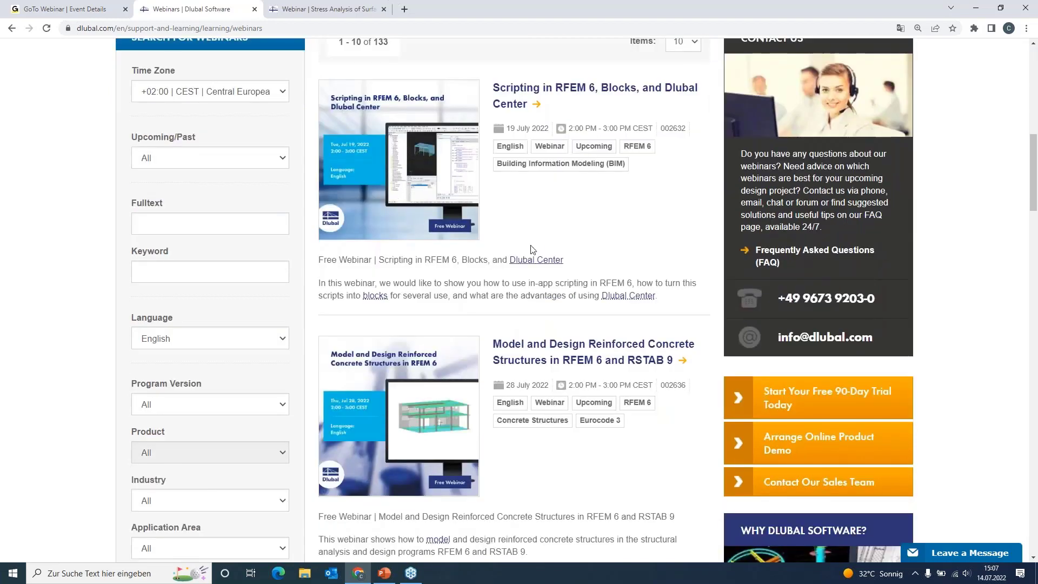
{"action": "scroll", "coordinate": [533, 246], "scroll_direction": "down", "scroll_amount": 13}
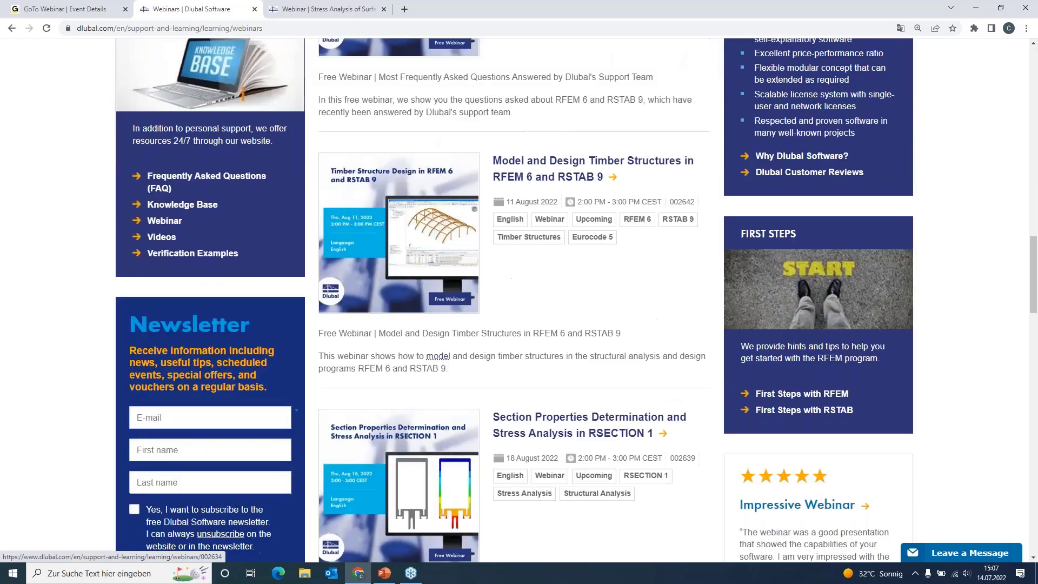
{"action": "scroll", "coordinate": [533, 246], "scroll_direction": "down", "scroll_amount": 6}
{"action": "scroll", "coordinate": [533, 246], "scroll_direction": "up", "scroll_amount": 2}
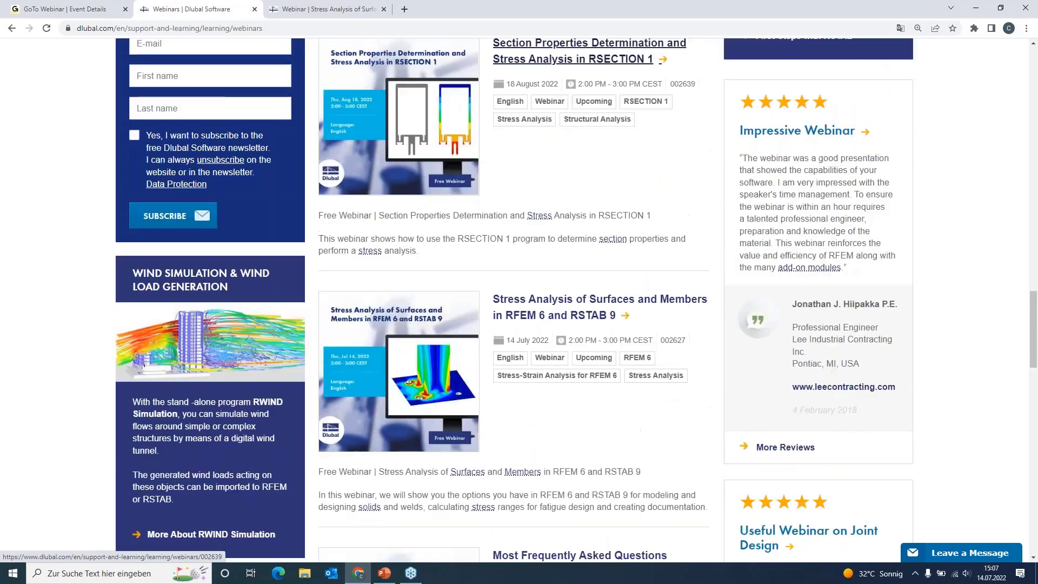
- Open the webinar "Stress Analysis of Surfaces and Members in RFEM 6 and RSTAB 9" and examine its content, slide download and downloadable models
{"action": "scroll", "coordinate": [532, 246], "scroll_direction": "down", "scroll_amount": 1}
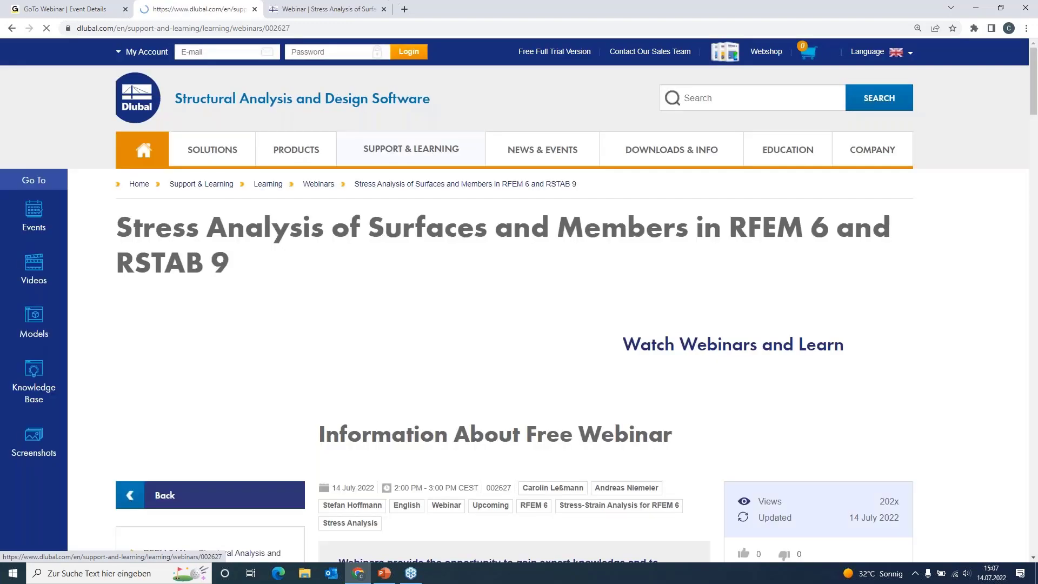
{"action": "scroll", "coordinate": [512, 255], "scroll_direction": "down", "scroll_amount": 6}
{"action": "scroll", "coordinate": [513, 289], "scroll_direction": "down", "scroll_amount": 2}
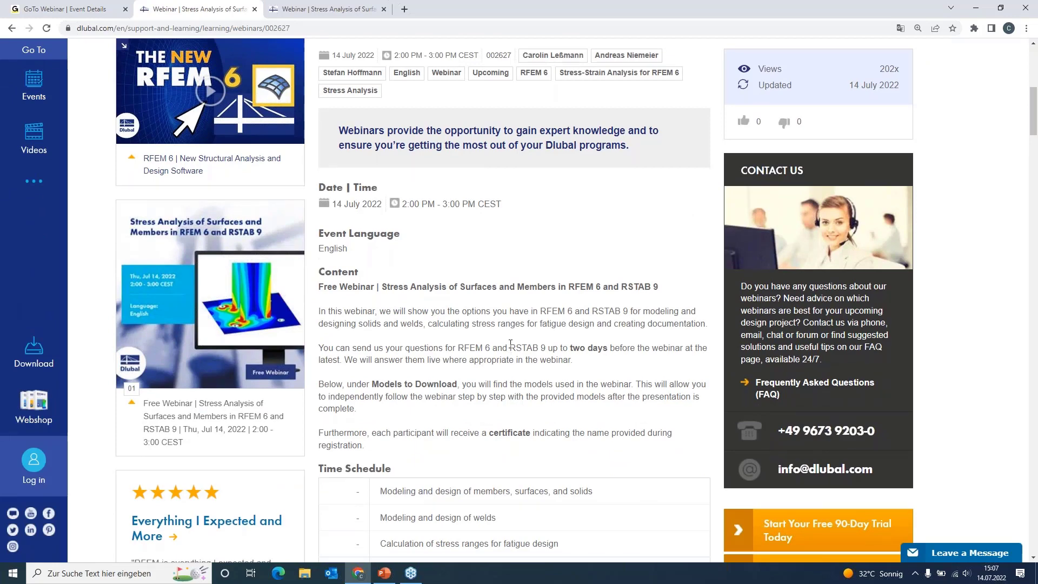
{"action": "scroll", "coordinate": [483, 333], "scroll_direction": "down", "scroll_amount": 5}
{"action": "scroll", "coordinate": [483, 332], "scroll_direction": "down", "scroll_amount": 12}
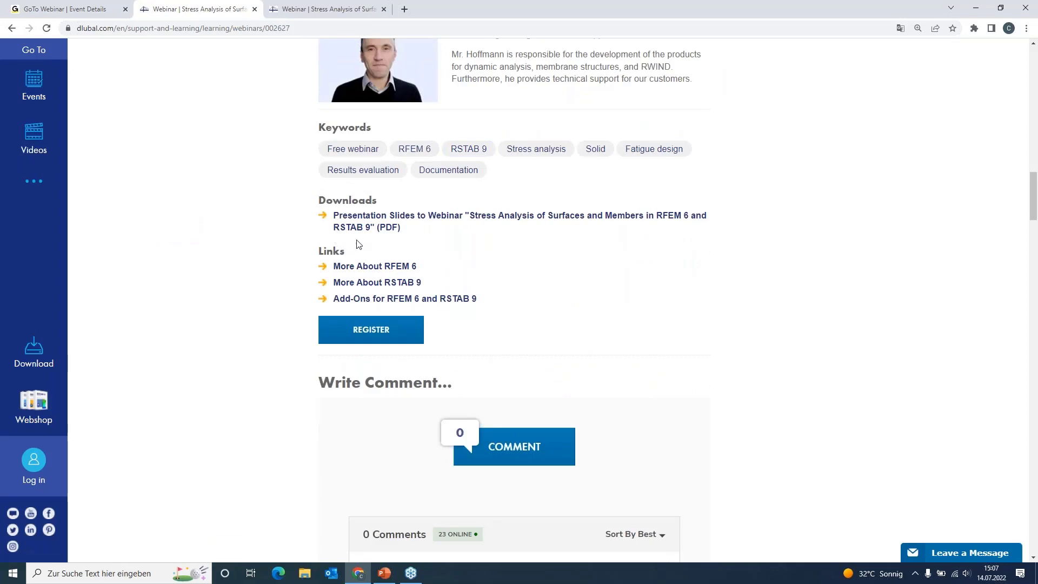
{"action": "scroll", "coordinate": [473, 256], "scroll_direction": "down", "scroll_amount": 18}
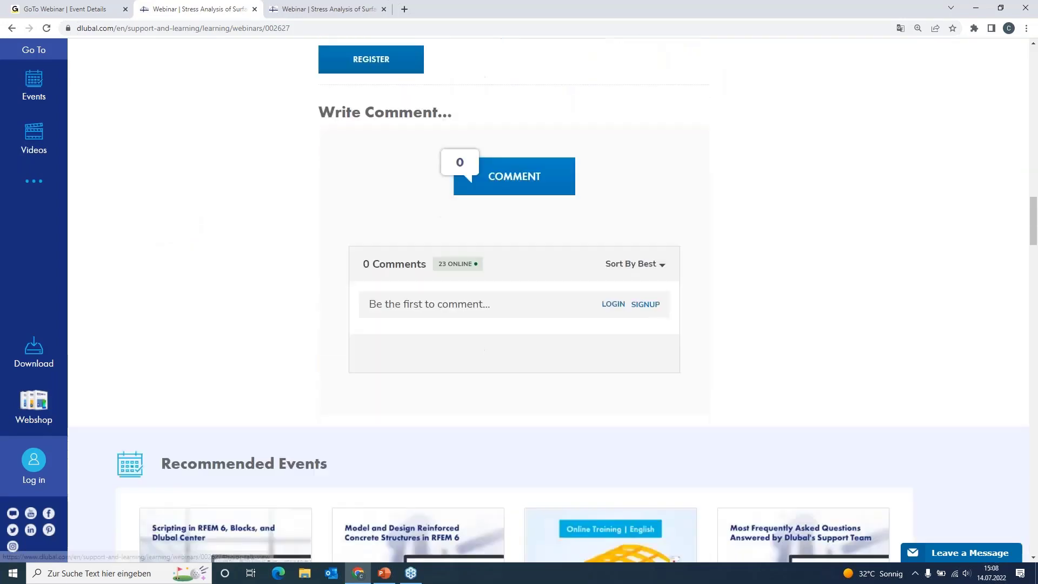
{"action": "scroll", "coordinate": [297, 257], "scroll_direction": "down", "scroll_amount": 5}
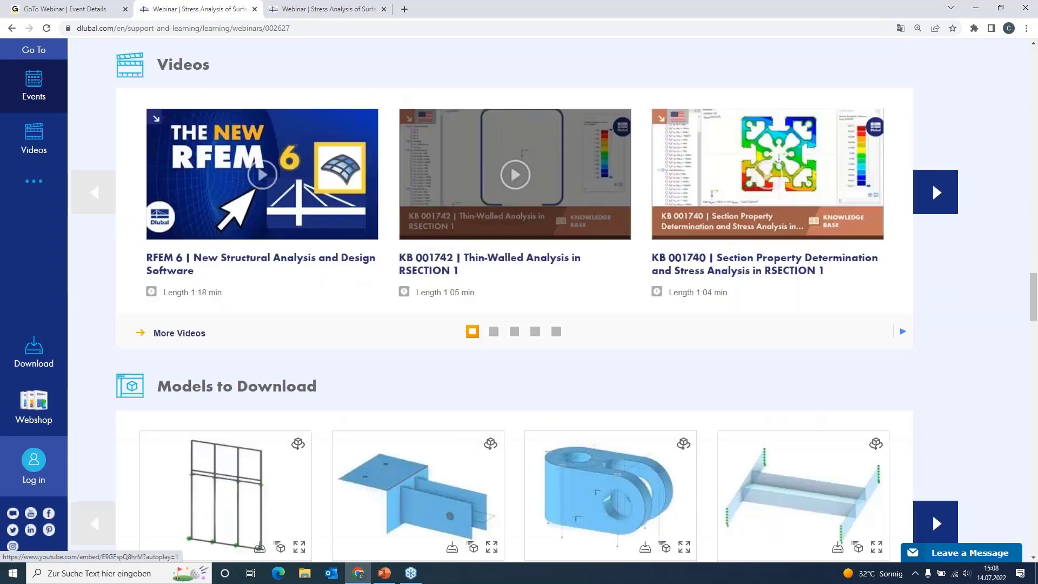
{"action": "scroll", "coordinate": [297, 256], "scroll_direction": "up", "scroll_amount": 2}
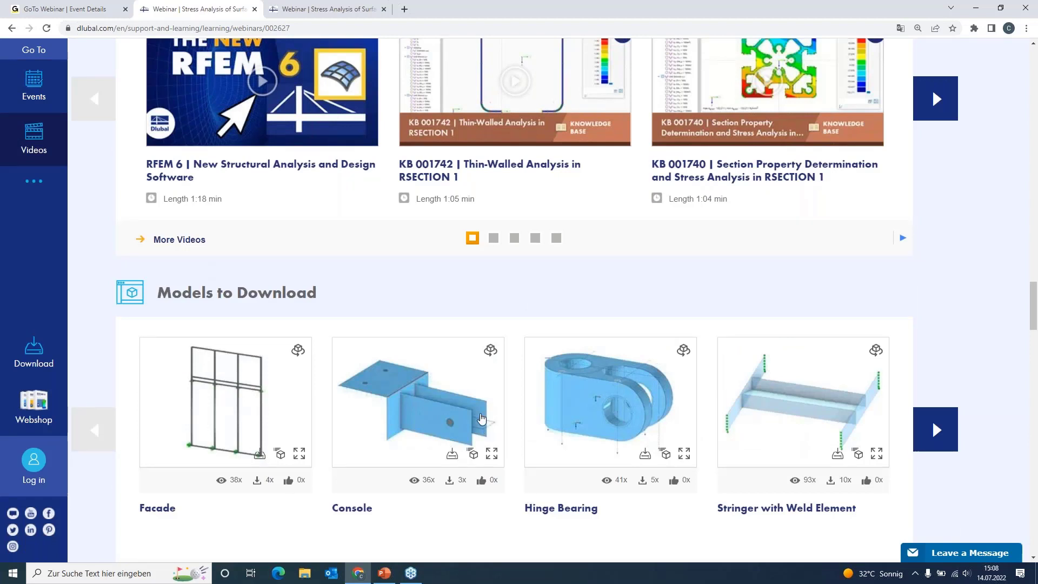
{"action": "scroll", "coordinate": [469, 397], "scroll_direction": "up", "scroll_amount": 3}
{"action": "scroll", "coordinate": [469, 397], "scroll_direction": "up", "scroll_amount": 15}
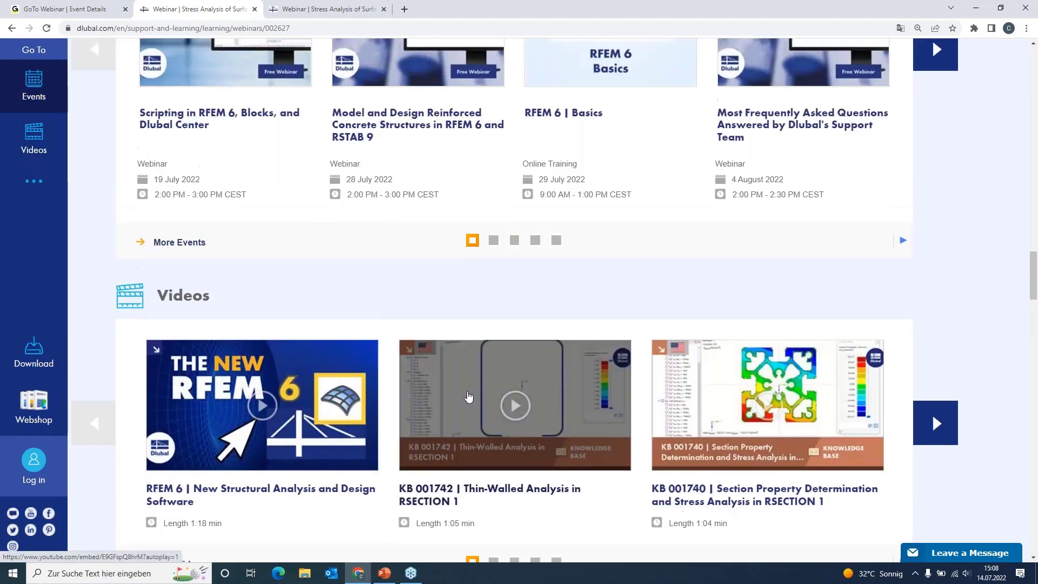
{"action": "scroll", "coordinate": [469, 397], "scroll_direction": "up", "scroll_amount": 15}
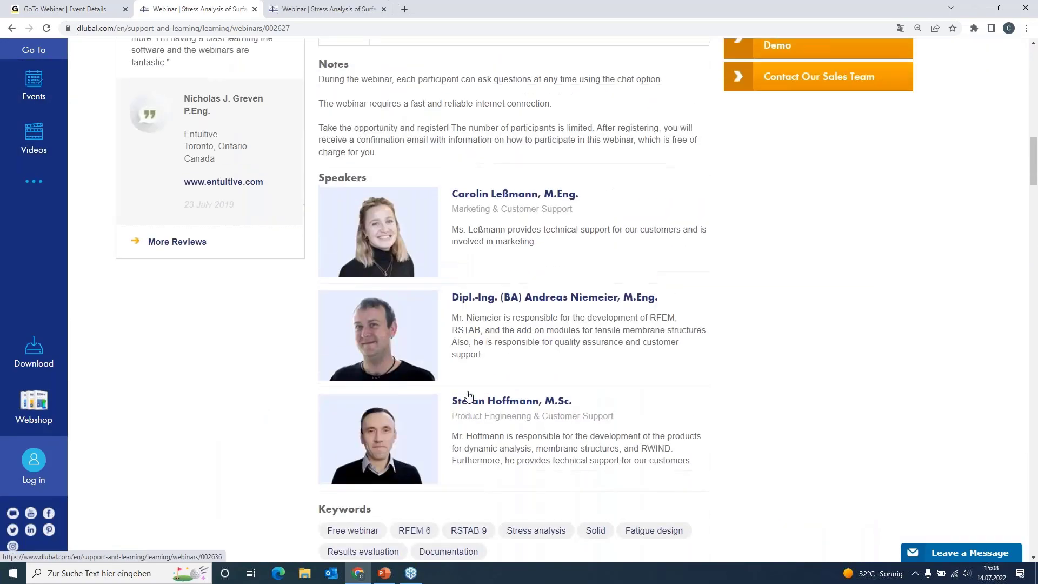
{"action": "scroll", "coordinate": [469, 397], "scroll_direction": "up", "scroll_amount": 1}
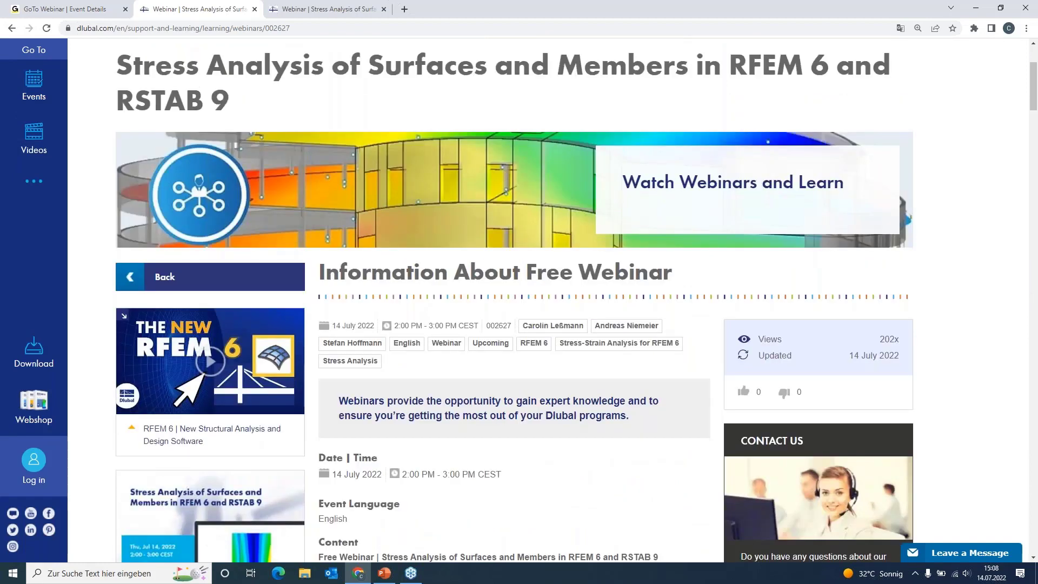